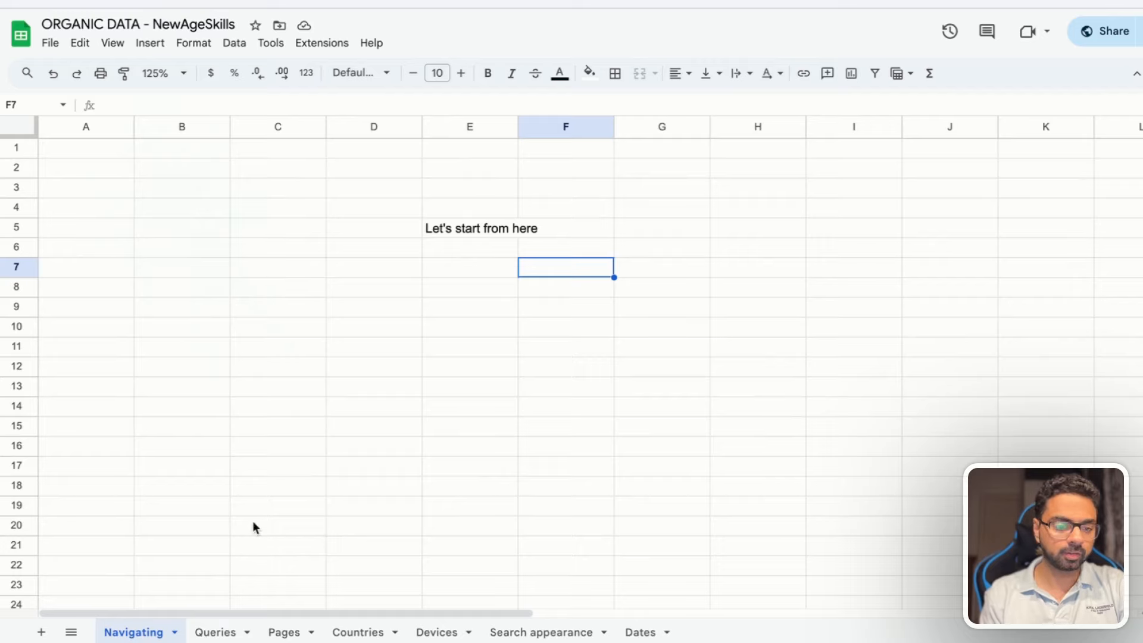
# Step: Review the Queries sheet's rows and columns, from the top queries across to the position figures
pyautogui.click(223, 632)
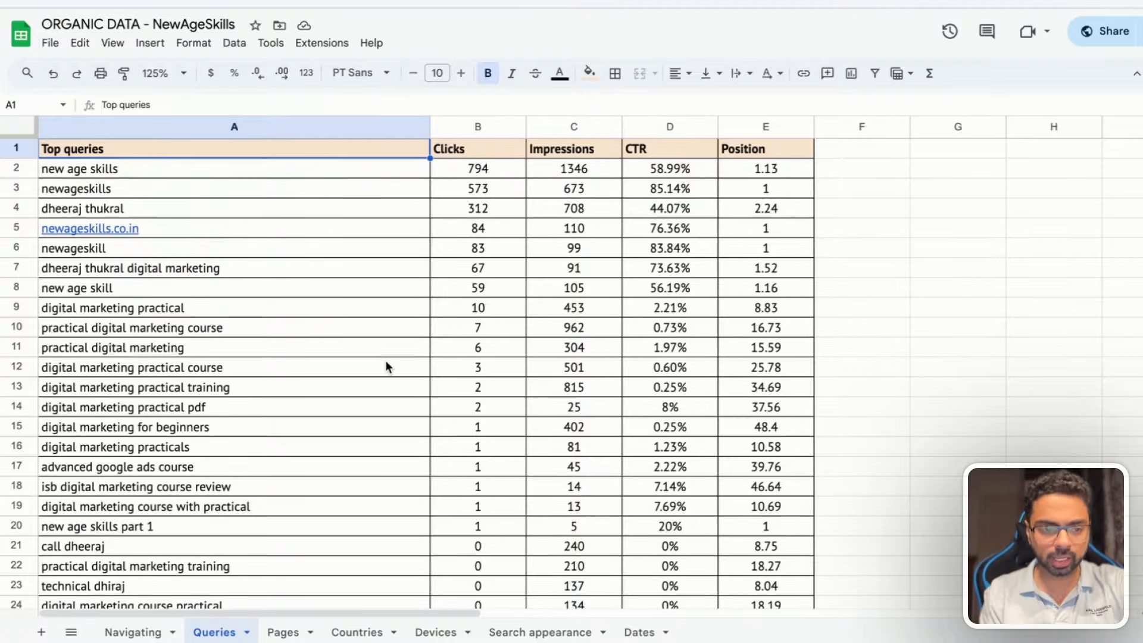
pyautogui.scroll(-20, 385, 365)
pyautogui.scroll(20, 385, 364)
pyautogui.hscroll(5, 387, 365)
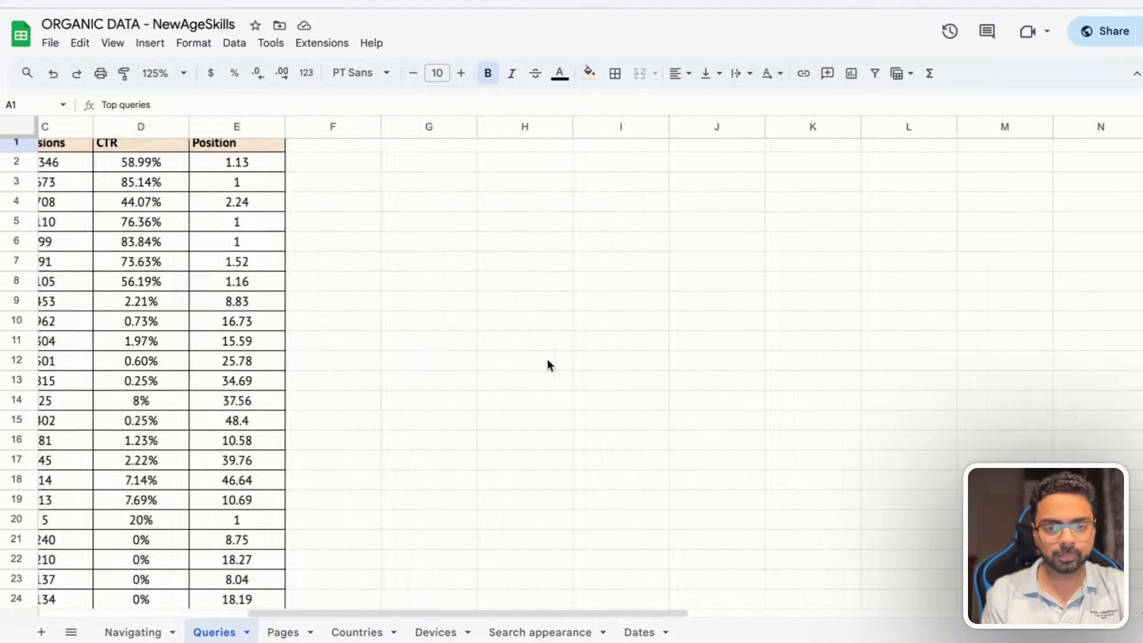
pyautogui.hscroll(-5, 545, 364)
# Step: Review the Pages sheet, from the page URLs across to the clicks, impressions, CTR and position columns
pyautogui.click(289, 632)
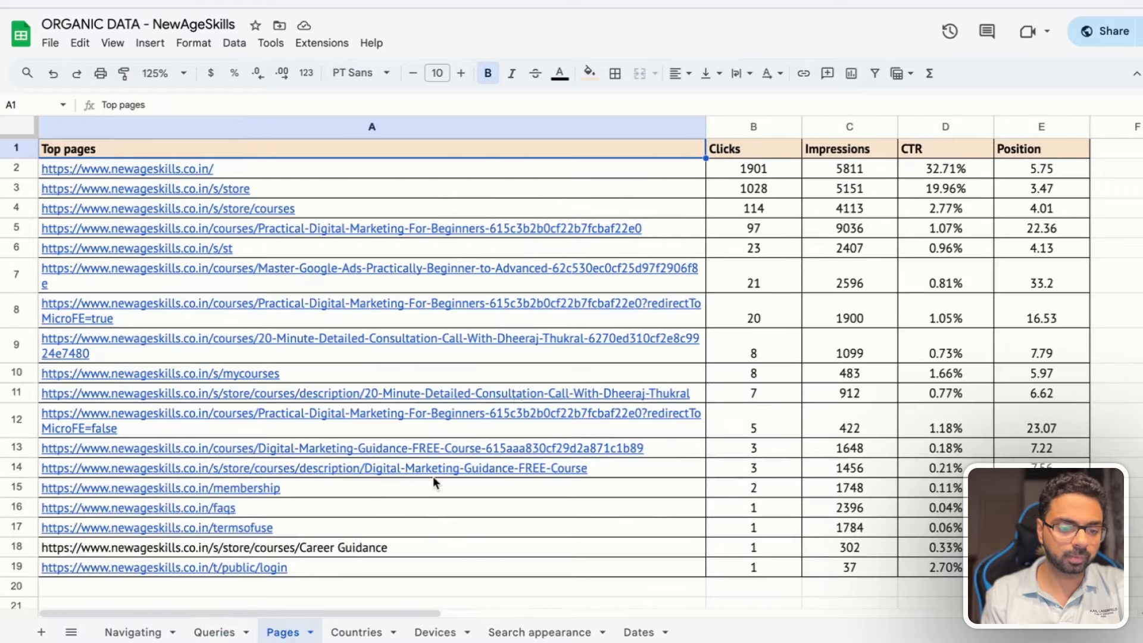
pyautogui.hscroll(5, 517, 388)
pyautogui.scroll(-1, 517, 387)
pyautogui.click(515, 388)
pyautogui.scroll(-1, 516, 389)
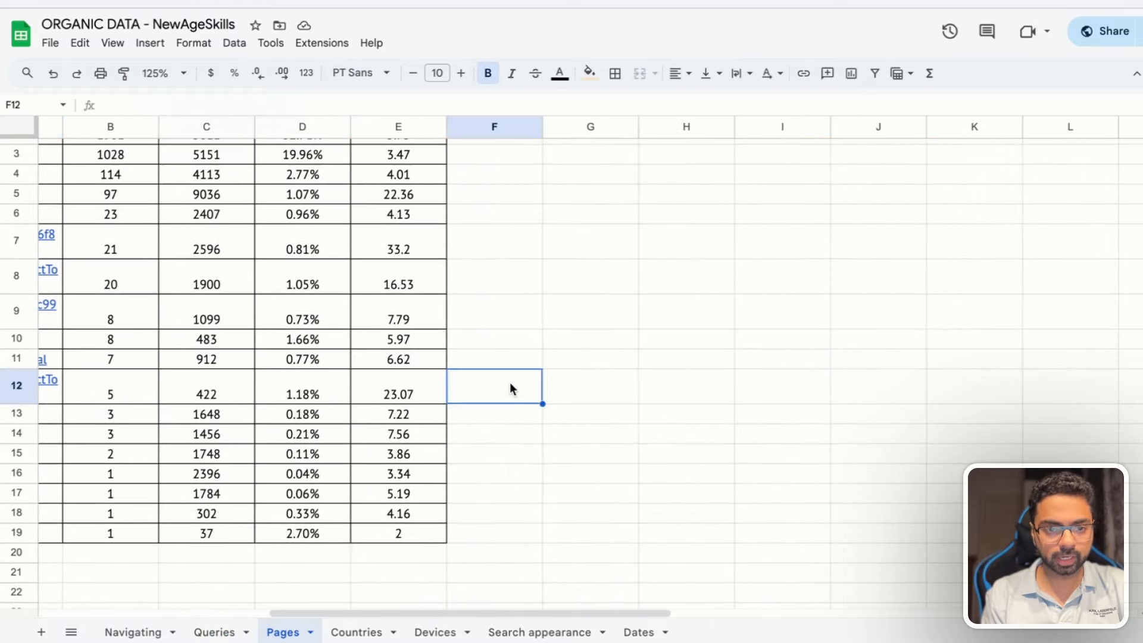
pyautogui.hscroll(-5, 510, 382)
pyautogui.scroll(2, 510, 382)
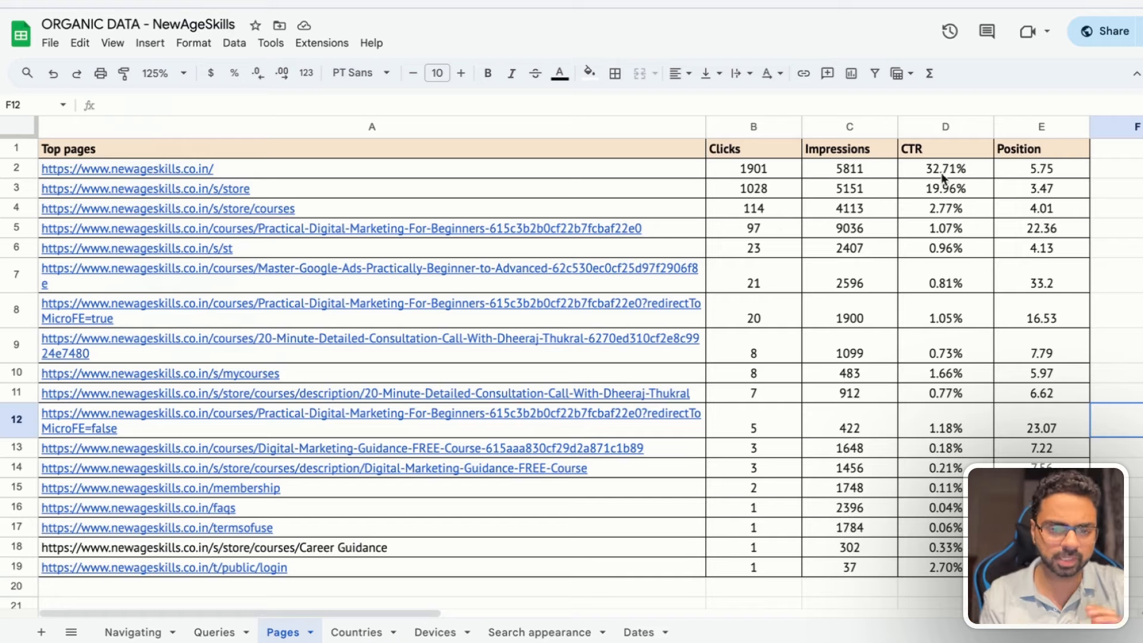
# Step: Open the Countries sheet and select its practice questions in G6:G10
pyautogui.click(356, 631)
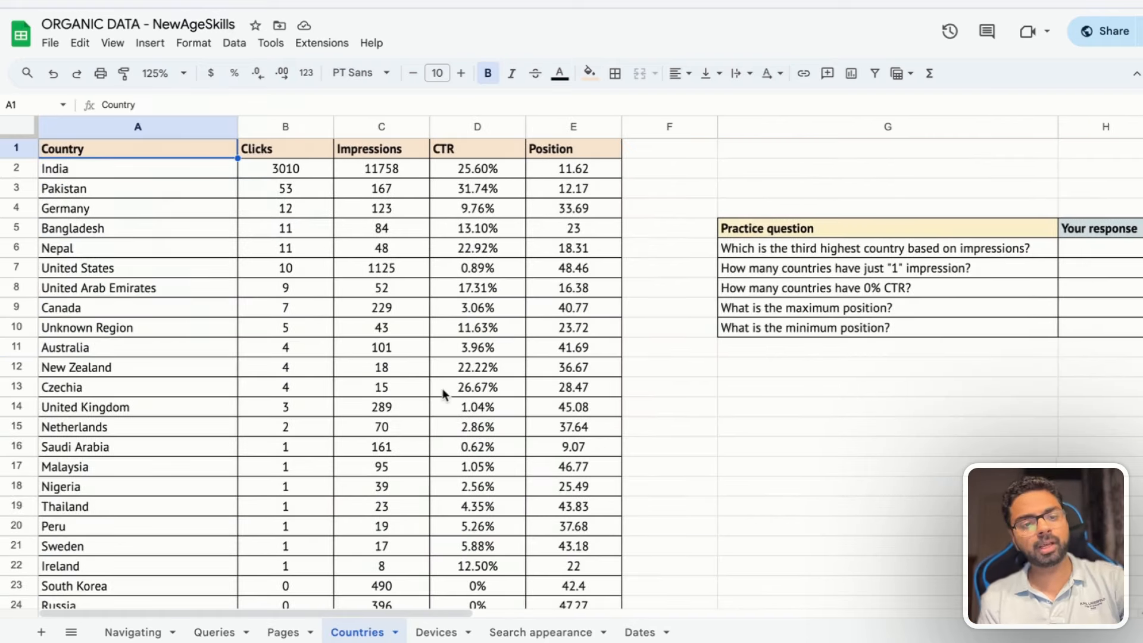
pyautogui.hscroll(3, 812, 356)
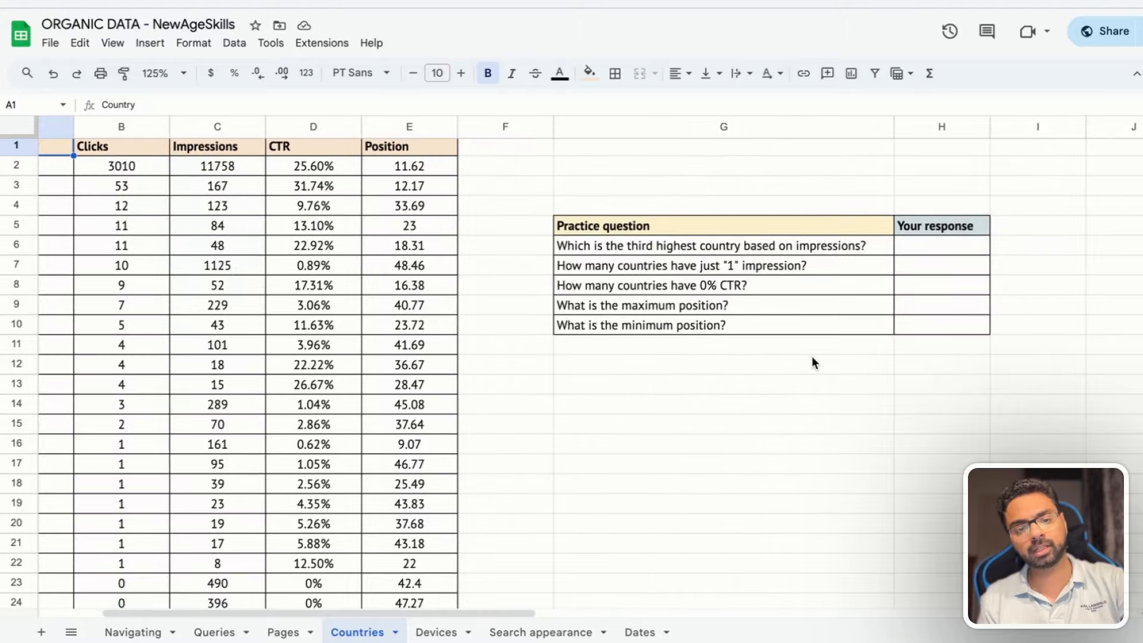
pyautogui.moveTo(773, 249); pyautogui.dragTo(774, 322)
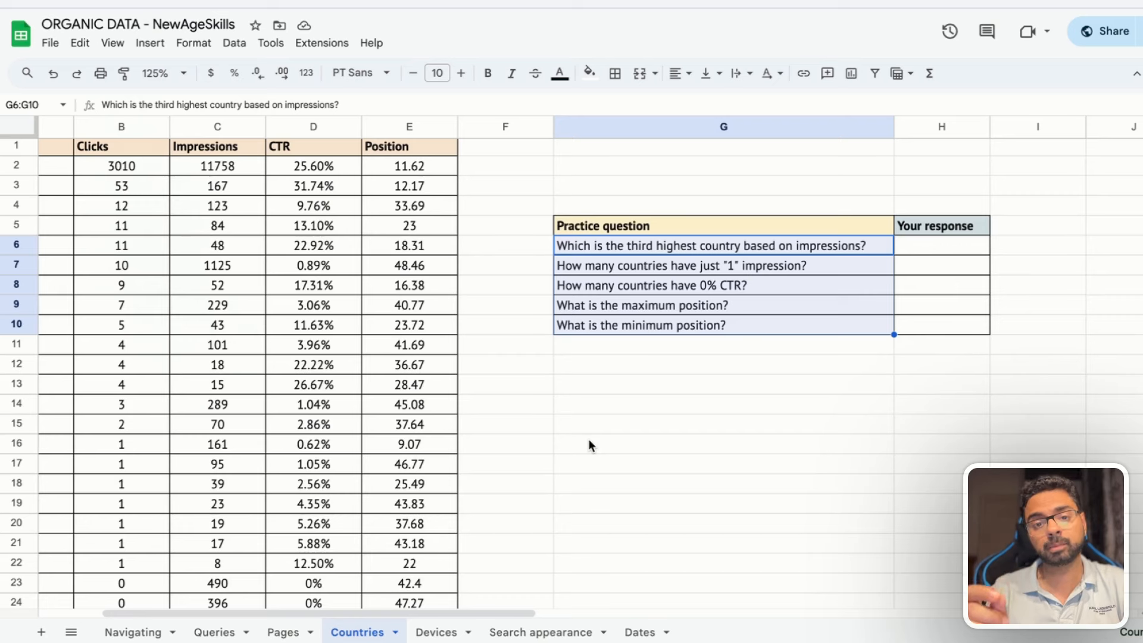
# Step: Review the Devices, Search appearance and Dates sheets, reading through the daily rows on the Dates sheet
pyautogui.click(451, 628)
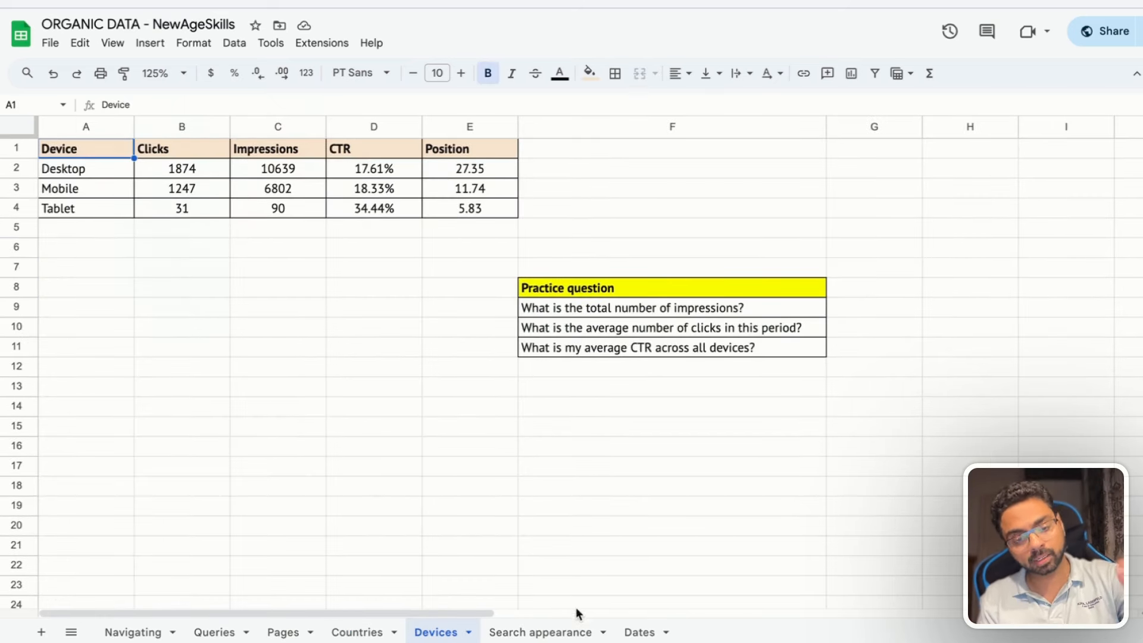
pyautogui.click(542, 632)
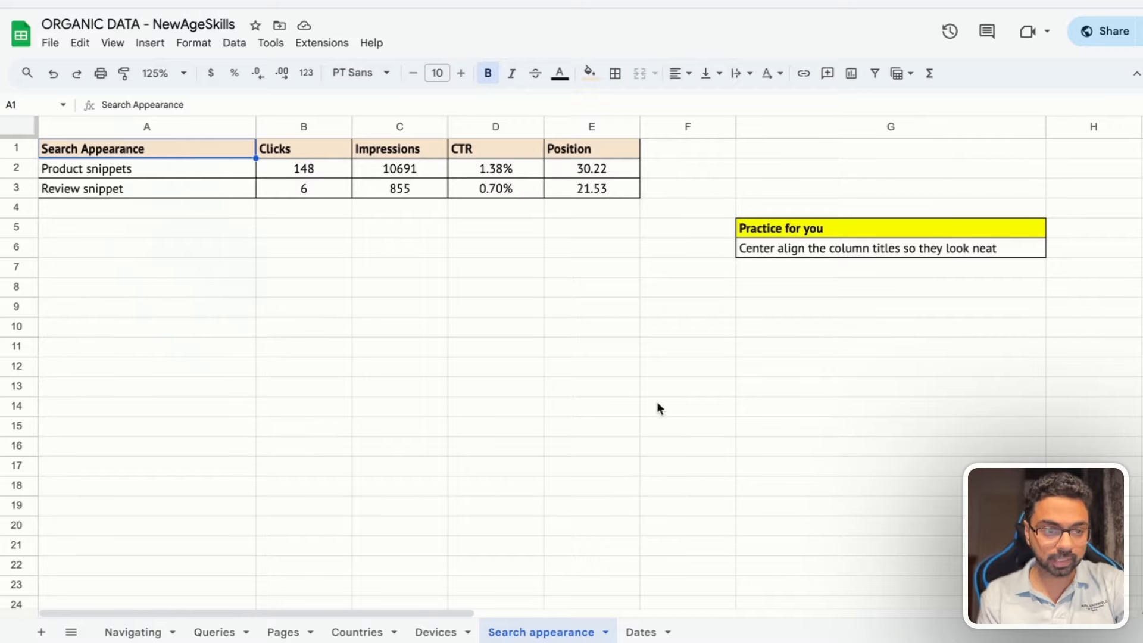
pyautogui.click(641, 632)
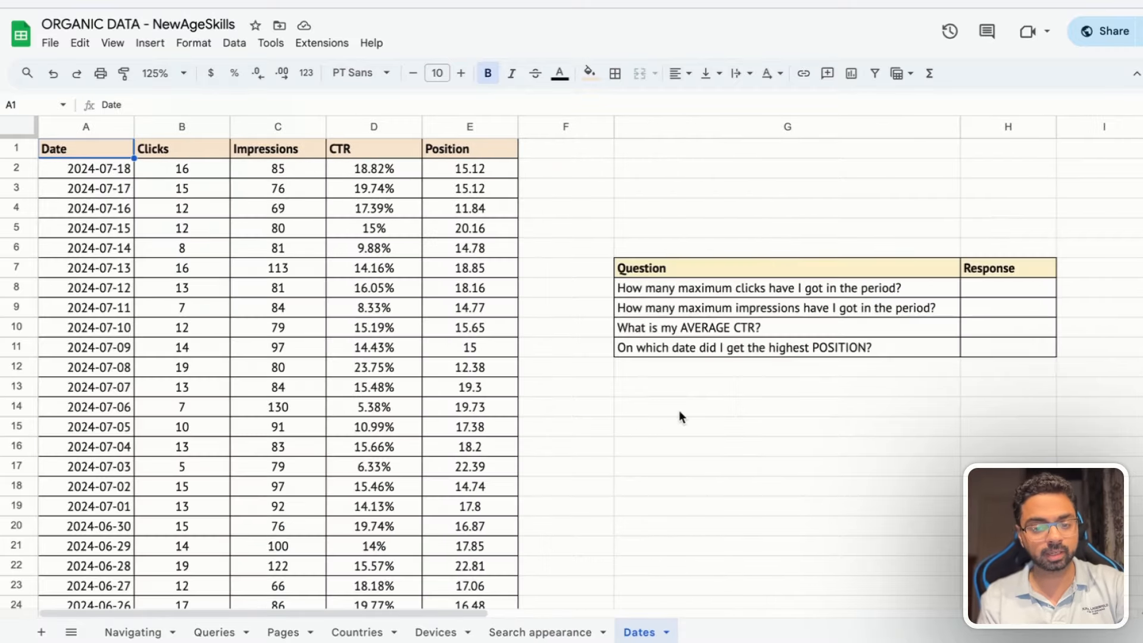
pyautogui.scroll(-20, 377, 401)
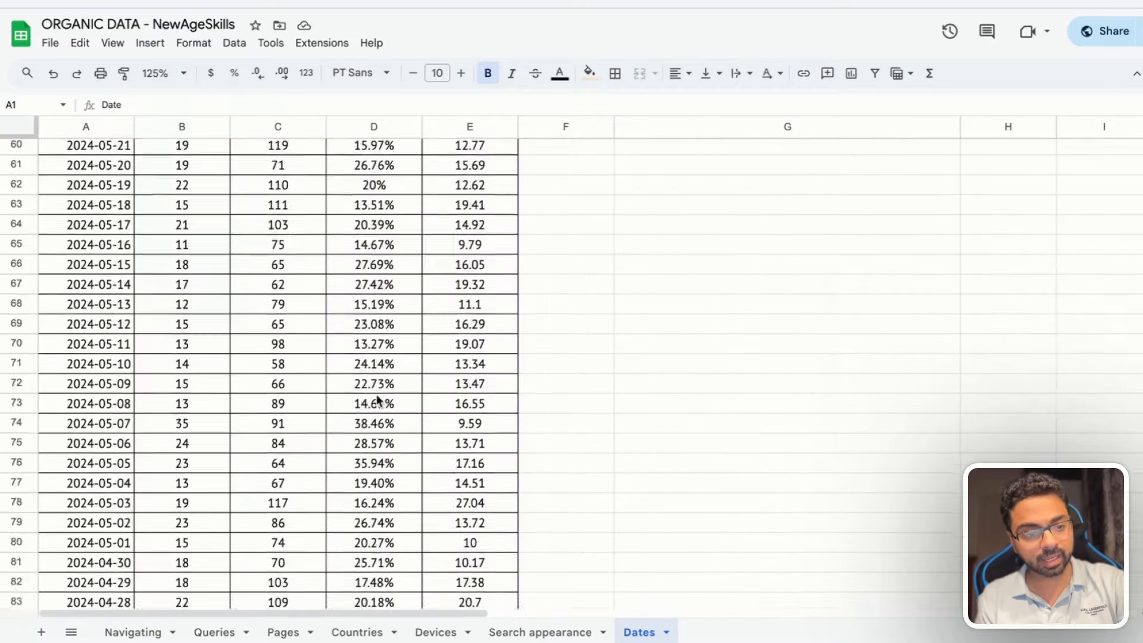
pyautogui.scroll(-15, 377, 400)
pyautogui.scroll(20, 377, 400)
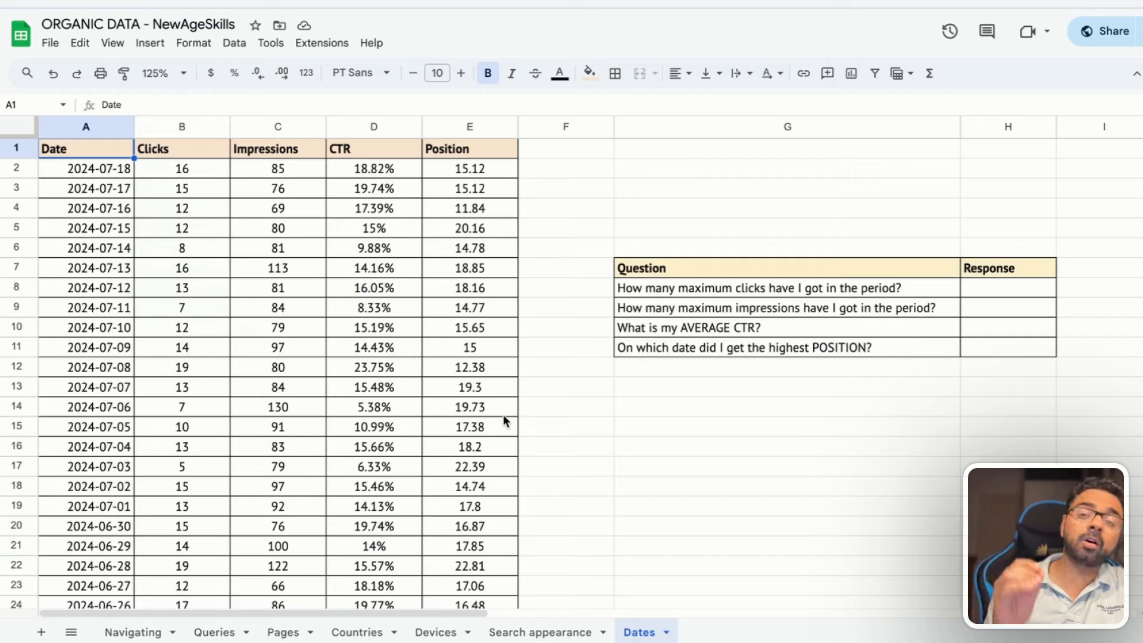
# Step: Go back through the earlier data sheets in reverse order and return to the Navigating sheet
pyautogui.click(532, 633)
pyautogui.click(440, 633)
pyautogui.click(363, 632)
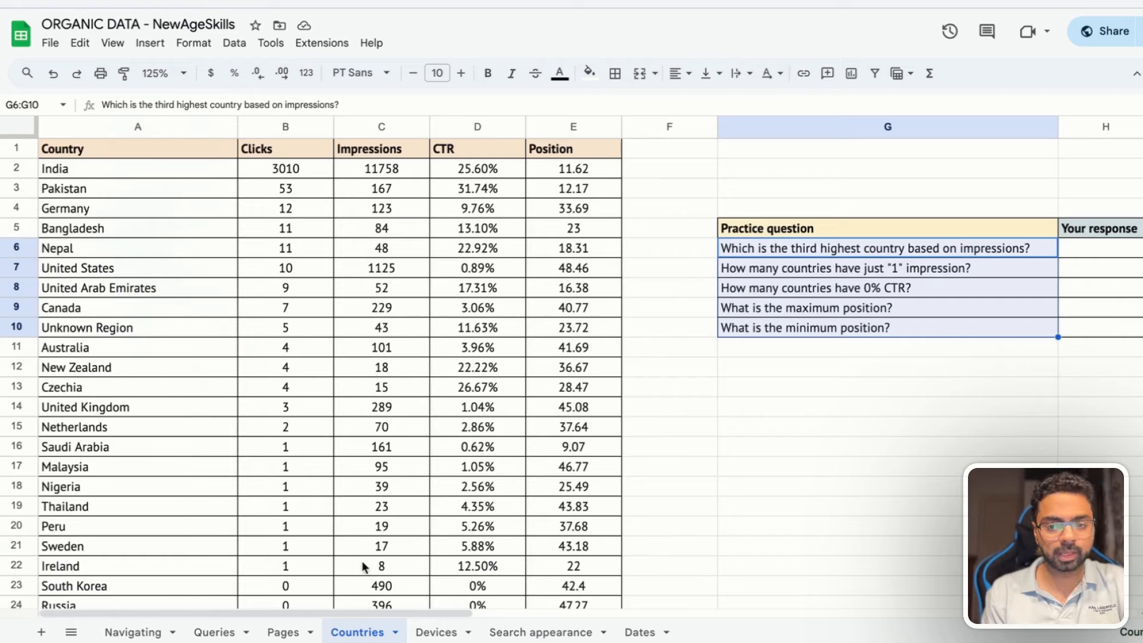
pyautogui.click(291, 629)
pyautogui.hscroll(5, 394, 398)
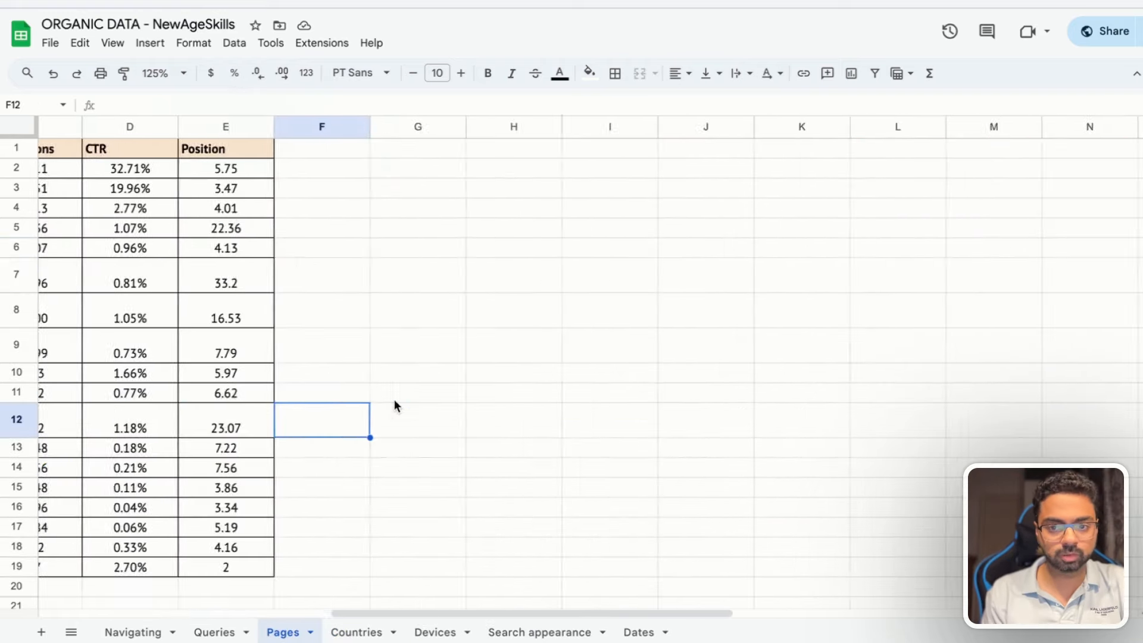
pyautogui.hscroll(-5, 395, 399)
pyautogui.click(137, 632)
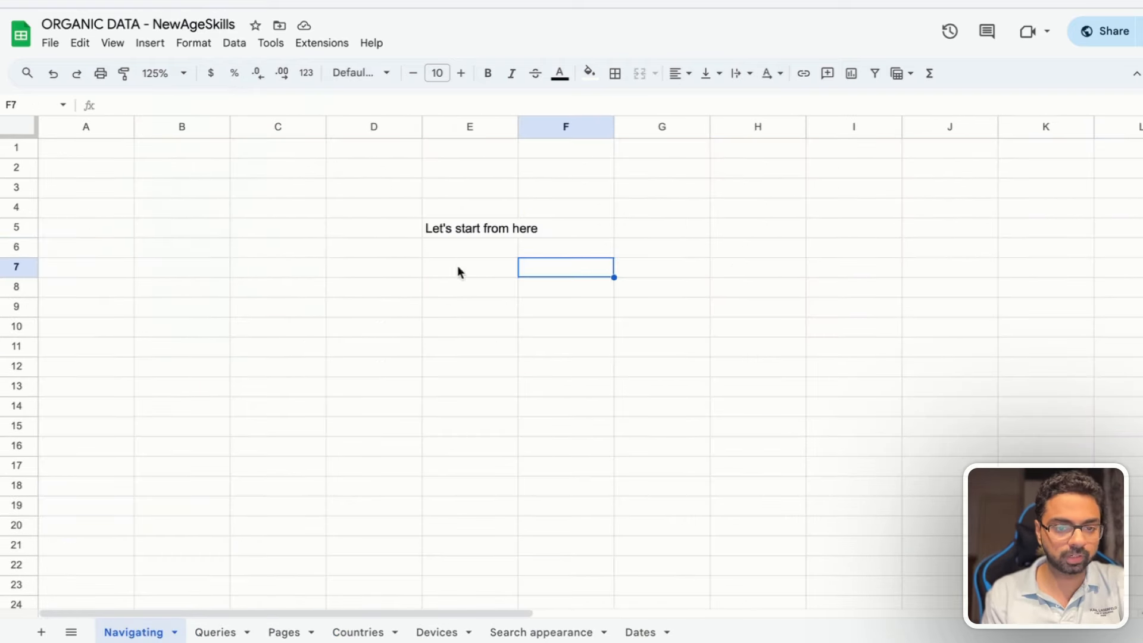
# Step: On the Navigating sheet, select the "Let's start from here" cell, E5, and go through the module topics in F10 to F13 one by one
pyautogui.click(466, 229)
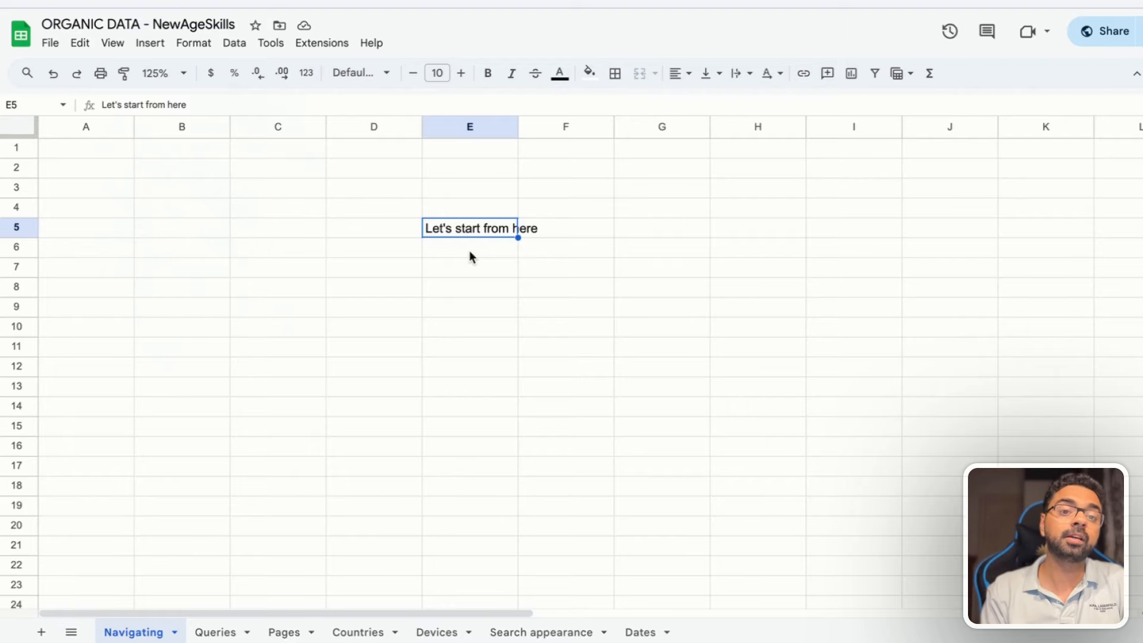
pyautogui.click(472, 254)
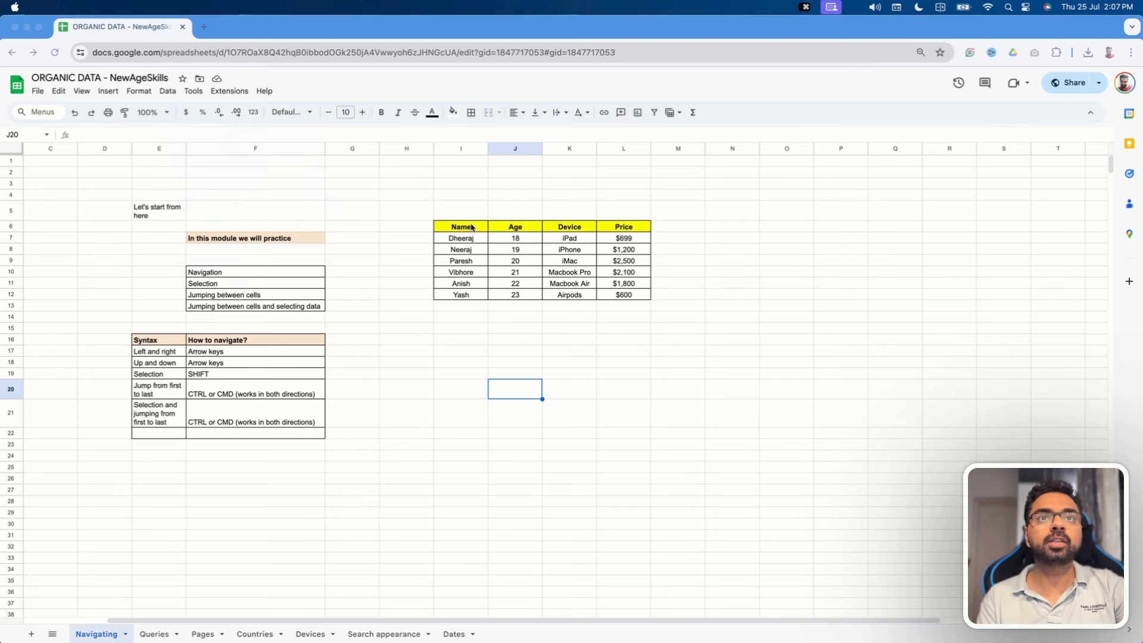
pyautogui.click(478, 276)
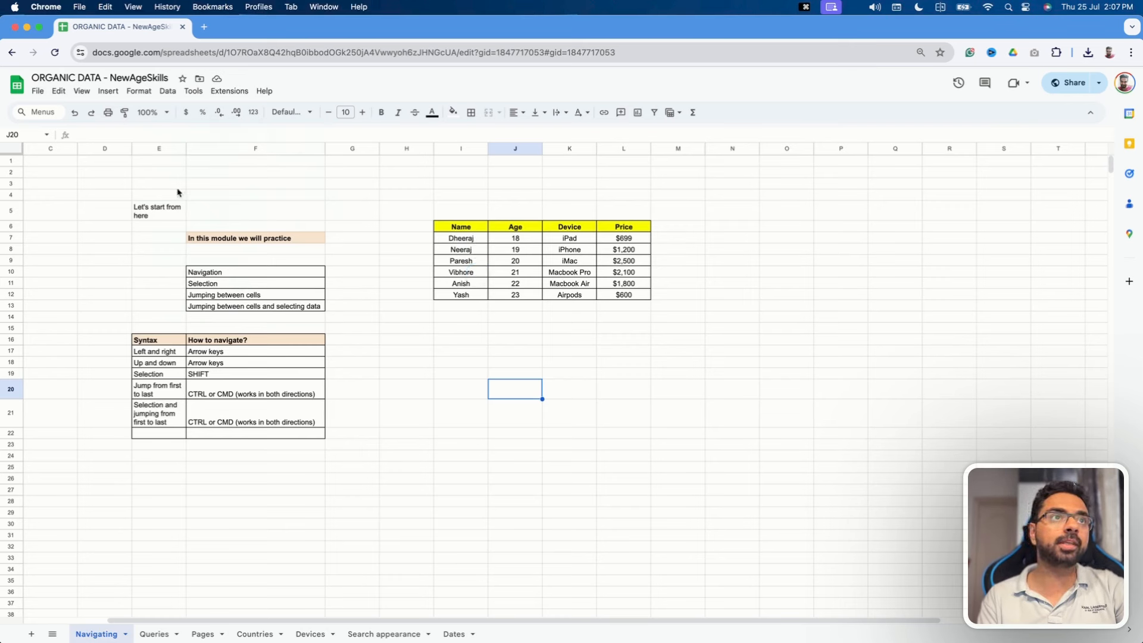
pyautogui.click(159, 209)
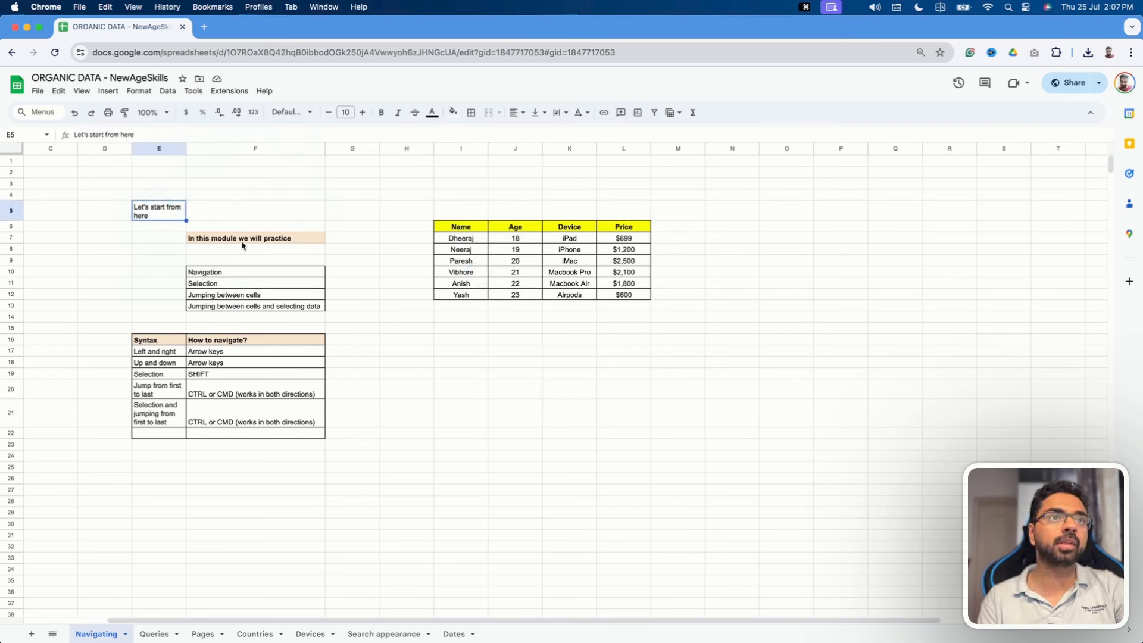
pyautogui.click(228, 275)
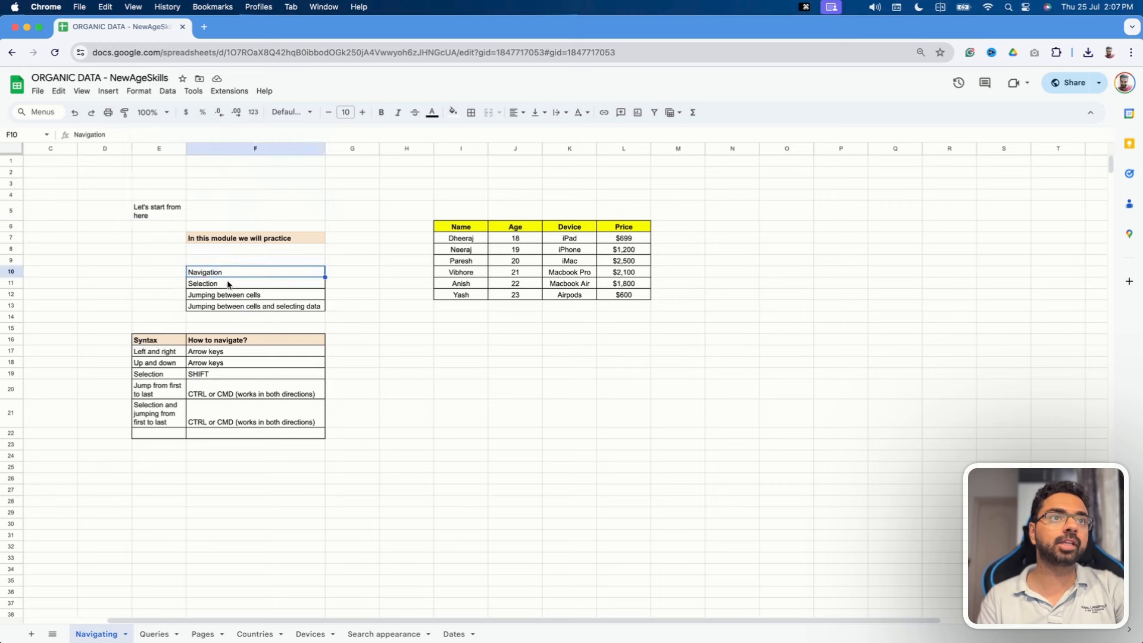
pyautogui.click(228, 285)
pyautogui.click(227, 296)
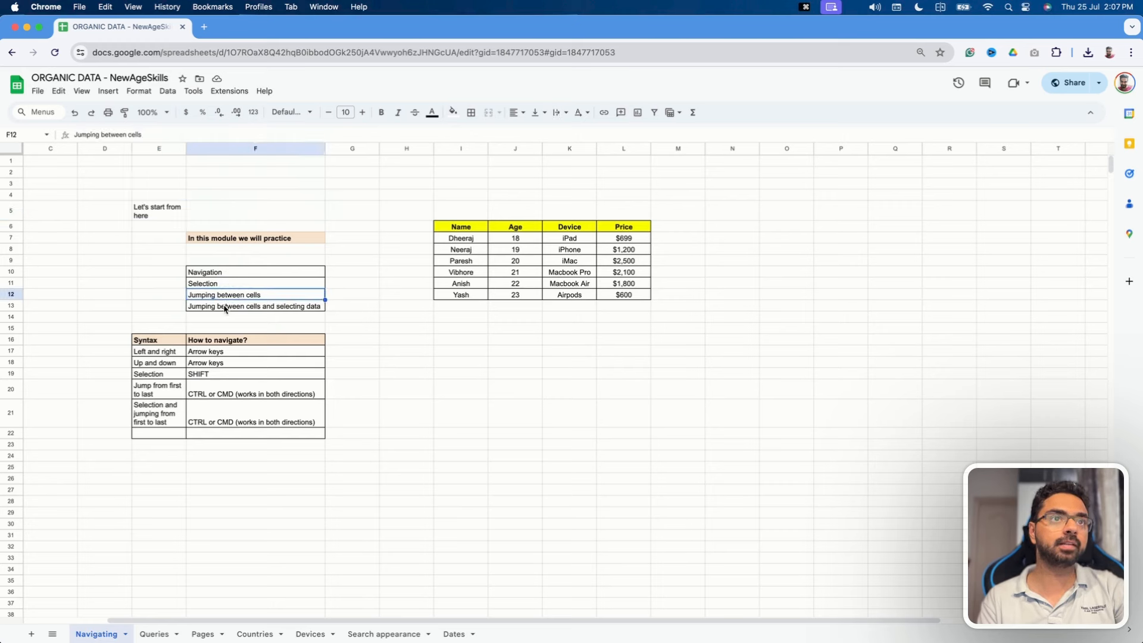
pyautogui.click(227, 309)
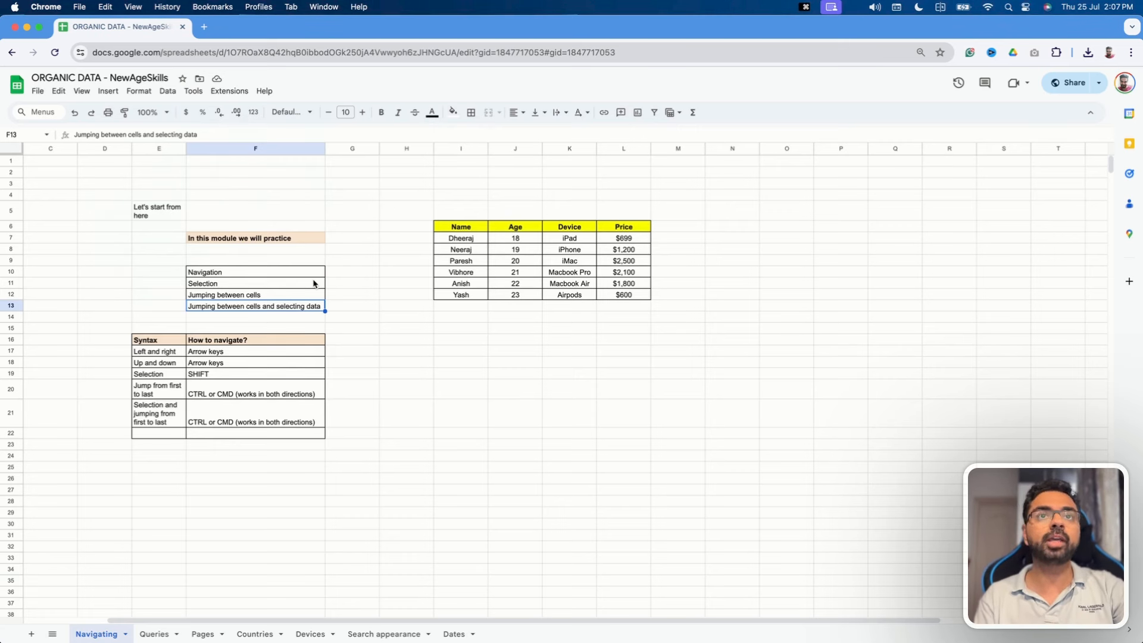
# Step: Select the sample table's header cells one after another: Name, Age, Device and Price
pyautogui.click(471, 231)
pyautogui.click(521, 230)
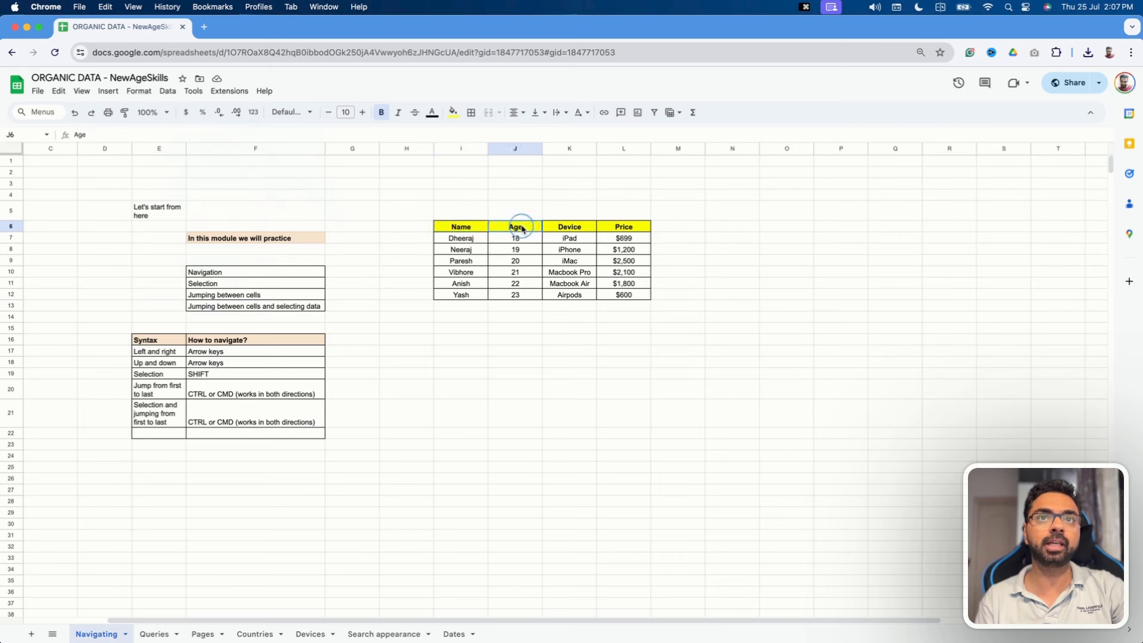
pyautogui.click(564, 232)
pyautogui.click(631, 233)
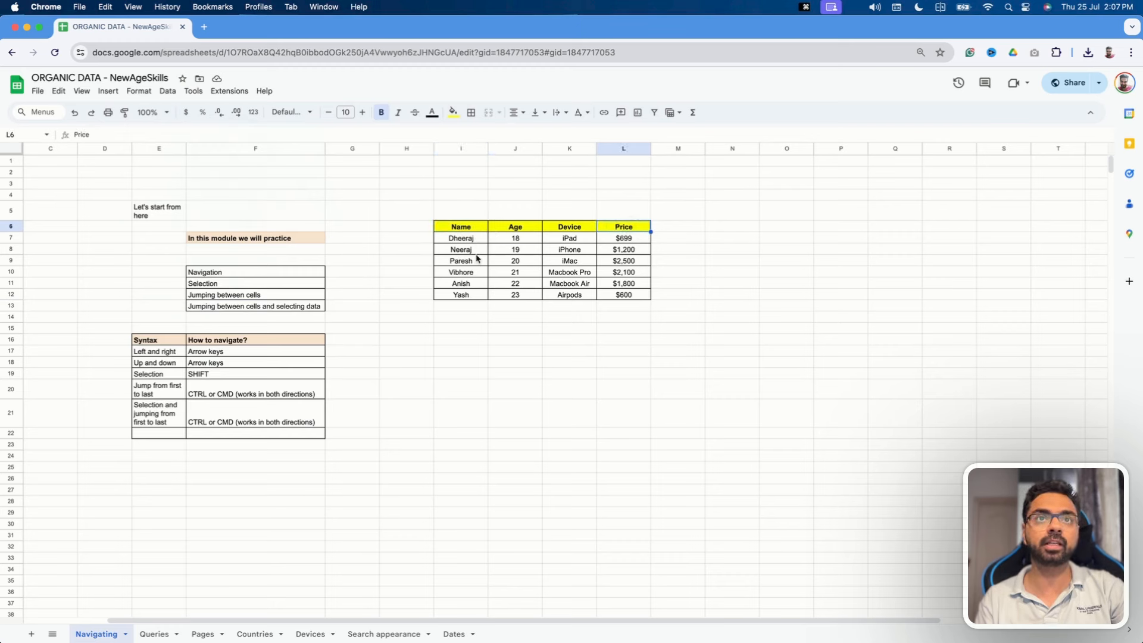
# Step: Select the data of each sample table column in turn: I7:I12, J7:J12, K7:K12 and L7:L12
pyautogui.moveTo(470, 239); pyautogui.dragTo(472, 298)
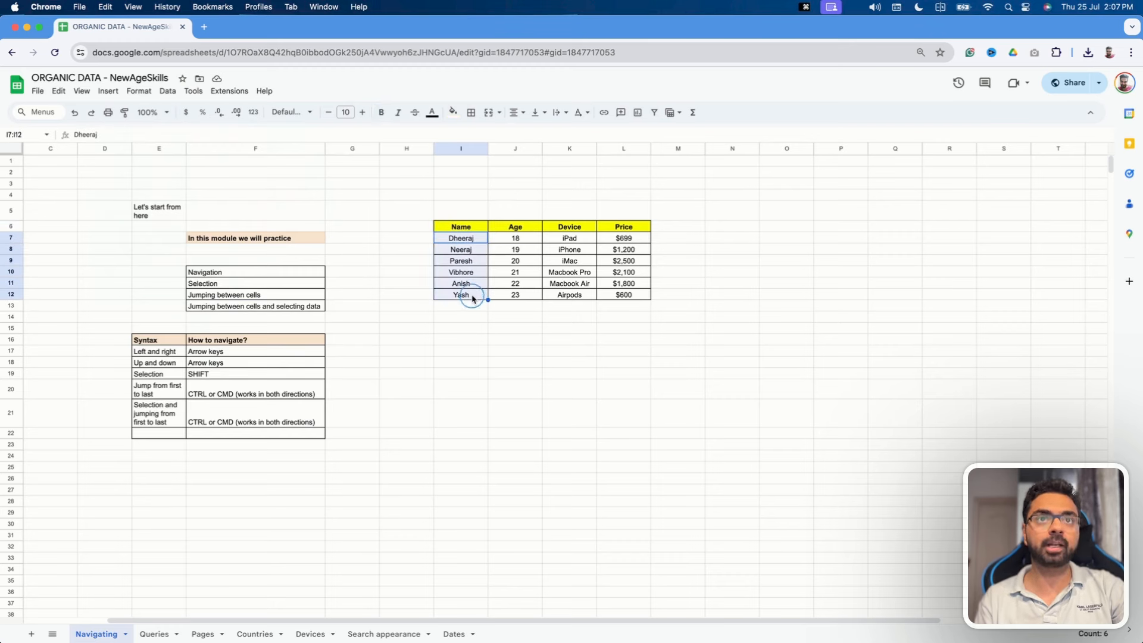
pyautogui.moveTo(528, 238); pyautogui.dragTo(523, 296)
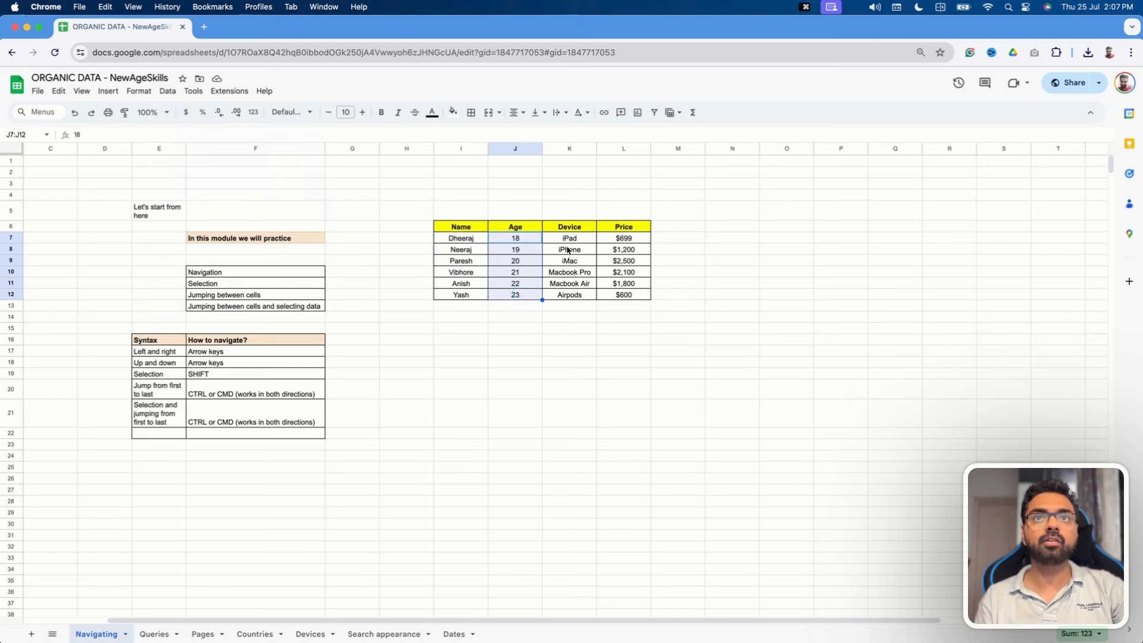
pyautogui.moveTo(569, 238); pyautogui.dragTo(572, 297)
pyautogui.moveTo(632, 238); pyautogui.dragTo(632, 294)
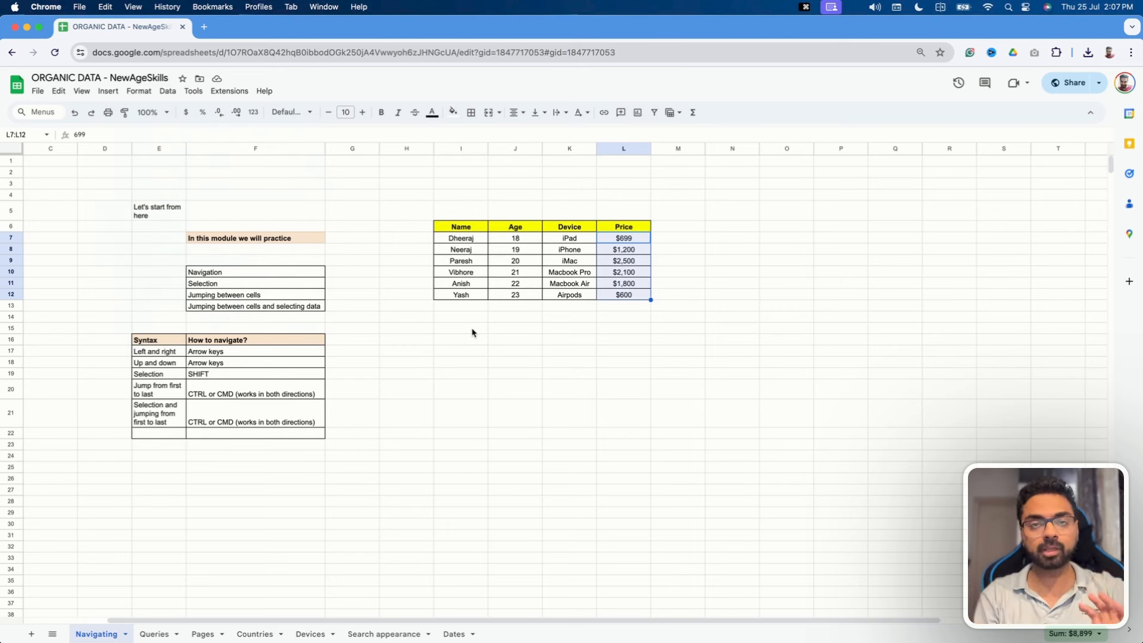
# Step: Starting from "Let's start from here" in E5, move the active cell rightward along row 5 to R5
pyautogui.click(168, 211)
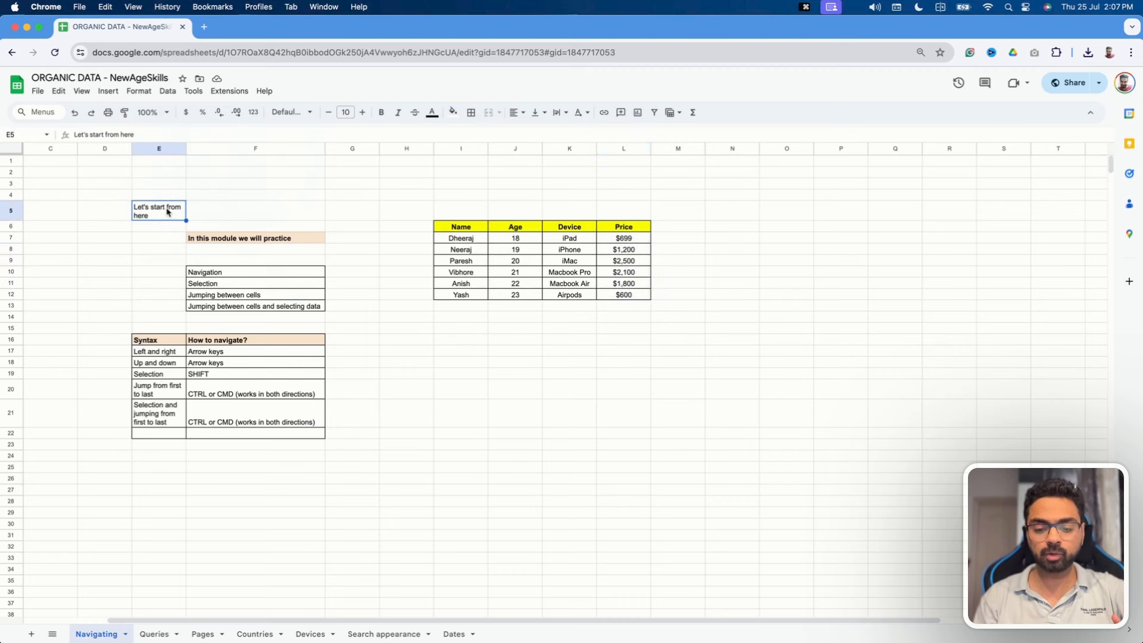
pyautogui.press('Right')
pyautogui.press('Right')
pyautogui.press('Right')
pyautogui.press('Right')
pyautogui.press('Right')
pyautogui.press('Right')
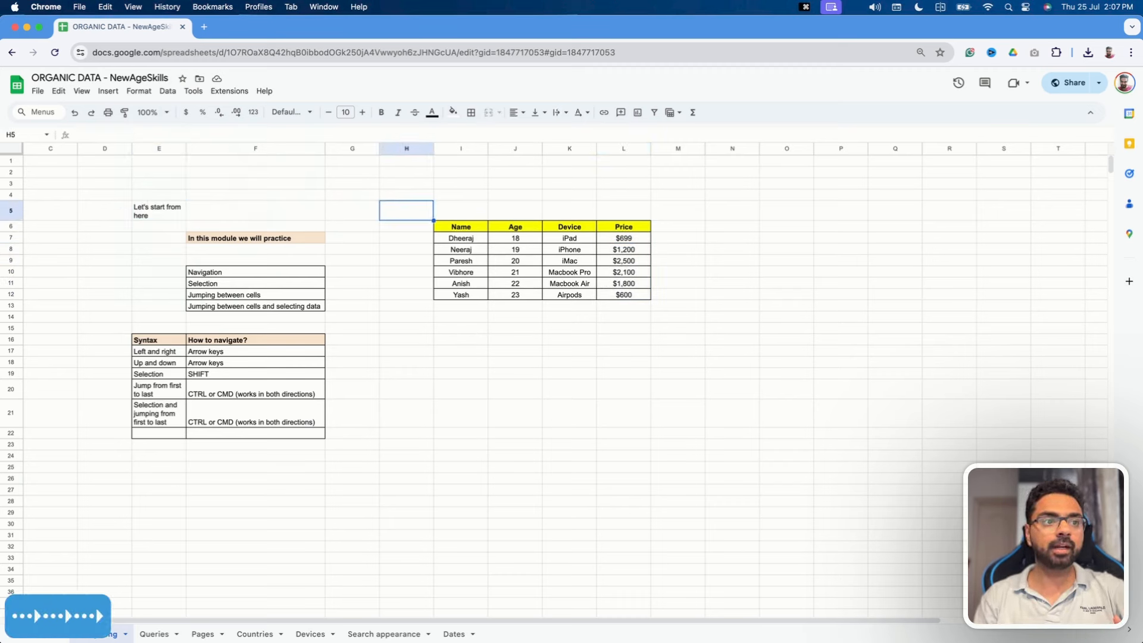
pyautogui.press('Right')
pyautogui.press('Right')
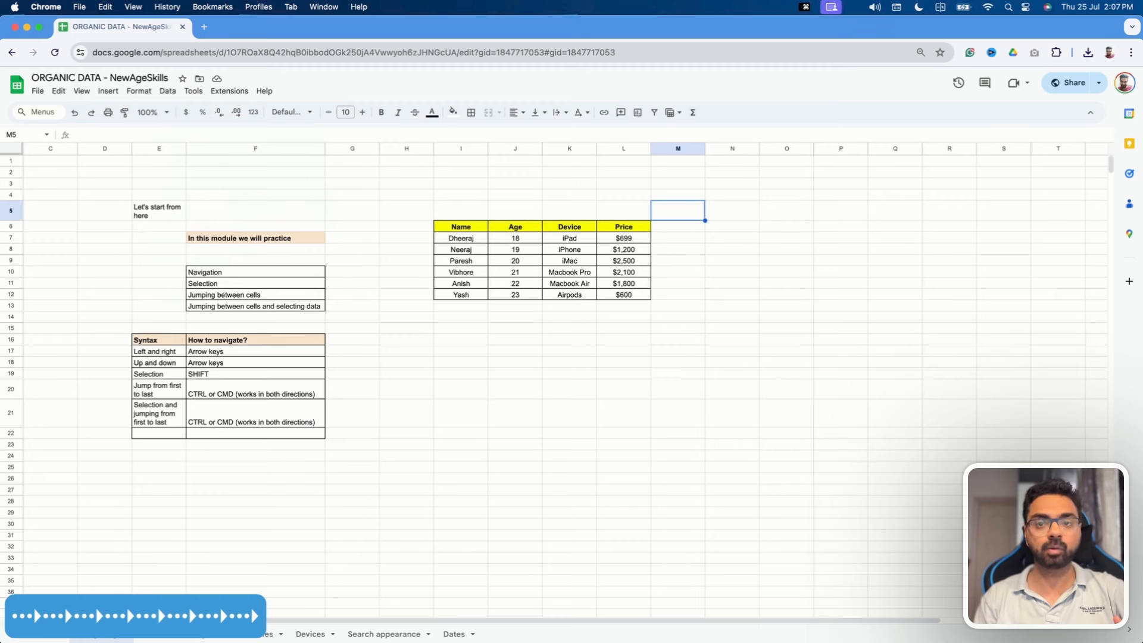
pyautogui.press('Right')
pyautogui.press('Right')
pyautogui.press('Right')
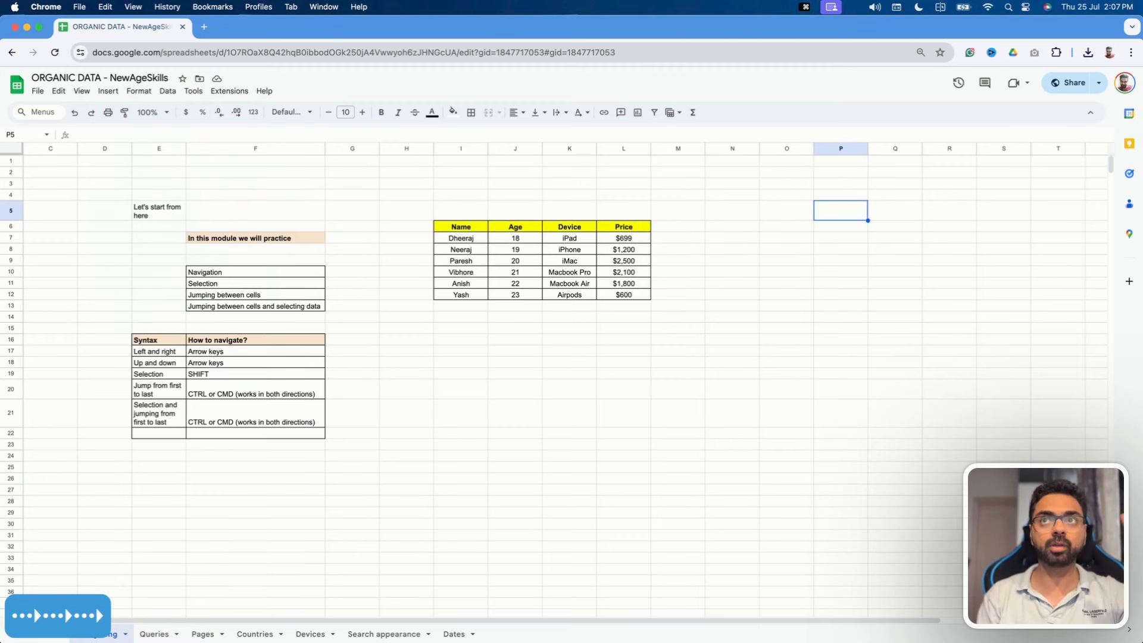
pyautogui.press('Right')
pyautogui.press('Right')
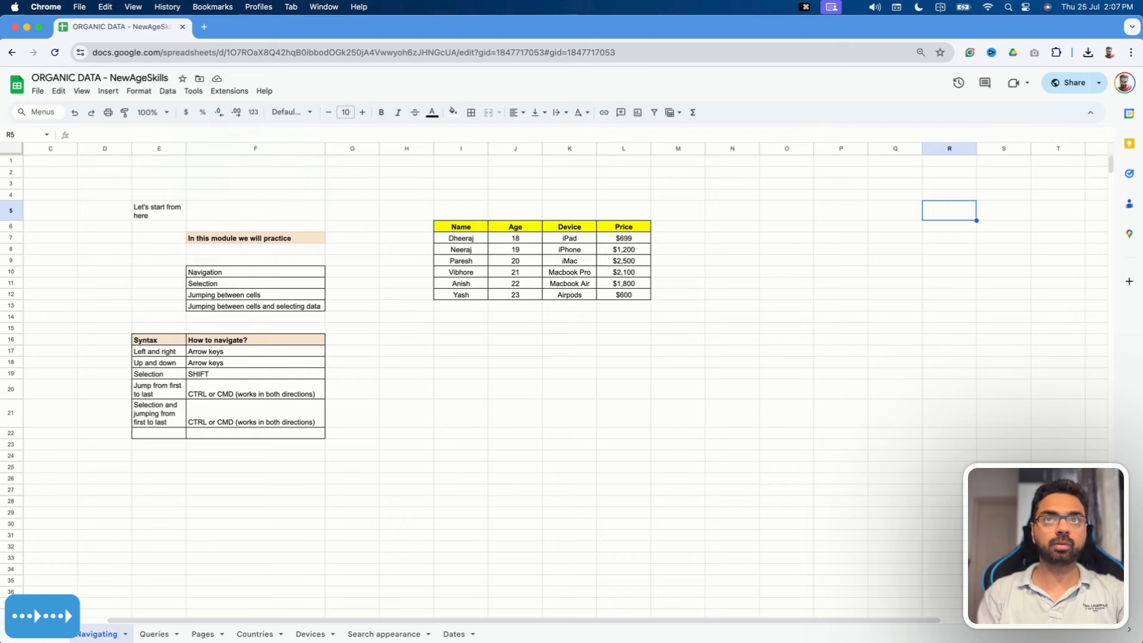
# Step: Move the active cell back leftward along row 5 from R5 to I5
pyautogui.press('Left')
pyautogui.press('Left')
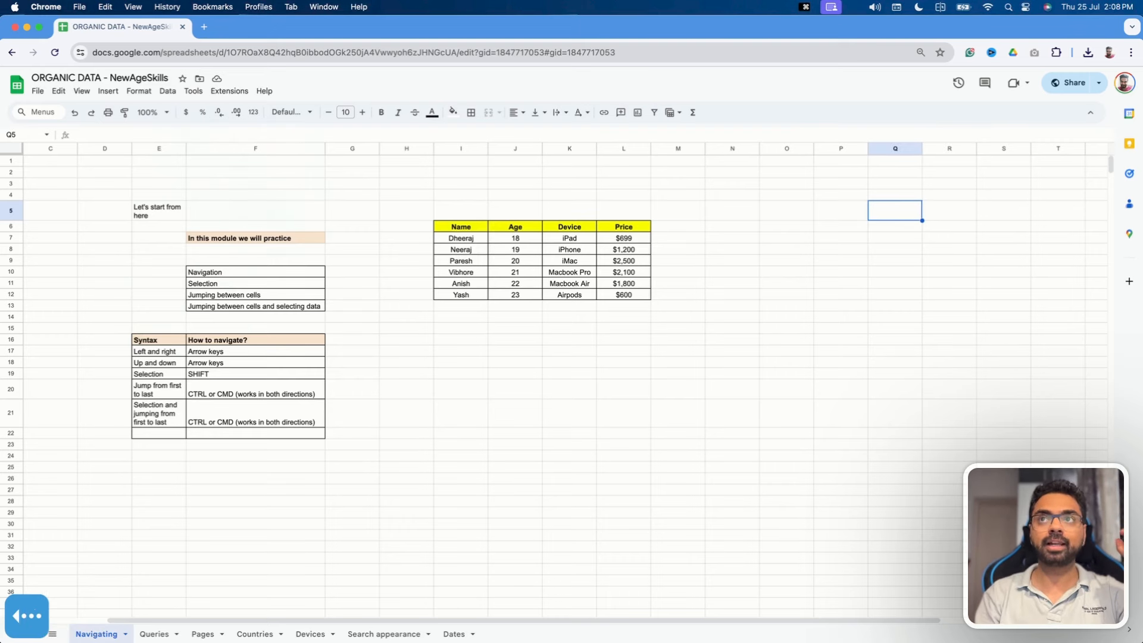
pyautogui.press('Left')
pyautogui.press('Left')
pyautogui.press('Left')
pyautogui.press('Left')
pyautogui.press('Left')
pyautogui.press('Left')
pyautogui.press('Left')
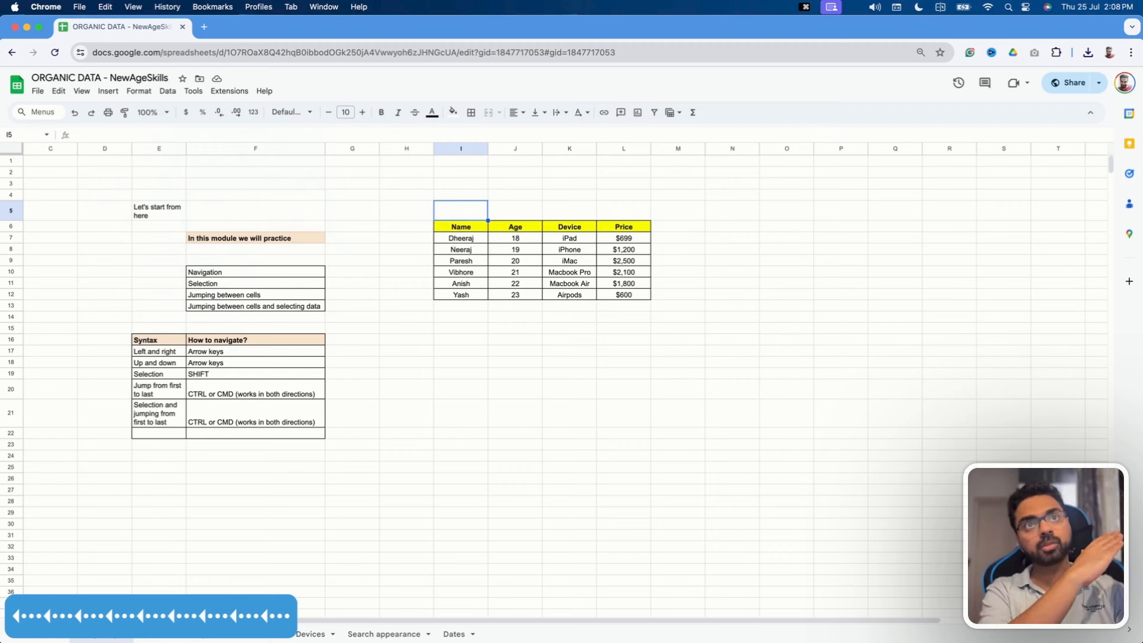
# Step: Move the active cell down column I one cell at a time from I5 to I13, below the sample table
pyautogui.press('Down')
pyautogui.press('Down')
pyautogui.press('Down')
pyautogui.press('Down')
pyautogui.press('Down')
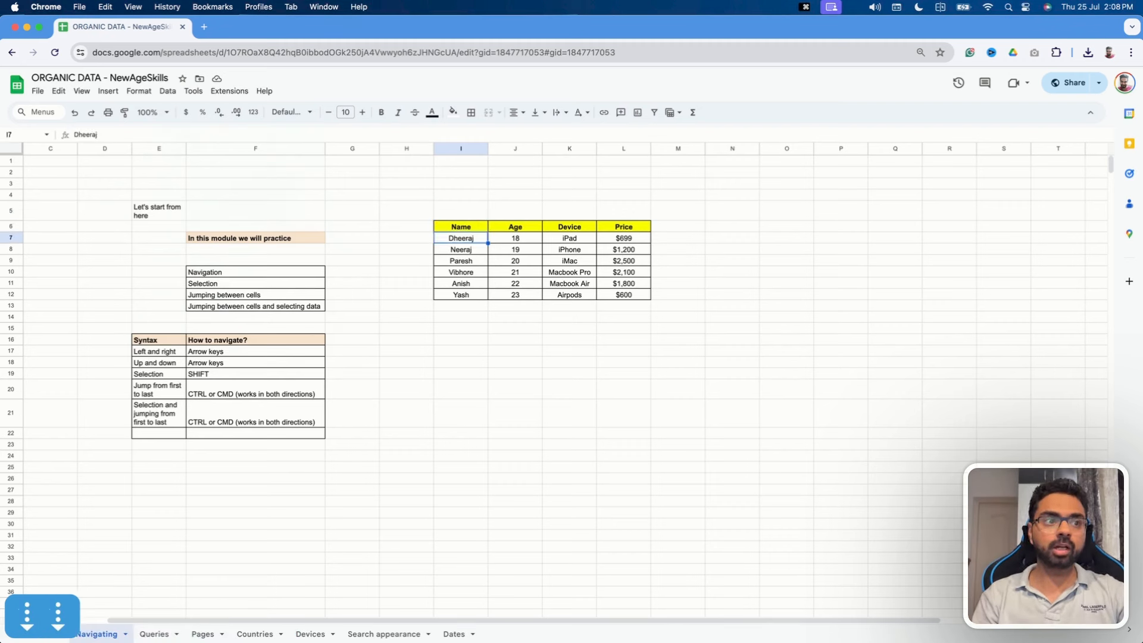
pyautogui.press('Down')
pyautogui.press('Down')
pyautogui.press('Down')
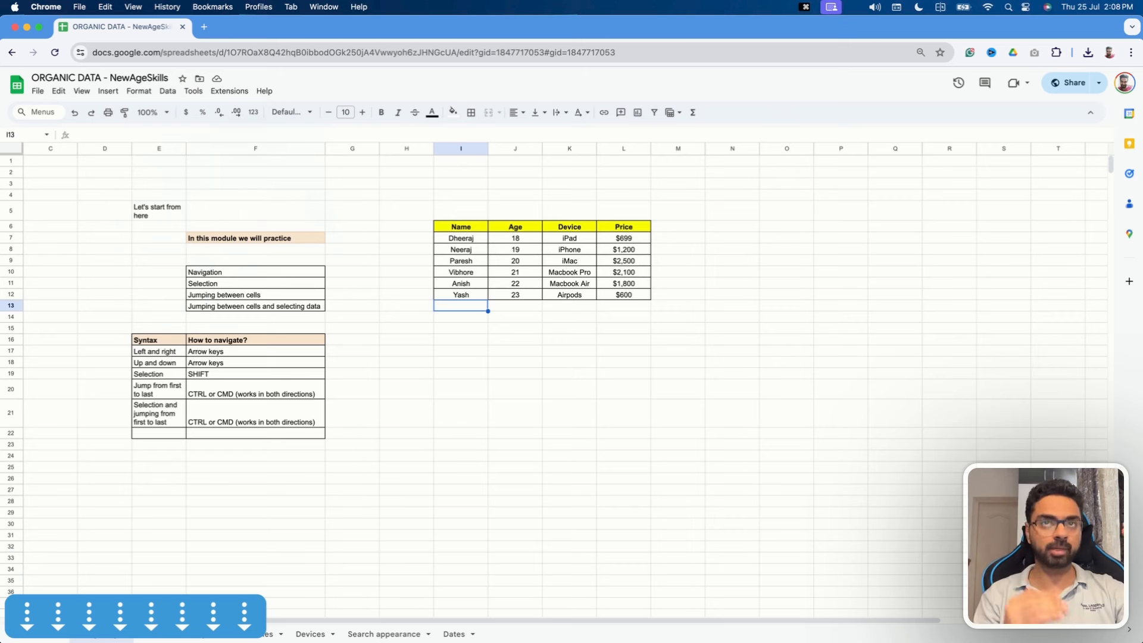
# Step: Move the active cell back up column I one cell at a time from I13 to I5
pyautogui.press('Up')
pyautogui.press('Up')
pyautogui.press('Up')
pyautogui.press('Up')
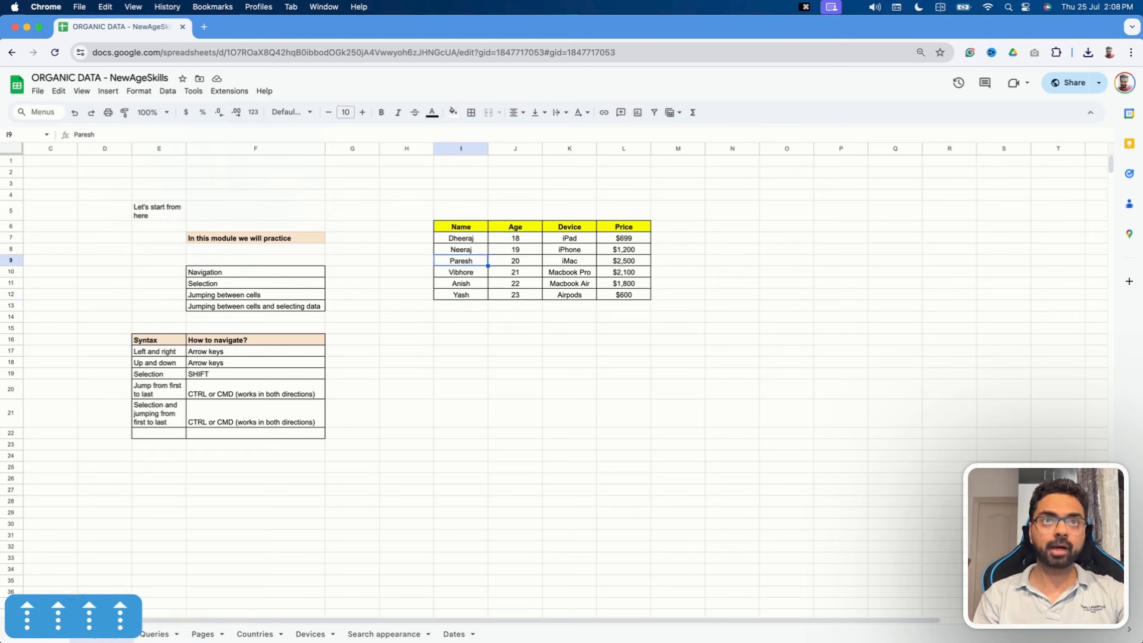
pyautogui.press('Up')
pyautogui.press('Up')
pyautogui.press('Up')
pyautogui.press('Up')
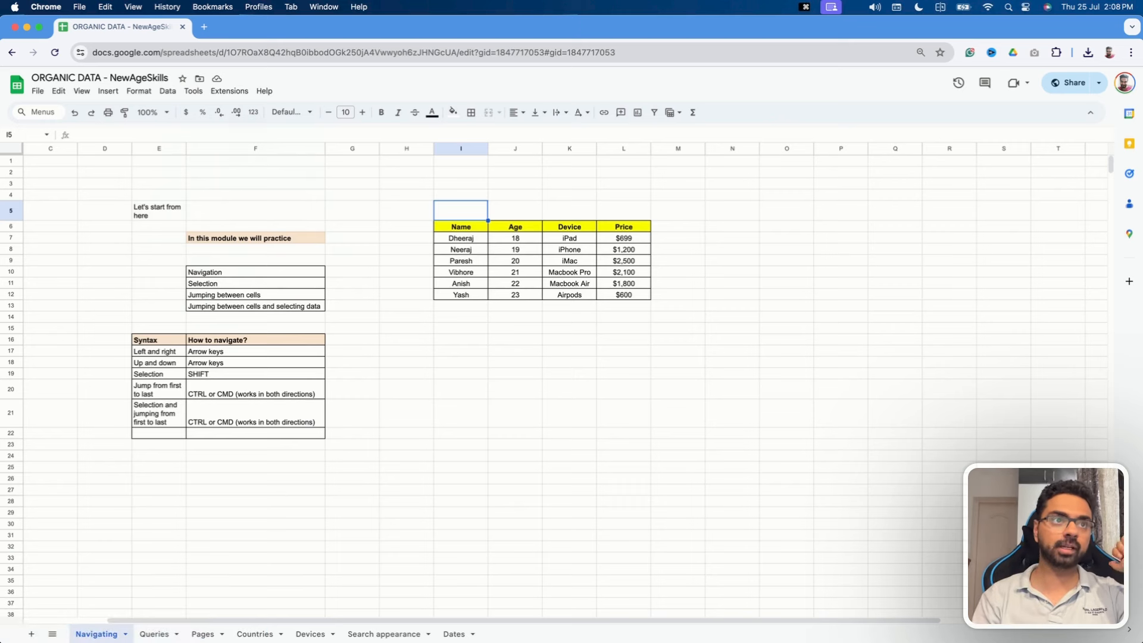
# Step: Select the two "Arrow keys" cells F17 and F18 in turn, followed by the Name column data I7:I12
pyautogui.click(203, 354)
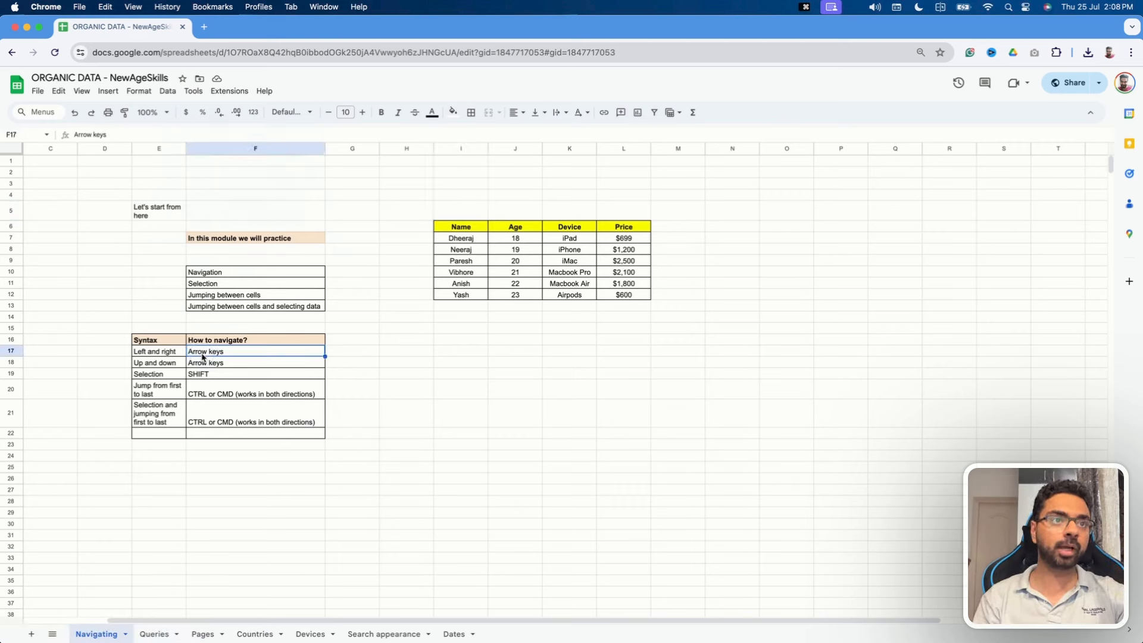
pyautogui.click(226, 365)
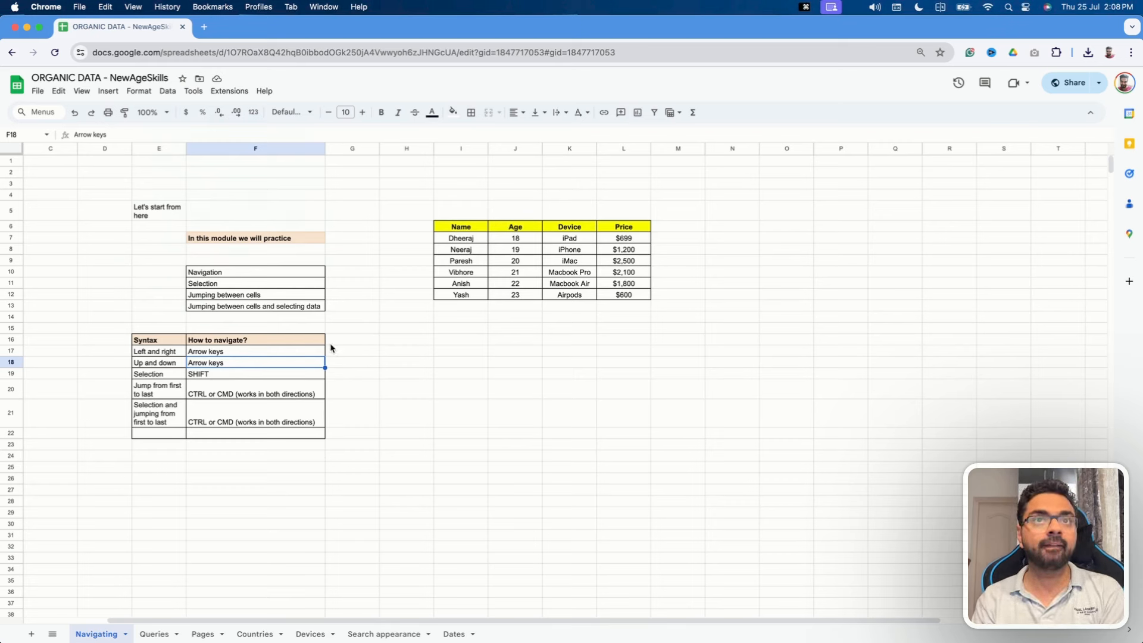
pyautogui.moveTo(473, 241); pyautogui.dragTo(474, 295)
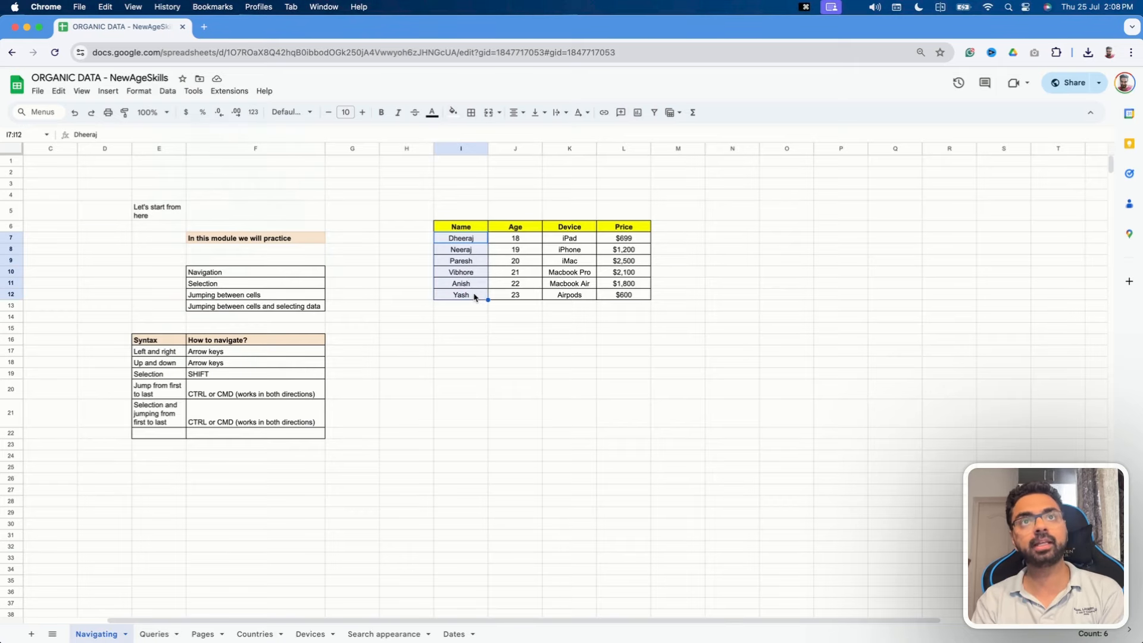
# Step: Starting from I7, extend the selection downward one cell at a time to cover I7:I12
pyautogui.click(466, 239)
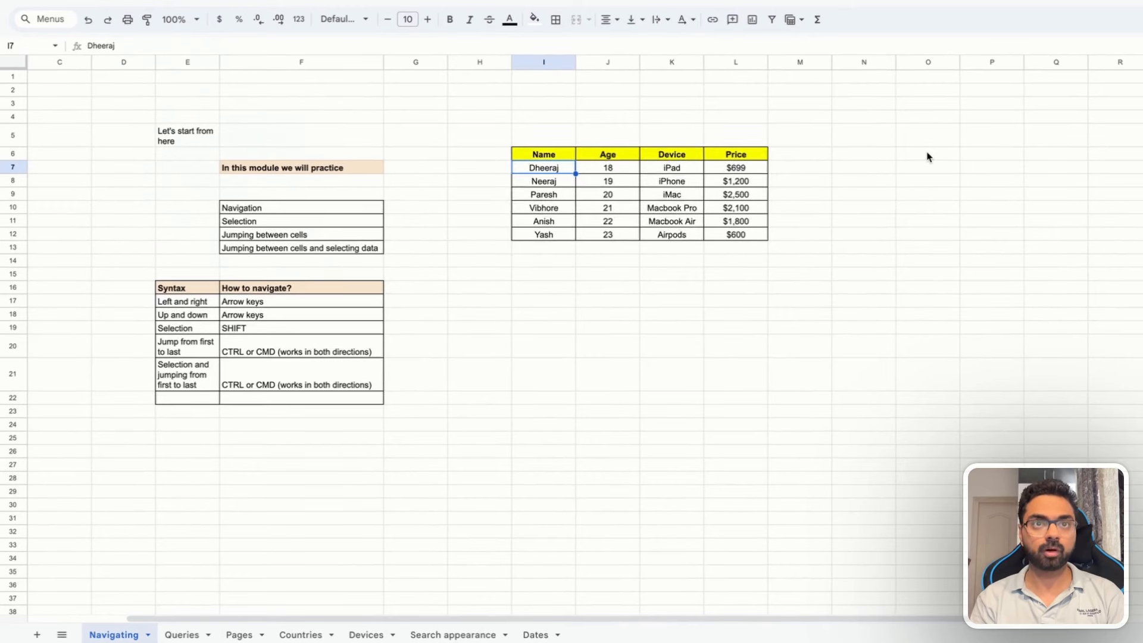
pyautogui.hotkey('shift', 'Down')
pyautogui.hotkey('shift', 'Down')
pyautogui.hotkey('shift', 'Down')
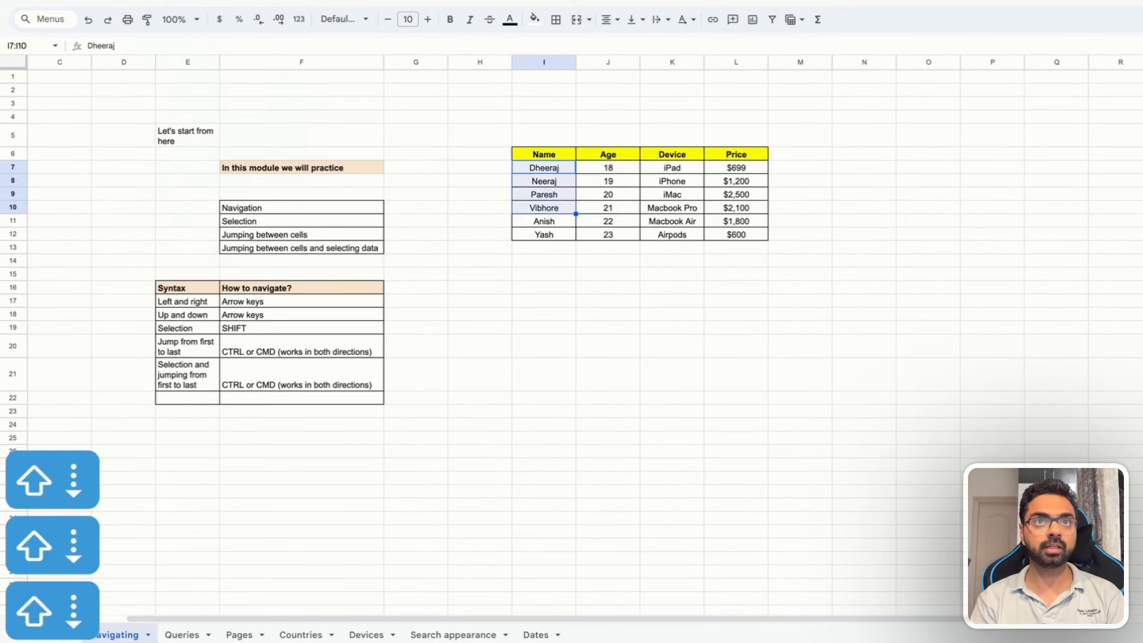
pyautogui.hotkey('shift', 'Down')
pyautogui.hotkey('shift', 'Down')
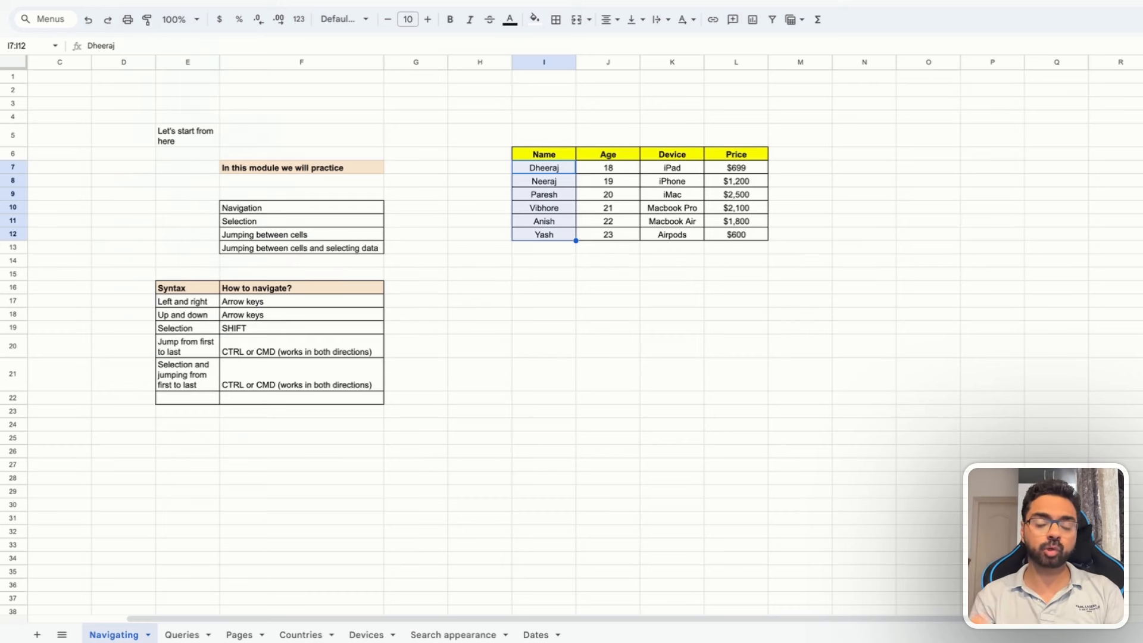
# Step: Extend the I7:I12 selection rightward one column at a time to cover I7:L12
pyautogui.hotkey('shift', 'Right')
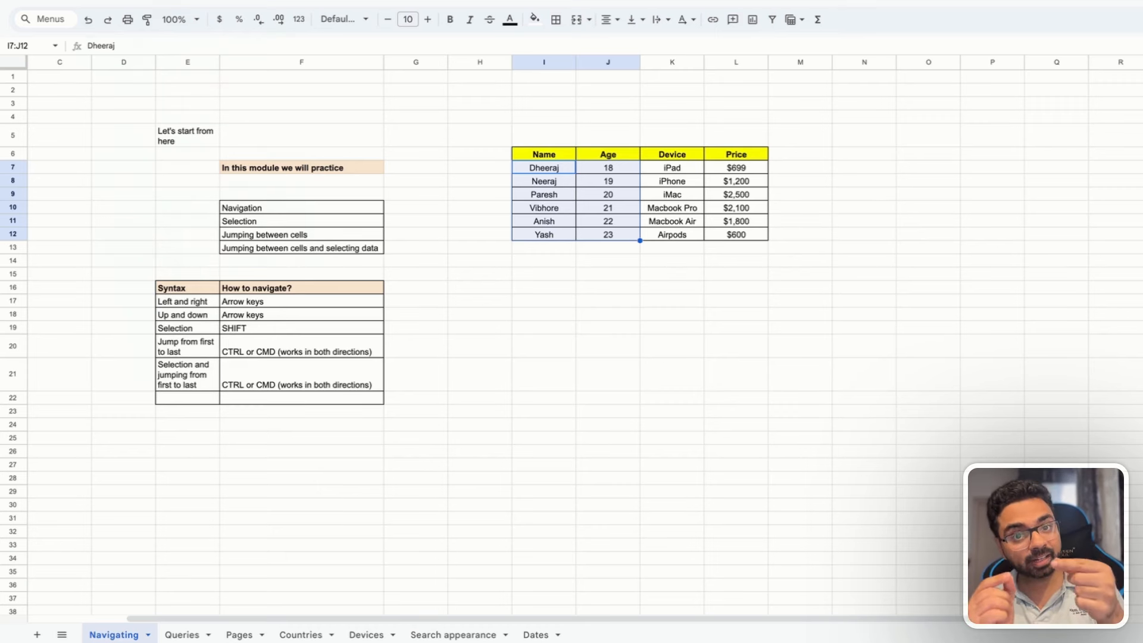
pyautogui.hotkey('shift', 'Right')
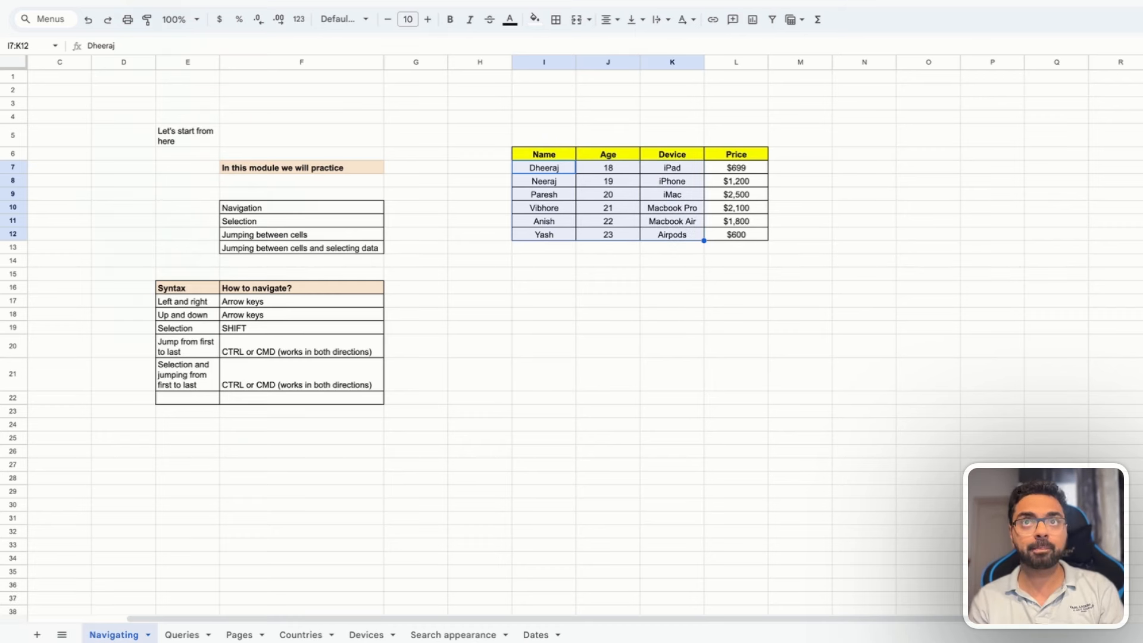
pyautogui.hotkey('shift', 'Right')
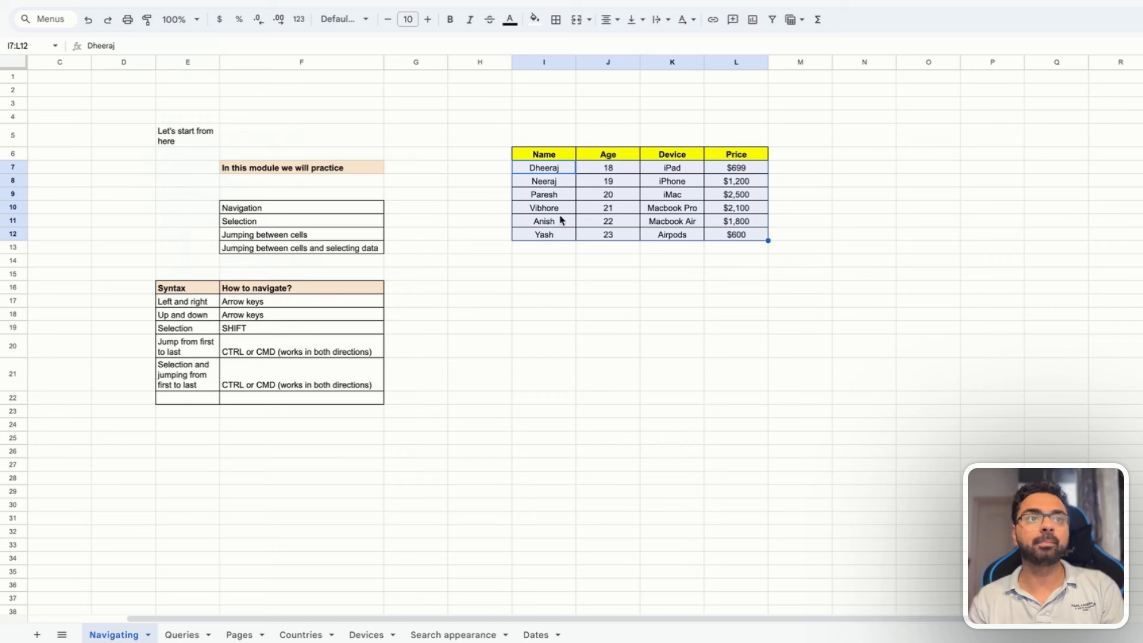
# Step: Select the "Selection" and "SHIFT" entry in E19:F19, and starting again from I7 extend the selection down to I12
pyautogui.moveTo(195, 327); pyautogui.dragTo(234, 328)
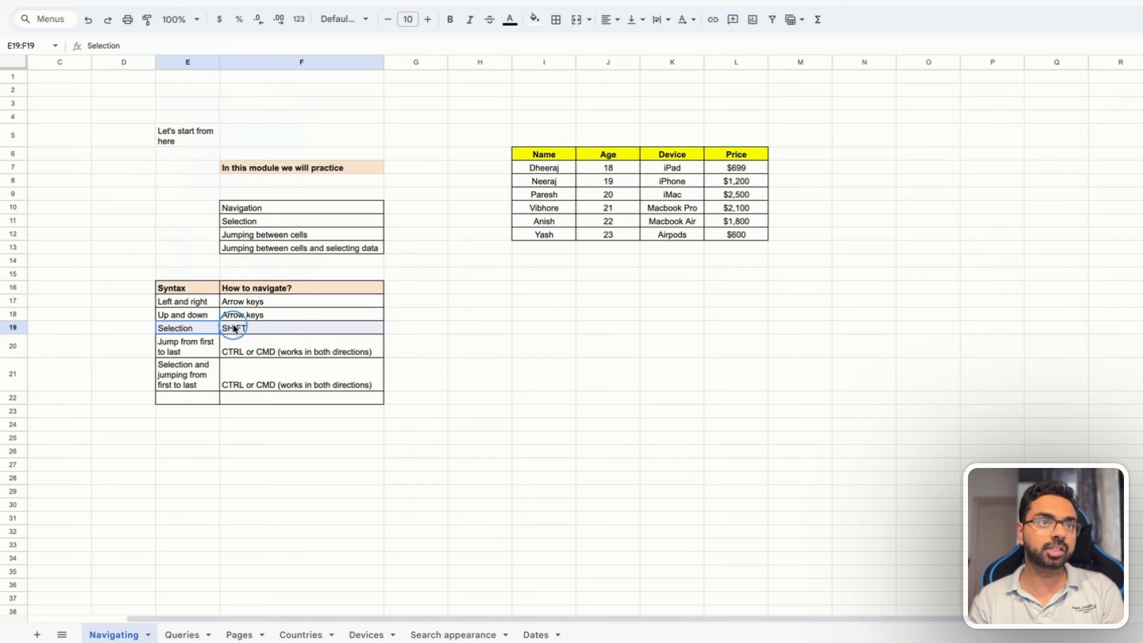
pyautogui.click(545, 171)
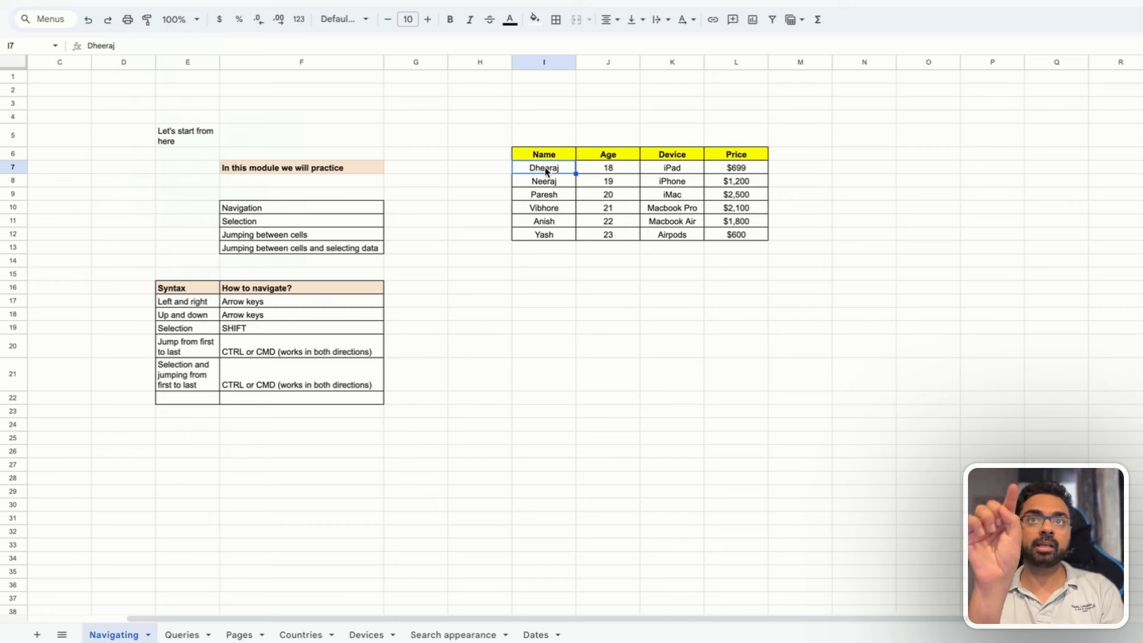
pyautogui.hotkey('shift', 'Down')
pyautogui.hotkey('shift', 'Down')
pyautogui.hotkey('shift', 'Down')
pyautogui.hotkey('shift', 'Down')
pyautogui.hotkey('shift', 'Down')
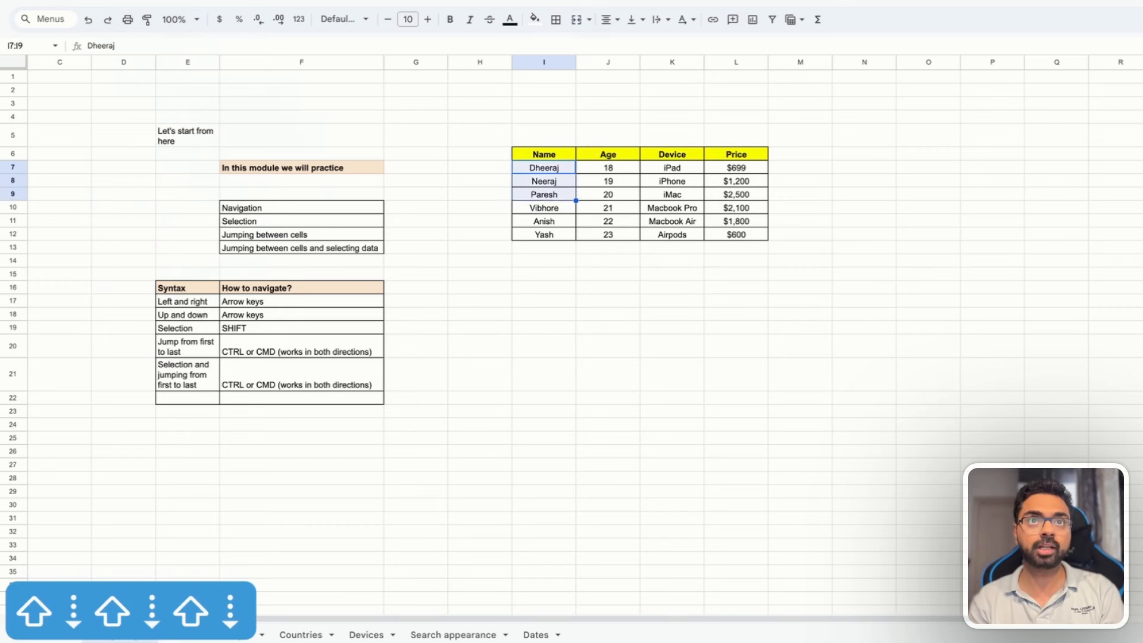
# Step: Shrink the Name column selection back upward one cell at a time until only I7 is selected
pyautogui.hotkey('shift', 'Up')
pyautogui.hotkey('shift', 'Up')
pyautogui.hotkey('shift', 'Up')
pyautogui.hotkey('shift', 'Up')
pyautogui.hotkey('shift', 'Up')
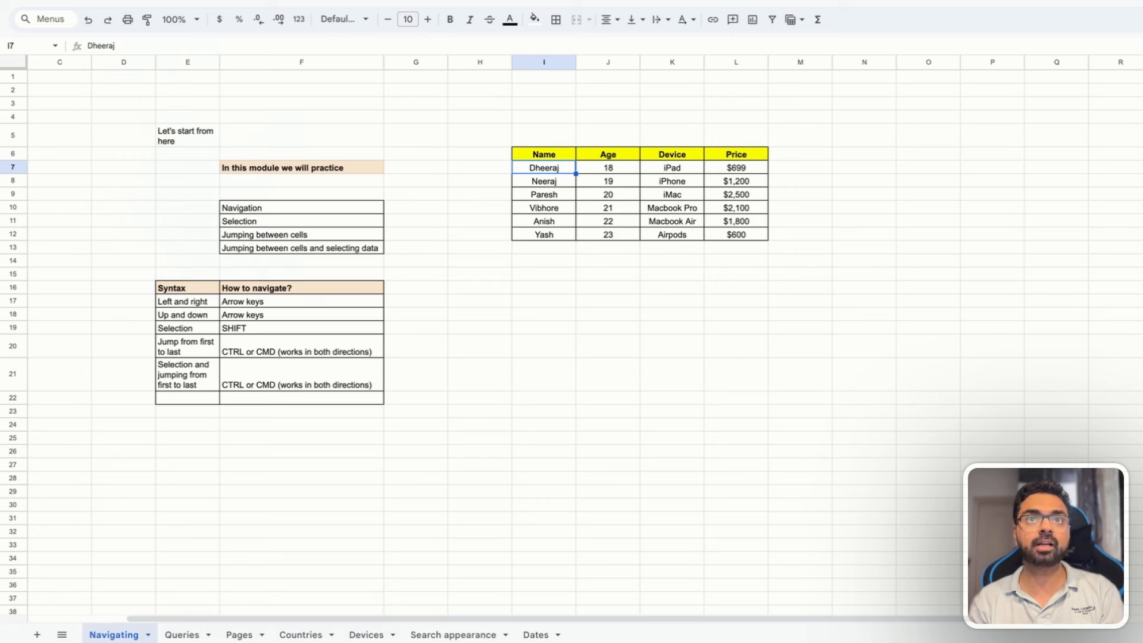
# Step: Extend the selection from I7 rightward across the table's first data row to L7
pyautogui.hotkey('shift', 'Right')
pyautogui.hotkey('shift', 'Right')
pyautogui.hotkey('shift', 'Right')
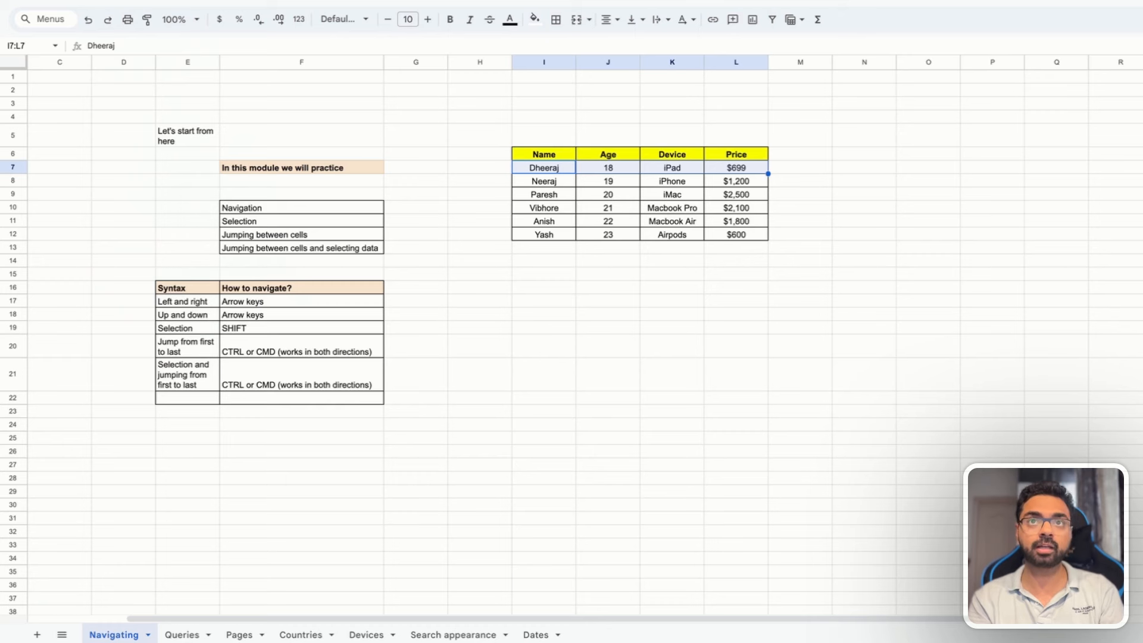
# Step: Extend the I7:L7 selection downward row by row to cover all the table data, I7:L12
pyautogui.hotkey('shift', 'Down')
pyautogui.hotkey('shift', 'Down')
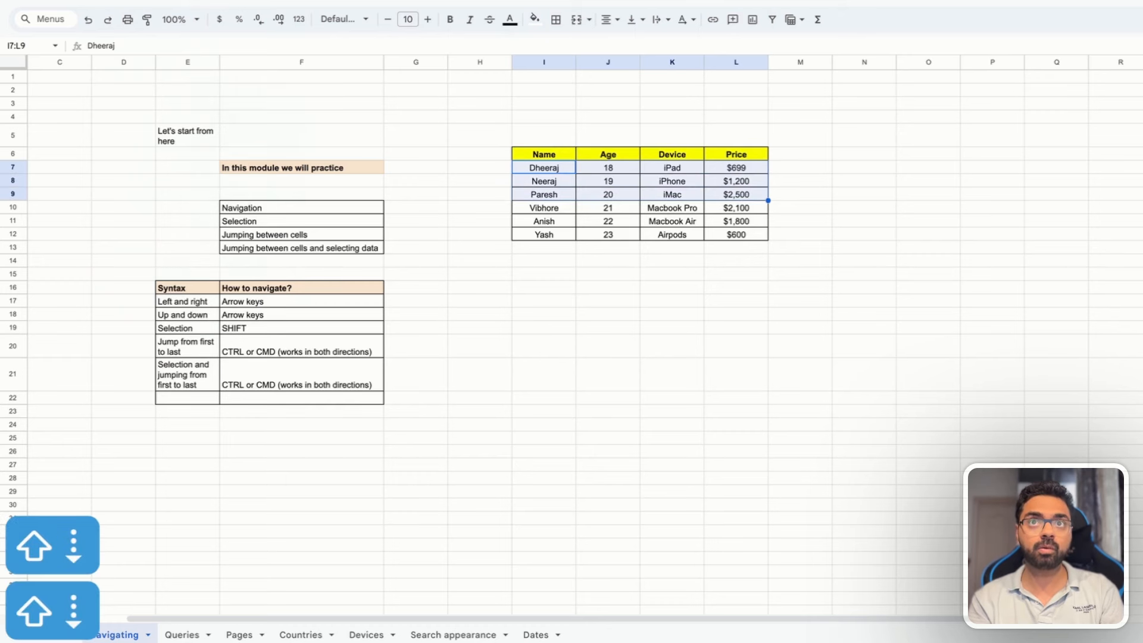
pyautogui.hotkey('shift', 'Down')
pyautogui.hotkey('shift', 'Down')
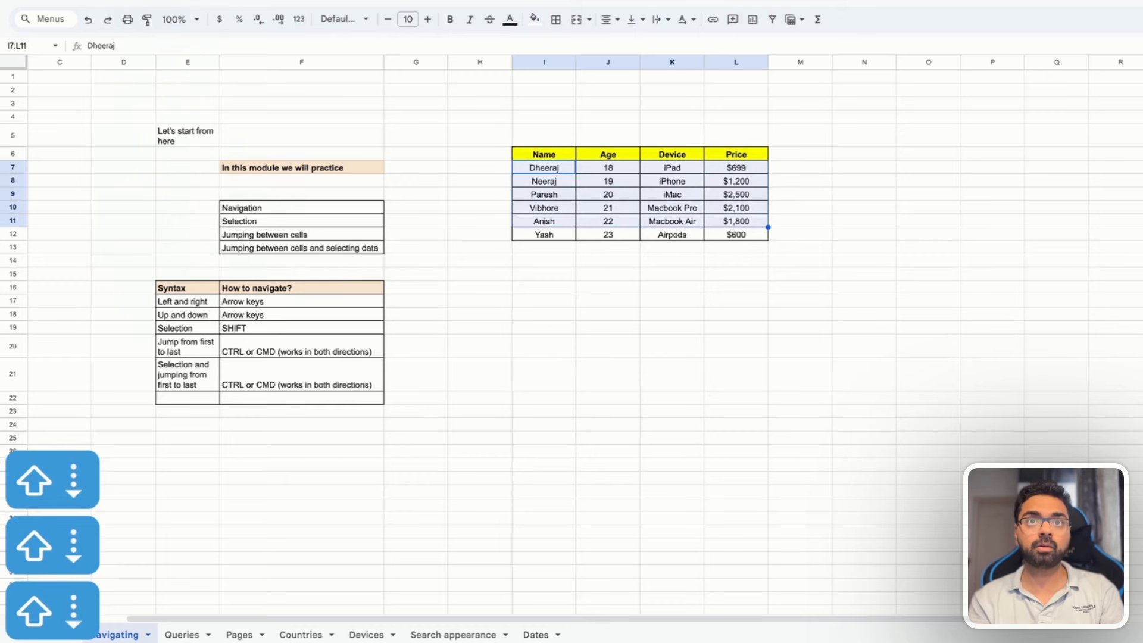
pyautogui.hotkey('shift', 'Down')
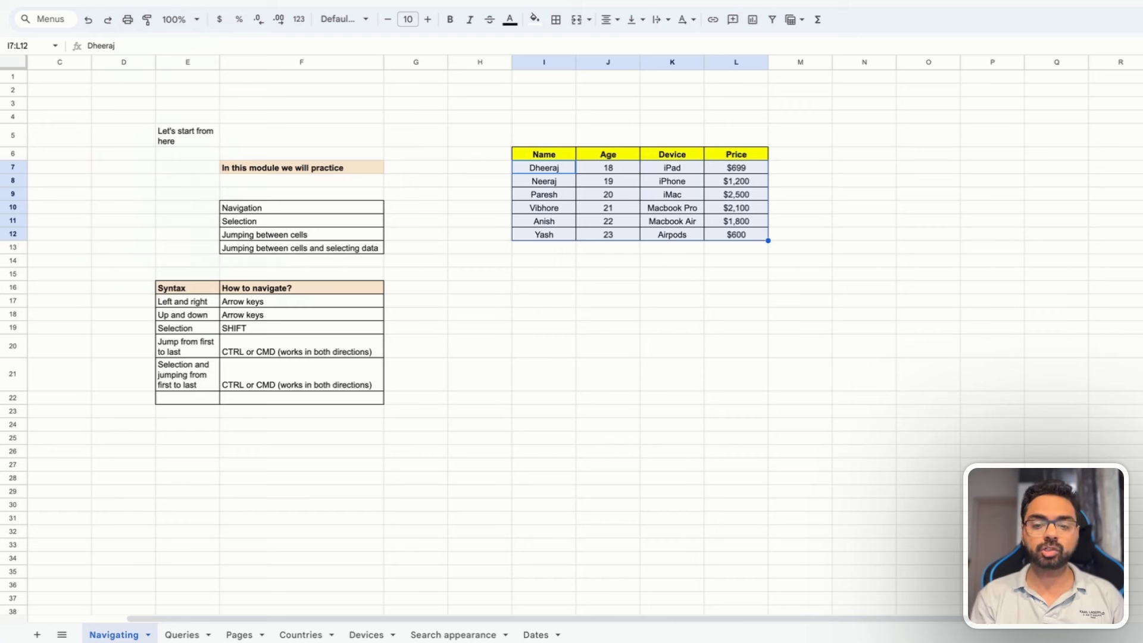
# Step: Clear the range selection, select the "Jump from first to last" shortcut in F20, and return to I7
pyautogui.press('Left')
pyautogui.press('Right')
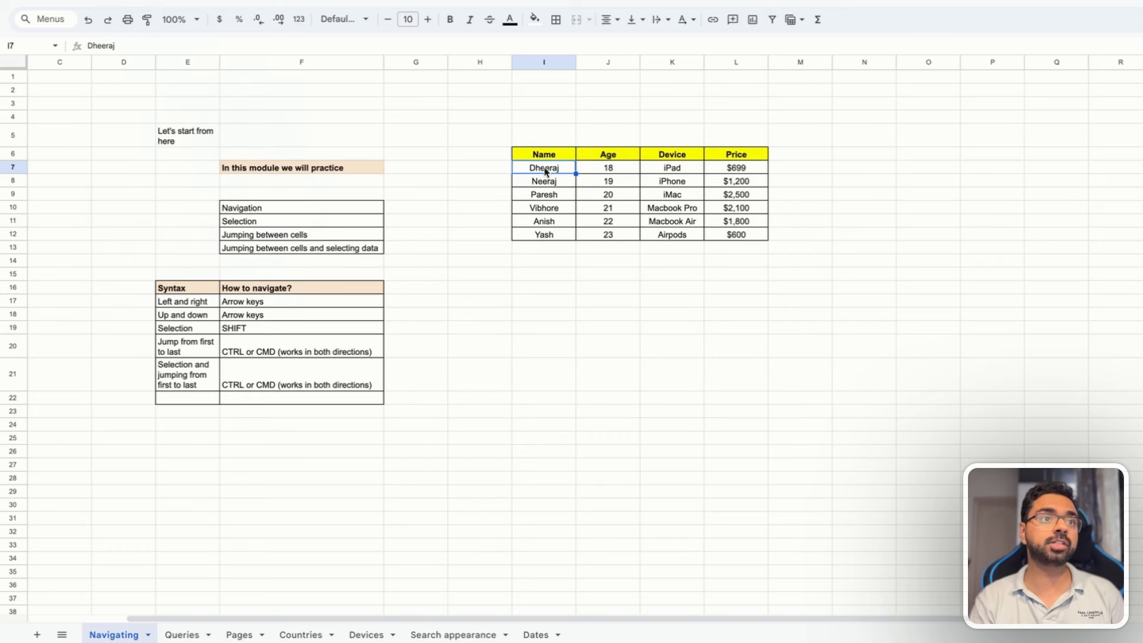
pyautogui.click(255, 351)
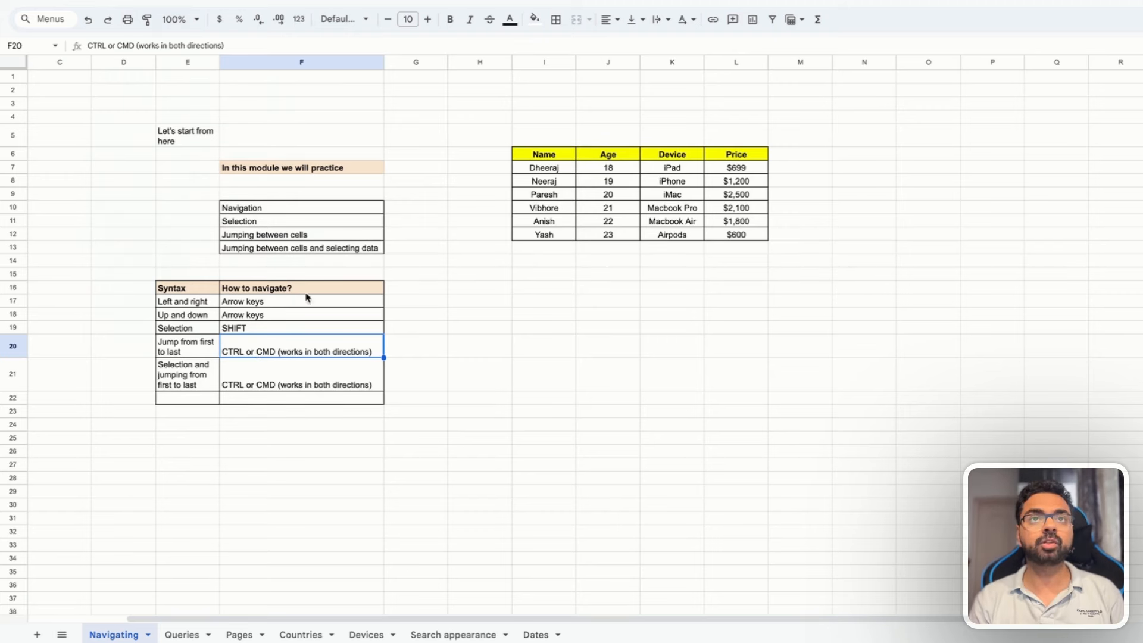
pyautogui.click(548, 168)
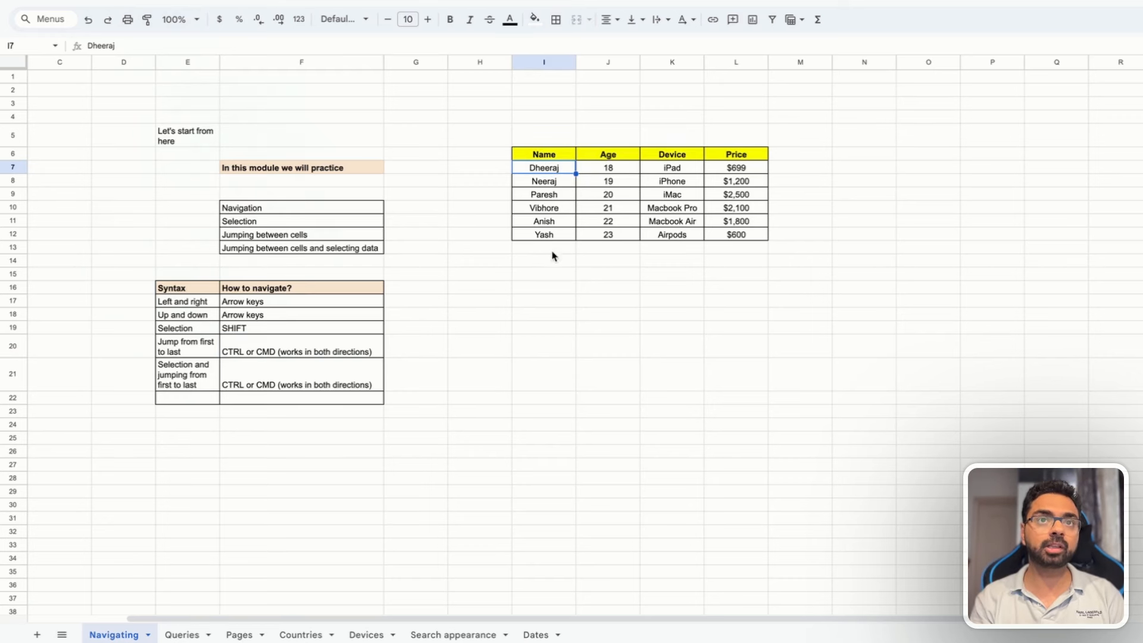
# Step: Go over the Name column data from I7 to I12 and bring the active cell back to I7
pyautogui.click(547, 170)
pyautogui.moveTo(548, 172); pyautogui.dragTo(549, 234)
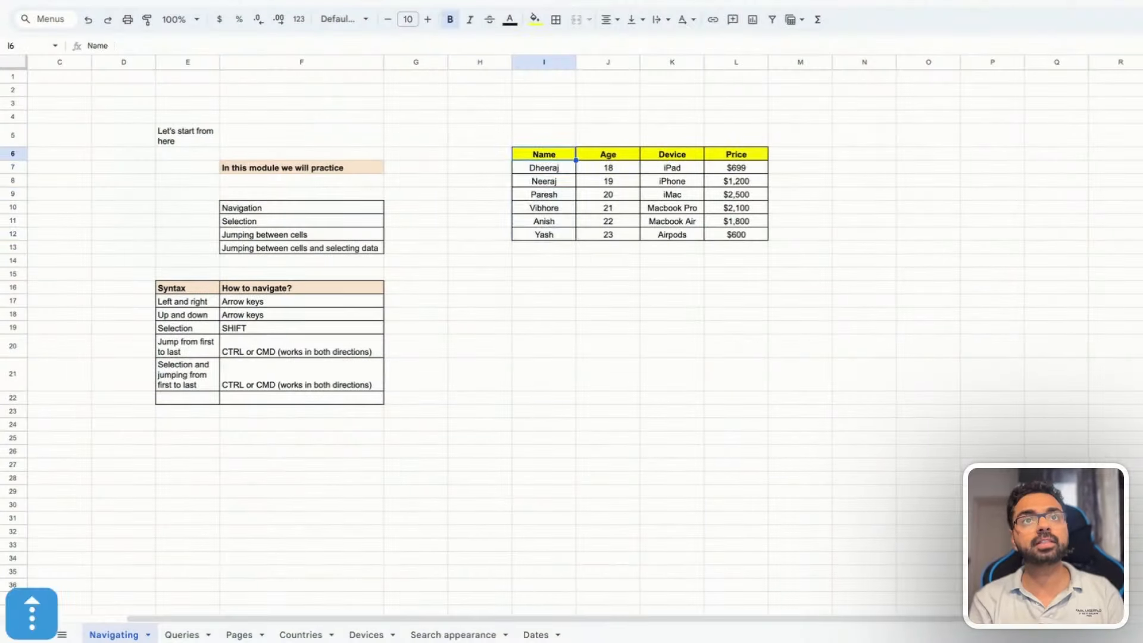
pyautogui.press('Down')
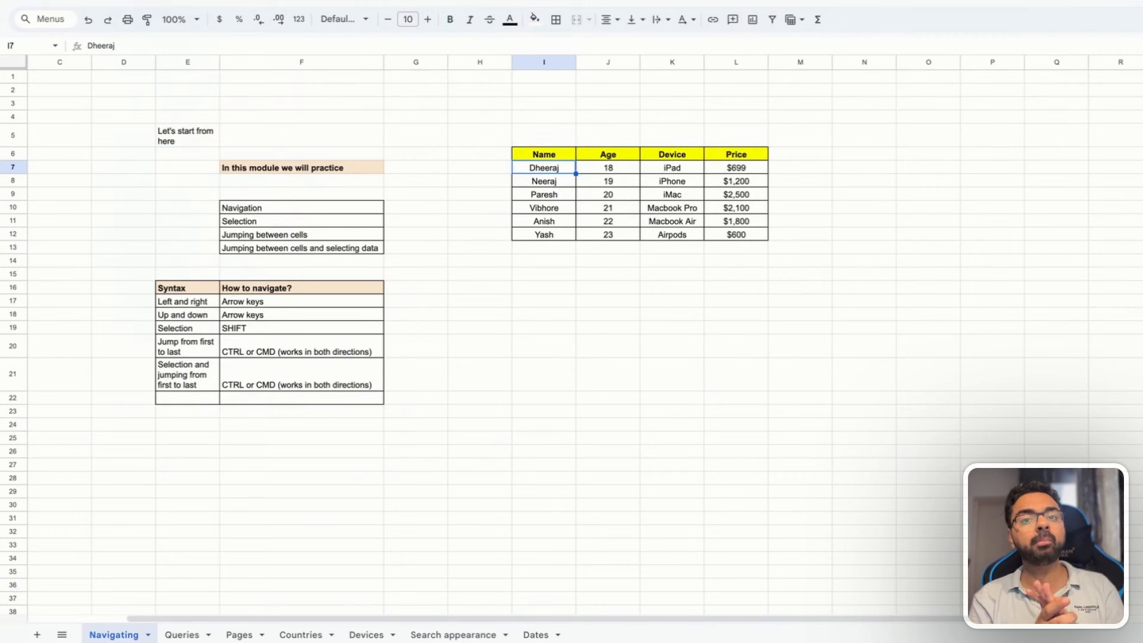
# Step: Alternate the active cell between the Name header in I6 and the column's last entry in I12, ending on I12
pyautogui.click(546, 158)
pyautogui.click(545, 235)
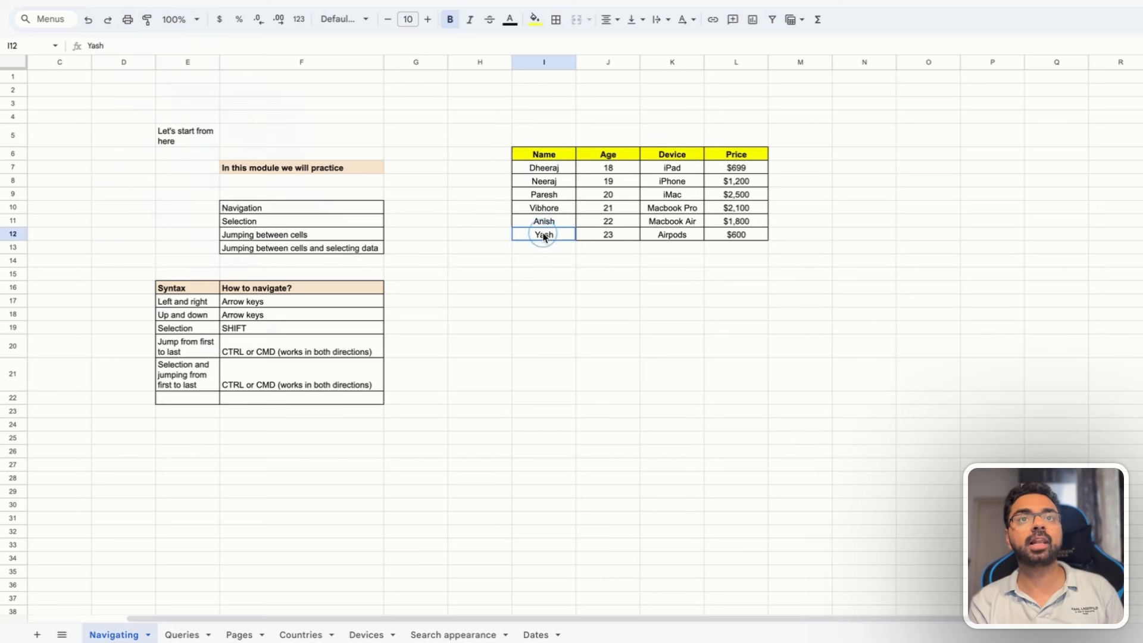
pyautogui.click(546, 155)
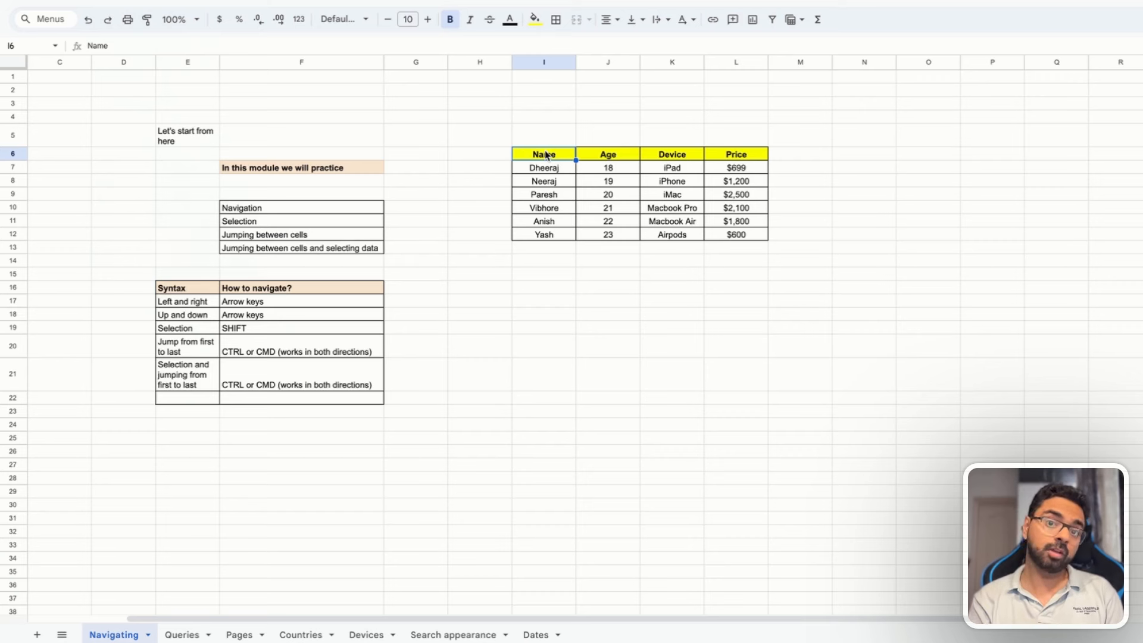
pyautogui.click(545, 236)
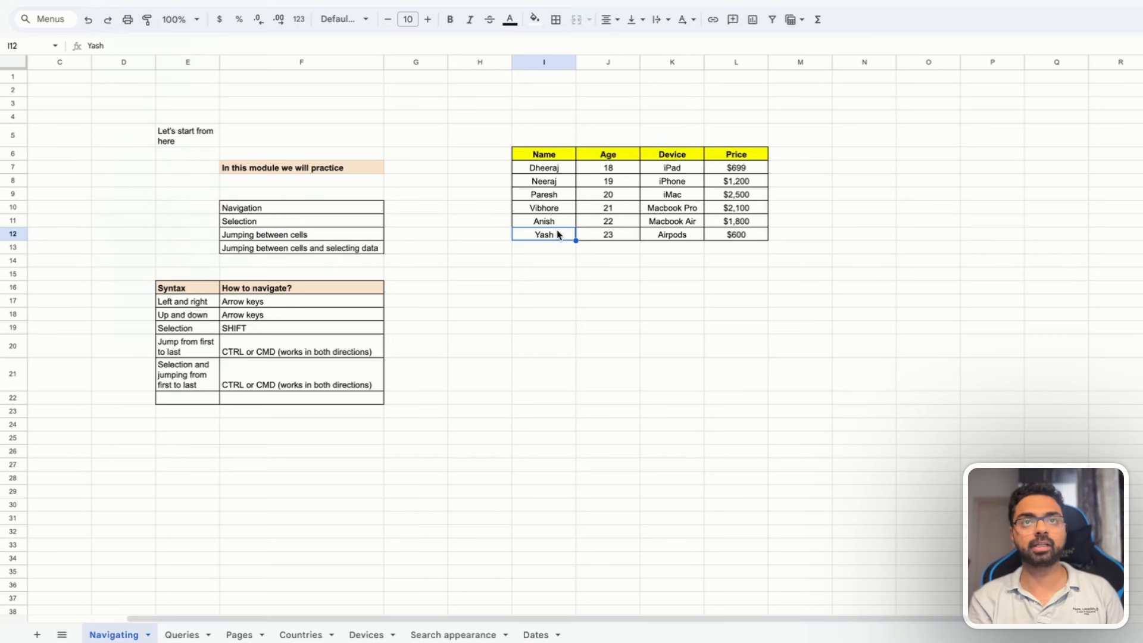
# Step: Move the active cell up the Name column one cell at a time from I12 to the header in I6
pyautogui.press('Up')
pyautogui.press('Up')
pyautogui.press('Up')
pyautogui.press('Up')
pyautogui.press('Up')
pyautogui.press('Up')
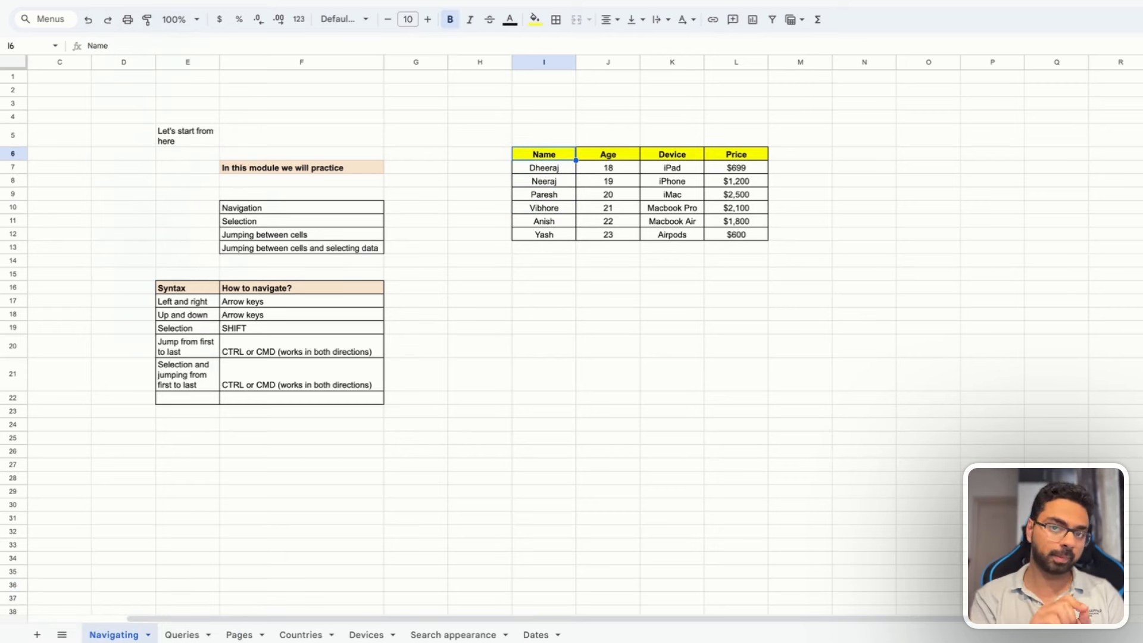
# Step: Jump from the Name header in I6 straight to the column's last entry in I12 and back to I6
pyautogui.press('super+Down')
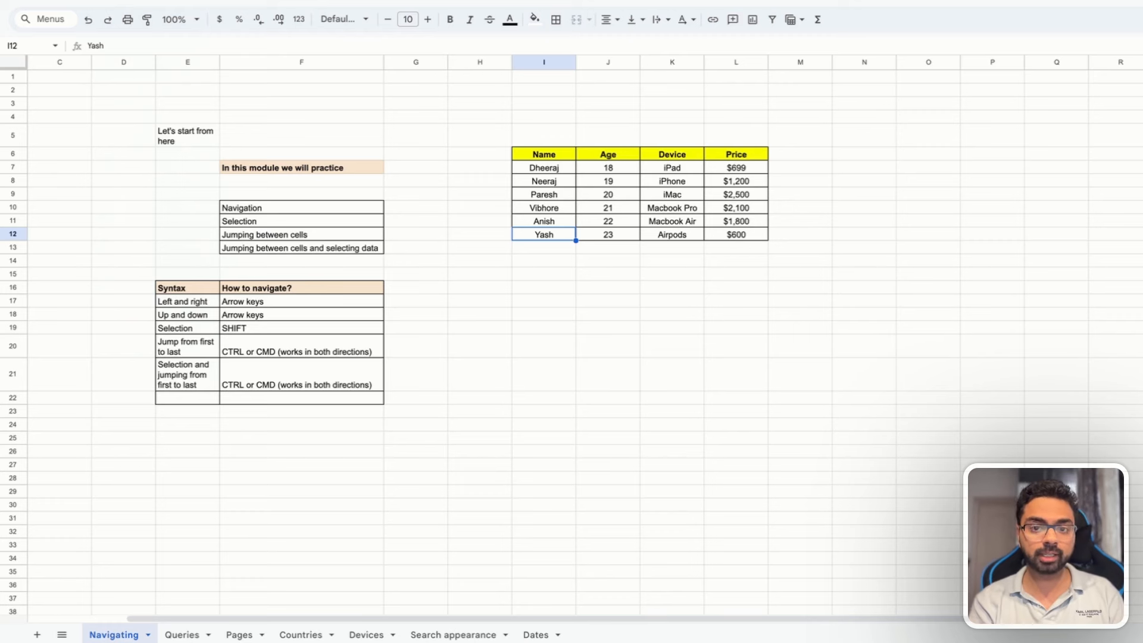
pyautogui.press('super+Up')
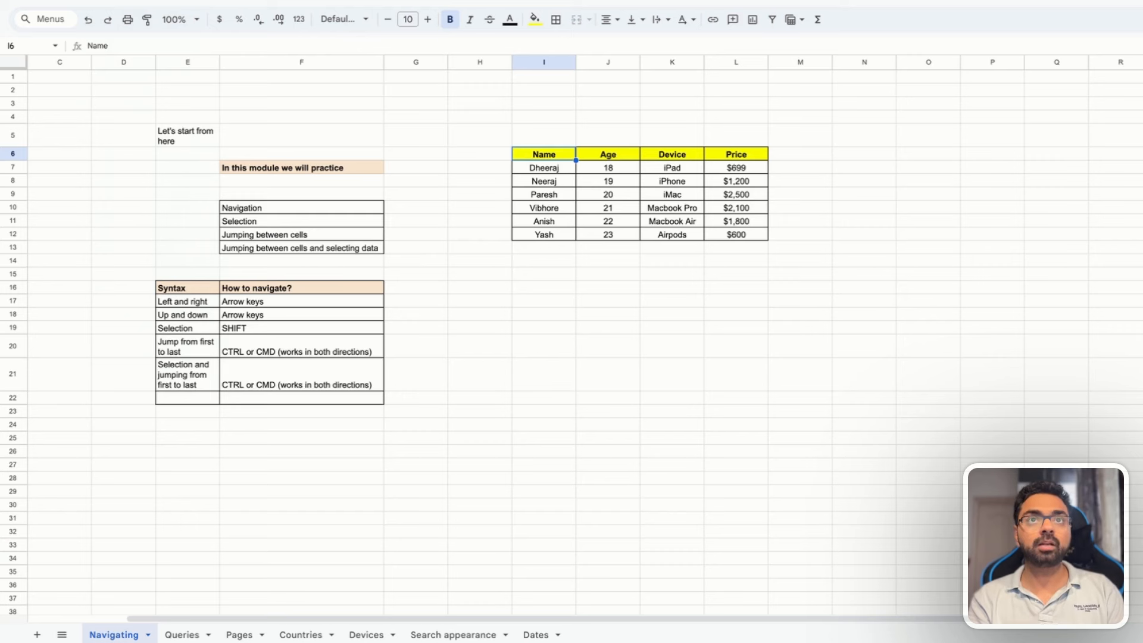
# Step: Move cell by cell along the header row from I6 to L6, jump straight back to I6, and step to Age in J6
pyautogui.press('Right')
pyautogui.press('Right')
pyautogui.press('Right')
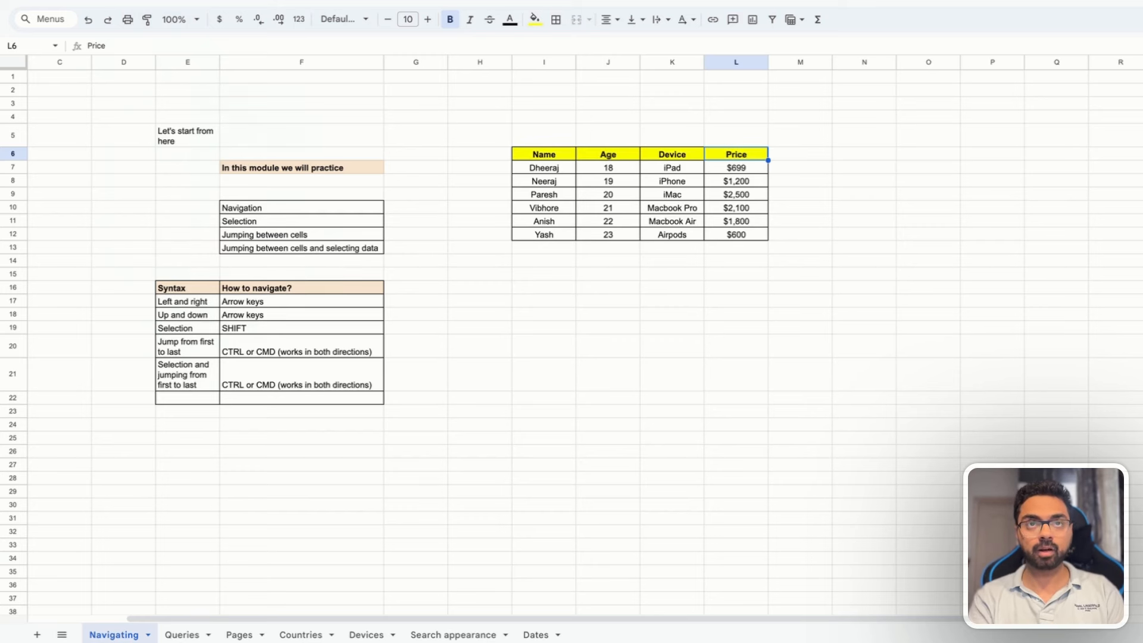
pyautogui.press('super+Left')
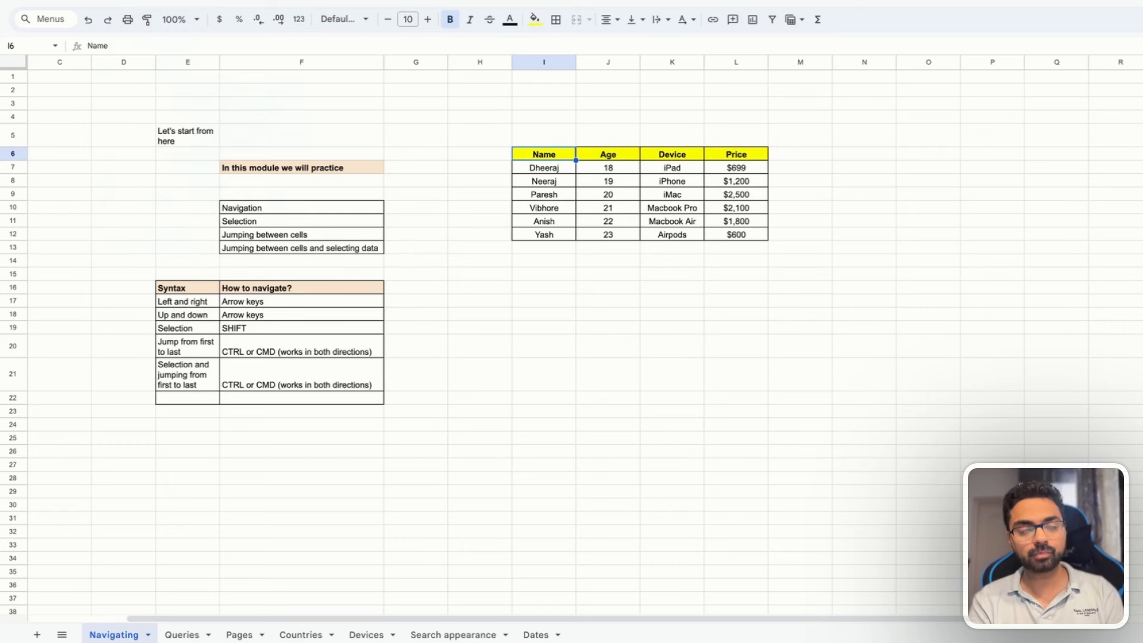
pyautogui.press('Right')
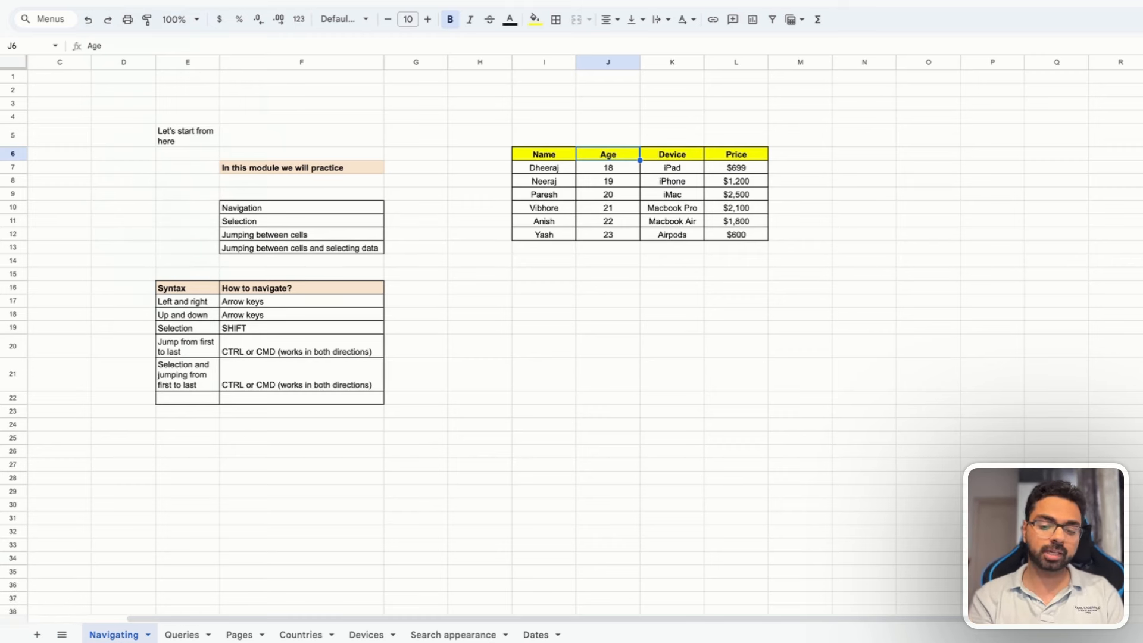
# Step: Jump from Age in J6 to Price in L6, step back to Device in K6, and jump to L6 again
pyautogui.press('super+Right')
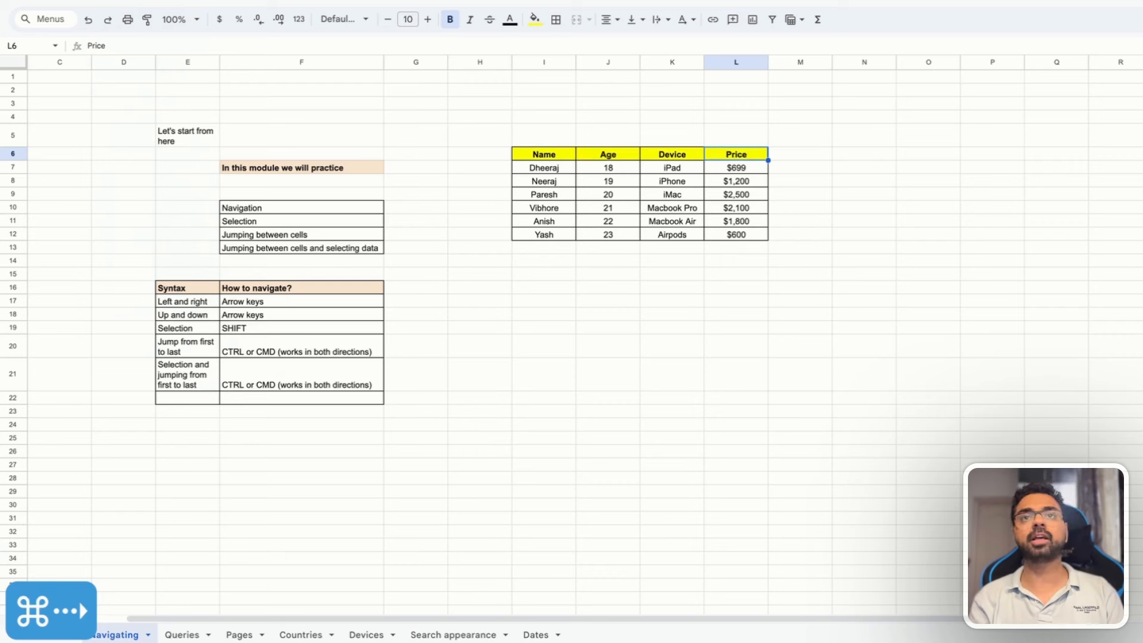
pyautogui.press('Left')
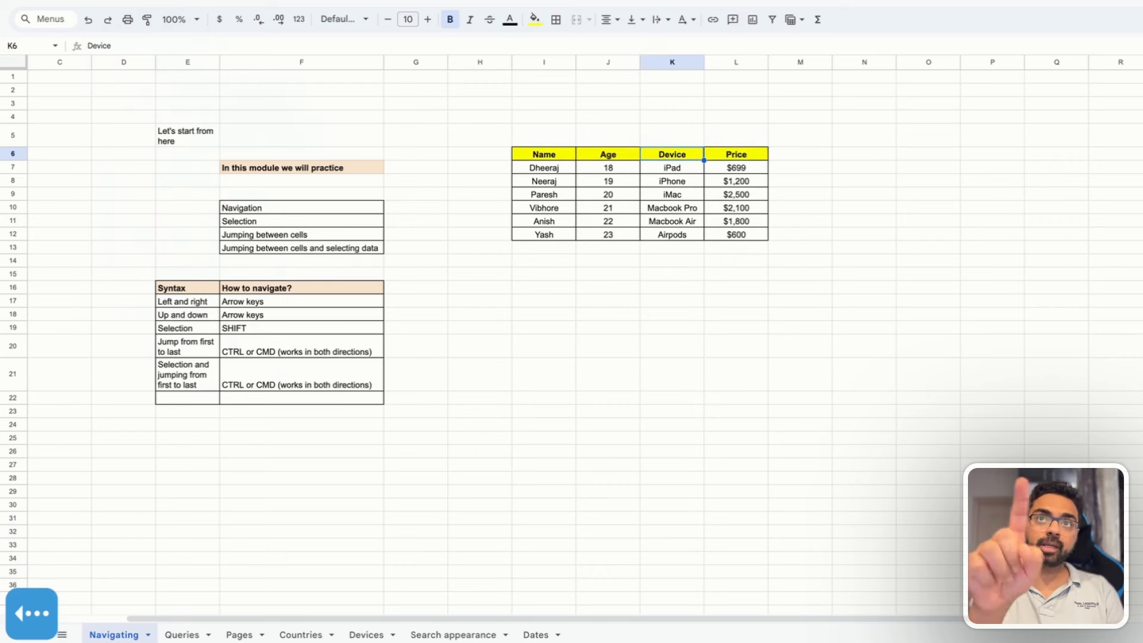
pyautogui.press('super+Right')
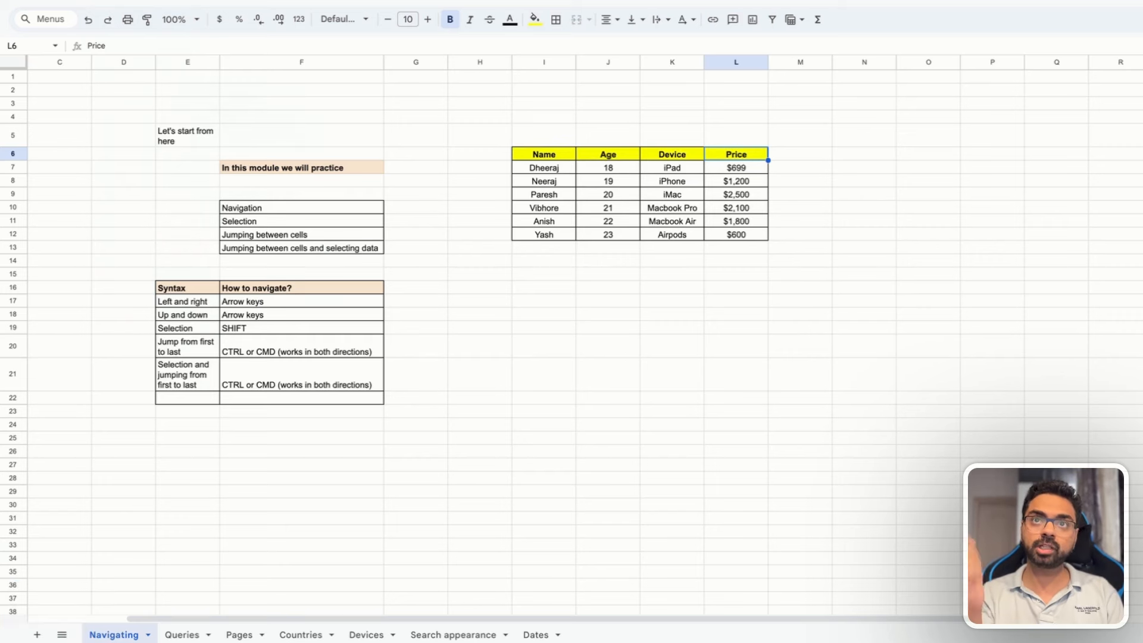
# Step: Circle the table's corner cells repeatedly, jumping from L6 through L12, I12 and I6, and finish on the Name header in I6
pyautogui.press('super+Down')
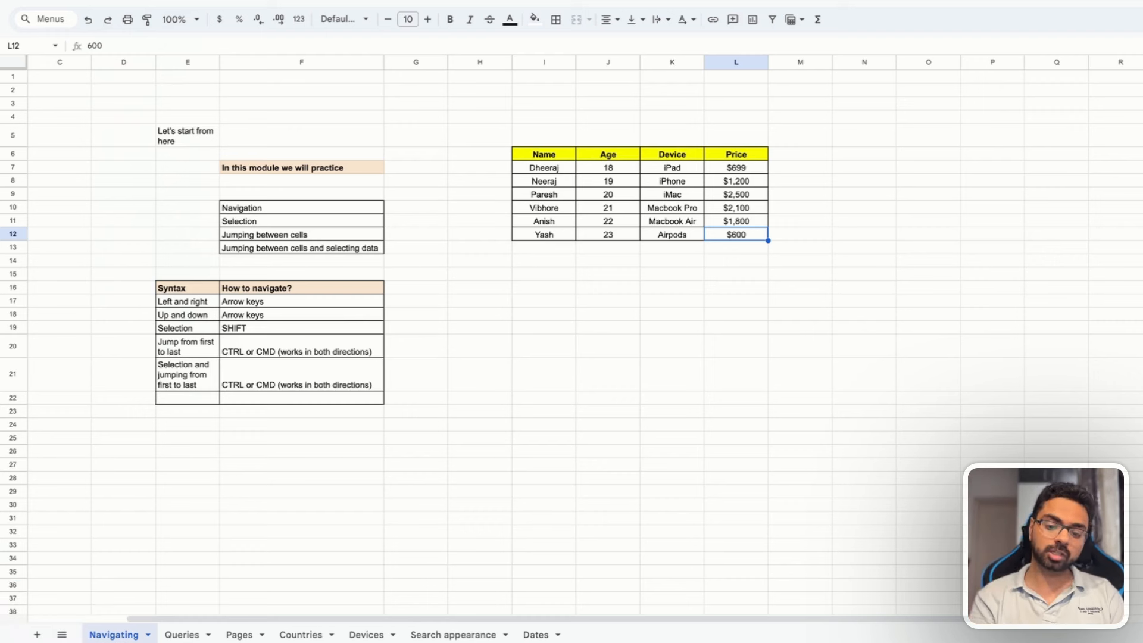
pyautogui.press('super+Left')
pyautogui.press('super+Up')
pyautogui.press('super+Right')
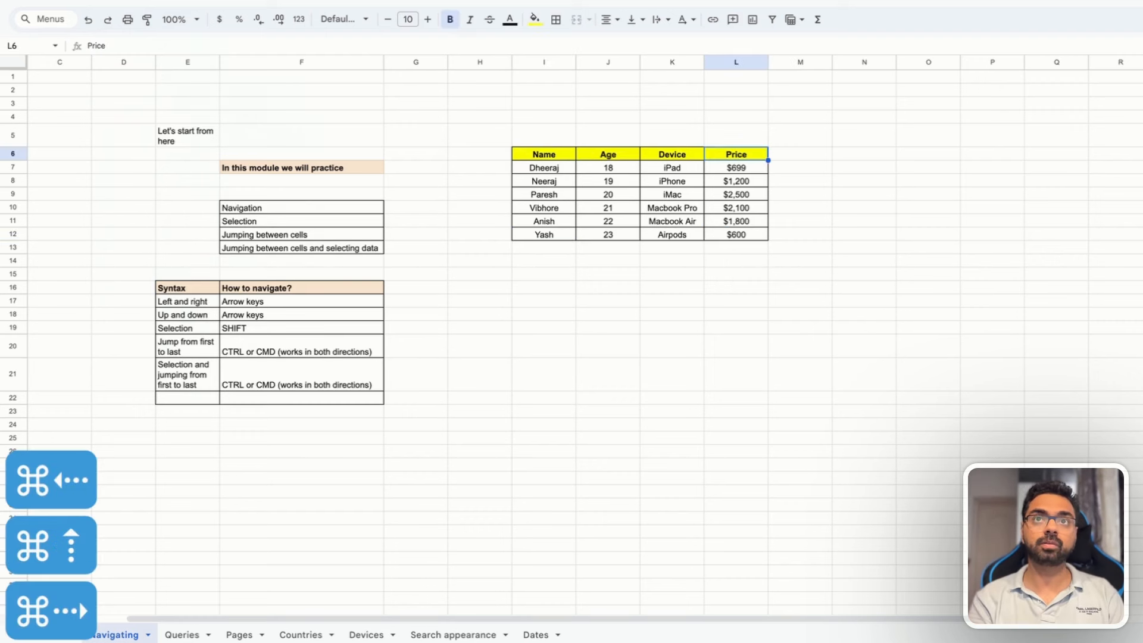
pyautogui.press('super+Down')
pyautogui.press('super+Left')
pyautogui.press('super+Up')
pyautogui.press('super+Right')
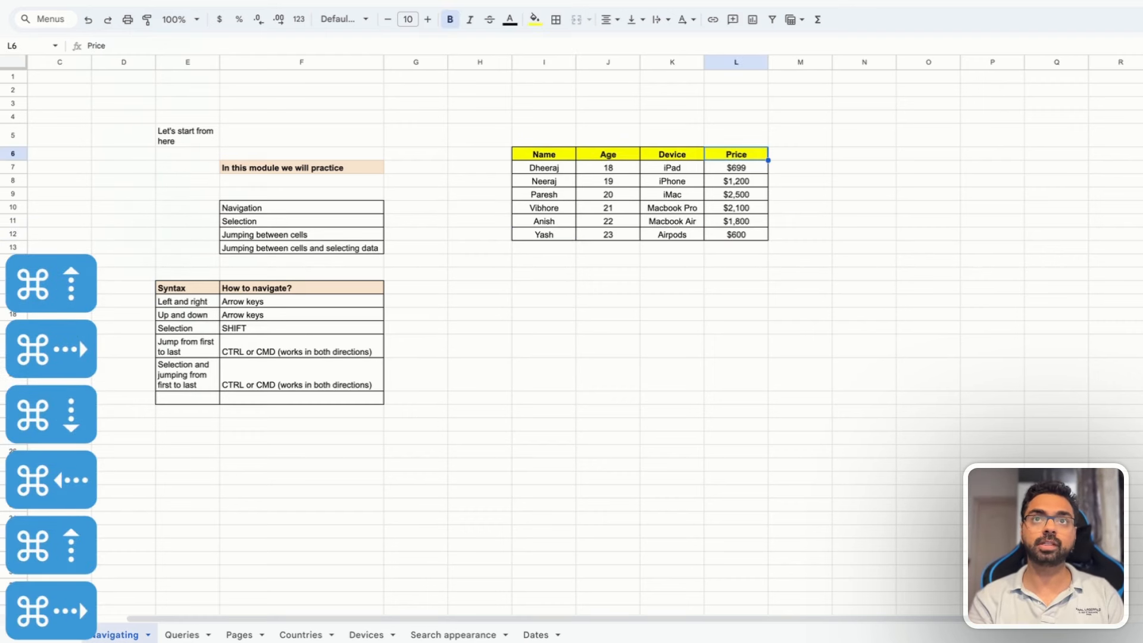
pyautogui.press('super+Down')
pyautogui.press('super+Left')
pyautogui.press('super+Up')
pyautogui.press('super+Right')
pyautogui.press('super+Down')
pyautogui.press('super+Left')
pyautogui.press('super+Up')
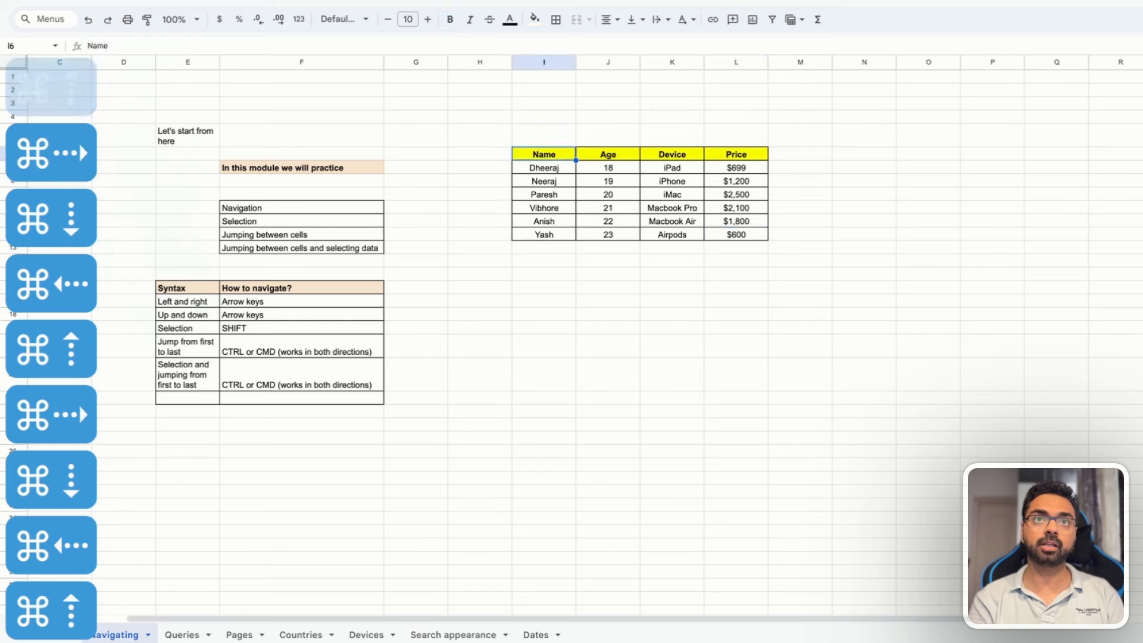
pyautogui.press('super+Right')
pyautogui.press('super+Down')
pyautogui.press('super+Left')
pyautogui.press('super+Up')
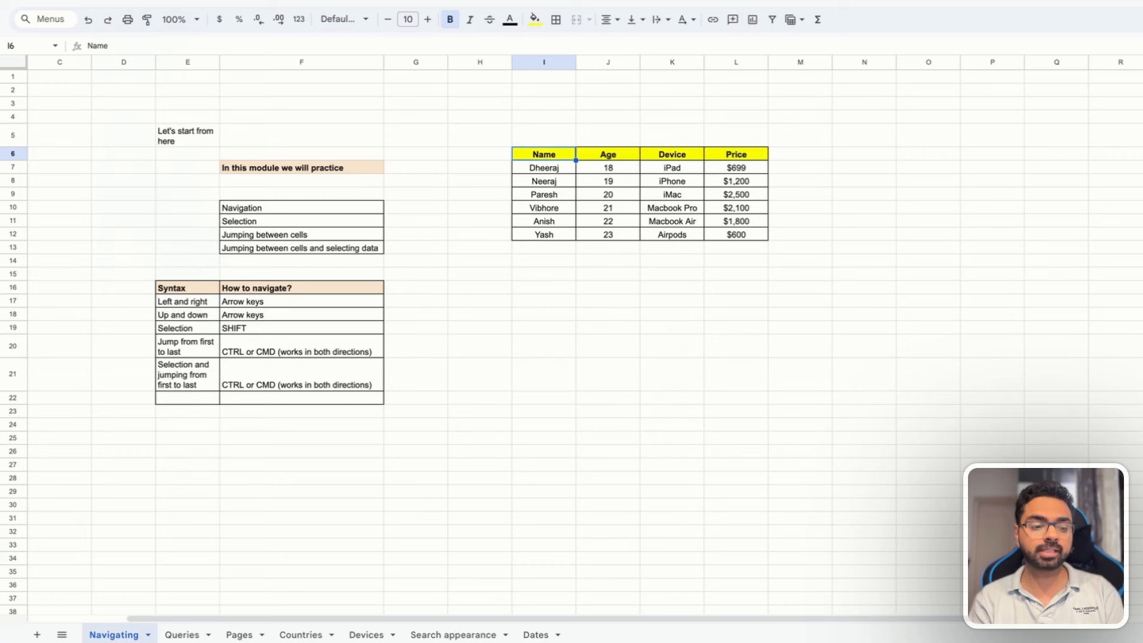
# Step: Extend the selection cell by cell from I6 across to L6 and down to row 12, covering the whole table
pyautogui.hotkey('shift', 'Right')
pyautogui.hotkey('shift', 'Right')
pyautogui.hotkey('shift', 'Right')
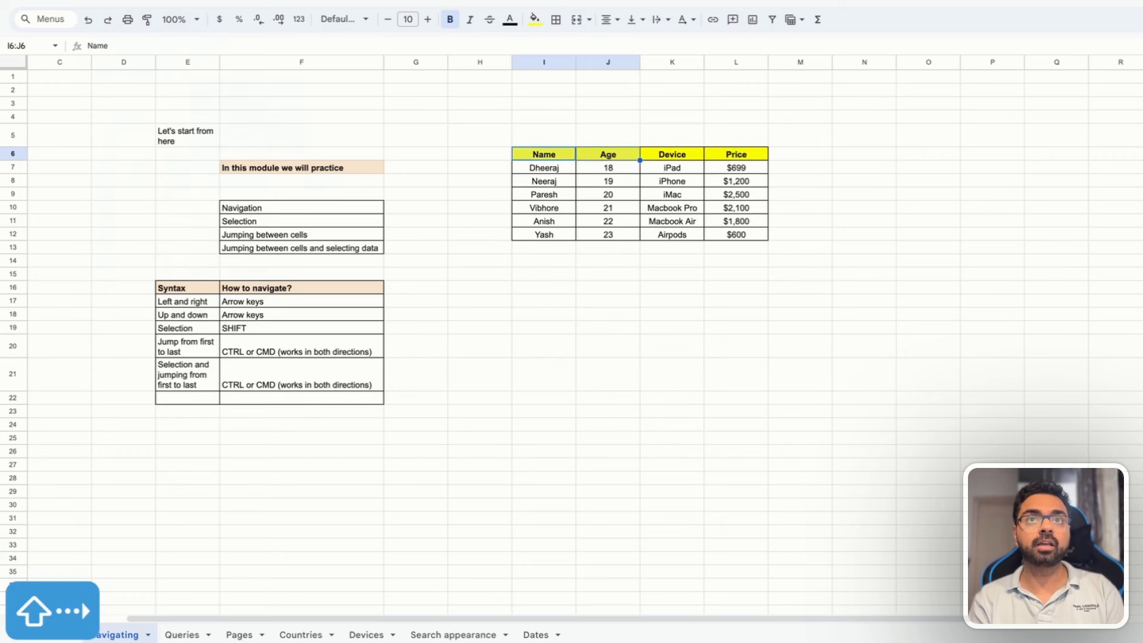
pyautogui.hotkey('shift', 'Down')
pyautogui.hotkey('shift', 'Down')
pyautogui.hotkey('shift', 'Down')
pyautogui.hotkey('shift', 'Down')
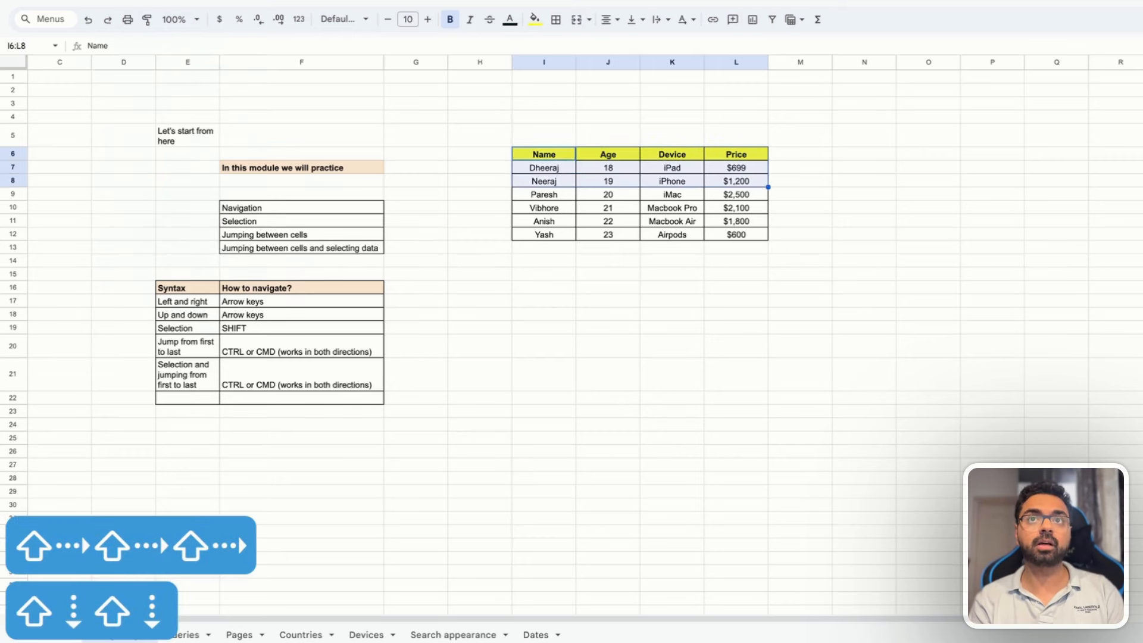
pyautogui.hotkey('shift', 'Down')
pyautogui.hotkey('shift', 'Down')
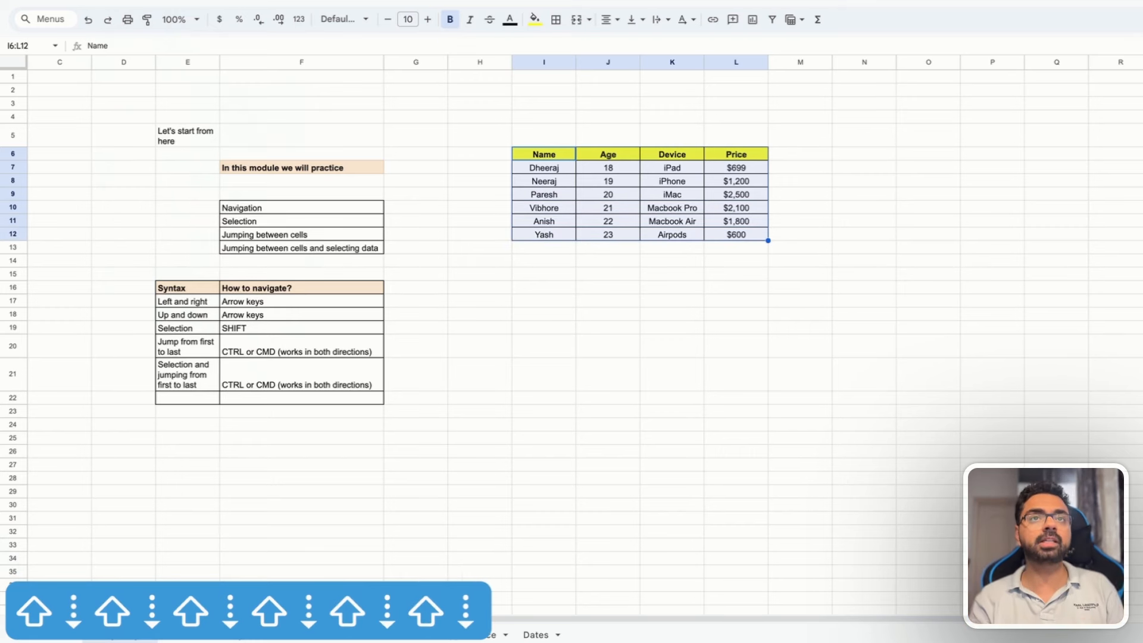
# Step: Clear the selection, return to I6, and select I6:L12 by extending straight to the last row and last column
pyautogui.press('Left')
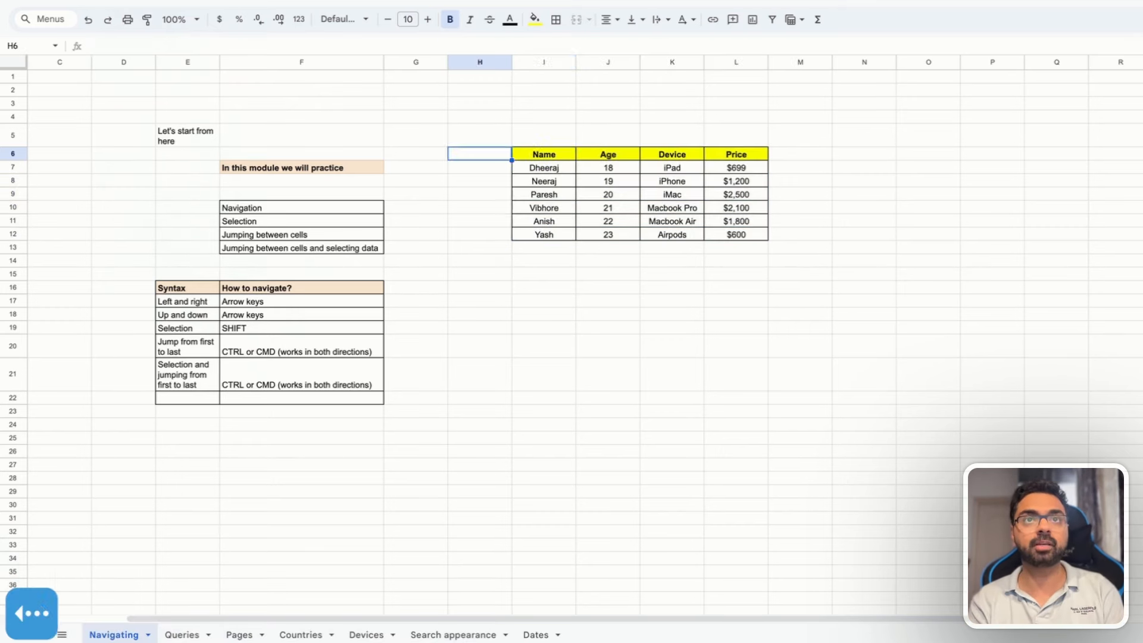
pyautogui.press('Right')
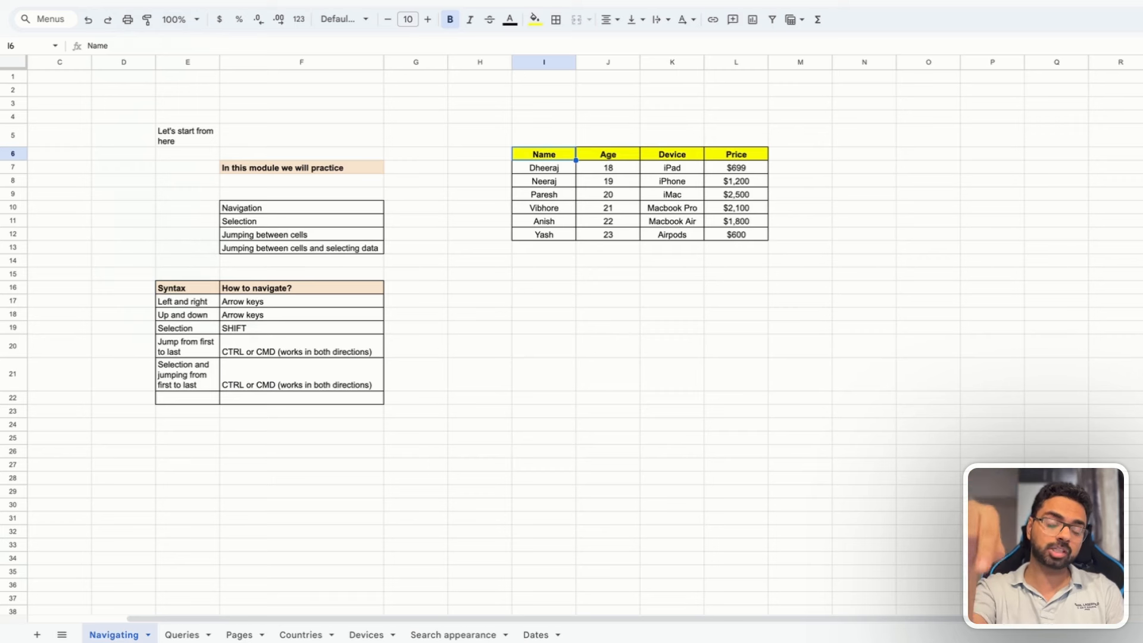
pyautogui.press('shift+super+Down')
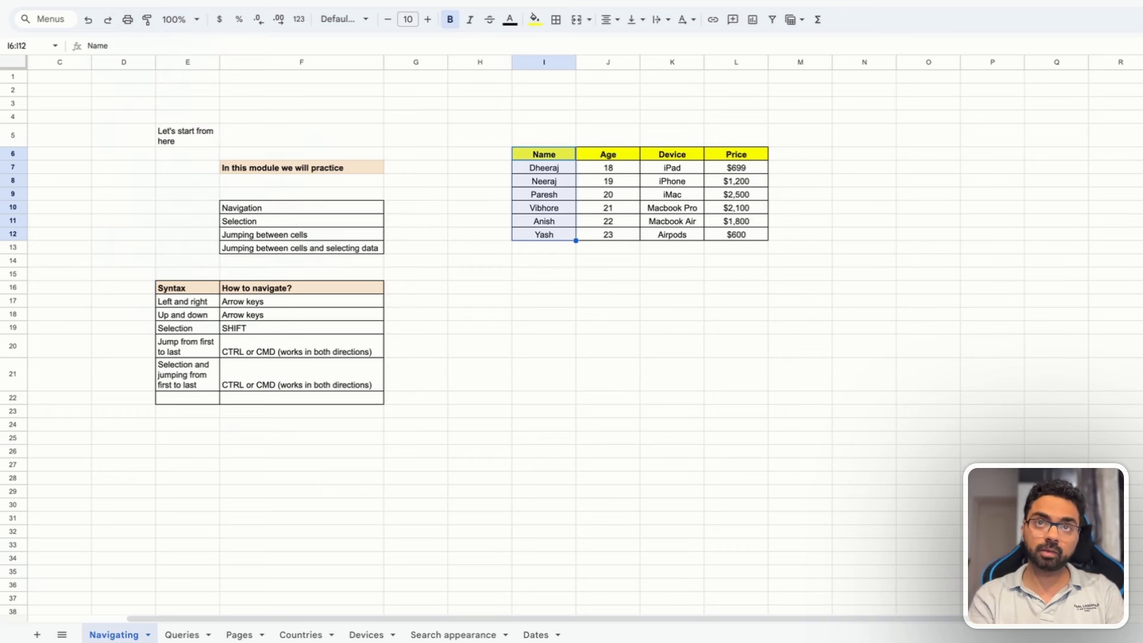
pyautogui.press('shift+super+Right')
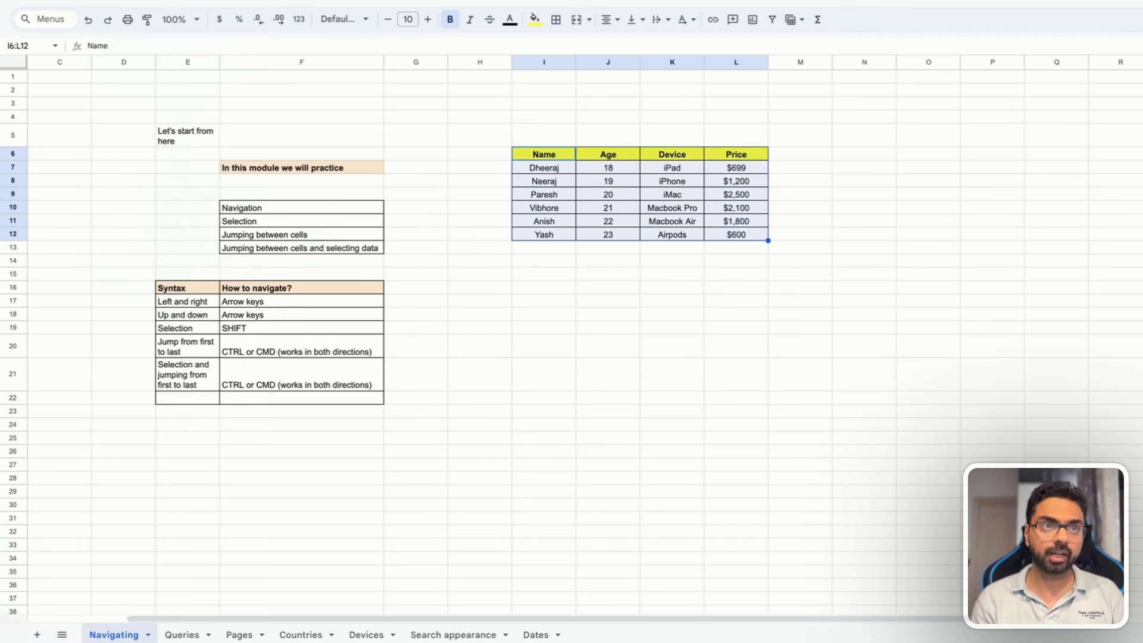
# Step: Review the Syntax entries one by one, from Left and right in E17 to Selection and jumping in E21
pyautogui.click(205, 303)
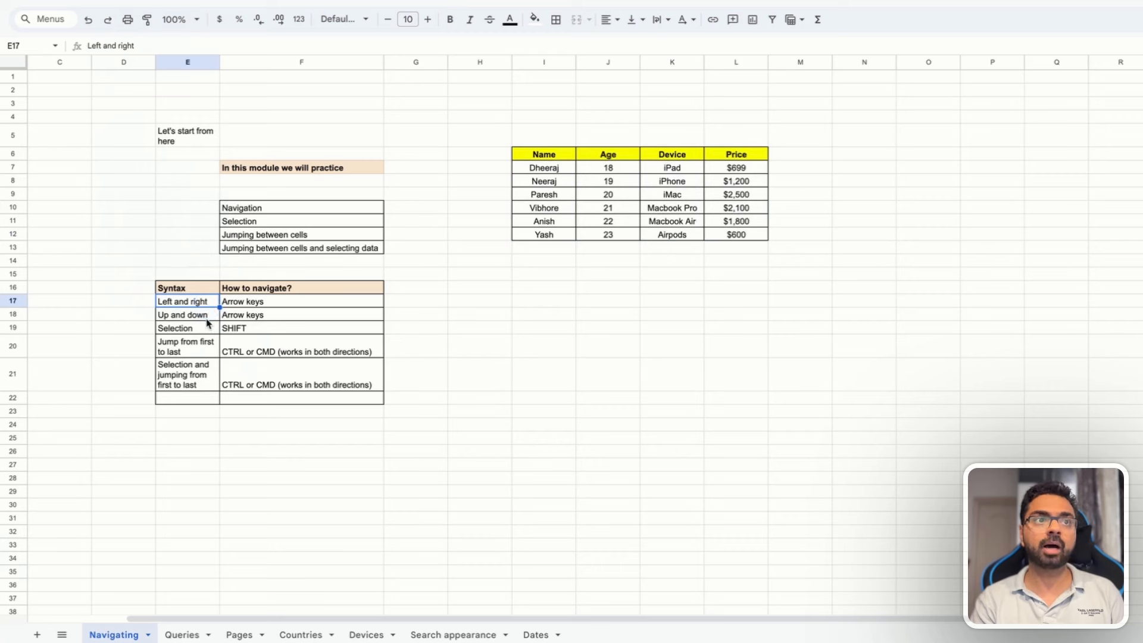
pyautogui.click(207, 319)
pyautogui.click(209, 332)
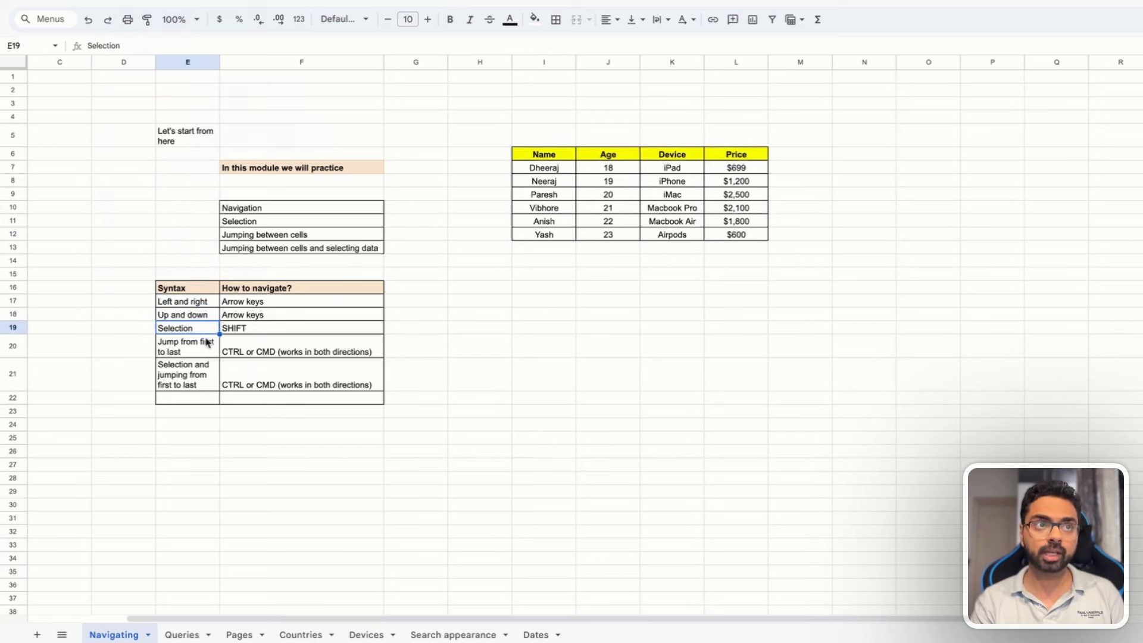
pyautogui.click(206, 343)
pyautogui.click(203, 379)
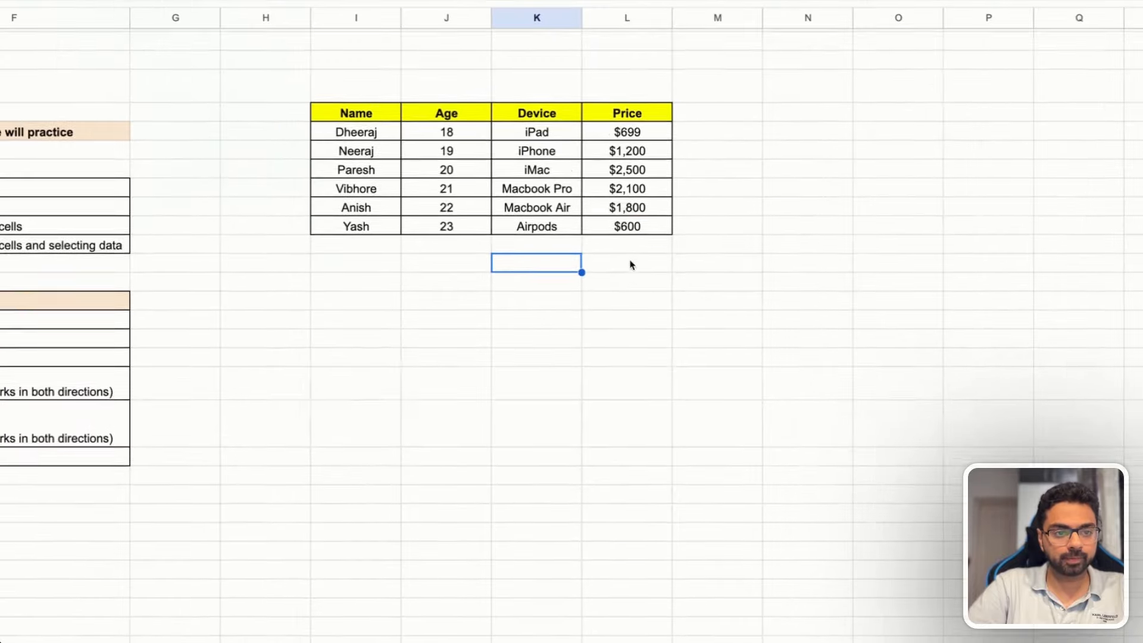
# Step: Select the empty cell I13 below the Name column and move up cell by cell to I8
pyautogui.scroll(-1, 560, 162)
pyautogui.scroll(5, 583, 198)
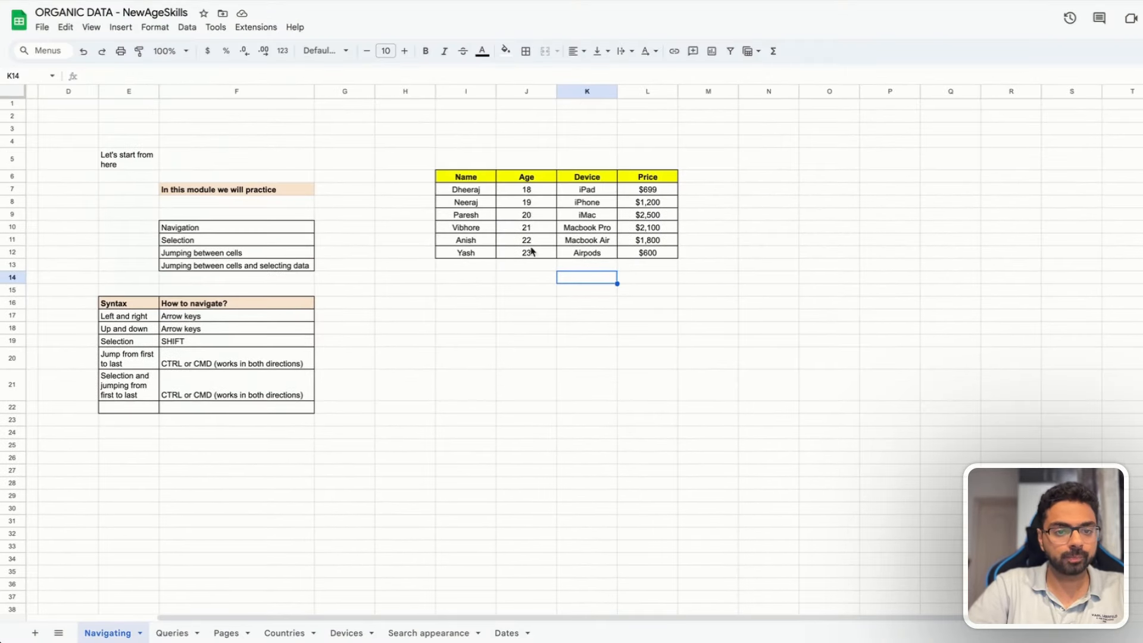
pyautogui.click(485, 267)
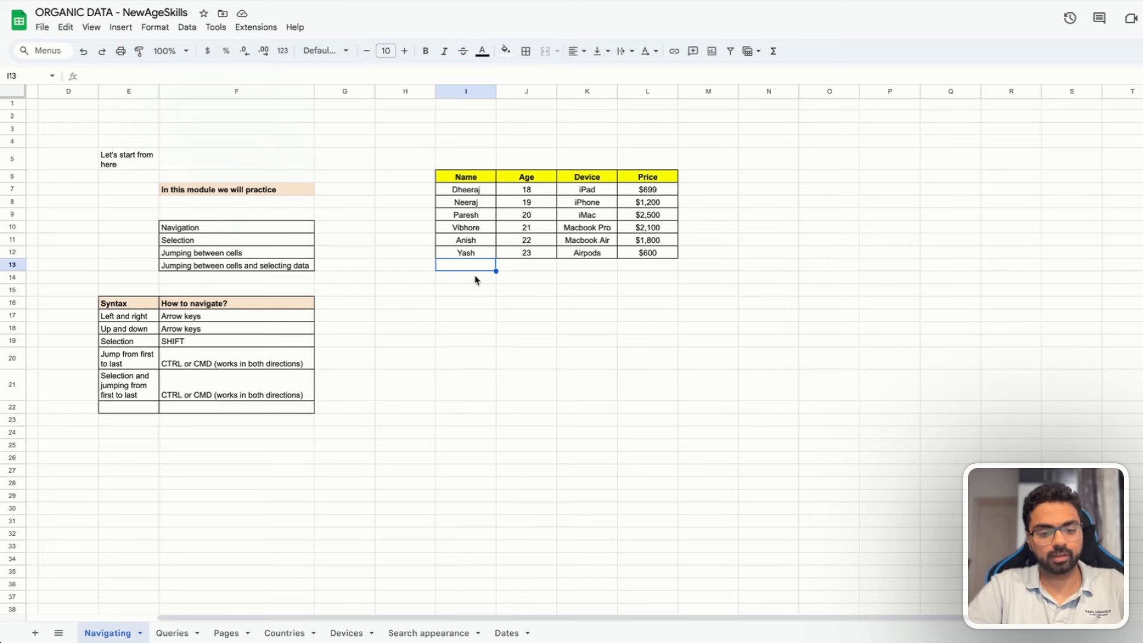
pyautogui.press('Up')
pyautogui.press('Up')
pyautogui.press('Up')
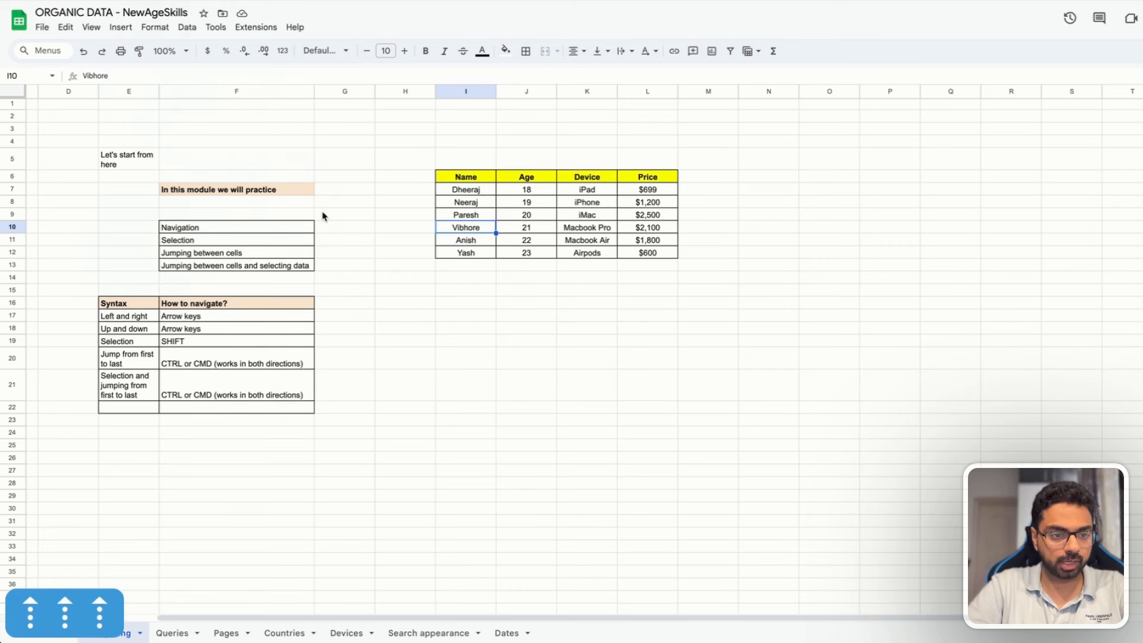
pyautogui.press('Up')
pyautogui.press('Up')
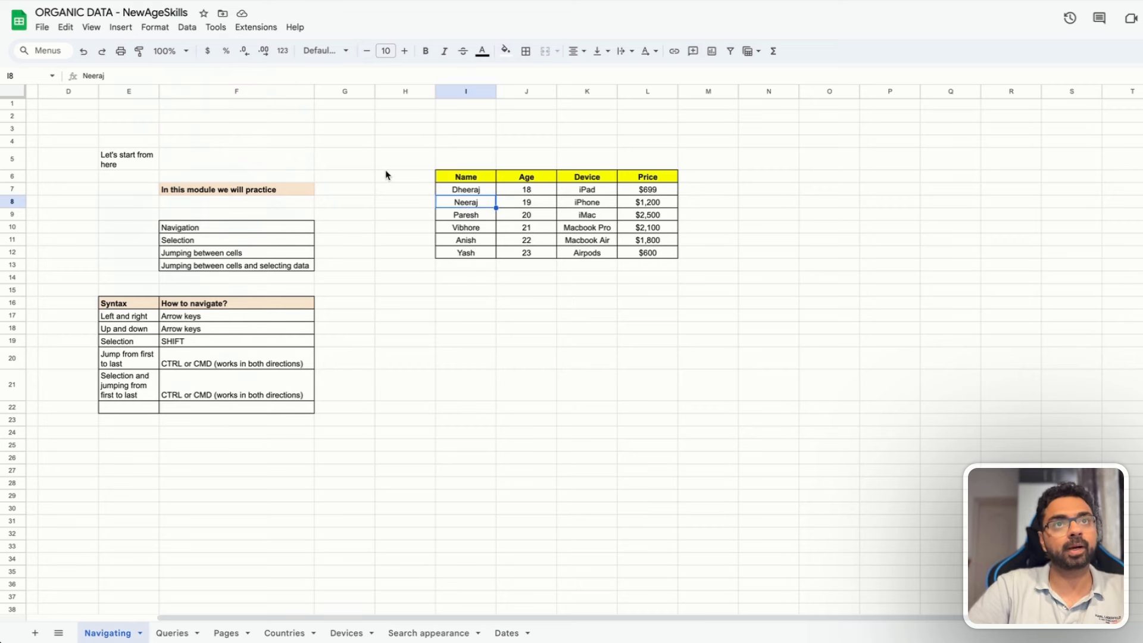
# Step: Insert one row below row 8, then undo the insertion
pyautogui.click(121, 27)
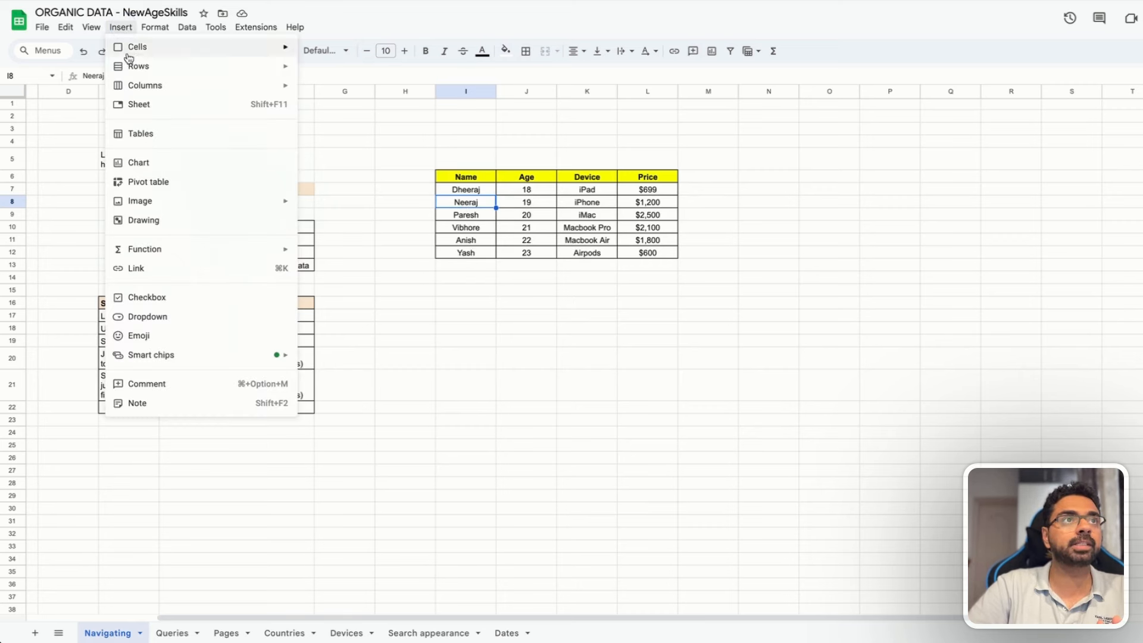
pyautogui.moveTo(130, 68)
pyautogui.click(369, 90)
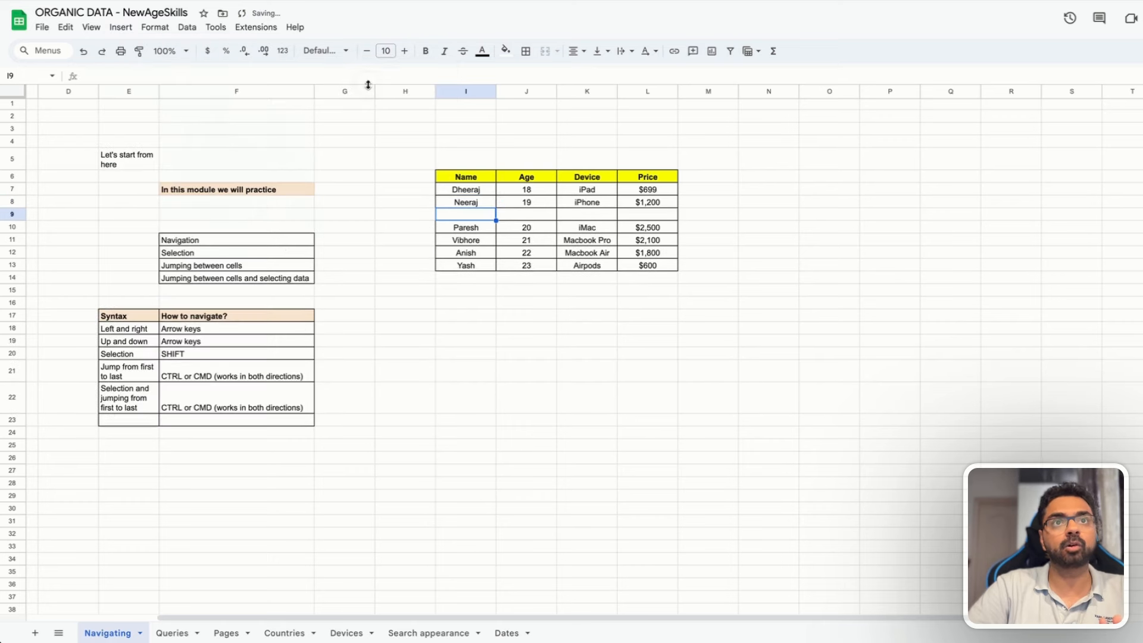
pyautogui.press('super+z')
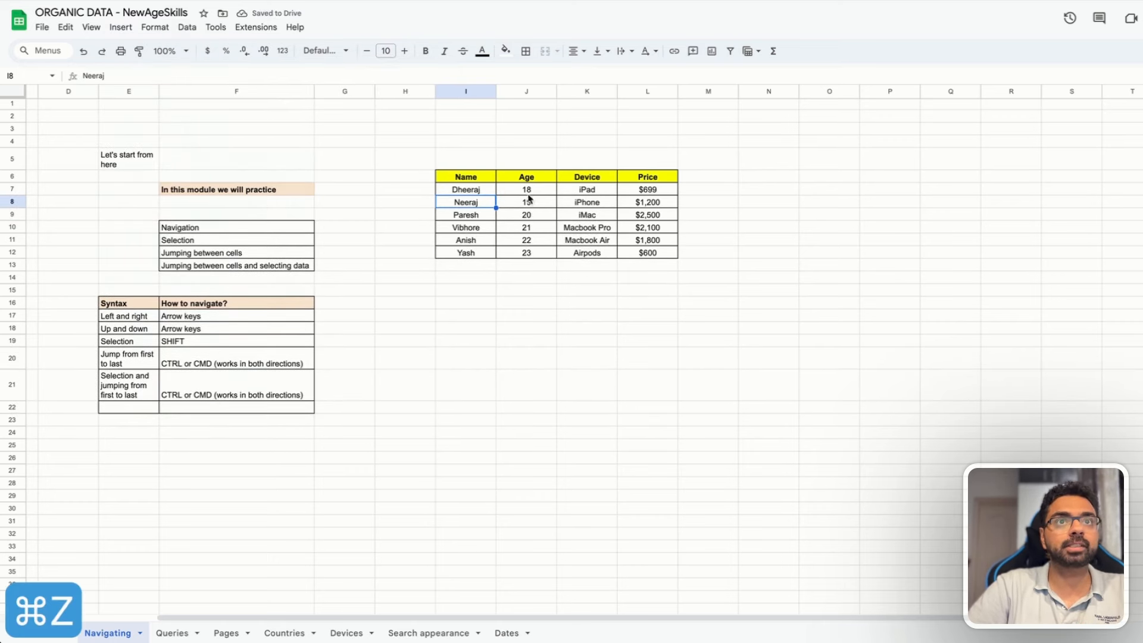
# Step: Insert one row above row 8, then undo the insertion
pyautogui.click(121, 27)
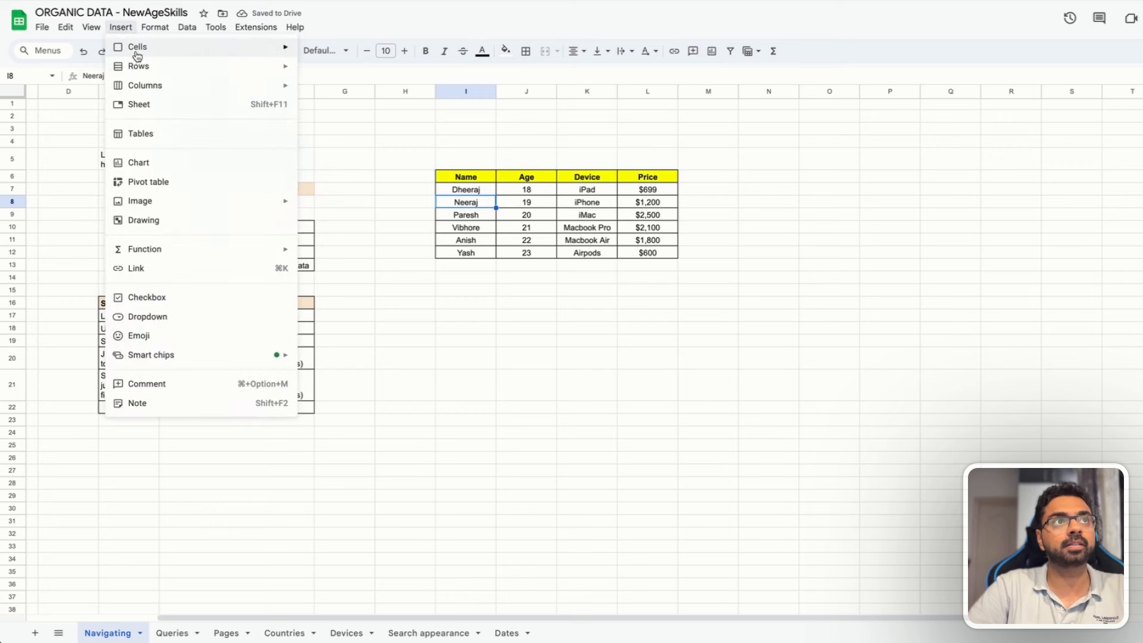
pyautogui.moveTo(138, 71)
pyautogui.click(367, 70)
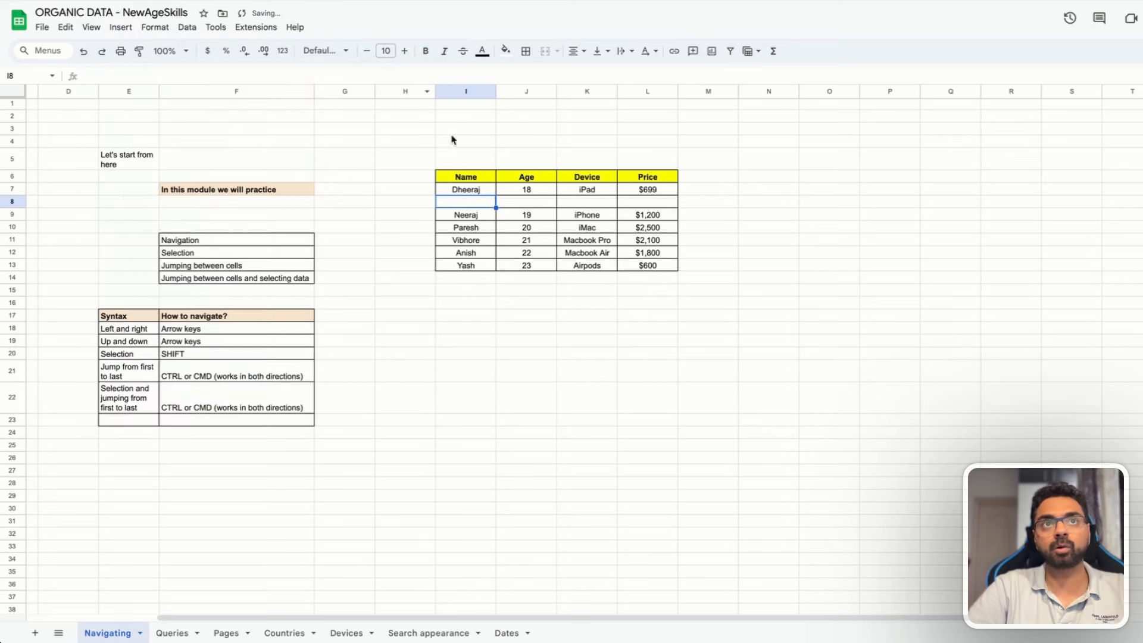
pyautogui.press('super+z')
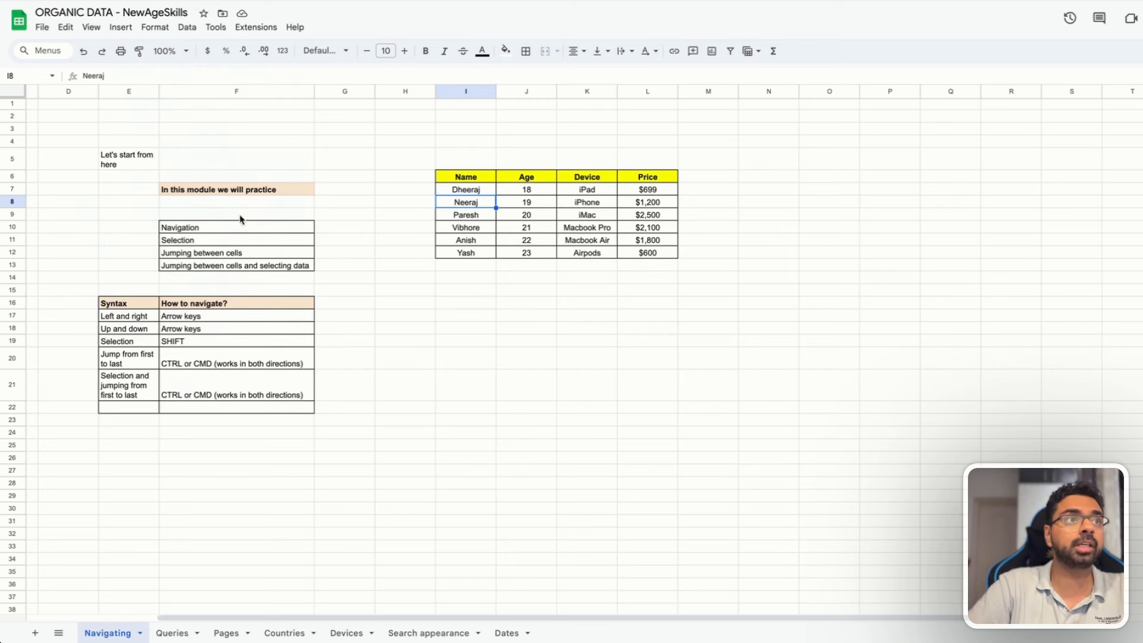
# Step: Select rows 7 to 9, insert three rows below them, and undo the insertion
pyautogui.moveTo(15, 192); pyautogui.dragTo(15, 215)
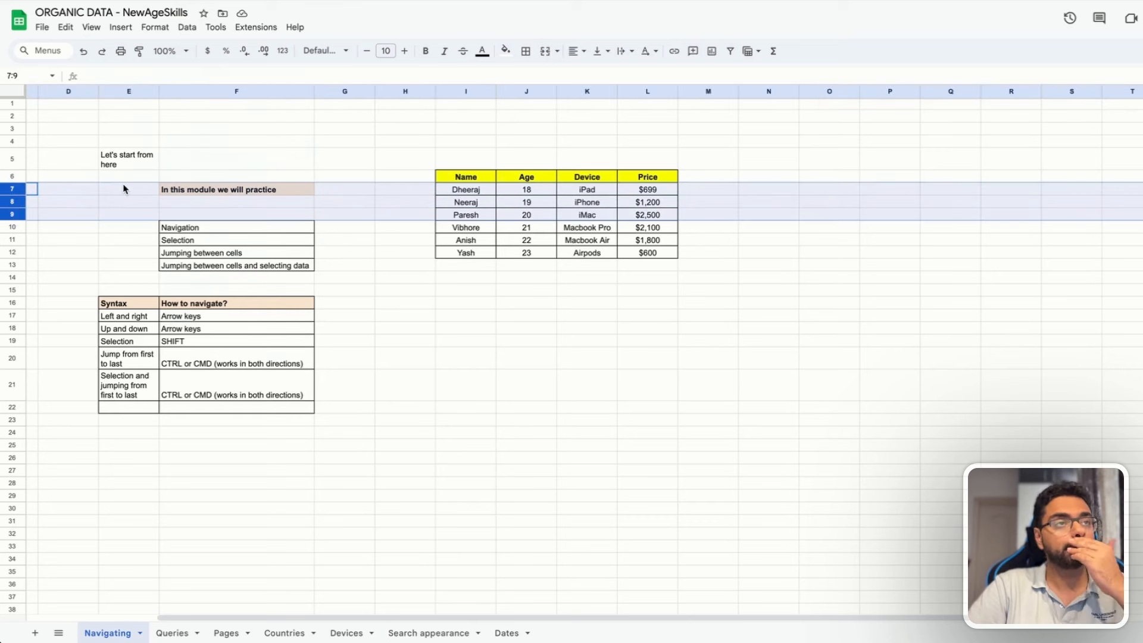
pyautogui.rightClick(13, 200)
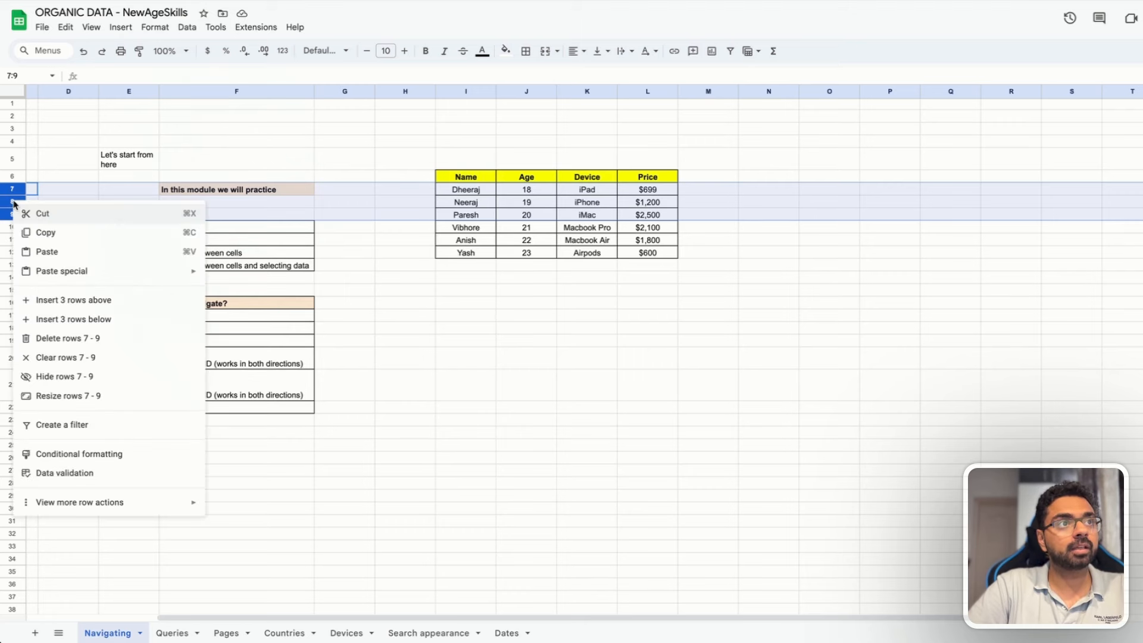
pyautogui.click(97, 320)
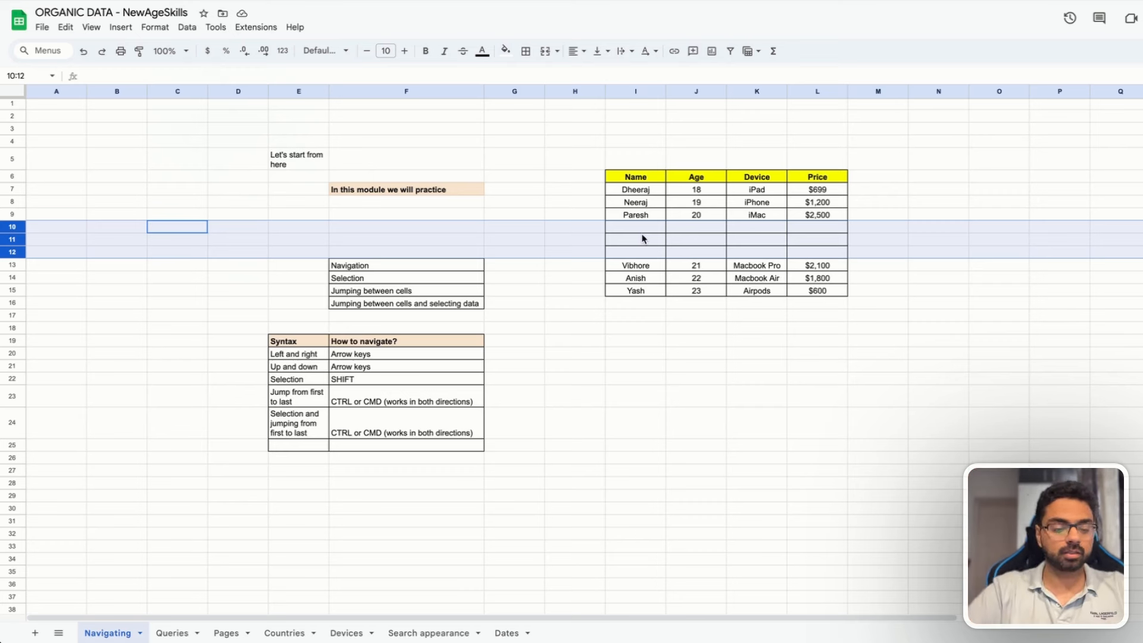
pyautogui.press('super+z')
# Step: Insert one column immediately before the Device column K, between Age and Device
pyautogui.click(741, 205)
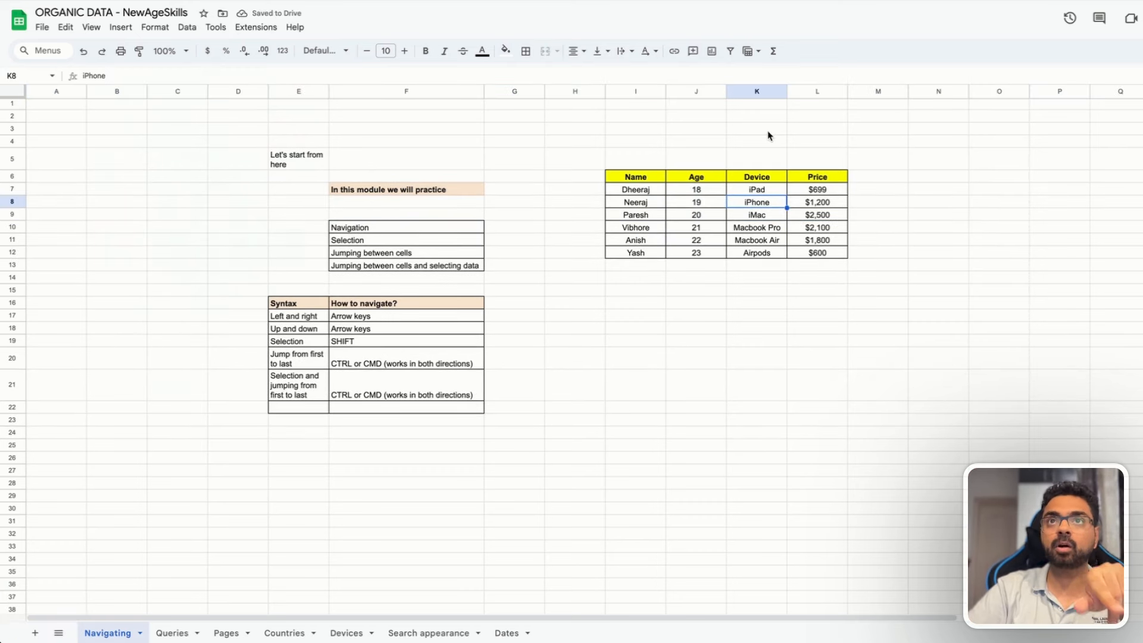
pyautogui.click(760, 91)
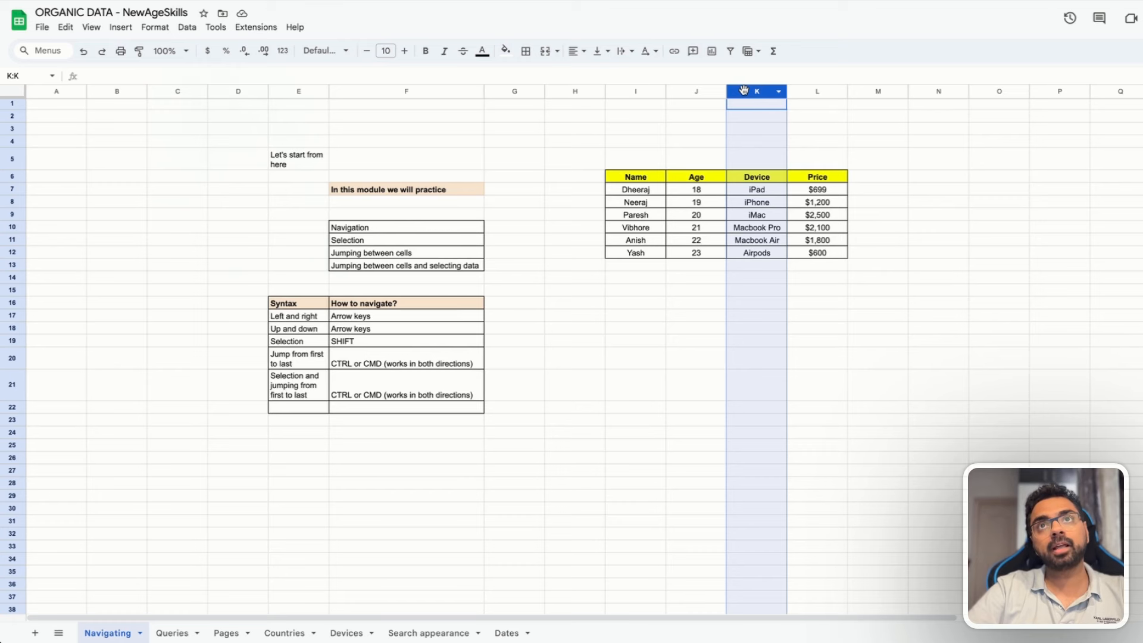
pyautogui.rightClick(744, 90)
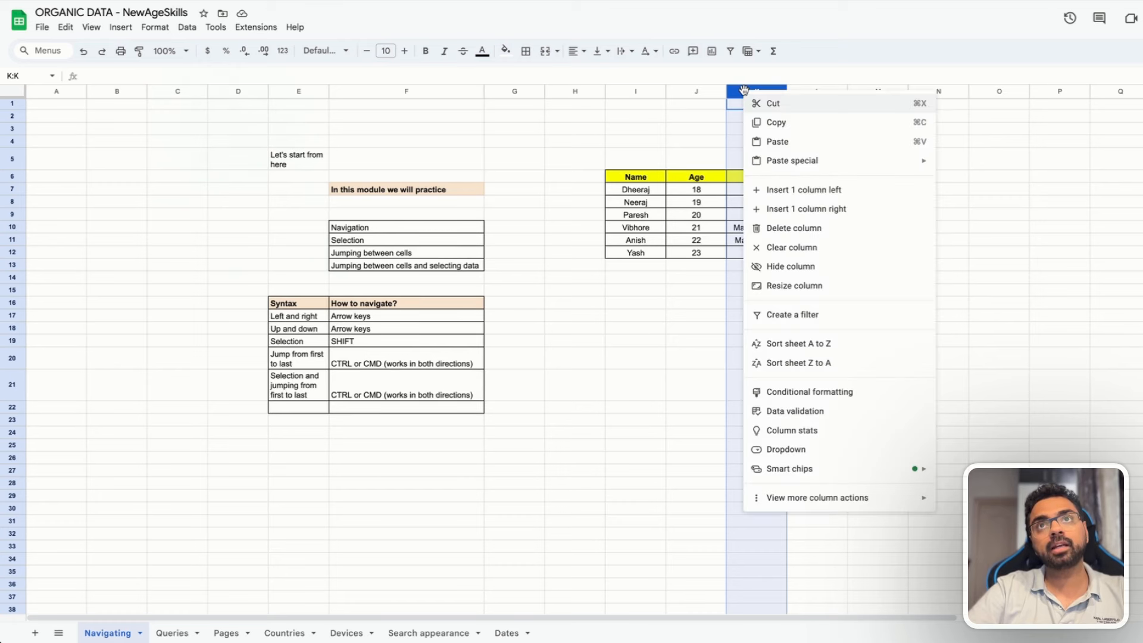
pyautogui.click(811, 190)
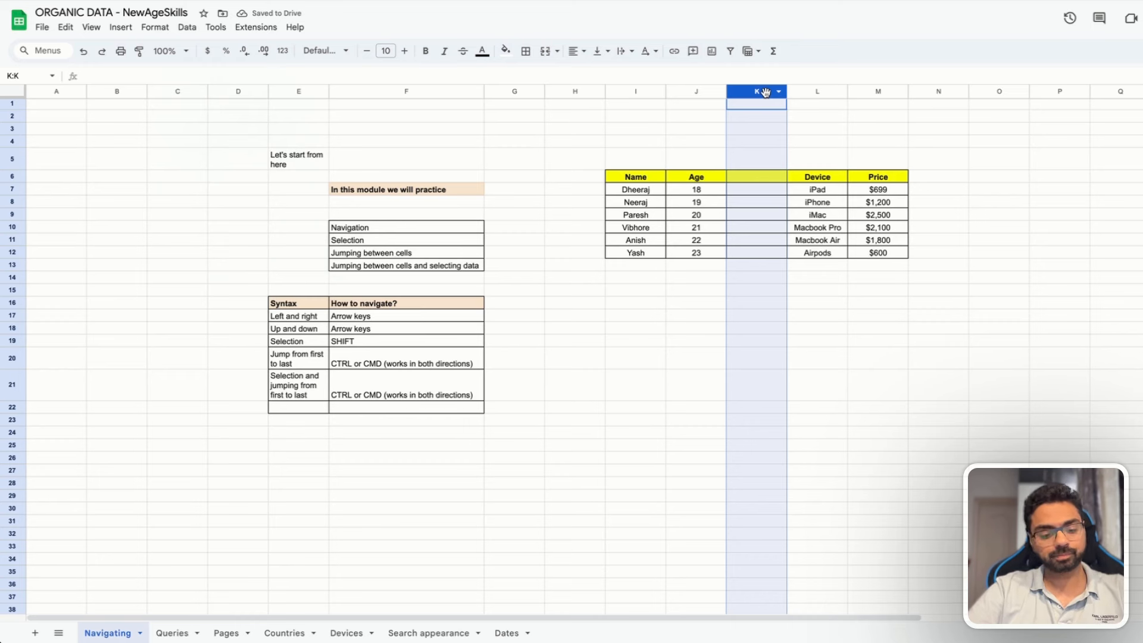
# Step: Undo the single-column insertion, insert two columns to the left of columns K and L together, and undo that insertion too
pyautogui.press('super+z')
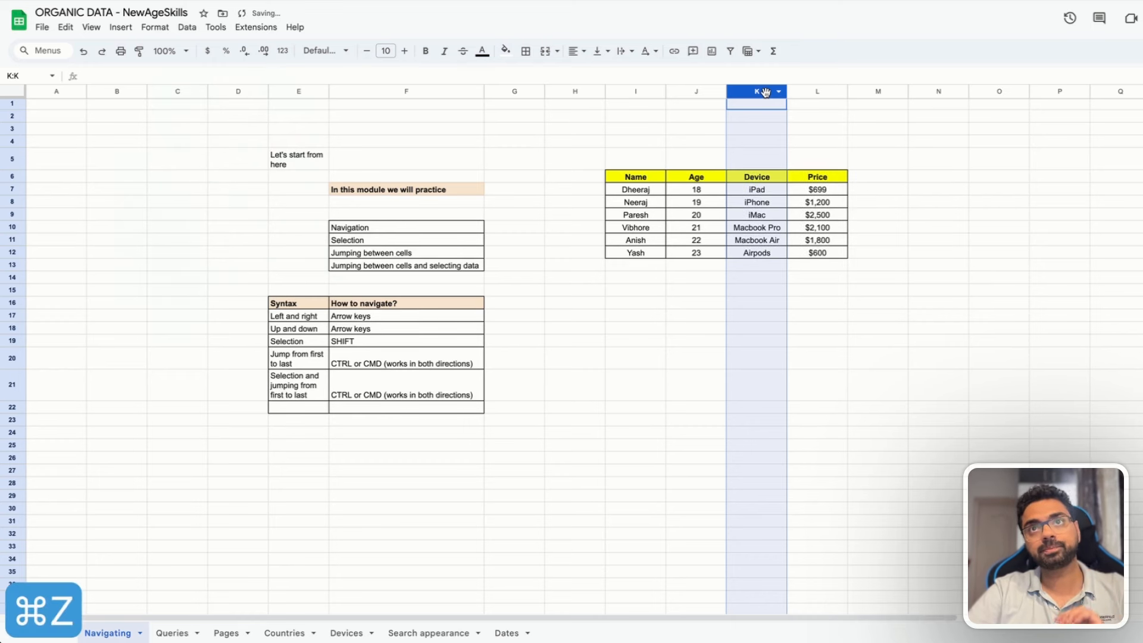
pyautogui.click(823, 171)
pyautogui.click(830, 92)
pyautogui.keyDown('shift'); pyautogui.click(769, 93); pyautogui.keyUp('shift')
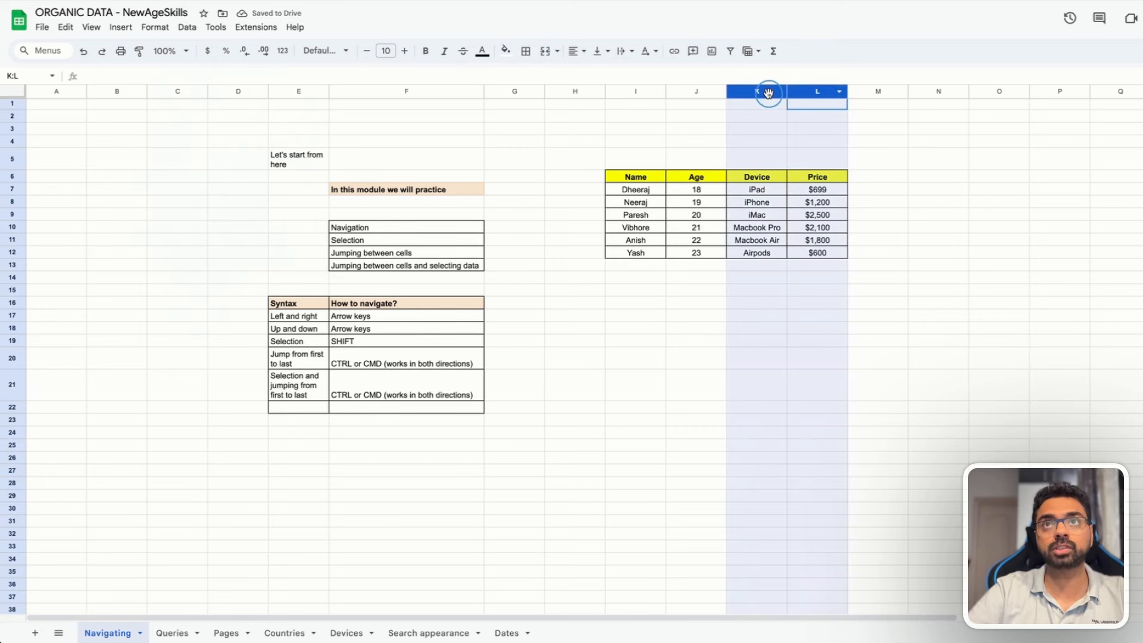
pyautogui.click(778, 93)
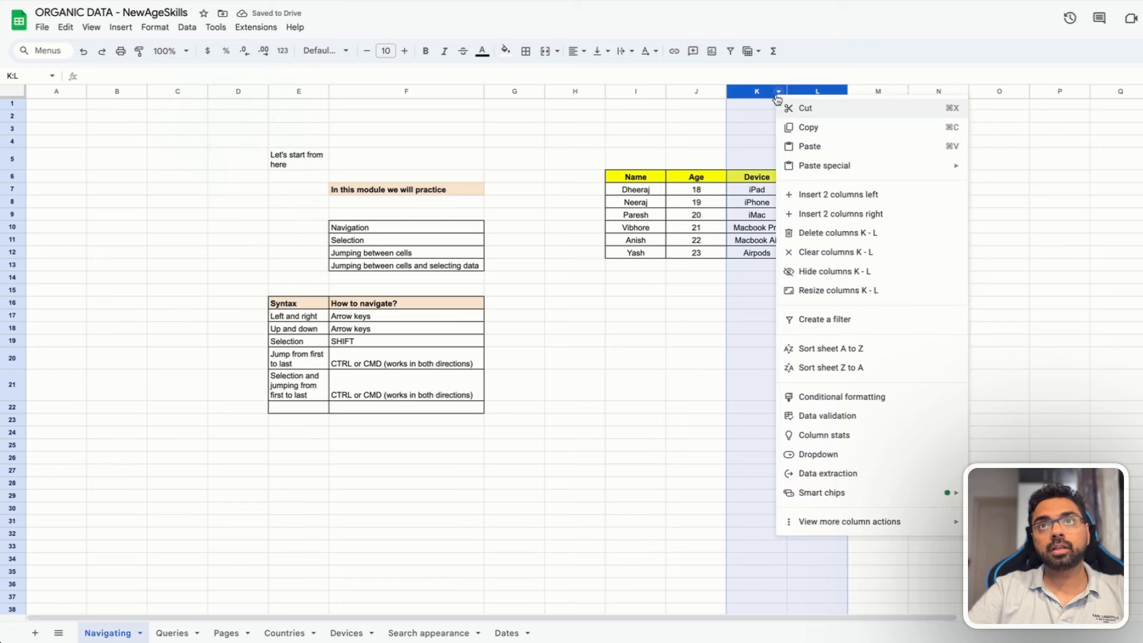
pyautogui.click(873, 195)
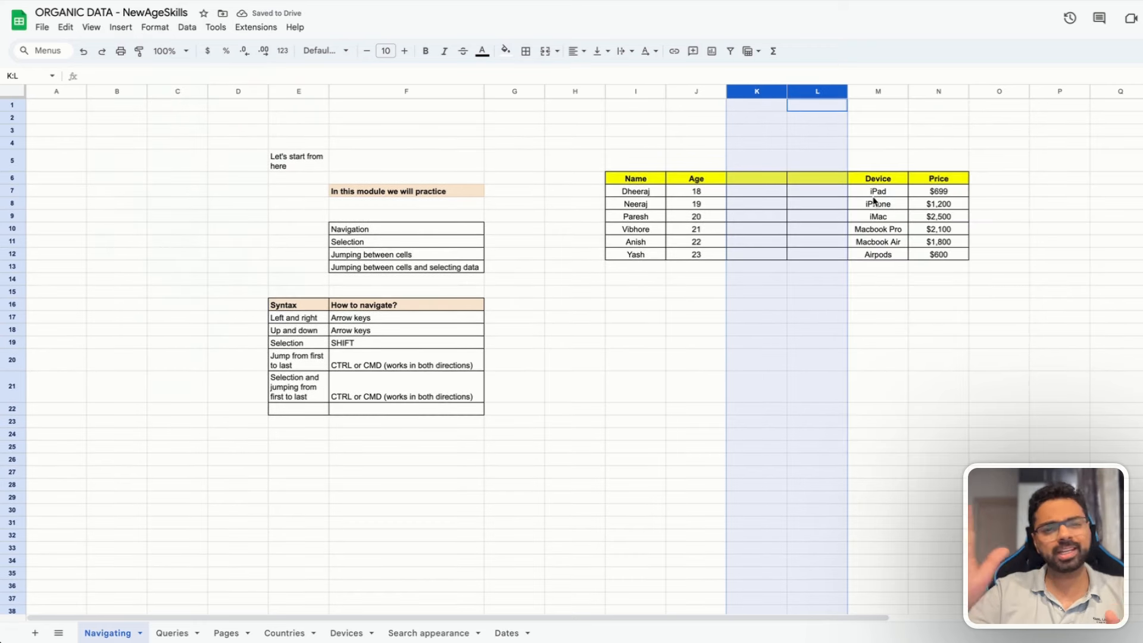
pyautogui.hotkey('ctrl', 'z')
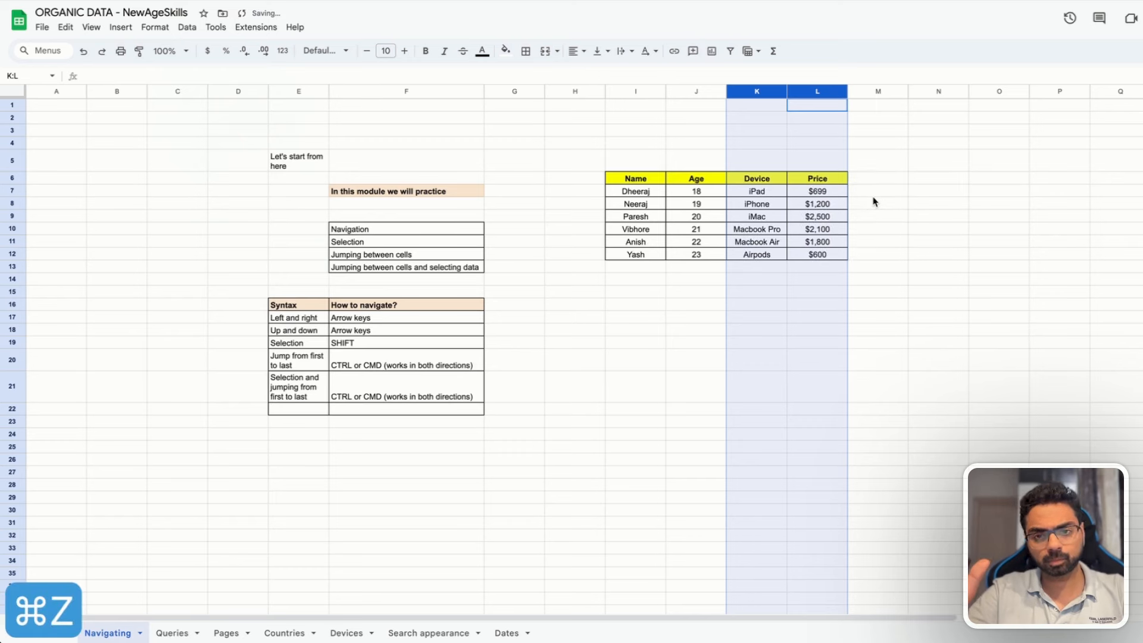
pyautogui.click(873, 197)
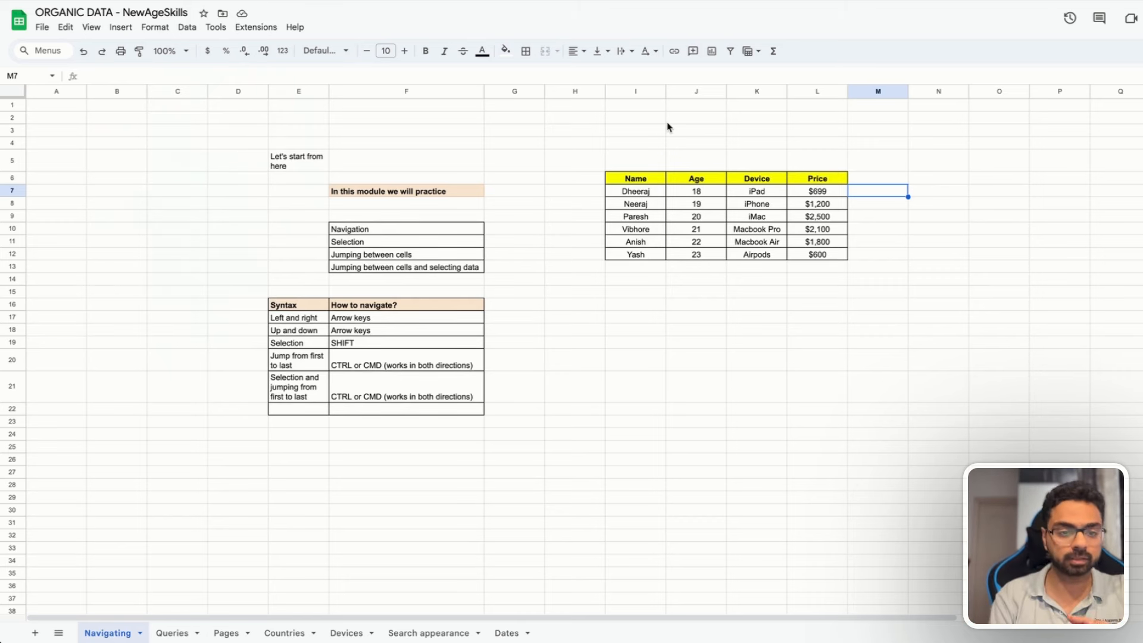
# Step: Append a long string of random filler letters to the heading "In this module we will practice" in cell F7
pyautogui.click(410, 193)
pyautogui.write('asjdlk')
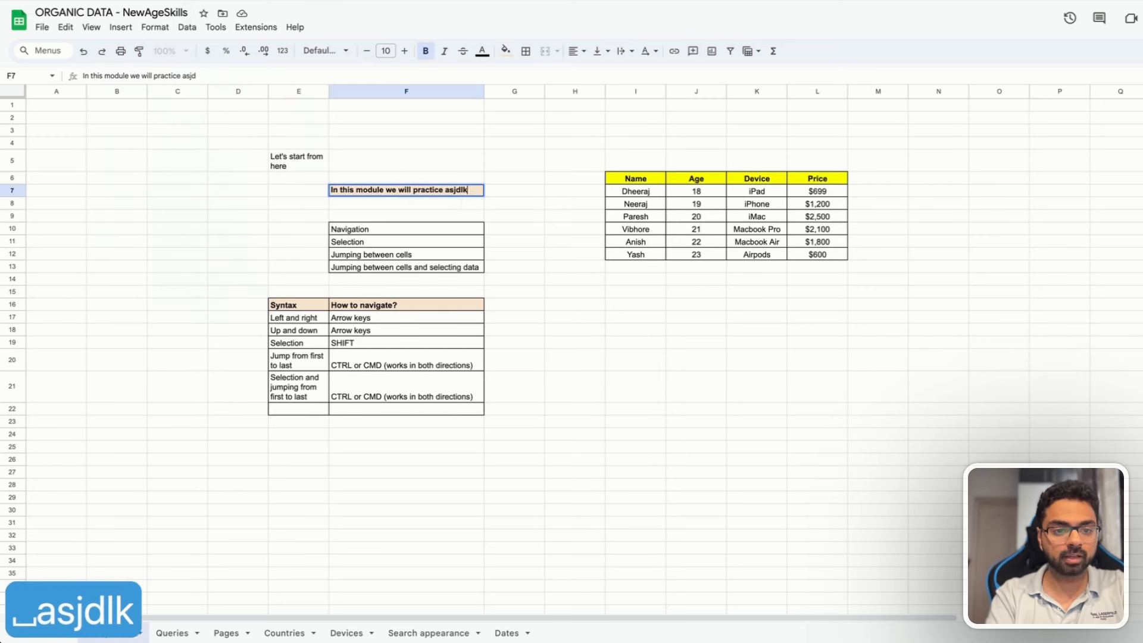
pyautogui.write('ajsdlkjas;dkljas;kdj;laksjd;lkajsdlkjas;dlkjas;lkdja;lksjd;lkajsd;lkajsldkjaslkjdlka')
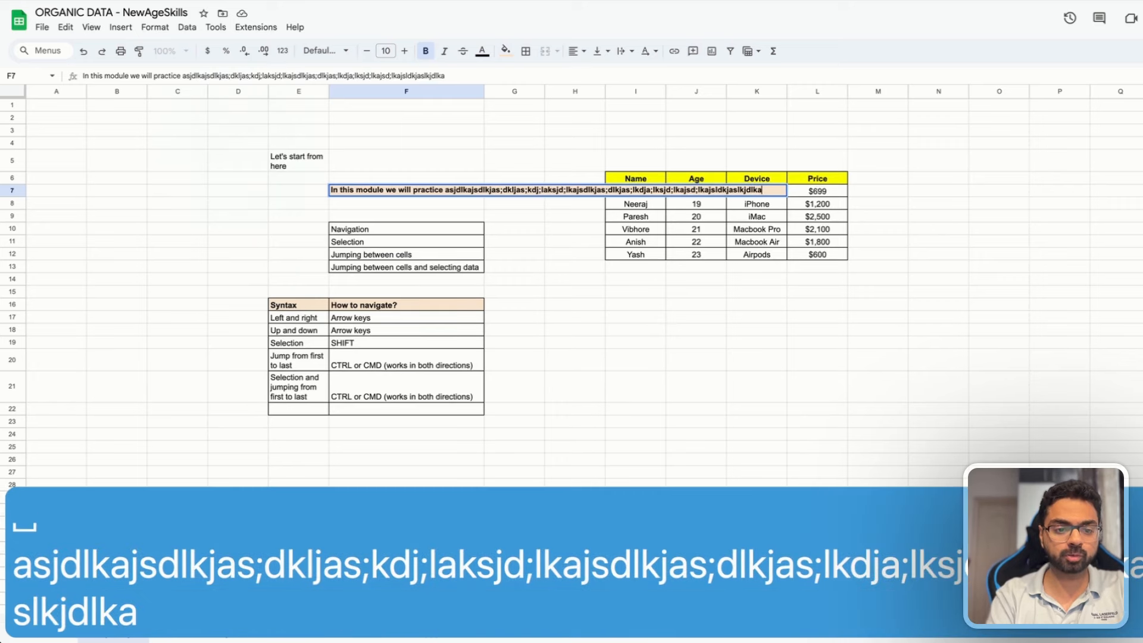
pyautogui.press('Return')
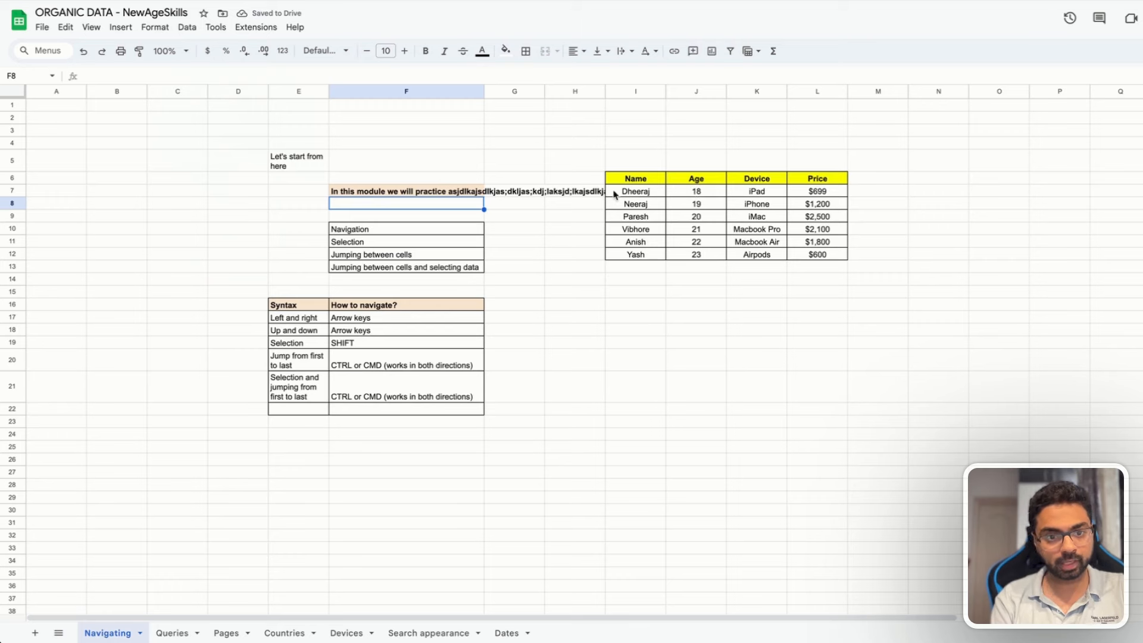
# Step: Increase the height of row 7 to about five times its original height
pyautogui.click(464, 194)
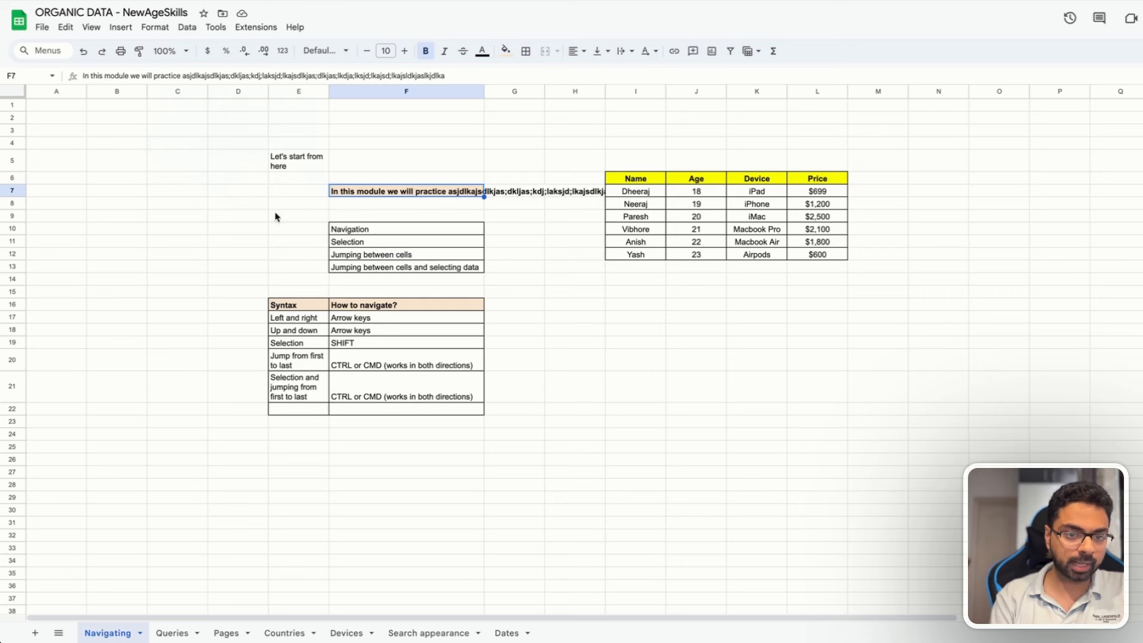
pyautogui.click(13, 189)
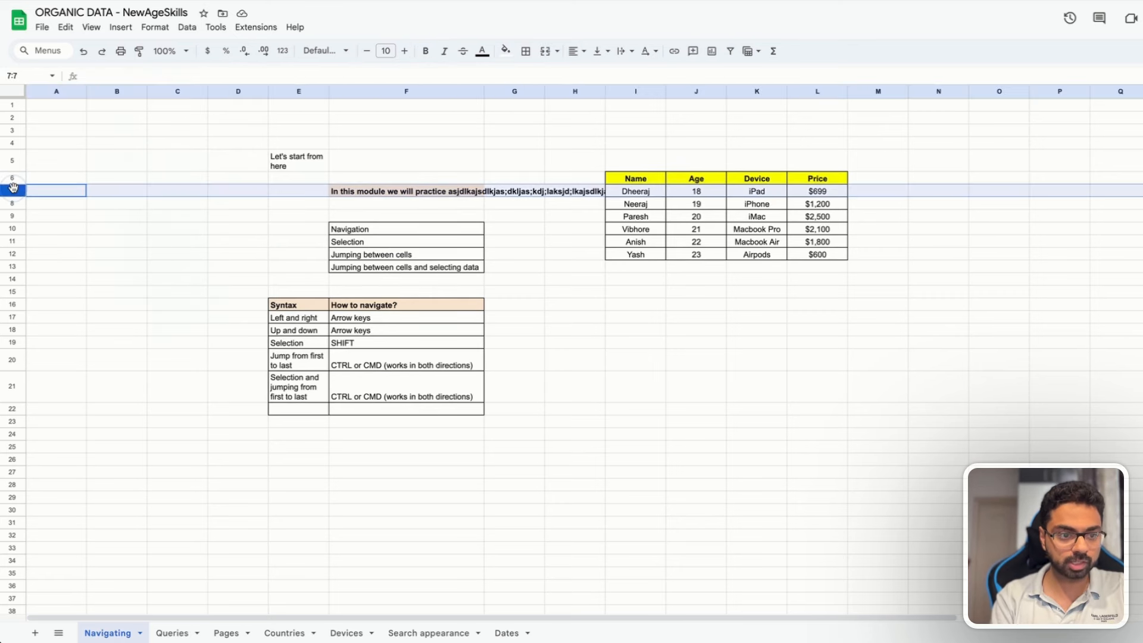
pyautogui.click(37, 205)
pyautogui.click(13, 190)
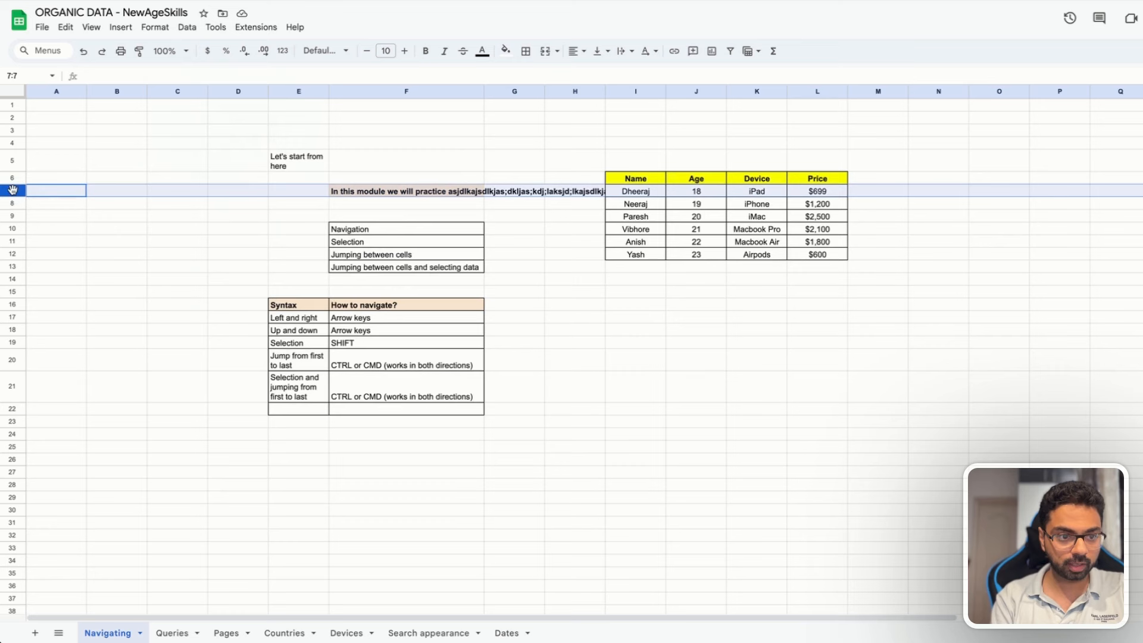
pyautogui.click(70, 204)
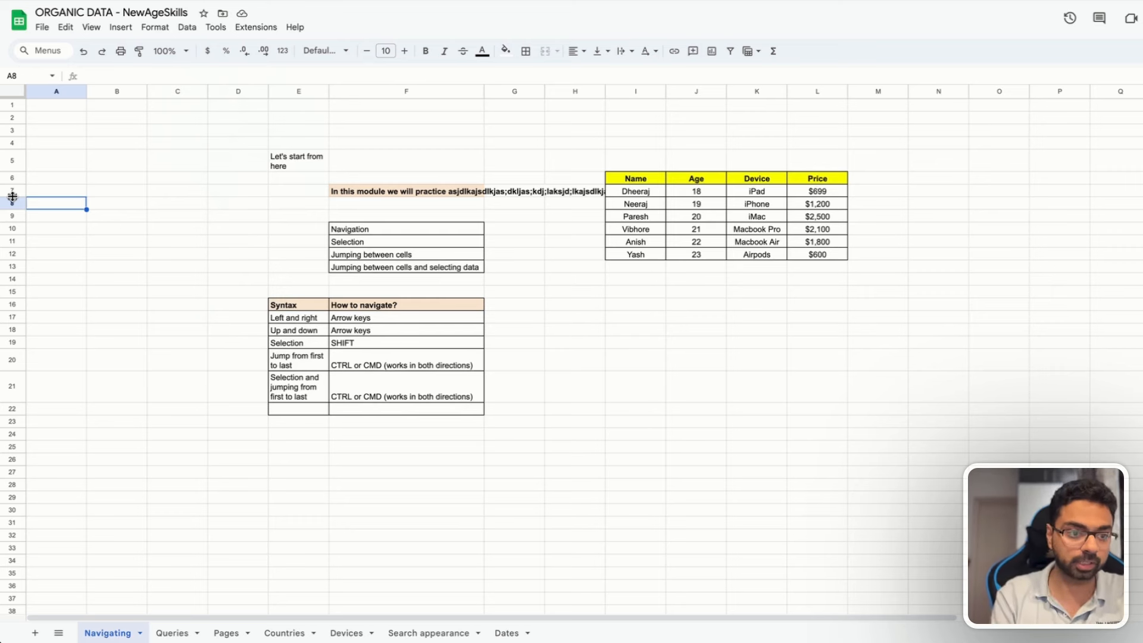
pyautogui.moveTo(13, 197); pyautogui.dragTo(13, 246)
# Step: Set the text wrapping of cell F7 to Wrap so its long text stays inside the cell
pyautogui.click(450, 229)
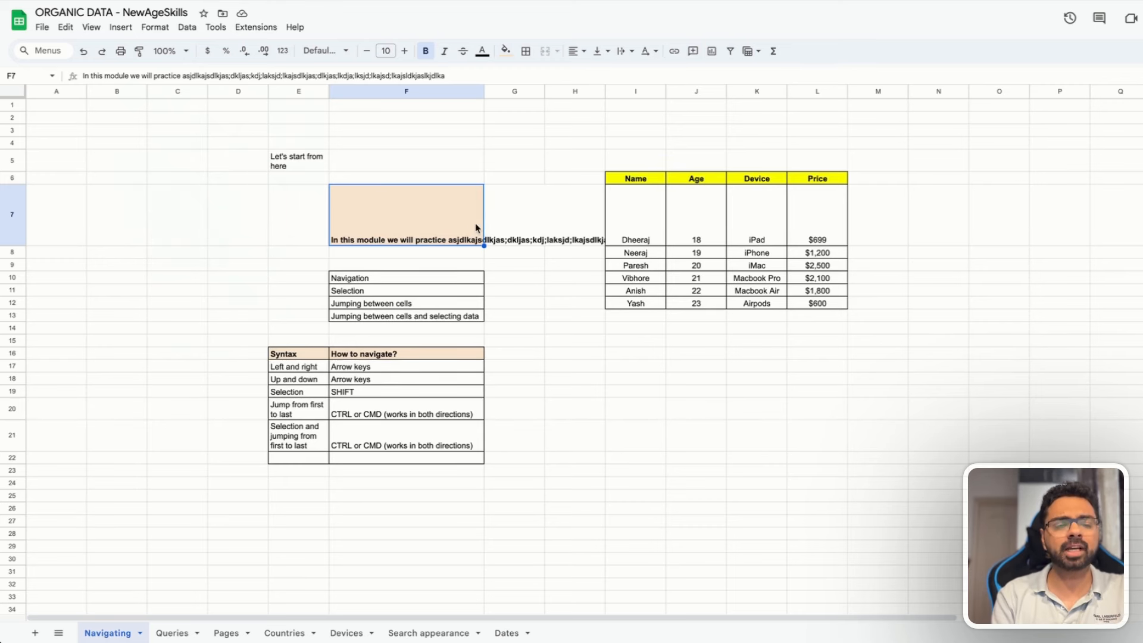
pyautogui.click(153, 28)
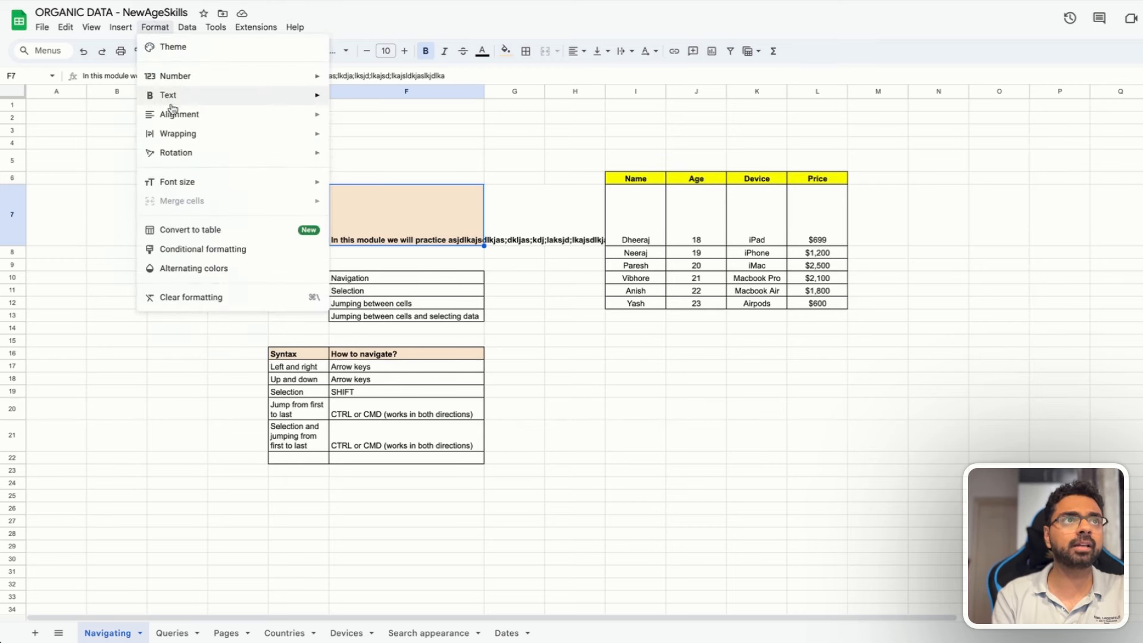
pyautogui.moveTo(177, 140)
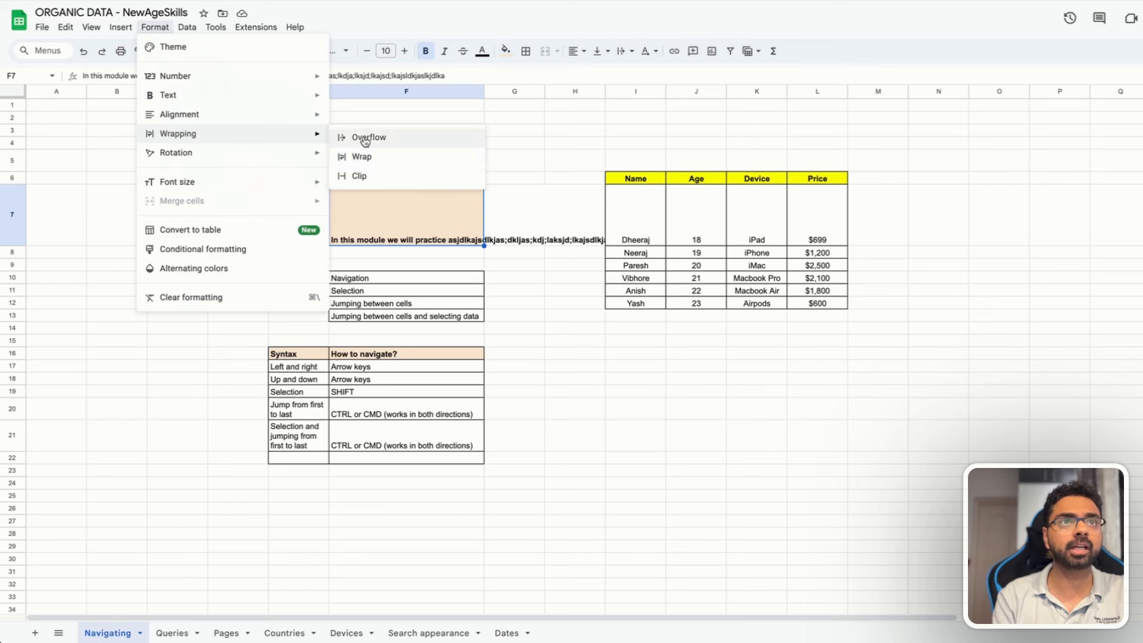
pyautogui.click(359, 157)
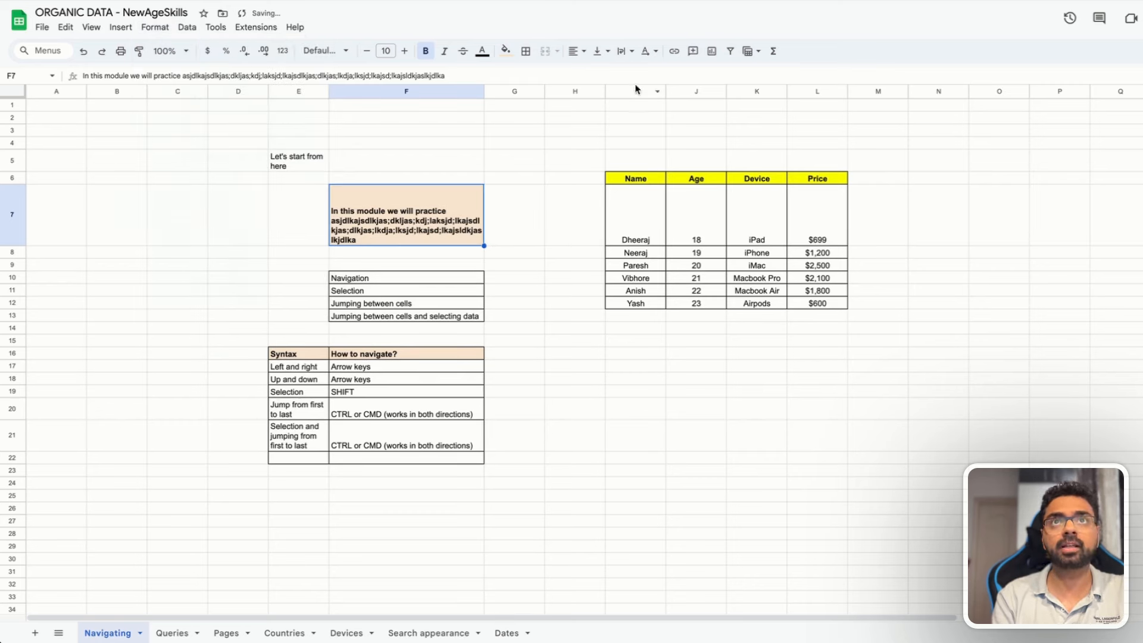
# Step: Centre the text of cell F7 horizontally, then undo the alignment change
pyautogui.click(575, 51)
pyautogui.click(594, 72)
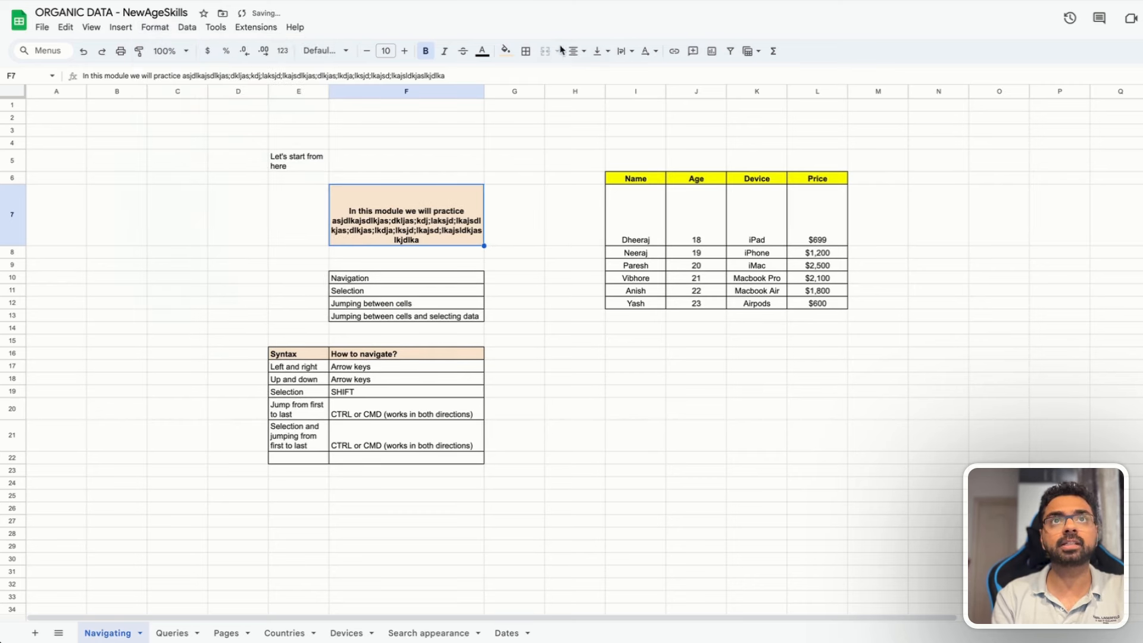
pyautogui.hotkey('ctrl', 'z')
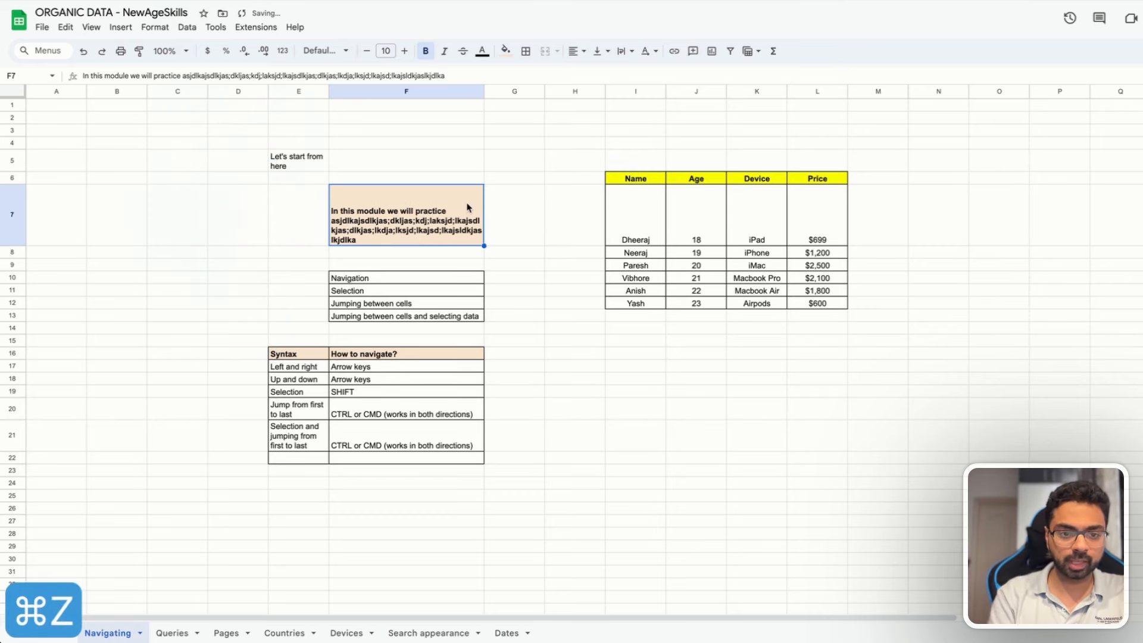
# Step: Clear the text in cell F7 and enlarge the cell by making row 7 taller and column F about twice as wide
pyautogui.press('BackSpace')
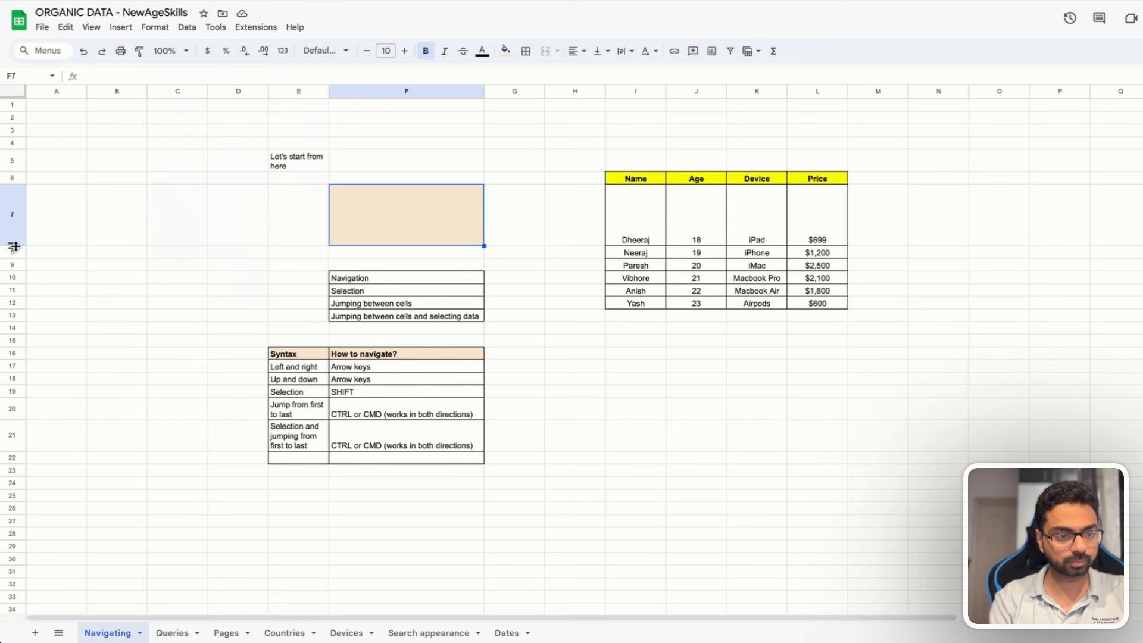
pyautogui.moveTo(14, 246); pyautogui.dragTo(18, 290)
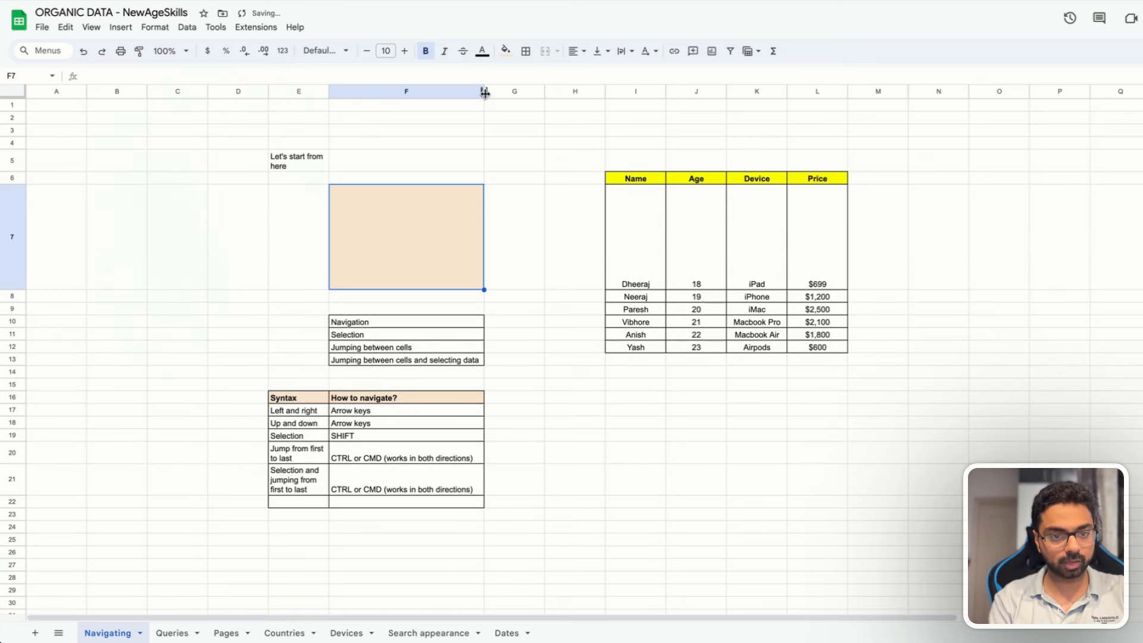
pyautogui.moveTo(486, 92); pyautogui.dragTo(641, 96)
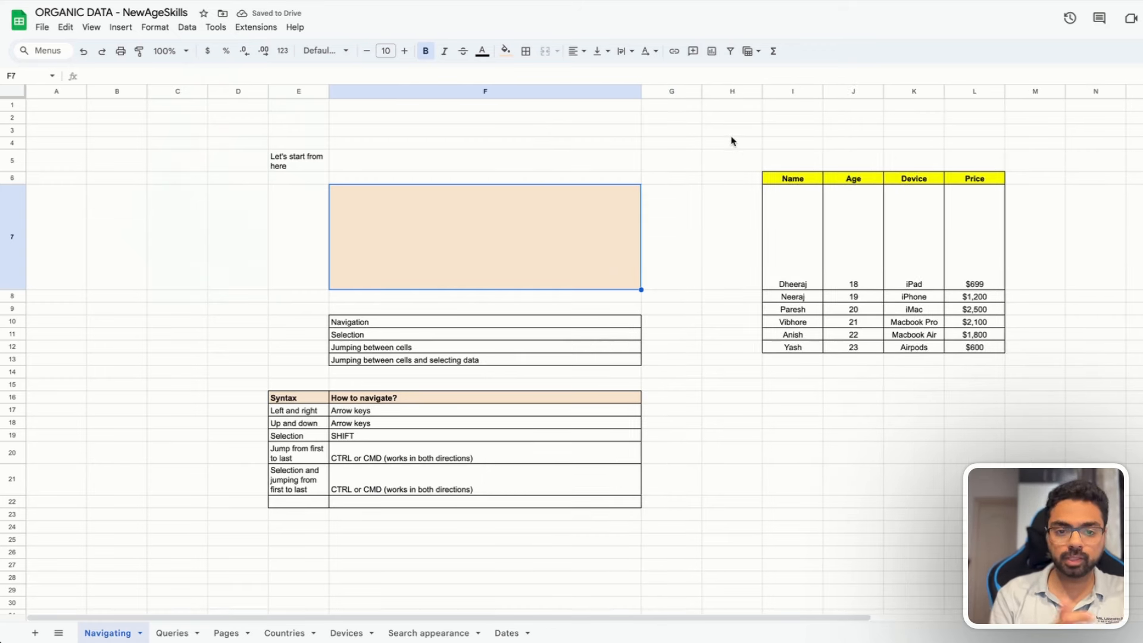
# Step: Undo the recent edits back to F20's shorter "CTRL or CMD" text, then redo the "(works in both directions)" addition in F20
pyautogui.press('super+z')
pyautogui.press('super+z')
pyautogui.press('super+z')
pyautogui.press('super+z')
pyautogui.press('super+z')
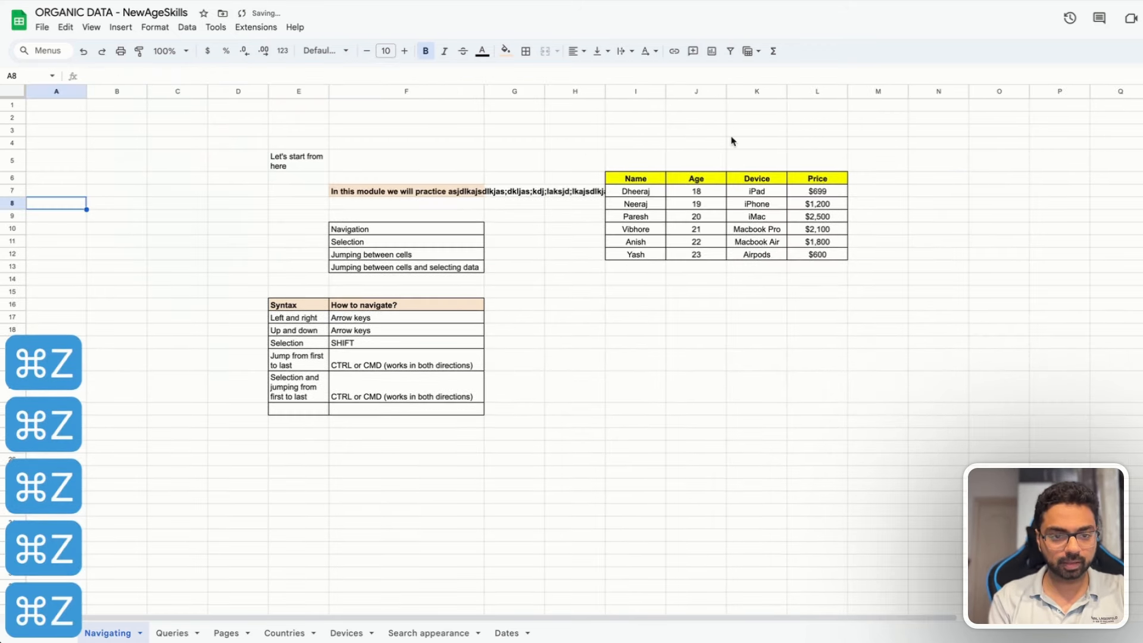
pyautogui.press('super+z')
pyautogui.press('super+z')
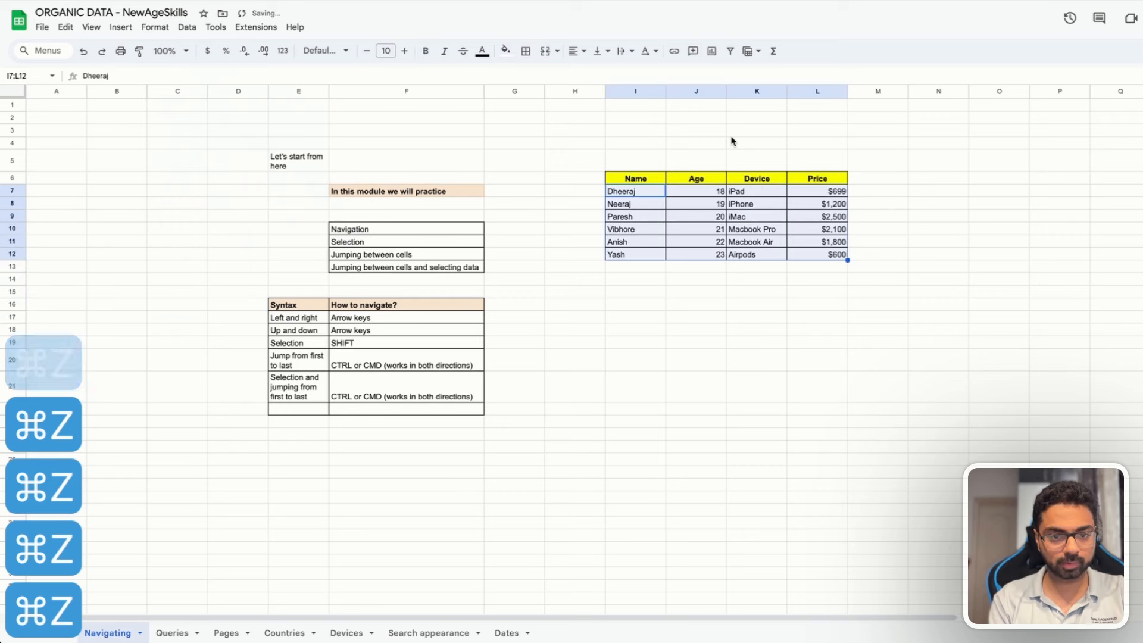
pyautogui.press('super+z')
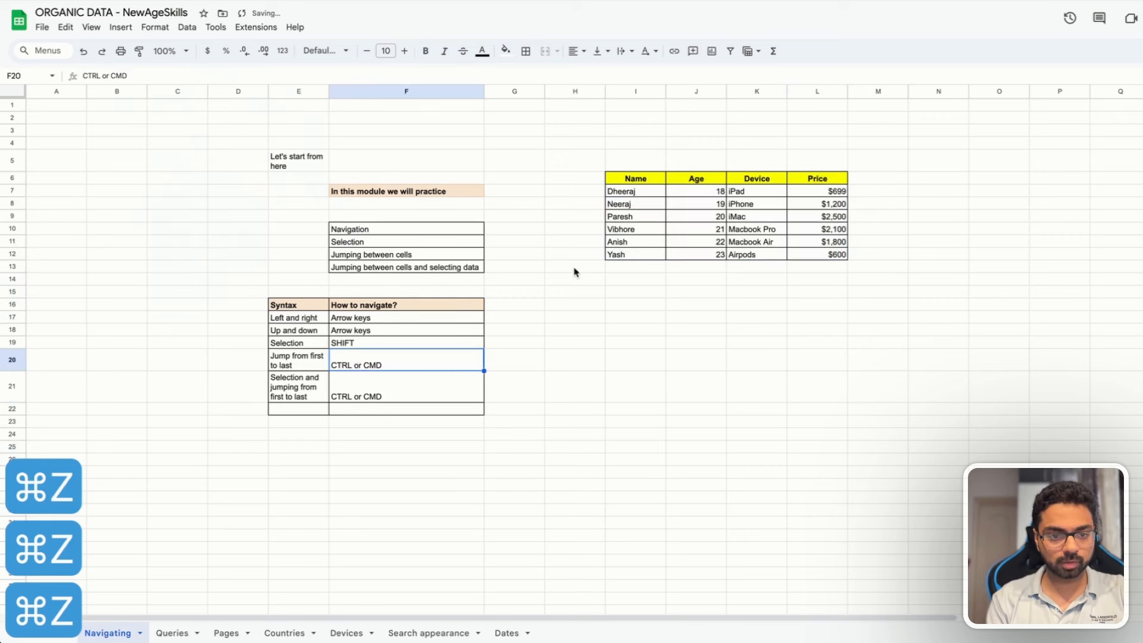
pyautogui.press('super+y')
pyautogui.press('super+y')
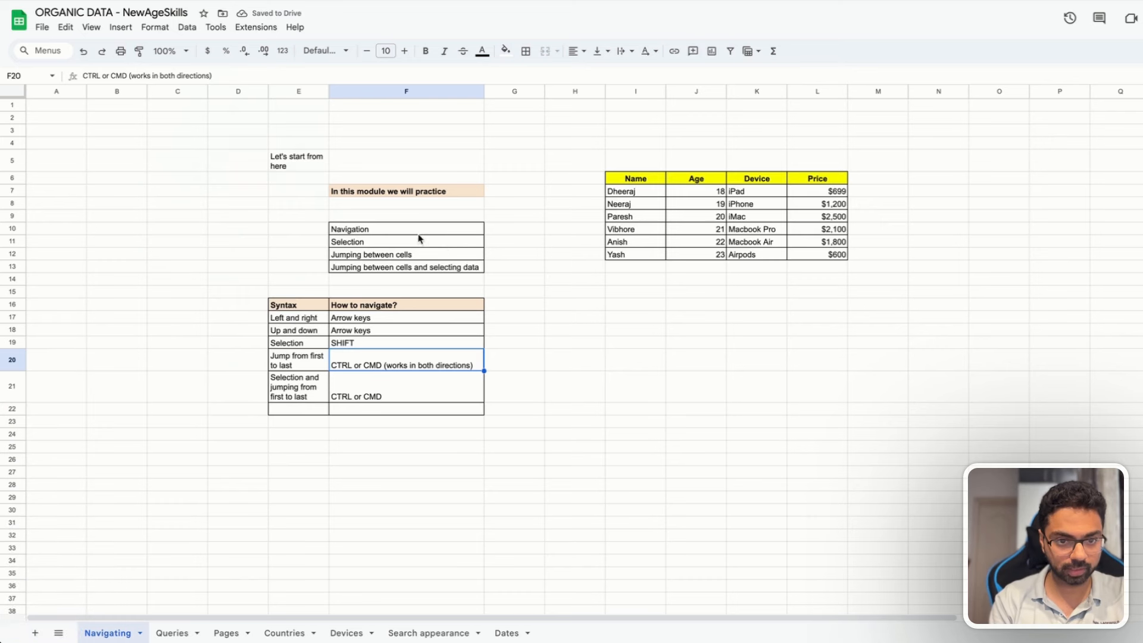
# Step: Move the four-item practice list from F10:F13 up to F8, directly beneath the "In this module we will practice" heading
pyautogui.moveTo(395, 232); pyautogui.dragTo(392, 263)
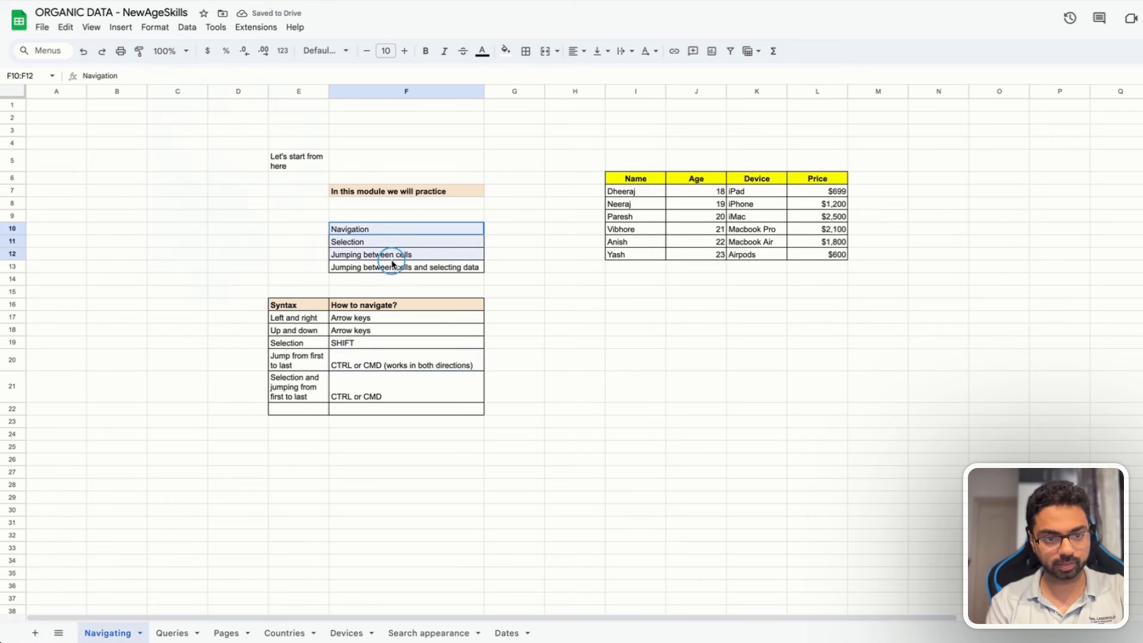
pyautogui.hotkey('shift', 'Down')
pyautogui.press('super+x')
pyautogui.press('Up')
pyautogui.press('Up')
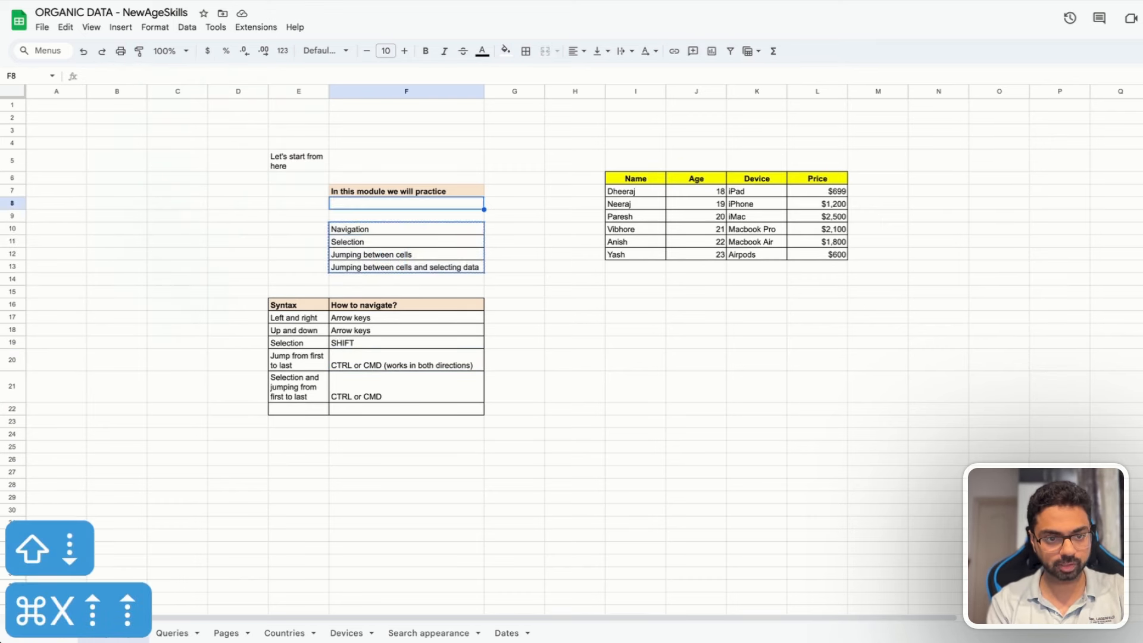
pyautogui.press('super+v')
pyautogui.press('Down')
pyautogui.click(585, 326)
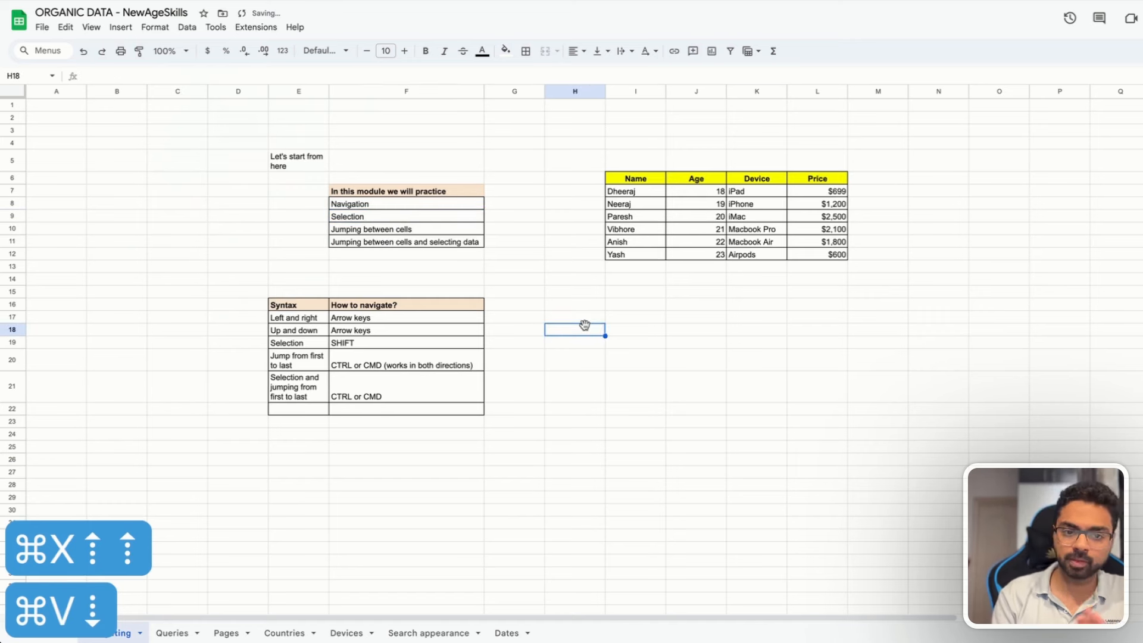
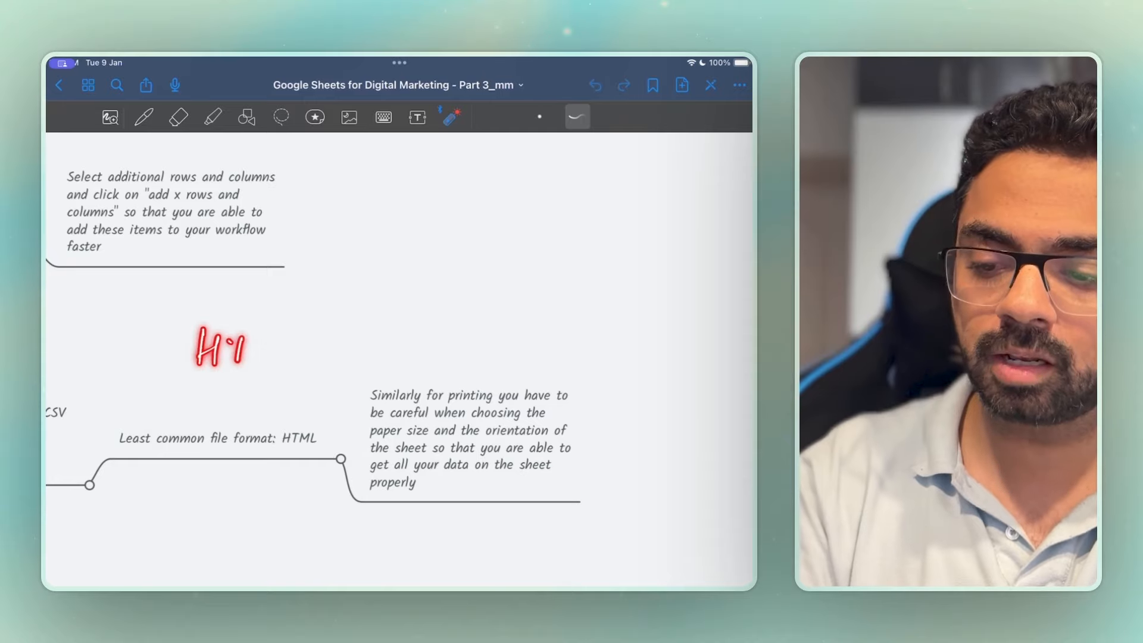
# Step: Switch to the "Google Sheets for Digital Marketing - Part 3_mm" mind map and point out the note on paper size and orientation for printing
pyautogui.moveTo(193, 390); pyautogui.dragTo(369, 366)
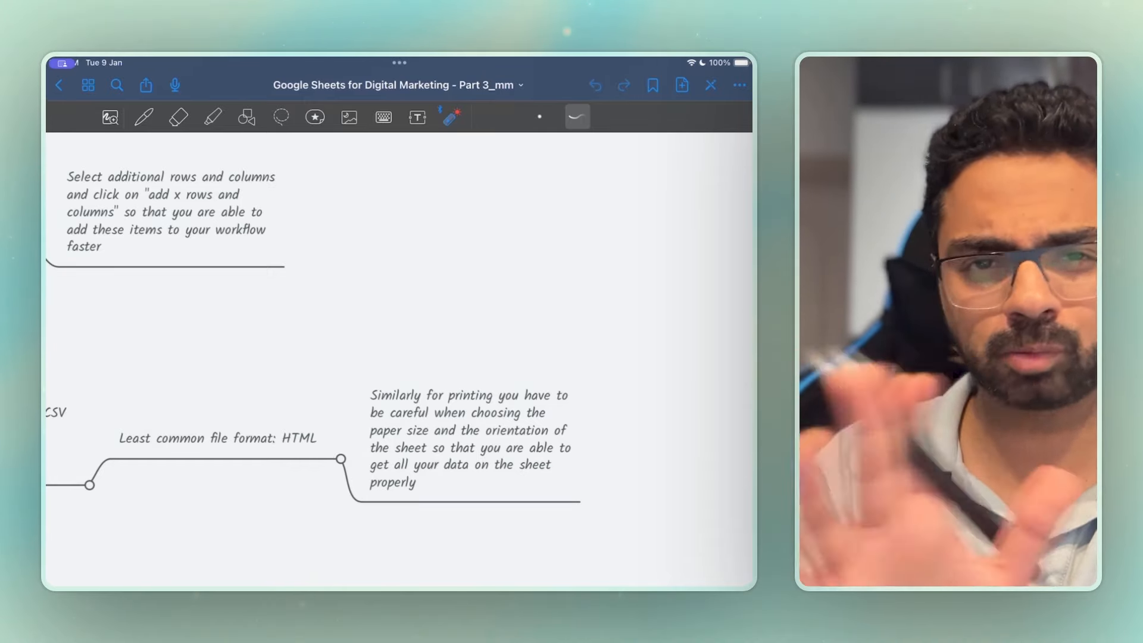
pyautogui.scroll(5, 399, 360)
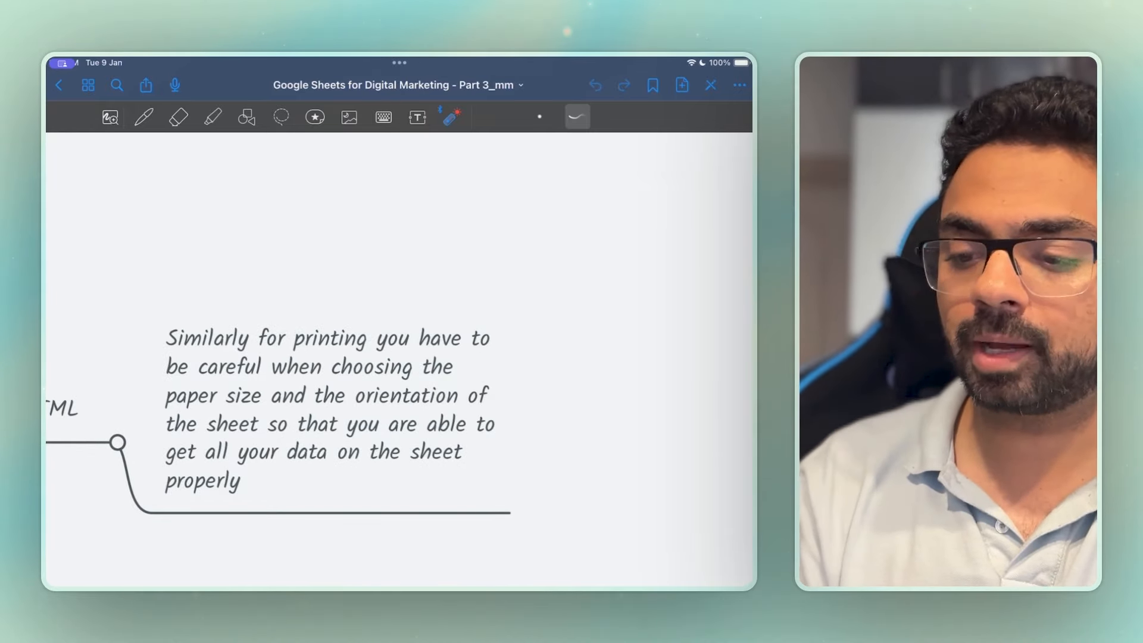
pyautogui.moveTo(158, 411)
pyautogui.mouseDown()
pyautogui.moveTo(280, 388)
pyautogui.moveTo(159, 381)
pyautogui.mouseUp()
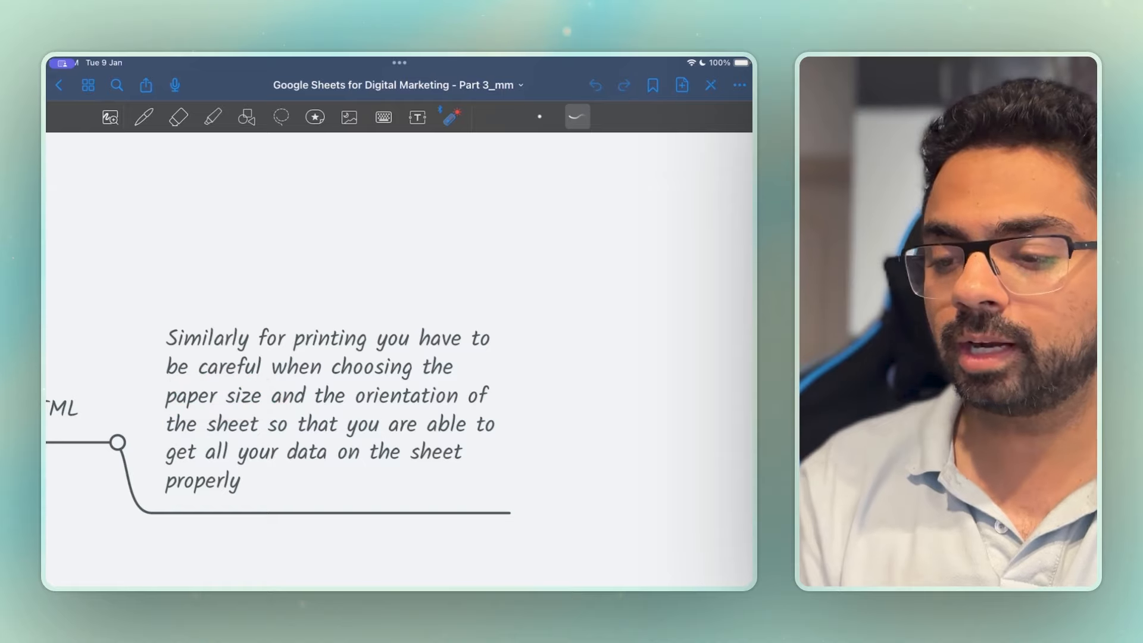
pyautogui.moveTo(331, 401)
pyautogui.mouseDown()
pyautogui.moveTo(513, 415)
pyautogui.moveTo(343, 406)
pyautogui.mouseUp()
pyautogui.moveTo(204, 404)
pyautogui.mouseDown()
pyautogui.moveTo(260, 427)
pyautogui.moveTo(253, 433)
pyautogui.mouseUp()
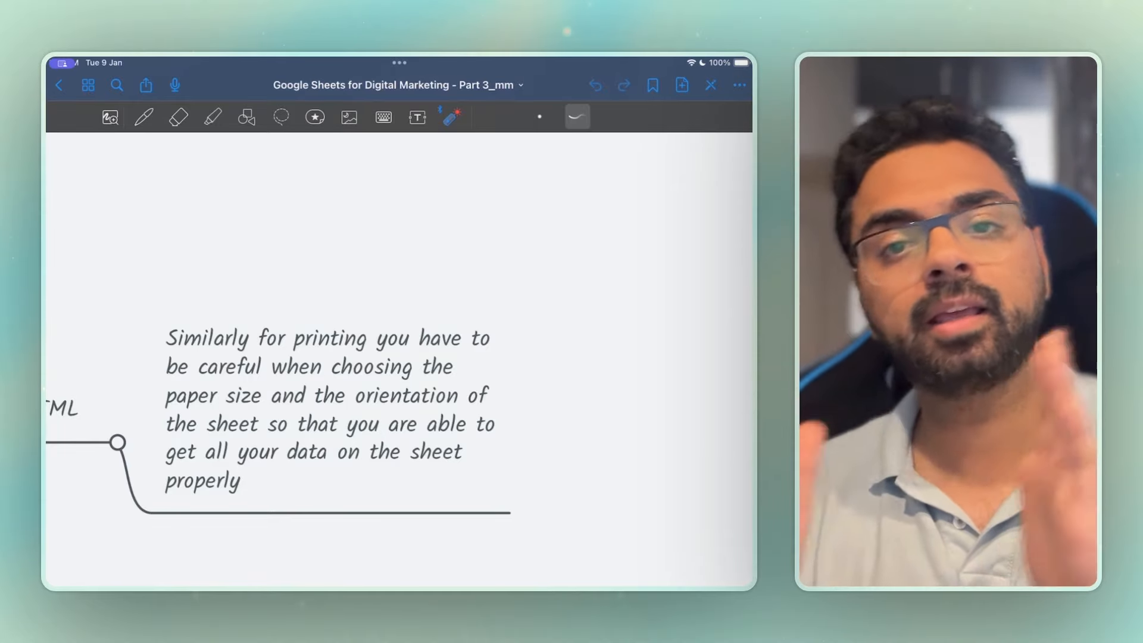
pyautogui.moveTo(521, 288)
pyautogui.mouseDown()
pyautogui.moveTo(528, 464)
pyautogui.moveTo(468, 510)
pyautogui.mouseUp()
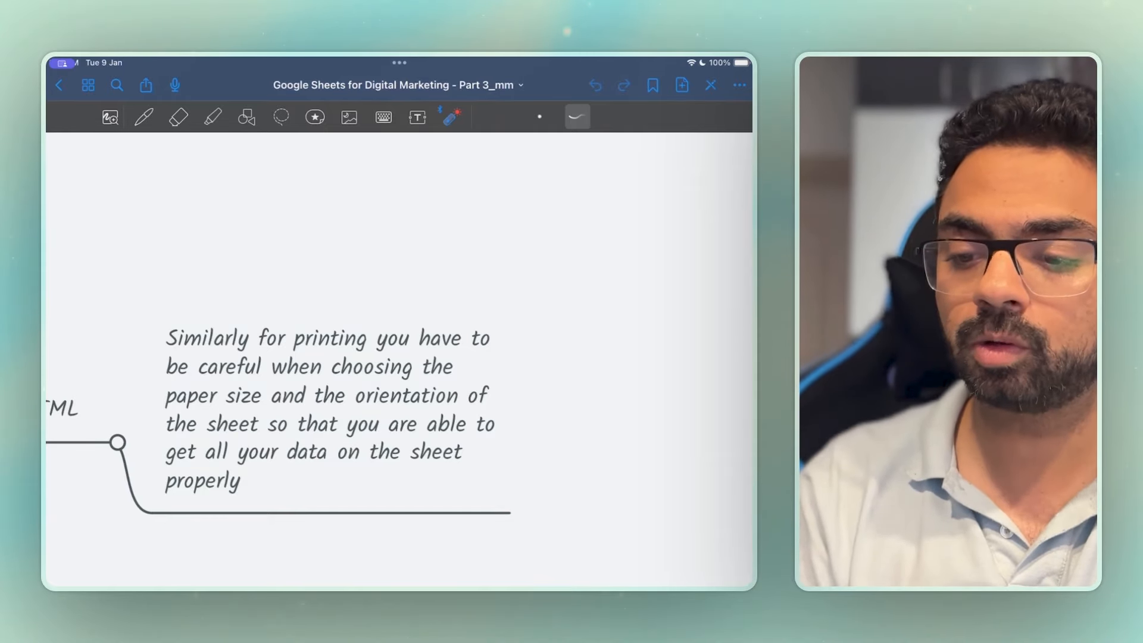
# Step: Write the example paper sizes A2, A3, A4 and B with the laser pointer above the printing note
pyautogui.moveTo(168, 414)
pyautogui.mouseDown()
pyautogui.moveTo(179, 379)
pyautogui.moveTo(178, 410)
pyautogui.mouseUp()
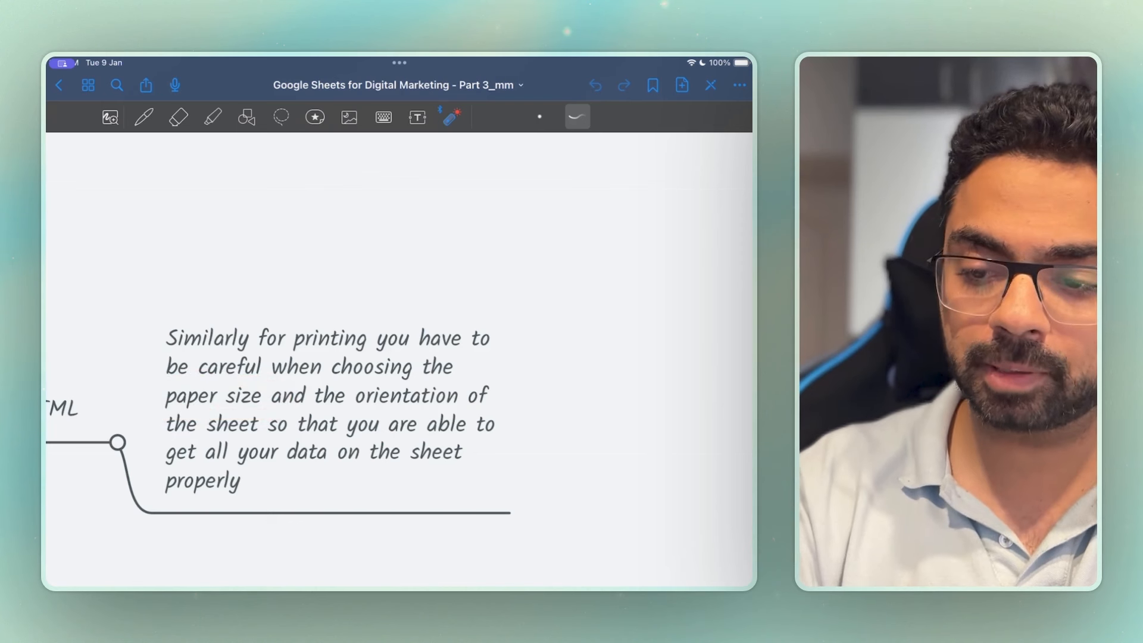
pyautogui.moveTo(161, 235)
pyautogui.mouseDown()
pyautogui.moveTo(177, 233)
pyautogui.moveTo(174, 223)
pyautogui.mouseUp()
pyautogui.moveTo(186, 206)
pyautogui.mouseDown()
pyautogui.moveTo(202, 224)
pyautogui.moveTo(249, 205)
pyautogui.moveTo(257, 216)
pyautogui.moveTo(305, 168)
pyautogui.moveTo(339, 194)
pyautogui.mouseUp()
pyautogui.click(186, 269)
pyautogui.moveTo(182, 262); pyautogui.dragTo(203, 300)
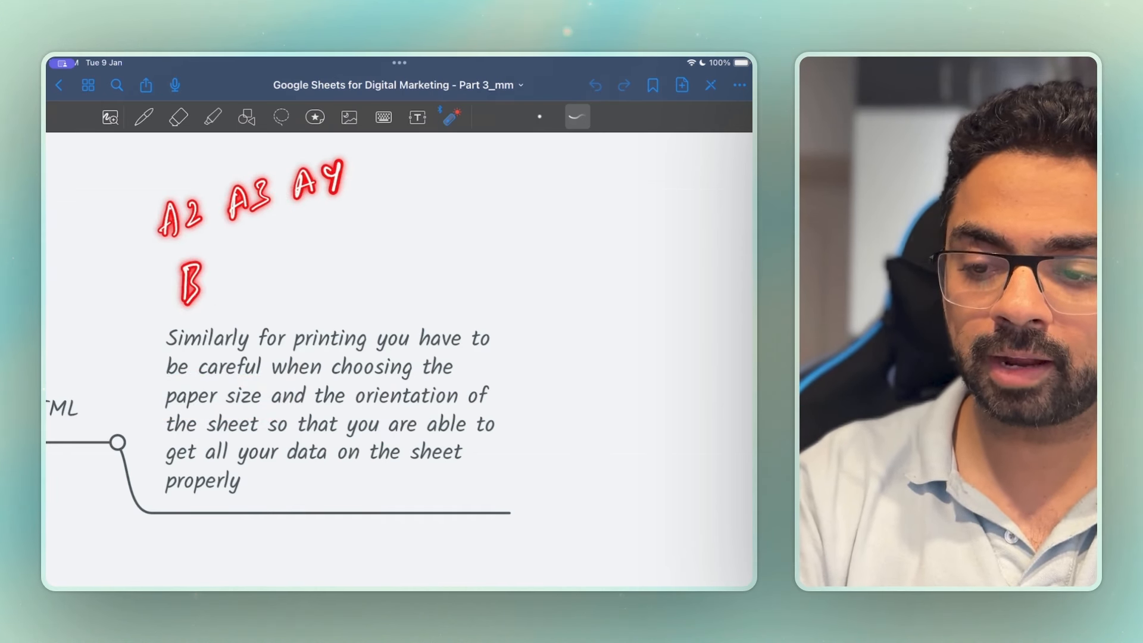
pyautogui.moveTo(217, 258); pyautogui.dragTo(212, 298)
pyautogui.moveTo(267, 249)
pyautogui.mouseDown()
pyautogui.moveTo(256, 283)
pyautogui.moveTo(268, 247)
pyautogui.mouseUp()
pyautogui.moveTo(274, 267)
pyautogui.mouseDown()
pyautogui.moveTo(305, 262)
pyautogui.moveTo(307, 274)
pyautogui.mouseUp()
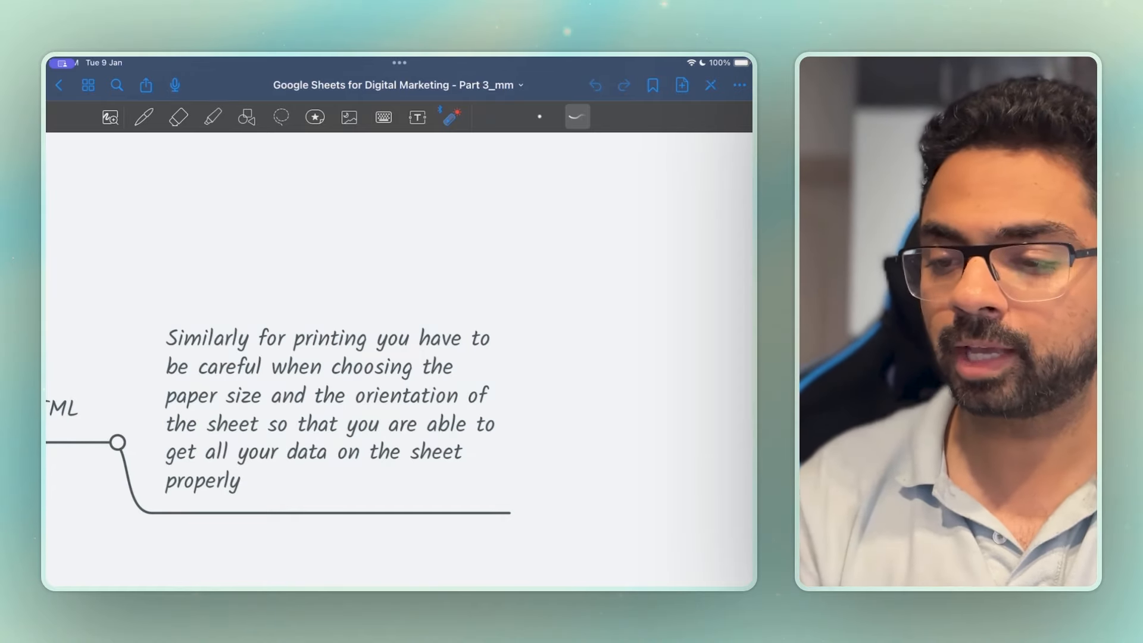
pyautogui.moveTo(257, 188)
pyautogui.mouseDown()
pyautogui.moveTo(413, 256)
pyautogui.moveTo(226, 235)
pyautogui.moveTo(381, 186)
pyautogui.mouseUp()
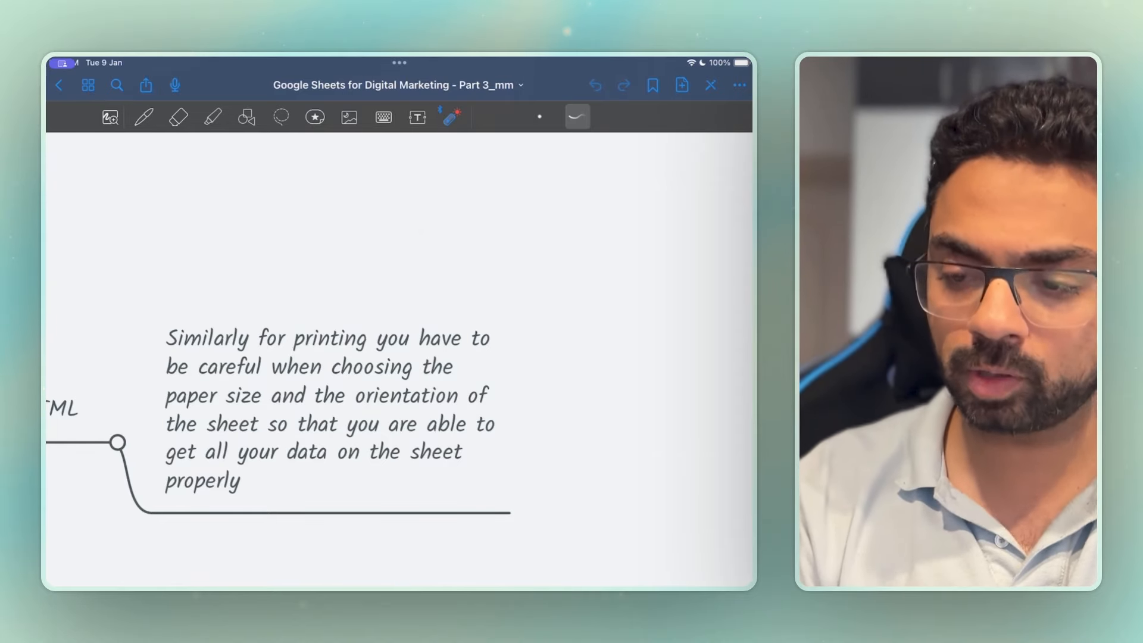
pyautogui.moveTo(205, 197)
pyautogui.mouseDown()
pyautogui.moveTo(490, 189)
pyautogui.moveTo(295, 316)
pyautogui.moveTo(215, 196)
pyautogui.moveTo(306, 200)
pyautogui.moveTo(297, 168)
pyautogui.moveTo(419, 229)
pyautogui.moveTo(280, 314)
pyautogui.moveTo(356, 168)
pyautogui.mouseUp()
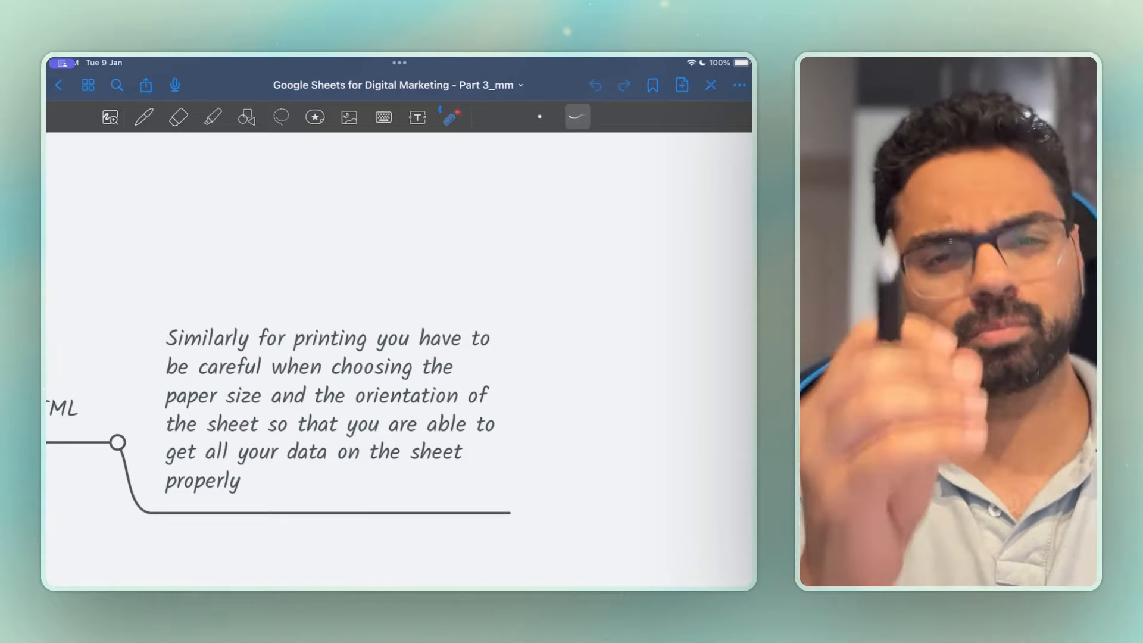
# Step: Mark CSV with the laser pointer in the note on the most common file formats and point out the XLSX line
pyautogui.scroll(-5, 399, 357)
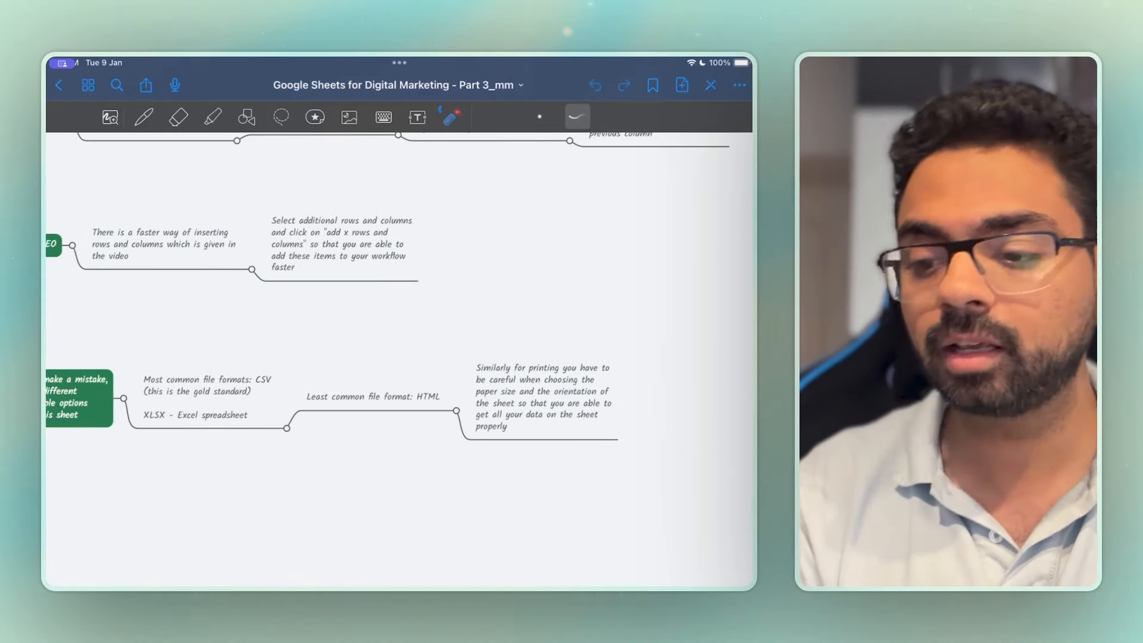
pyautogui.scroll(5, 208, 419)
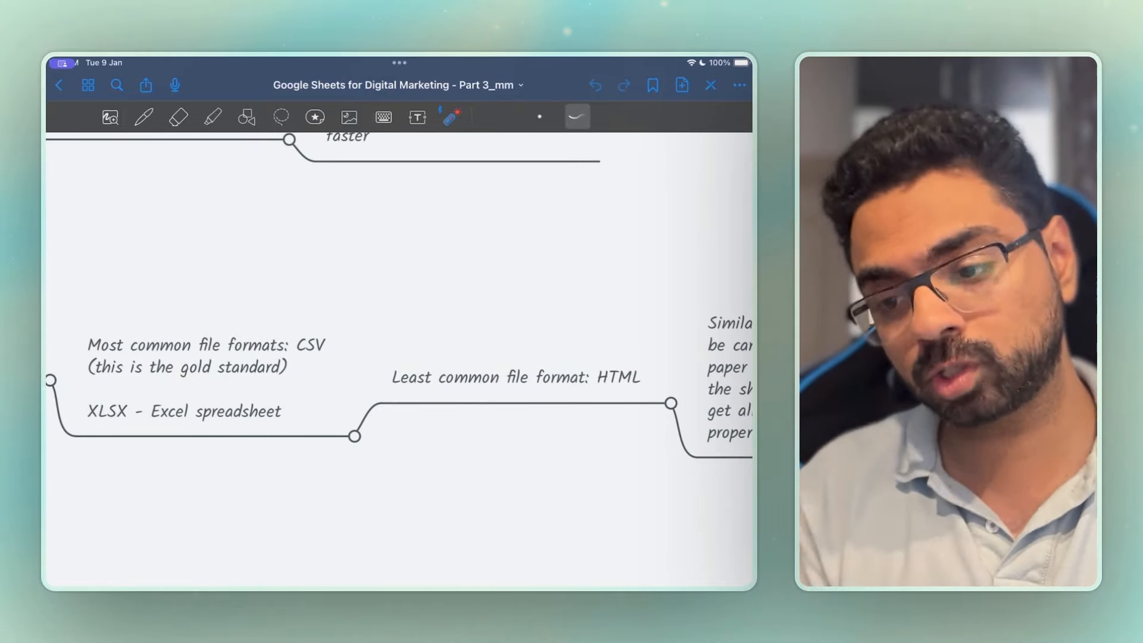
pyautogui.moveTo(299, 326)
pyautogui.mouseDown()
pyautogui.moveTo(321, 357)
pyautogui.moveTo(279, 376)
pyautogui.mouseUp()
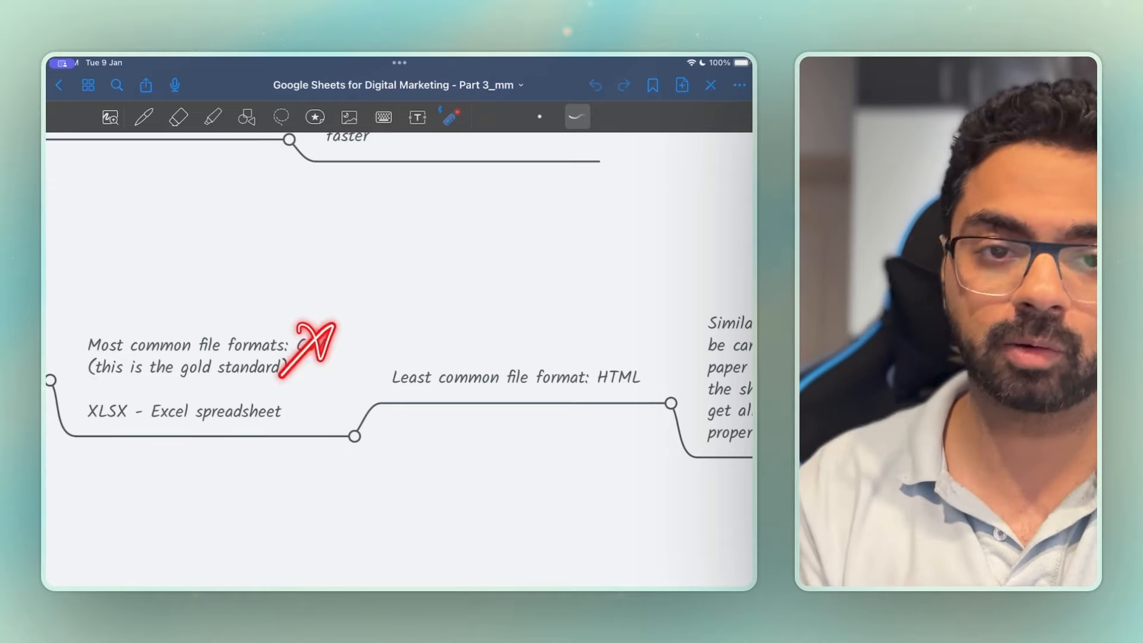
pyautogui.moveTo(94, 390)
pyautogui.mouseDown()
pyautogui.moveTo(298, 454)
pyautogui.moveTo(90, 384)
pyautogui.mouseUp()
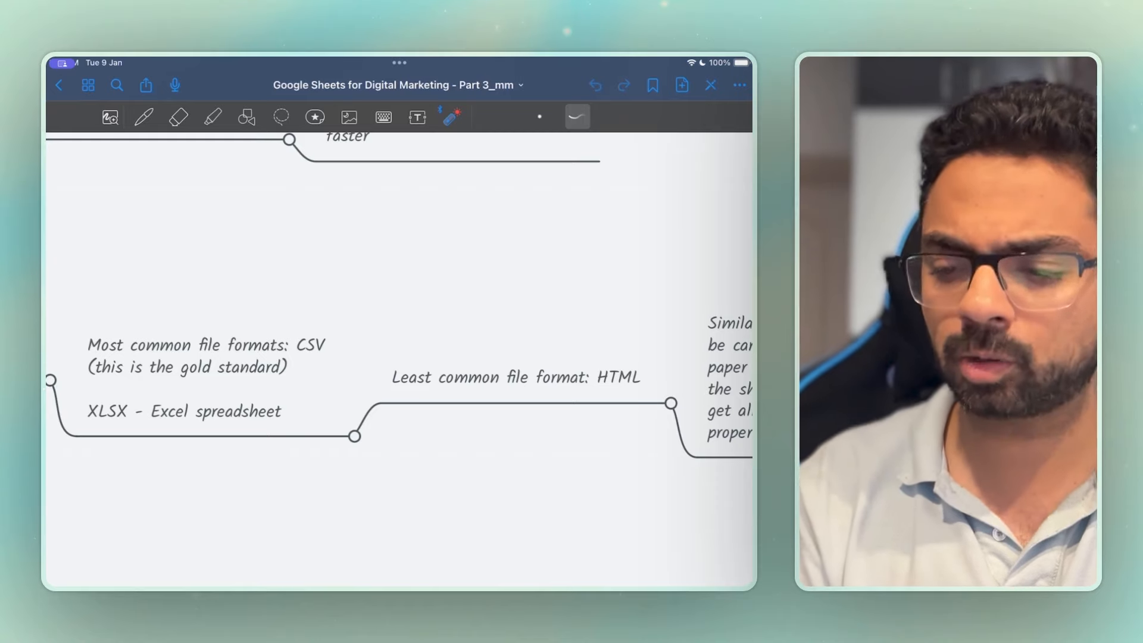
pyautogui.moveTo(336, 323)
pyautogui.mouseDown()
pyautogui.moveTo(277, 333)
pyautogui.moveTo(360, 339)
pyautogui.moveTo(357, 363)
pyautogui.moveTo(333, 327)
pyautogui.mouseUp()
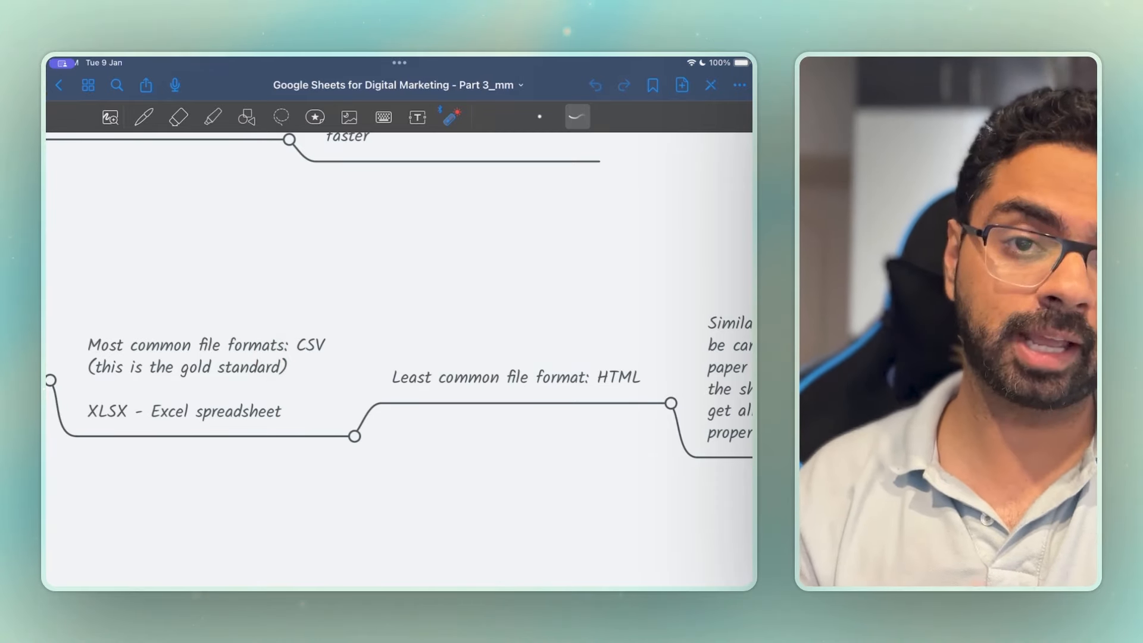
pyautogui.moveTo(333, 307)
pyautogui.mouseDown()
pyautogui.moveTo(256, 357)
pyautogui.moveTo(345, 334)
pyautogui.moveTo(268, 334)
pyautogui.moveTo(315, 315)
pyautogui.mouseUp()
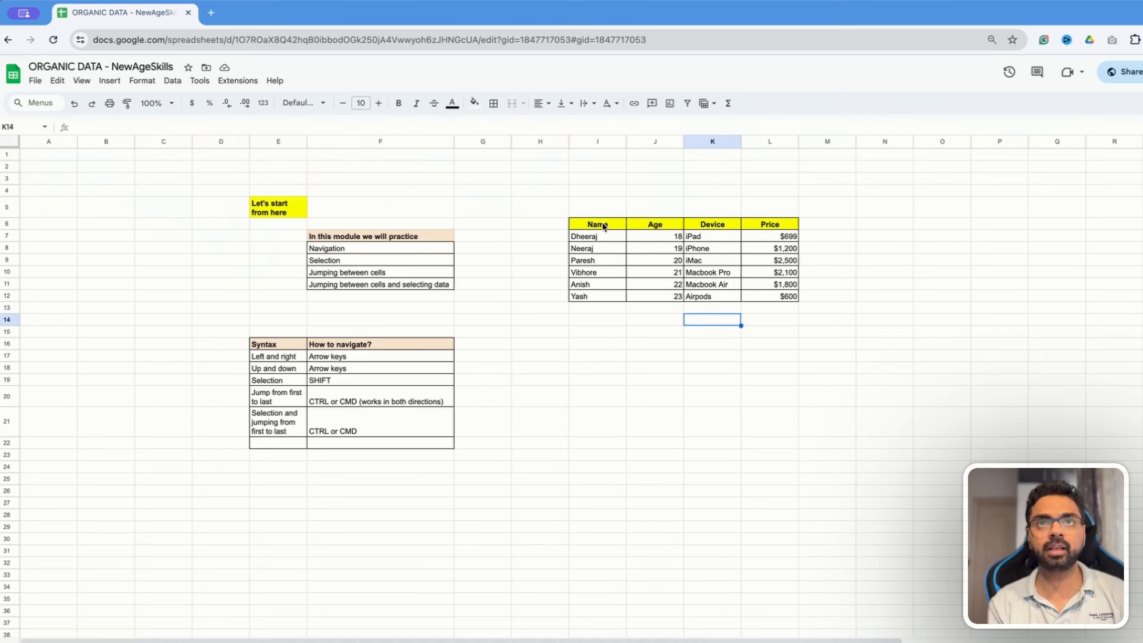
# Step: Select the device table I6:L12 by extending the selection from the Name header across to Price and down to the last row
pyautogui.moveTo(604, 227); pyautogui.dragTo(786, 302)
pyautogui.click(655, 379)
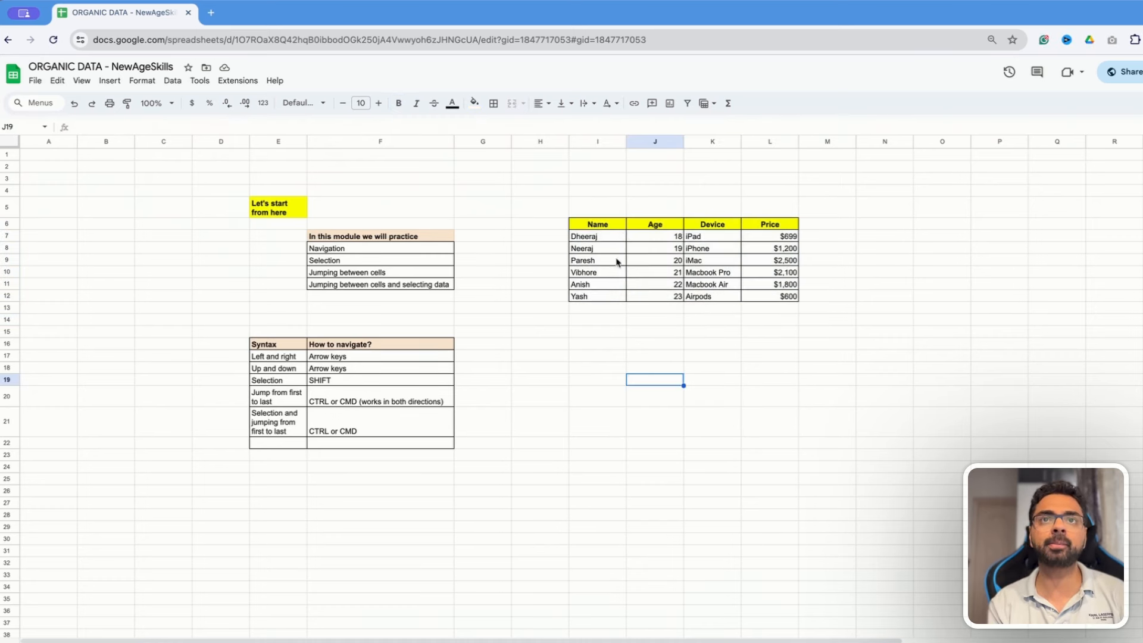
pyautogui.click(597, 228)
pyautogui.press('Left')
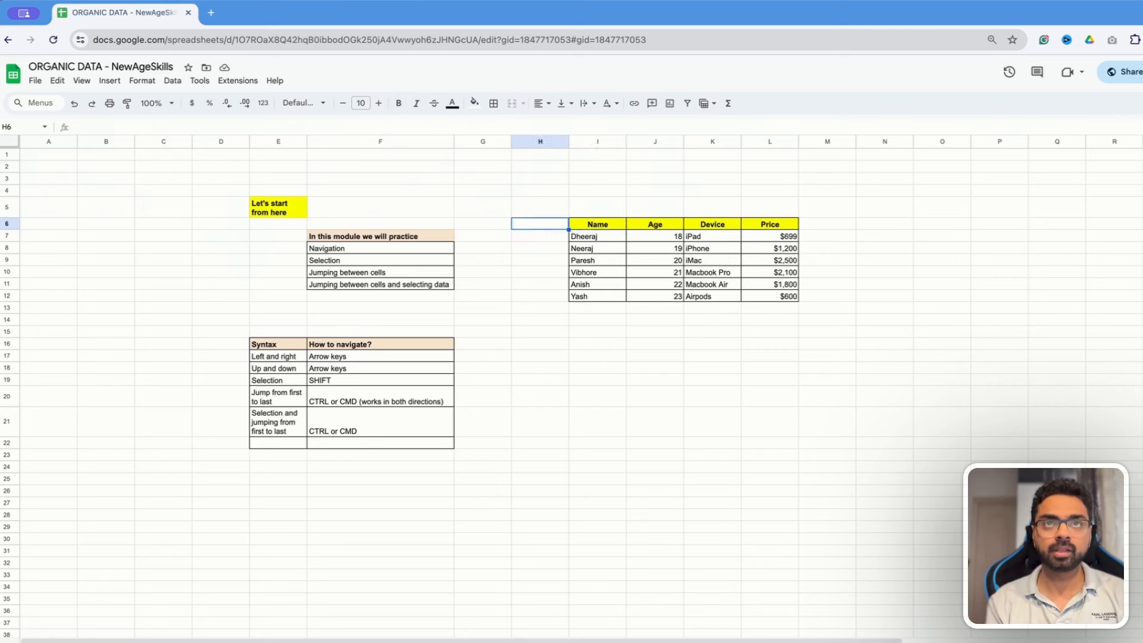
pyautogui.press('Right')
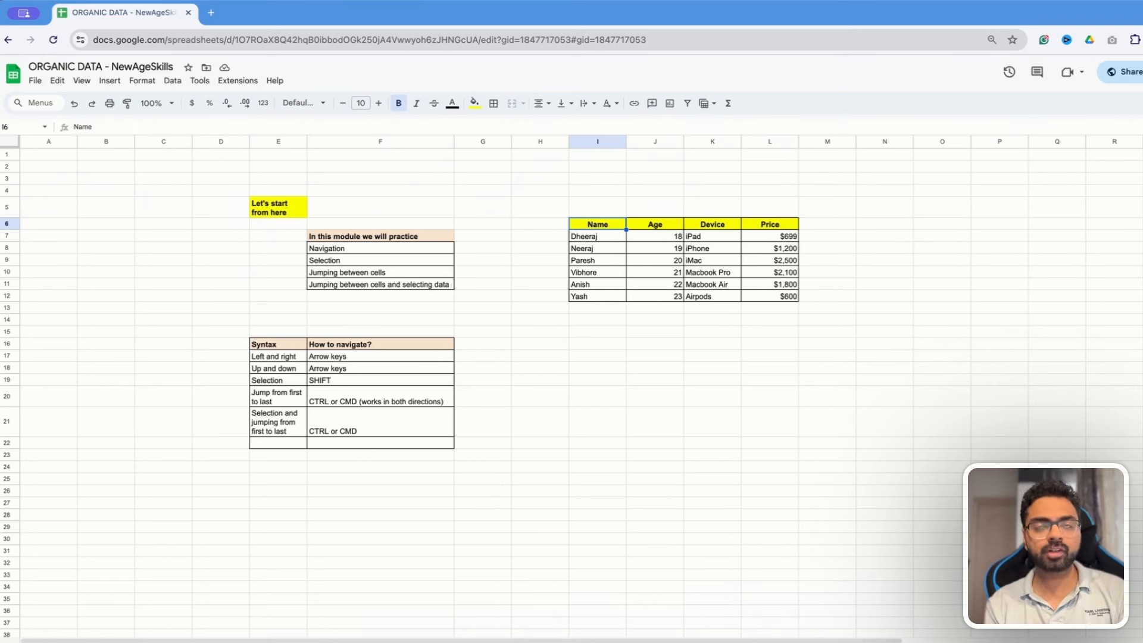
pyautogui.hotkey('ctrl', 'shift', 'Right')
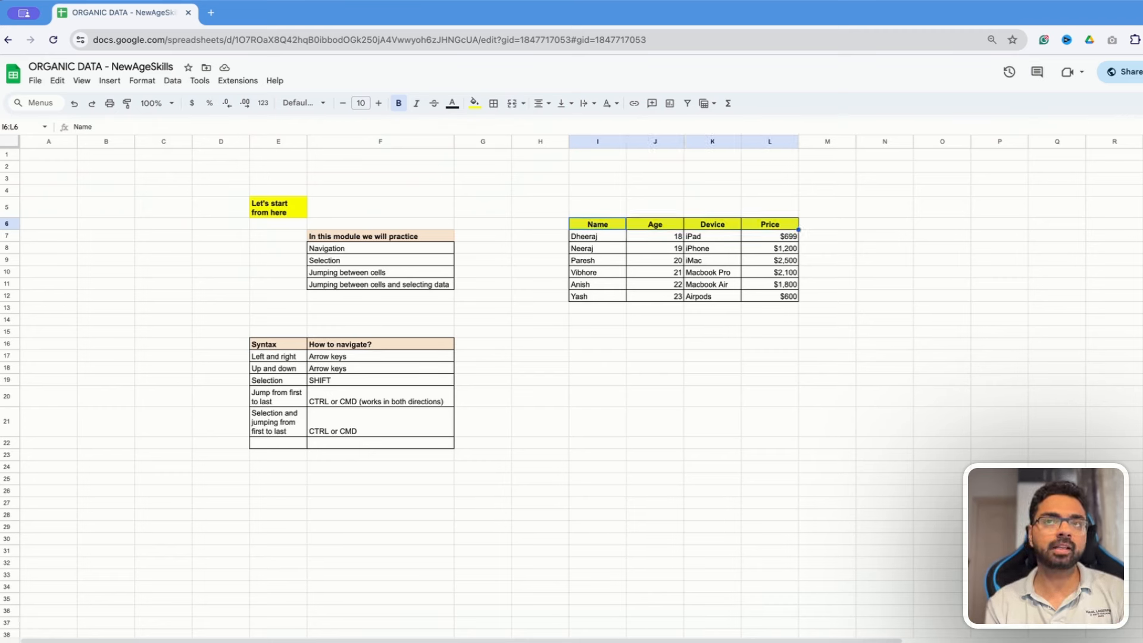
pyautogui.hotkey('ctrl', 'shift', 'Down')
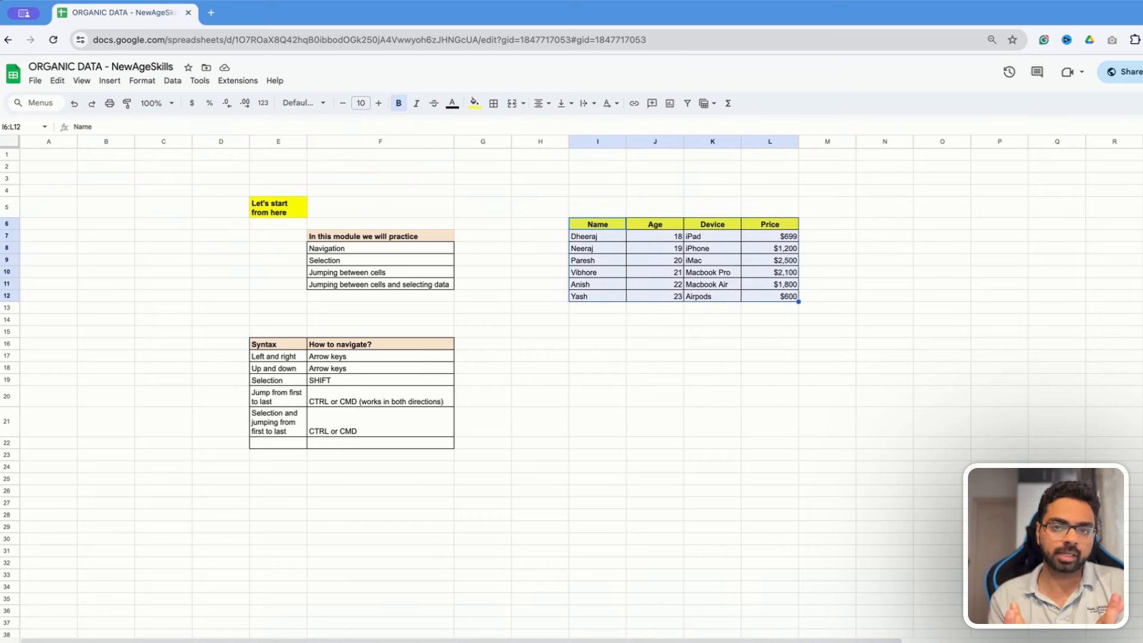
# Step: Reselect the table I6:L12 starting from its Name header and open the print settings for the sheet
pyautogui.press('Left')
pyautogui.press('Right')
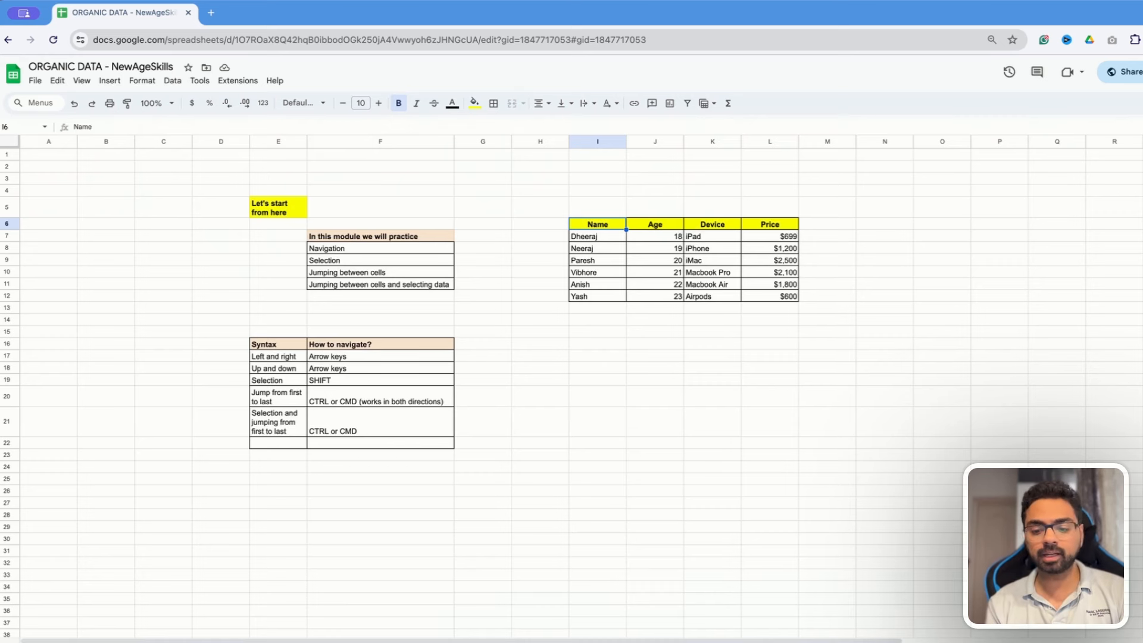
pyautogui.hotkey('ctrl', 'shift', 'Right')
pyautogui.hotkey('ctrl', 'shift', 'Down')
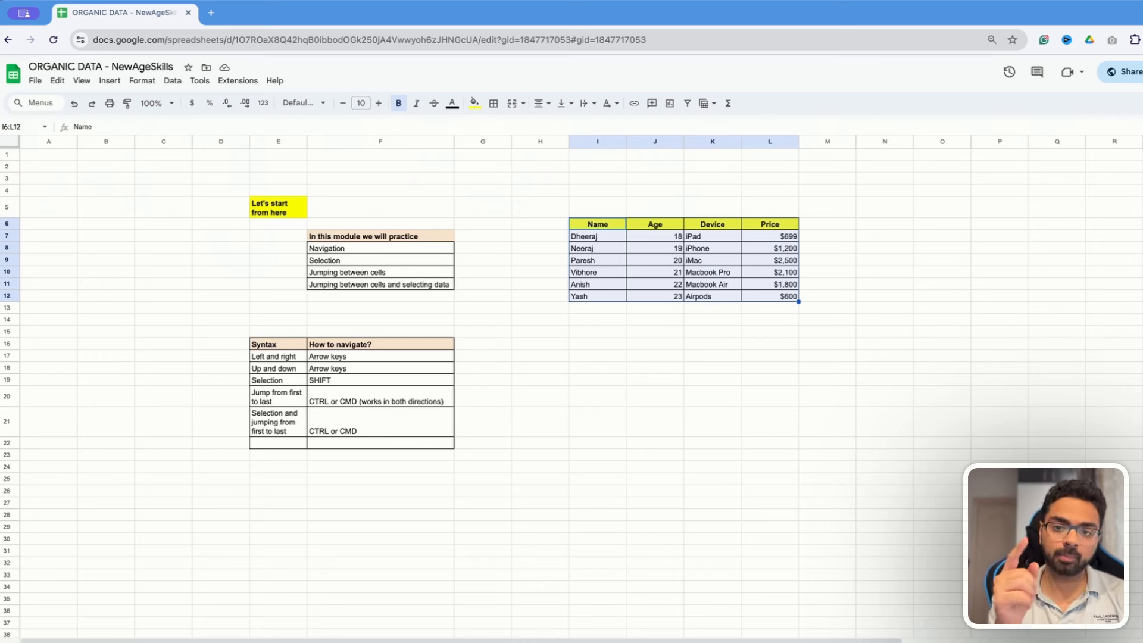
pyautogui.click(35, 81)
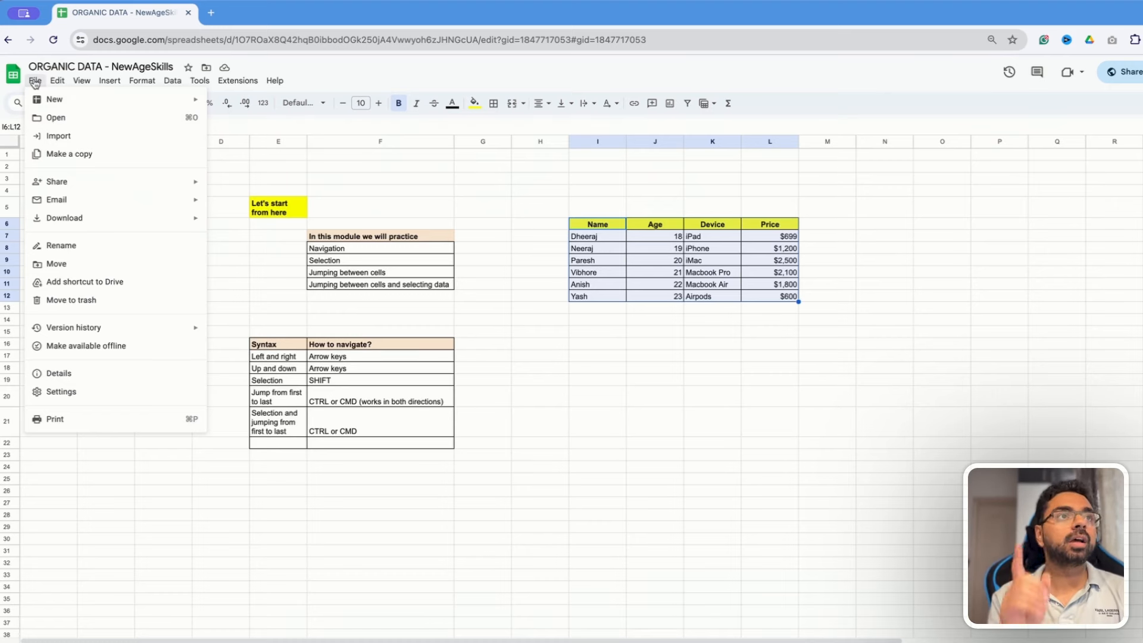
pyautogui.click(65, 418)
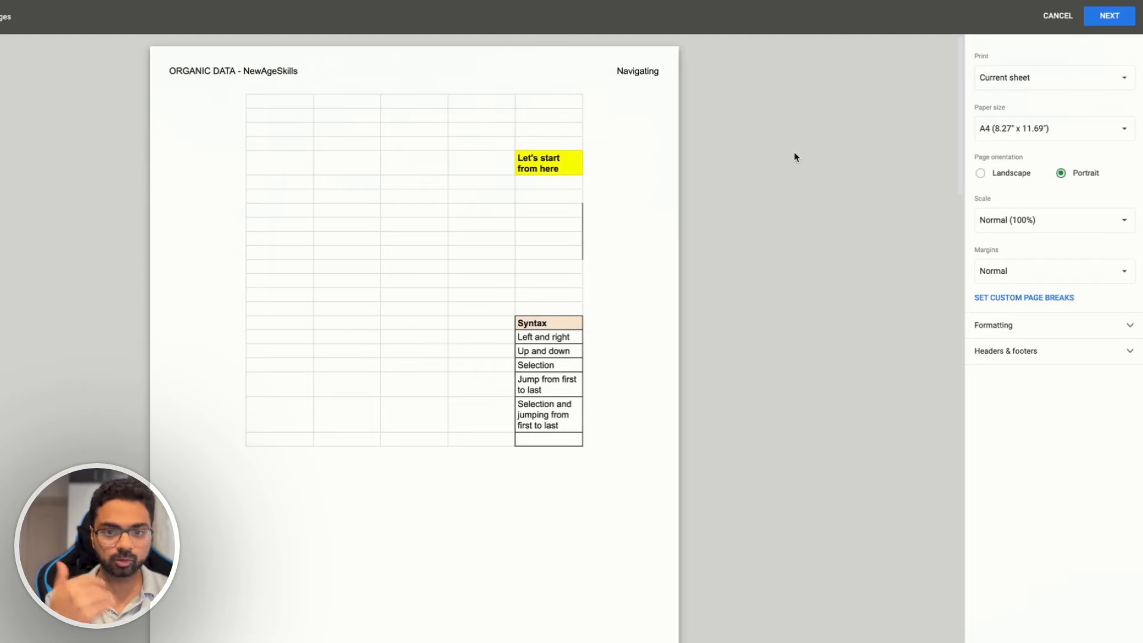
# Step: Turn off page numbers, workbook title, sheet name, current date and current time in the printout's headers and footers
pyautogui.click(1130, 352)
pyautogui.click(1009, 376)
pyautogui.click(1009, 395)
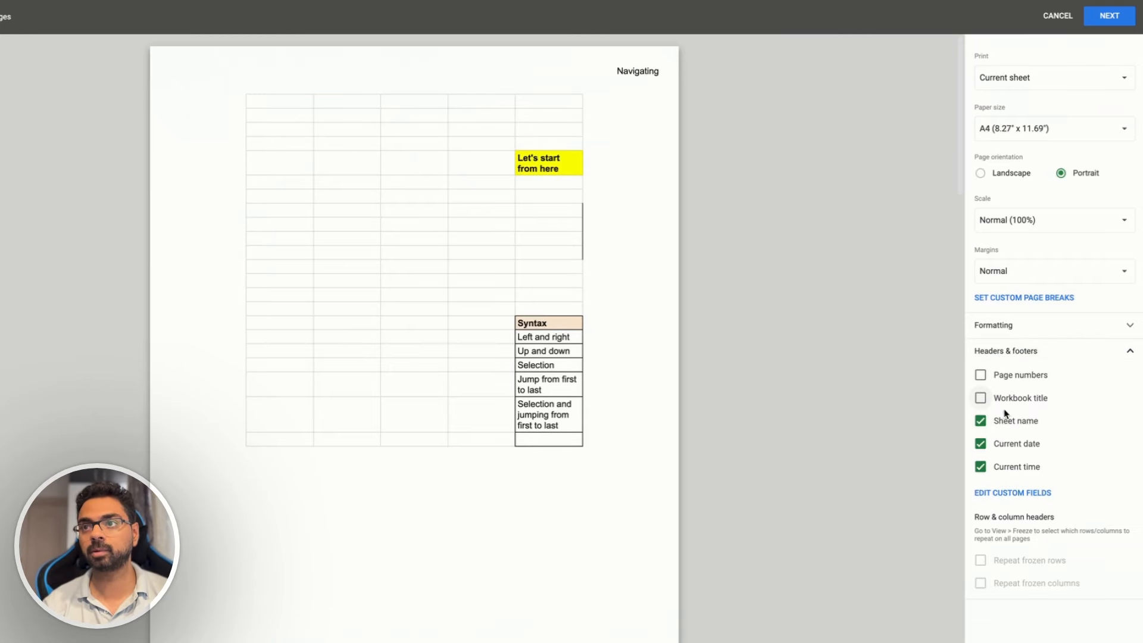
pyautogui.click(1005, 421)
pyautogui.click(1006, 444)
pyautogui.click(1005, 470)
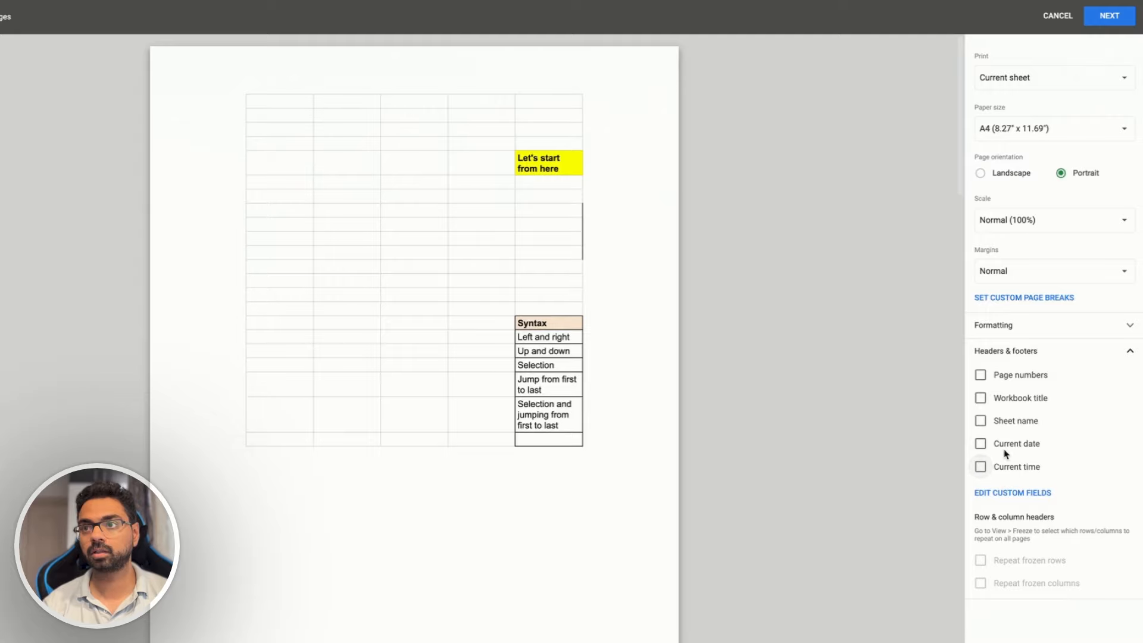
# Step: Look through the Current sheet print preview and limit the printout to Selected cells (I6:L12)
pyautogui.click(1094, 82)
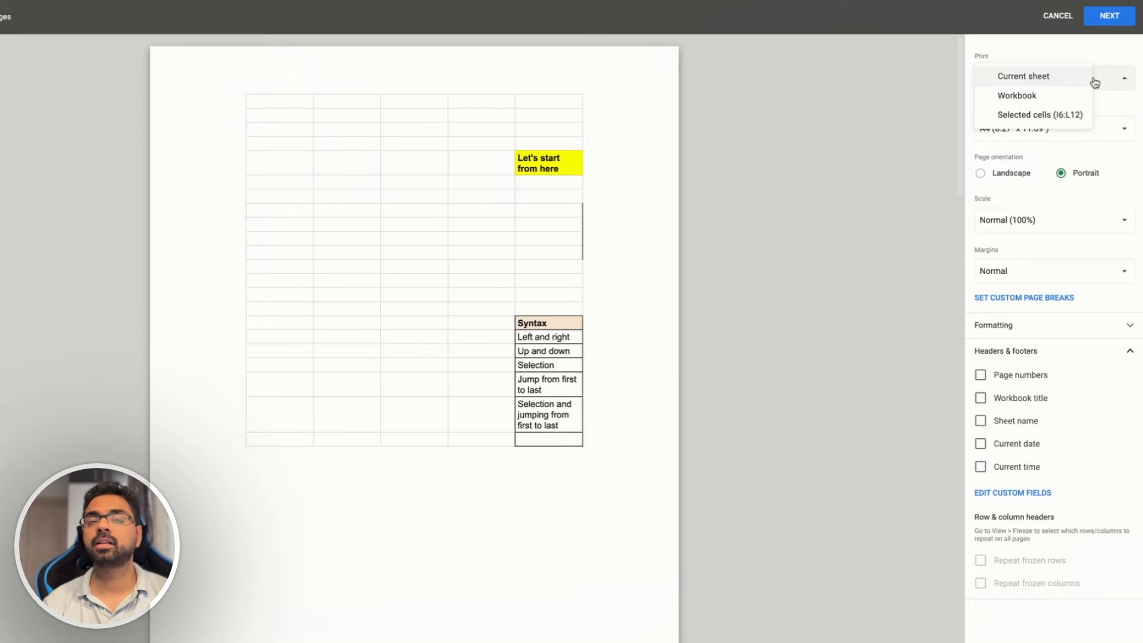
pyautogui.scroll(-10, 605, 262)
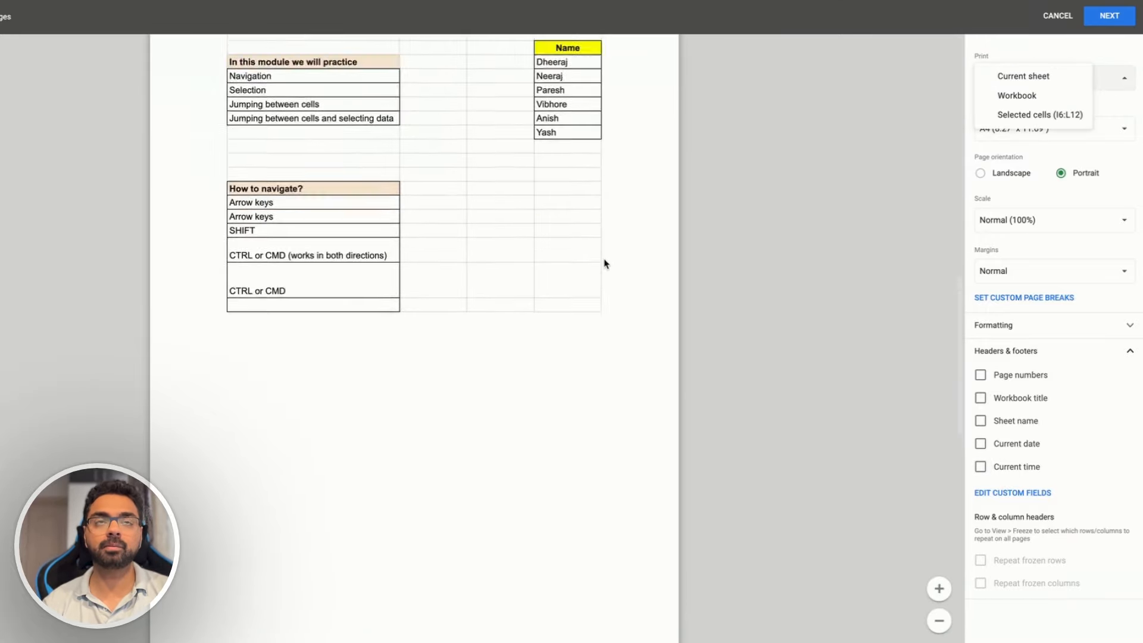
pyautogui.scroll(-10, 605, 263)
pyautogui.scroll(9, 493, 269)
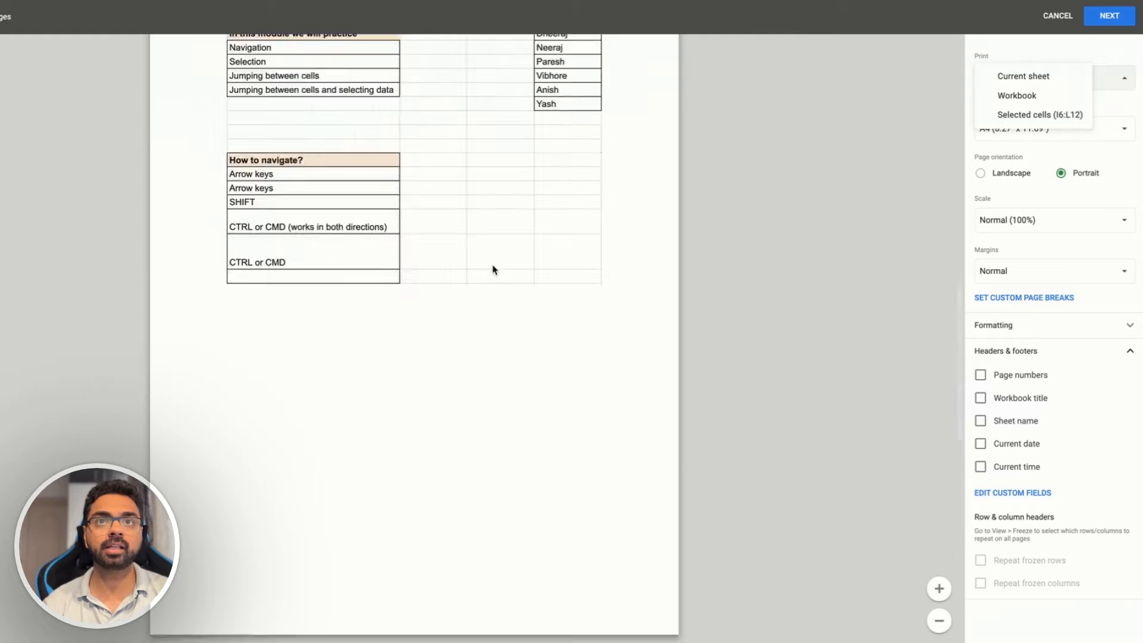
pyautogui.scroll(10, 493, 269)
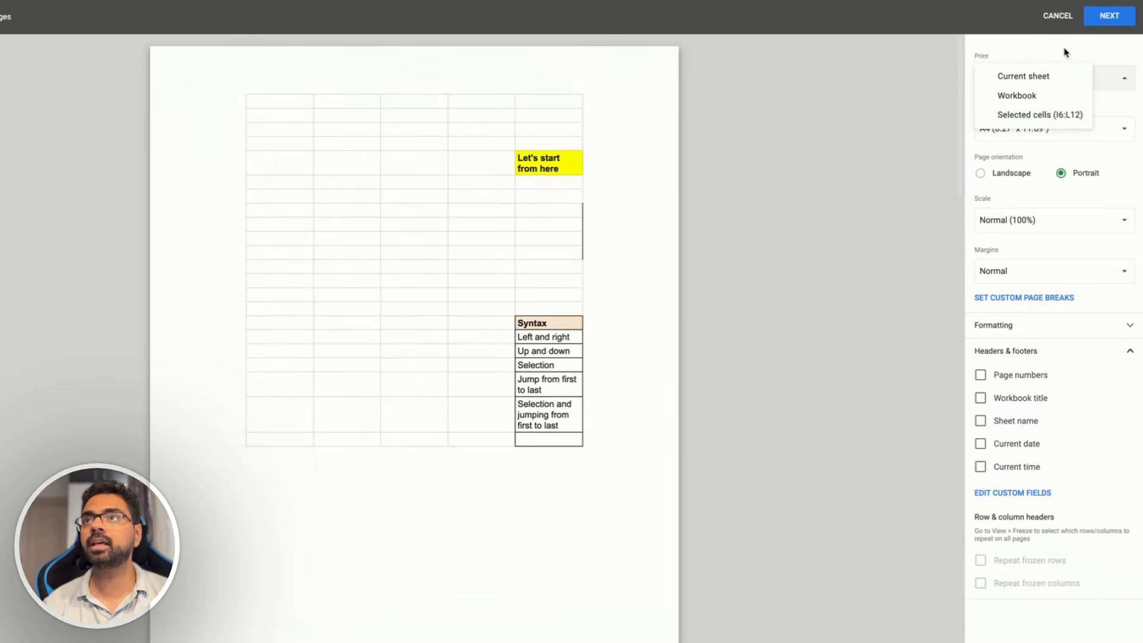
pyautogui.click(1009, 76)
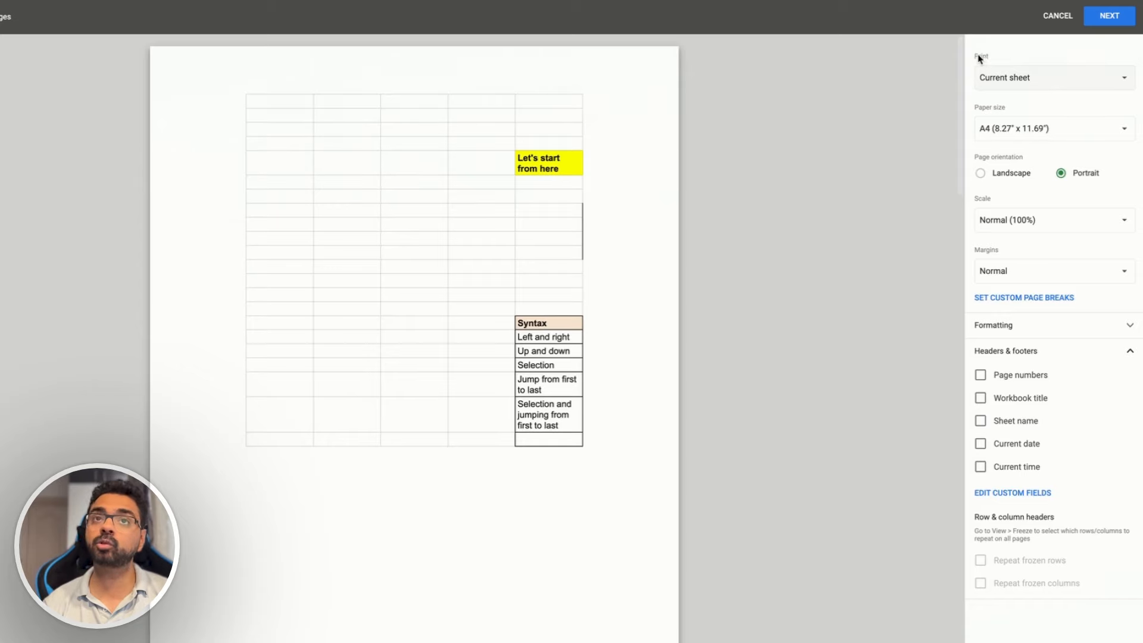
pyautogui.click(1034, 83)
pyautogui.click(1033, 112)
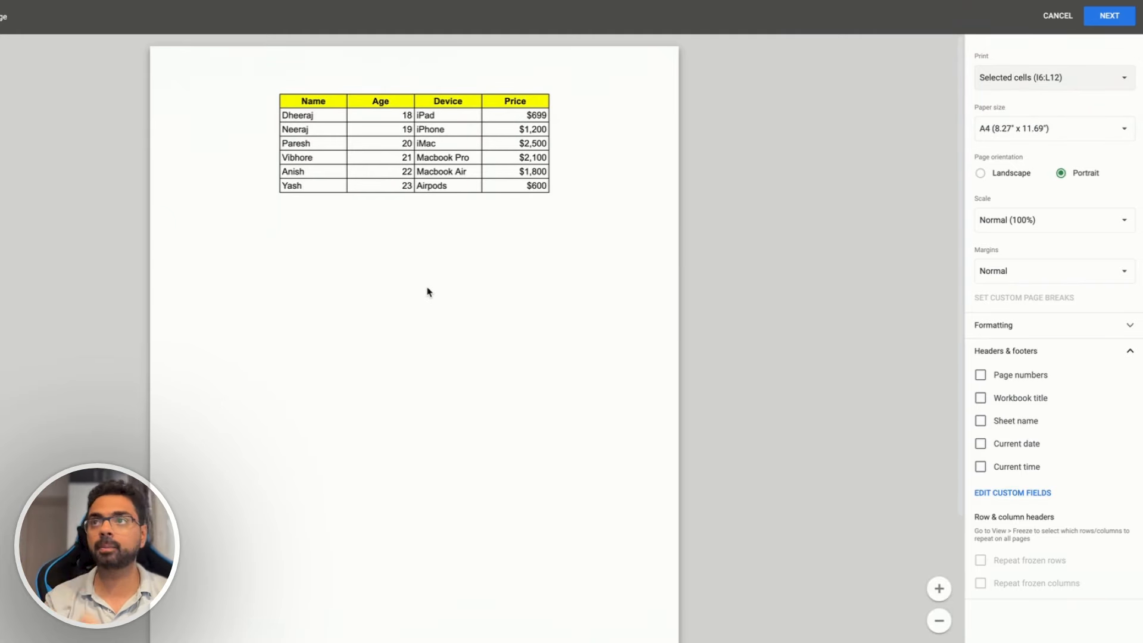
# Step: Try the Fit to width scale on the printout and return the scale to Normal (100%)
pyautogui.click(980, 173)
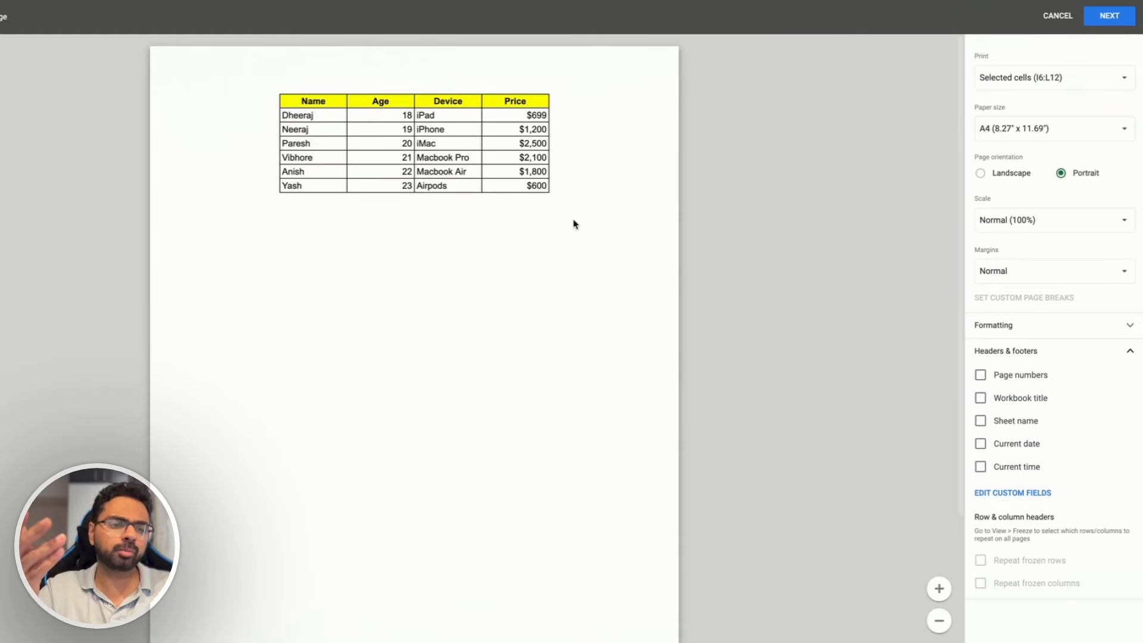
pyautogui.click(1007, 228)
pyautogui.click(1007, 239)
pyautogui.click(1012, 221)
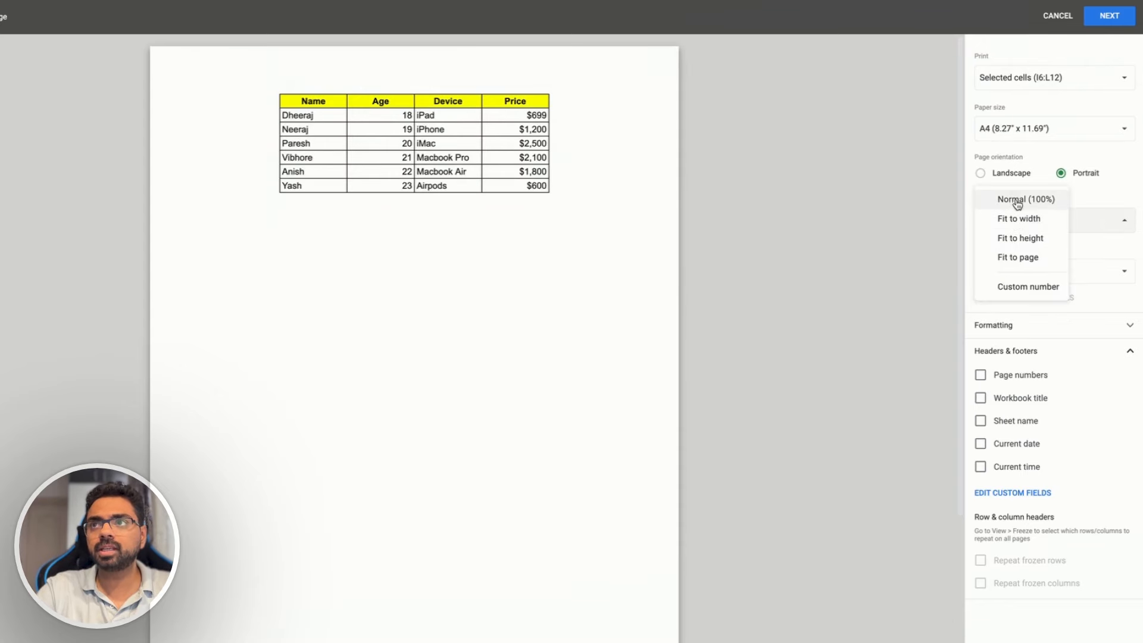
pyautogui.click(1012, 199)
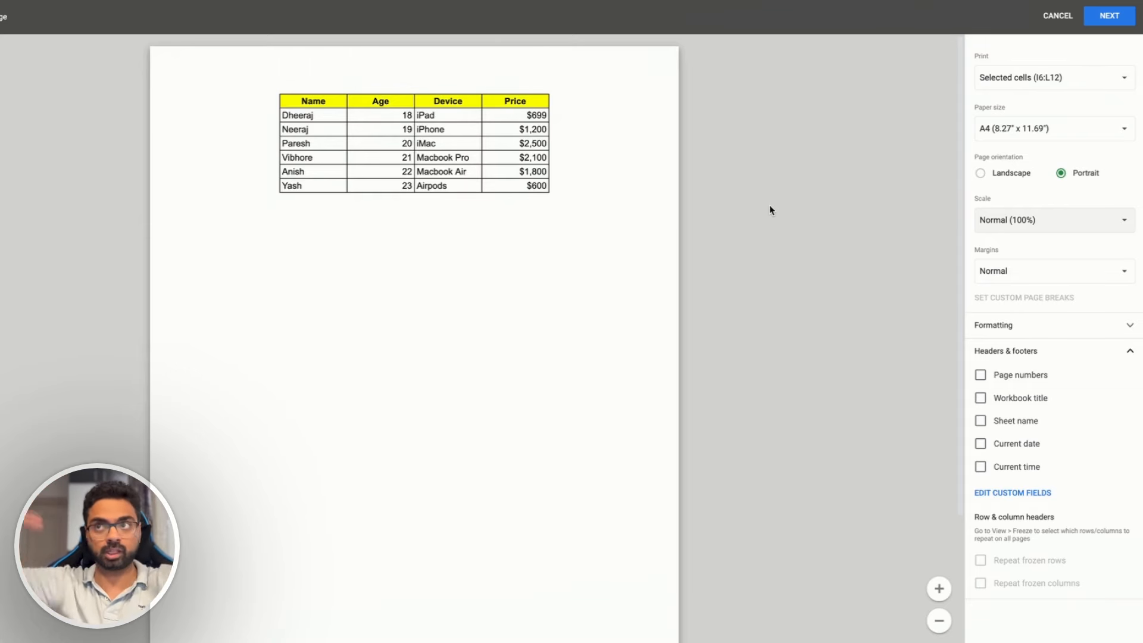
# Step: Set the printout's scale to Fit to height
pyautogui.click(1027, 223)
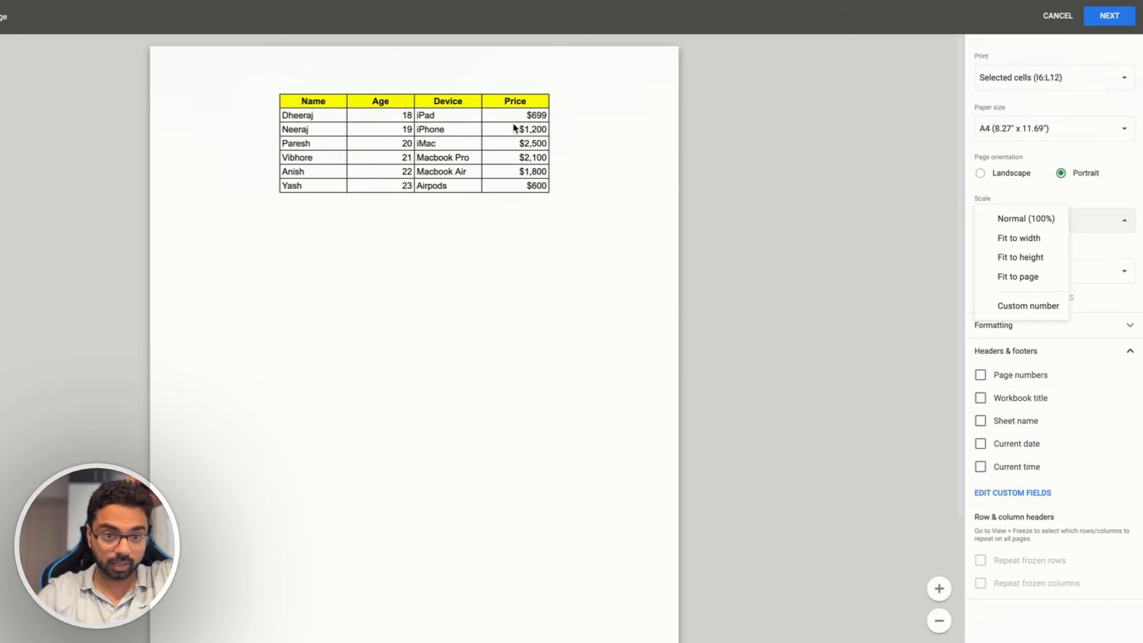
pyautogui.click(565, 369)
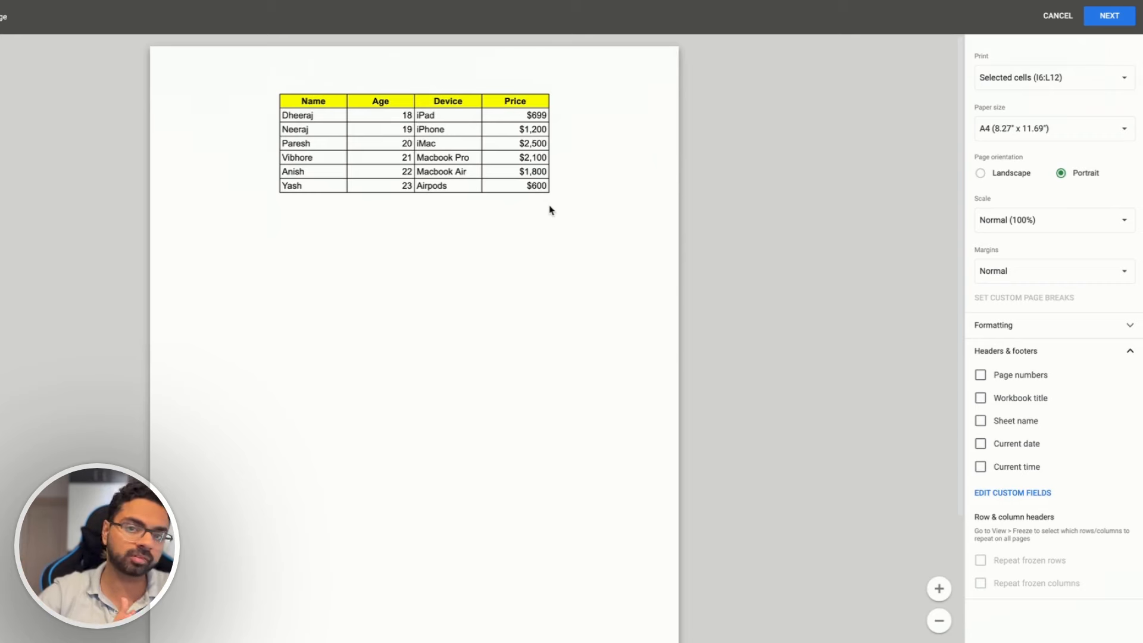
pyautogui.click(1006, 221)
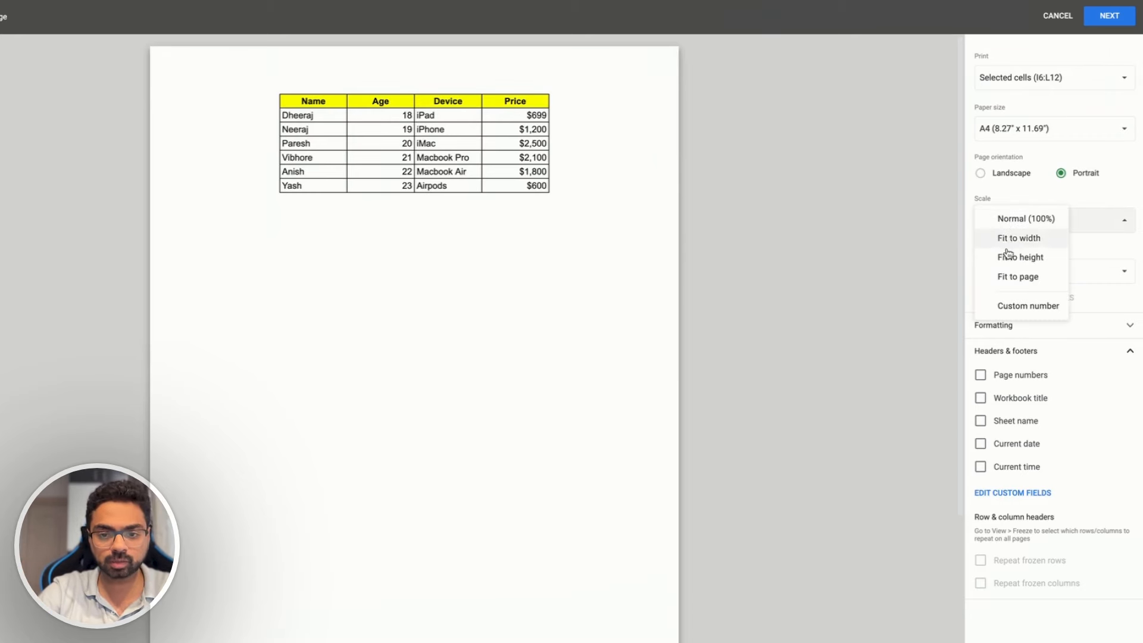
pyautogui.click(1006, 260)
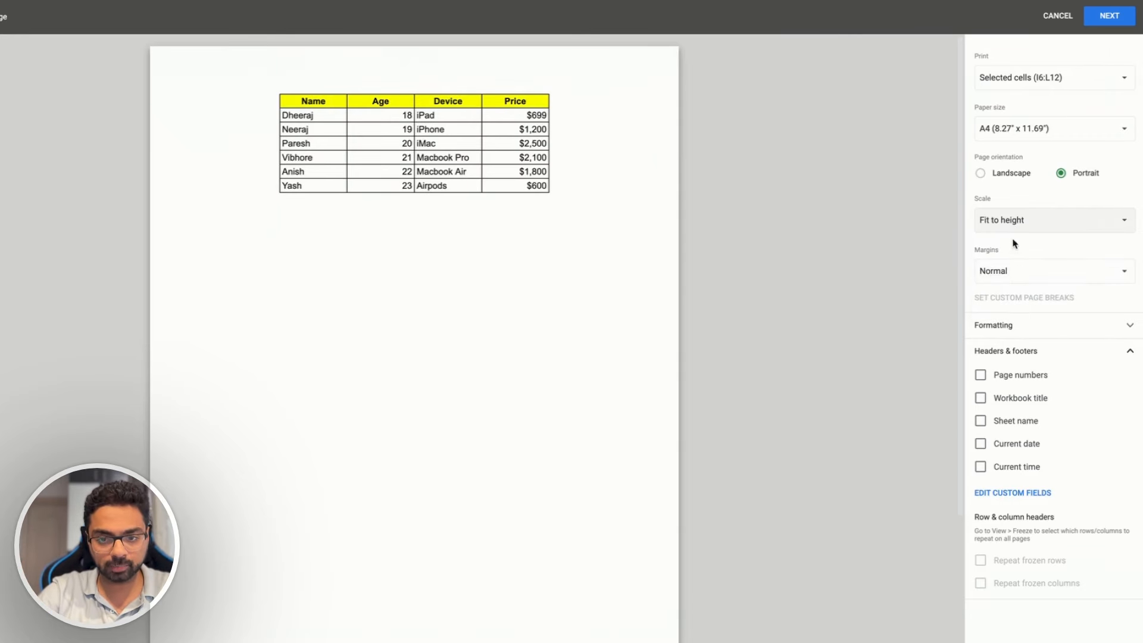
# Step: Set the printout's scale back to Normal (100%)
pyautogui.click(1017, 223)
pyautogui.click(1020, 238)
pyautogui.click(1022, 220)
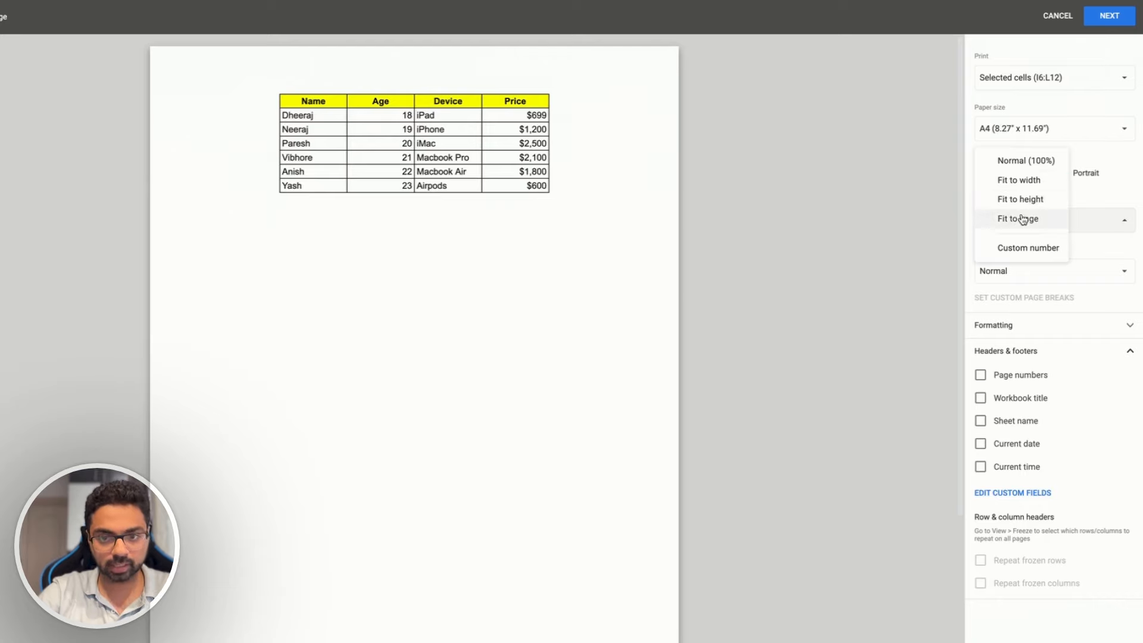
pyautogui.click(1026, 161)
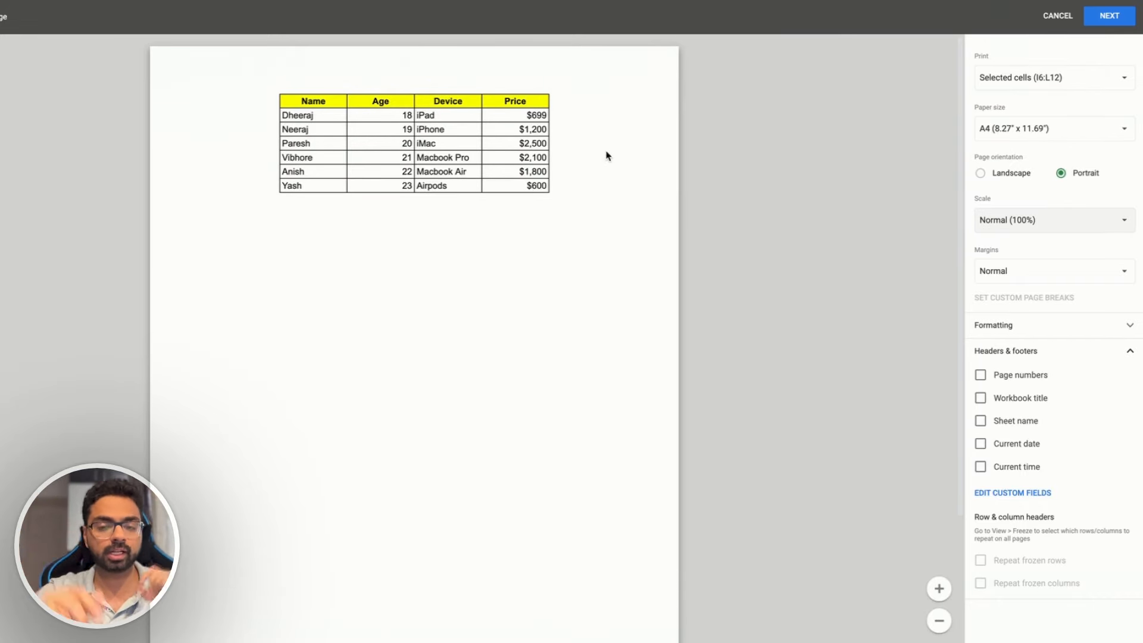
# Step: Try the Wide and Narrow margins on the printout and return the margins to Normal
pyautogui.click(986, 273)
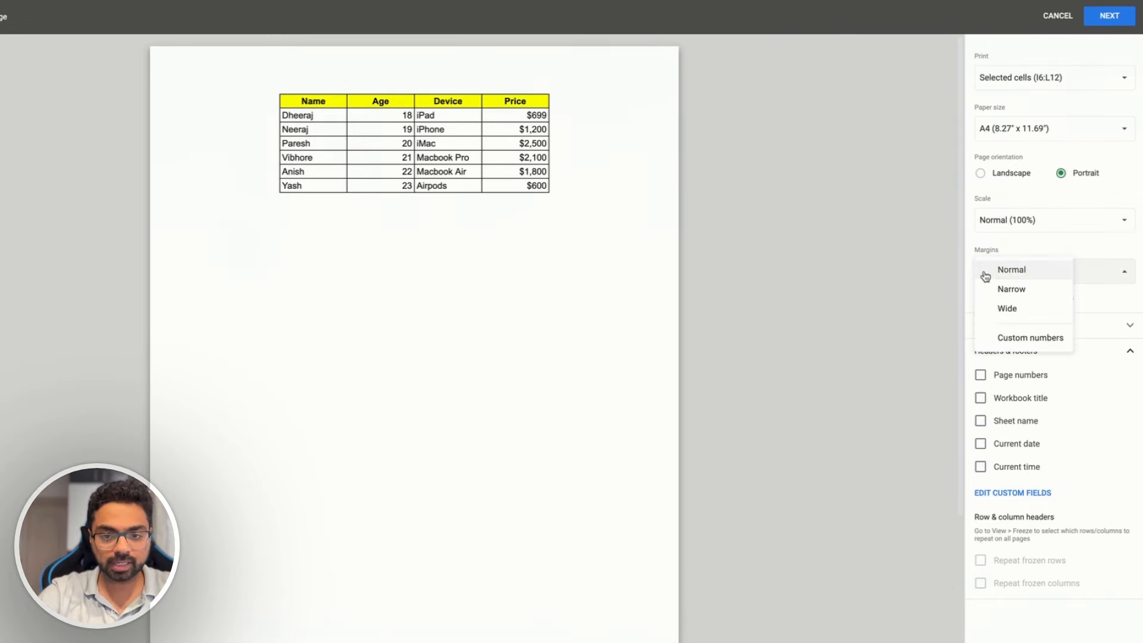
pyautogui.click(1006, 309)
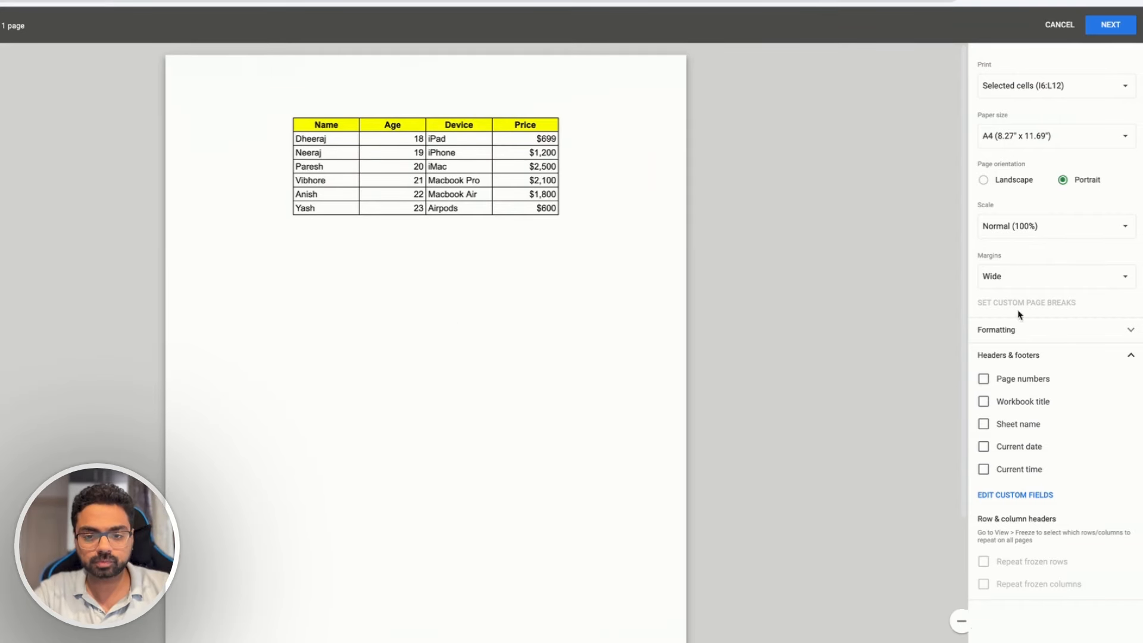
pyautogui.click(991, 280)
pyautogui.click(997, 266)
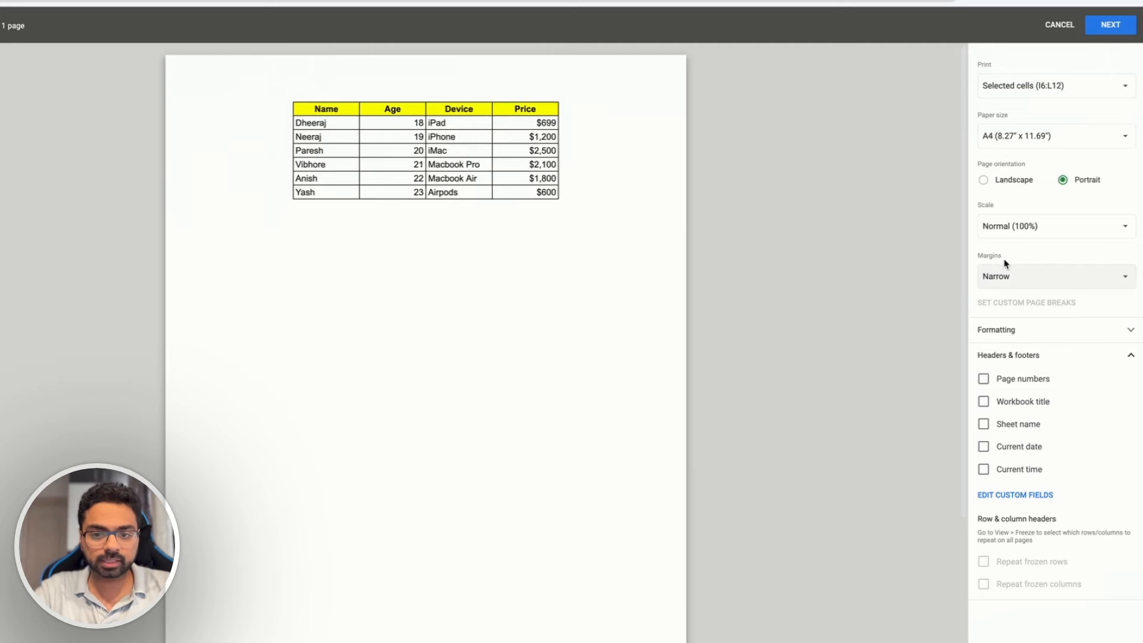
pyautogui.click(999, 282)
pyautogui.click(1003, 262)
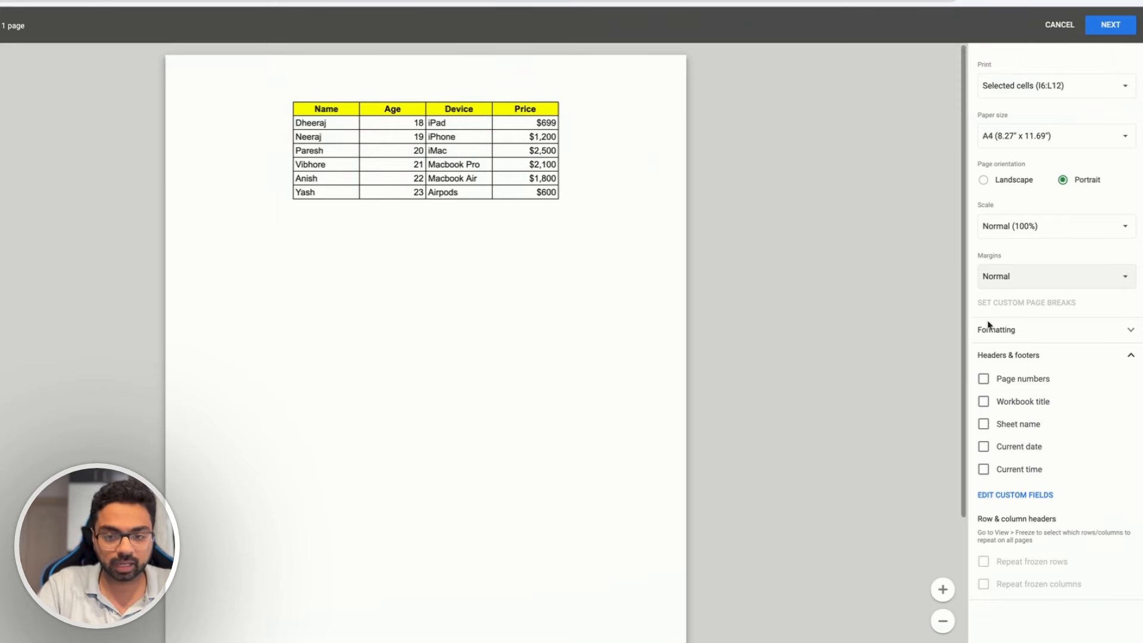
# Step: Turn off gridlines and notes in the printout's formatting options, keeping the page order Over, then down
pyautogui.click(1065, 330)
pyautogui.scroll(-2, 1038, 342)
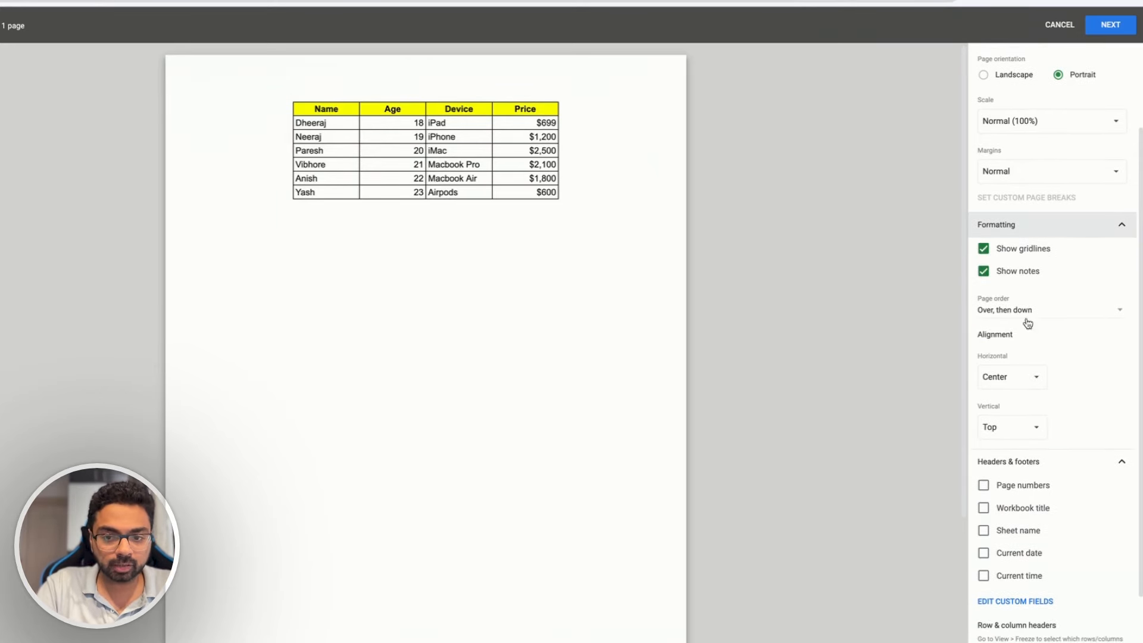
pyautogui.scroll(-1, 1033, 347)
pyautogui.click(1036, 266)
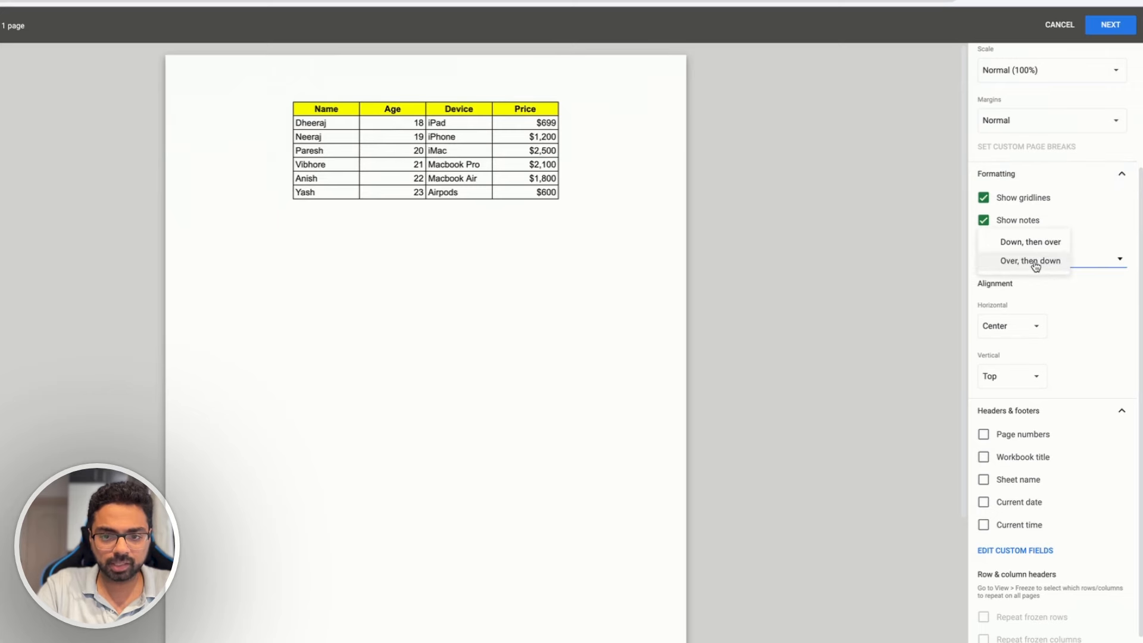
pyautogui.click(1028, 197)
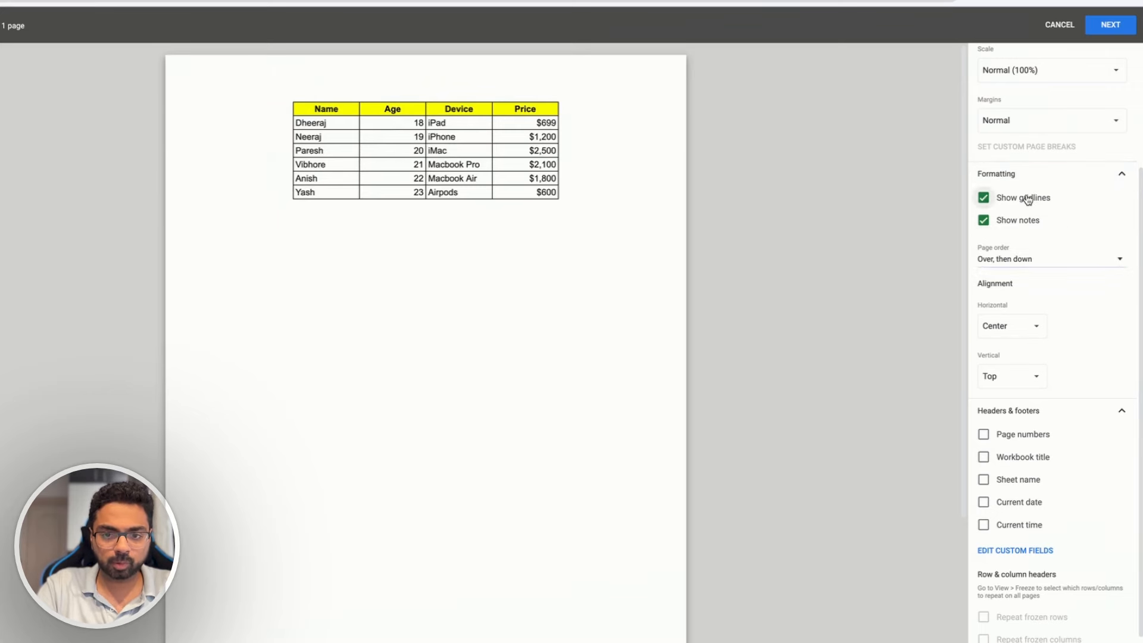
pyautogui.click(1028, 197)
pyautogui.click(1019, 221)
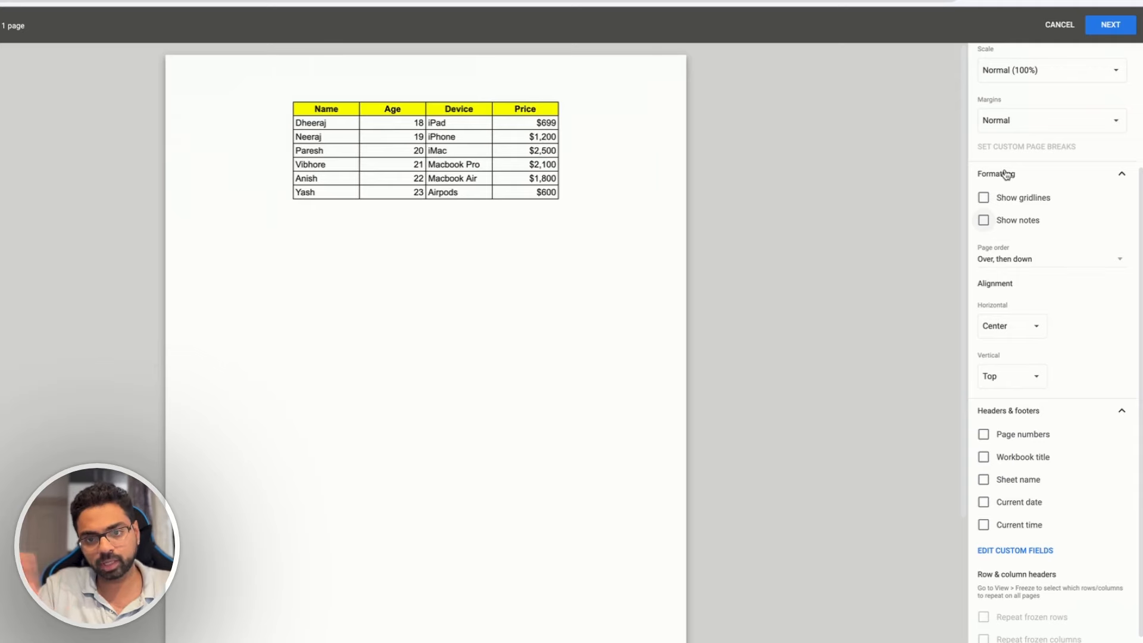
# Step: Try Left horizontal alignment for the printed table and return it to Center
pyautogui.scroll(-1, 1025, 242)
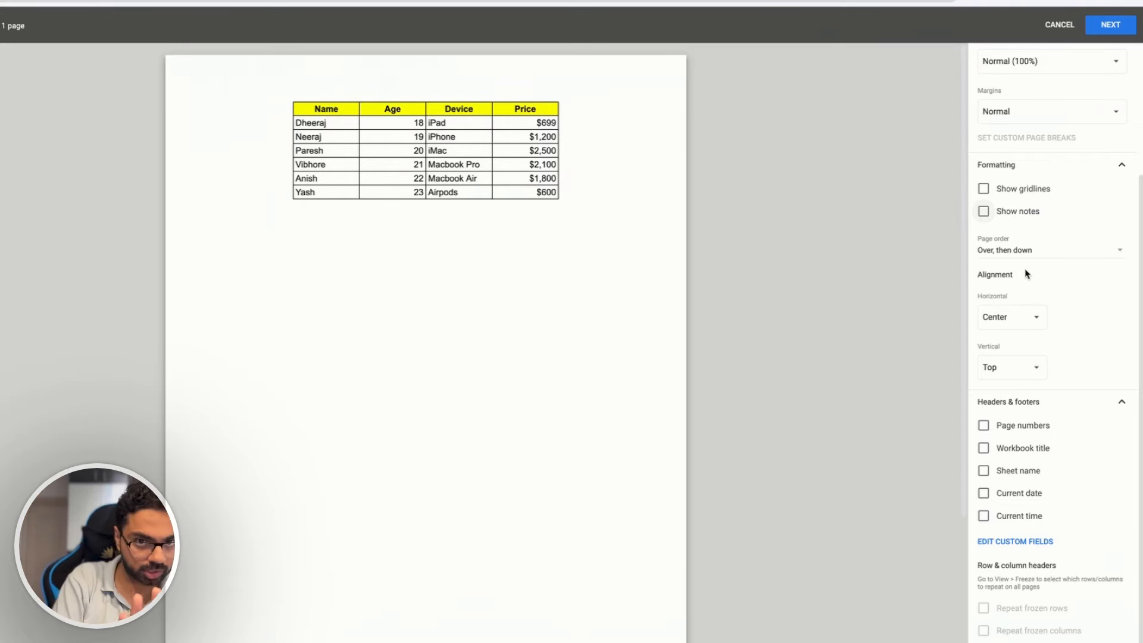
pyautogui.click(1012, 326)
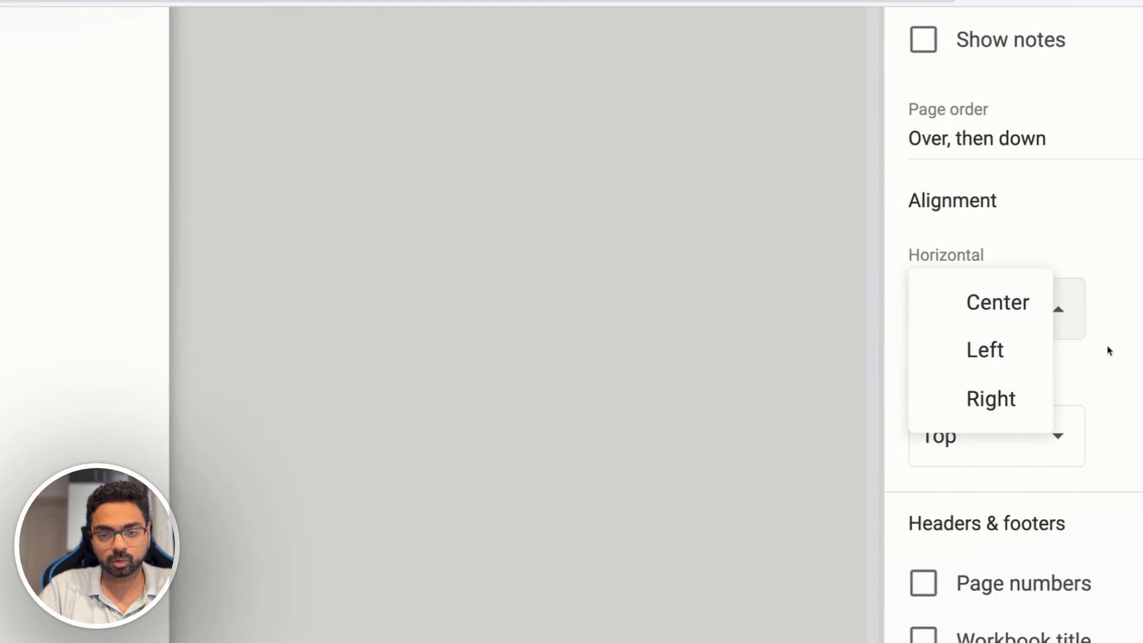
pyautogui.click(1022, 305)
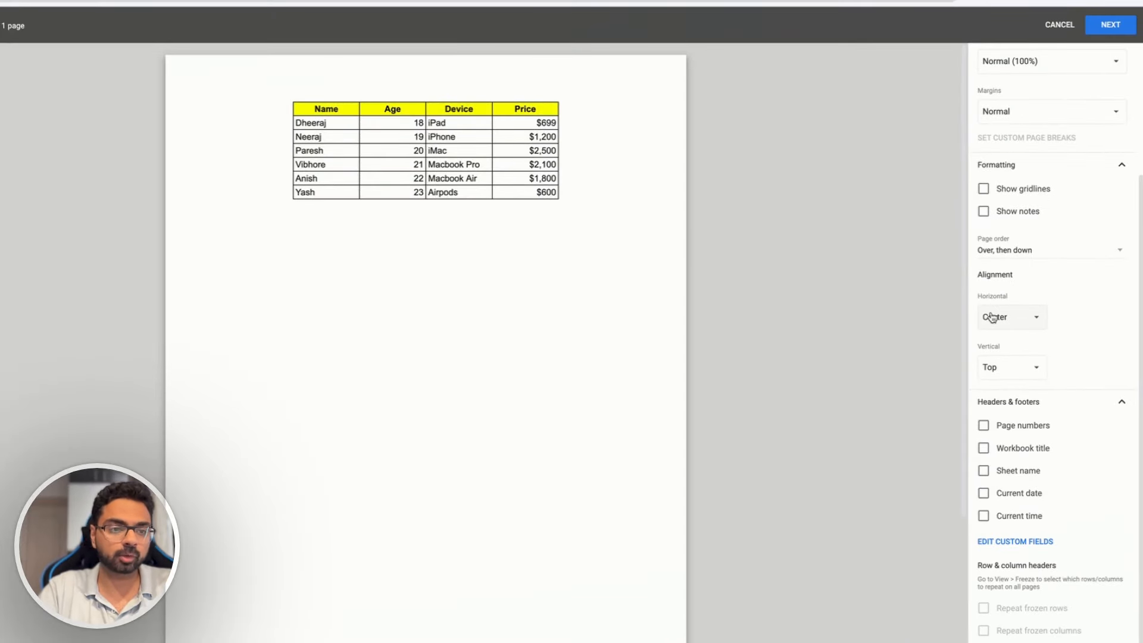
pyautogui.click(991, 316)
pyautogui.click(1005, 337)
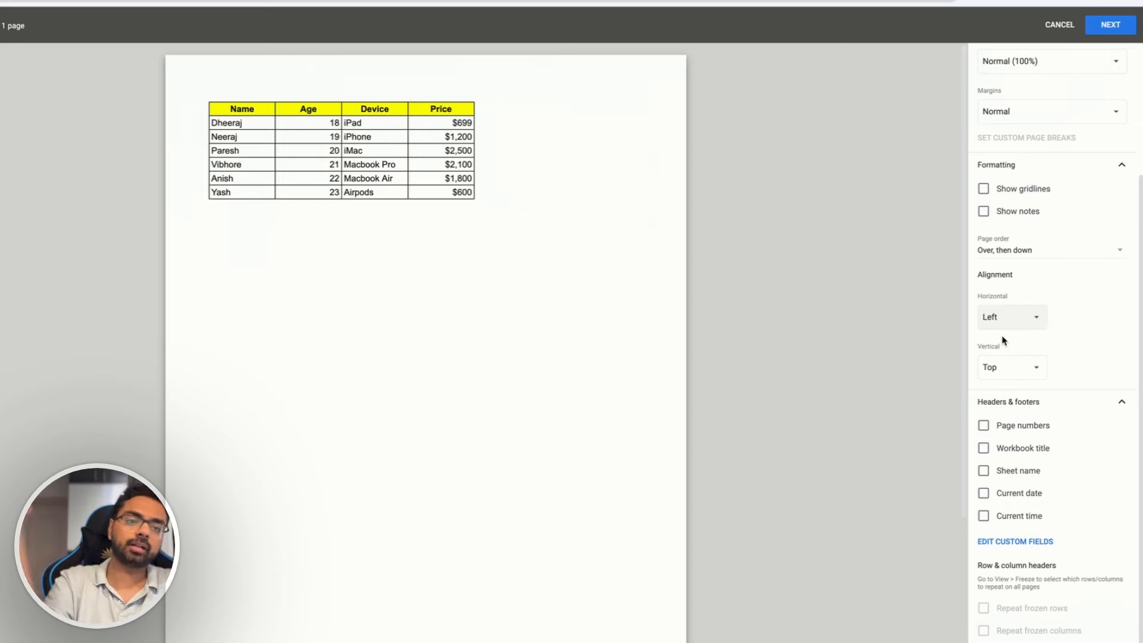
pyautogui.click(1006, 325)
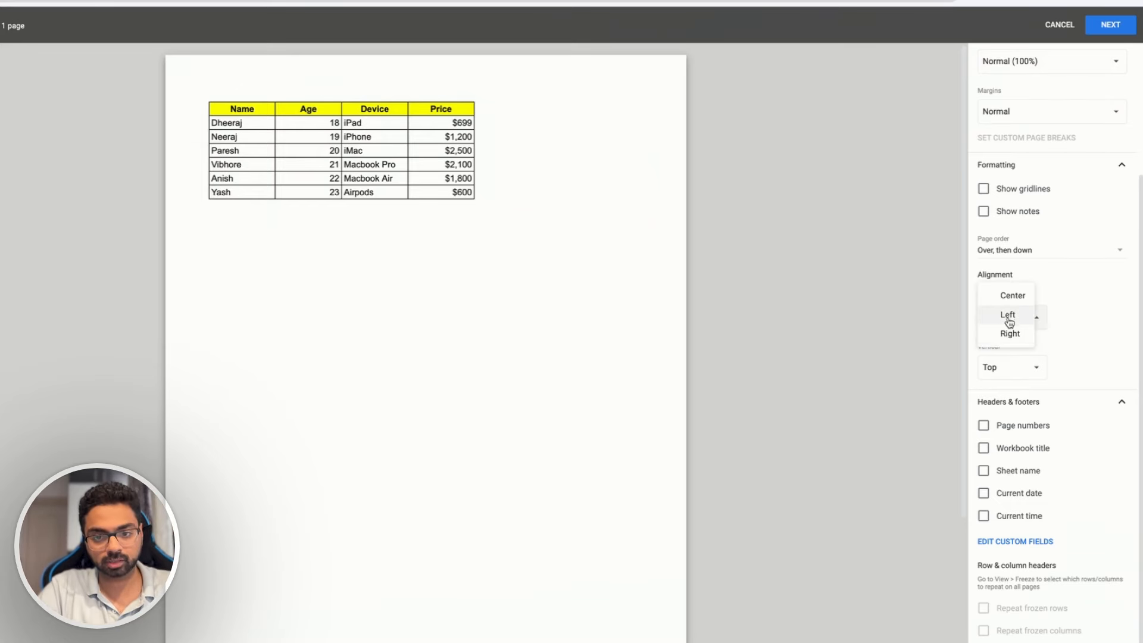
pyautogui.click(1008, 316)
pyautogui.click(1008, 315)
pyautogui.click(1010, 296)
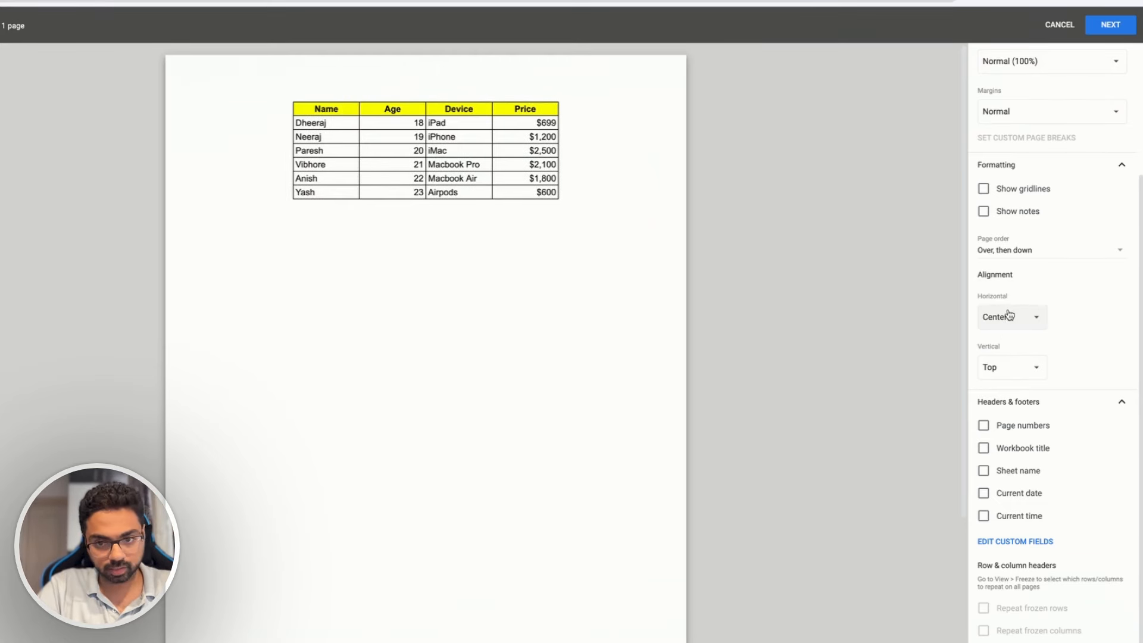
# Step: Try Right horizontal alignment for the printed table and set it back to Center
pyautogui.click(1008, 315)
pyautogui.click(1010, 357)
pyautogui.click(1012, 316)
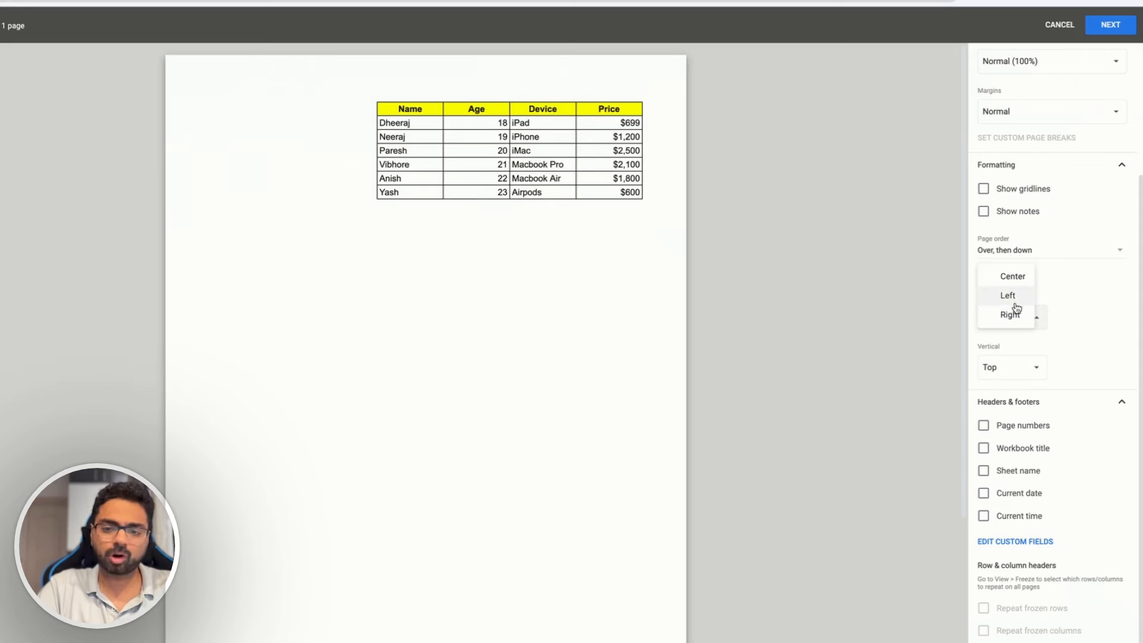
pyautogui.click(1018, 278)
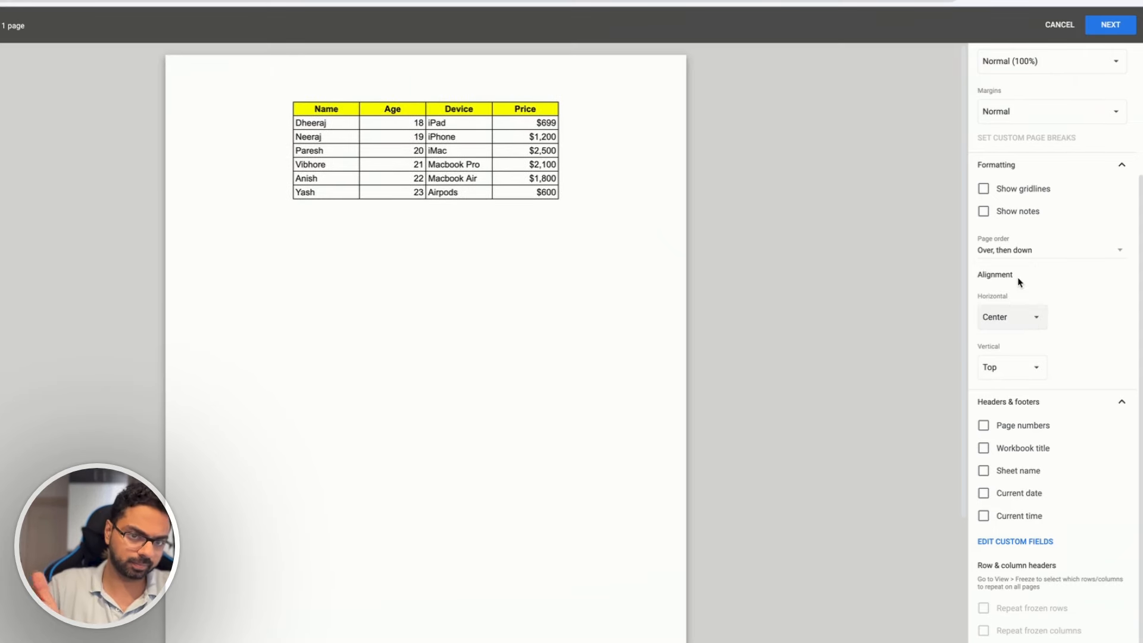
# Step: Try Bottom and Center vertical alignment for the printed table and return it to Top
pyautogui.click(1008, 374)
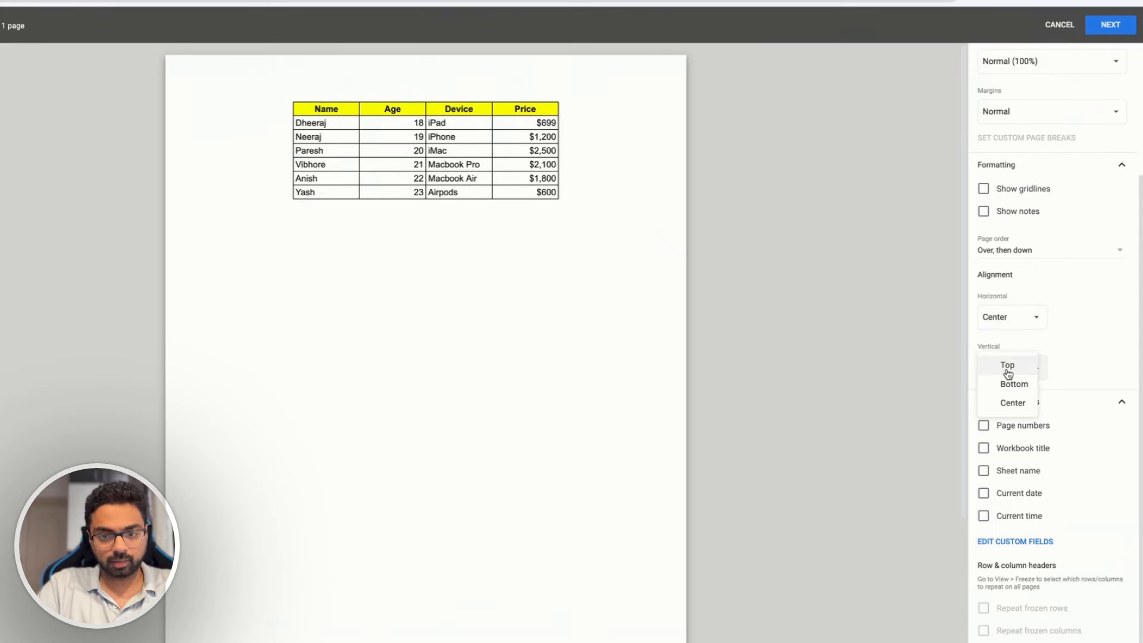
pyautogui.click(1012, 385)
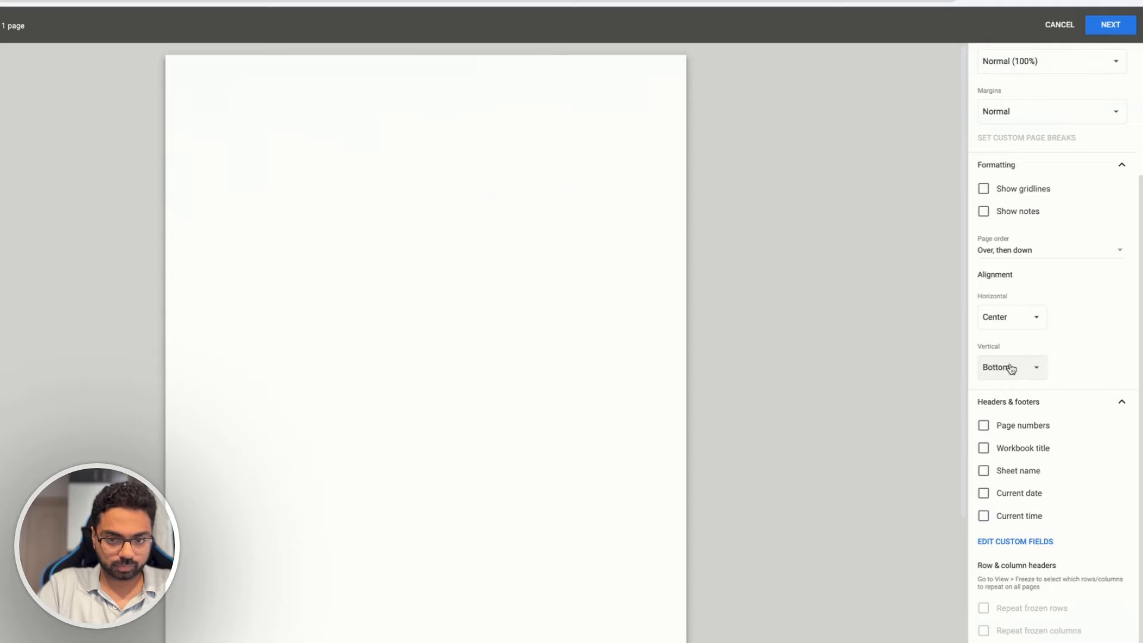
pyautogui.click(1024, 367)
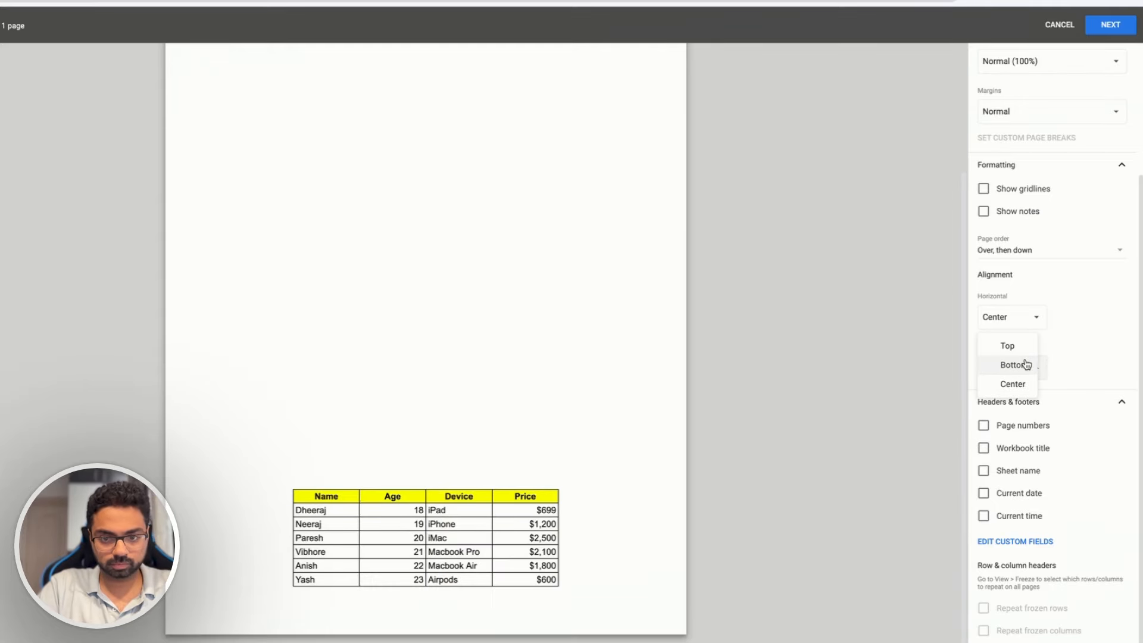
pyautogui.click(1023, 387)
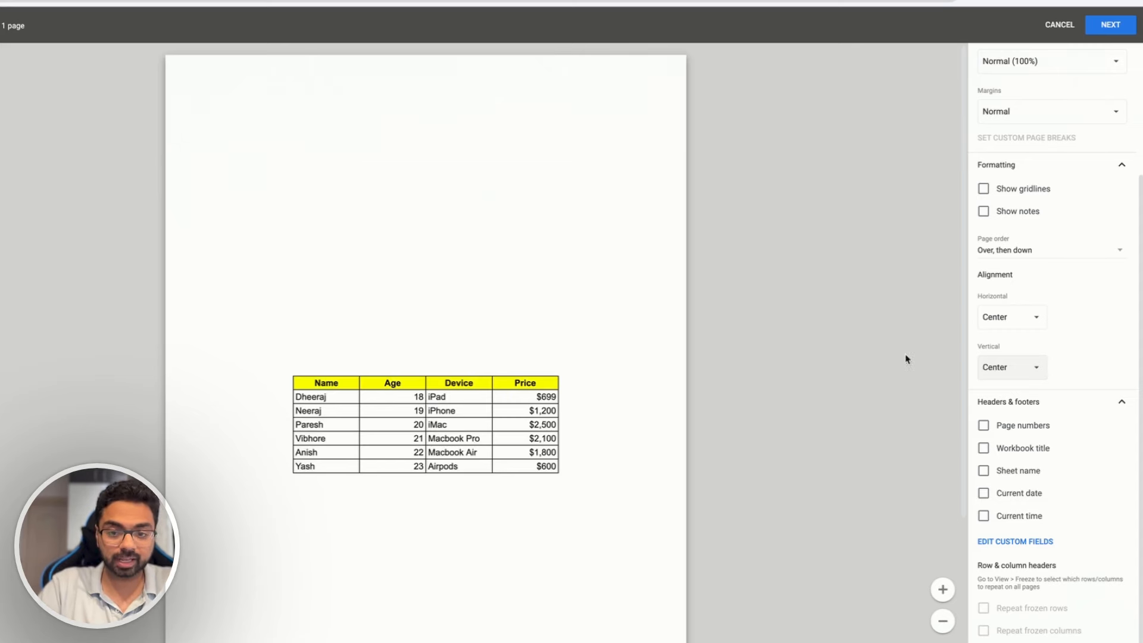
pyautogui.click(1006, 368)
pyautogui.click(1007, 327)
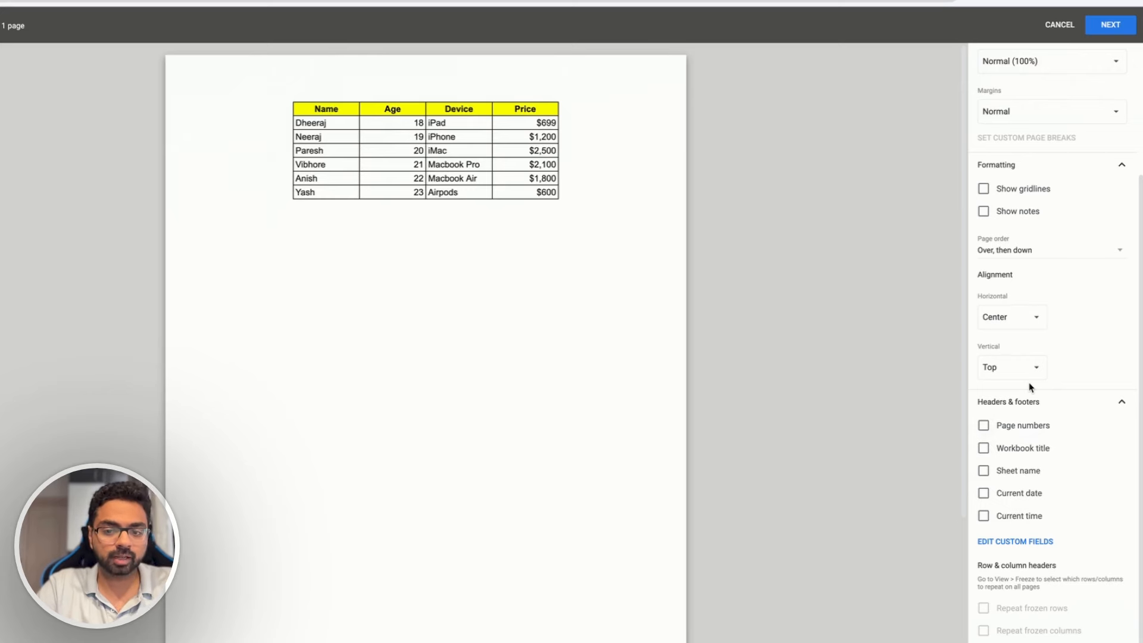
# Step: Turn on page numbers, workbook title, sheet name, current date and current time in the printout's headers and footers
pyautogui.click(1031, 427)
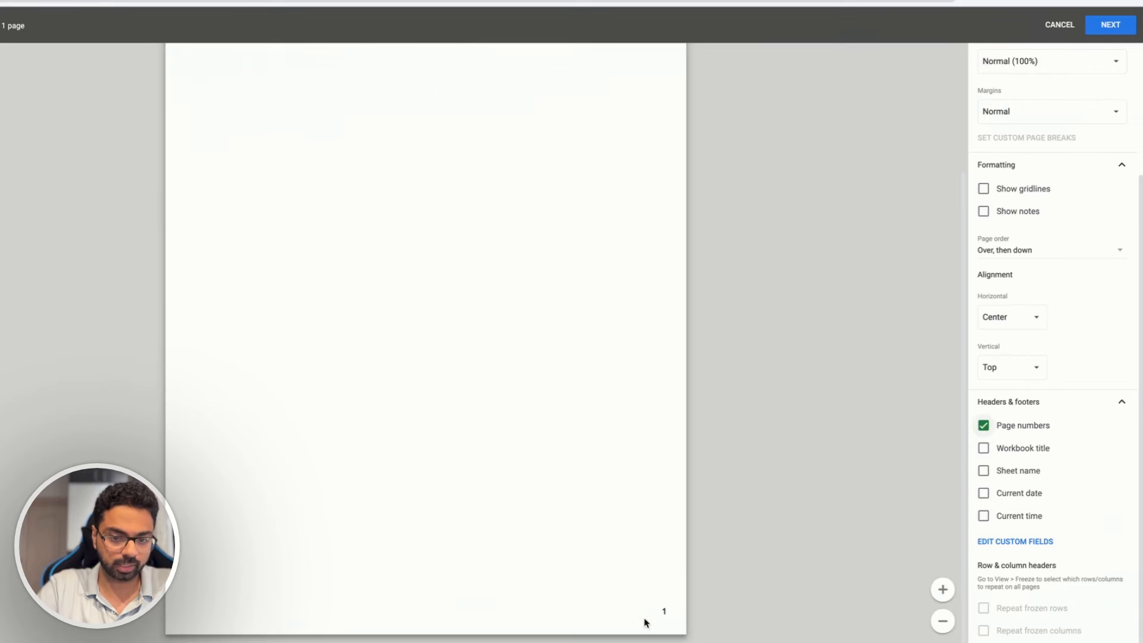
pyautogui.click(983, 451)
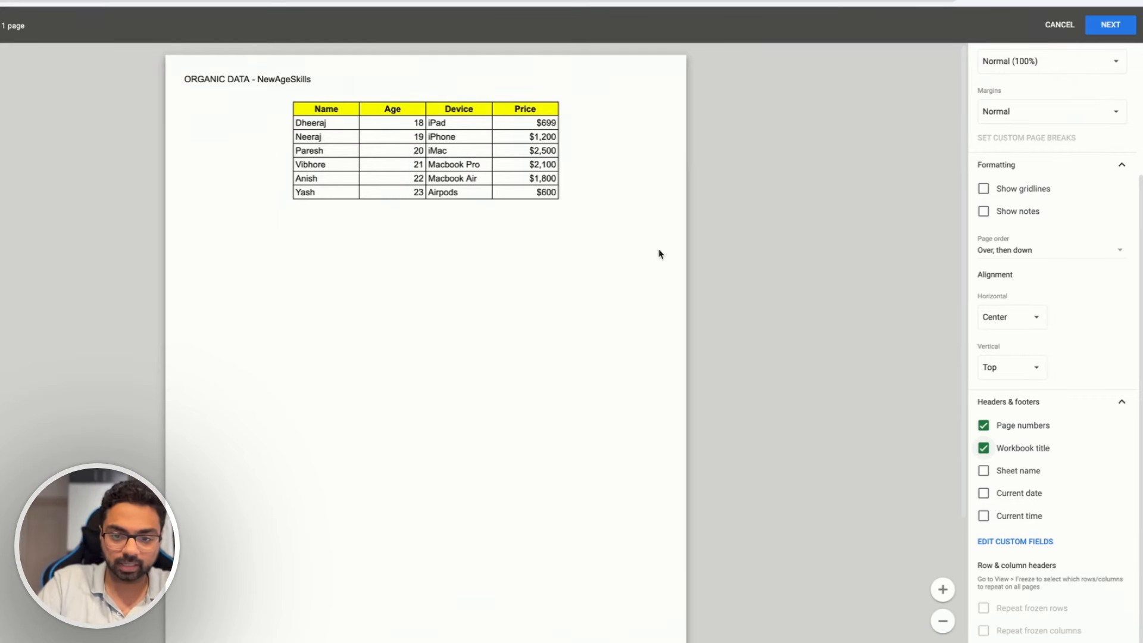
pyautogui.click(1000, 475)
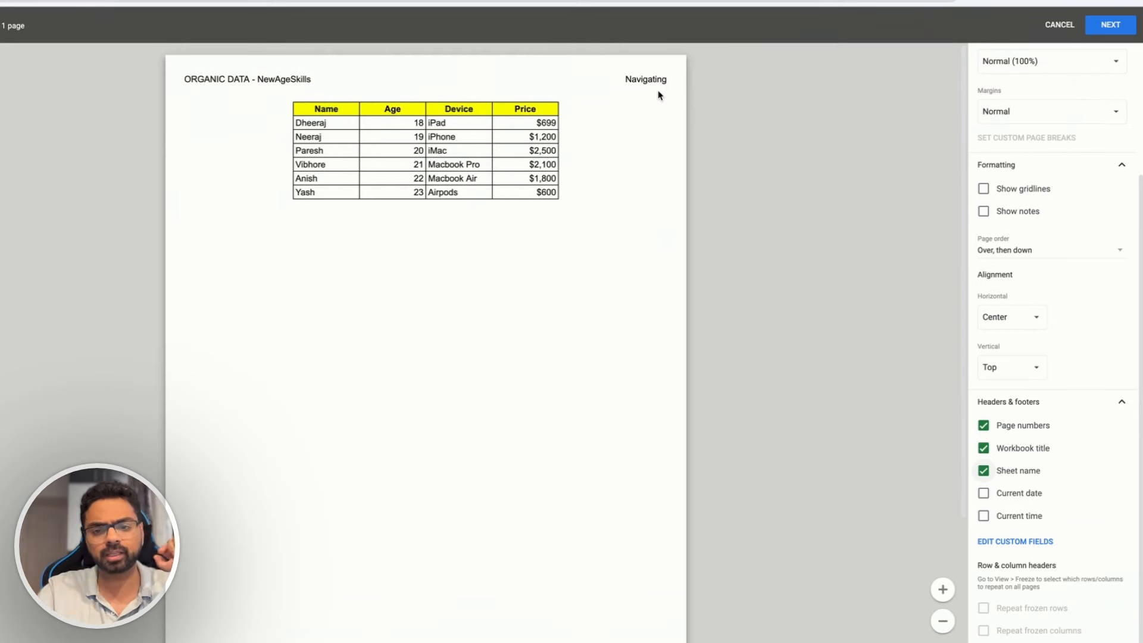
pyautogui.click(993, 491)
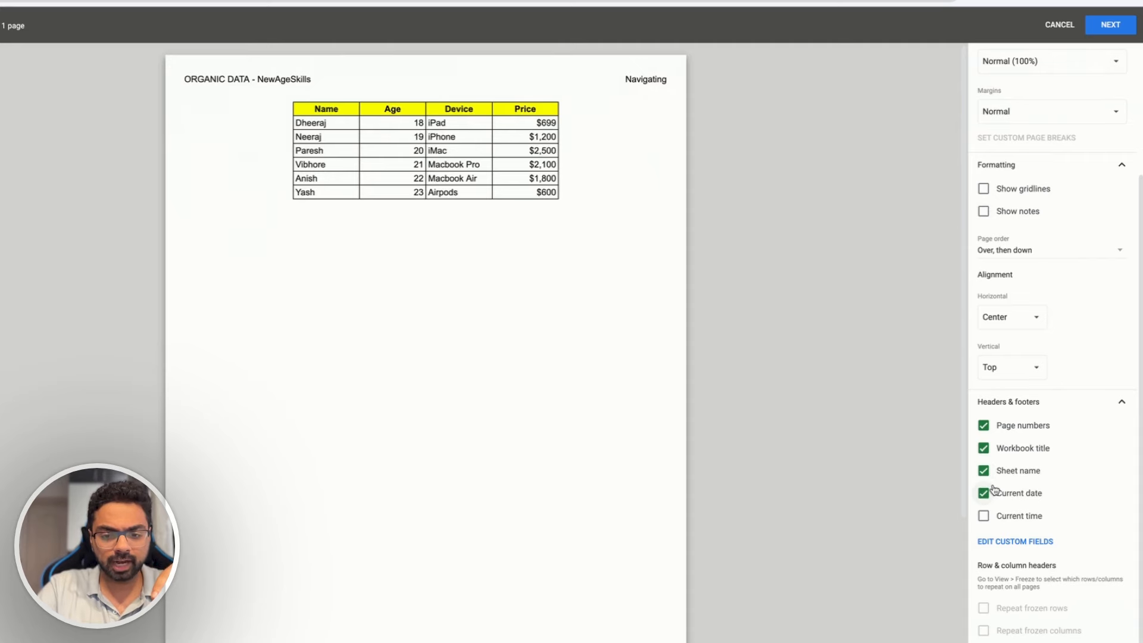
pyautogui.scroll(-2, 553, 323)
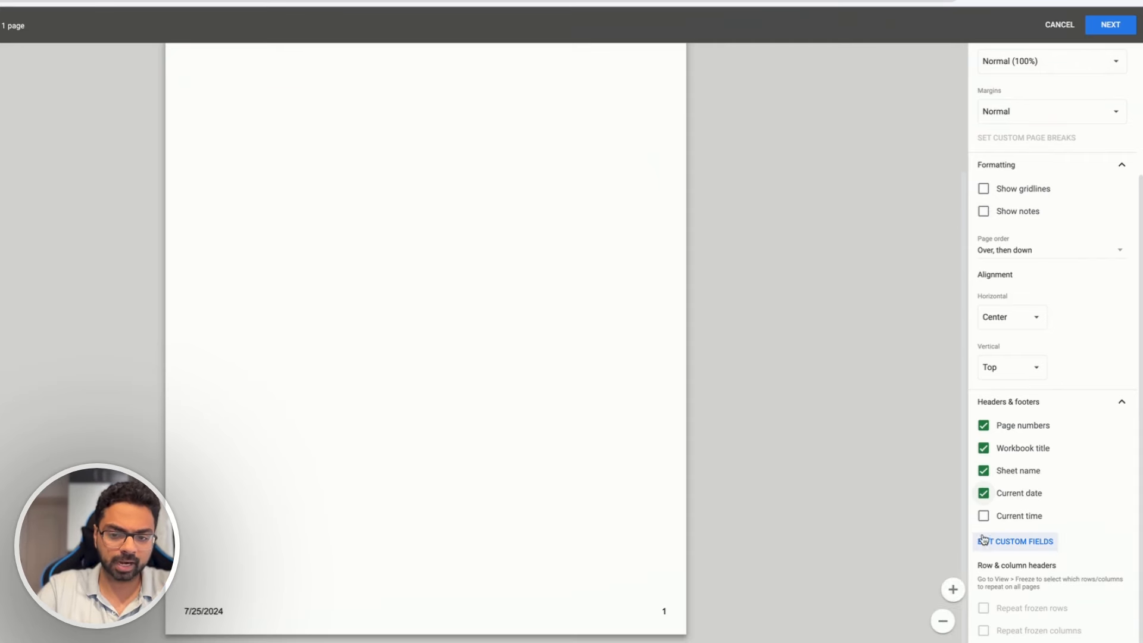
pyautogui.click(985, 517)
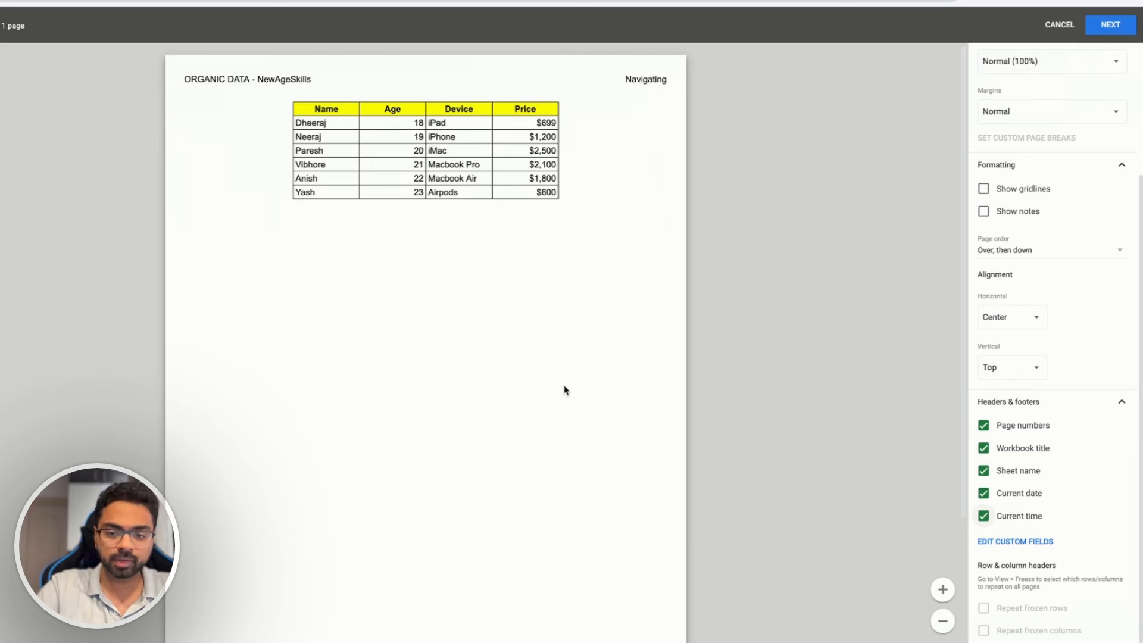
# Step: Turn off all five header and footer fields: current date, current time, sheet name, workbook title and page numbers
pyautogui.click(1039, 494)
pyautogui.click(1031, 517)
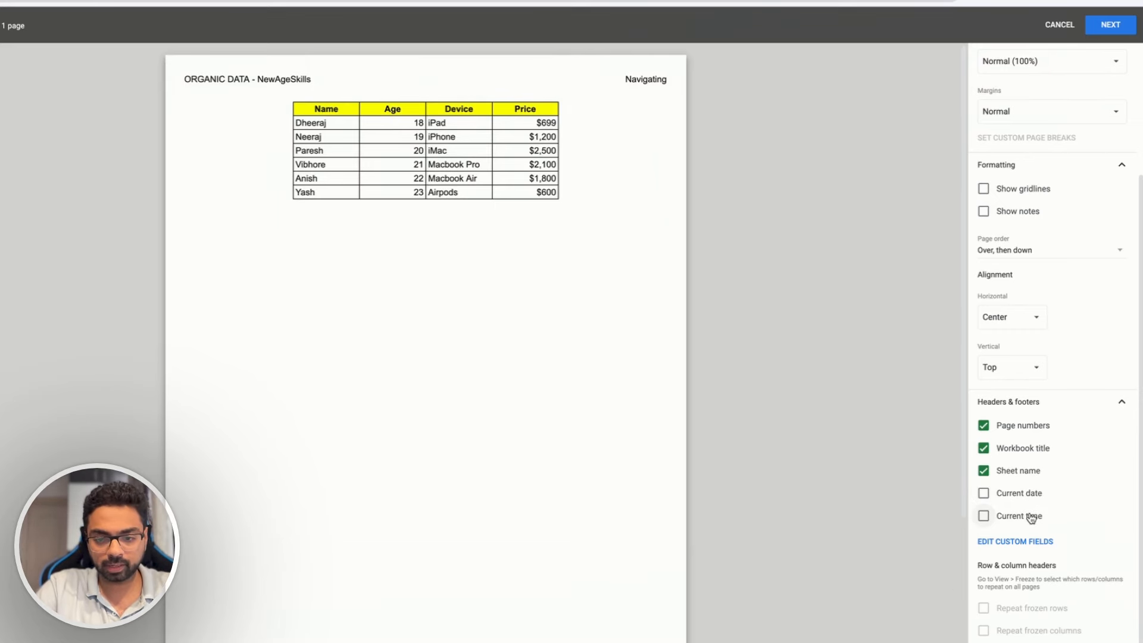
pyautogui.click(999, 470)
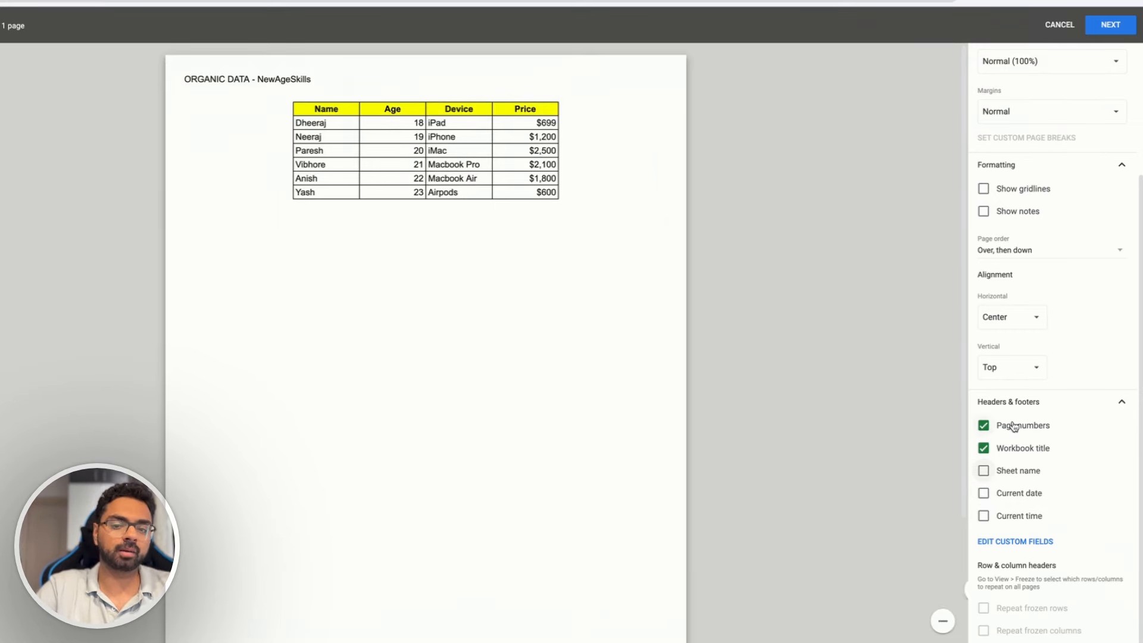
pyautogui.click(1001, 450)
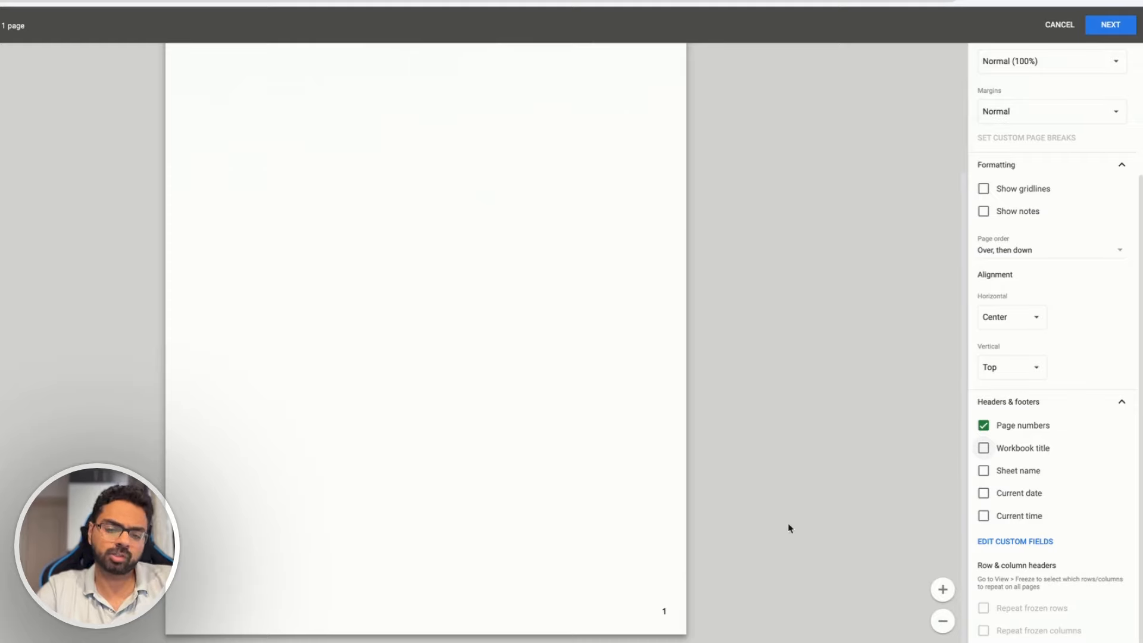
pyautogui.click(1004, 429)
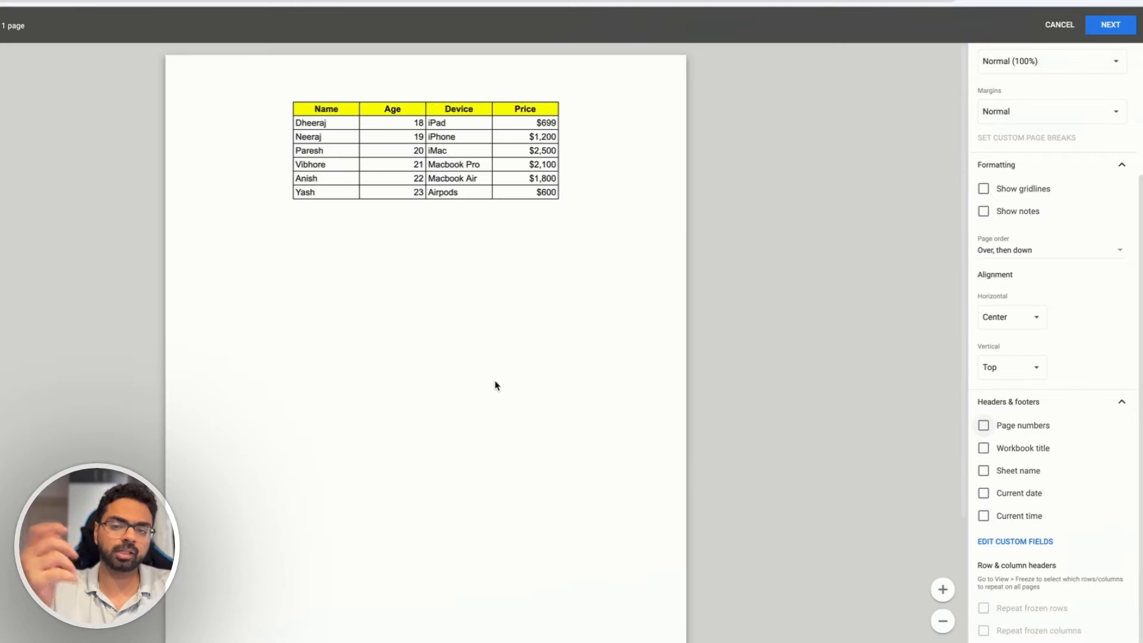
# Step: Proceed to the browser's print dialog and choose the HP Deskjet 3540 printer as the destination
pyautogui.click(1108, 27)
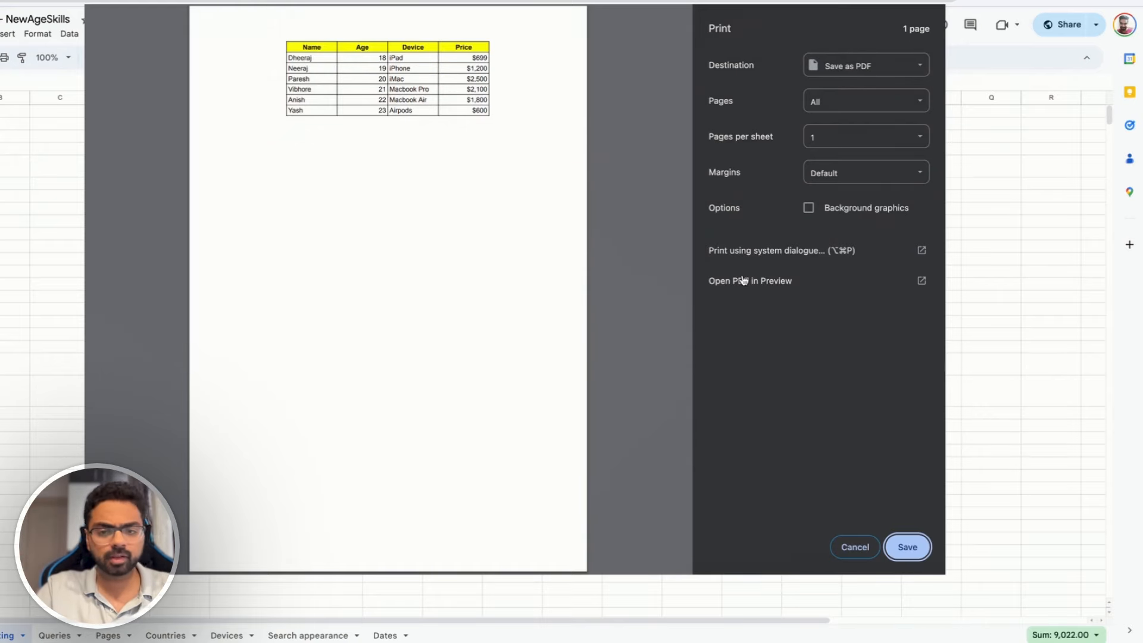
pyautogui.click(893, 63)
pyautogui.click(880, 84)
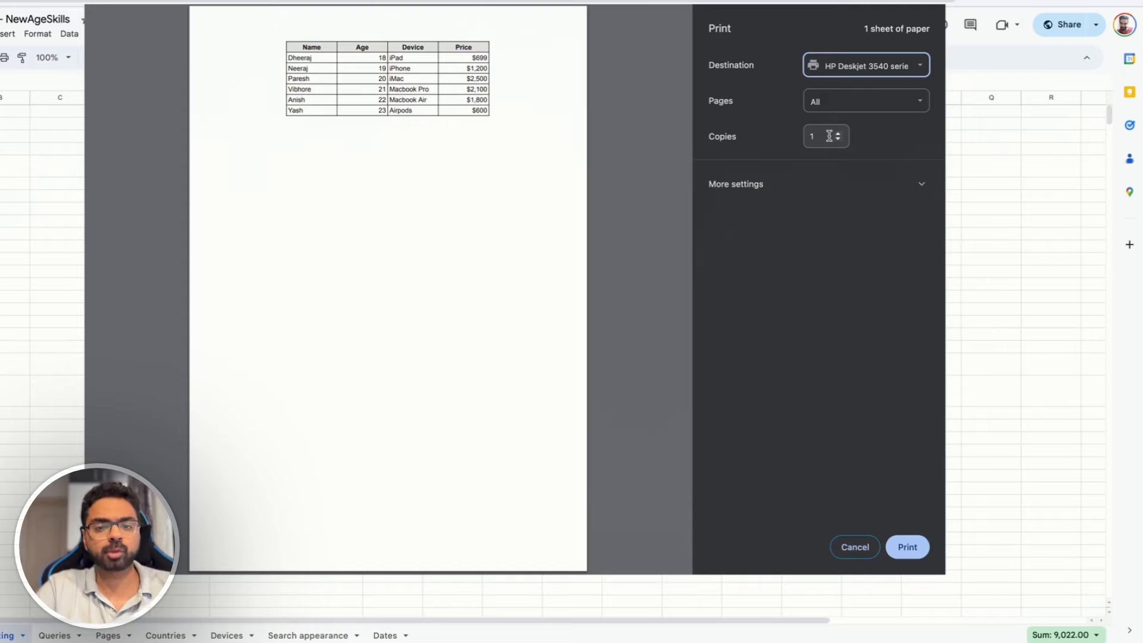
# Step: Look at the page-range options for the printout in the print dialog
pyautogui.click(837, 111)
pyautogui.click(811, 232)
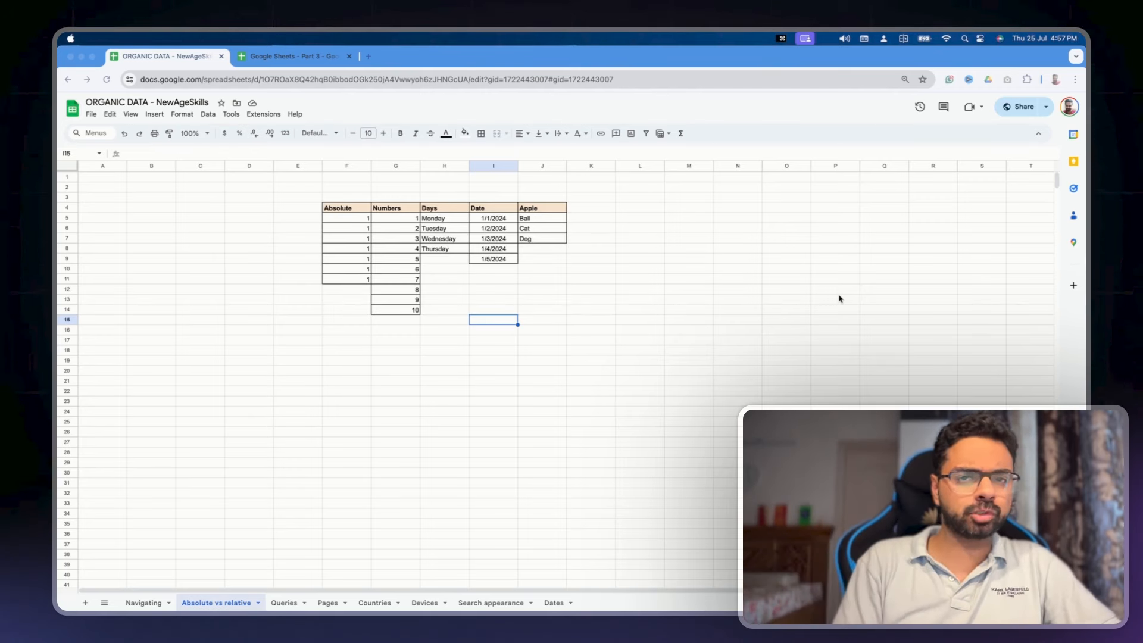
# Step: Enter the numbers 1, 2, 3 and 4 down cells F20:F23 of the Absolute vs relative sheet
pyautogui.click(331, 372)
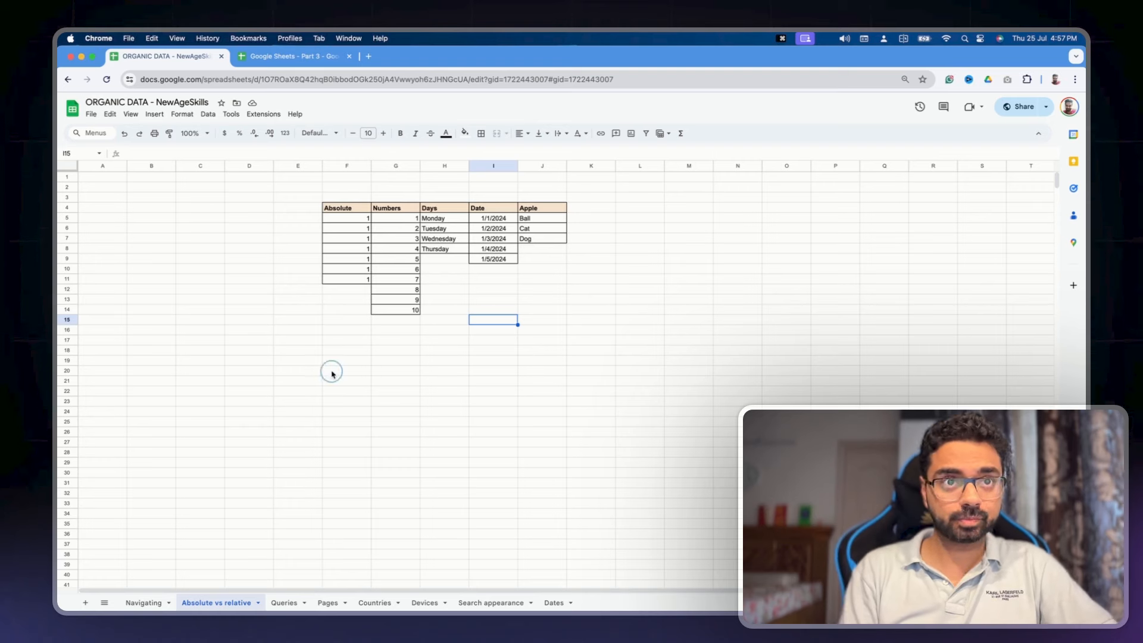
pyautogui.write('1')
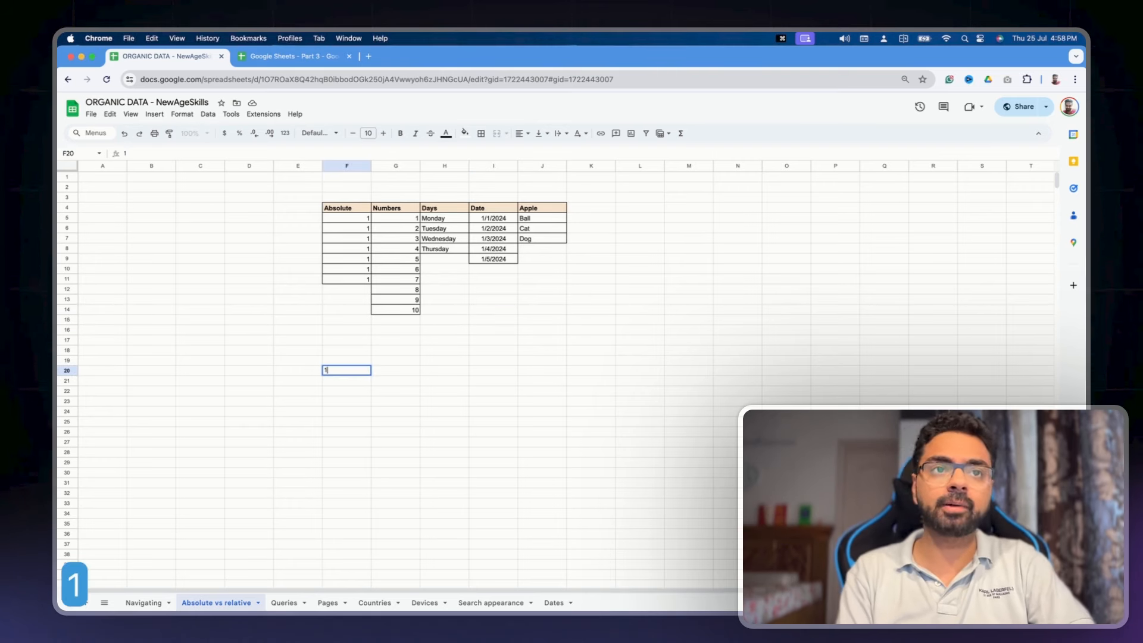
pyautogui.press('Return')
pyautogui.write('2')
pyautogui.press('Return')
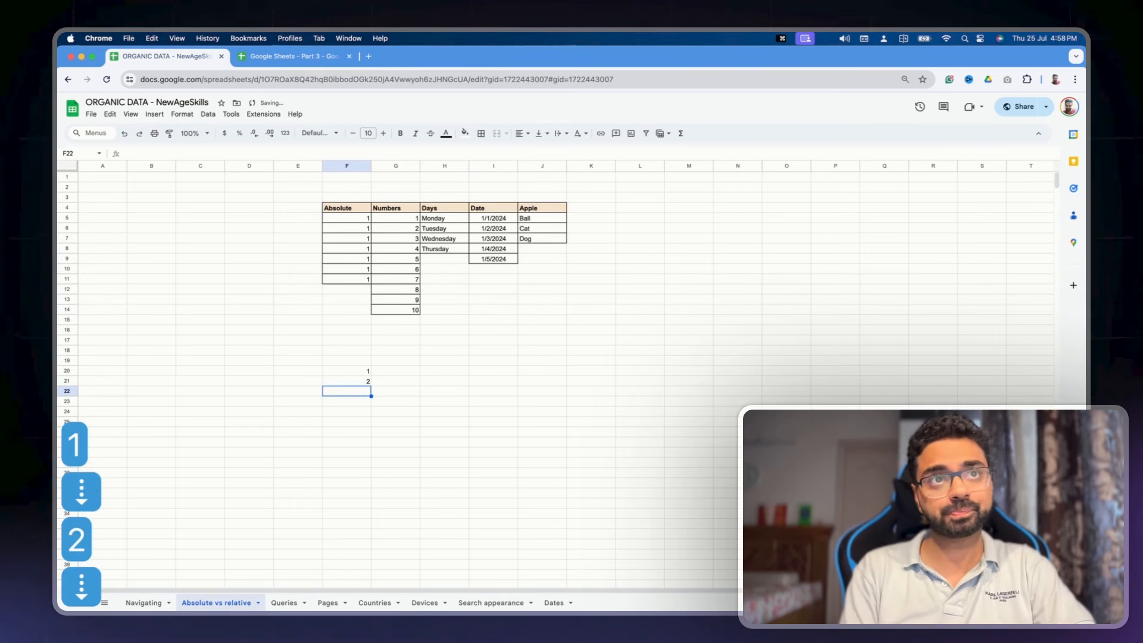
pyautogui.write('3')
pyautogui.press('Return')
pyautogui.write('4')
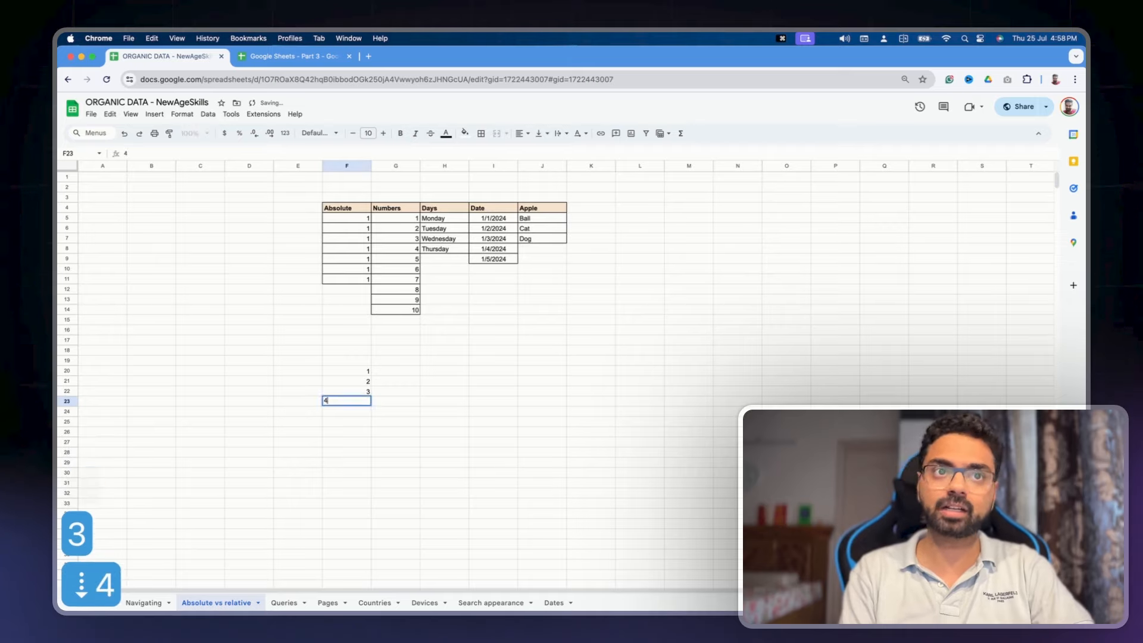
pyautogui.press('Return')
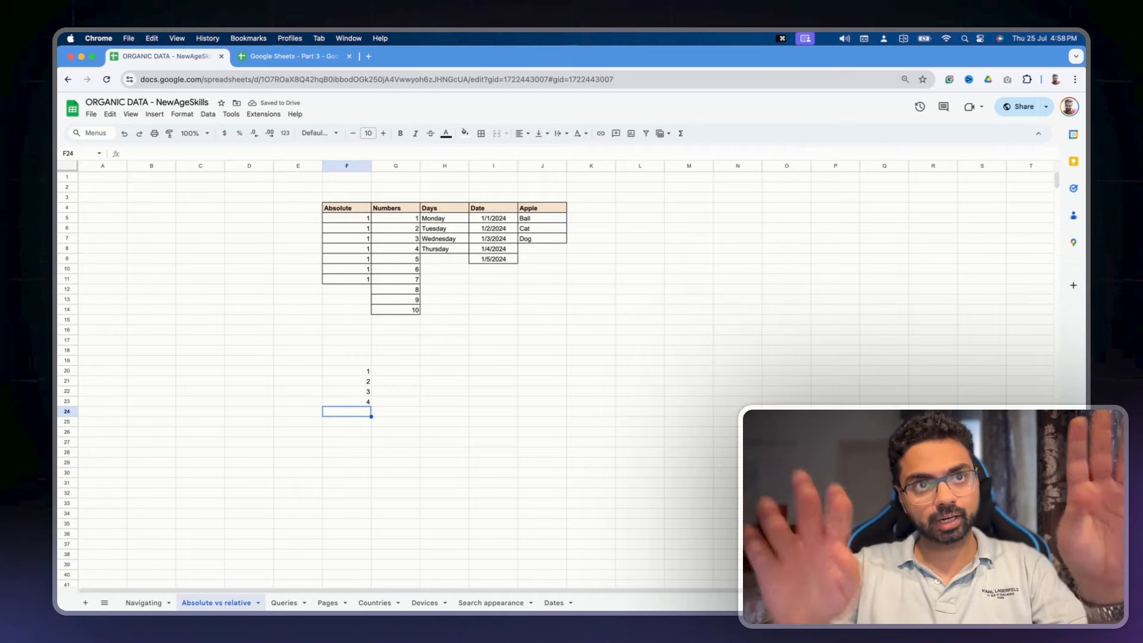
# Step: Move back through the numbers in F20:F23 and clear all four cells one by one
pyautogui.press('Up')
pyautogui.press('Up')
pyautogui.press('Up')
pyautogui.press('Up')
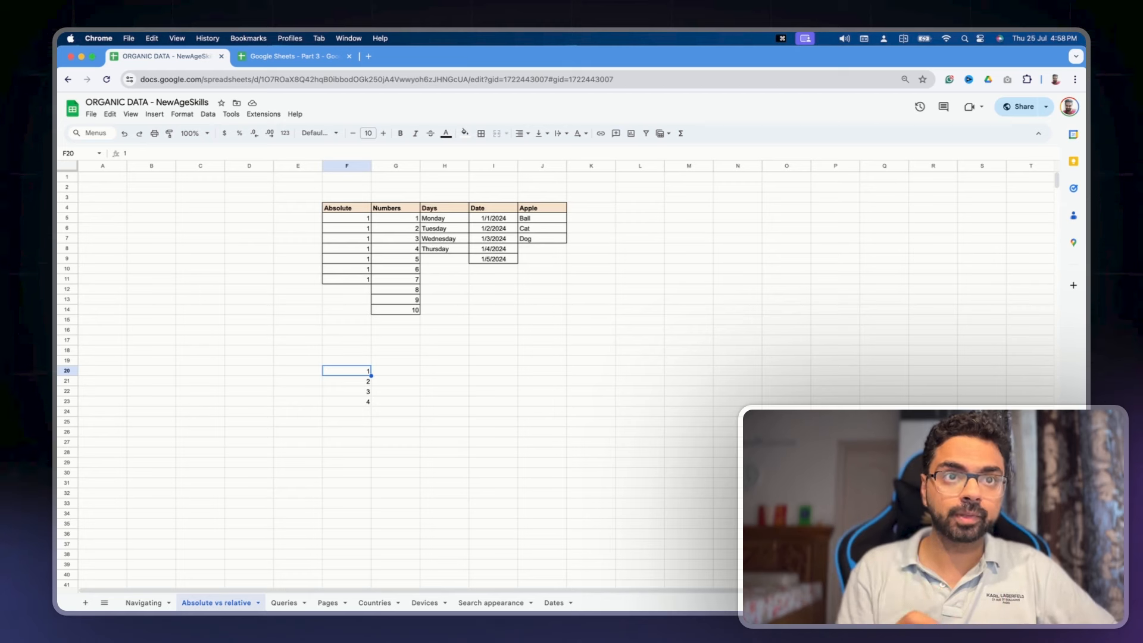
pyautogui.press('Down')
pyautogui.press('Down')
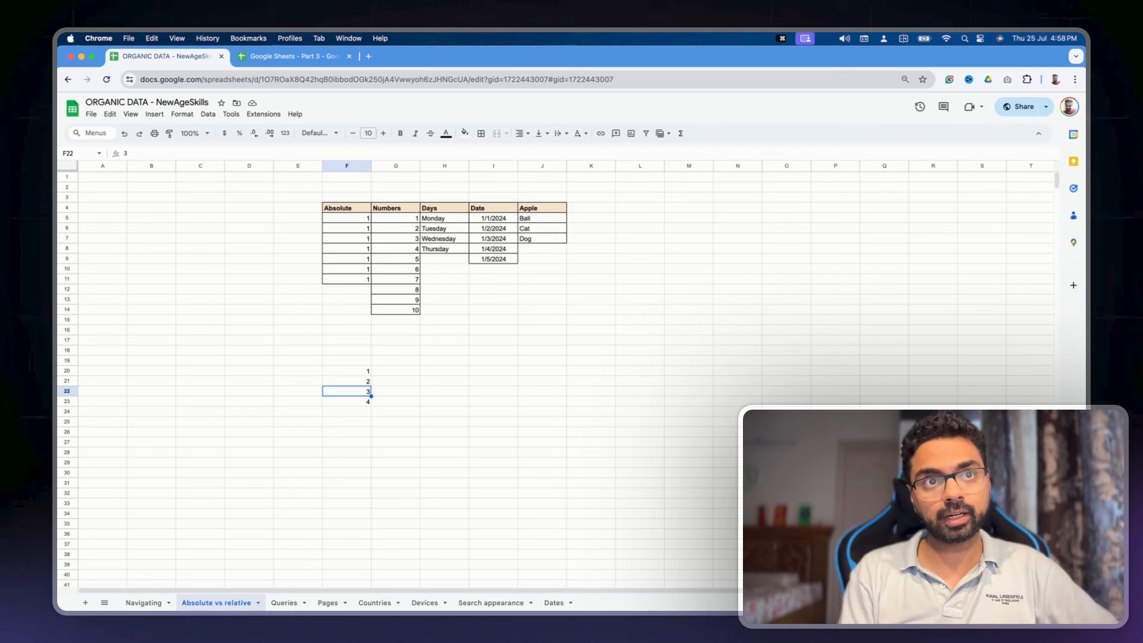
pyautogui.press('Up')
pyautogui.press('Up')
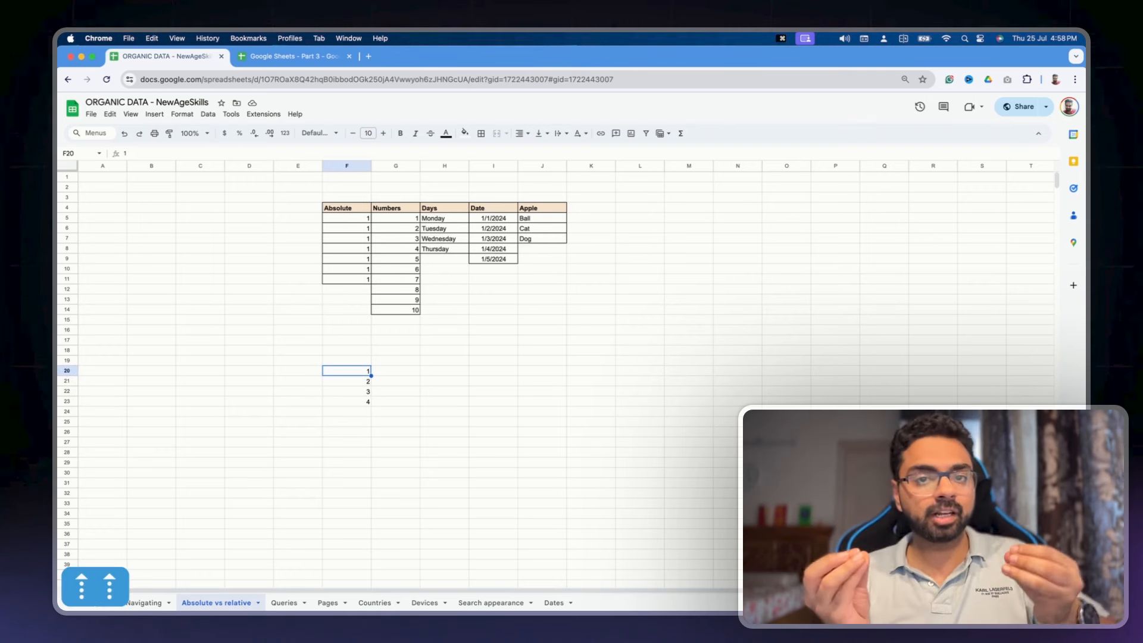
pyautogui.press('BackSpace')
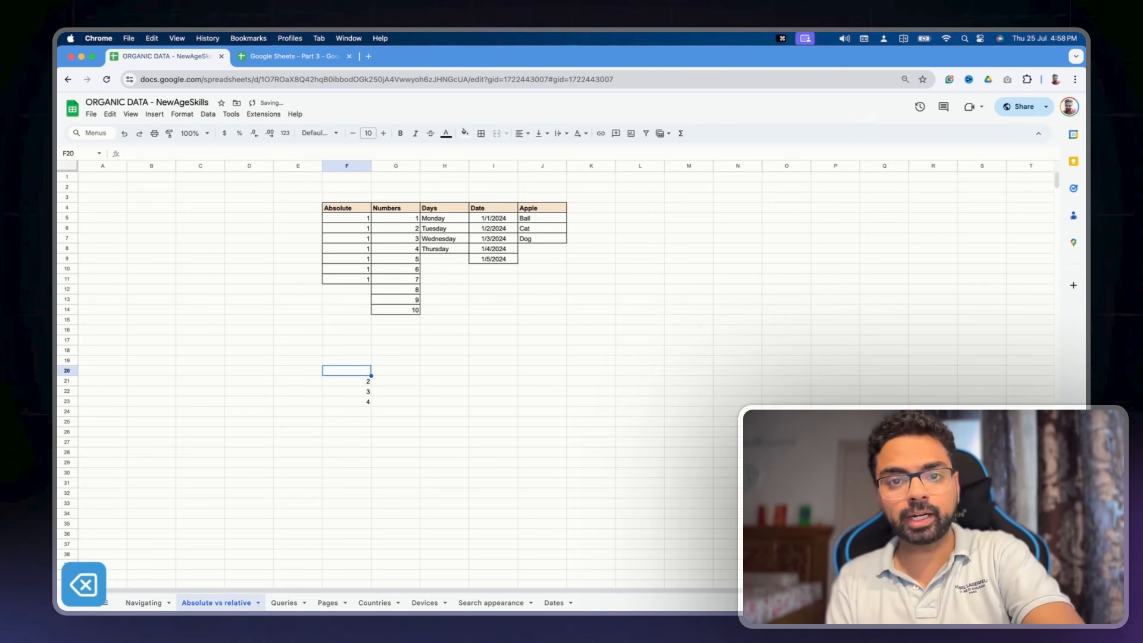
pyautogui.press('Down')
pyautogui.press('BackSpace')
pyautogui.press('Down')
pyautogui.press('BackSpace')
pyautogui.press('Down')
pyautogui.press('BackSpace')
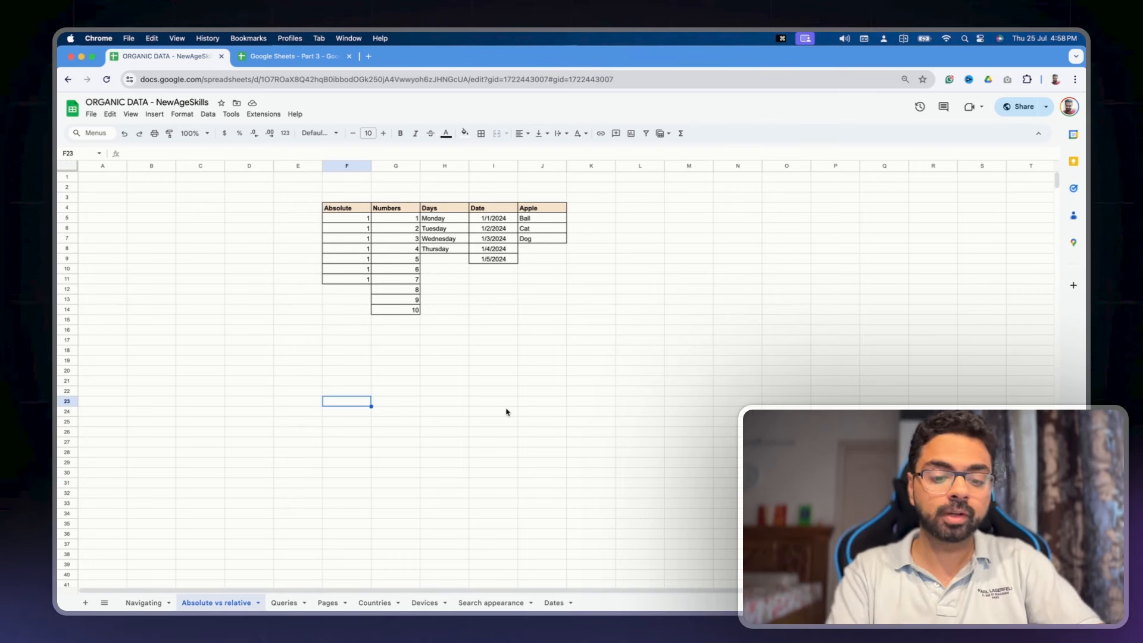
# Step: Enter the word MANIPULATE in cell F23
pyautogui.write('MANIPULATE')
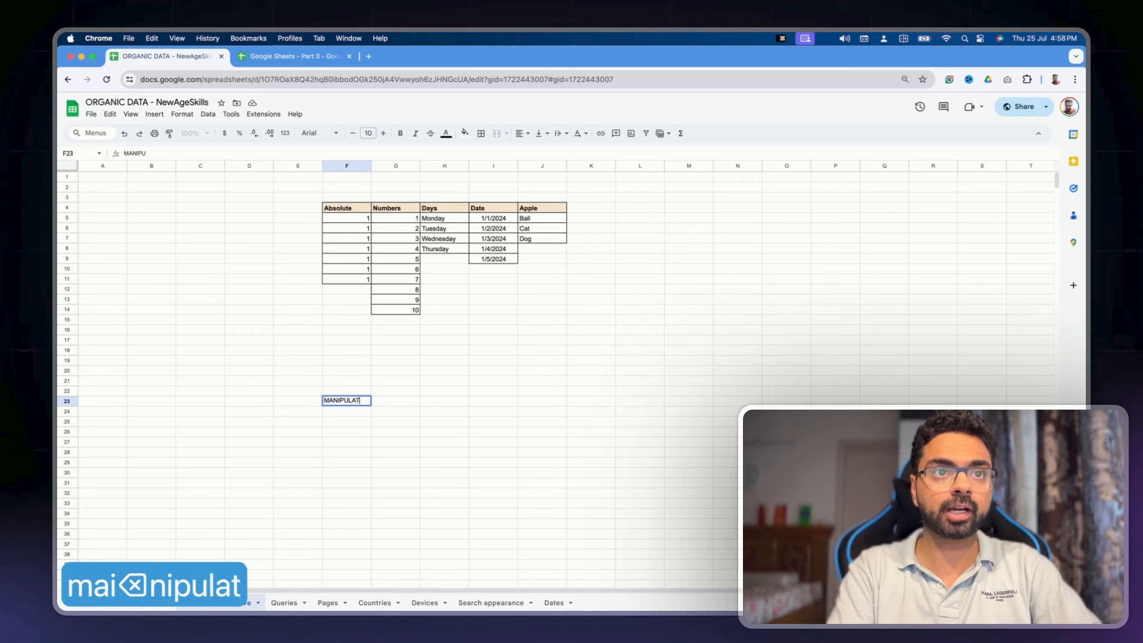
pyautogui.press('Return')
pyautogui.press('Up')
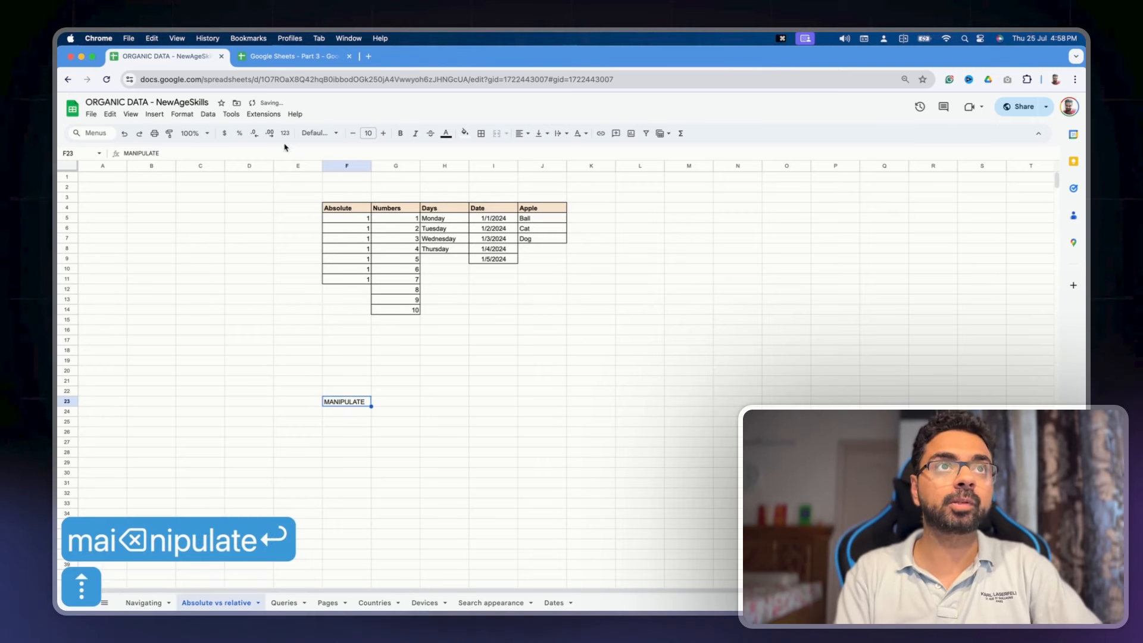
# Step: Format the MANIPULATE cell F23 with red text and a yellow fill
pyautogui.click(194, 133)
pyautogui.click(193, 213)
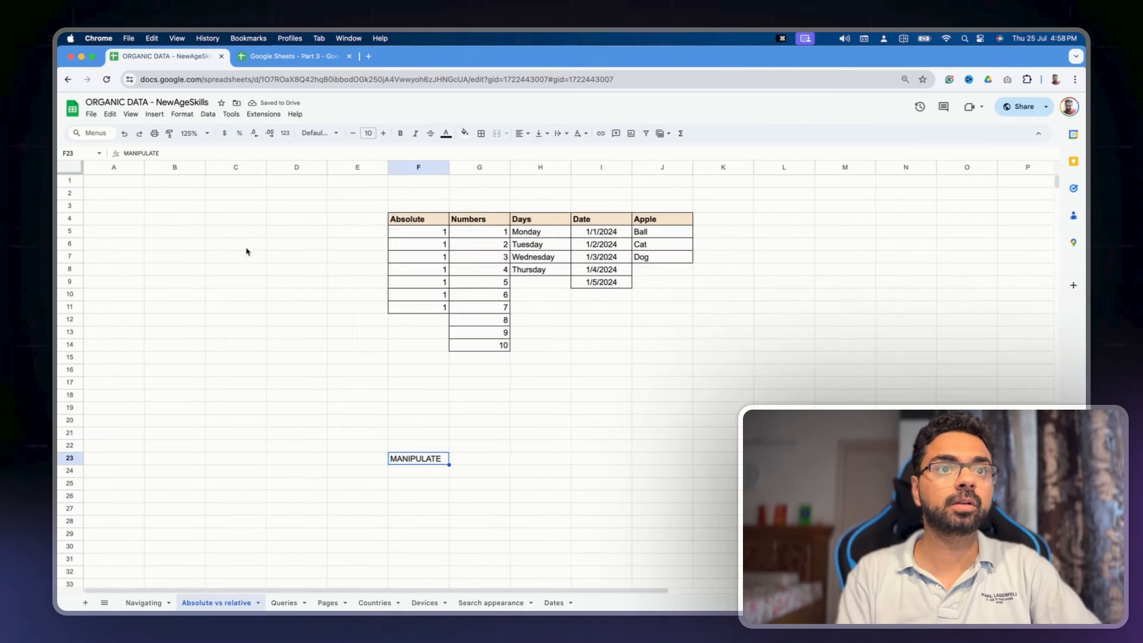
pyautogui.click(445, 133)
pyautogui.click(460, 177)
pyautogui.click(465, 133)
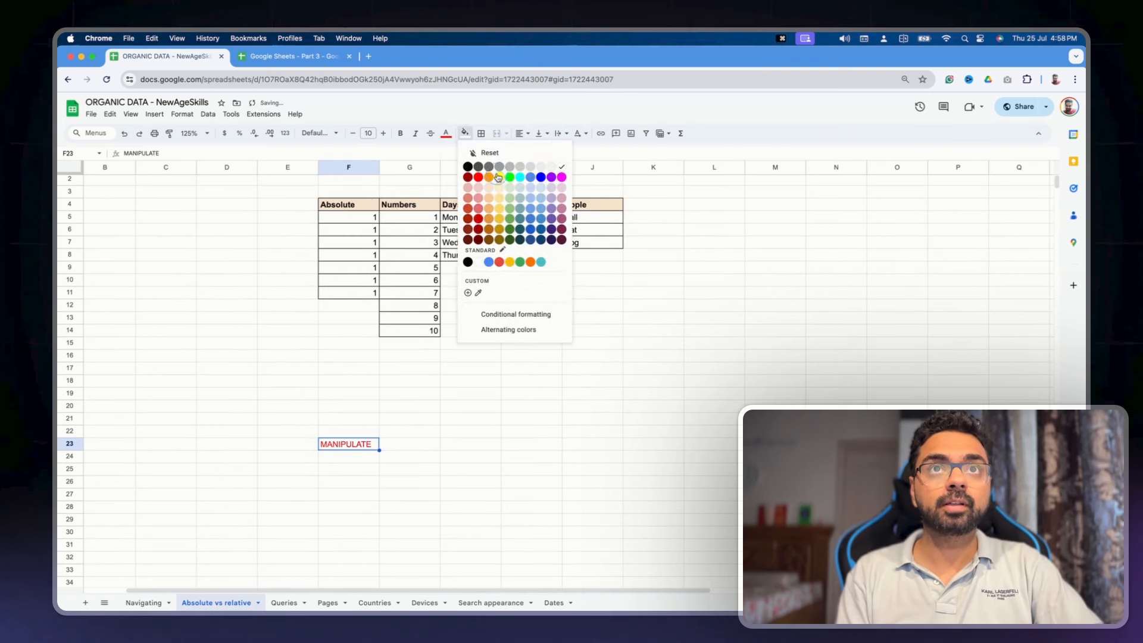
pyautogui.click(499, 176)
pyautogui.click(487, 409)
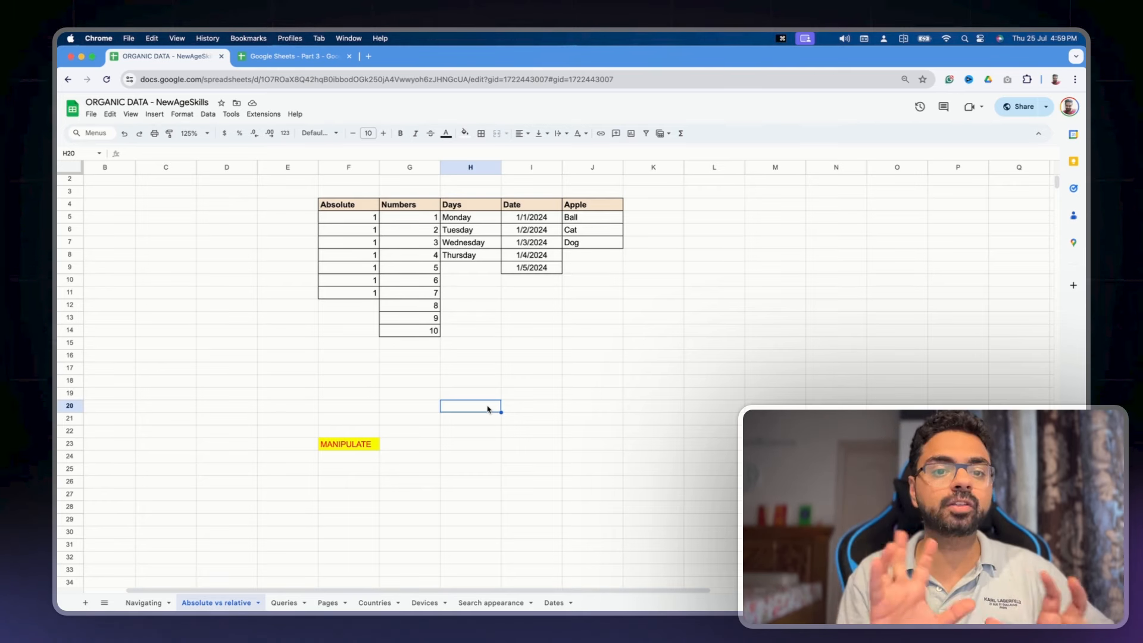
# Step: Enter the word AUTOFILL in cell F24, directly below MANIPULATE
pyautogui.click(346, 463)
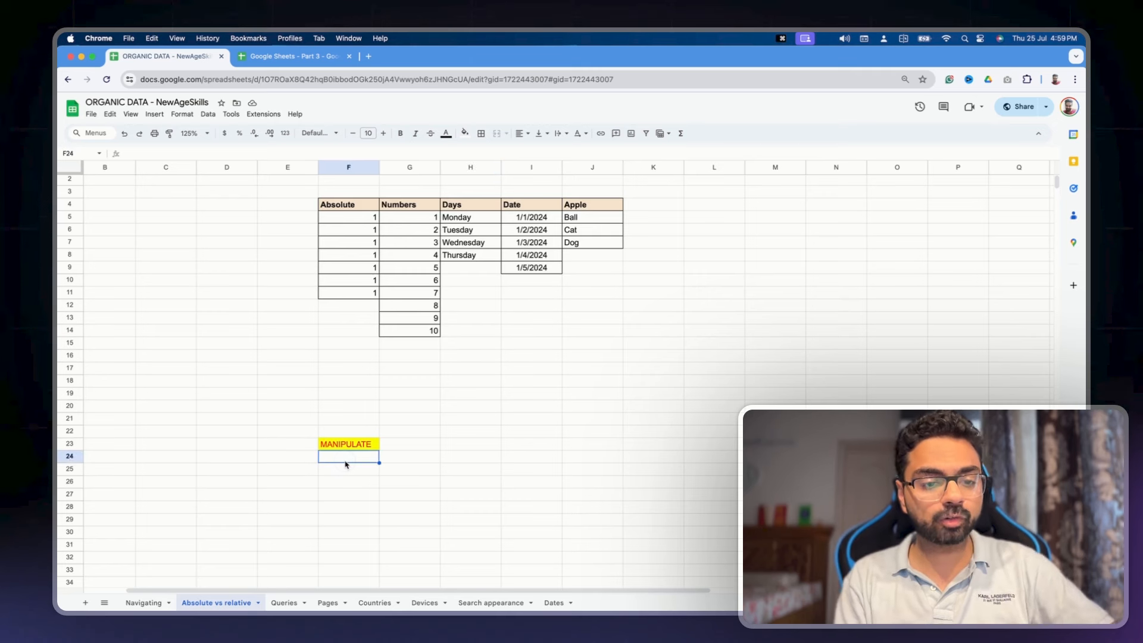
pyautogui.write('AUTOFULL')
pyautogui.press('BackSpace')
pyautogui.press('BackSpace')
pyautogui.press('BackSpace')
pyautogui.write('I')
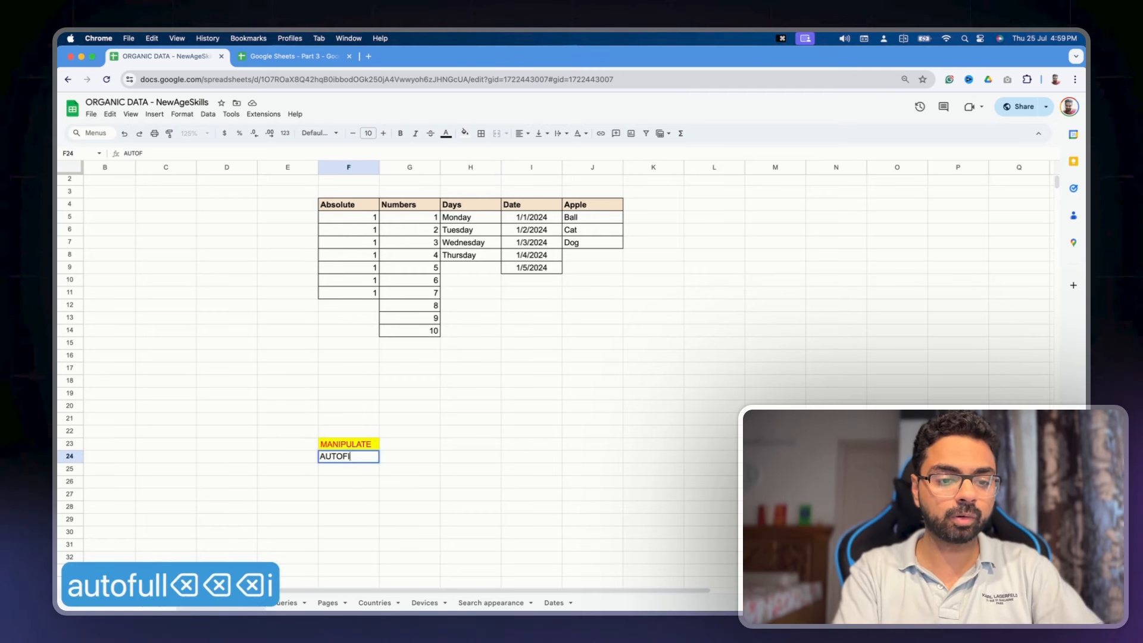
pyautogui.write('LL')
pyautogui.press('Return')
# Step: Make the AUTOFILL text in F24 bold and give the cell a green fill
pyautogui.press('Up')
pyautogui.press('super+b')
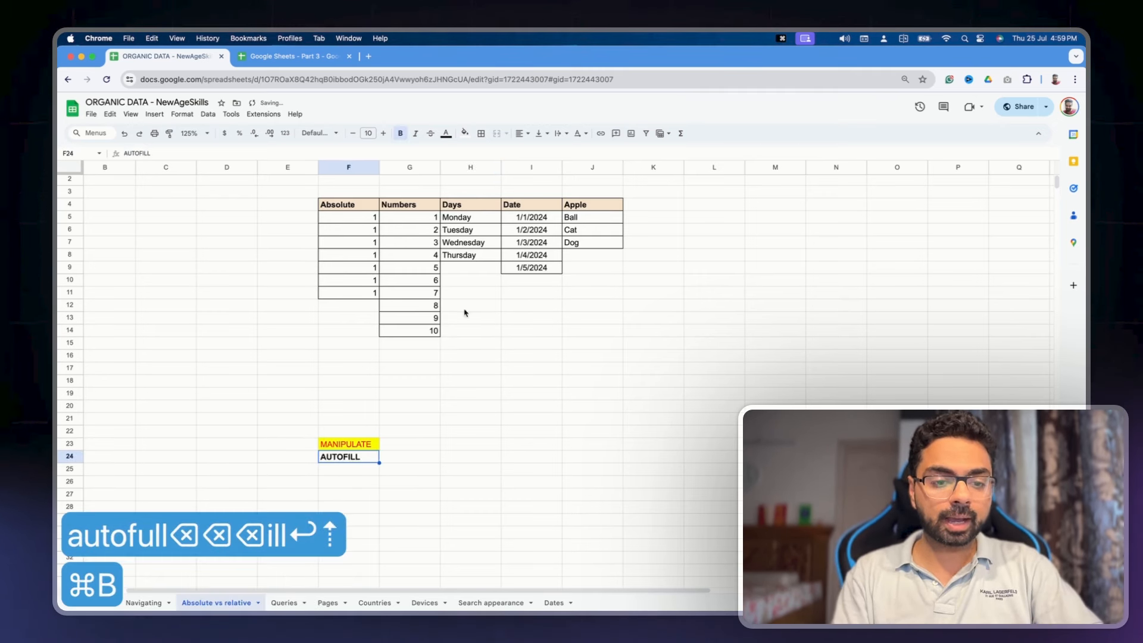
pyautogui.click(465, 132)
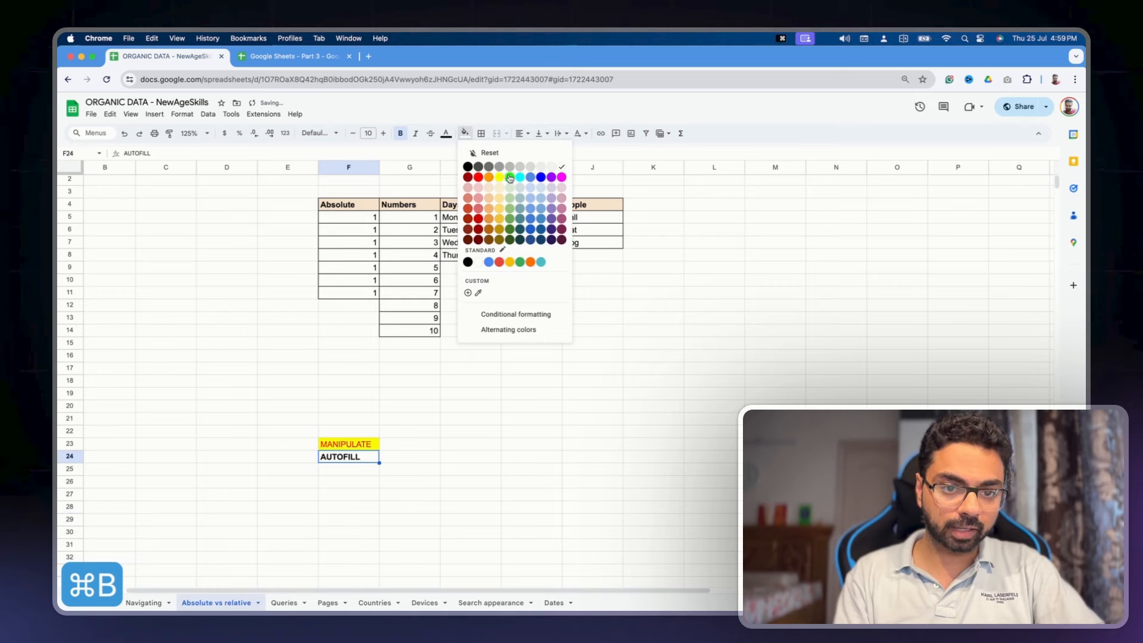
pyautogui.click(509, 177)
pyautogui.click(536, 358)
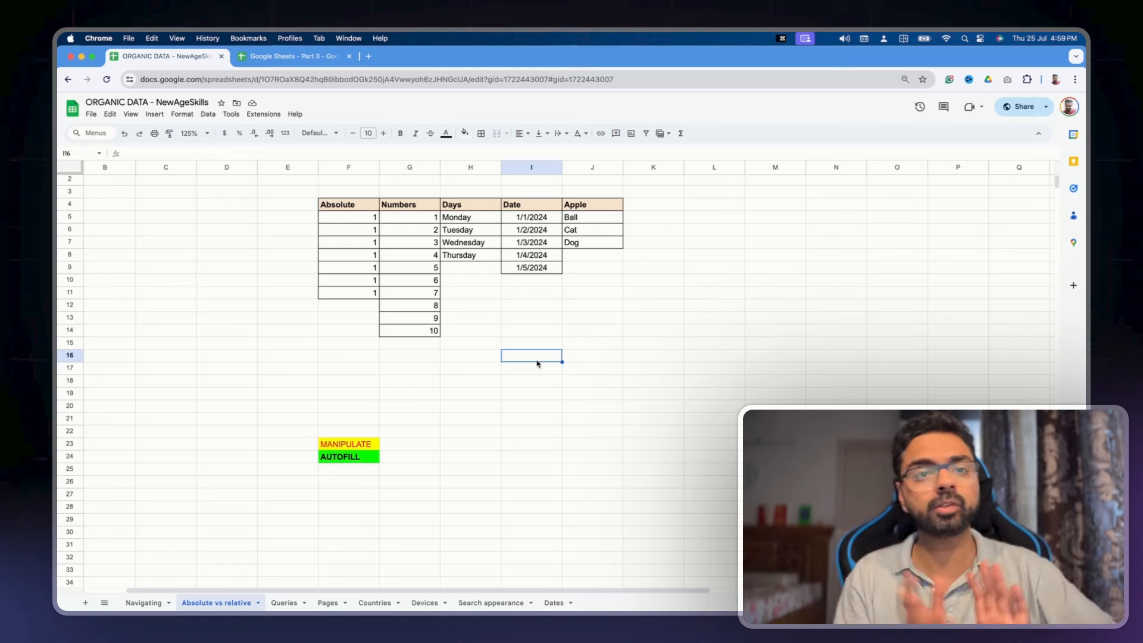
# Step: Examine the values of the Absolute column in F5:F11, both cell by cell and as a selected range
pyautogui.click(375, 219)
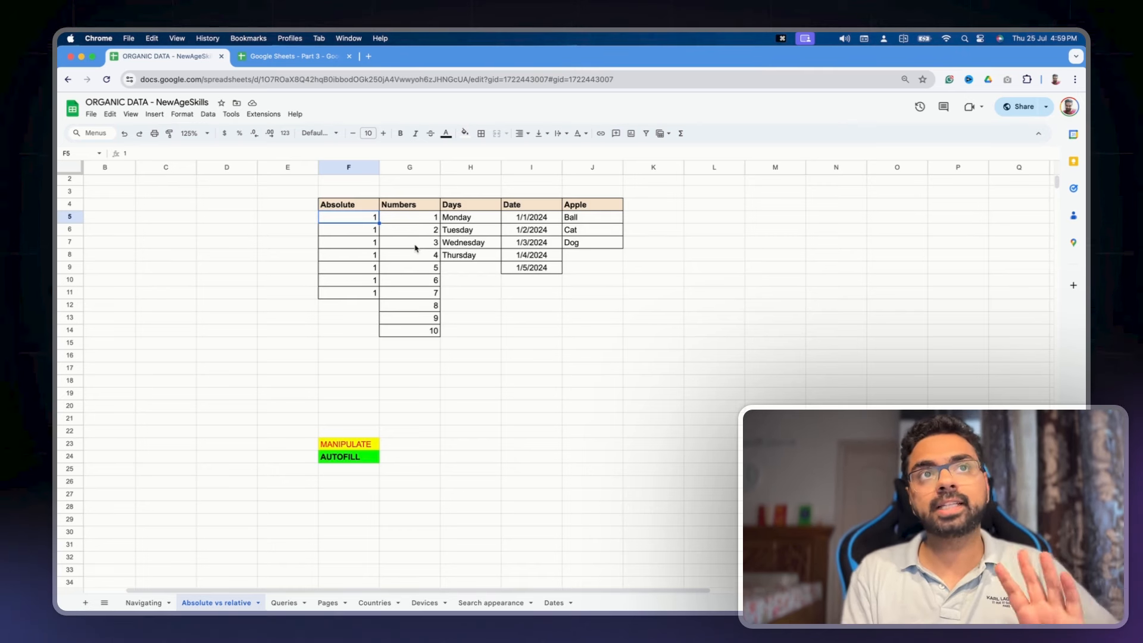
pyautogui.press('Down')
pyautogui.press('Down')
pyautogui.press('Down')
pyautogui.press('Down')
pyautogui.press('Down')
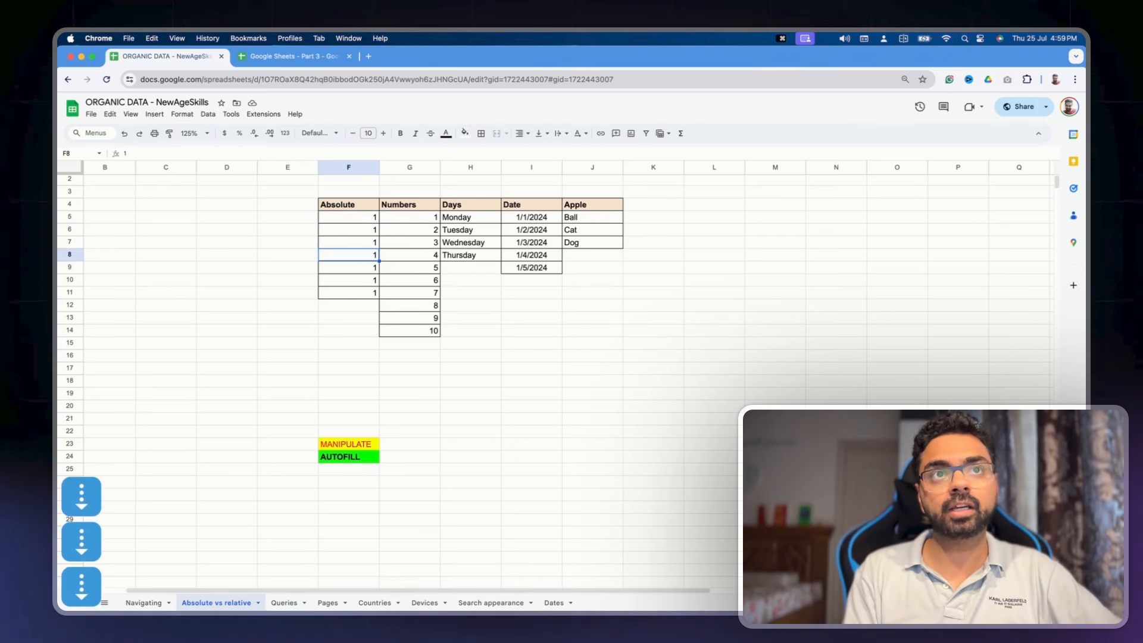
pyautogui.press('Down')
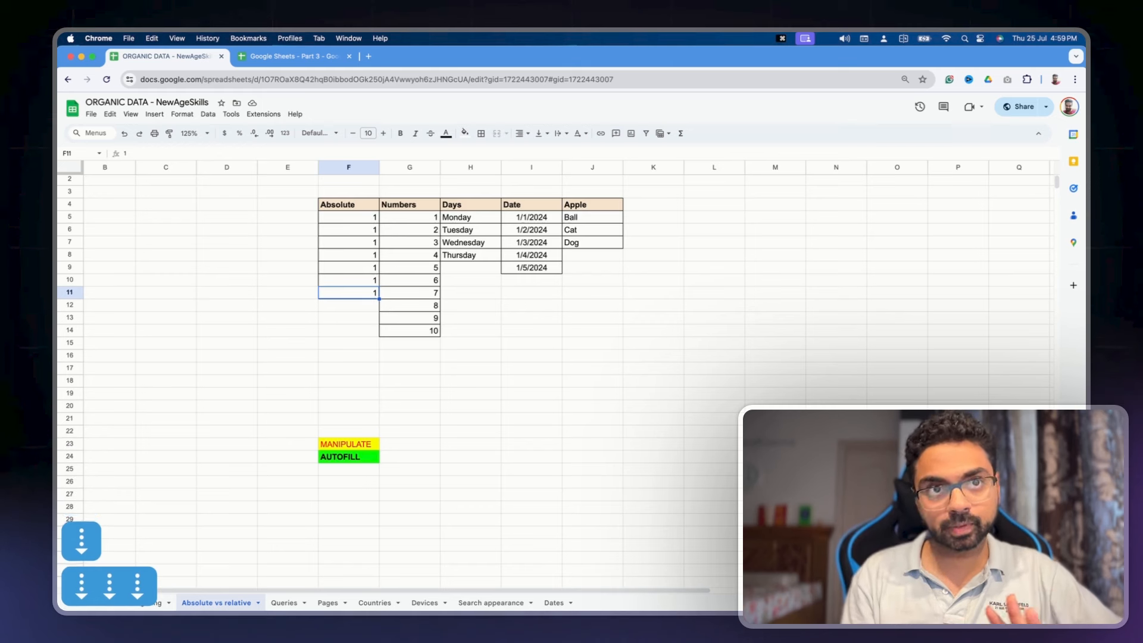
pyautogui.click(366, 217)
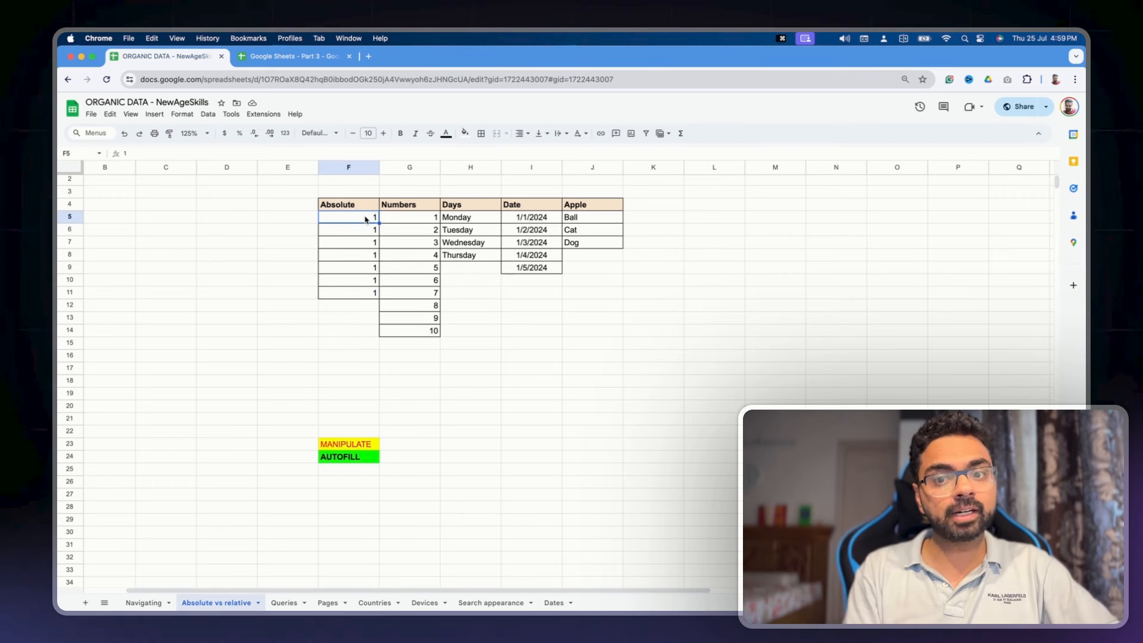
pyautogui.press('shift+super+Down')
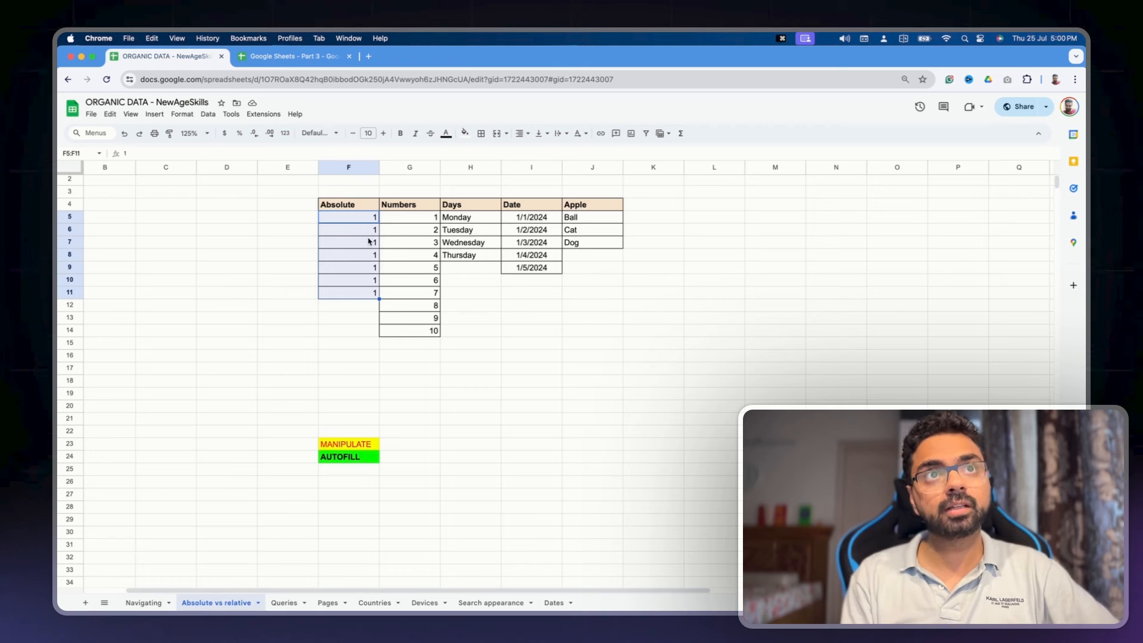
pyautogui.click(369, 268)
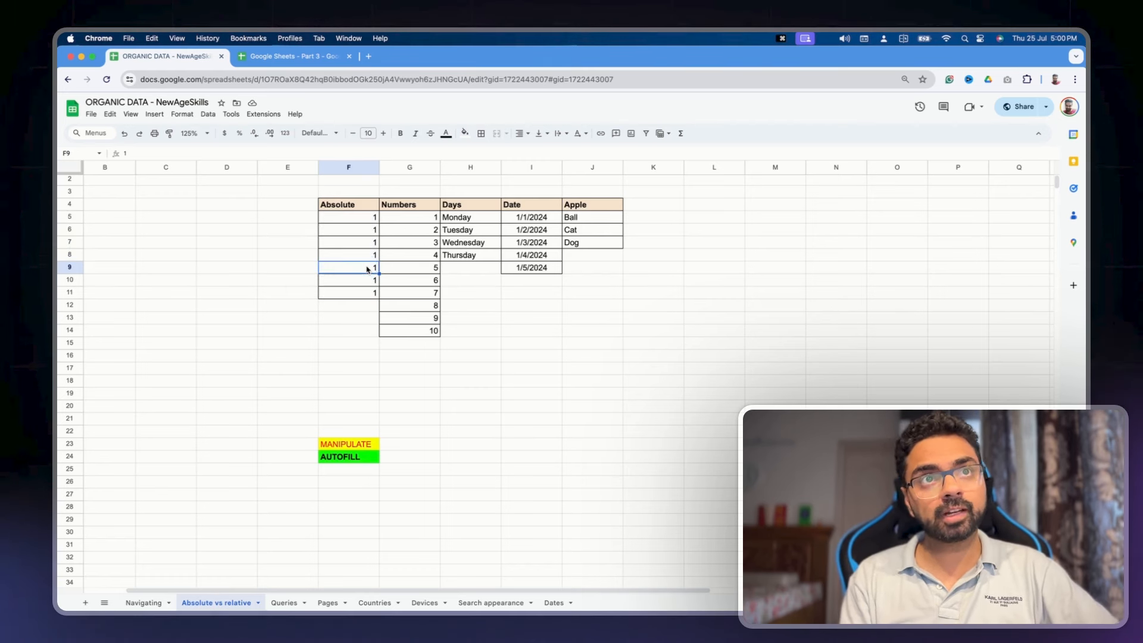
pyautogui.click(367, 281)
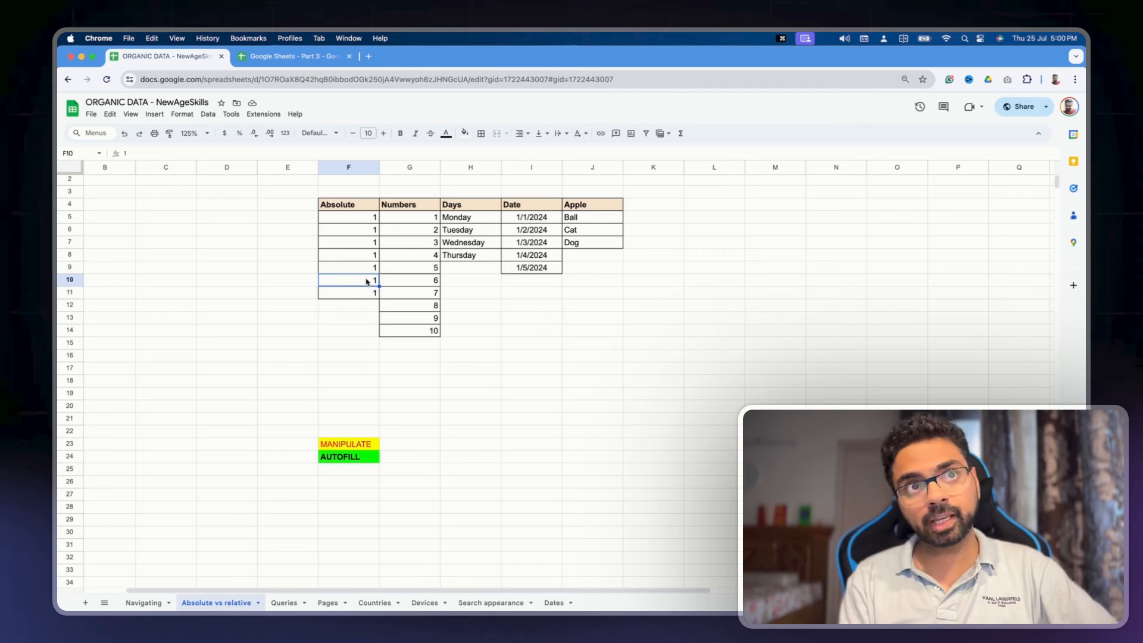
pyautogui.click(365, 295)
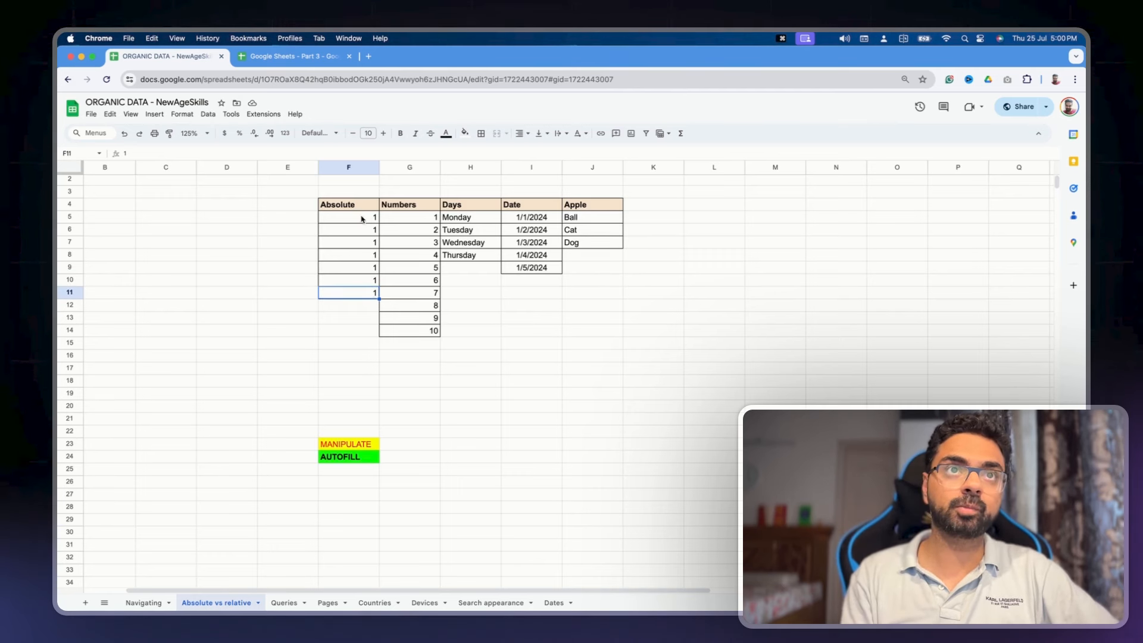
# Step: Select the Absolute values from F5 and autofill them down the column through F33
pyautogui.moveTo(361, 219); pyautogui.dragTo(396, 329)
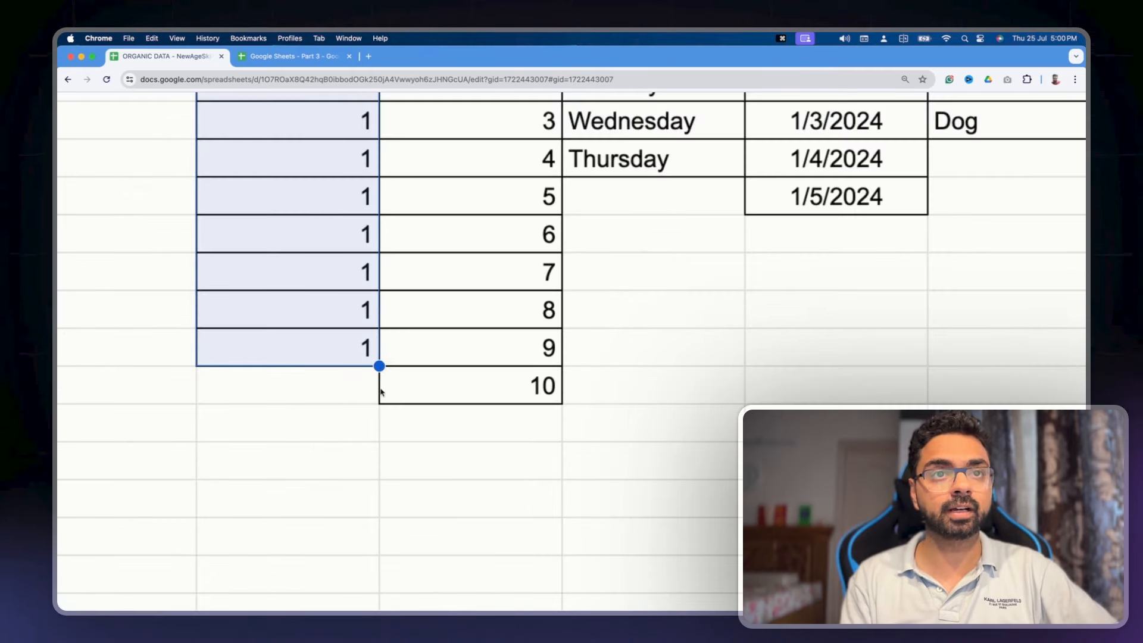
pyautogui.scroll(-5, 379, 371)
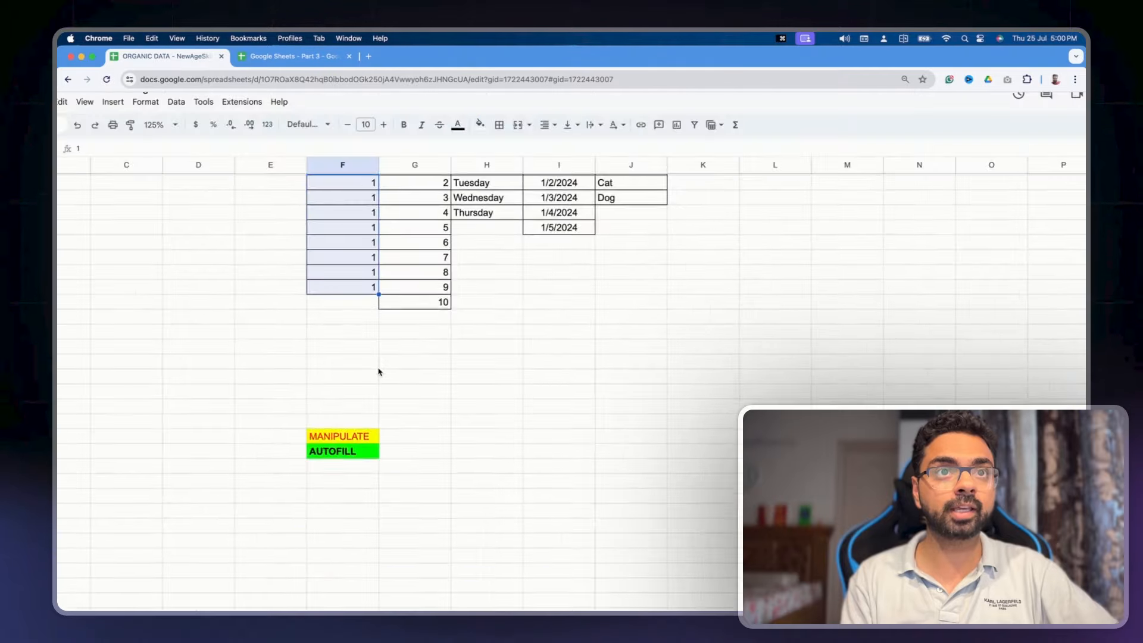
pyautogui.scroll(4, 378, 371)
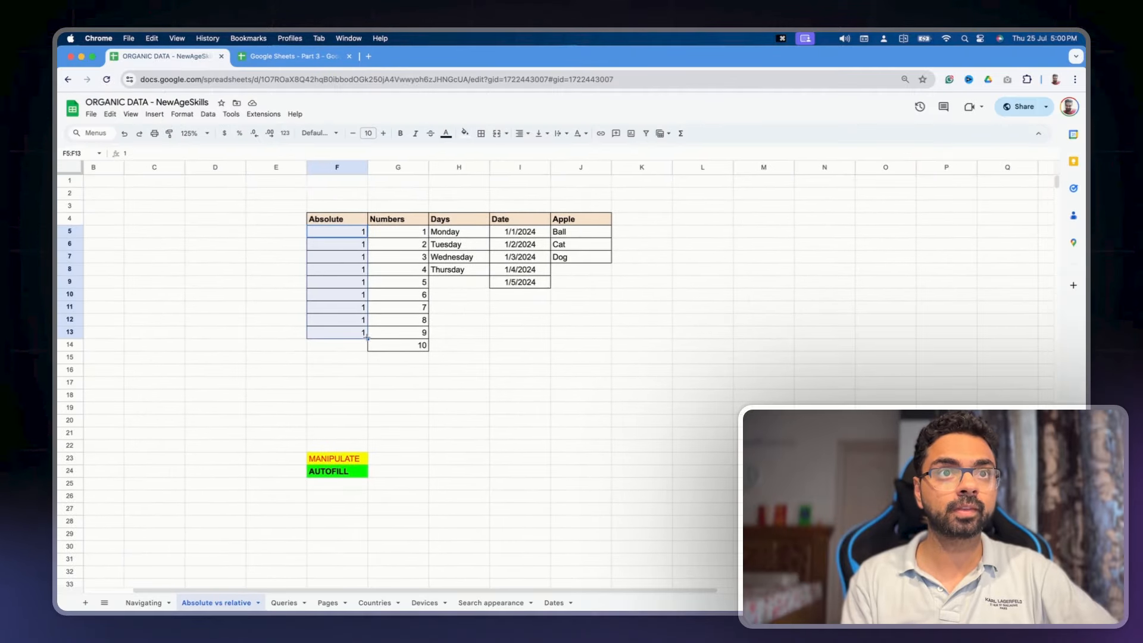
pyautogui.moveTo(367, 337); pyautogui.dragTo(365, 583)
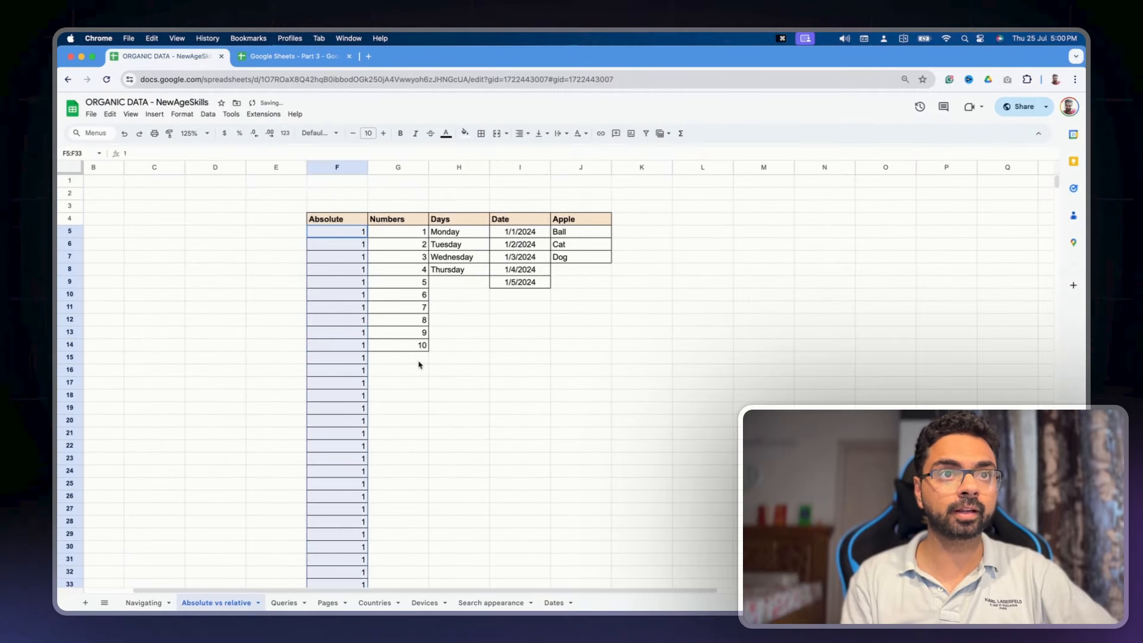
pyautogui.scroll(-4, 419, 365)
pyautogui.scroll(3, 418, 365)
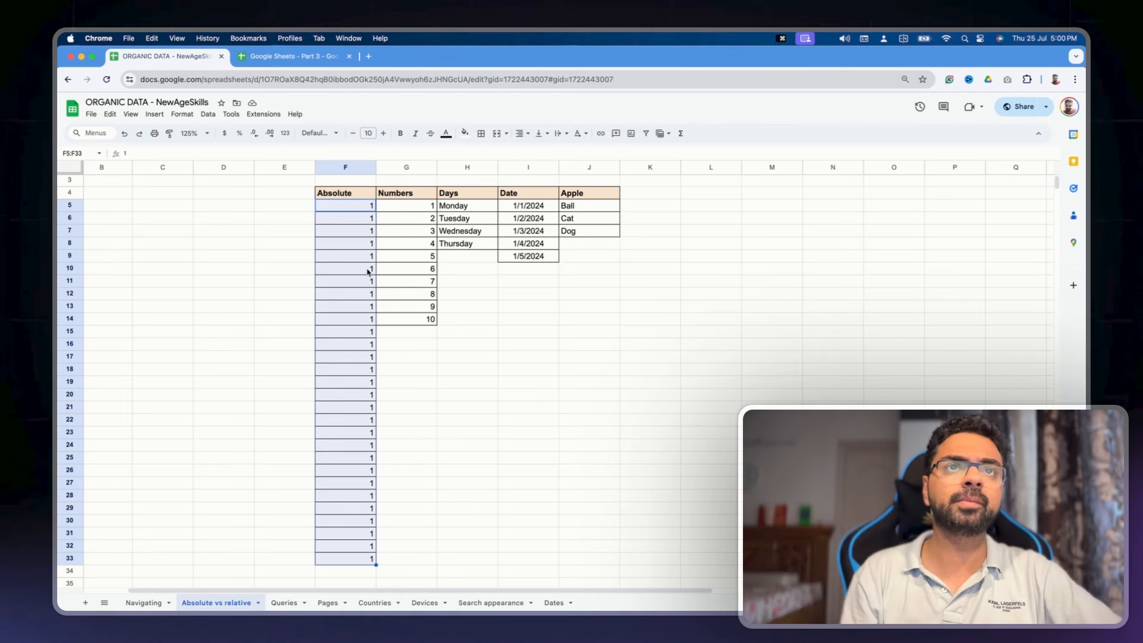
# Step: Select the Numbers values in G5:G14 and autofill the sequence down the column through G33
pyautogui.moveTo(427, 207); pyautogui.dragTo(420, 325)
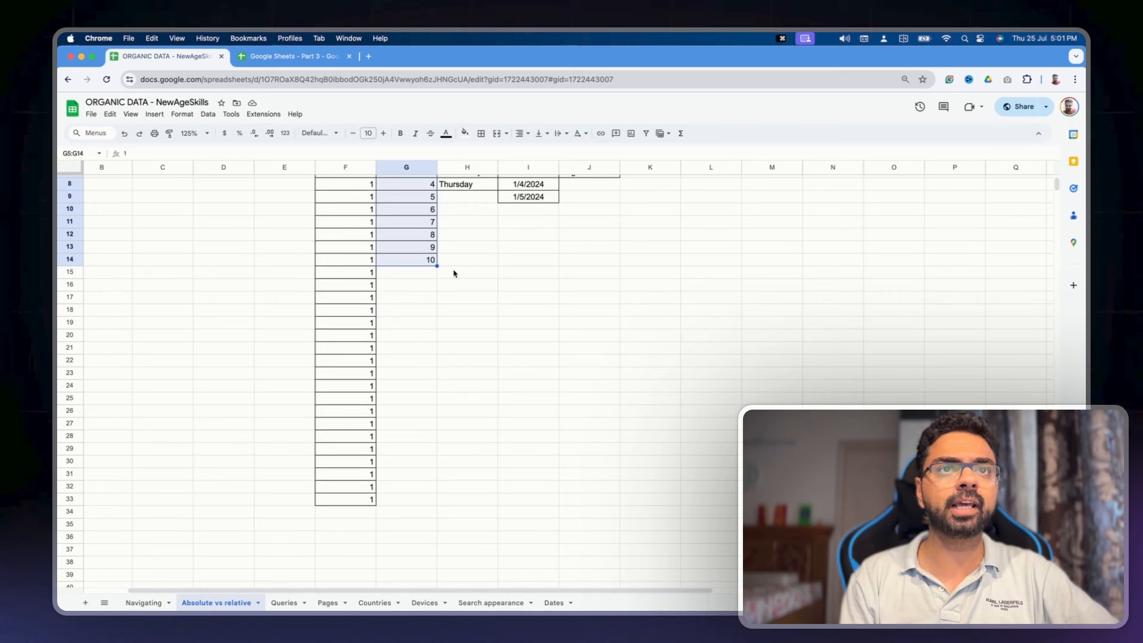
pyautogui.moveTo(438, 266); pyautogui.dragTo(433, 499)
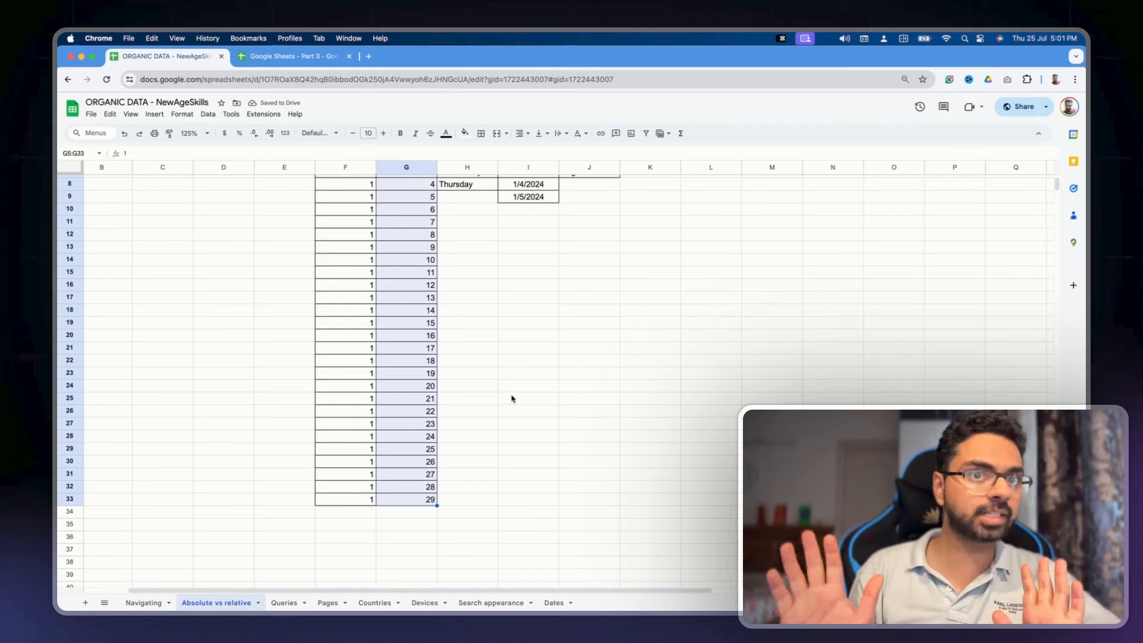
pyautogui.scroll(3, 511, 398)
pyautogui.scroll(-2, 449, 298)
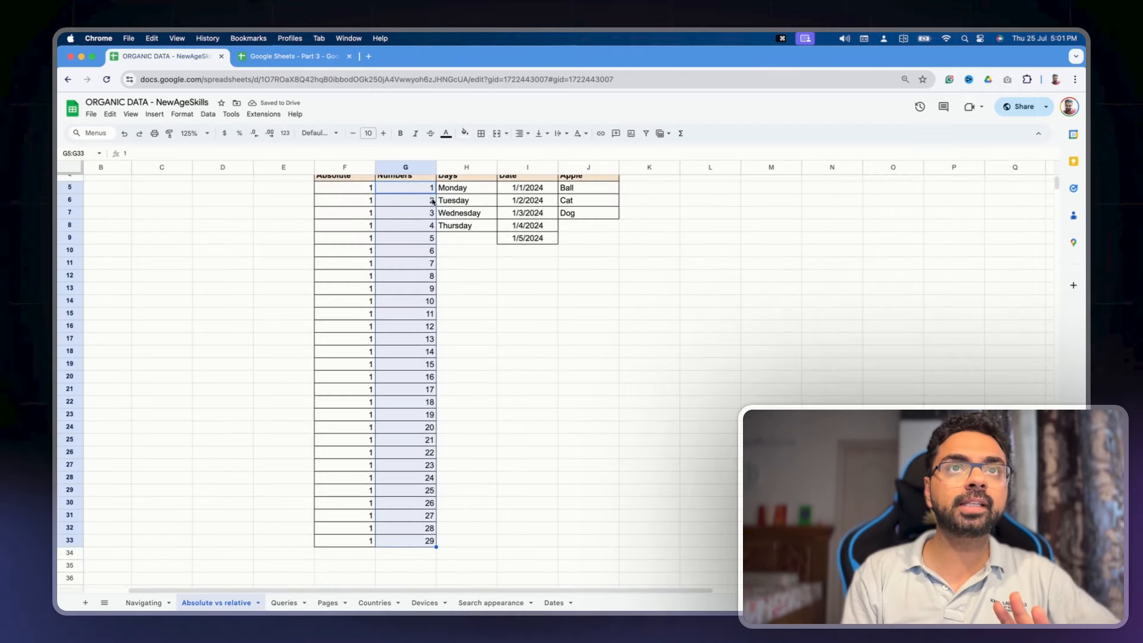
# Step: Examine the values of the Numbers column one cell at a time from G5 to G12, including the column's filled lower part
pyautogui.click(427, 189)
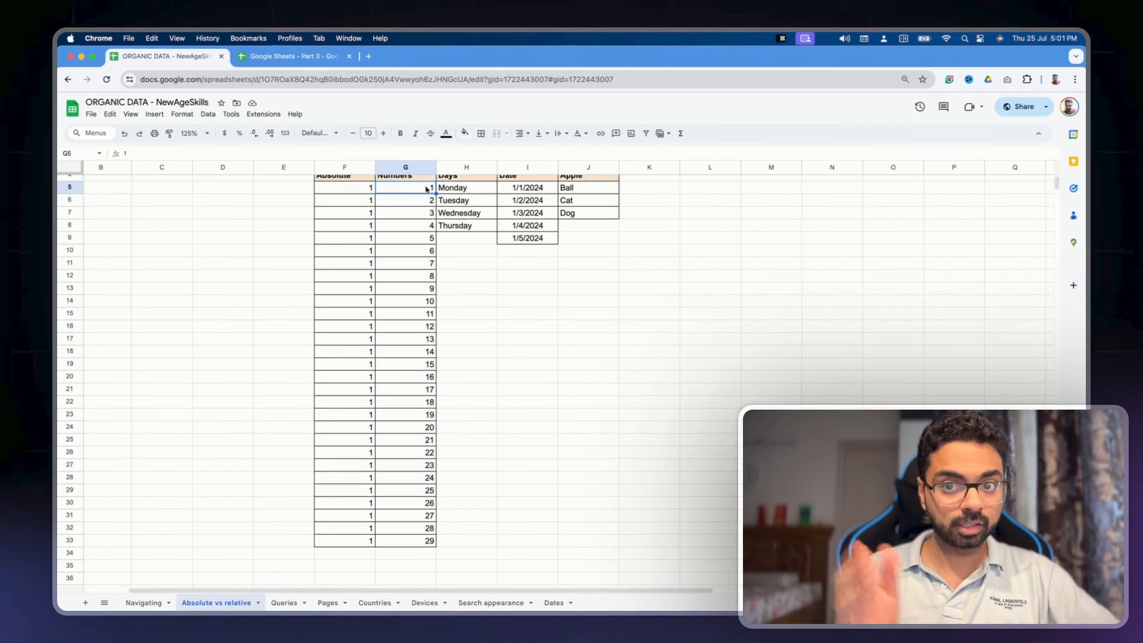
pyautogui.click(424, 202)
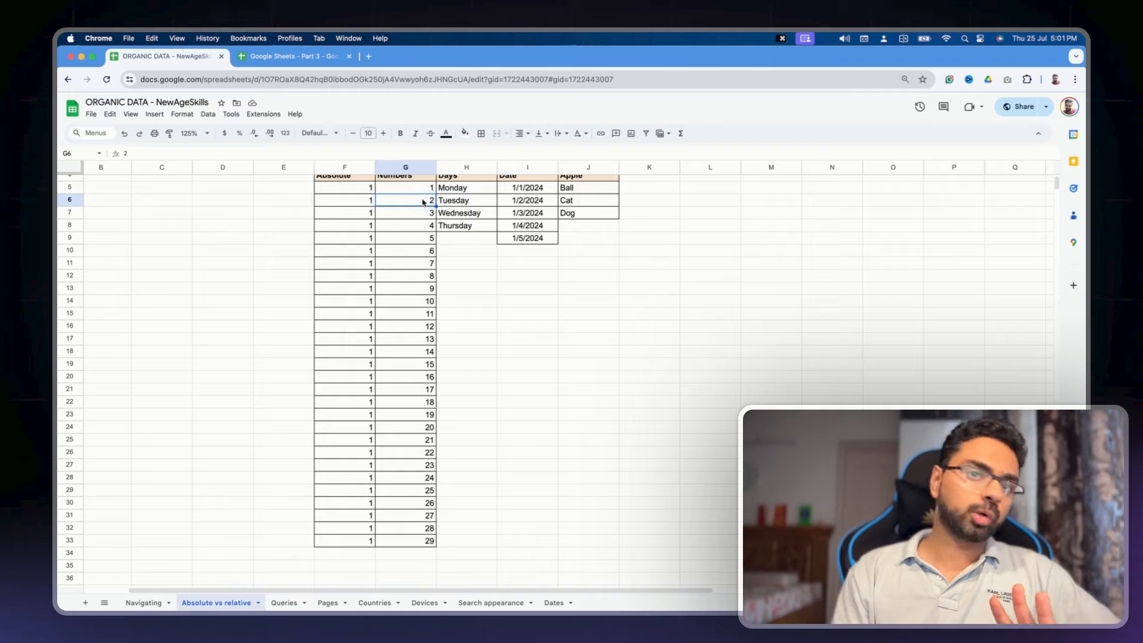
pyautogui.scroll(5, 423, 203)
pyautogui.click(428, 287)
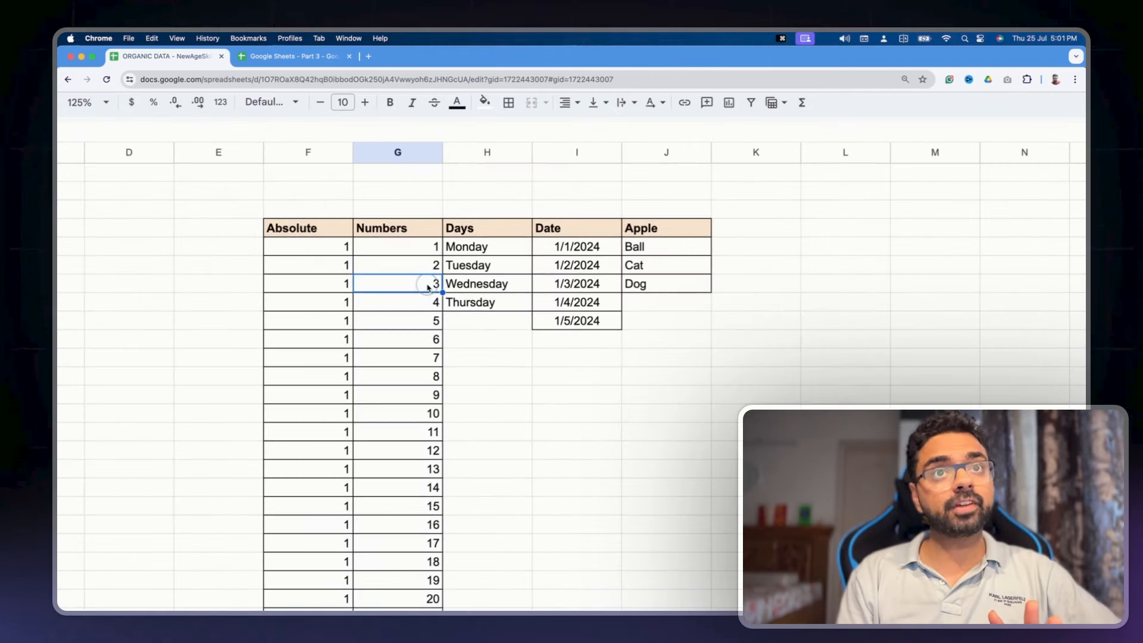
pyautogui.click(423, 303)
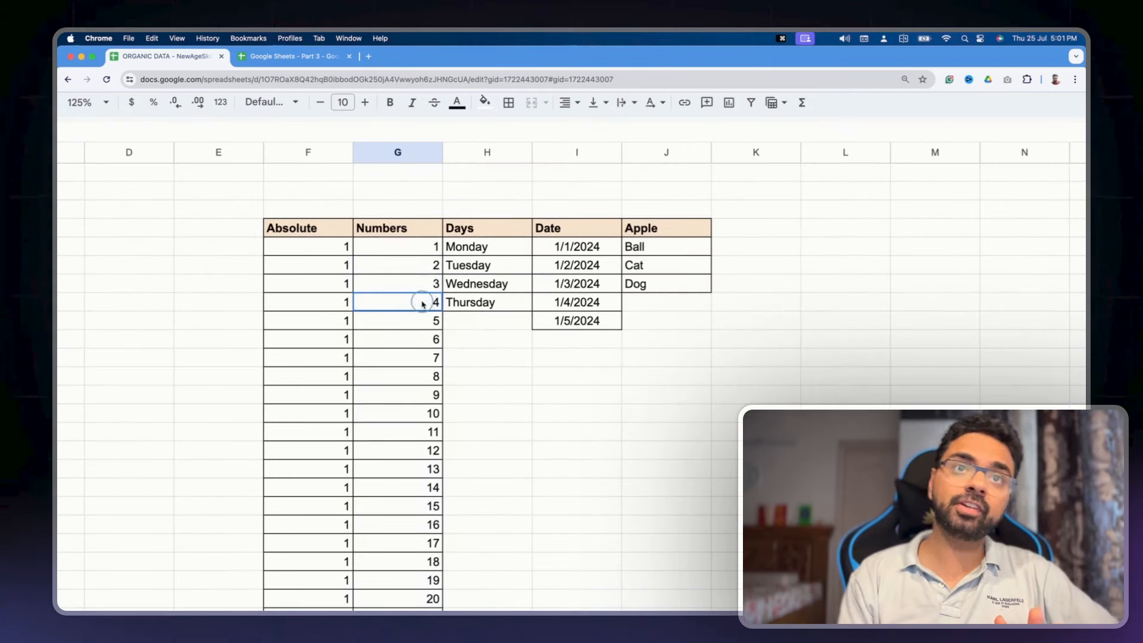
pyautogui.click(418, 325)
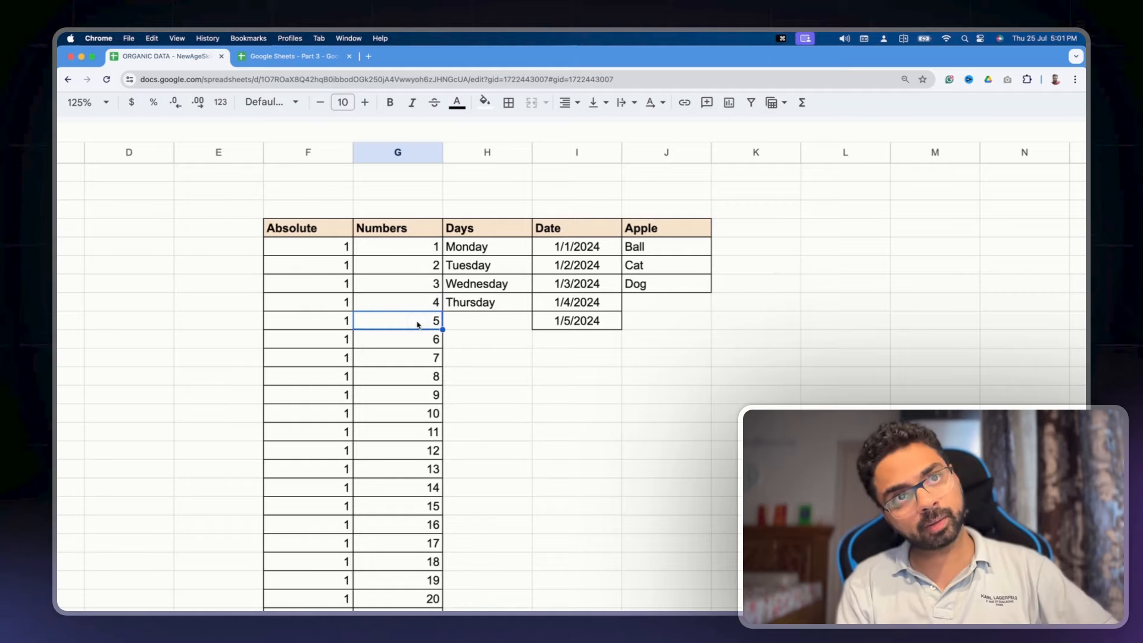
pyautogui.click(416, 344)
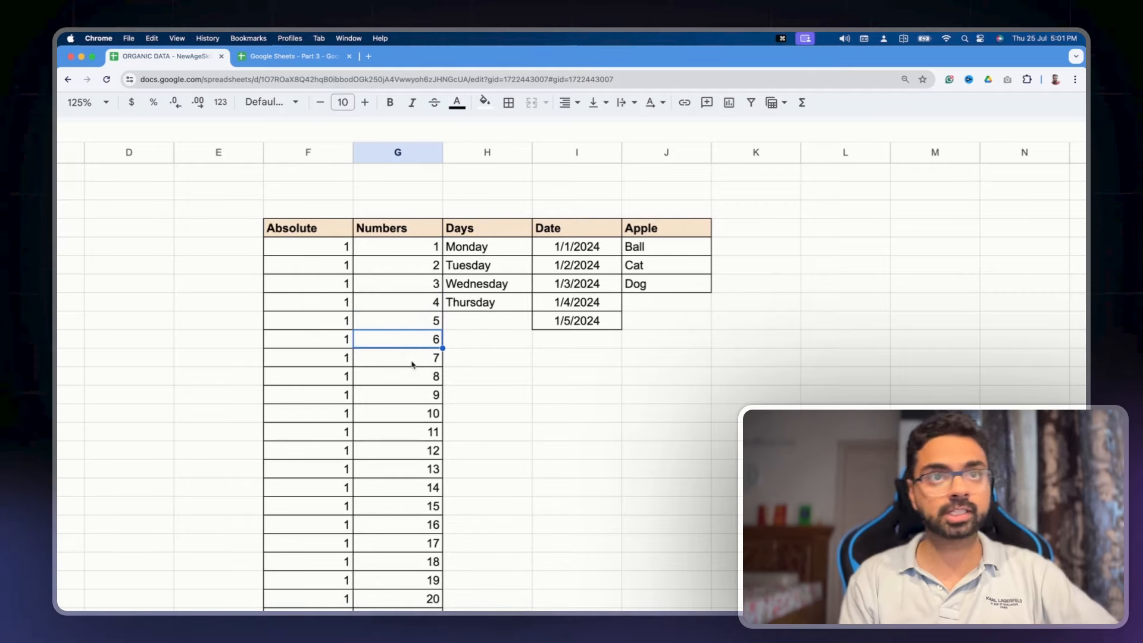
pyautogui.click(412, 360)
pyautogui.click(411, 378)
pyautogui.scroll(-5, 410, 386)
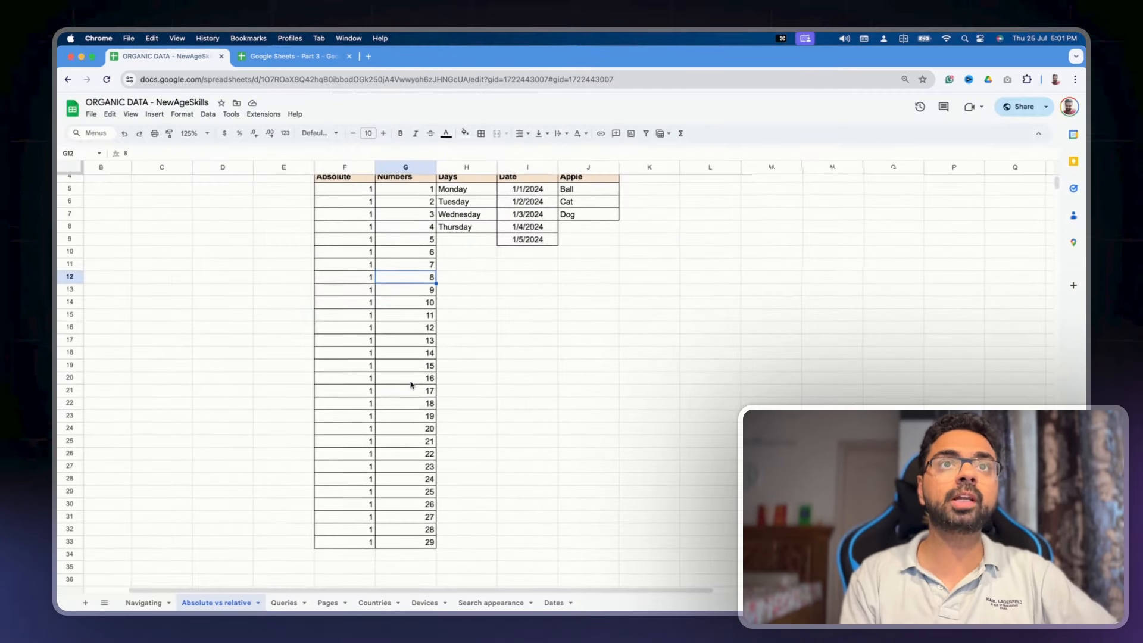
pyautogui.scroll(2, 411, 385)
pyautogui.scroll(-1, 410, 386)
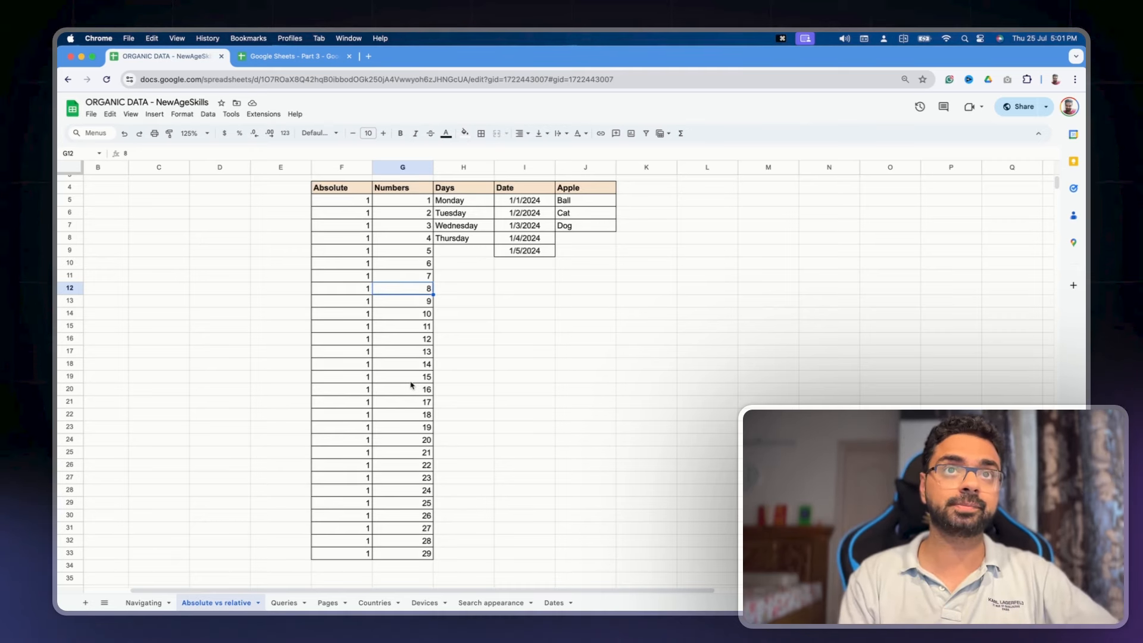
# Step: Select the weekdays in H5:H8 and autofill the Days column down through H14
pyautogui.moveTo(476, 201); pyautogui.dragTo(482, 245)
pyautogui.scroll(5, 493, 223)
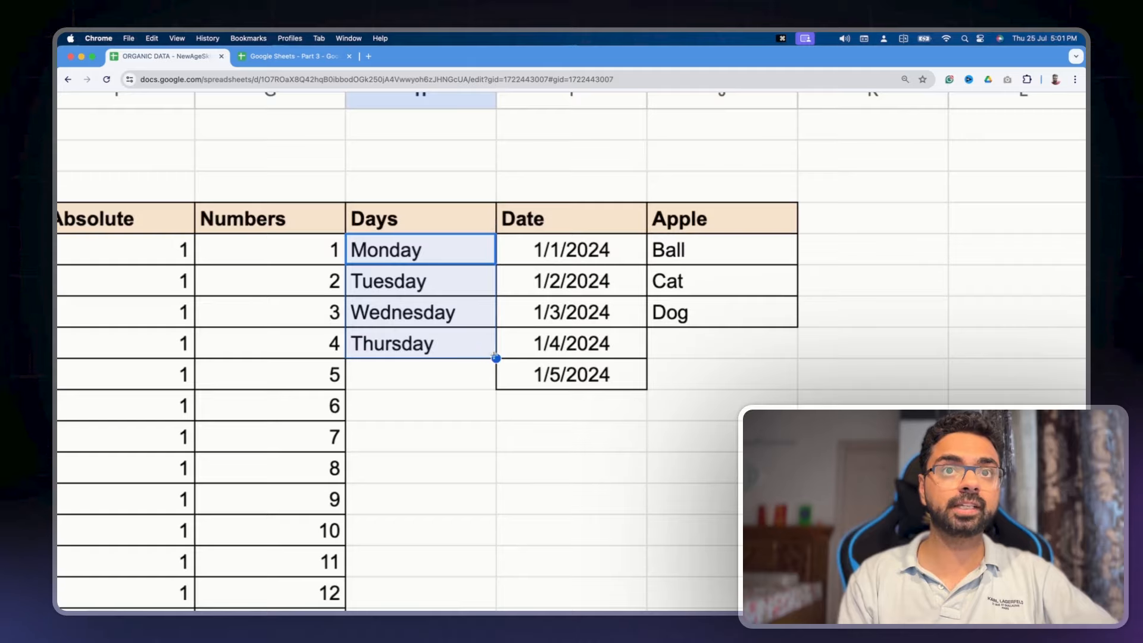
pyautogui.scroll(-5, 446, 286)
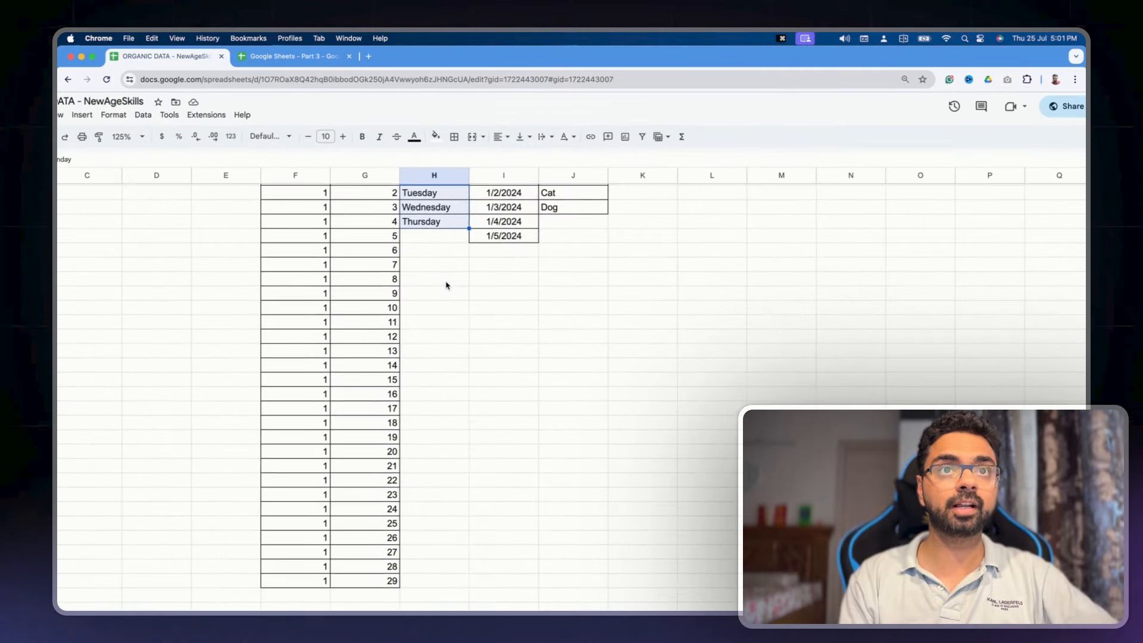
pyautogui.scroll(-3, 447, 286)
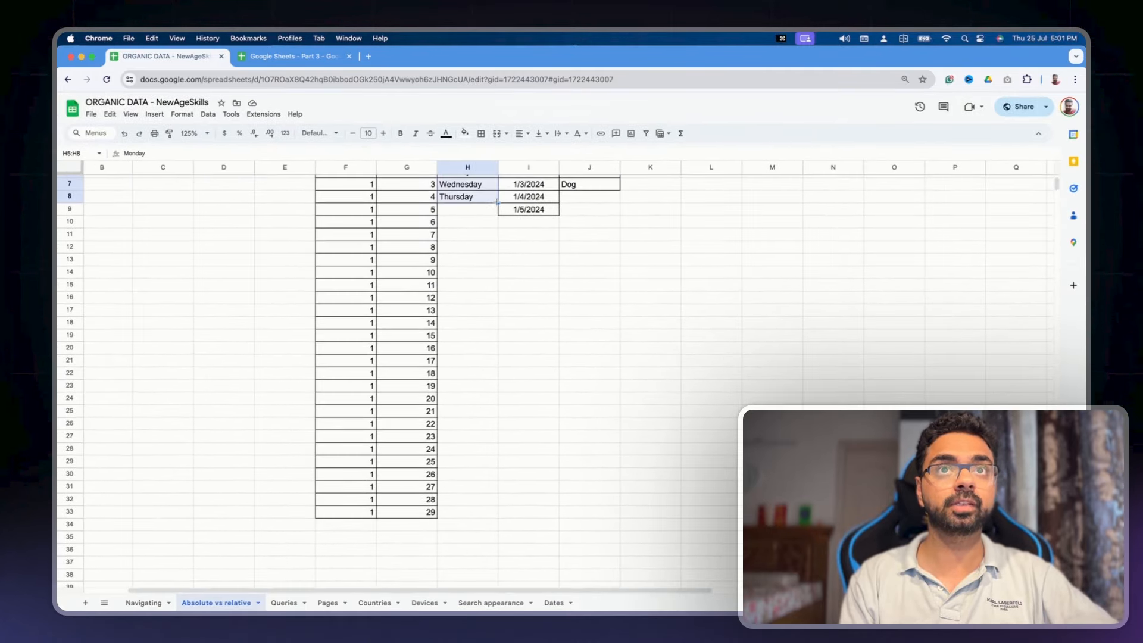
pyautogui.moveTo(498, 203); pyautogui.dragTo(492, 275)
# Step: Examine the weekday sequence in the Days column cell by cell from H5 to H14
pyautogui.scroll(3, 540, 252)
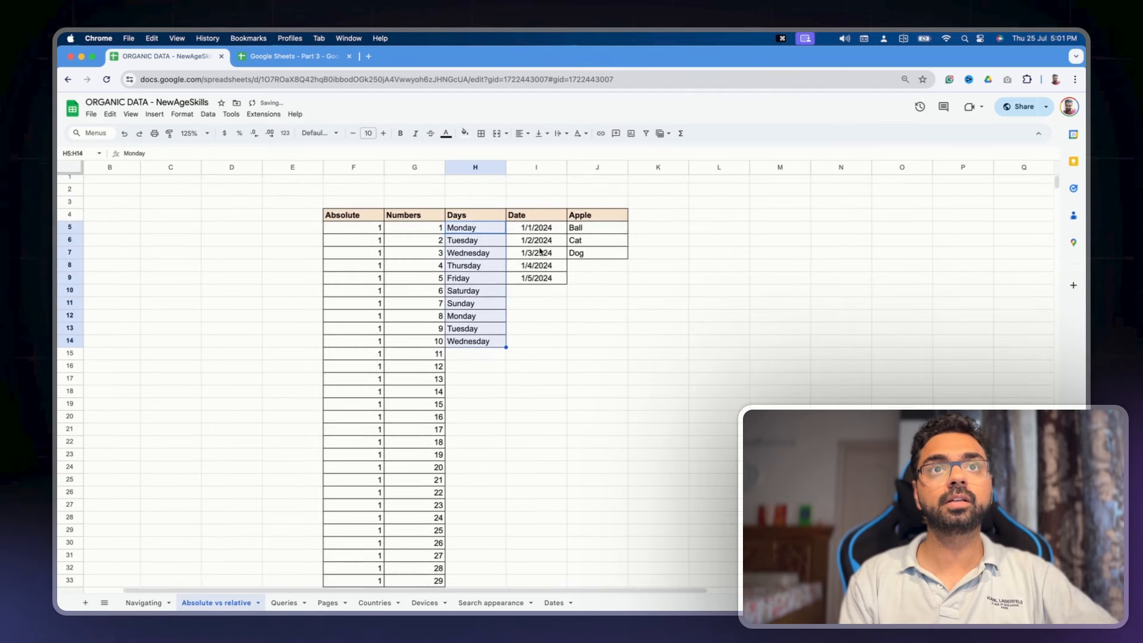
pyautogui.click(486, 232)
pyautogui.click(484, 240)
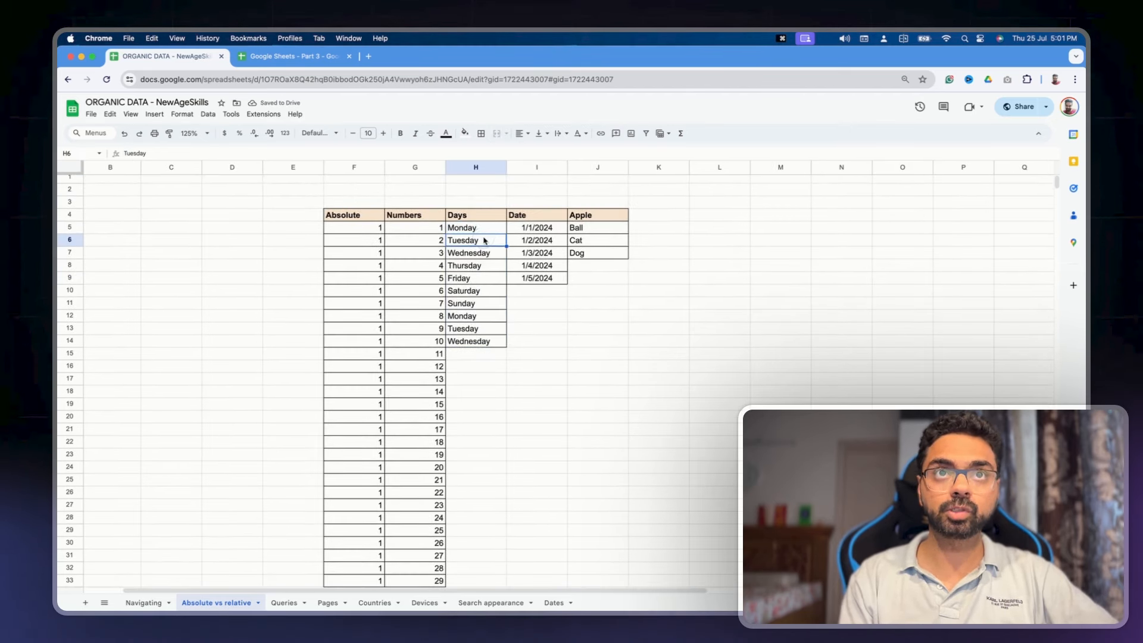
pyautogui.moveTo(482, 230); pyautogui.dragTo(483, 253)
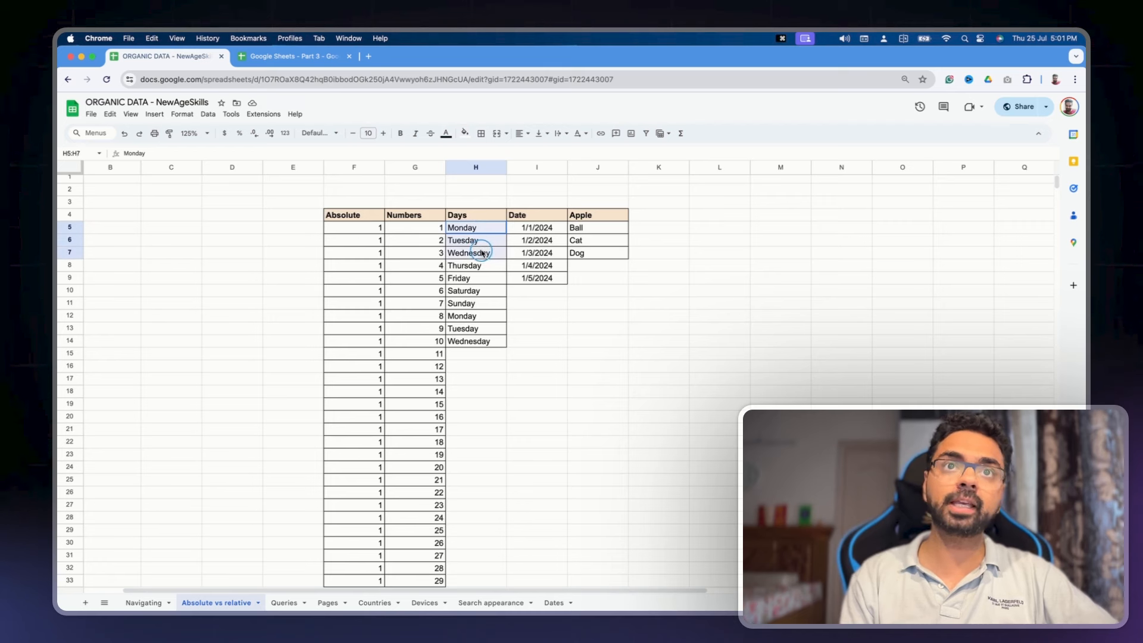
pyautogui.click(483, 265)
pyautogui.click(483, 278)
pyautogui.click(483, 291)
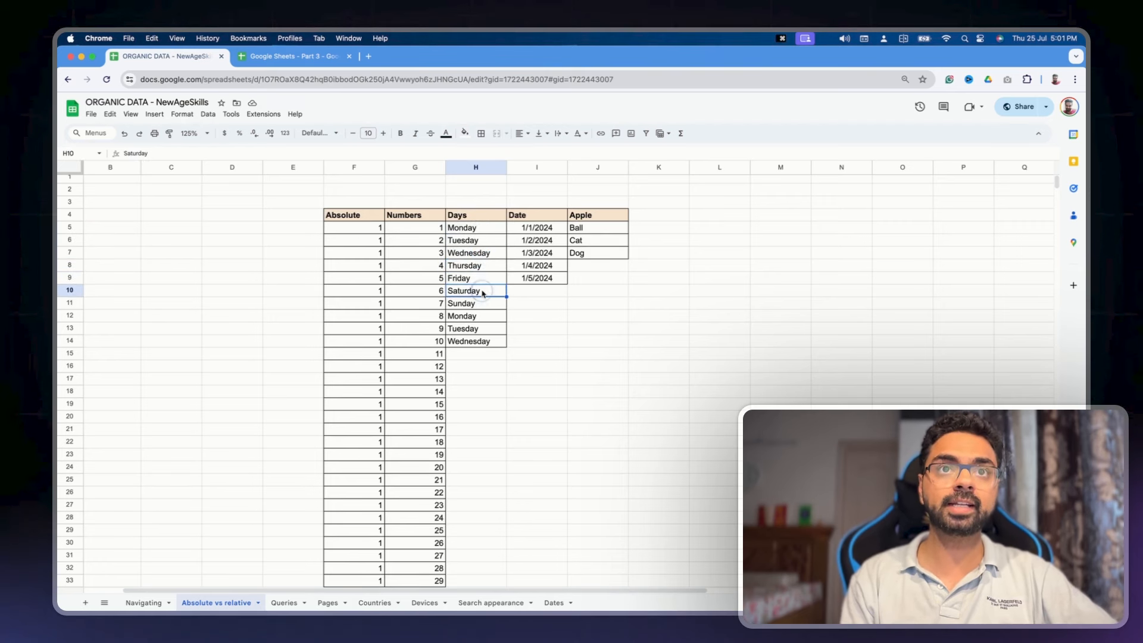
pyautogui.click(483, 302)
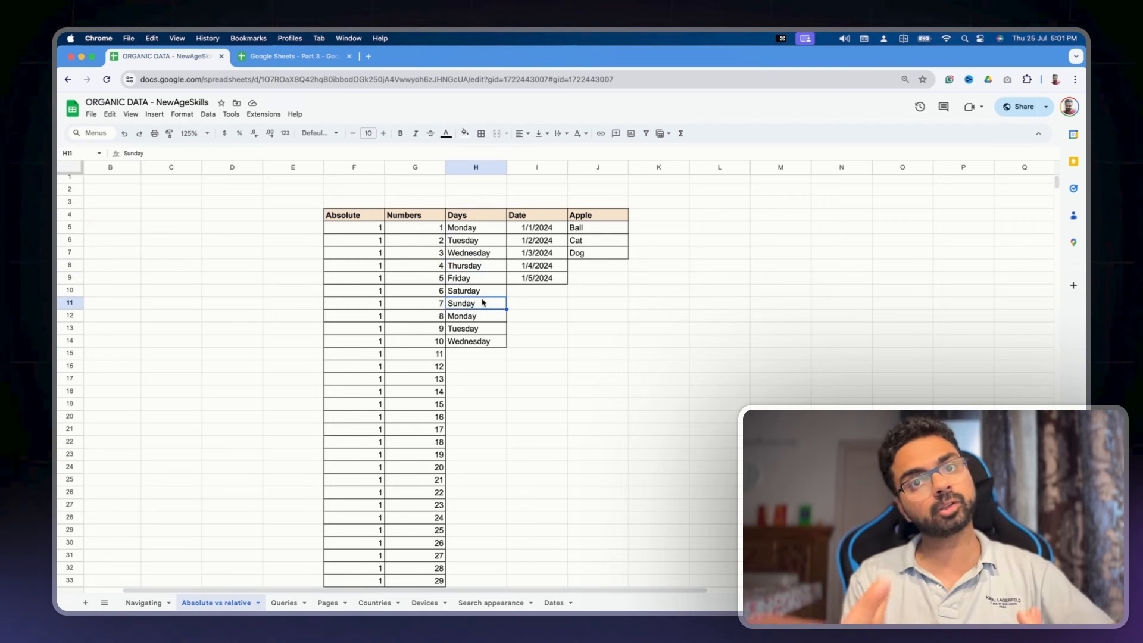
pyautogui.click(475, 316)
pyautogui.click(475, 329)
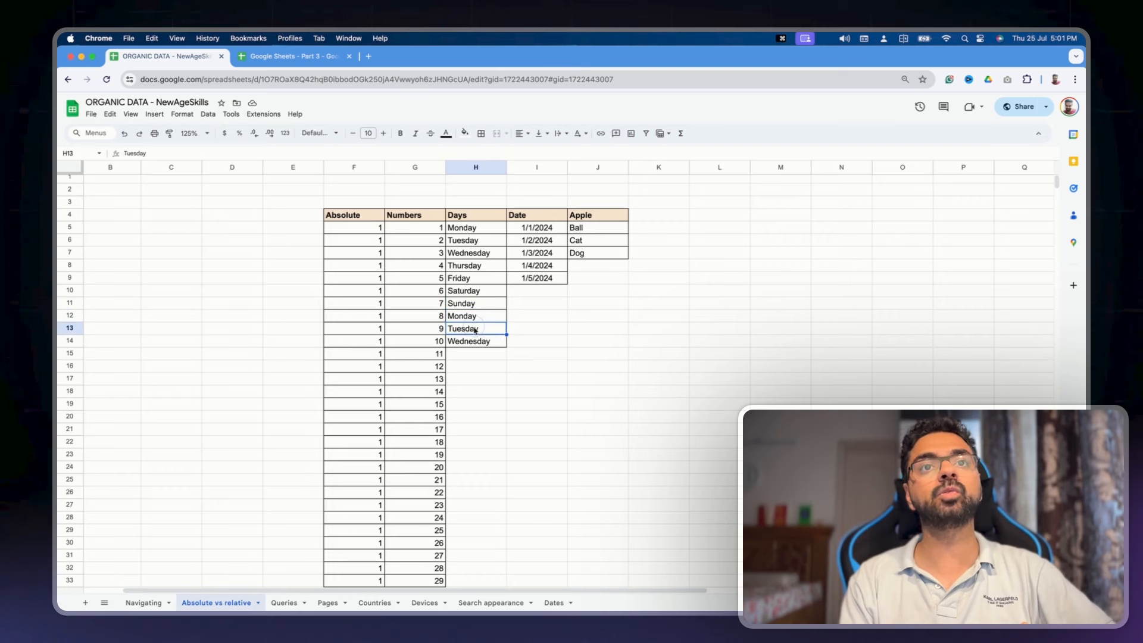
pyautogui.click(475, 341)
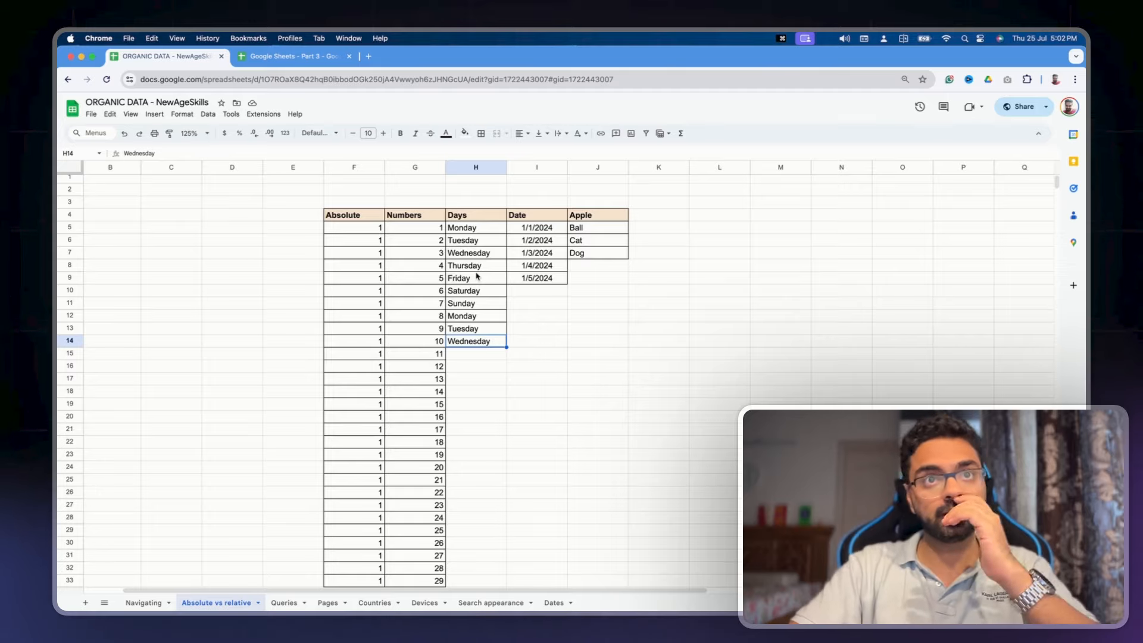
# Step: Review the extent of the filled columns and check the Absolute values at F5, F11, F18 and F24
pyautogui.scroll(-5, 476, 276)
pyautogui.scroll(3, 476, 275)
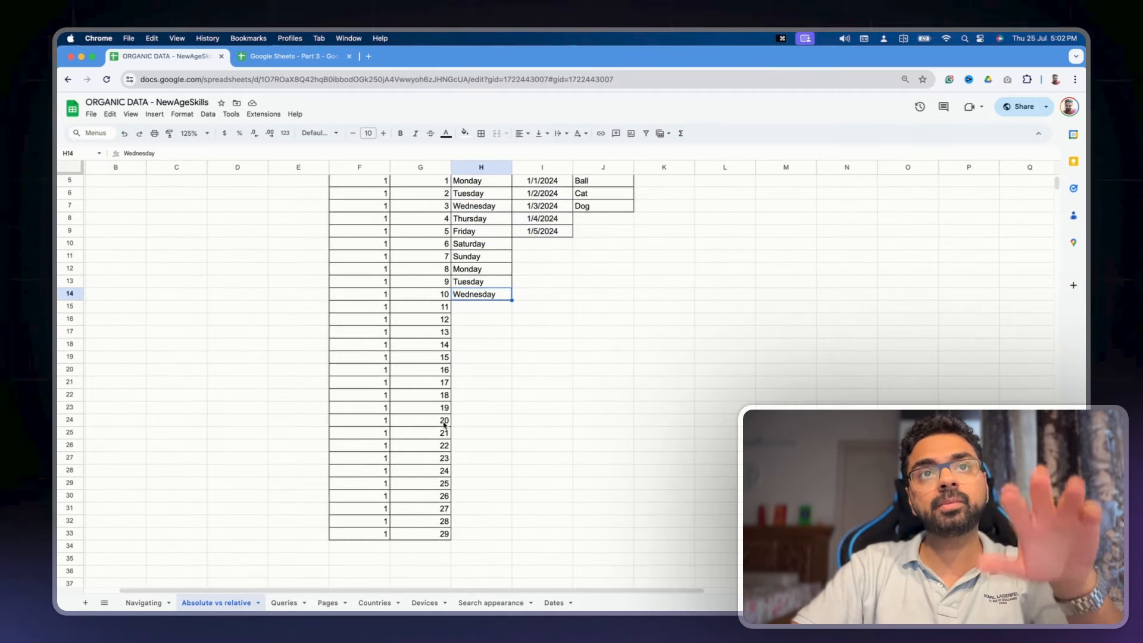
pyautogui.scroll(2, 443, 424)
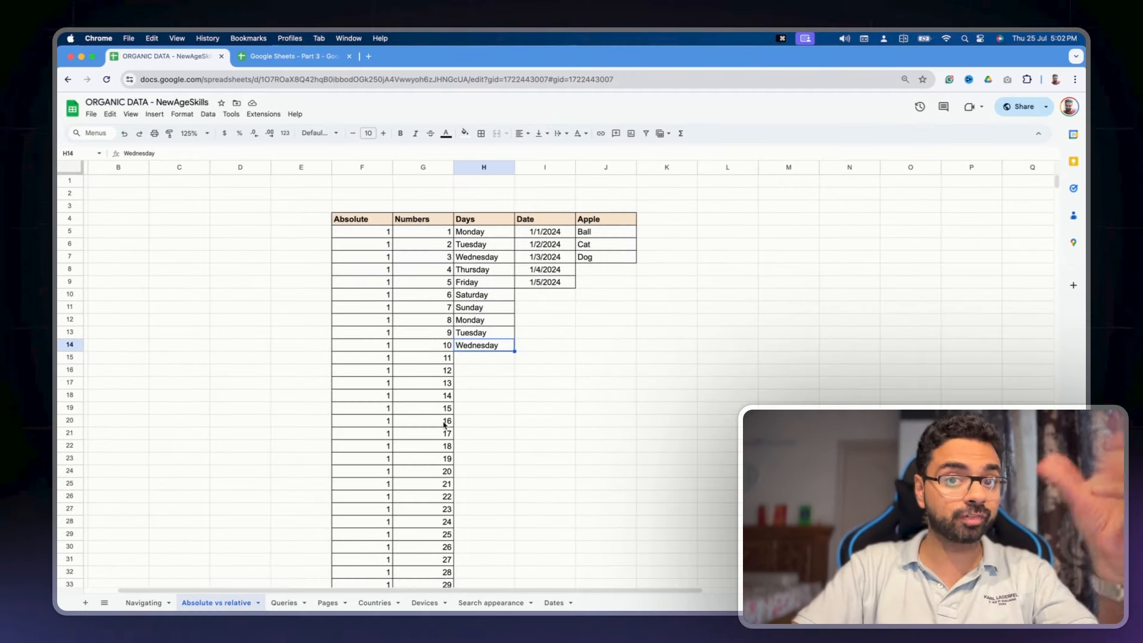
pyautogui.click(387, 234)
pyautogui.click(377, 308)
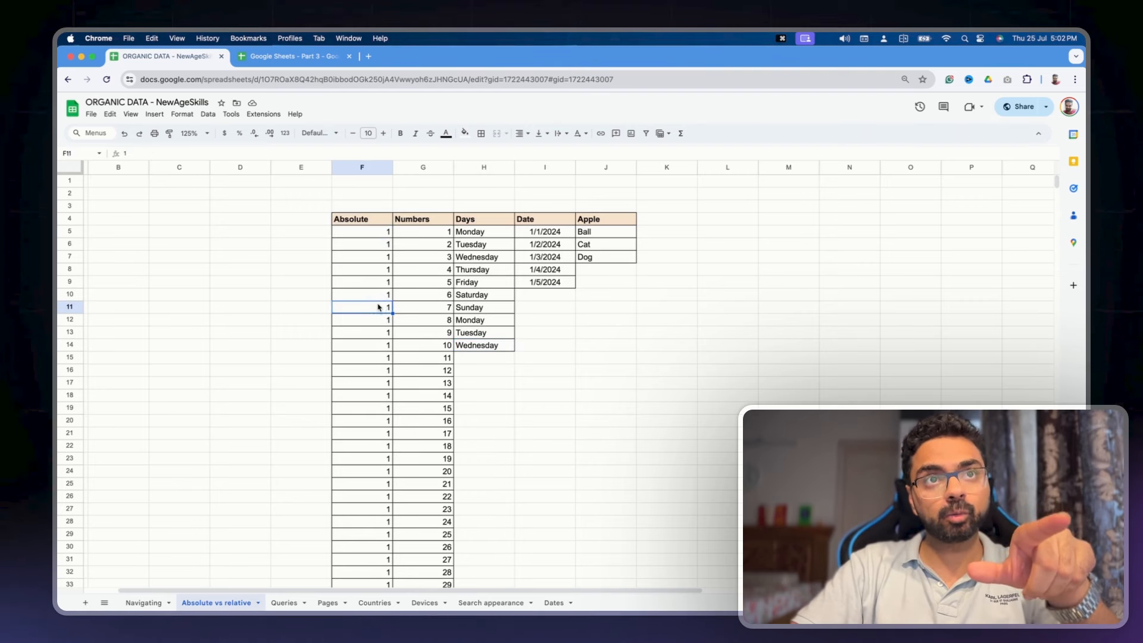
pyautogui.click(373, 396)
pyautogui.click(369, 467)
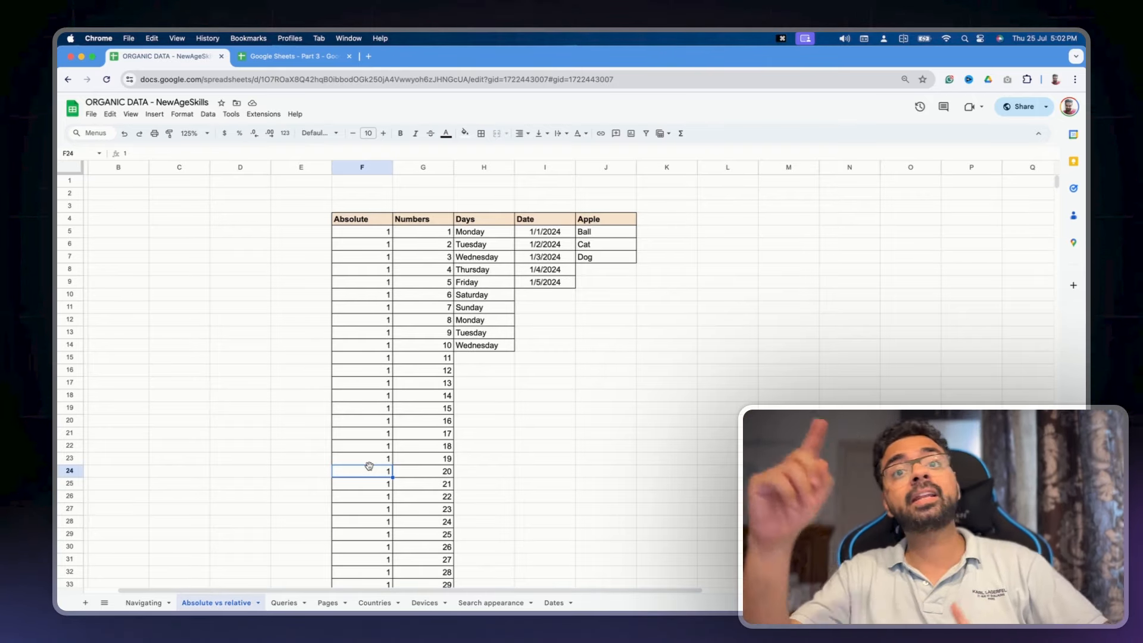
# Step: Enter COUNT in cell C7 and ANALYSE in cell C8, beside the table, and return to C7
pyautogui.click(178, 257)
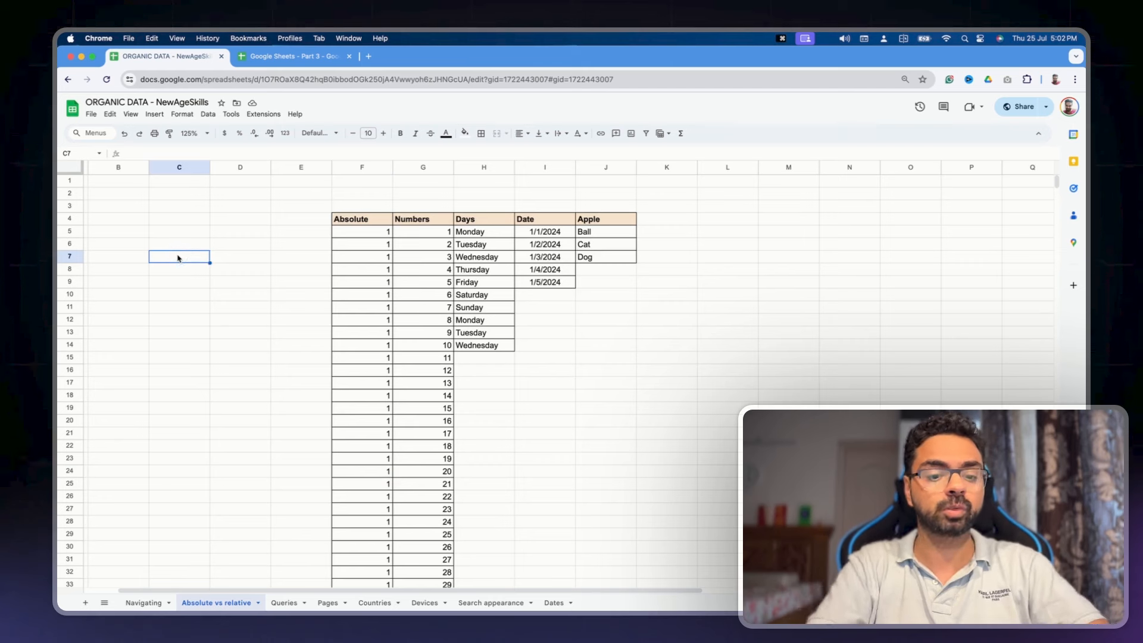
pyautogui.write('coun')
pyautogui.press('BackSpace')
pyautogui.press('BackSpace')
pyautogui.press('BackSpace')
pyautogui.write('c')
pyautogui.press('BackSpace')
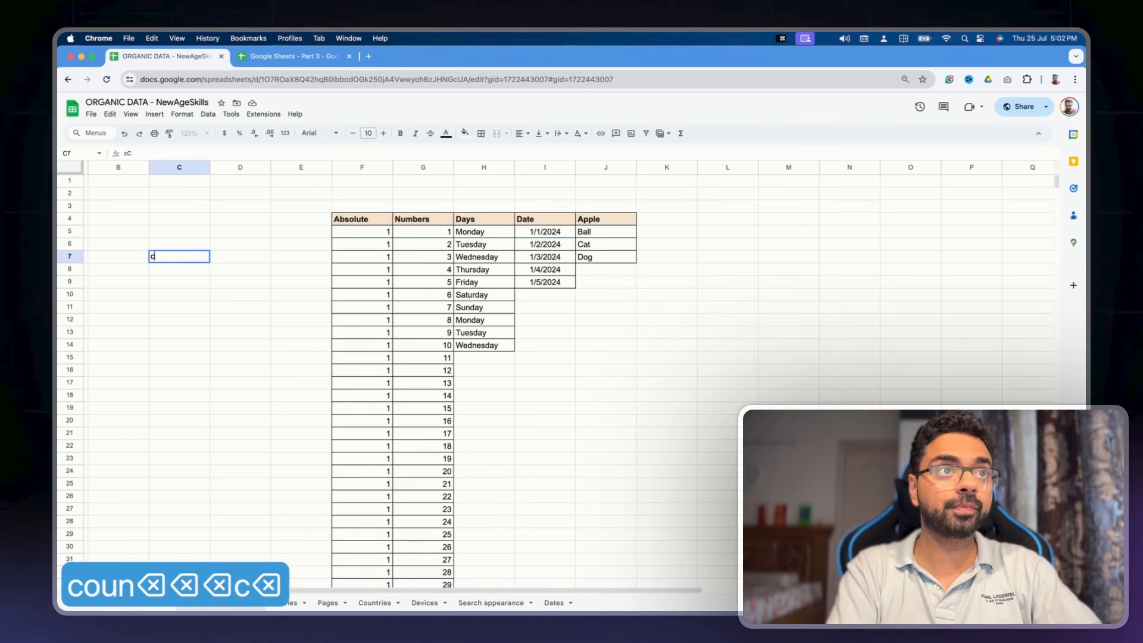
pyautogui.press('BackSpace')
pyautogui.write('count')
pyautogui.press('Return')
pyautogui.write('analyse')
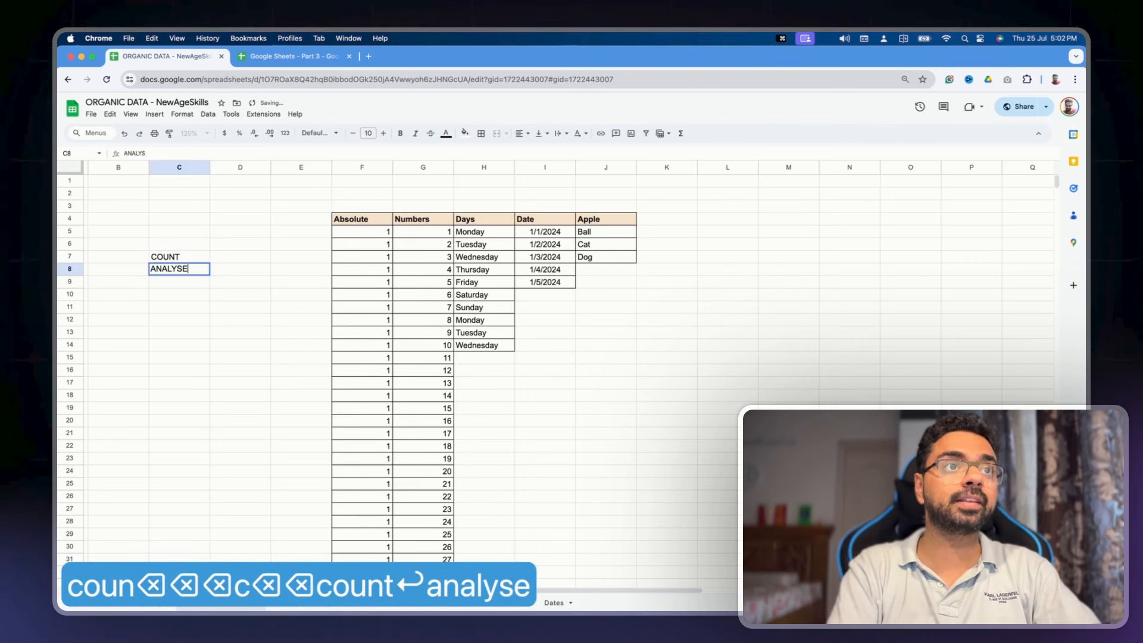
pyautogui.press('Return')
pyautogui.press('Up')
pyautogui.press('Right')
pyautogui.press('Up')
pyautogui.press('Left')
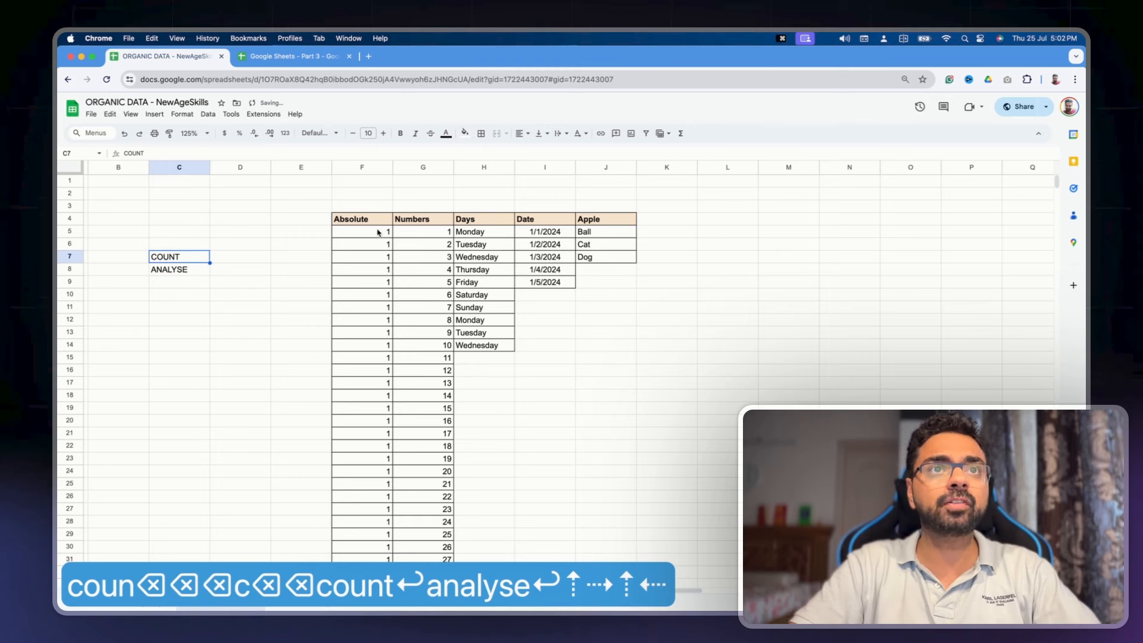
# Step: Compare the Absolute values in F5:F24 with the Numbers values in G5:G15, referring to the ANALYSE label in C8
pyautogui.moveTo(385, 234); pyautogui.dragTo(380, 470)
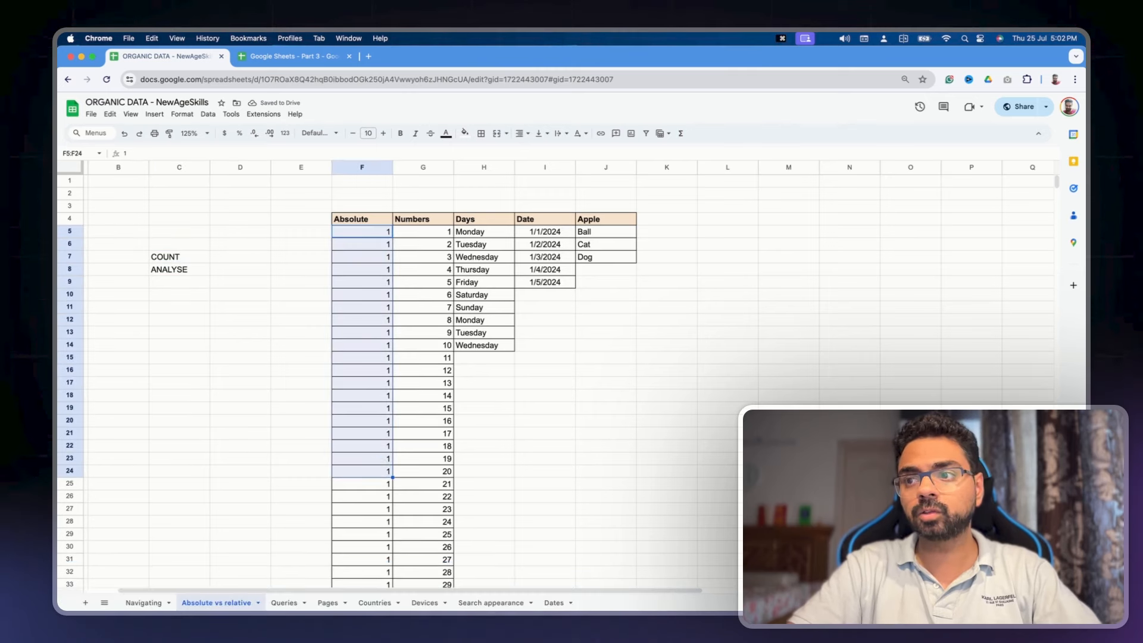
pyautogui.scroll(10, 393, 333)
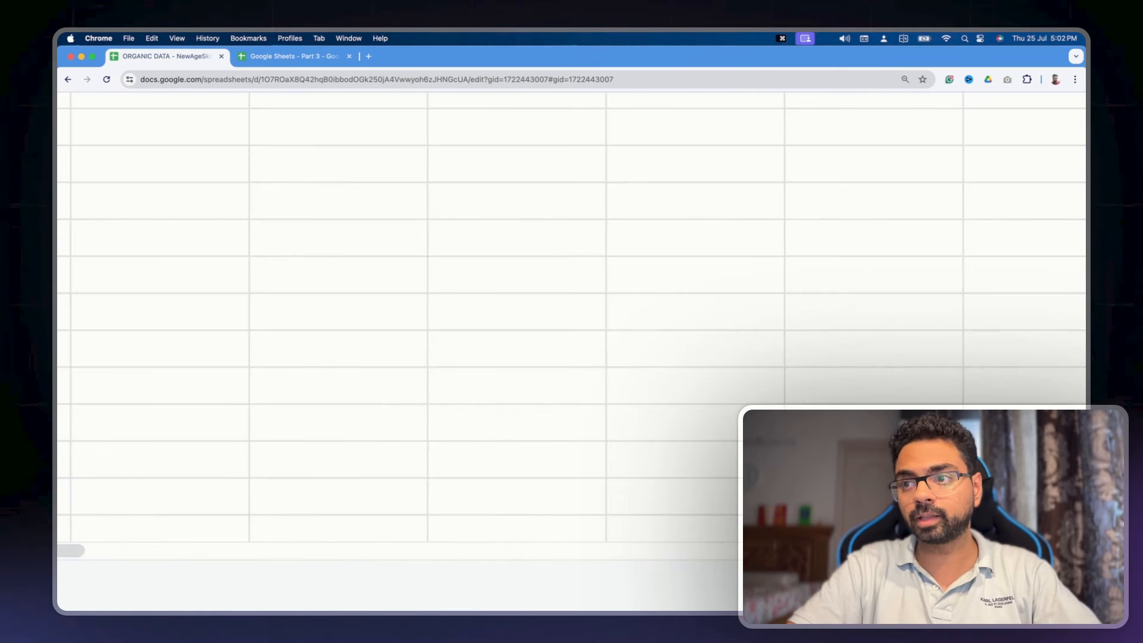
pyautogui.scroll(-10, 393, 333)
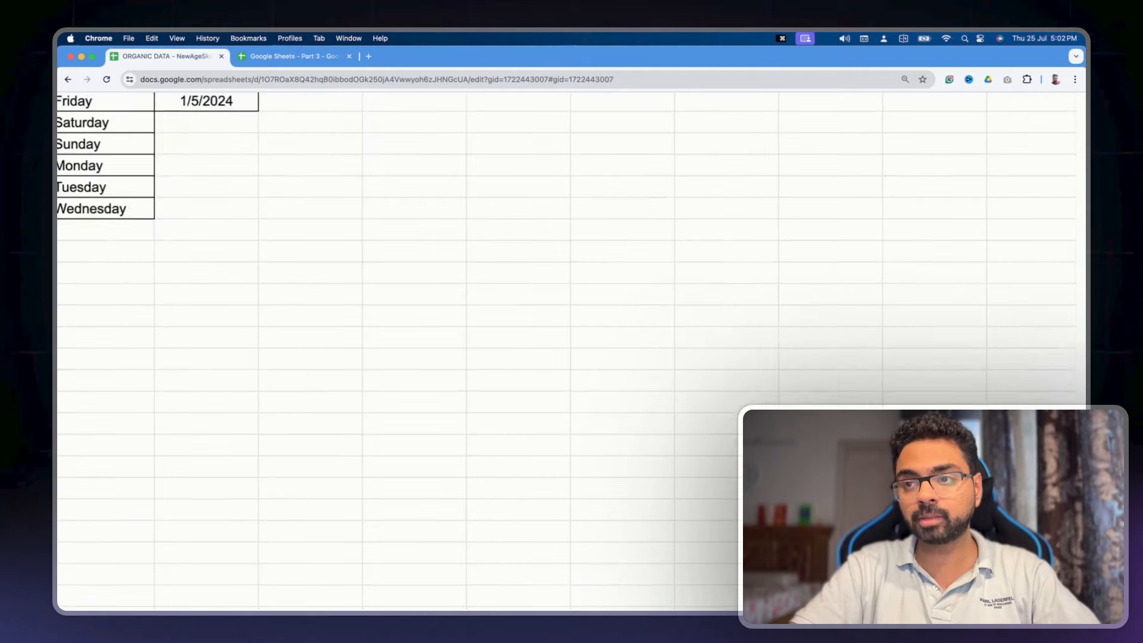
pyautogui.scroll(2, 393, 319)
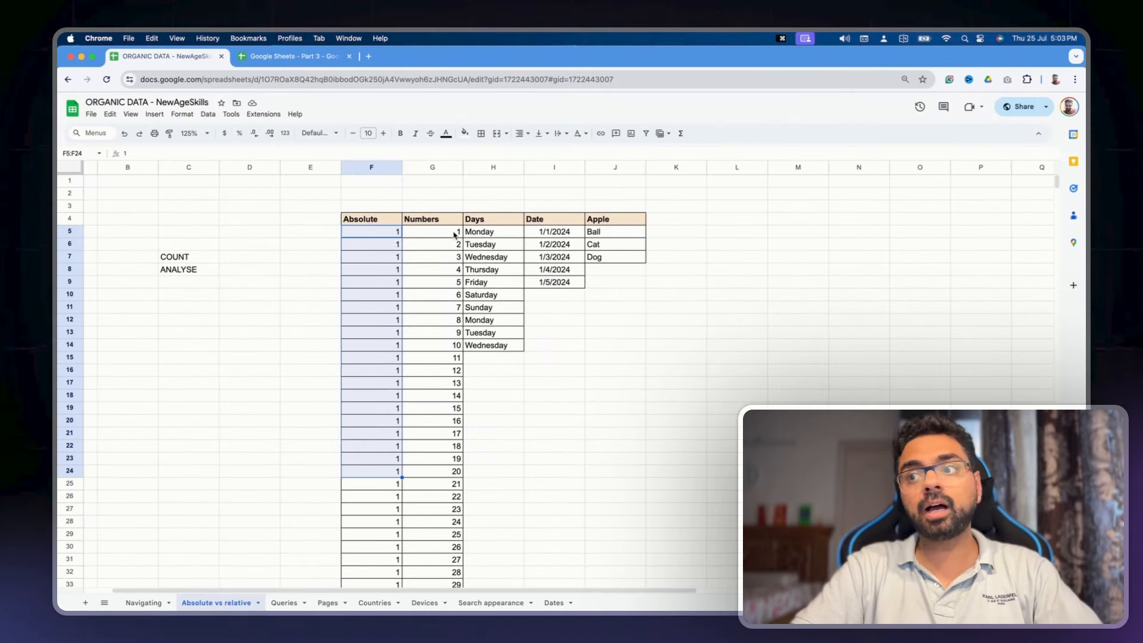
pyautogui.click(184, 274)
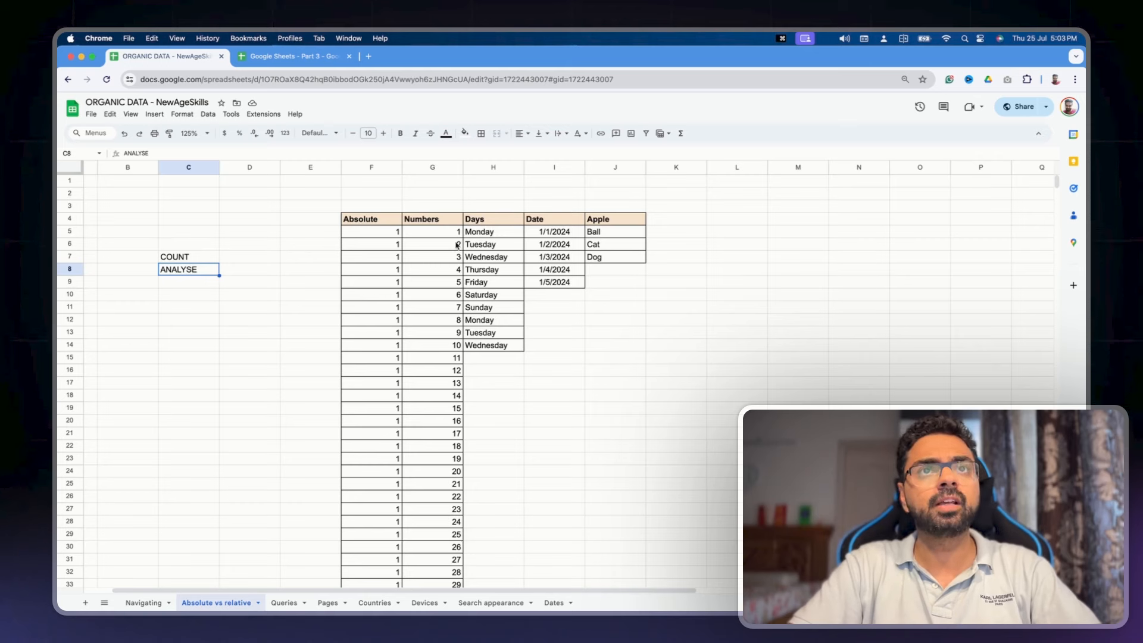
pyautogui.moveTo(451, 238); pyautogui.dragTo(440, 360)
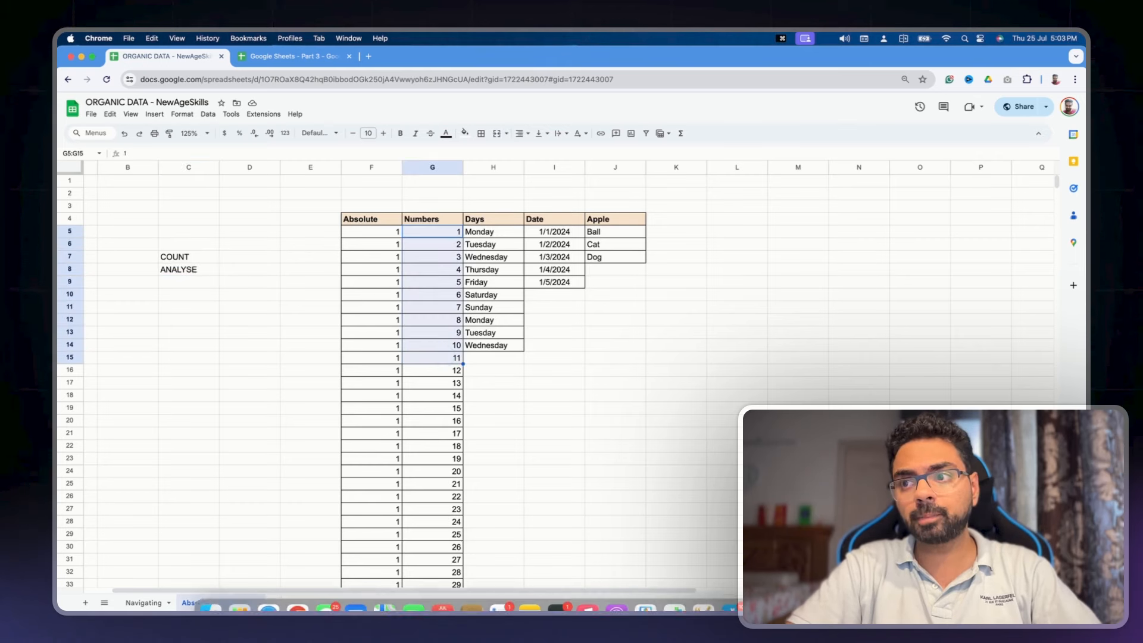
# Step: Autofill the Date column with consecutive daily dates from the existing entries down to 1/23/2024 in cell I27
pyautogui.scroll(5, 1019, 599)
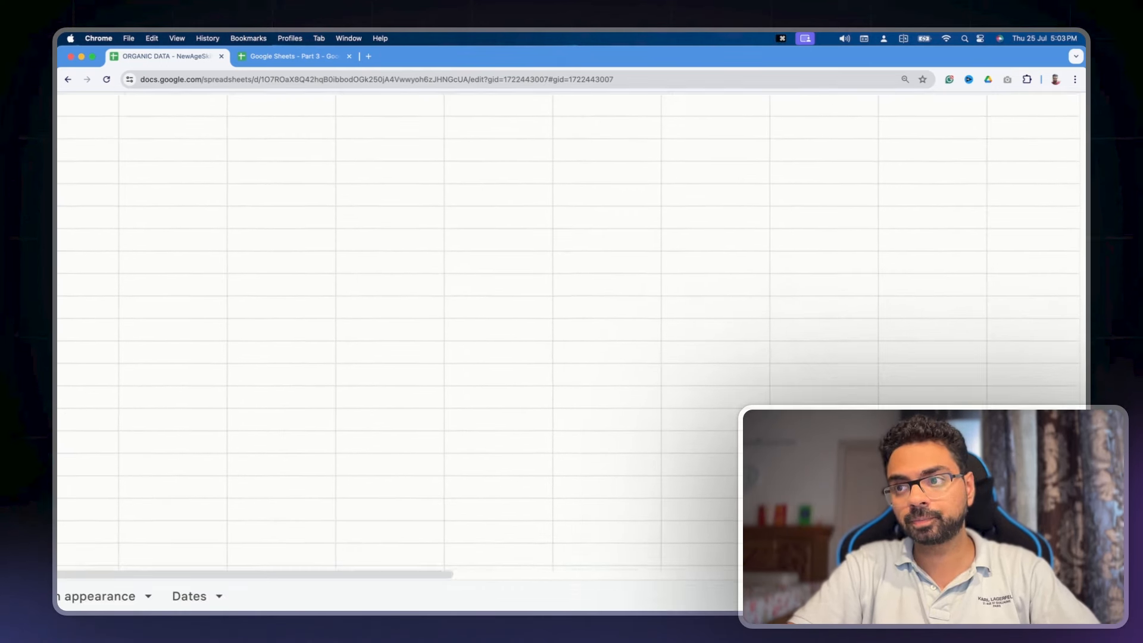
pyautogui.hscroll(3, 571, 333)
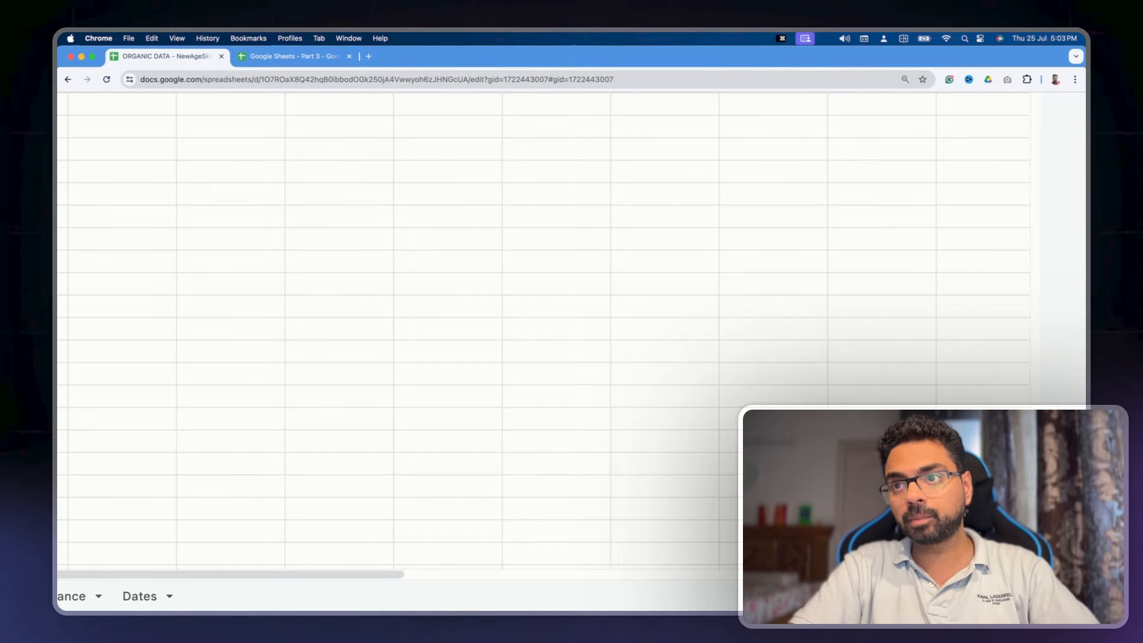
pyautogui.scroll(-5, 734, 451)
pyautogui.scroll(4, 599, 321)
pyautogui.click(560, 345)
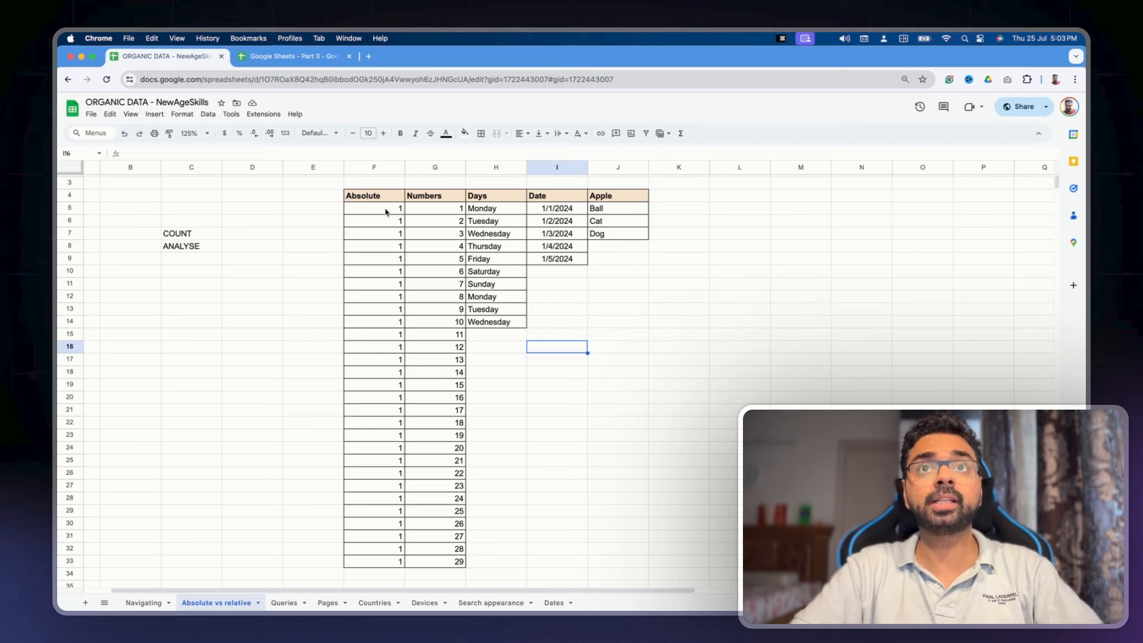
pyautogui.scroll(2, 527, 294)
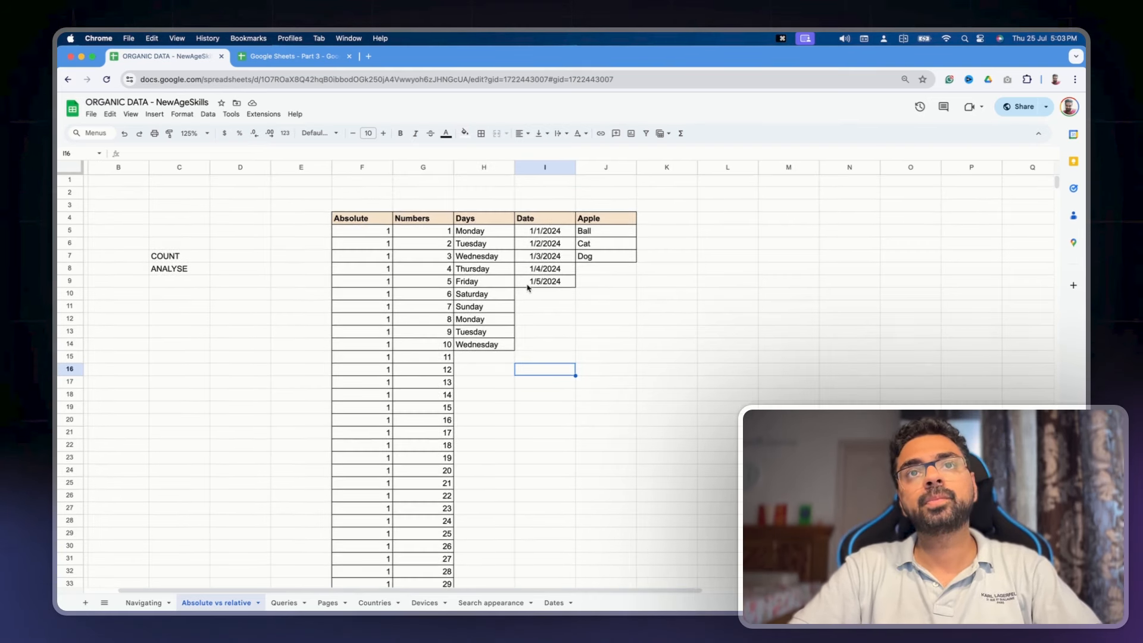
pyautogui.moveTo(559, 236); pyautogui.dragTo(587, 509)
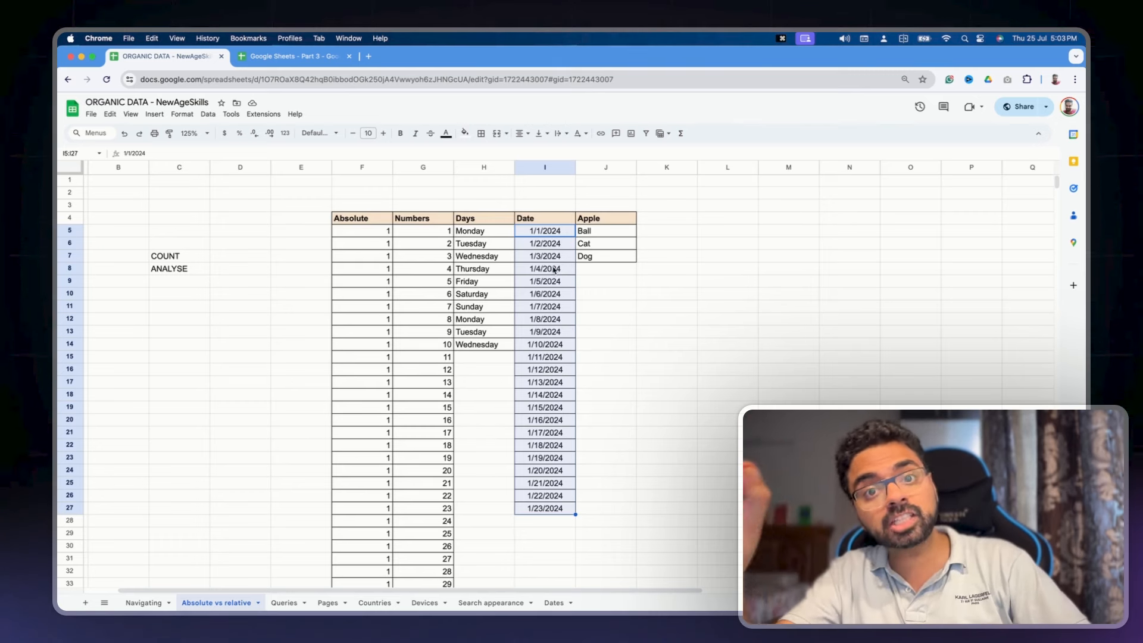
# Step: Enter the note PATTERN FIXED in cell L20 and start a second note, PATTERN RAN, in cell L21
pyautogui.click(738, 418)
pyautogui.write('P')
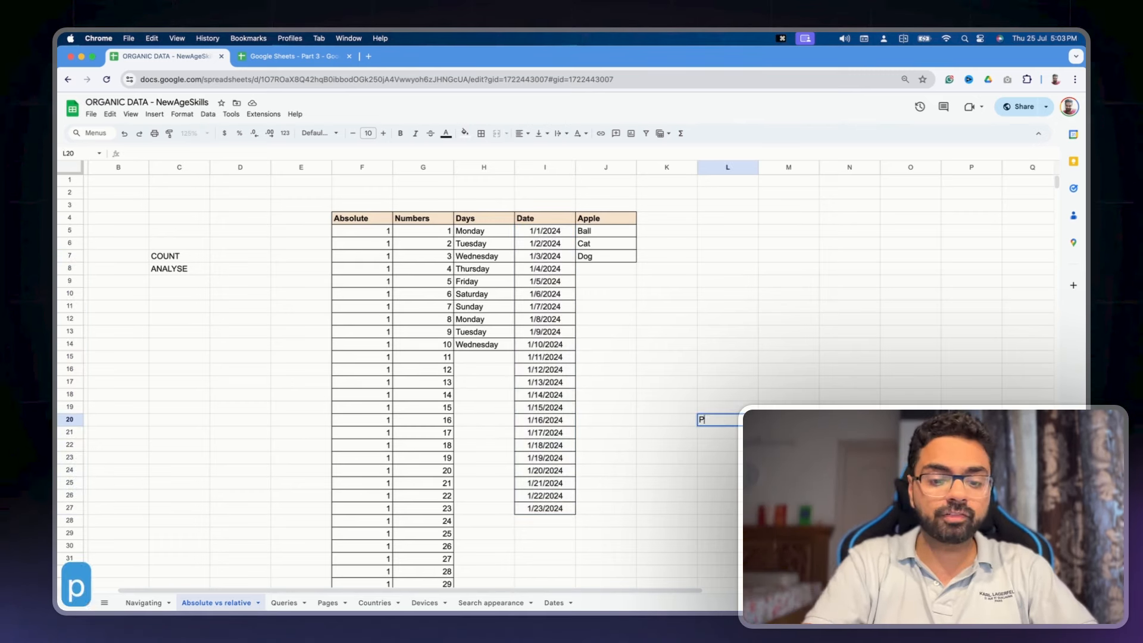
pyautogui.write('ATTERN FIXED')
pyautogui.press('Return')
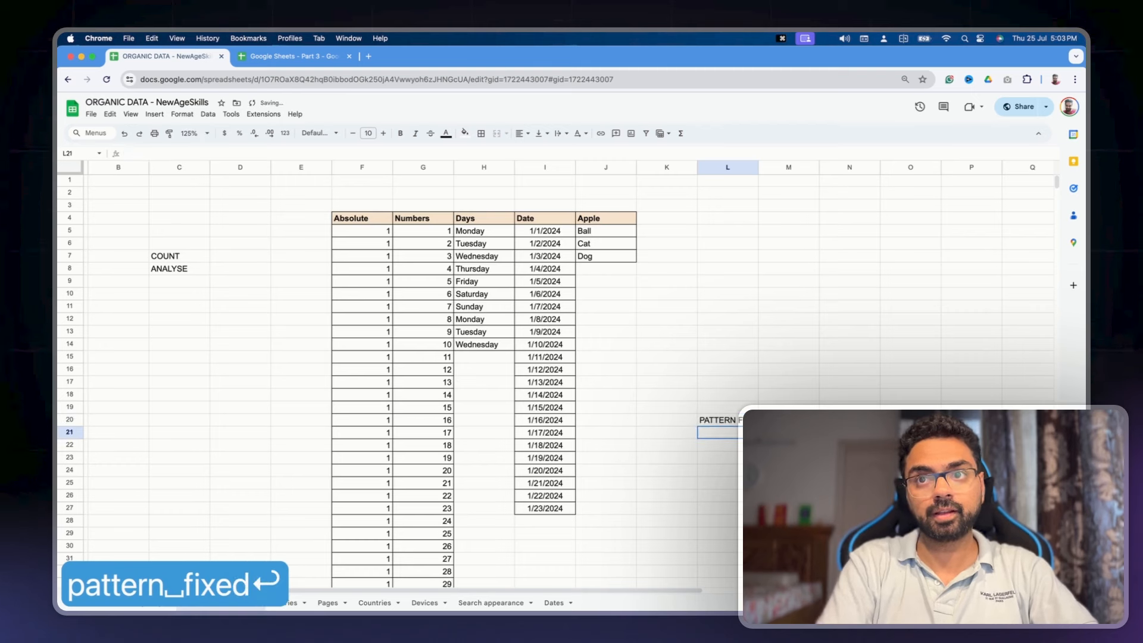
pyautogui.write('PATTERN RAN')
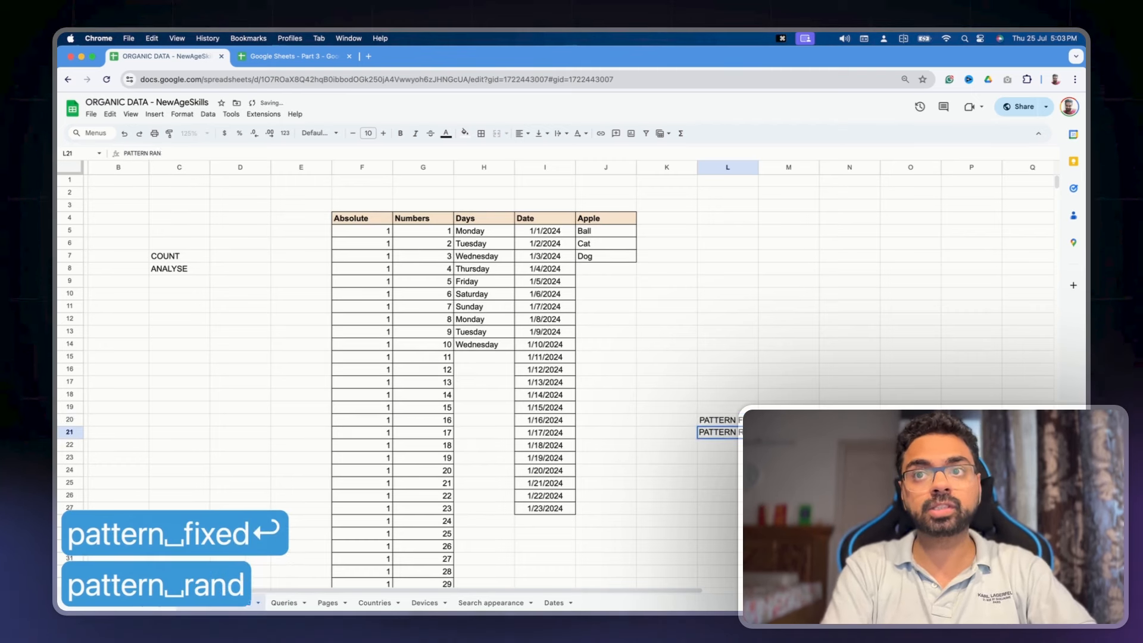
# Step: Complete the note in cell L21 so that it reads PATTERN RANDOM NAHI HO SAKTA
pyautogui.write('DOM NAHI HO SAKTA')
pyautogui.press('Return')
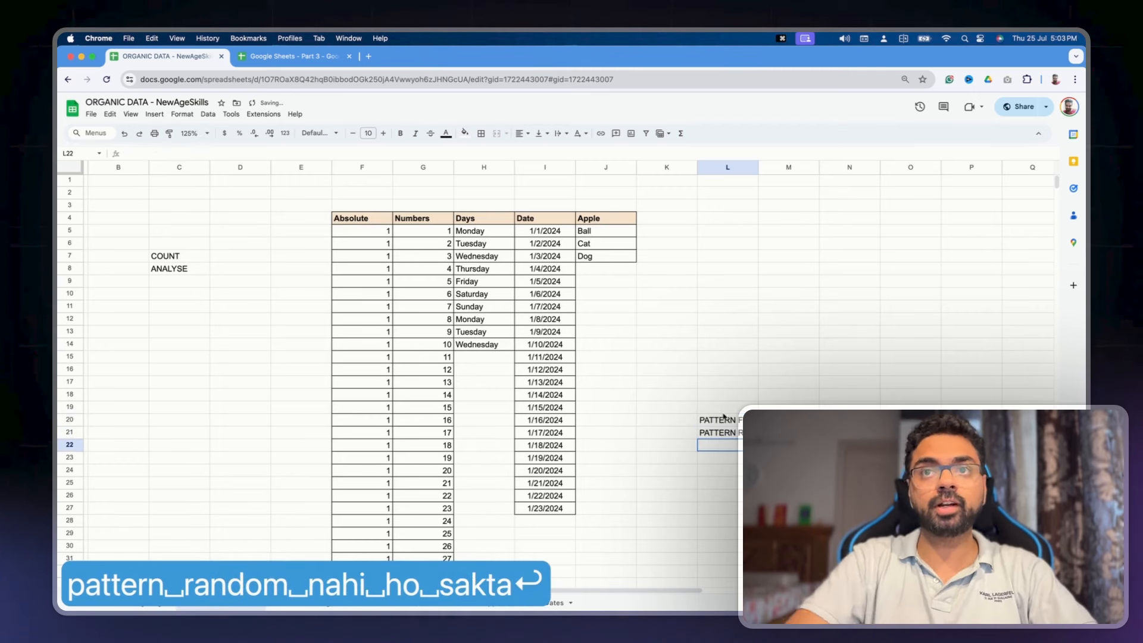
# Step: Try extending the Apple, Ball, Cat, Dog series from J4:J7 down to row 15, and undo the fill
pyautogui.click(604, 233)
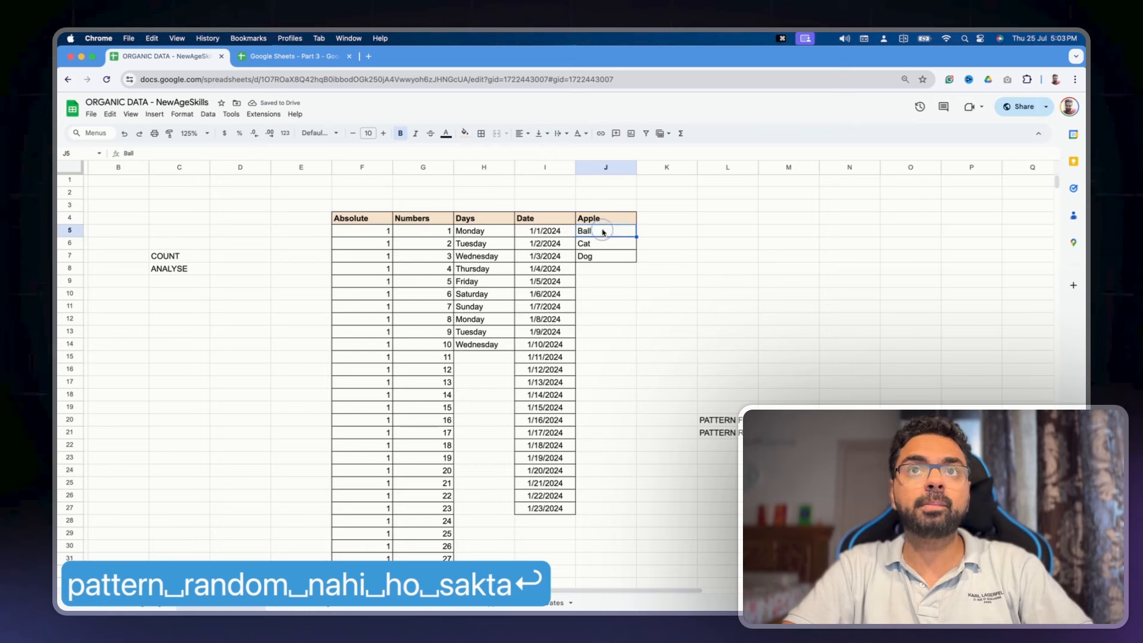
pyautogui.click(603, 243)
pyautogui.click(603, 256)
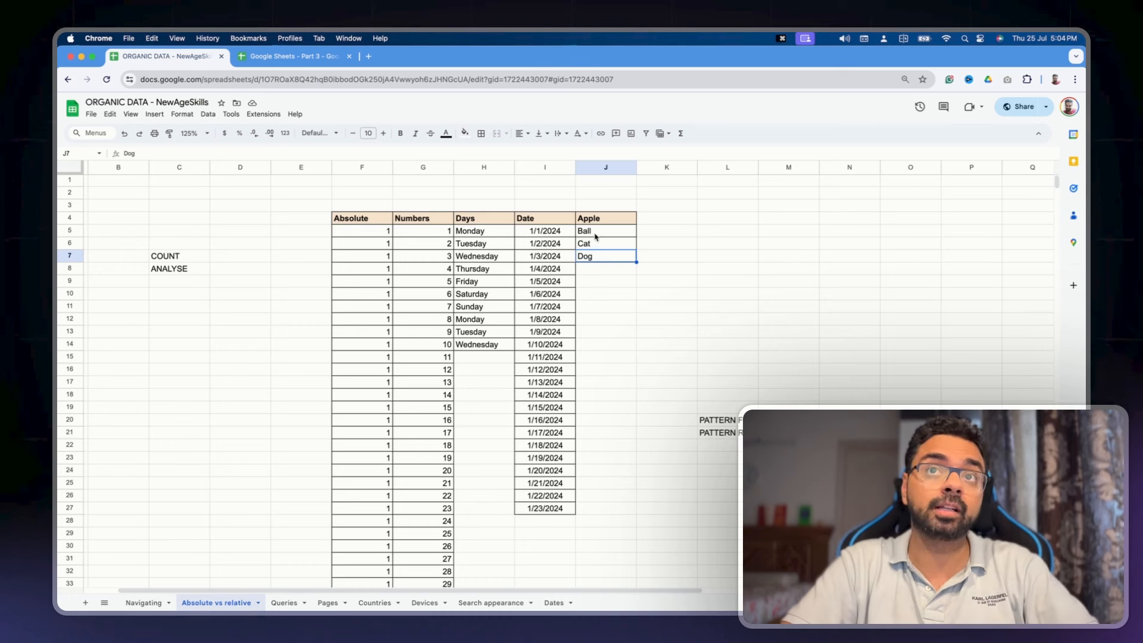
pyautogui.moveTo(599, 221); pyautogui.dragTo(614, 255)
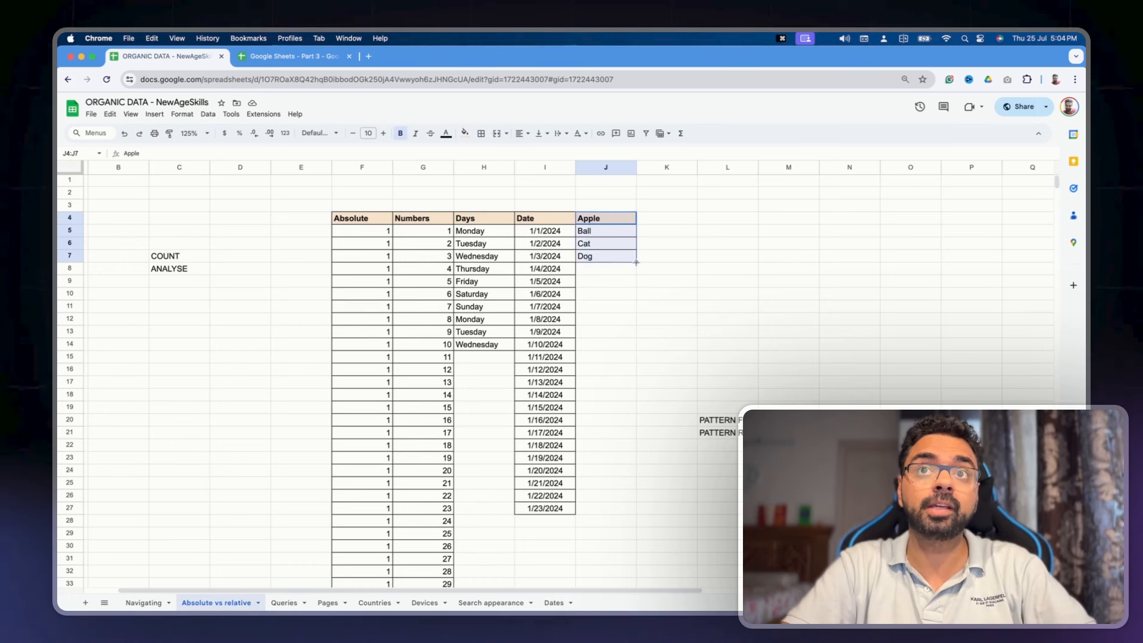
pyautogui.moveTo(636, 305); pyautogui.dragTo(632, 359)
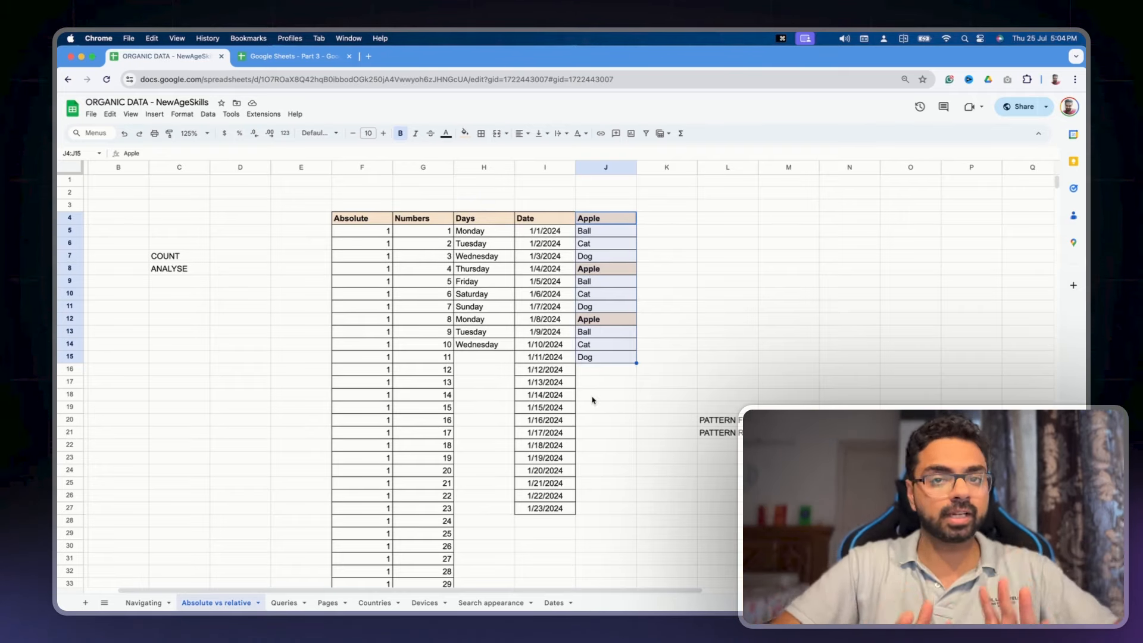
pyautogui.press('super+z')
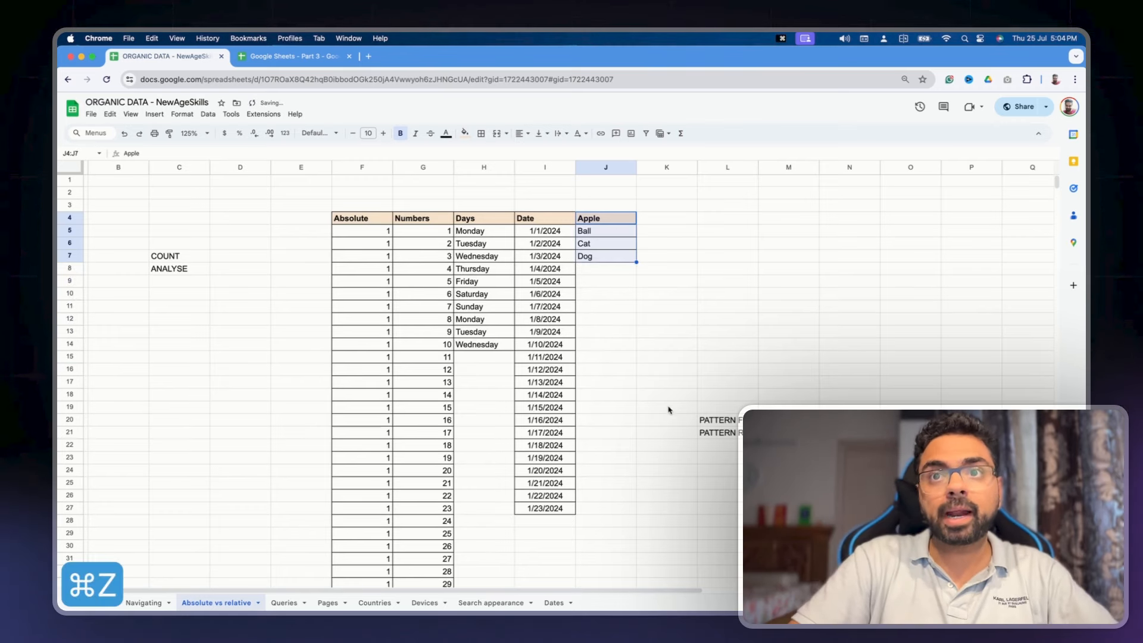
# Step: Review the PATTERN FIXED note against the fill patterns in the Absolute, Numbers, Days, Date and Apple columns
pyautogui.click(715, 421)
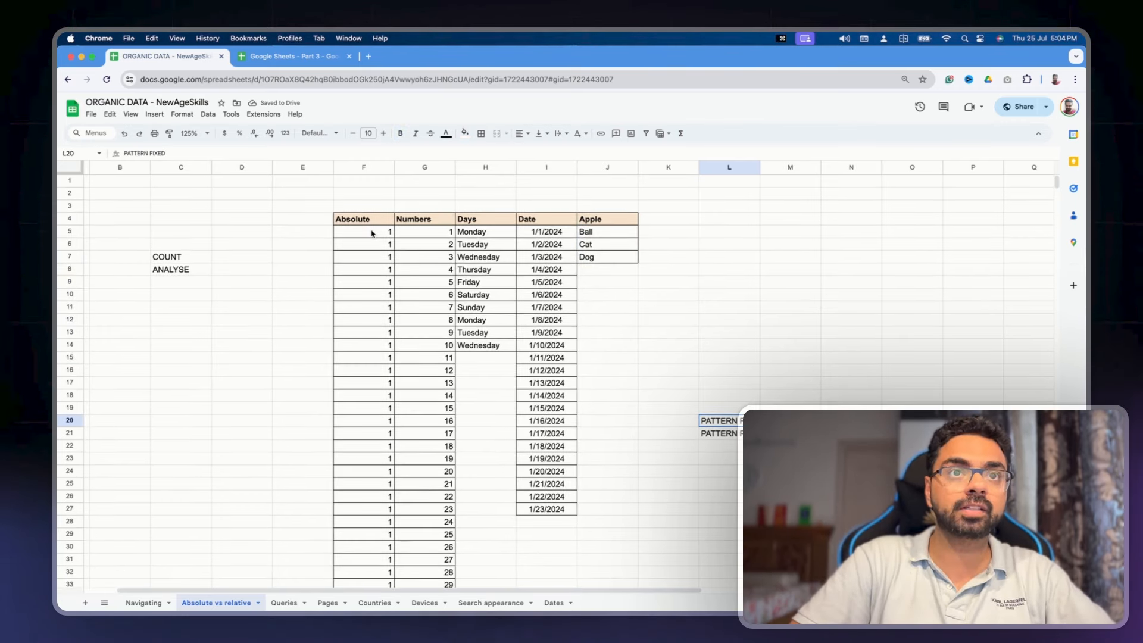
pyautogui.moveTo(386, 236); pyautogui.dragTo(381, 282)
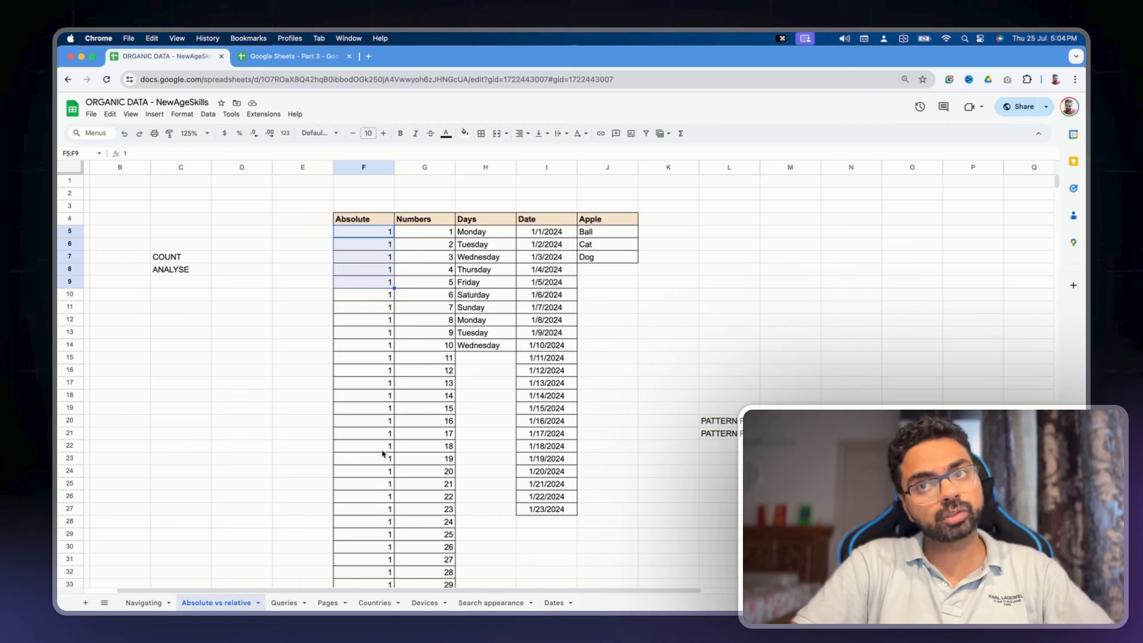
pyautogui.click(448, 232)
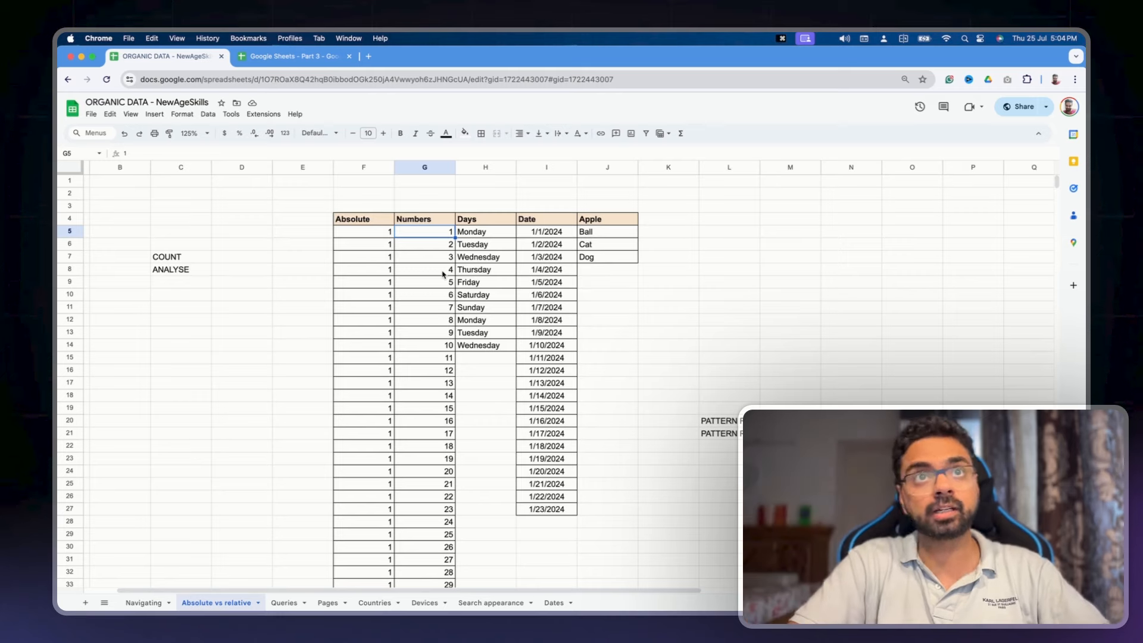
pyautogui.click(499, 237)
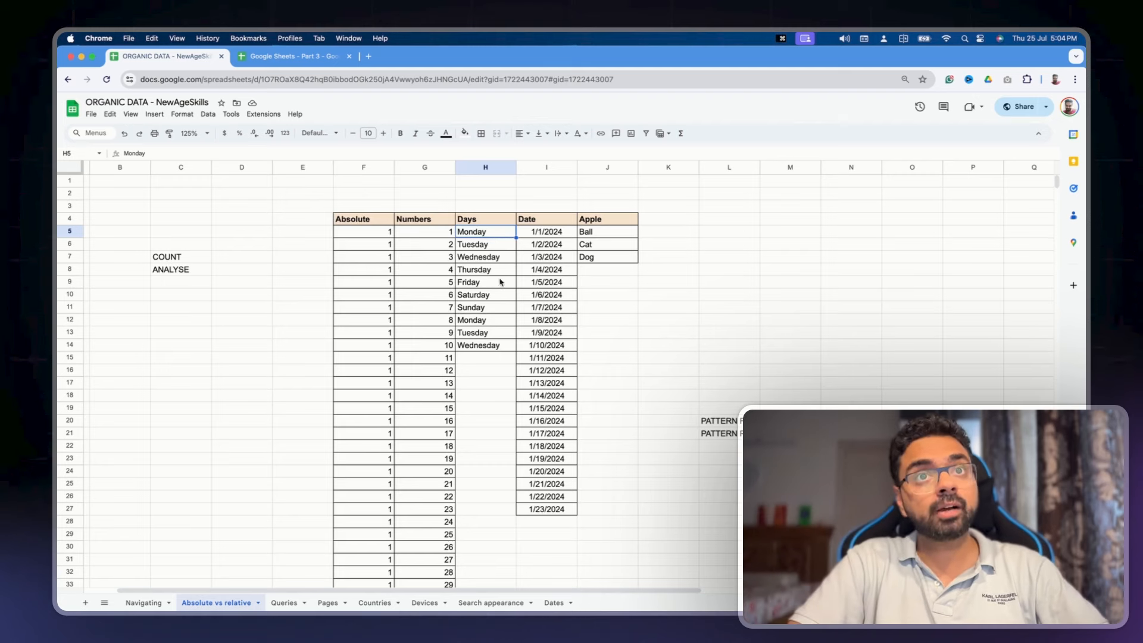
pyautogui.moveTo(502, 283); pyautogui.dragTo(488, 337)
pyautogui.click(557, 244)
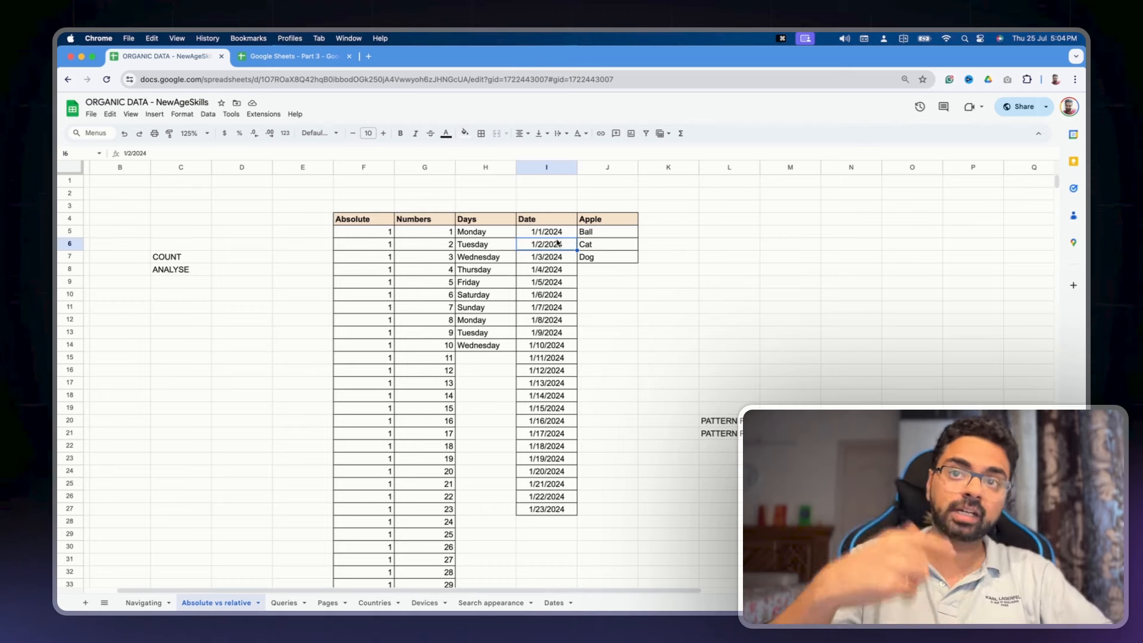
pyautogui.moveTo(607, 222); pyautogui.dragTo(606, 260)
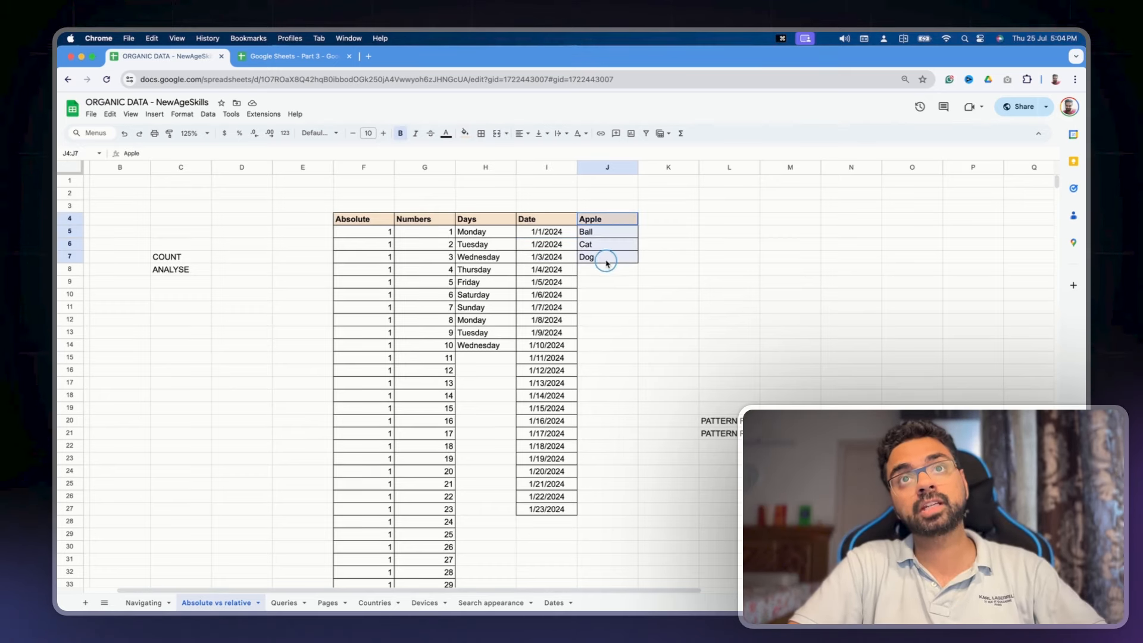
pyautogui.click(609, 269)
pyautogui.click(619, 219)
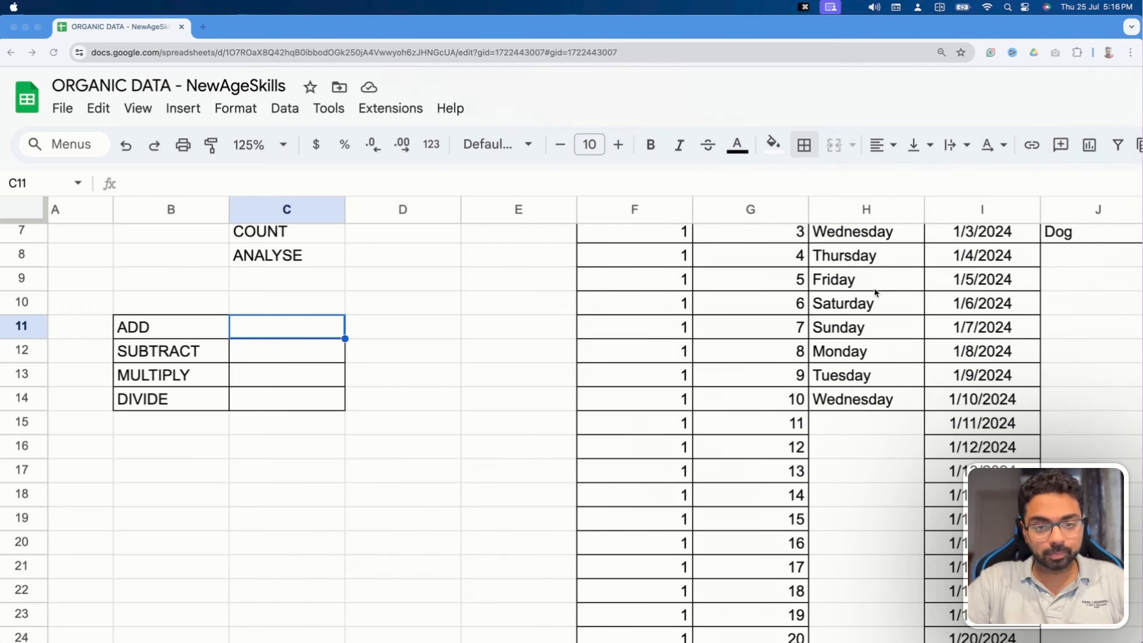
# Step: Enter the label RANGE in cell B17, below the ADD, SUBTRACT, MULTIPLY and DIVIDE table
pyautogui.click(173, 469)
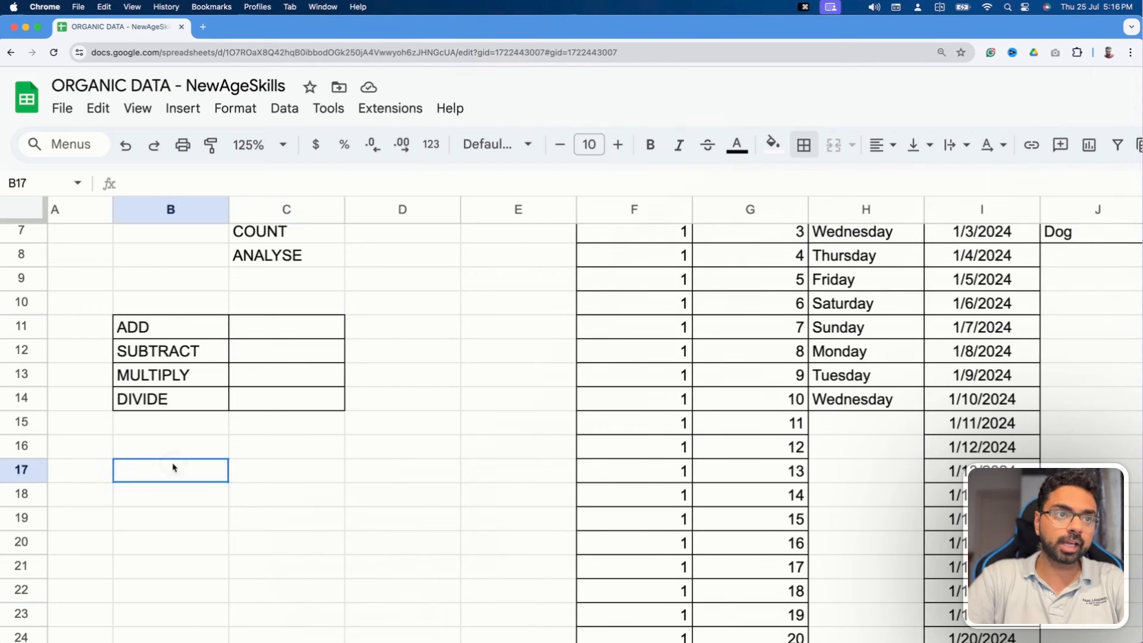
pyautogui.write('ran')
pyautogui.press('BackSpace')
pyautogui.press('BackSpace')
pyautogui.press('BackSpace')
pyautogui.write('RANGE')
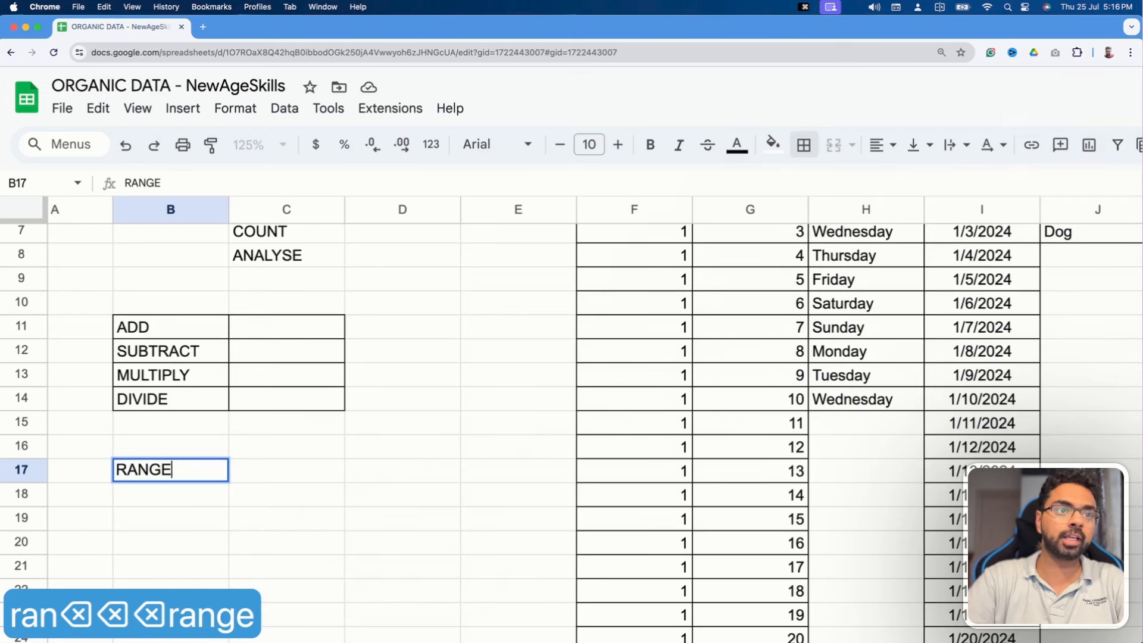
pyautogui.press('Return')
# Step: Select F5:F14 in the Absolute column and examine how its range reference combines the start and end cells
pyautogui.scroll(-2, 440, 434)
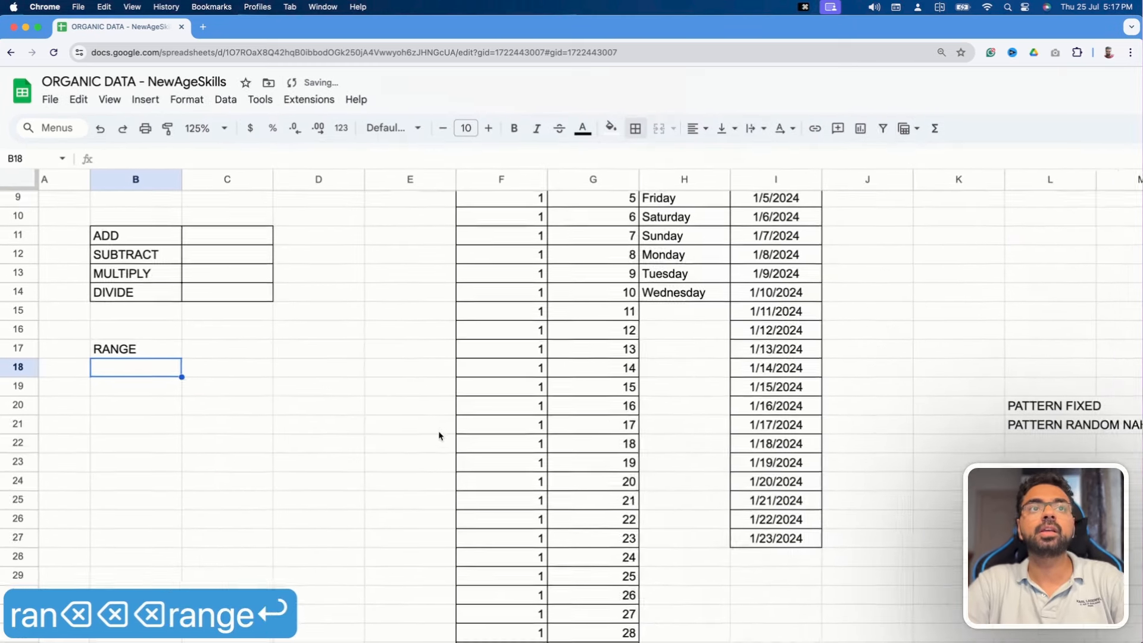
pyautogui.scroll(3, 469, 395)
pyautogui.moveTo(499, 252); pyautogui.dragTo(489, 418)
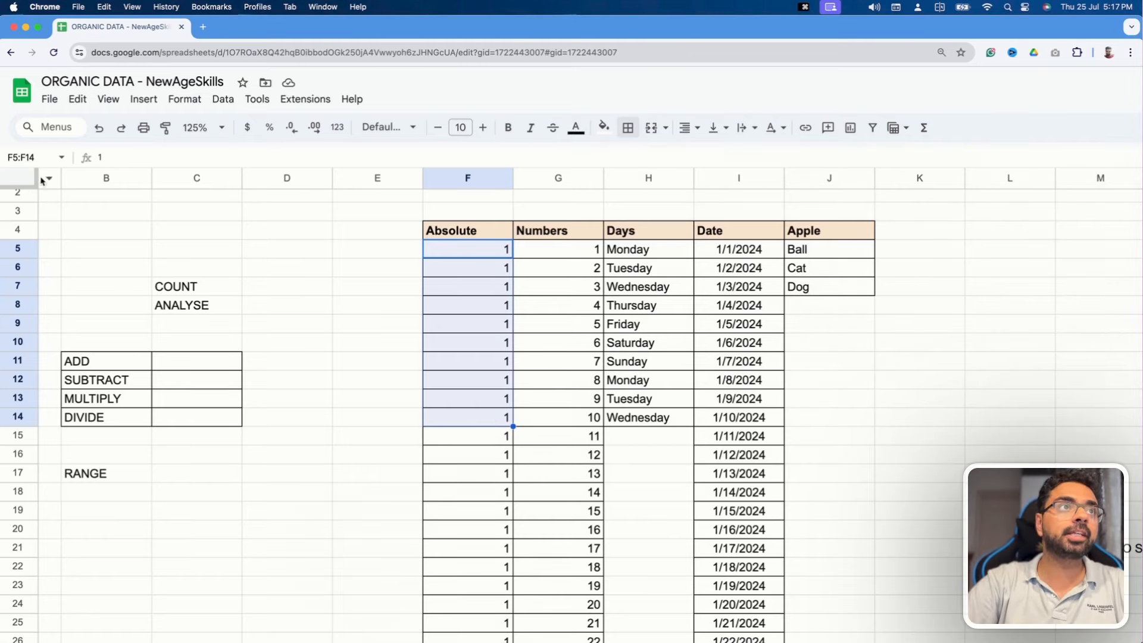
pyautogui.scroll(5, 27, 147)
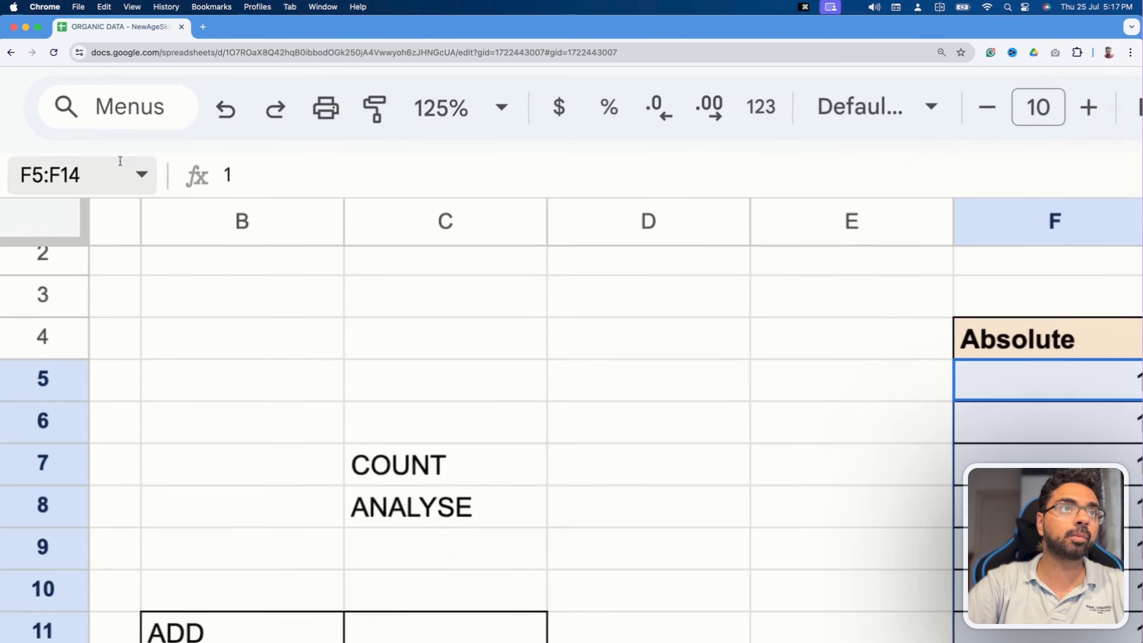
pyautogui.click(141, 173)
pyautogui.click(142, 173)
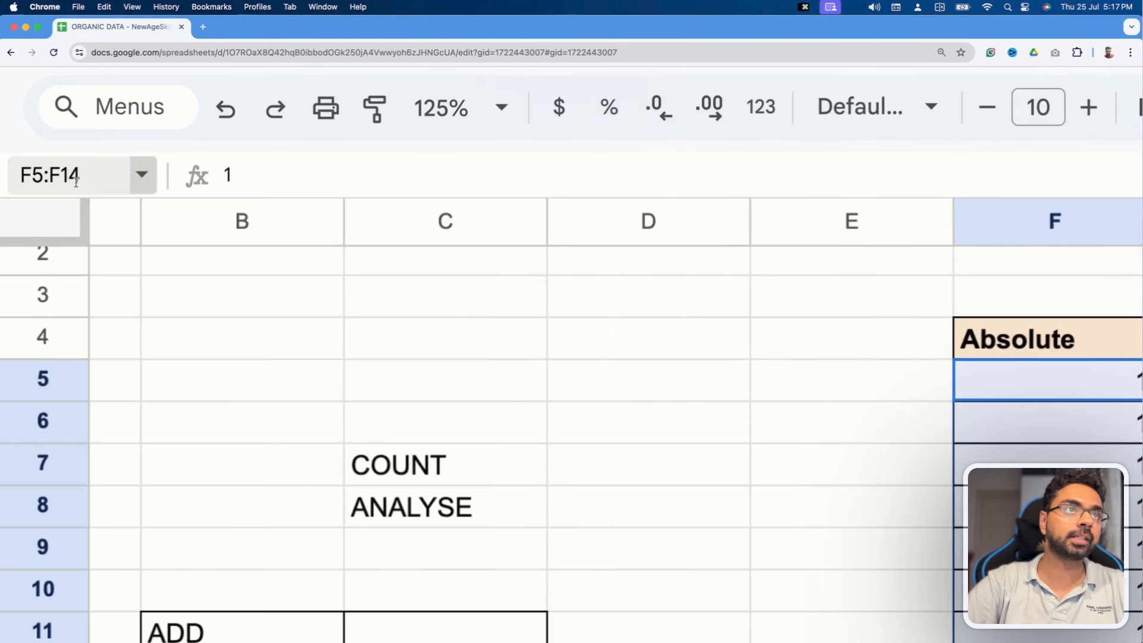
pyautogui.click(15, 178)
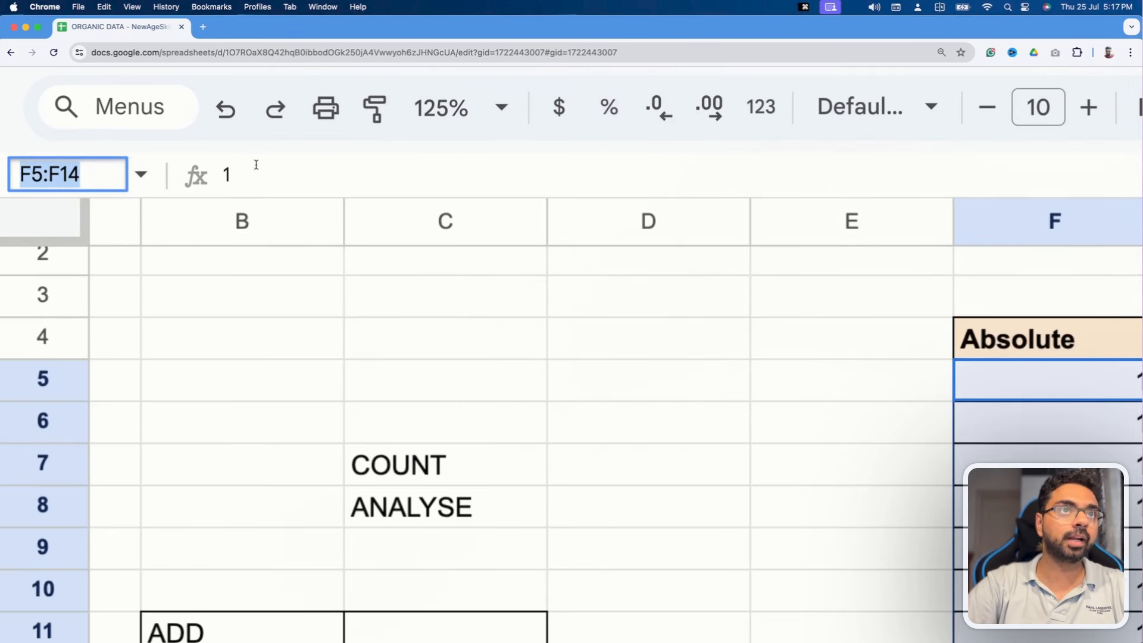
pyautogui.click(234, 174)
pyautogui.doubleClick(228, 174)
pyautogui.click(23, 176)
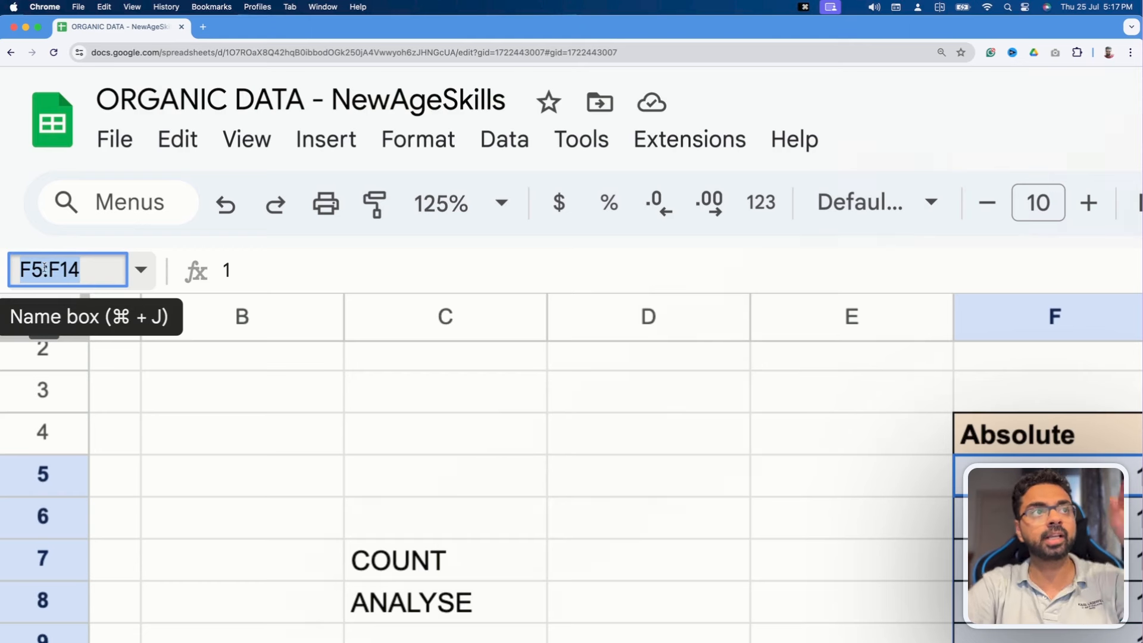
pyautogui.click(45, 269)
pyautogui.moveTo(45, 269); pyautogui.dragTo(12, 269)
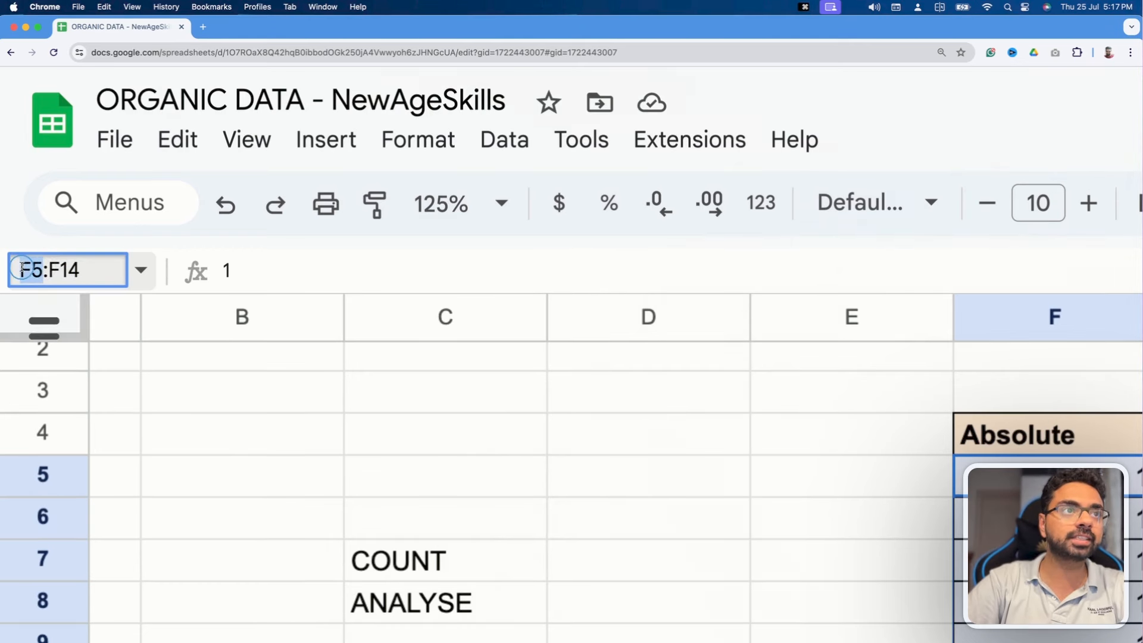
pyautogui.click(83, 268)
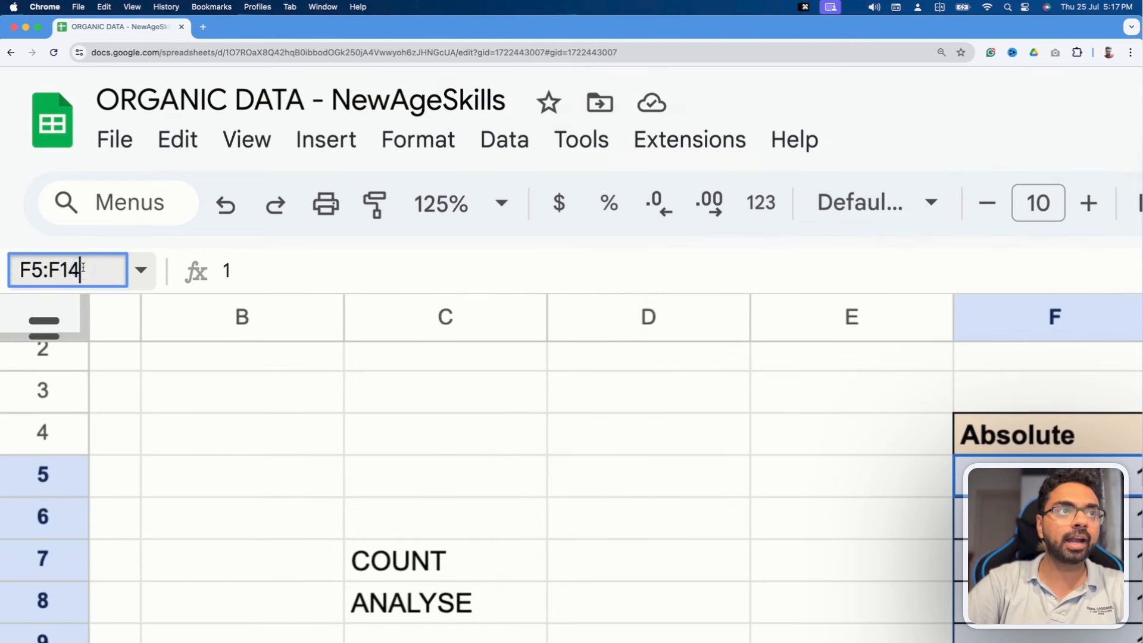
pyautogui.click(42, 271)
pyautogui.tripleClick(43, 271)
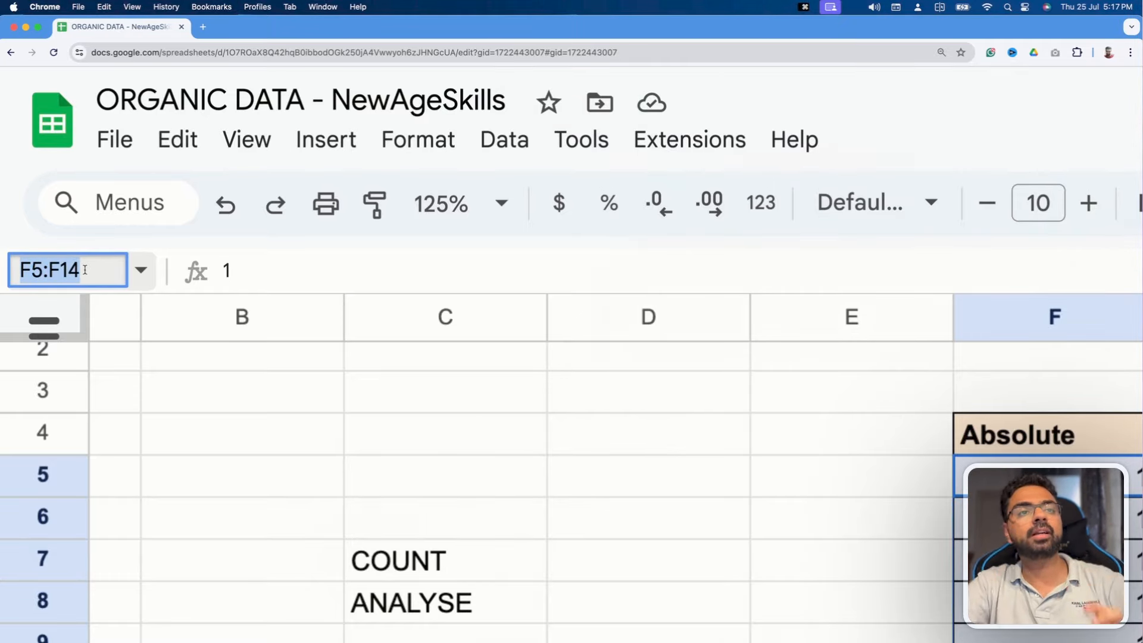
# Step: Compare individual cells in the Absolute column, from F5 to F9, with the multi-cell ranges F5:F9 and F5:F10
pyautogui.scroll(-5, 83, 274)
pyautogui.scroll(-3, 82, 278)
pyautogui.hscroll(-1, 237, 292)
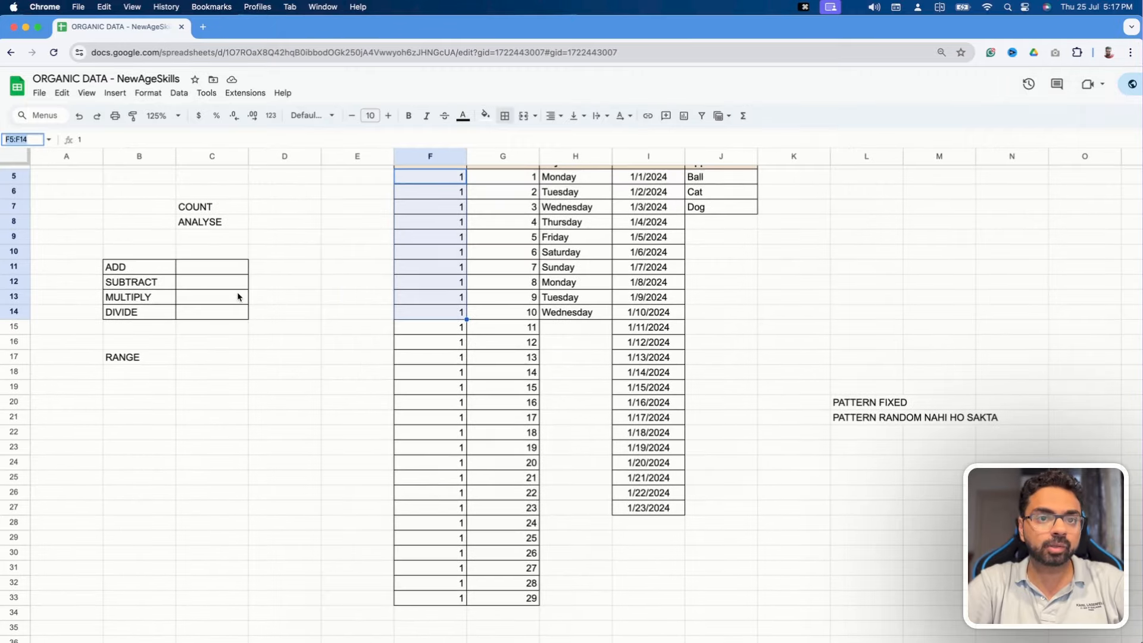
pyautogui.scroll(2, 237, 292)
pyautogui.click(452, 234)
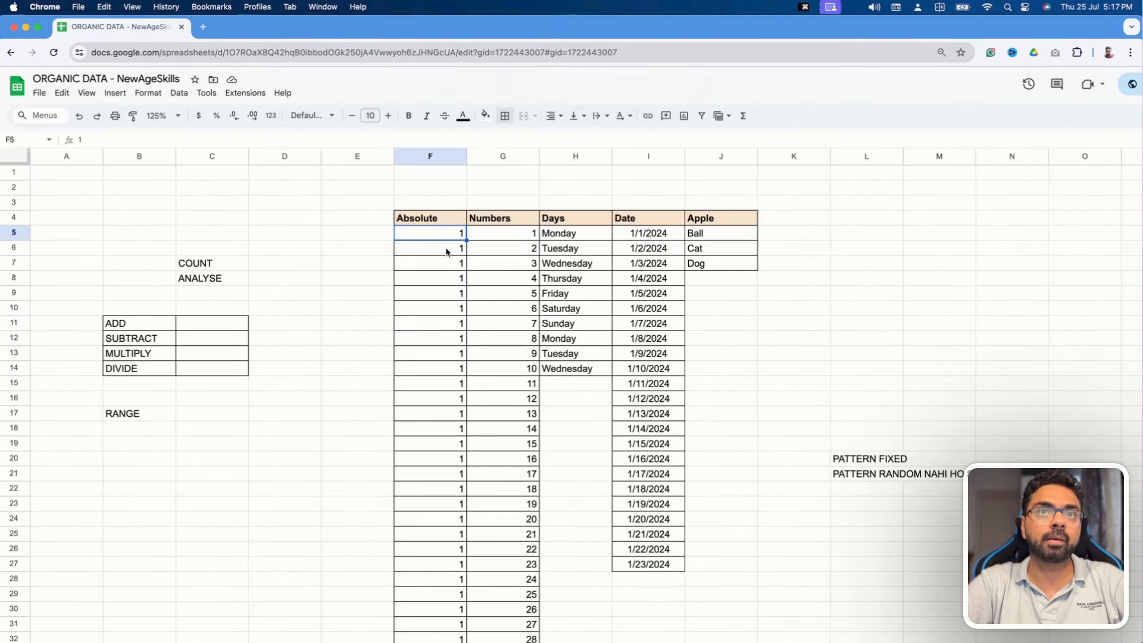
pyautogui.click(447, 250)
pyautogui.click(444, 264)
pyautogui.click(442, 278)
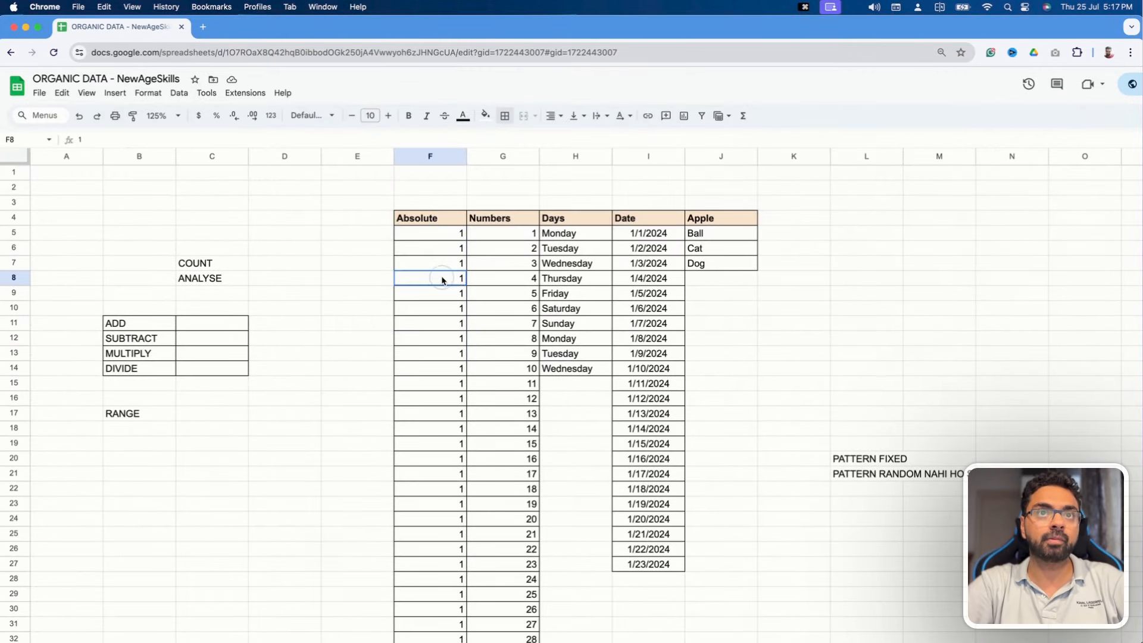
pyautogui.click(443, 293)
pyautogui.moveTo(452, 240); pyautogui.dragTo(454, 303)
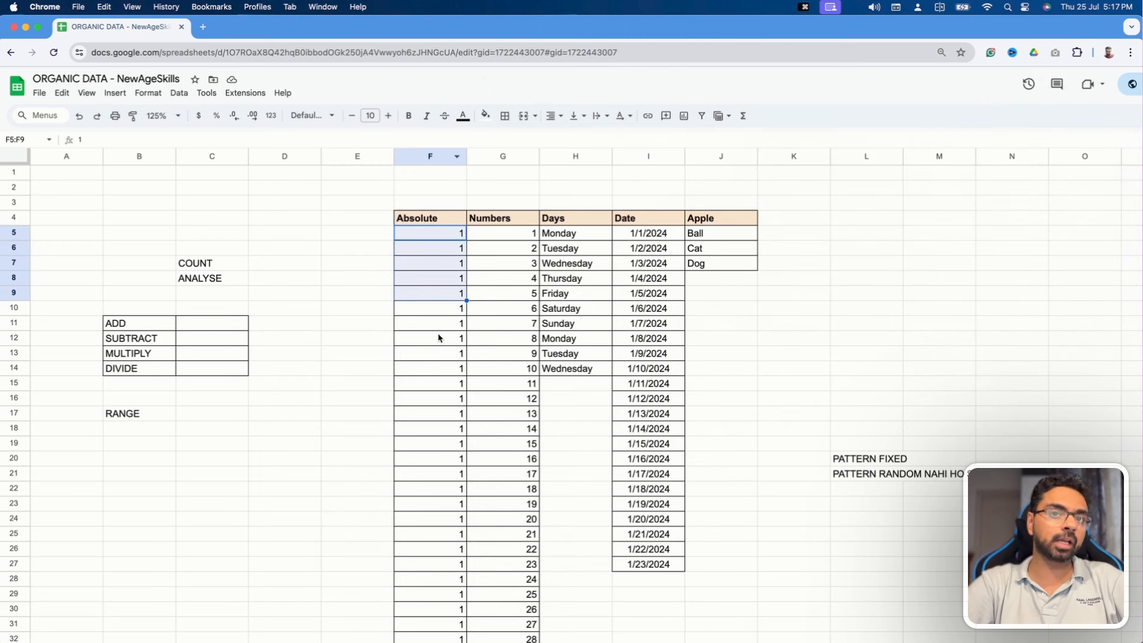
pyautogui.click(456, 236)
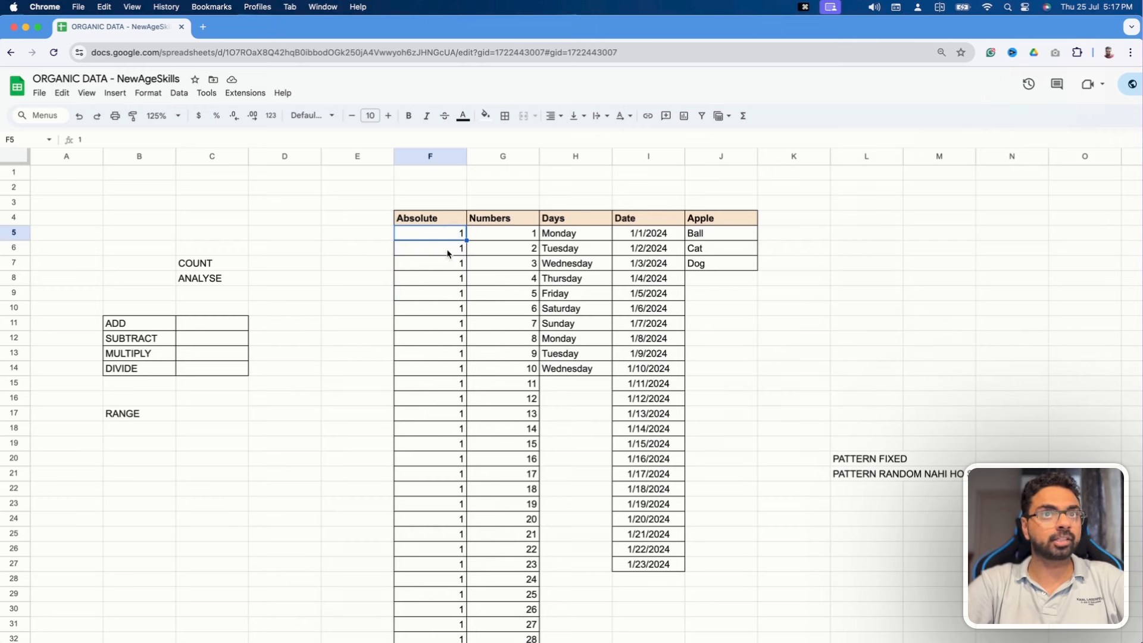
pyautogui.click(448, 250)
pyautogui.click(449, 266)
pyautogui.moveTo(451, 234); pyautogui.dragTo(449, 309)
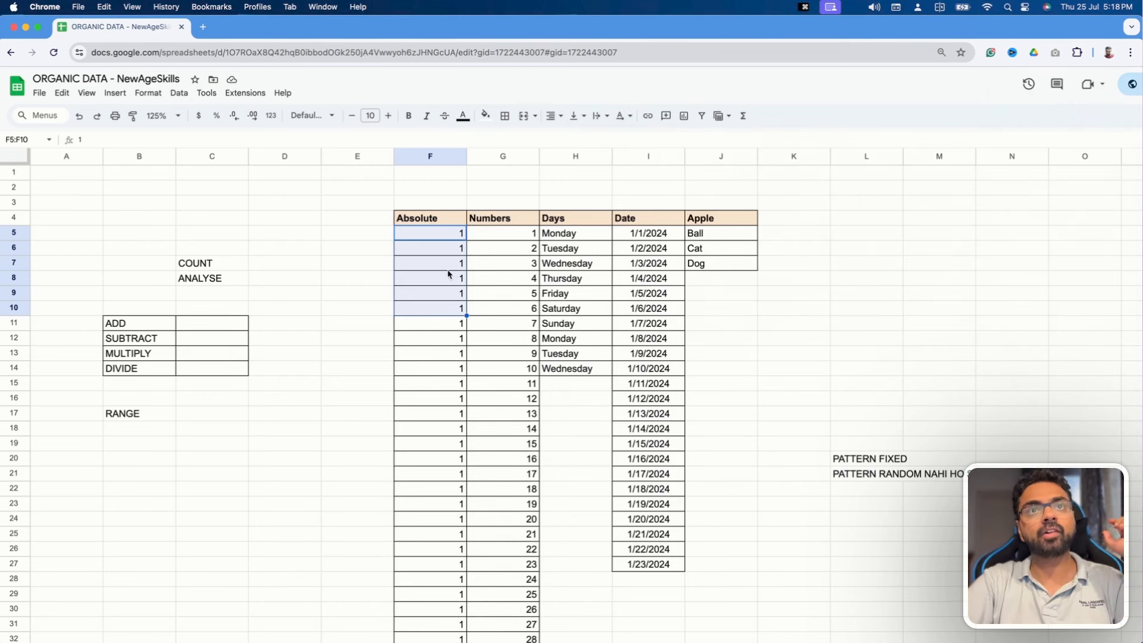
pyautogui.click(449, 233)
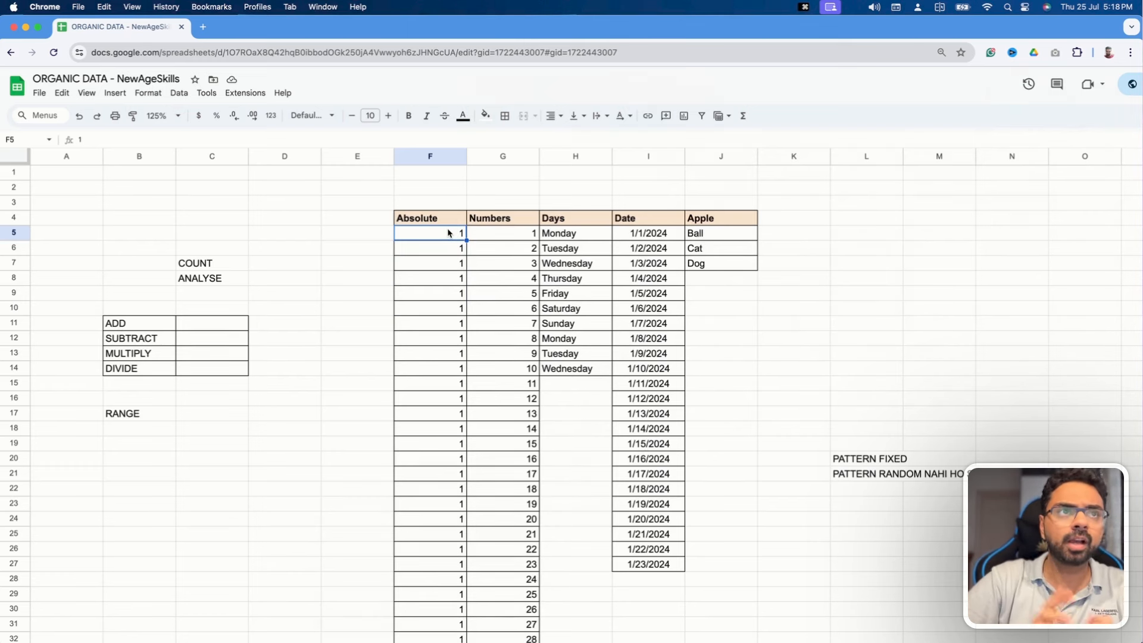
pyautogui.click(240, 331)
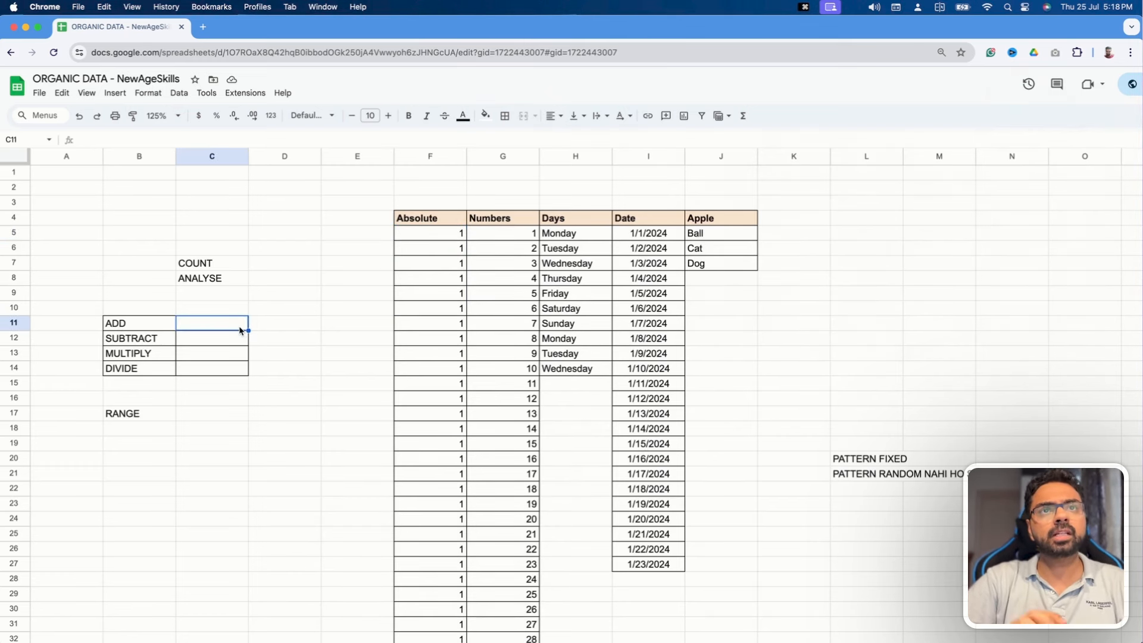
pyautogui.moveTo(433, 236); pyautogui.dragTo(428, 300)
pyautogui.click(182, 319)
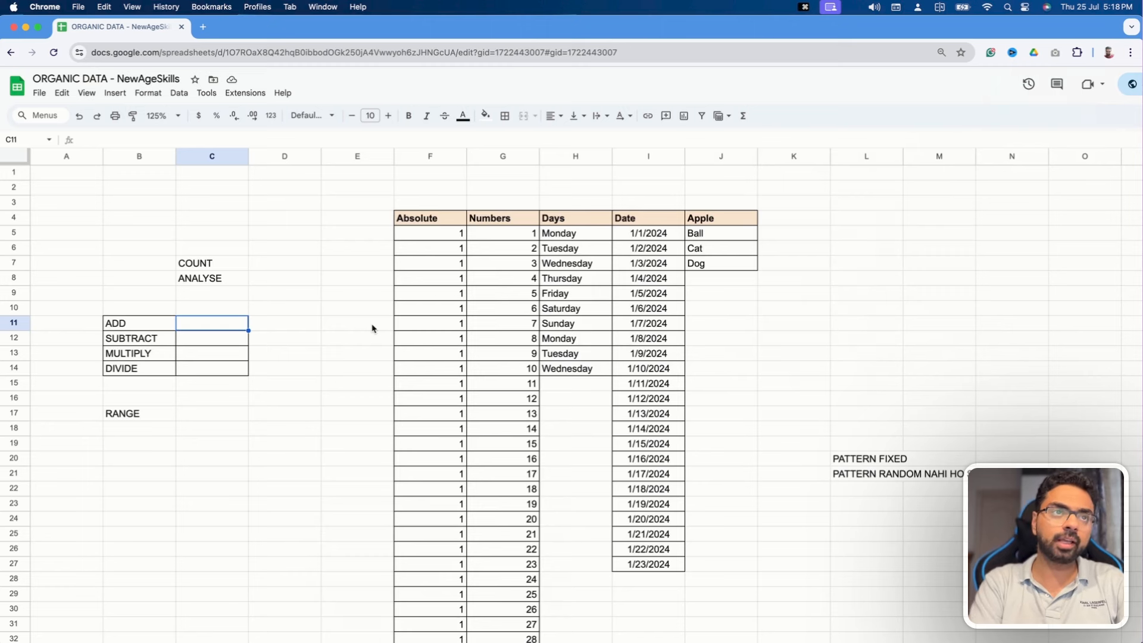
pyautogui.write('=SU')
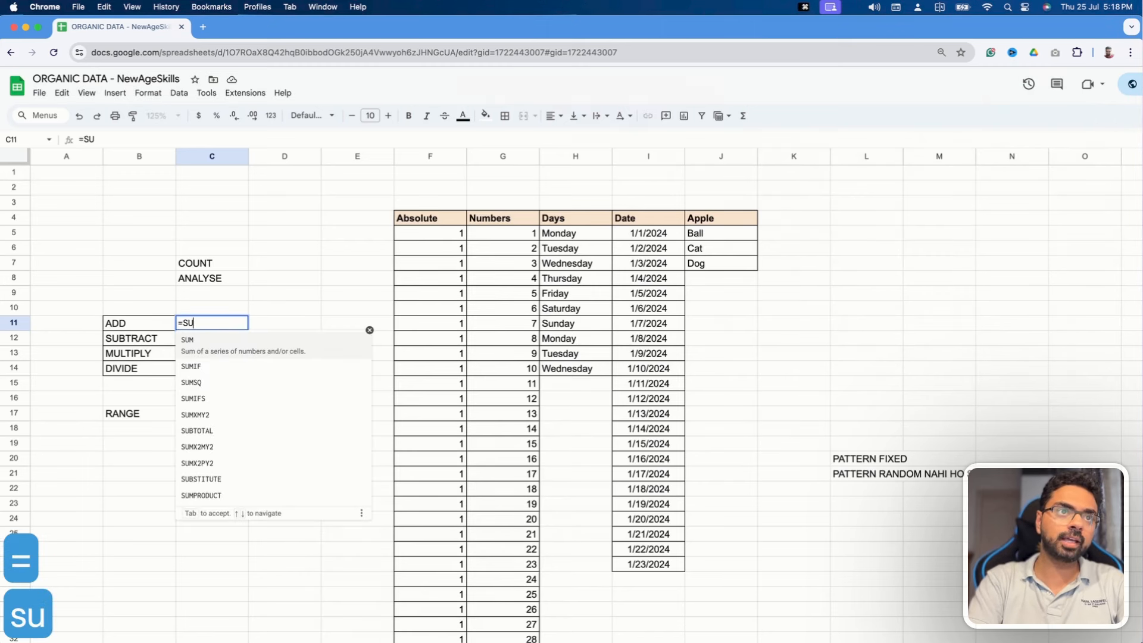
pyautogui.write('M')
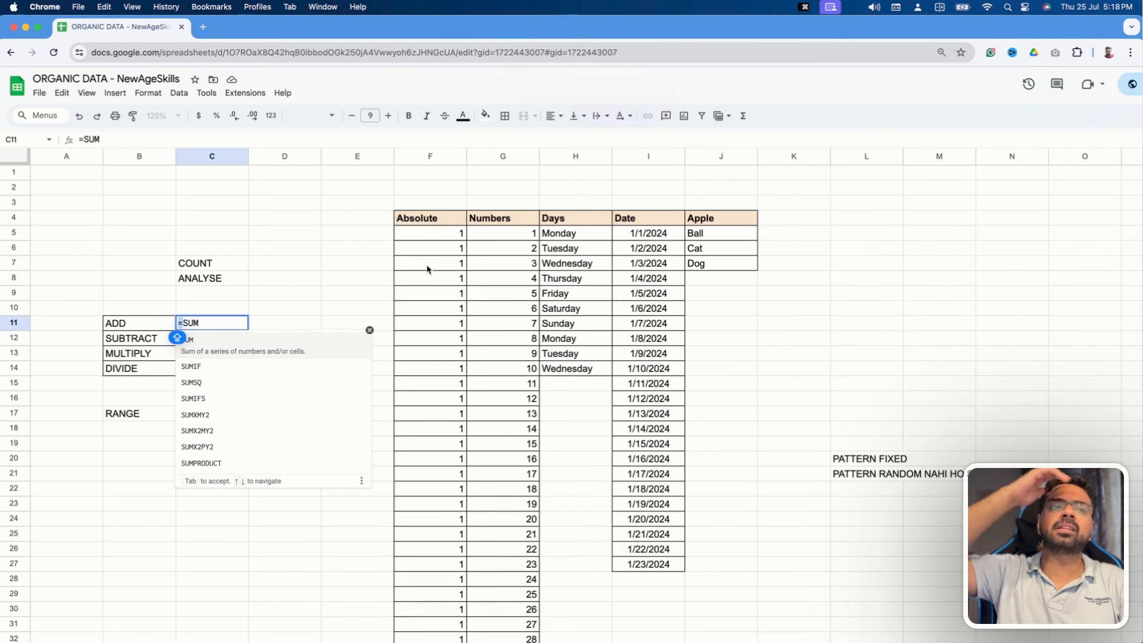
pyautogui.press('Right')
pyautogui.press('Right')
pyautogui.press('Right')
pyautogui.press('Right')
pyautogui.press('BackSpace')
pyautogui.press('BackSpace')
pyautogui.press('BackSpace')
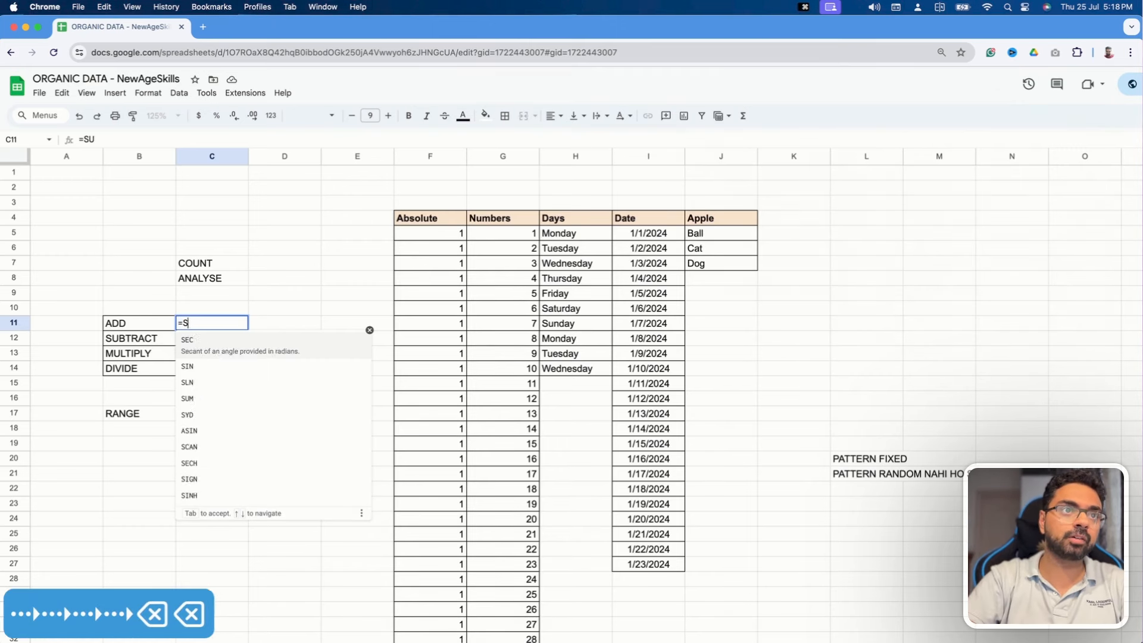
# Step: Try the single-cell reference =H6 from the Days column in C11 beside ADD, and clear the cell
pyautogui.click(573, 250)
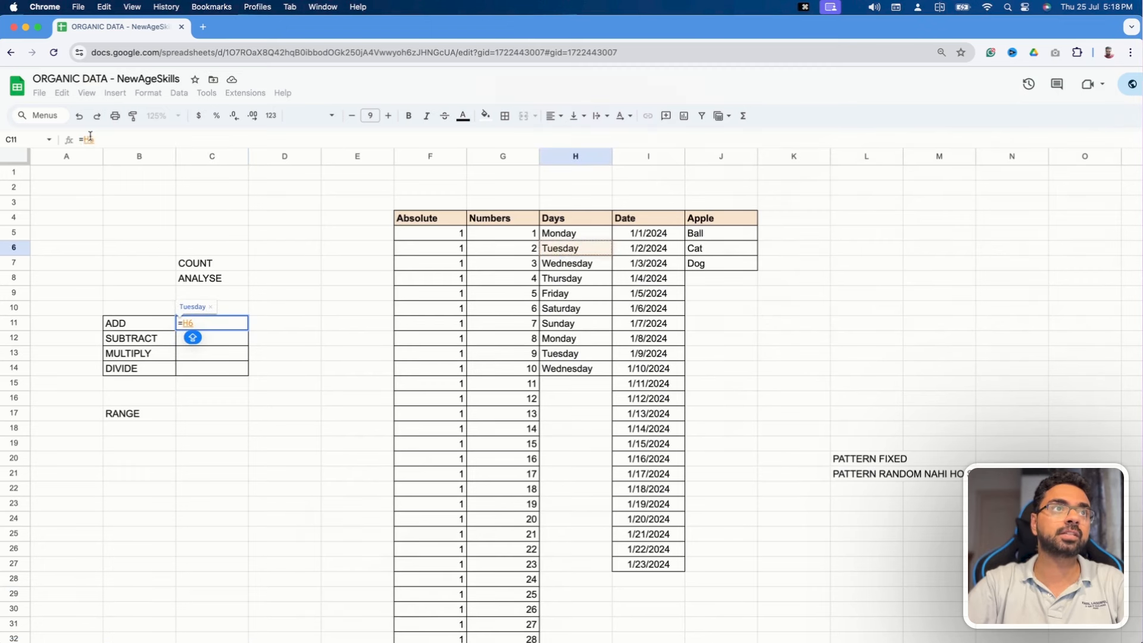
pyautogui.press('Return')
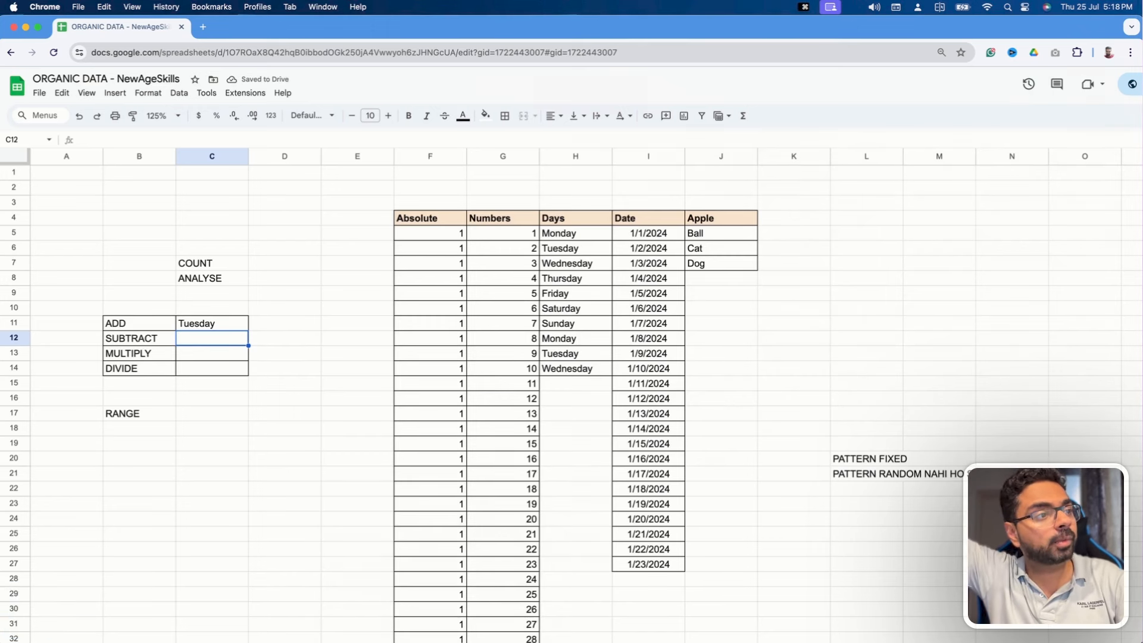
pyautogui.press('Up')
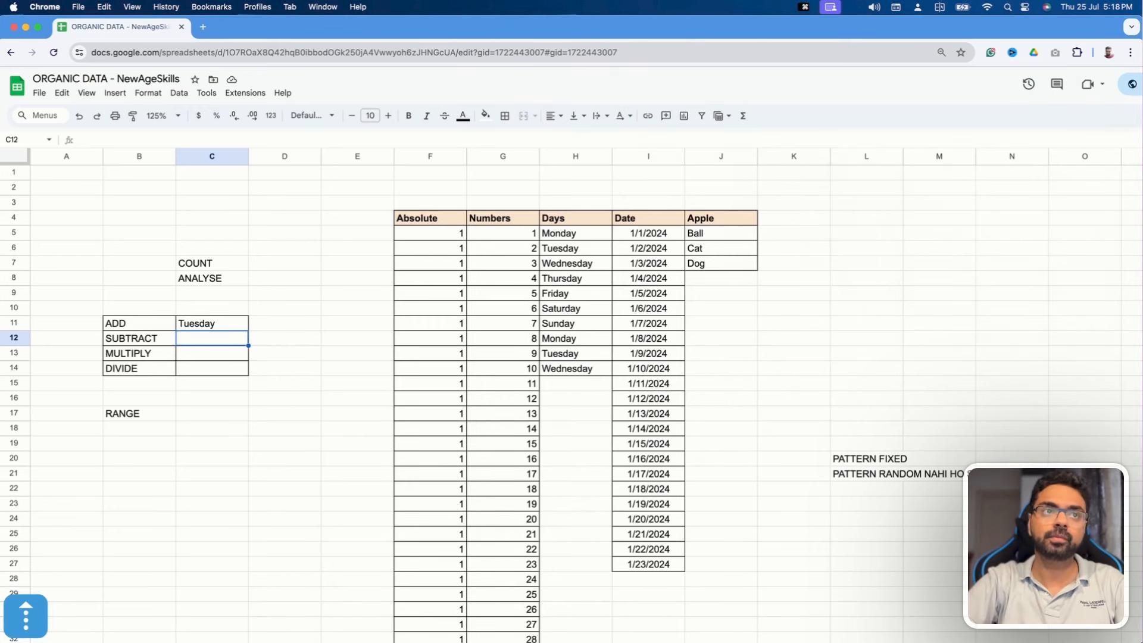
pyautogui.press('BackSpace')
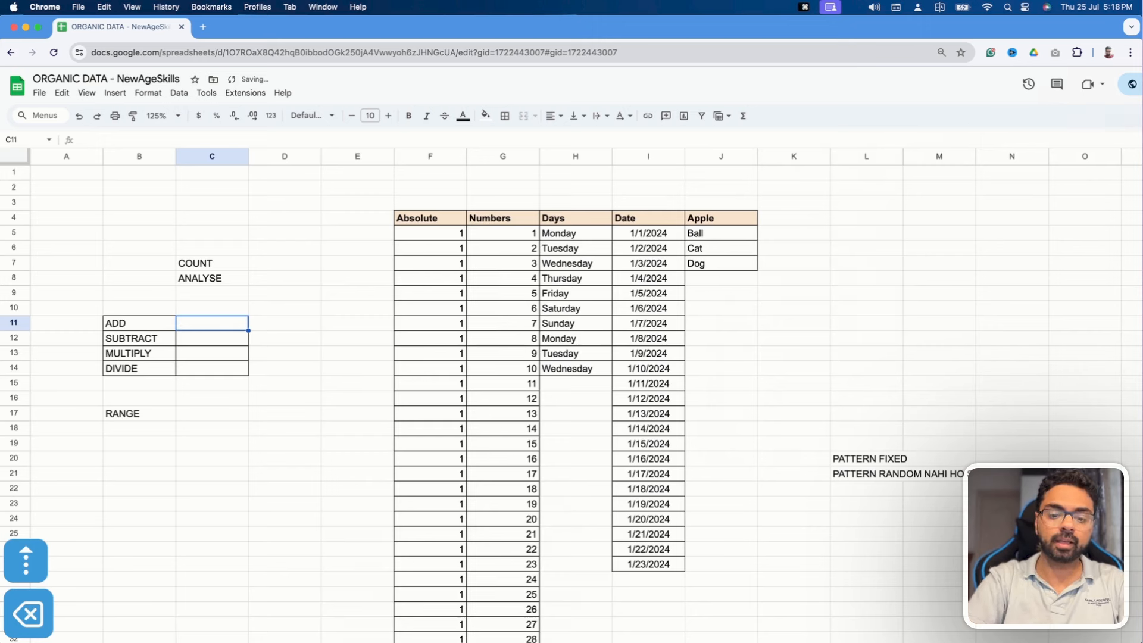
# Step: Try the plain range reference =F5:F12 from the Absolute column in C11, and clear the cell
pyautogui.write('=')
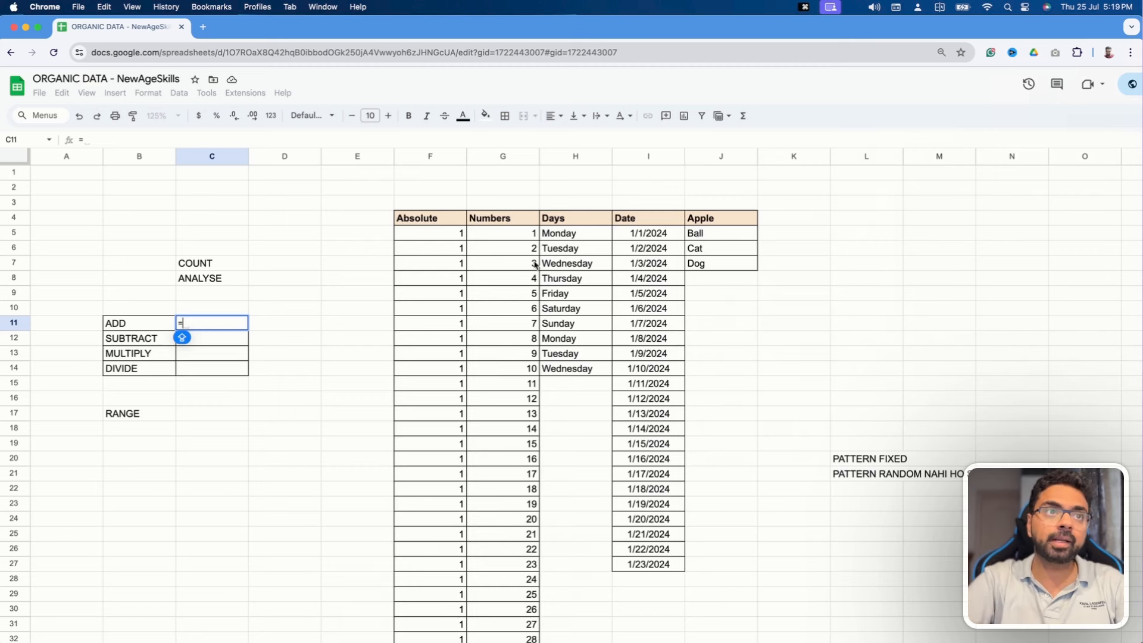
pyautogui.moveTo(437, 240); pyautogui.dragTo(444, 337)
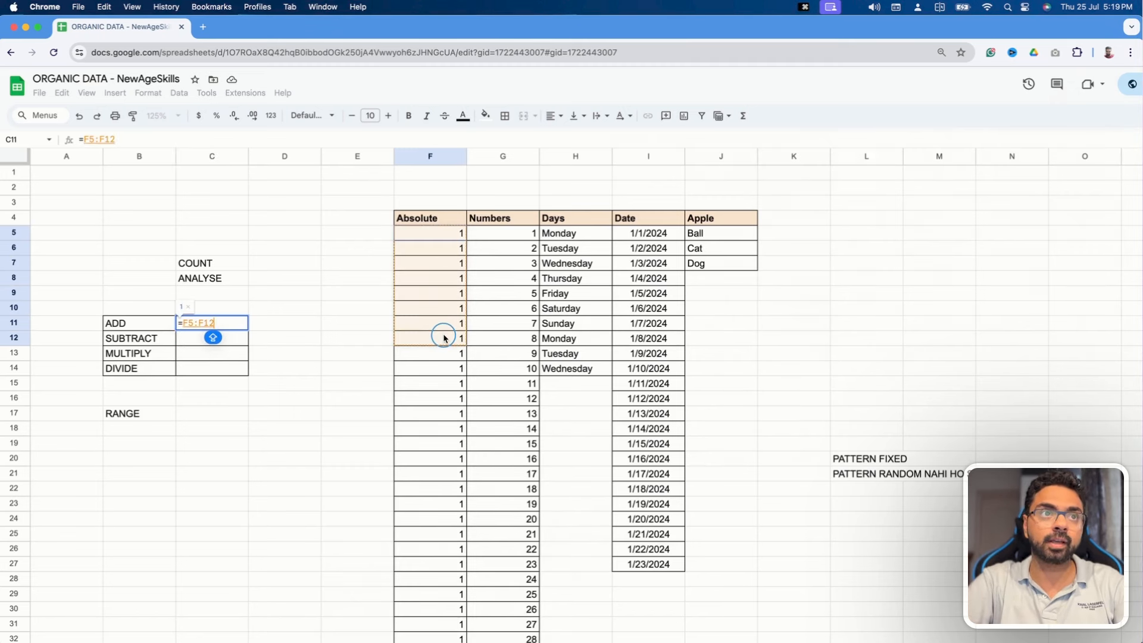
pyautogui.press('Return')
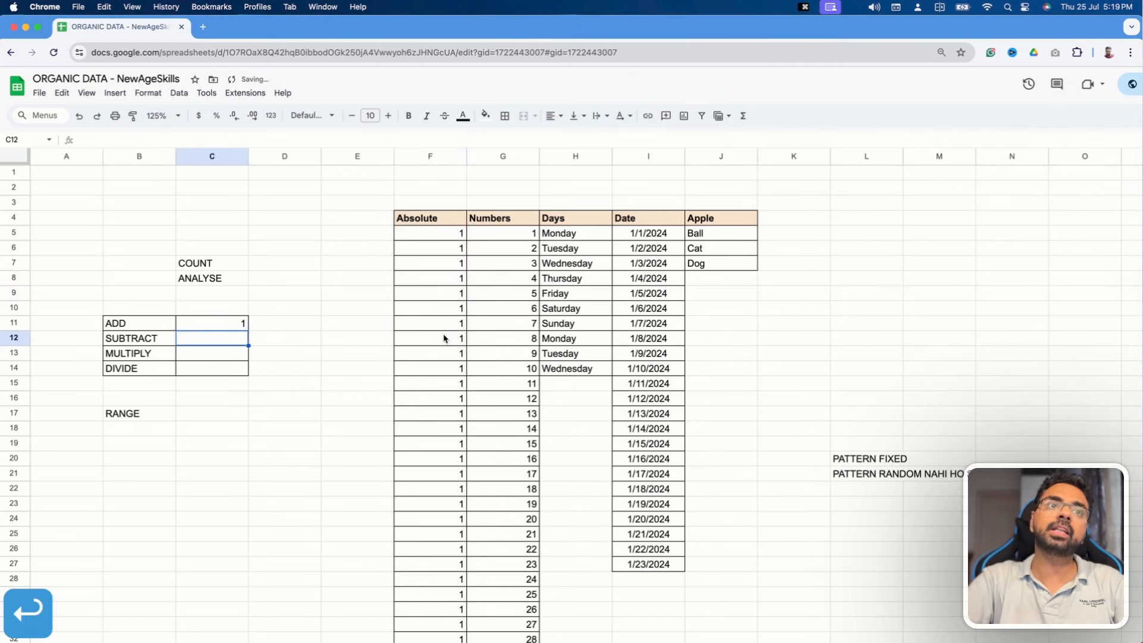
pyautogui.click(242, 325)
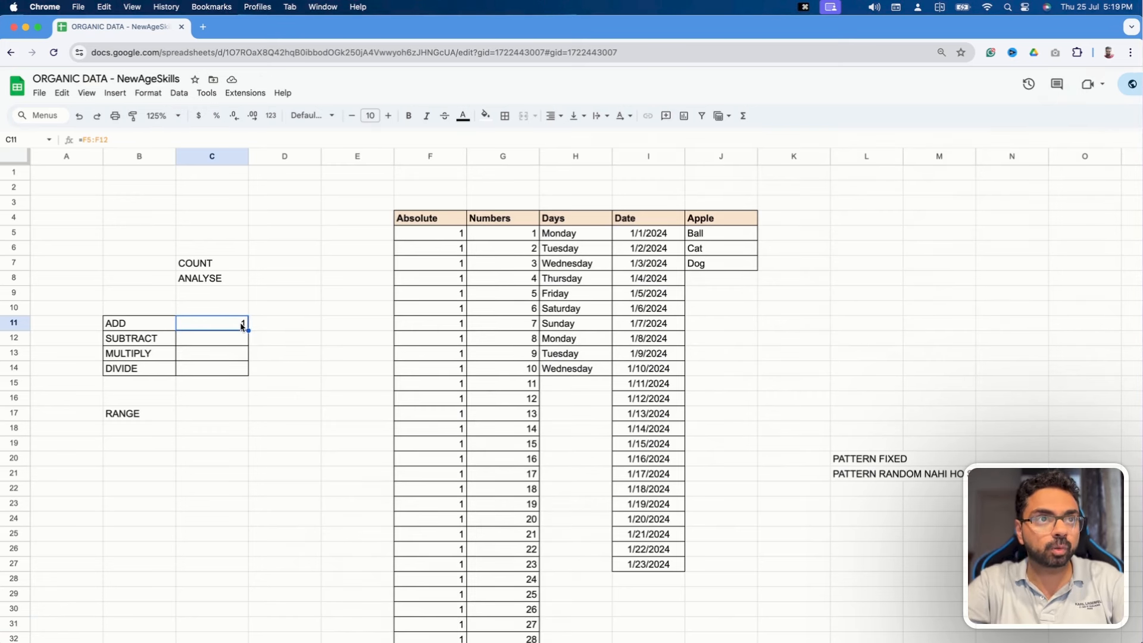
pyautogui.press('BackSpace')
# Step: Try the reference =J6 from the Apple column in C11, and clear the cell
pyautogui.write('=')
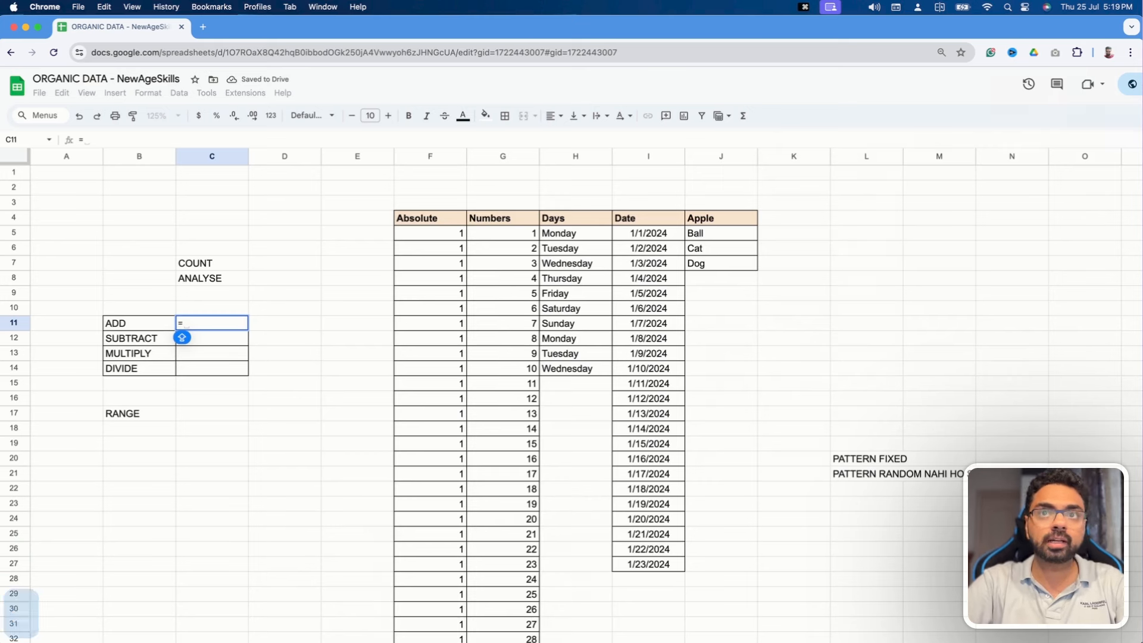
pyautogui.click(714, 250)
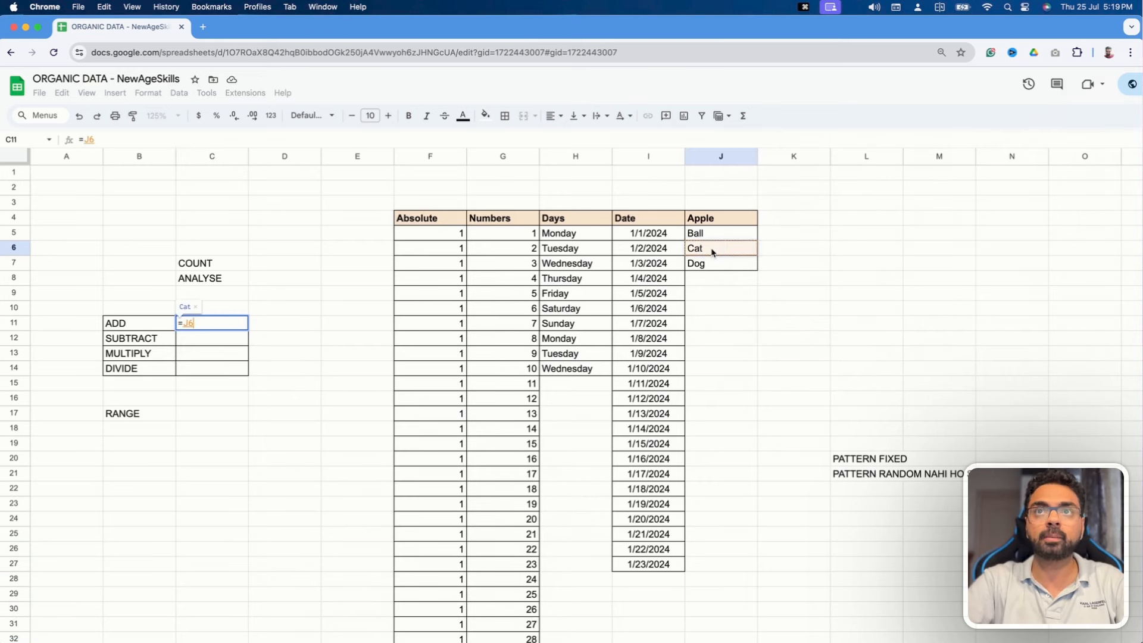
pyautogui.press('Return')
pyautogui.press('Up')
pyautogui.press('BackSpace')
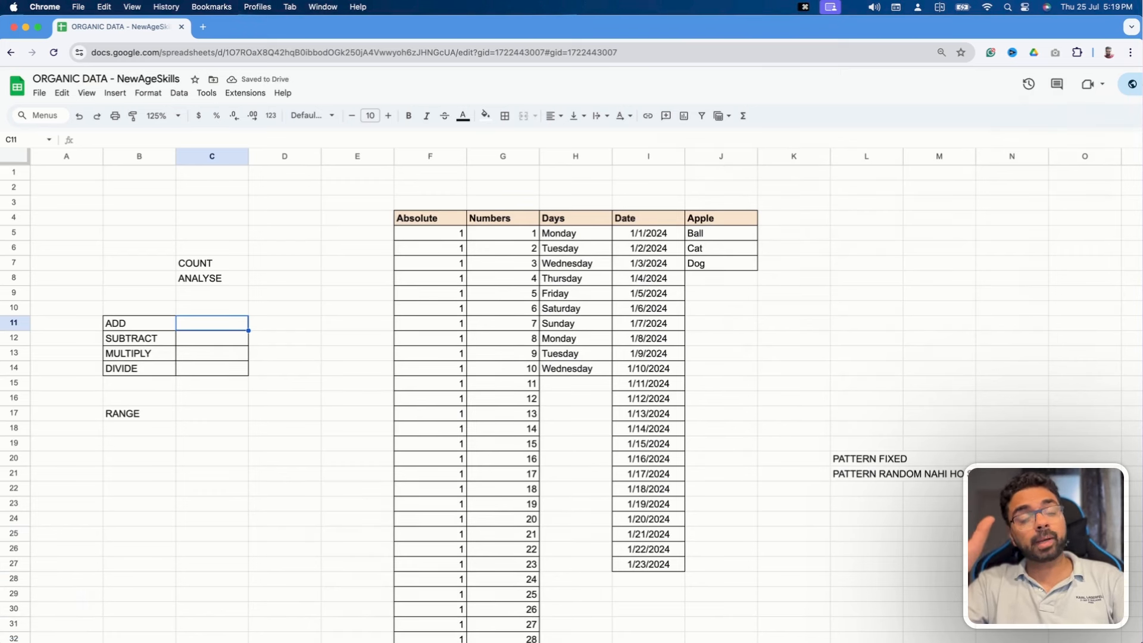
# Step: Enter =SUM(F5:F9) in C11 beside ADD to total the first five Absolute values
pyautogui.write('=S')
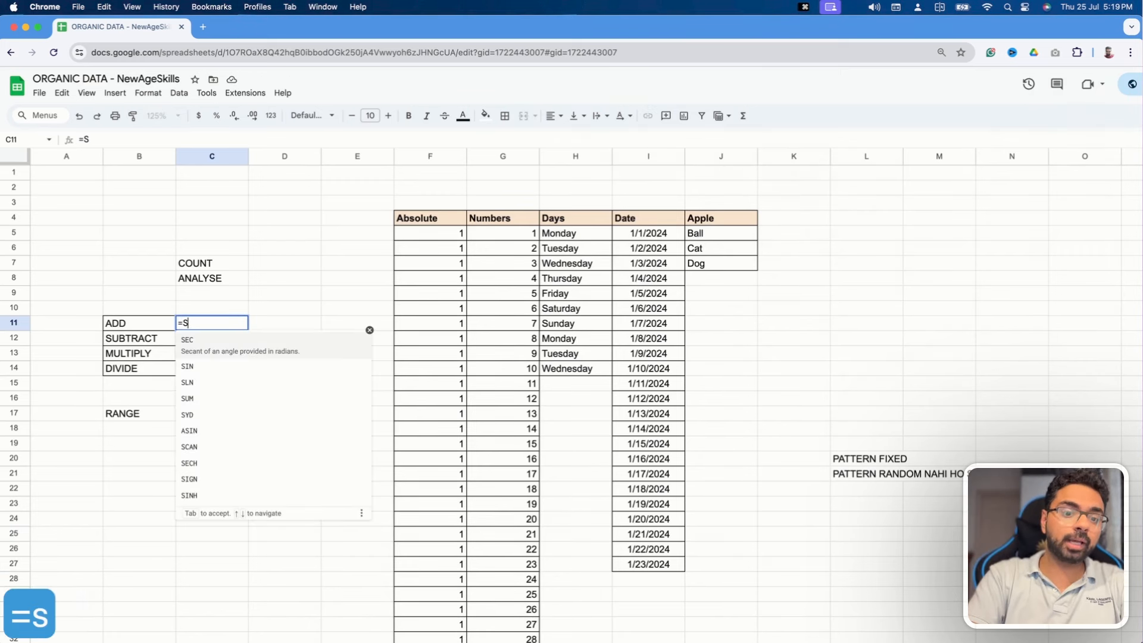
pyautogui.write('UM(')
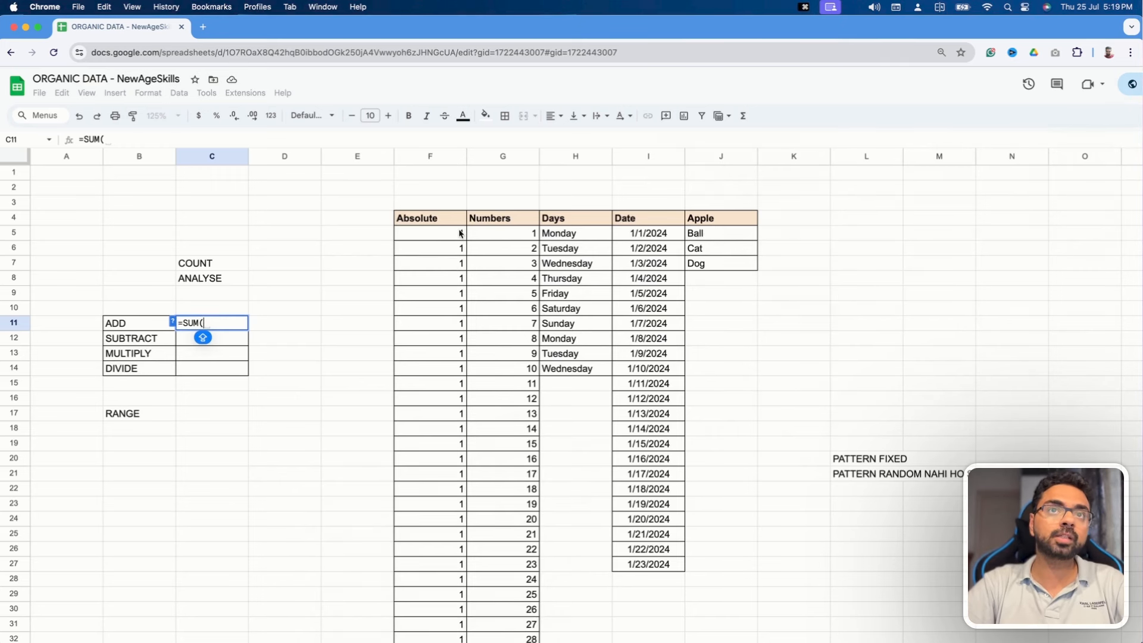
pyautogui.moveTo(459, 234); pyautogui.dragTo(453, 296)
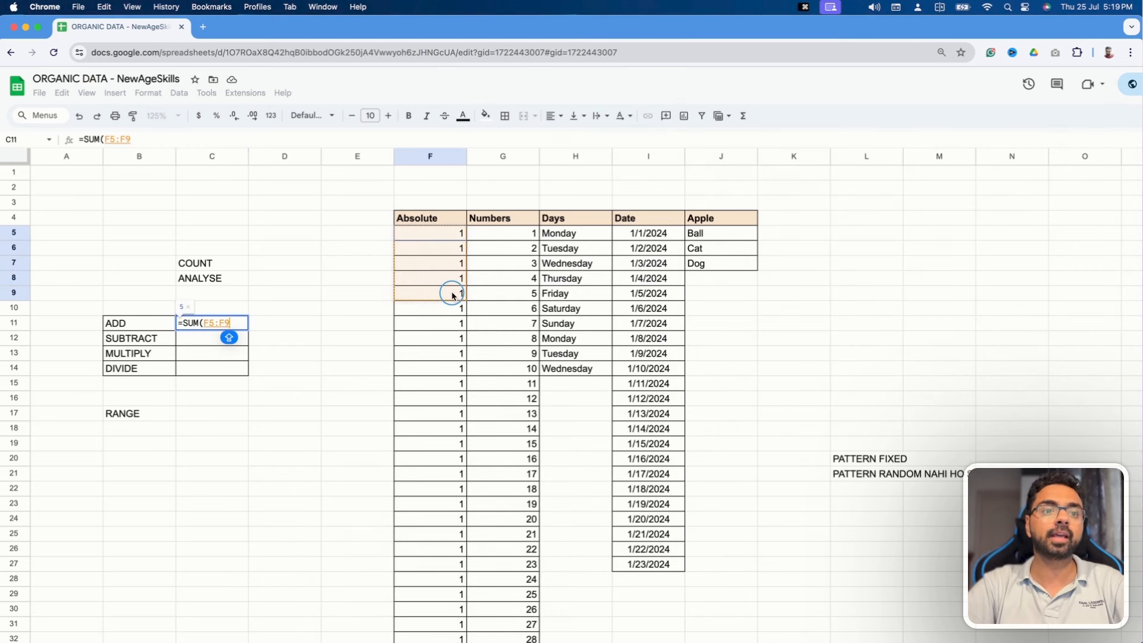
pyautogui.write(')')
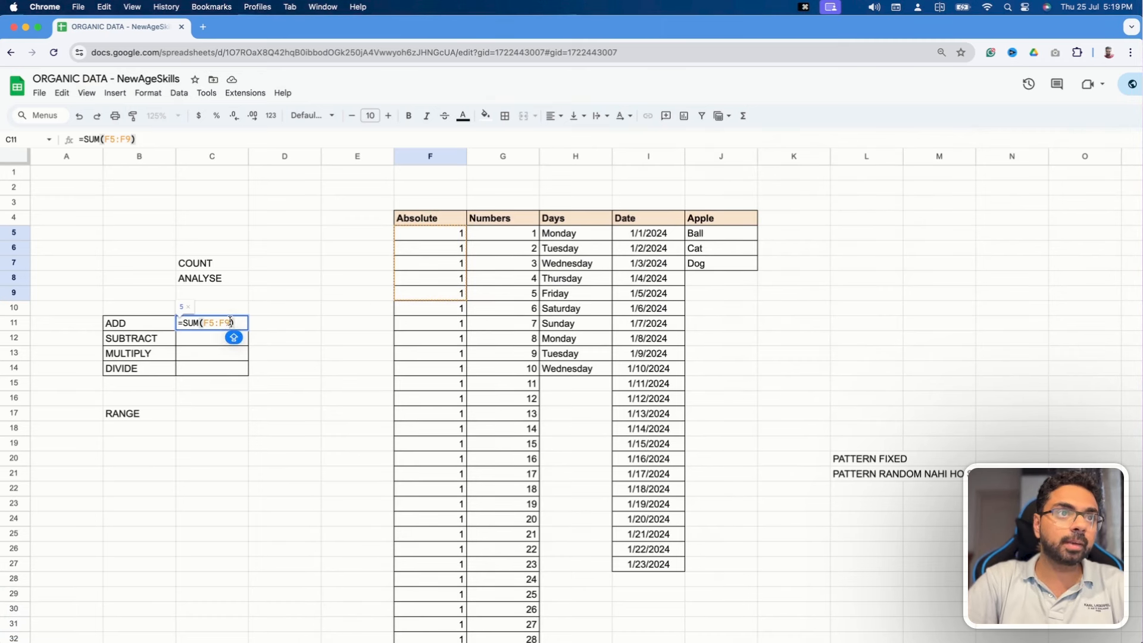
pyautogui.doubleClick(211, 321)
pyautogui.keyDown('shift'); pyautogui.click(204, 322); pyautogui.keyUp('shift')
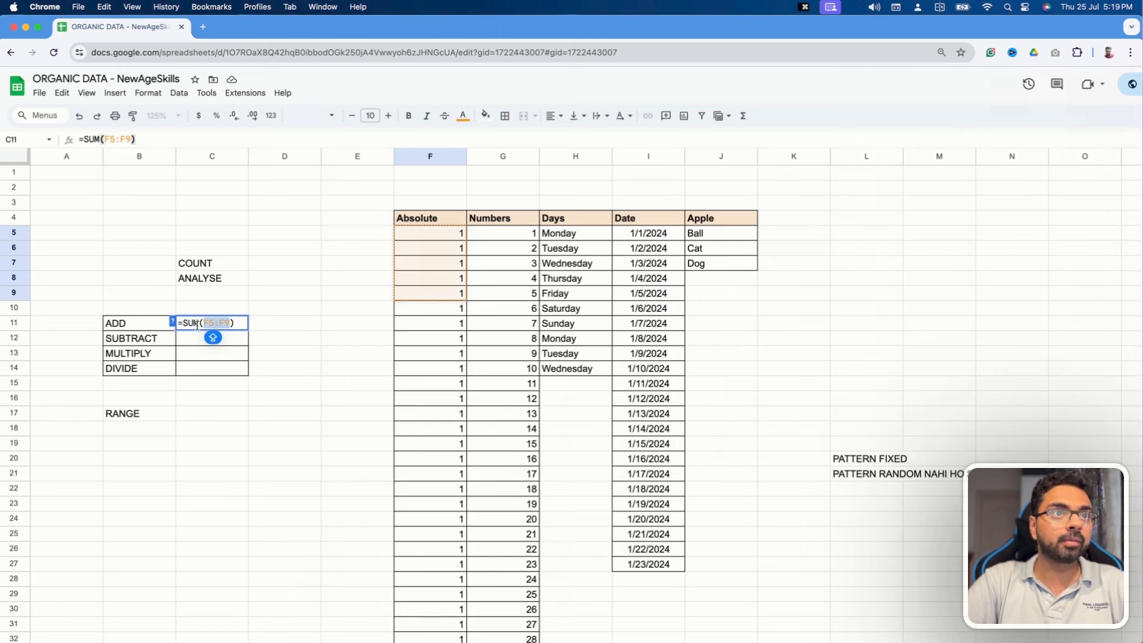
pyautogui.keyDown('shift'); pyautogui.click(184, 324); pyautogui.keyUp('shift')
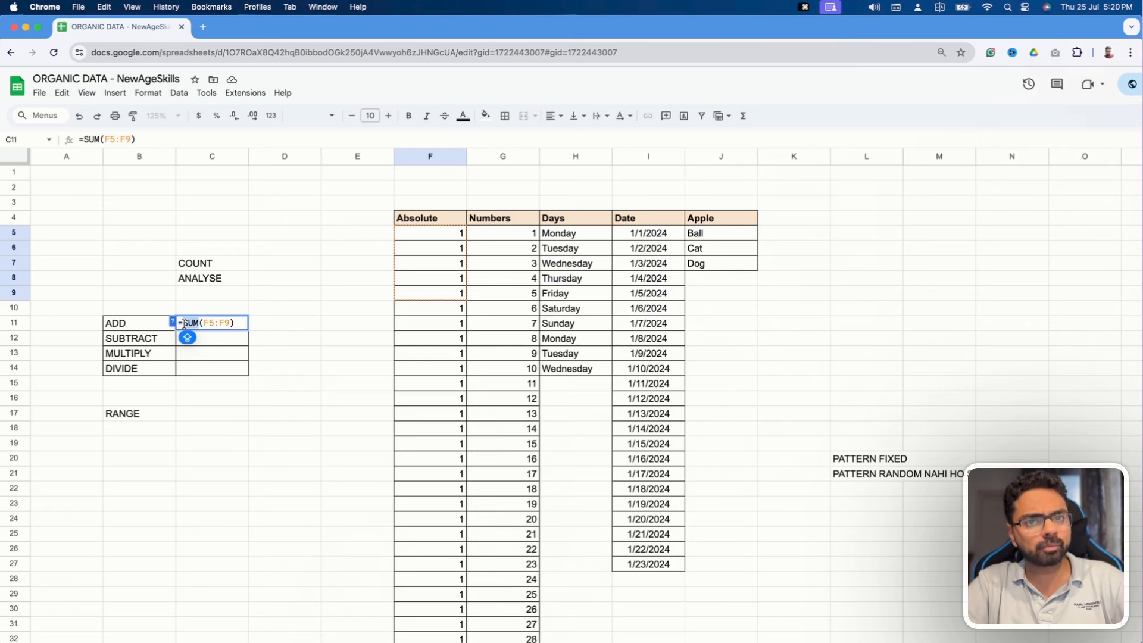
pyautogui.press('Return')
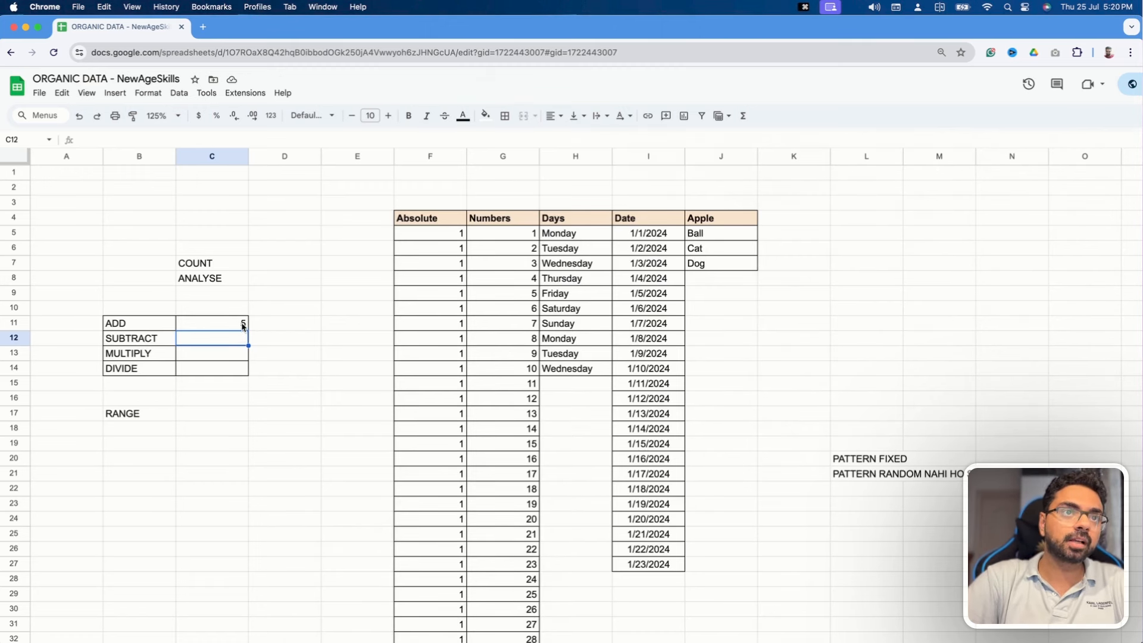
# Step: Review the range inside the SUM formula beside ADD, and inspect cell G6 in the Numbers column
pyautogui.doubleClick(242, 324)
pyautogui.click(208, 324)
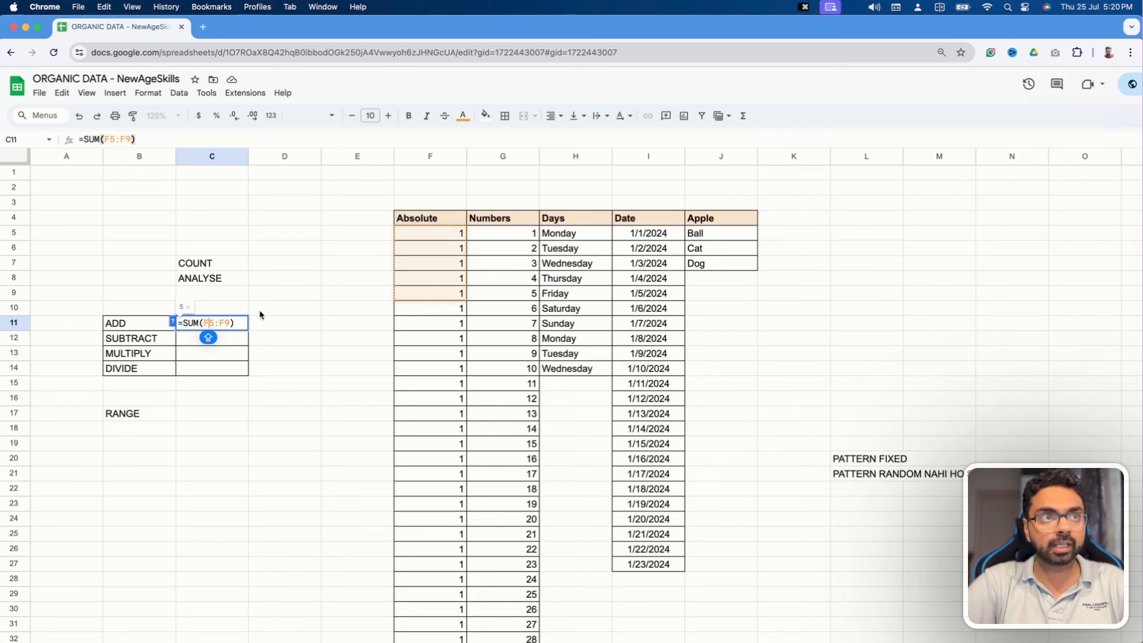
pyautogui.click(232, 338)
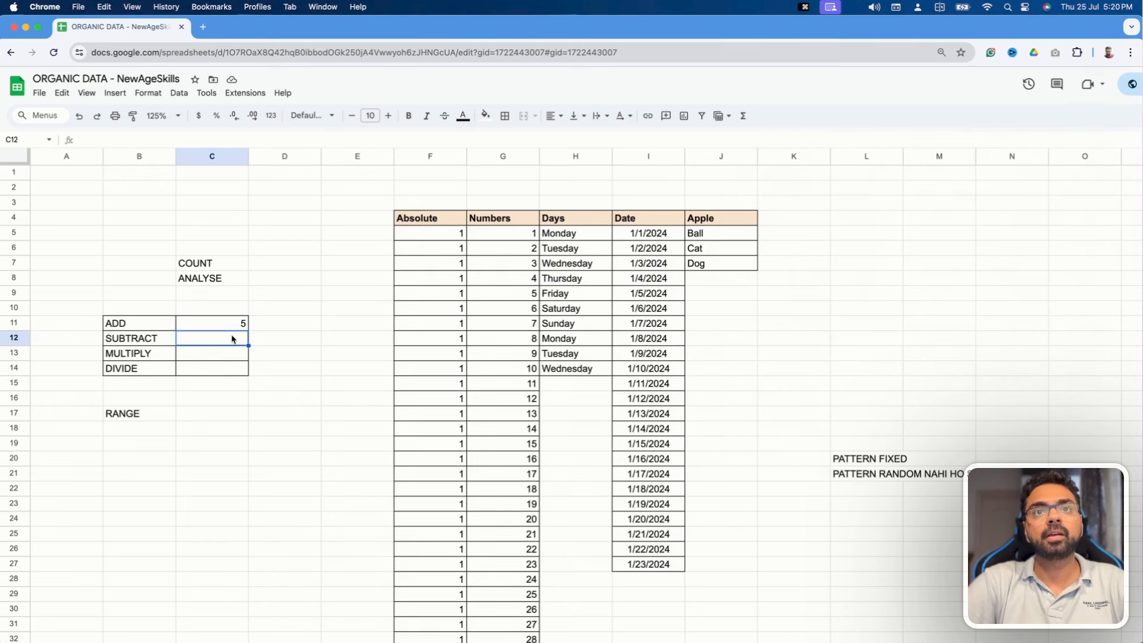
pyautogui.click(533, 249)
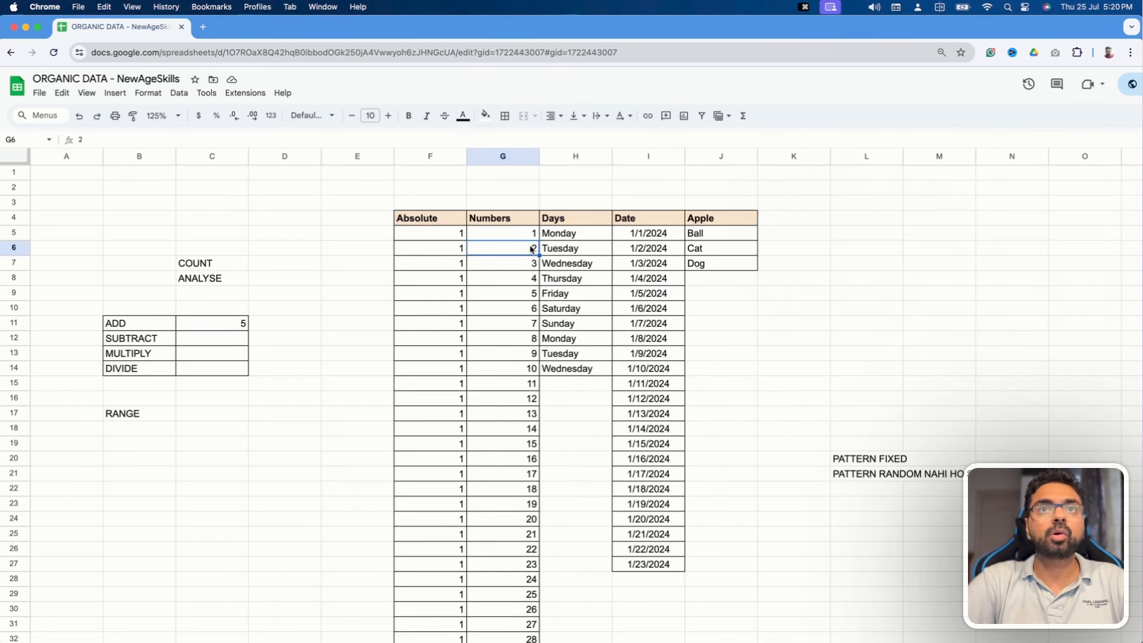
# Step: Try the reference =C11 in C12 beside SUBTRACT, and clear the cell
pyautogui.click(234, 336)
pyautogui.write('=')
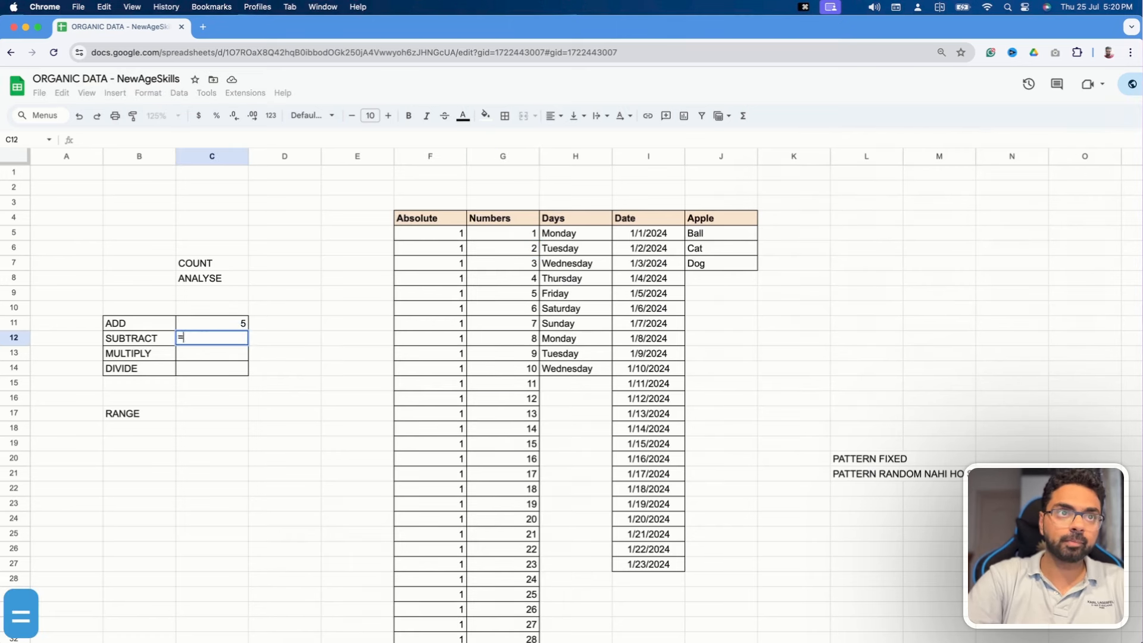
pyautogui.press('Up')
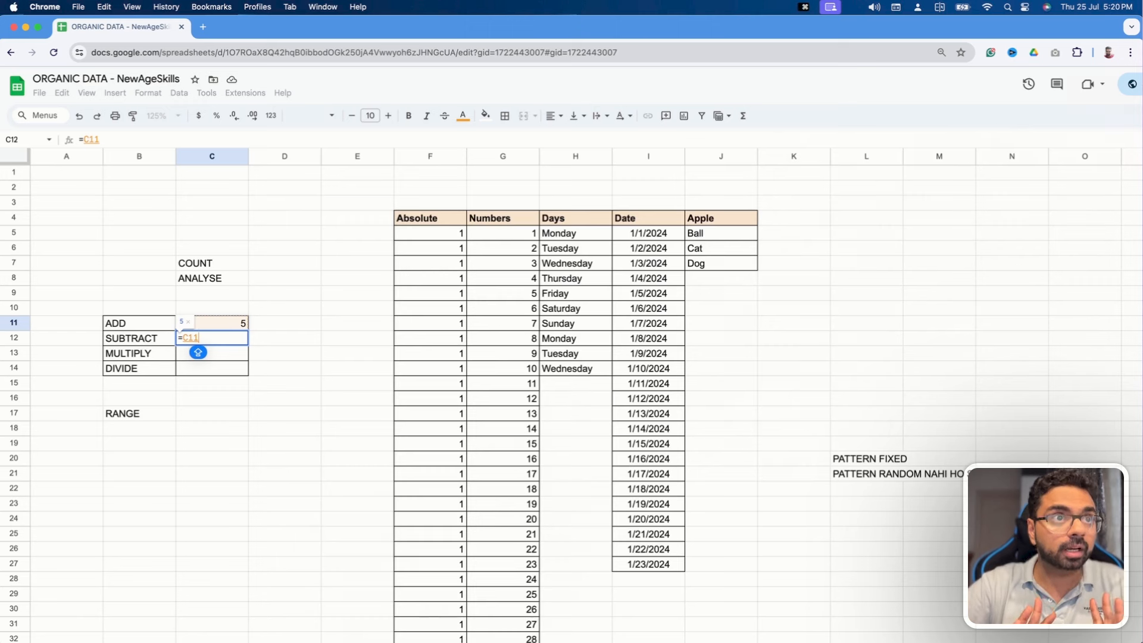
pyautogui.press('Return')
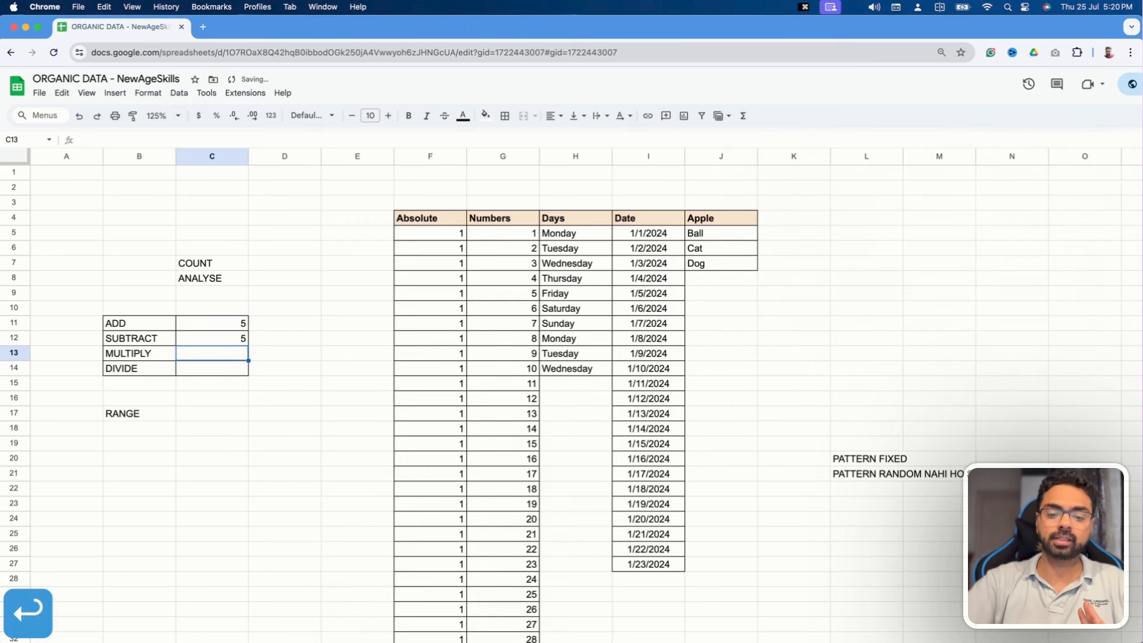
pyautogui.press('Up')
pyautogui.press('BackSpace')
# Step: Enter =(C11-G6) in C12 beside SUBTRACT to subtract the G6 number from the ADD result
pyautogui.write('=')
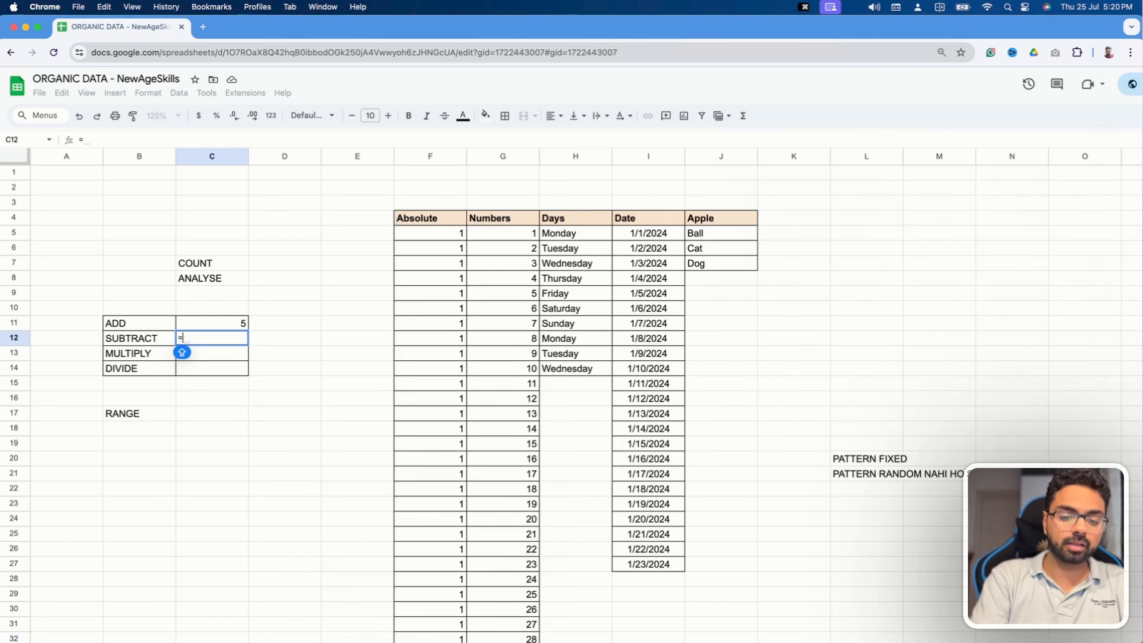
pyautogui.write('(')
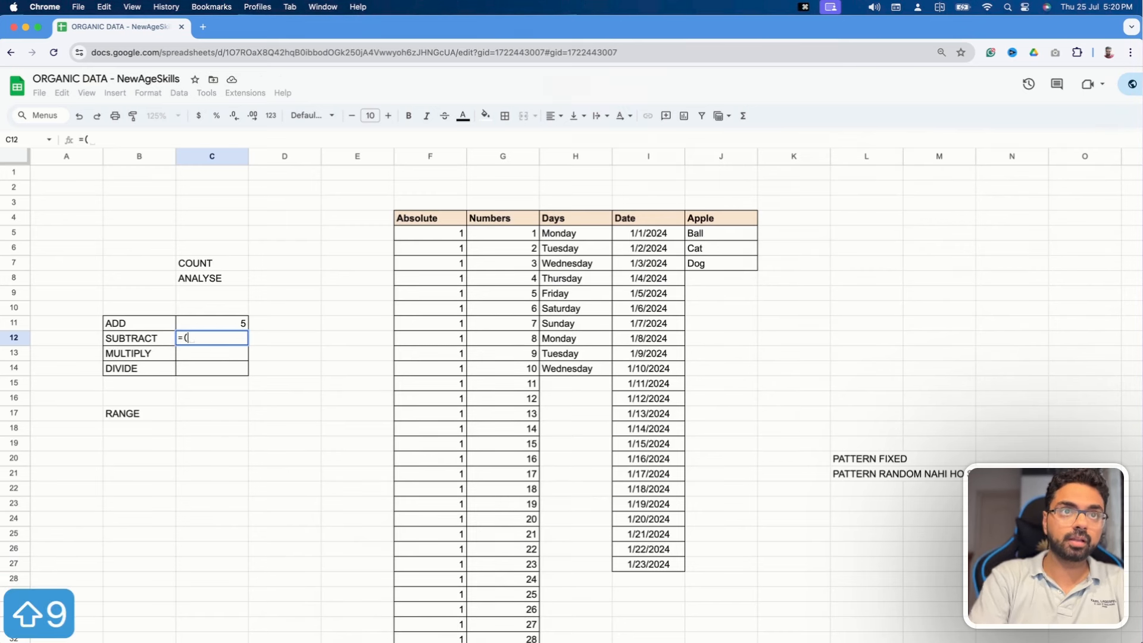
pyautogui.click(220, 324)
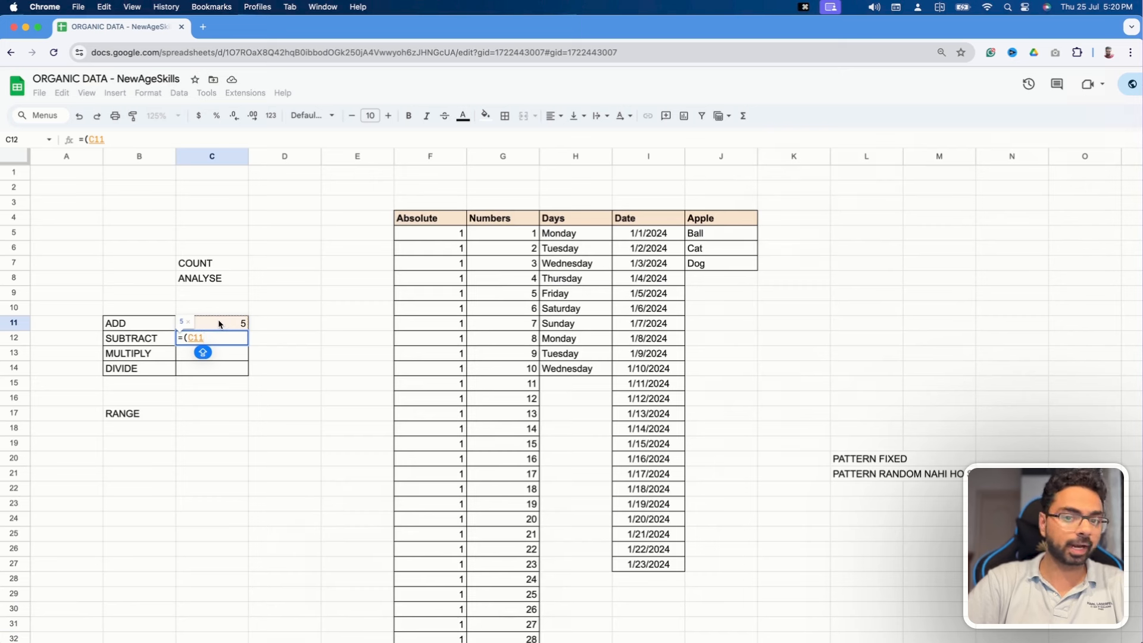
pyautogui.write('-')
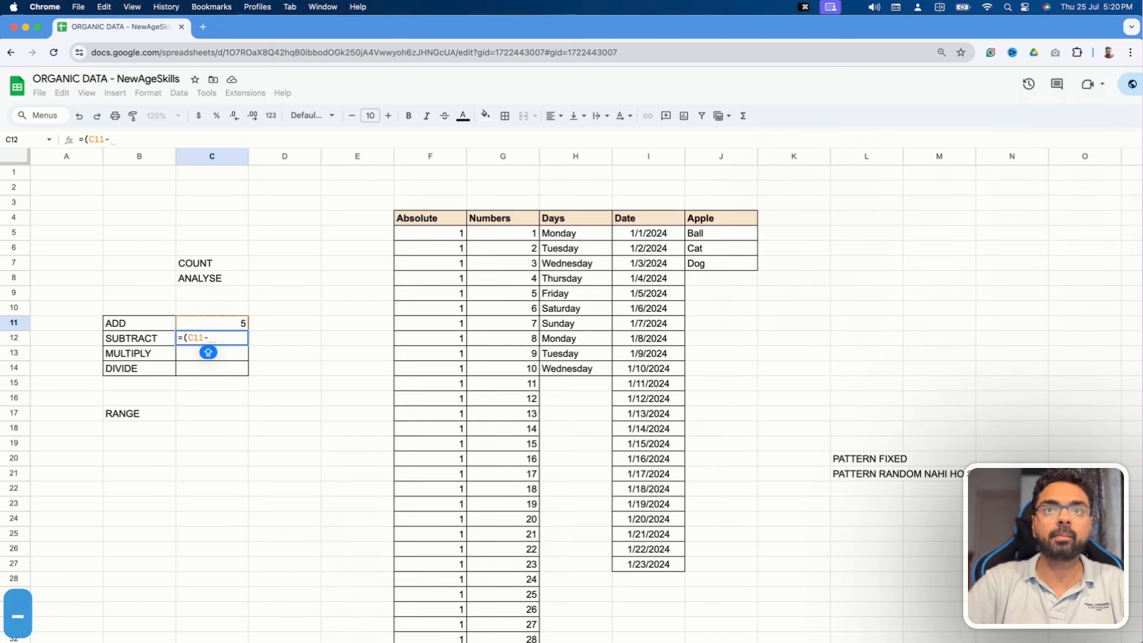
pyautogui.click(509, 254)
pyautogui.press('shift')
pyautogui.write(')')
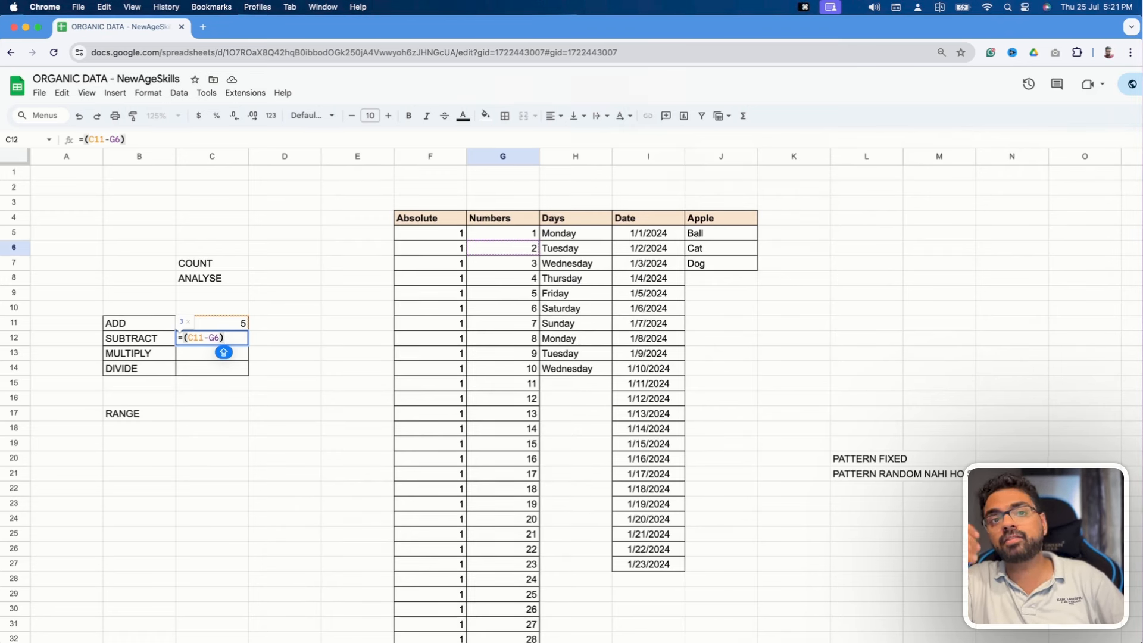
pyautogui.press('Return')
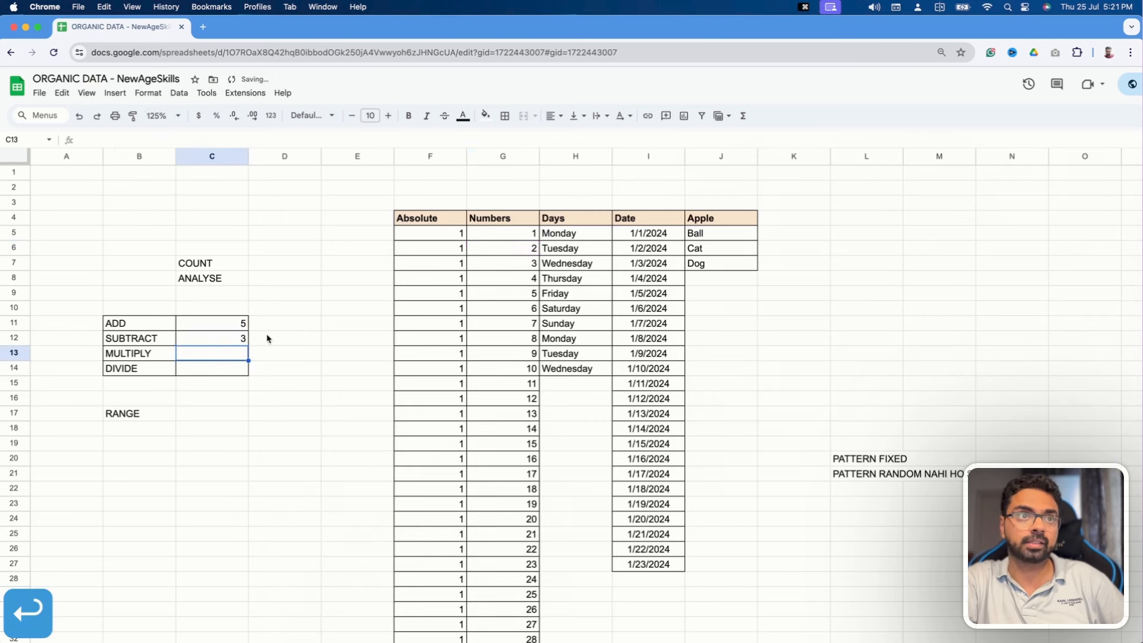
# Step: Review the function name and the F5:F9 range inside the SUM formula beside ADD
pyautogui.click(228, 323)
pyautogui.doubleClick(228, 323)
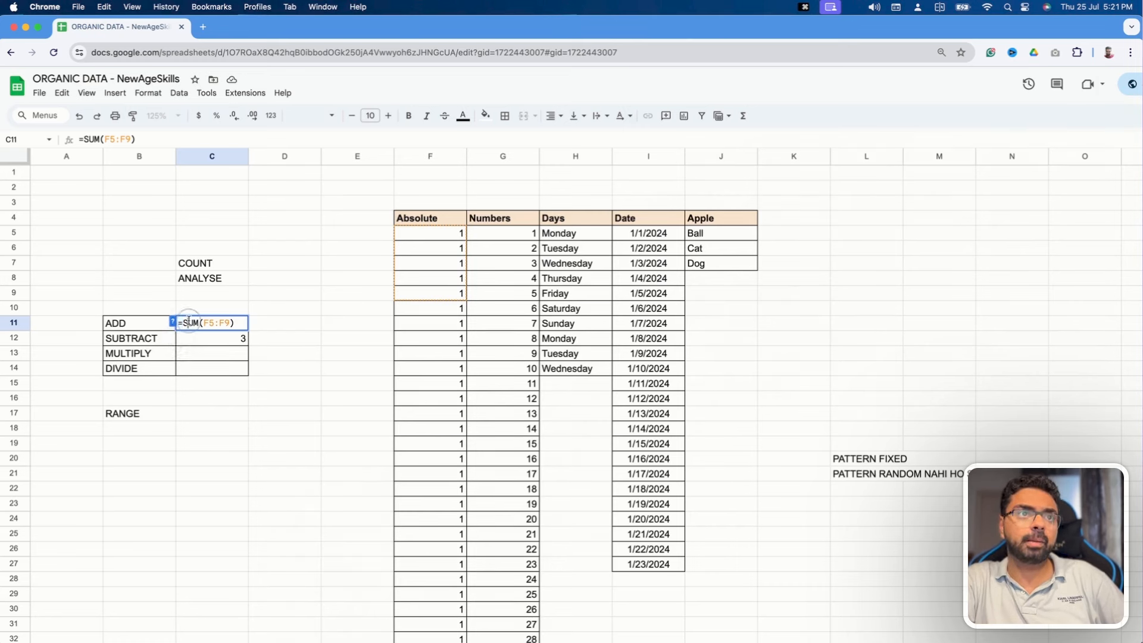
pyautogui.press('Right')
pyautogui.press('Right')
pyautogui.press('Right')
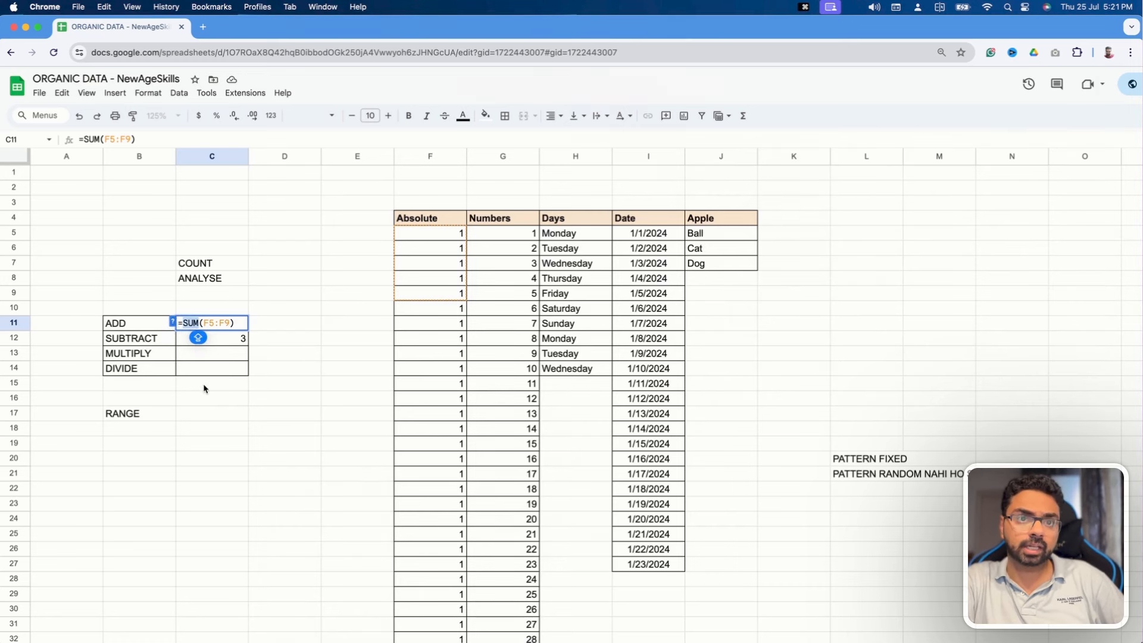
pyautogui.click(202, 322)
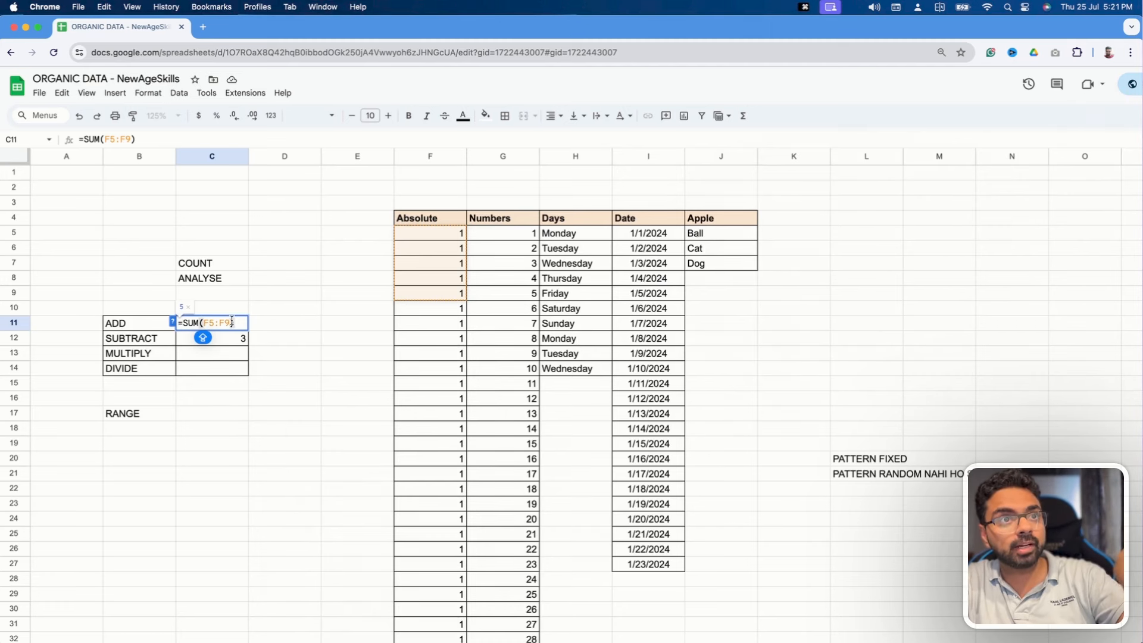
pyautogui.moveTo(230, 323); pyautogui.dragTo(204, 324)
pyautogui.press('Return')
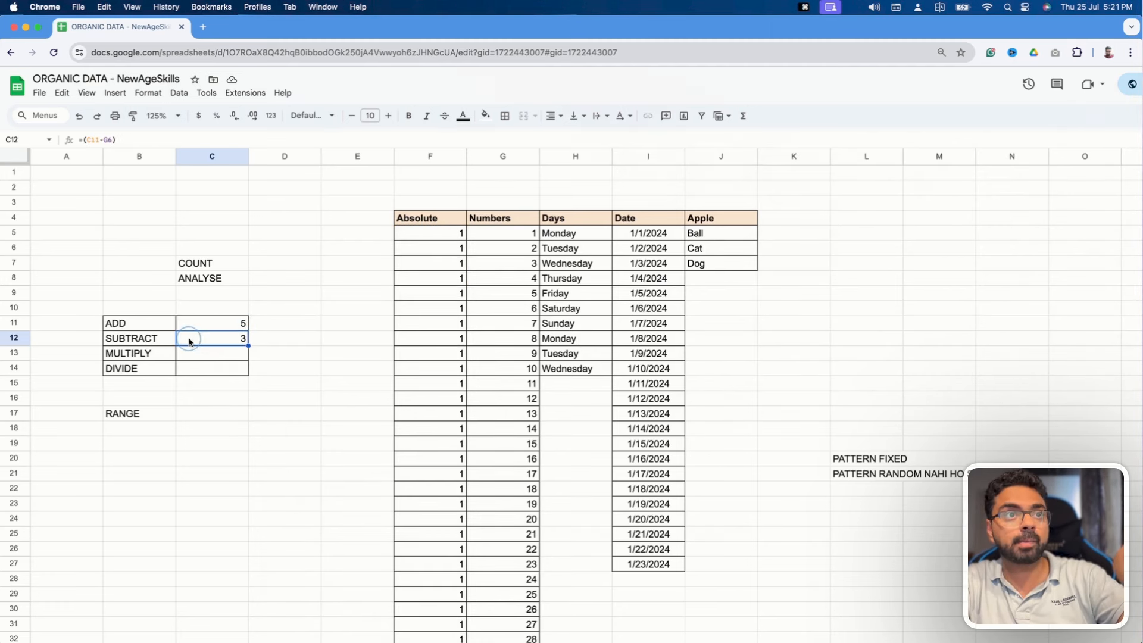
pyautogui.doubleClick(210, 338)
pyautogui.moveTo(210, 338); pyautogui.dragTo(186, 337)
pyautogui.click(184, 338)
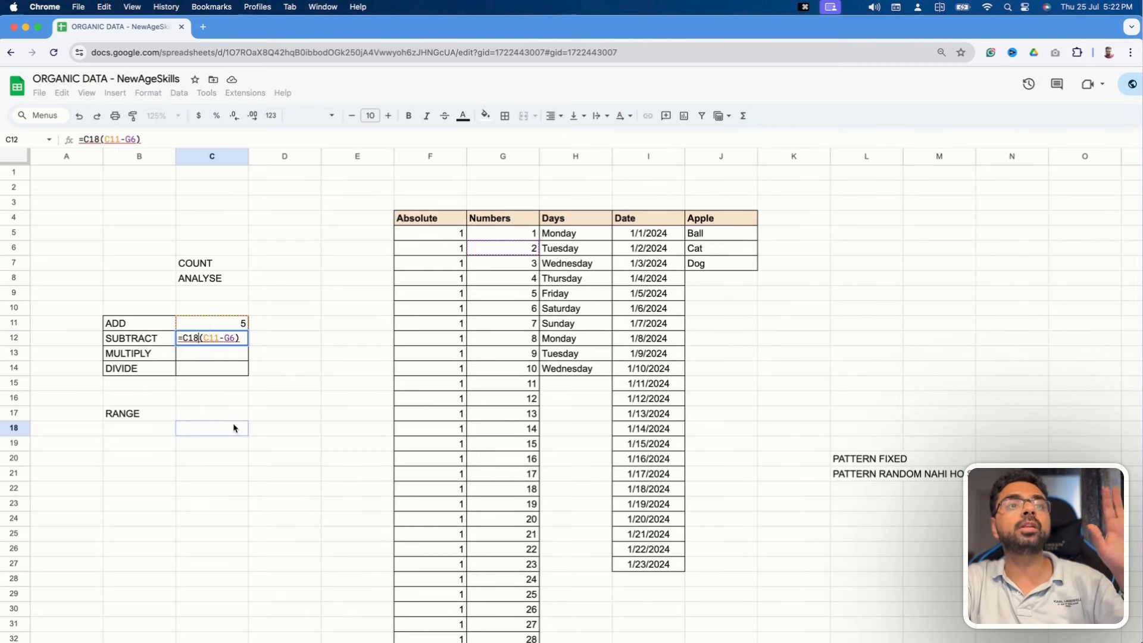
pyautogui.press('Escape')
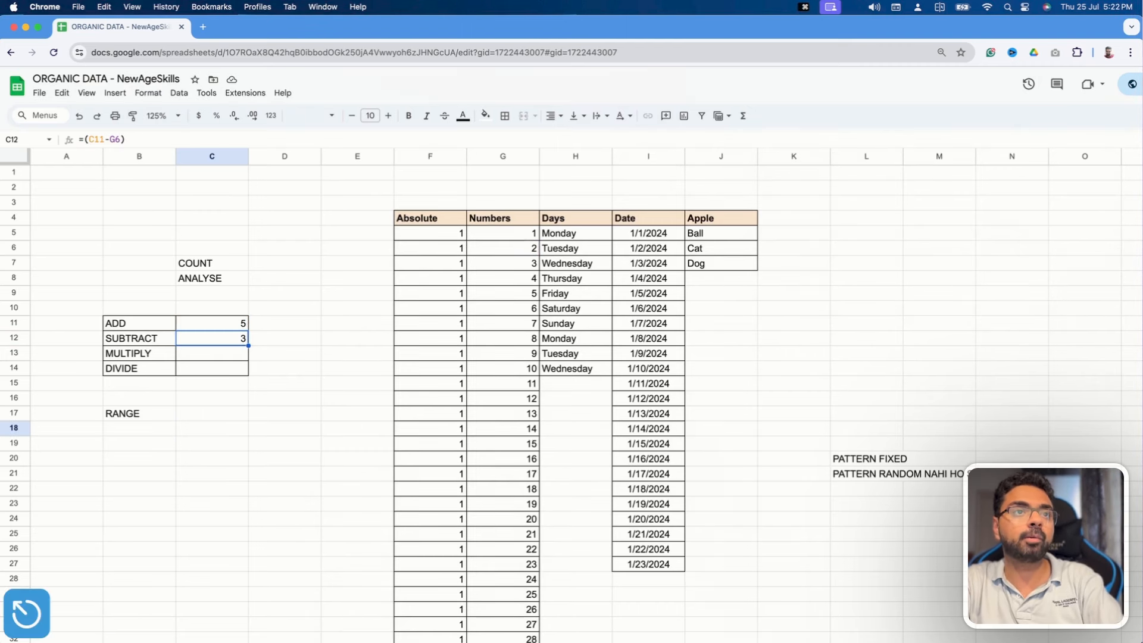
# Step: Examine the C11 and G6 references in the SUBTRACT formula against their highlighted source cells
pyautogui.doubleClick(229, 337)
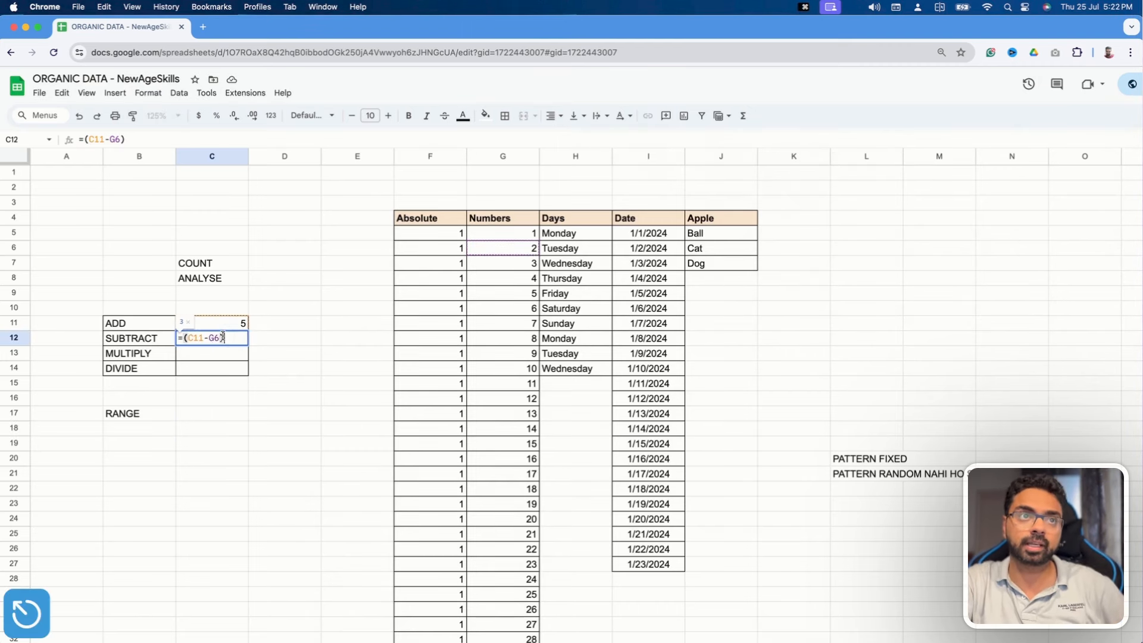
pyautogui.click(187, 337)
pyautogui.click(188, 338)
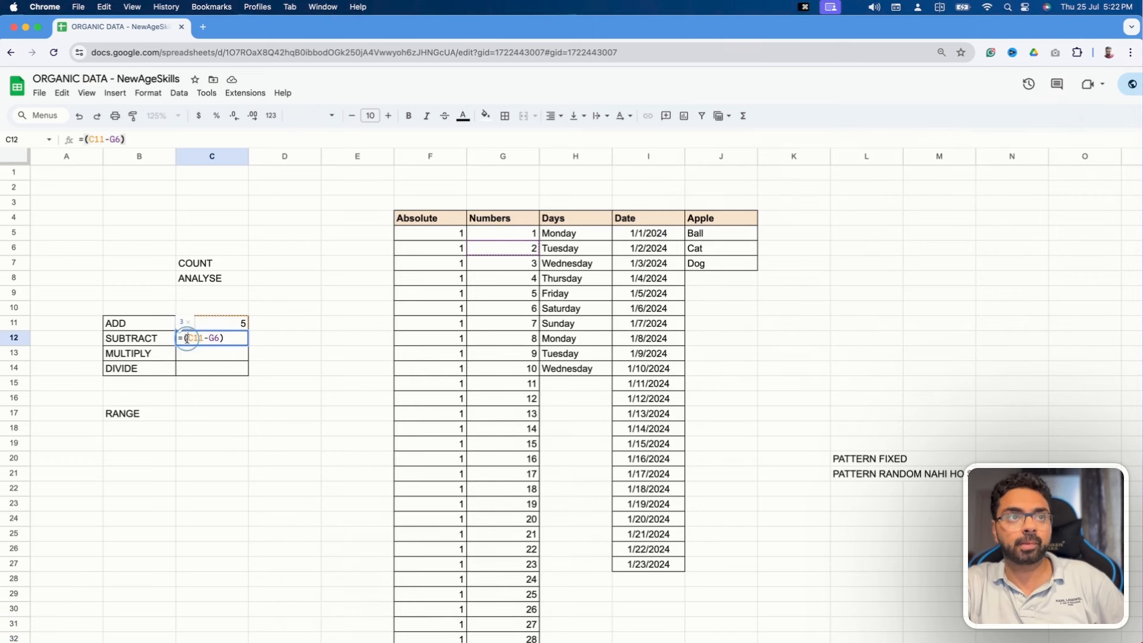
pyautogui.click(197, 337)
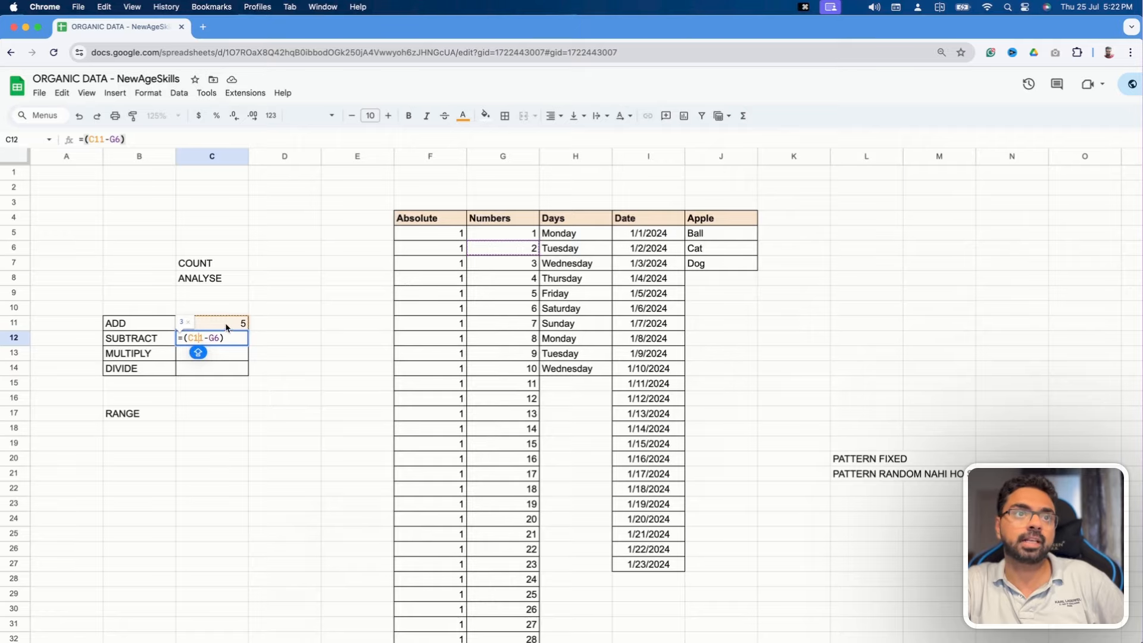
pyautogui.scroll(5, 228, 324)
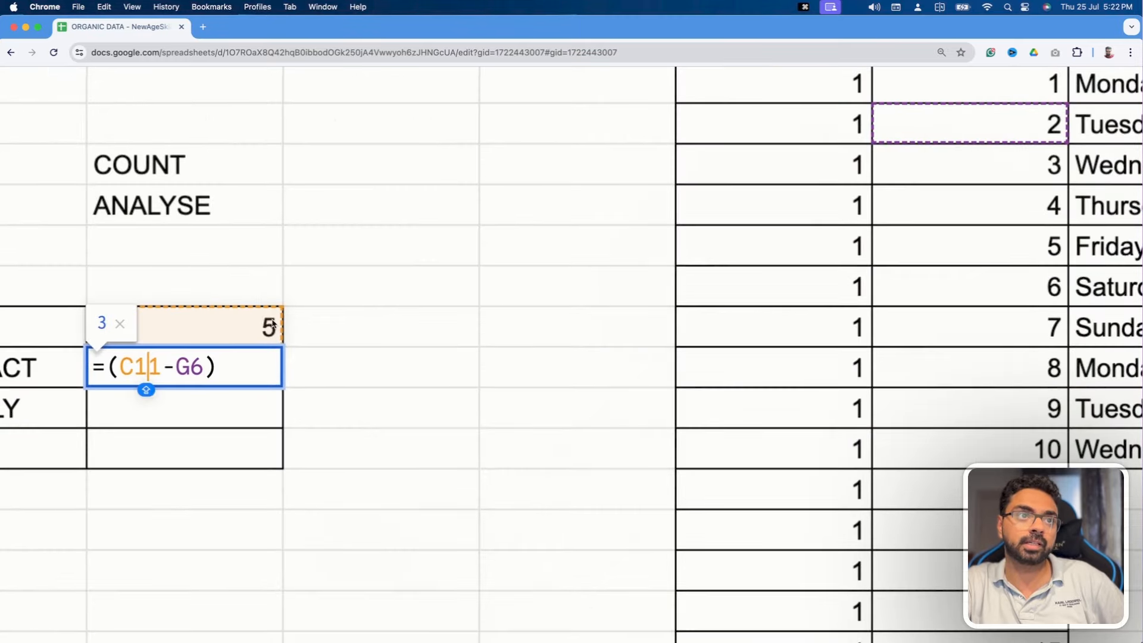
pyautogui.scroll(-5, 271, 325)
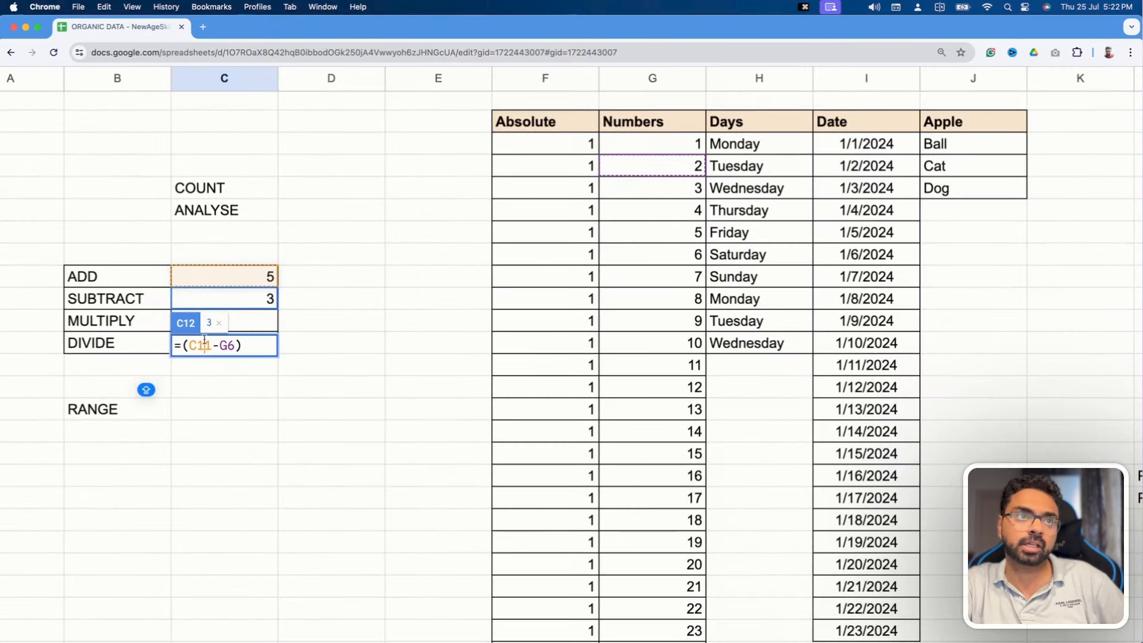
pyautogui.scroll(3, 692, 161)
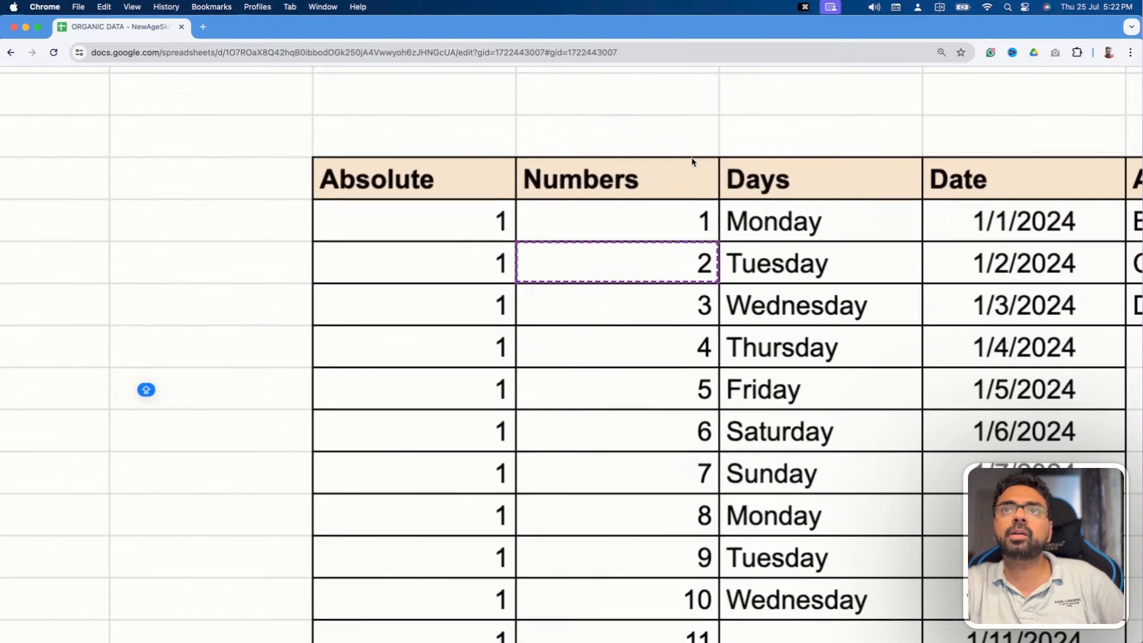
pyautogui.scroll(-3, 687, 262)
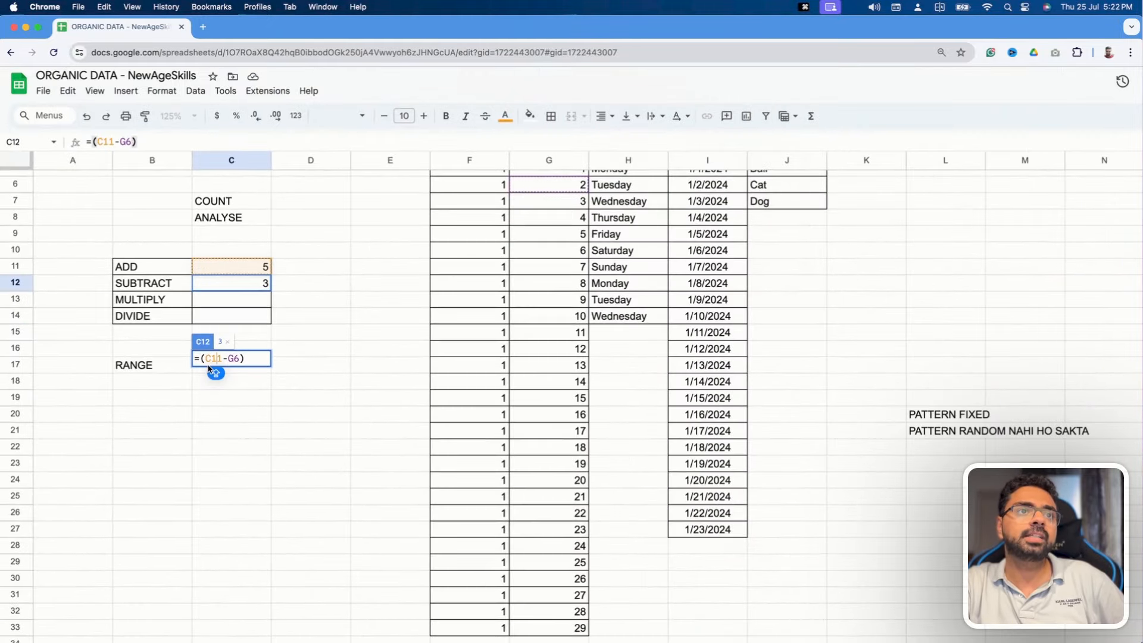
pyautogui.press('Return')
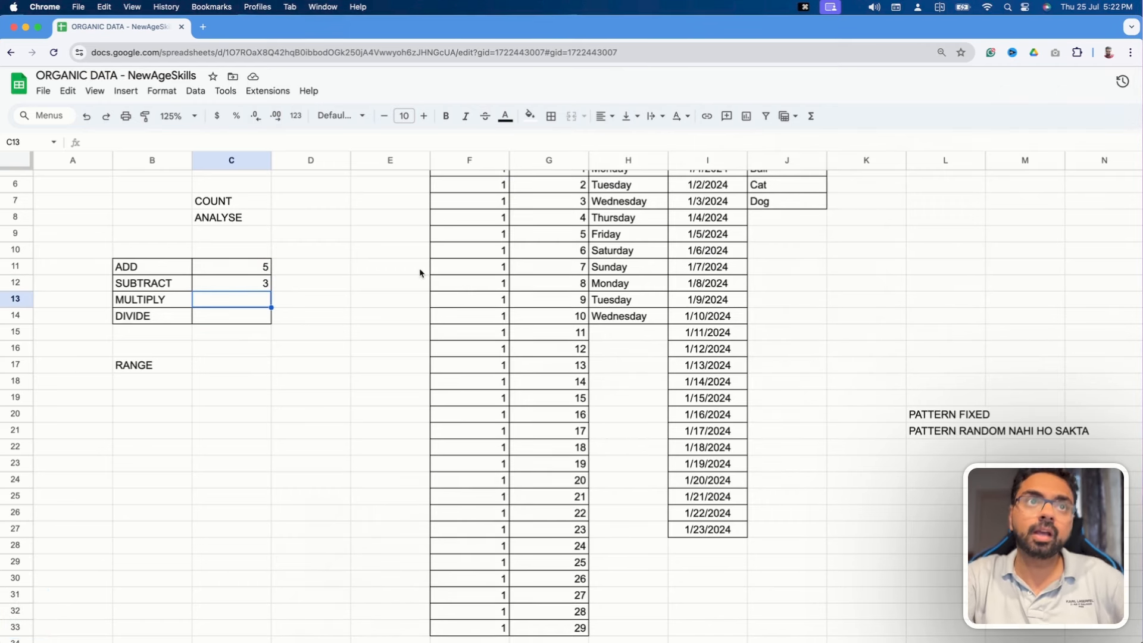
# Step: Fill the ADD result cell C11 with bright green and the SUBTRACT result cell C12 with cornflower blue
pyautogui.click(264, 268)
pyautogui.click(530, 116)
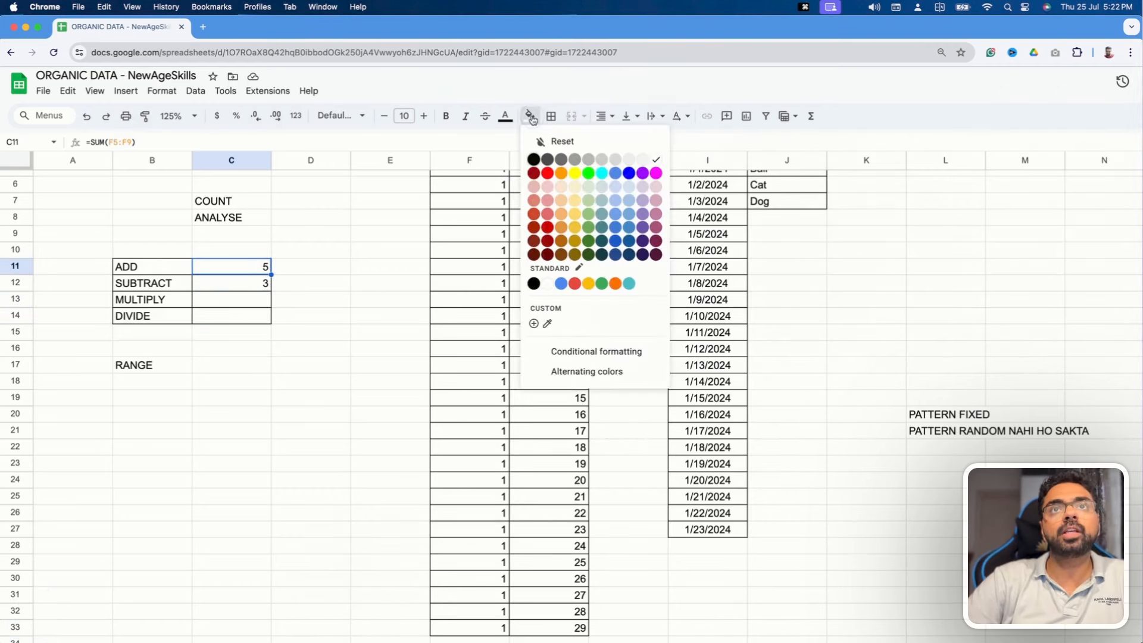
pyautogui.click(590, 176)
pyautogui.click(244, 283)
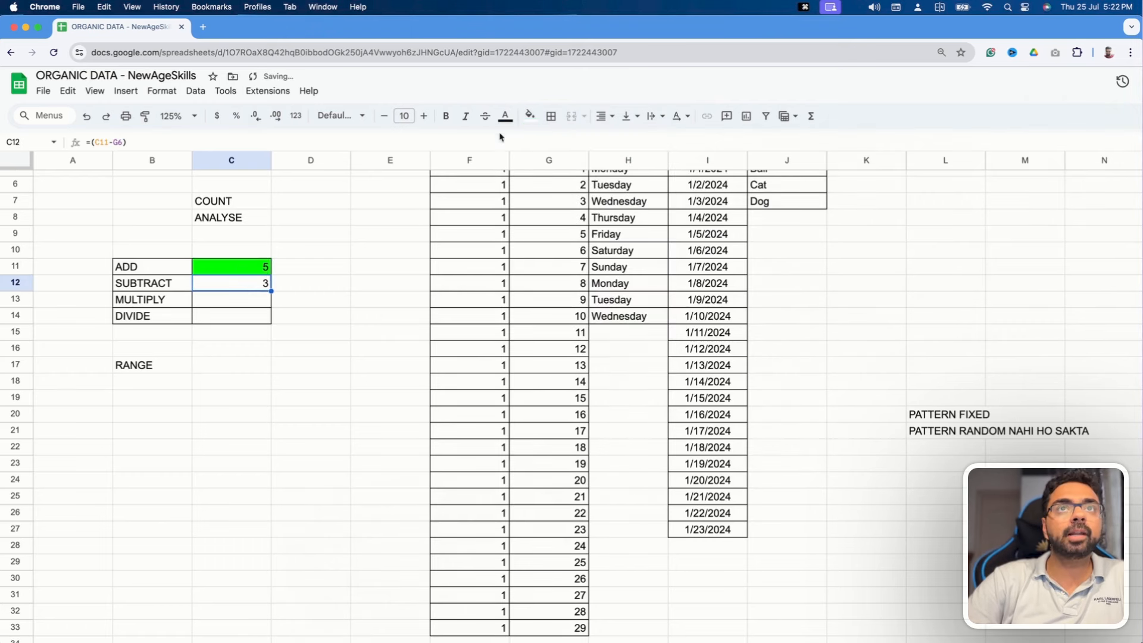
pyautogui.click(535, 118)
pyautogui.click(618, 176)
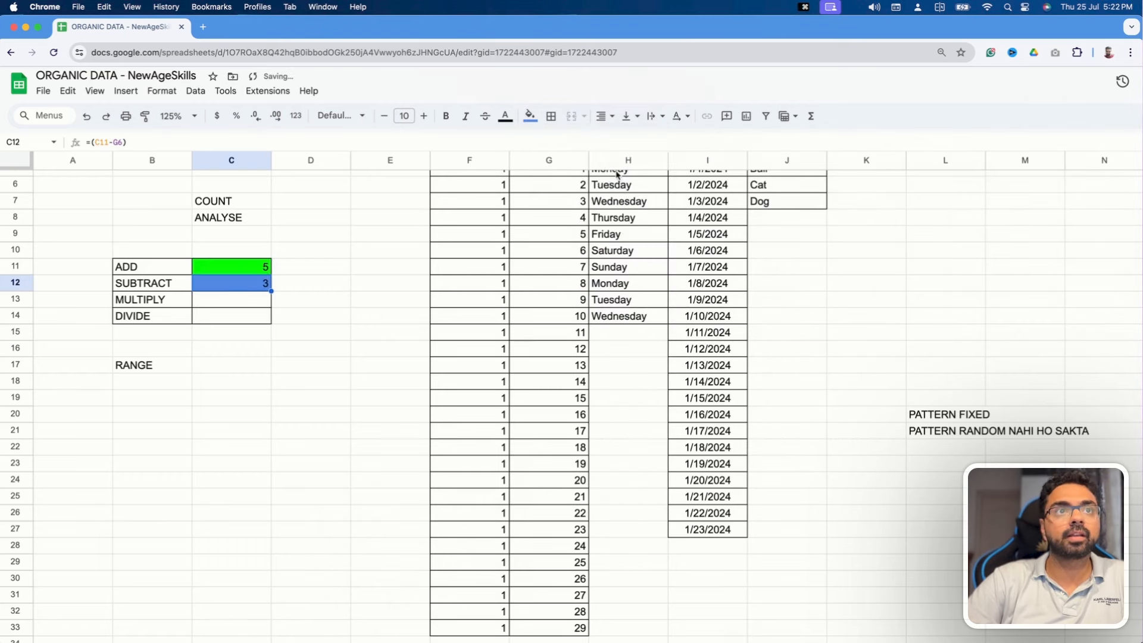
pyautogui.click(216, 304)
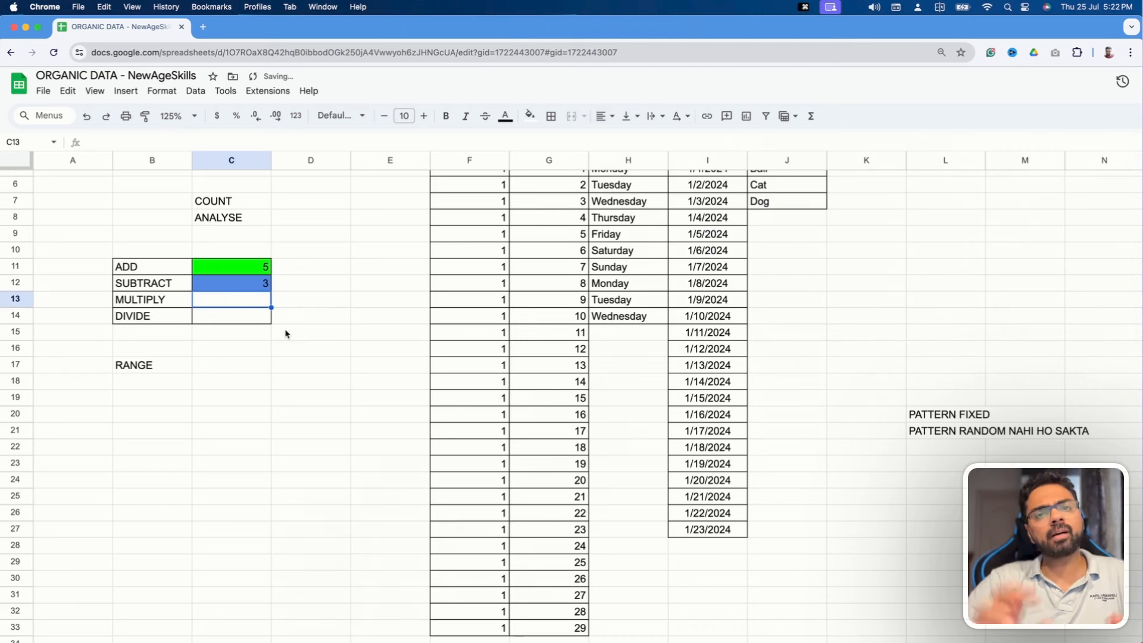
# Step: Inspect the formulas behind the coloured ADD and SUBTRACT result cells
pyautogui.click(262, 268)
pyautogui.press('Return')
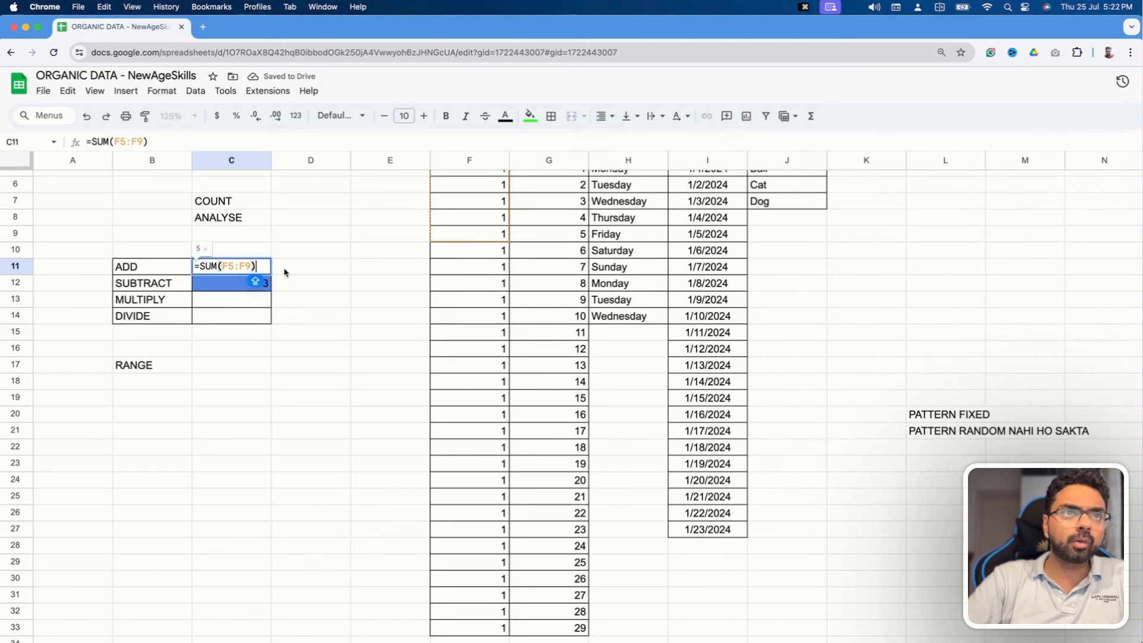
pyautogui.doubleClick(233, 285)
# Step: Enter =C11*C12 in C13 beside MULTIPLY to multiply the ADD and SUBTRACT results
pyautogui.click(226, 300)
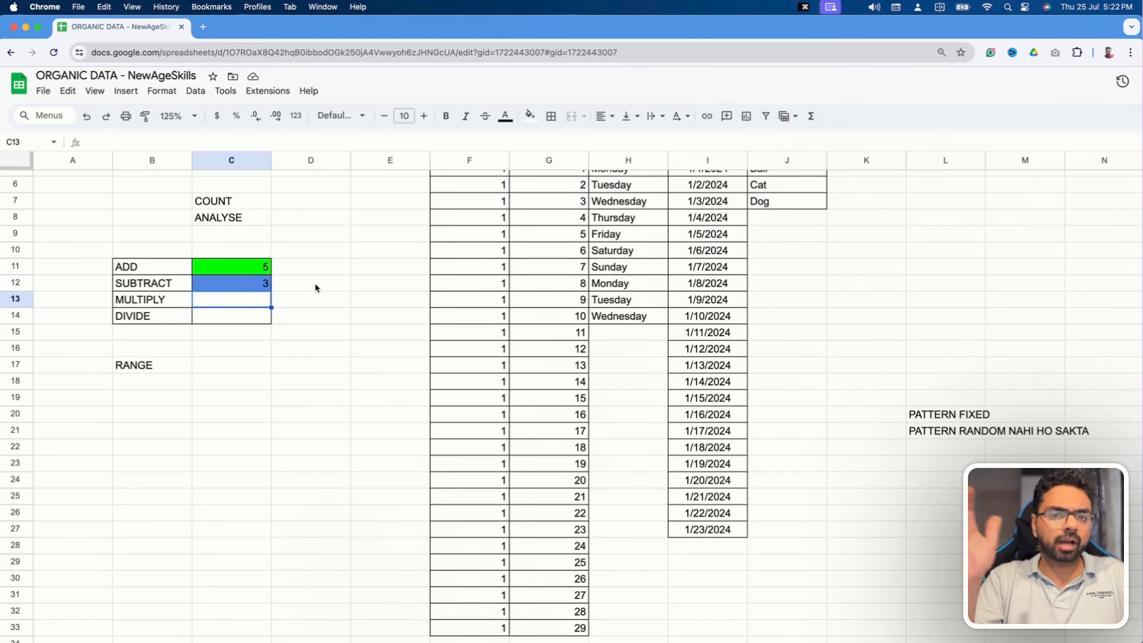
pyautogui.write('=')
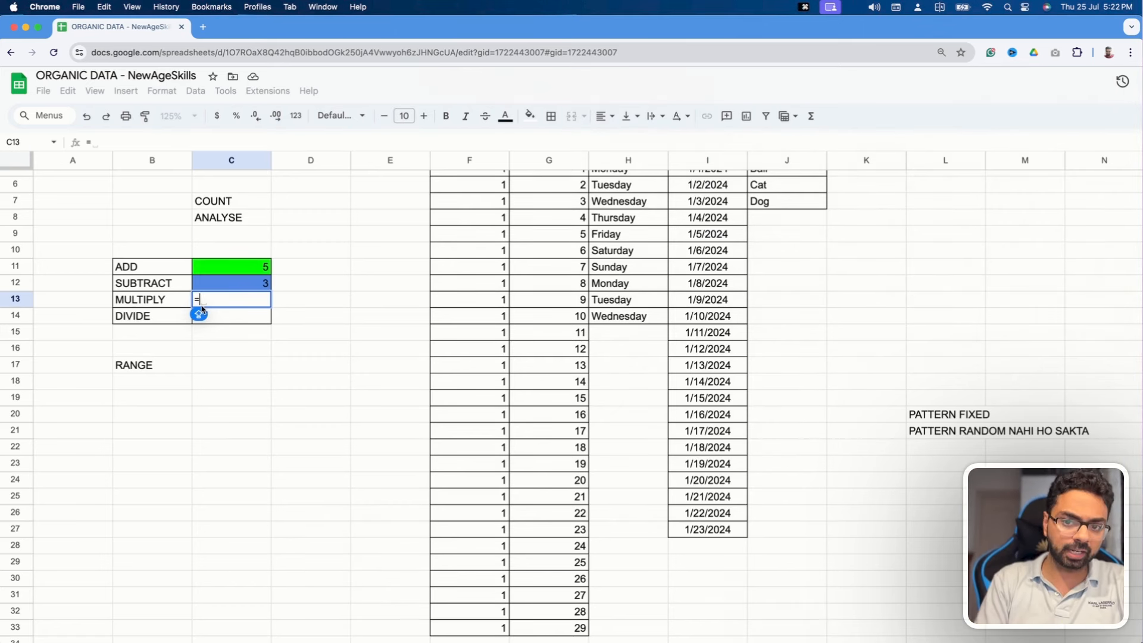
pyautogui.click(227, 262)
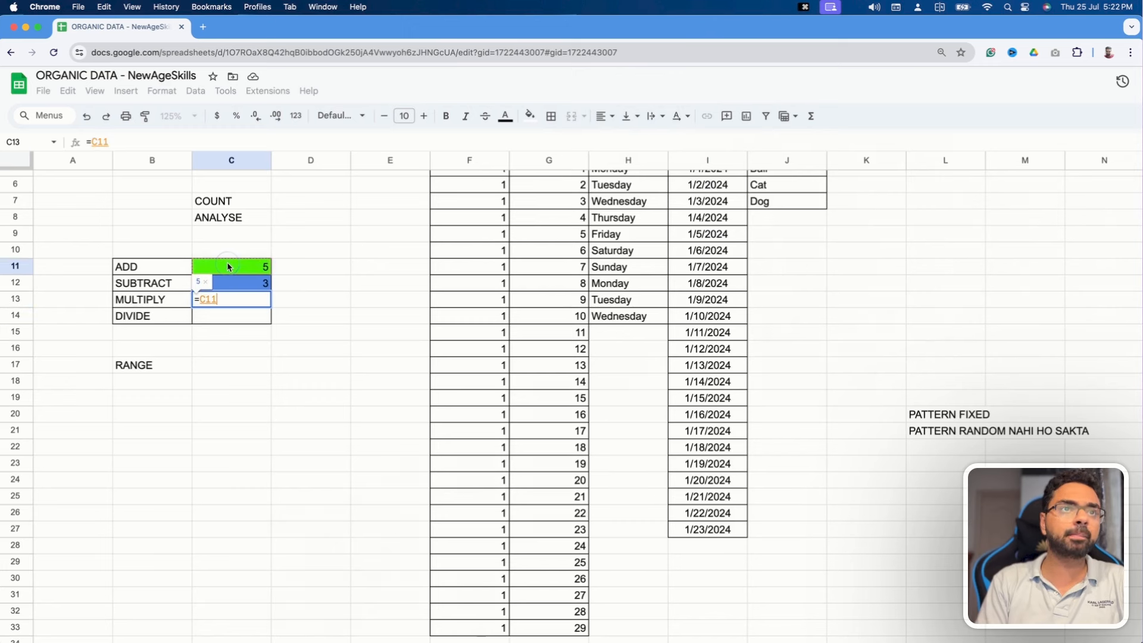
pyautogui.write('*')
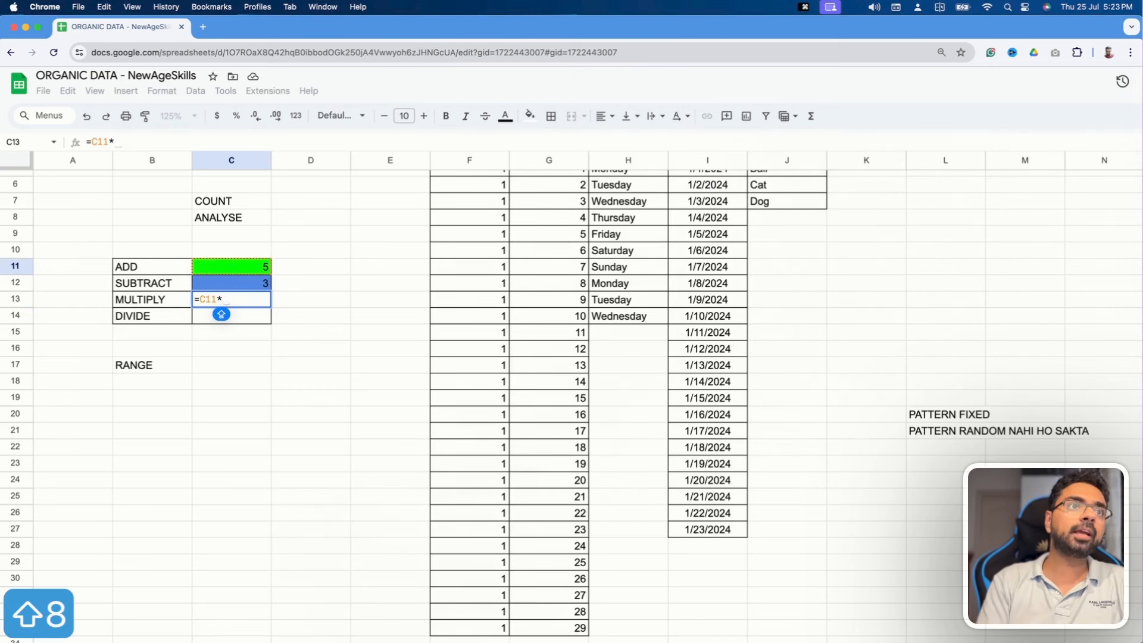
pyautogui.click(241, 288)
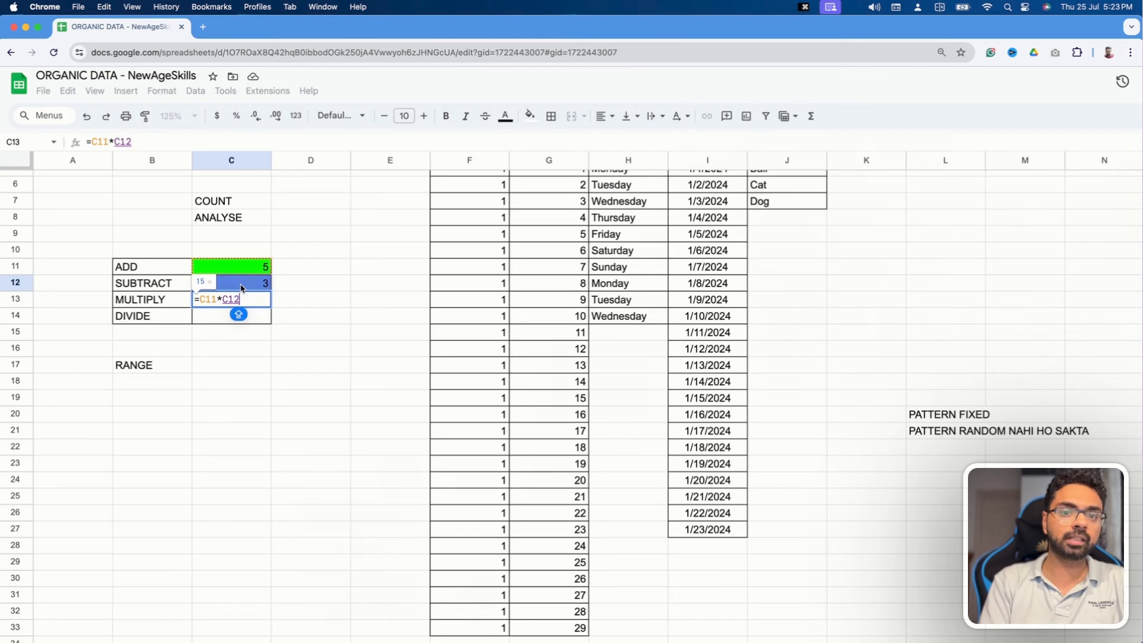
pyautogui.press('Return')
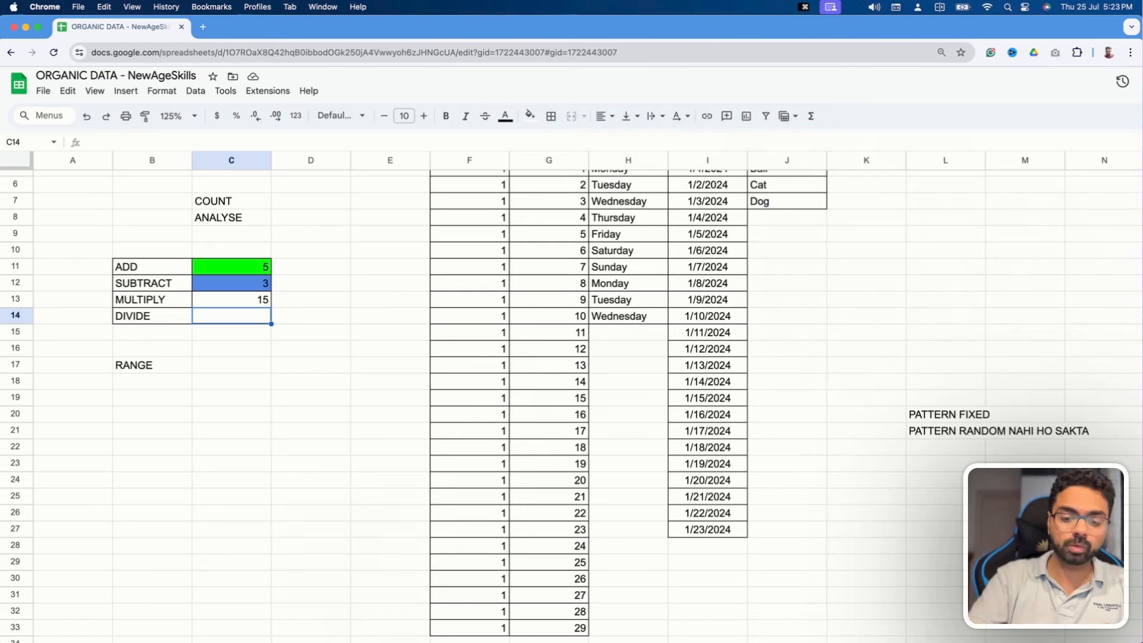
# Step: Enter =C13/(C11+C12) in C14 beside DIVIDE to divide the MULTIPLY result by the sum of ADD and SUBTRACT
pyautogui.write('=')
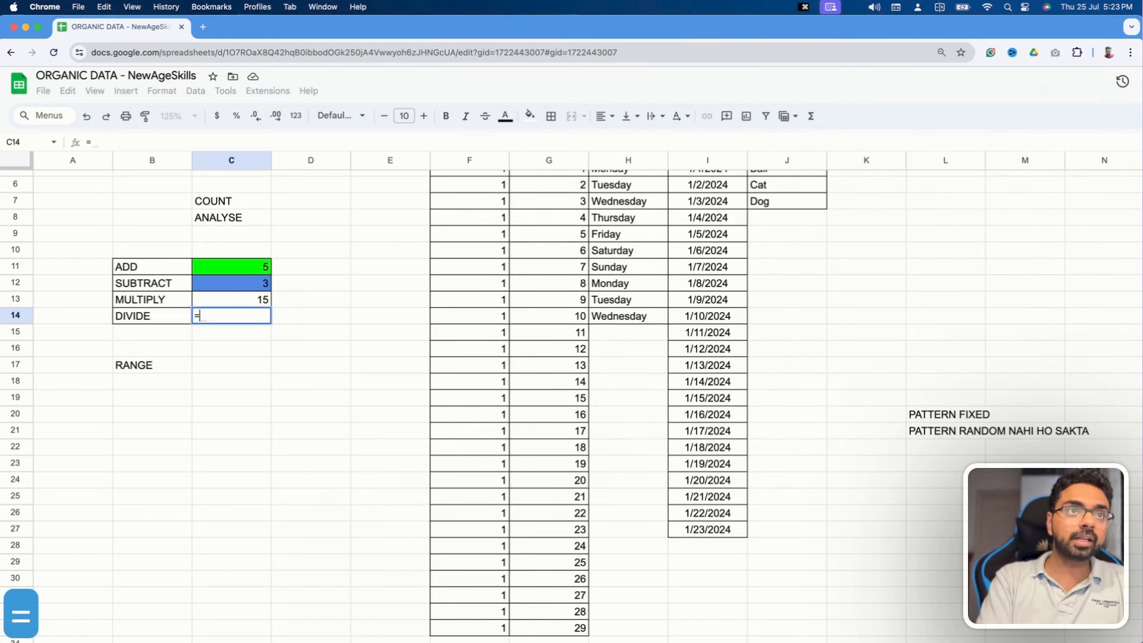
pyautogui.click(253, 305)
pyautogui.write('/')
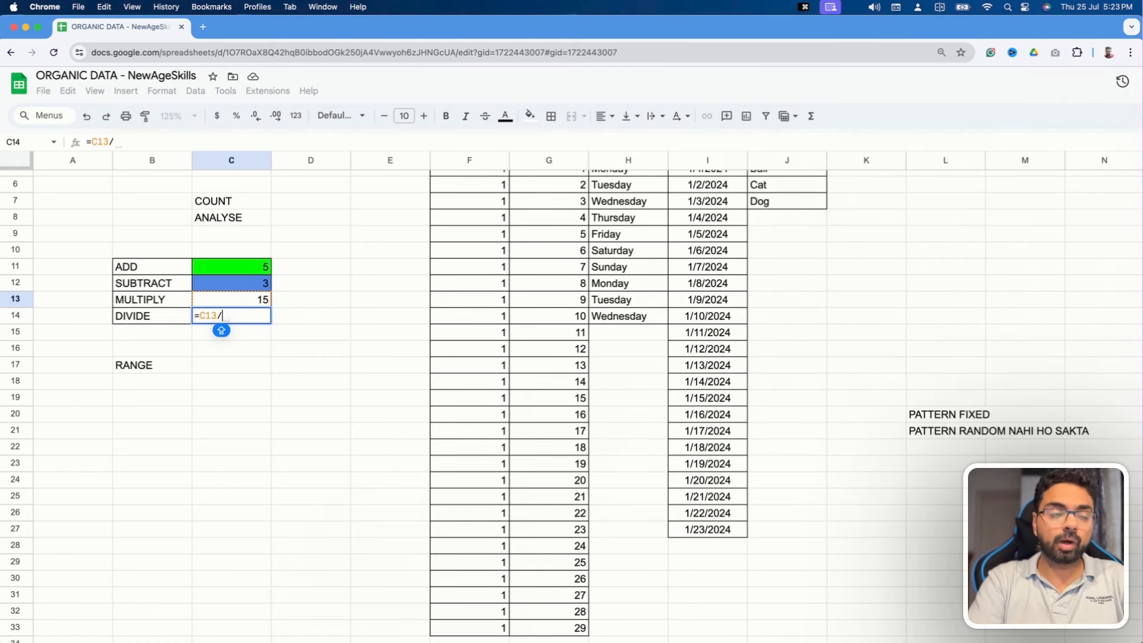
pyautogui.write('(')
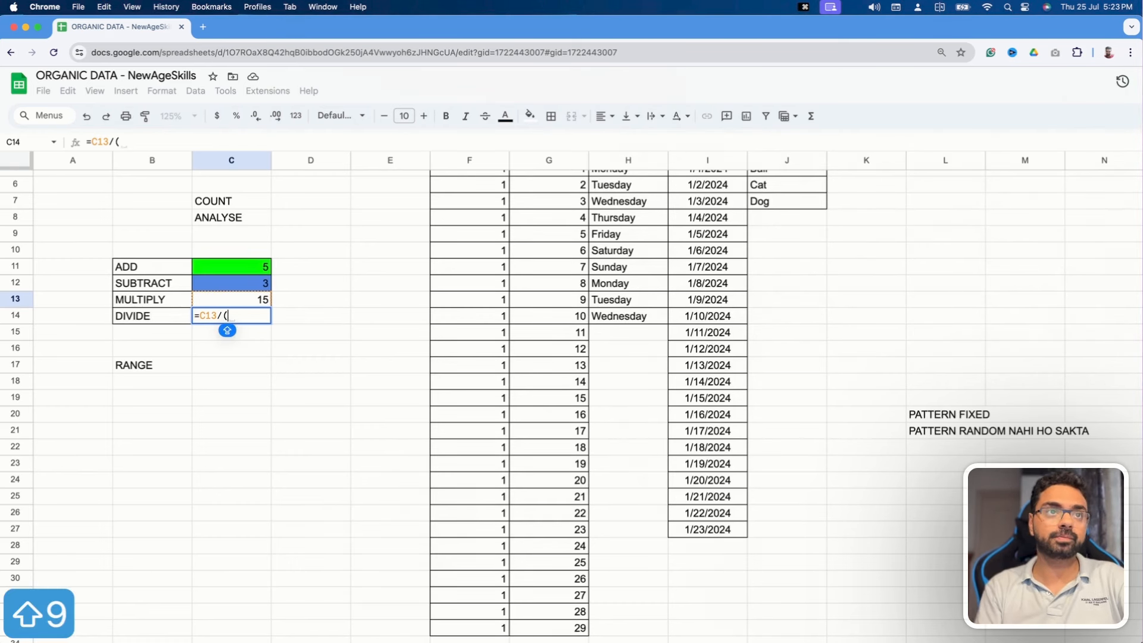
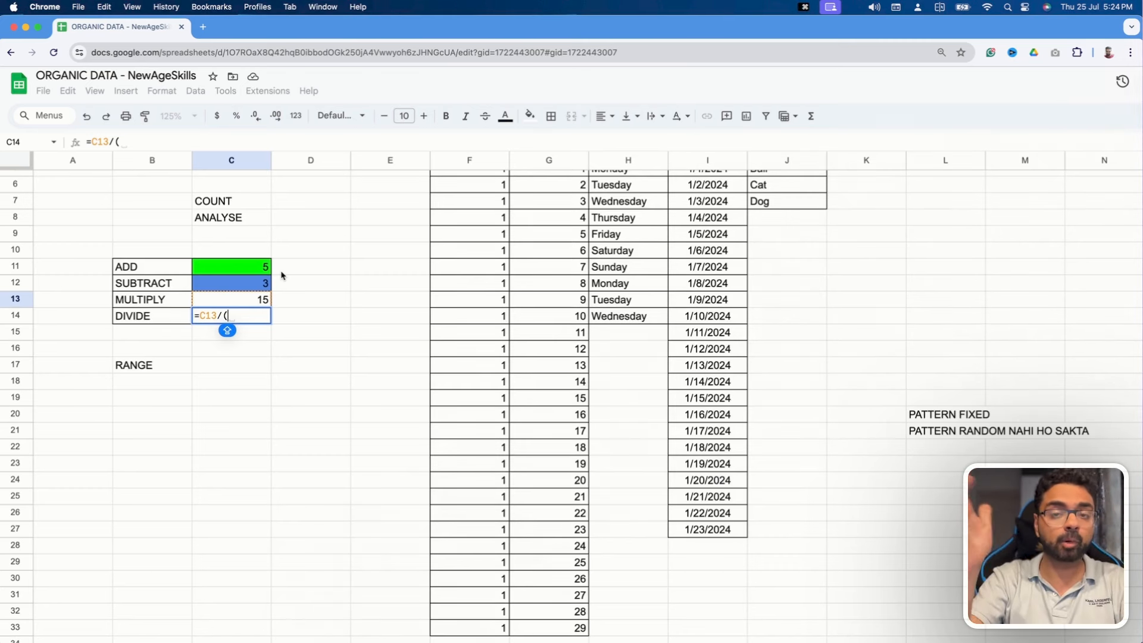
pyautogui.click(262, 269)
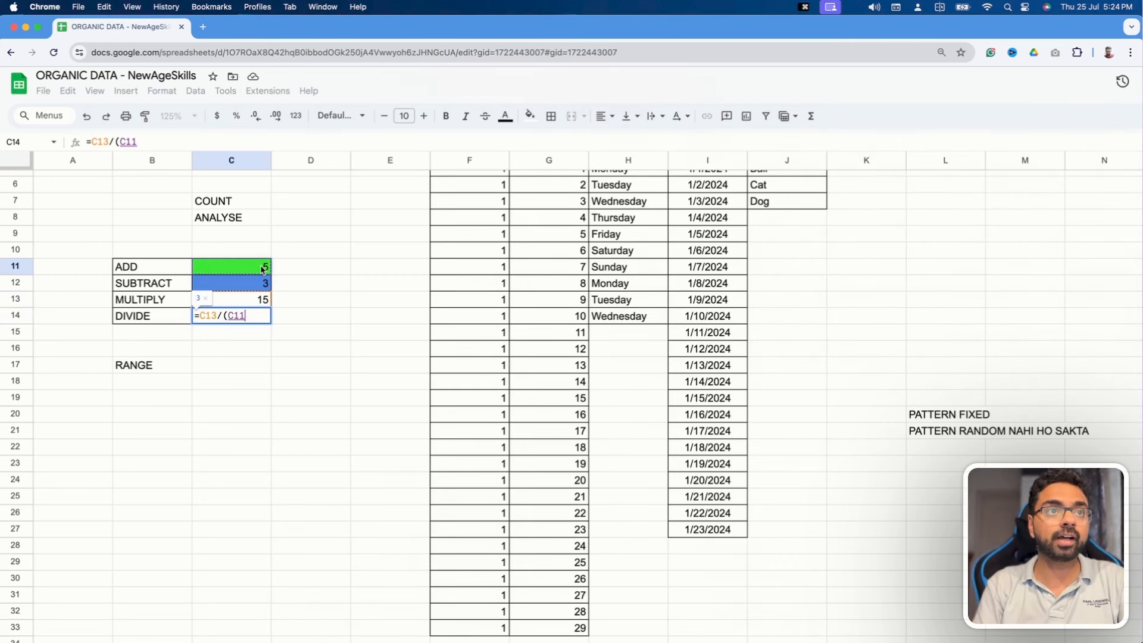
pyautogui.write('+')
pyautogui.click(259, 282)
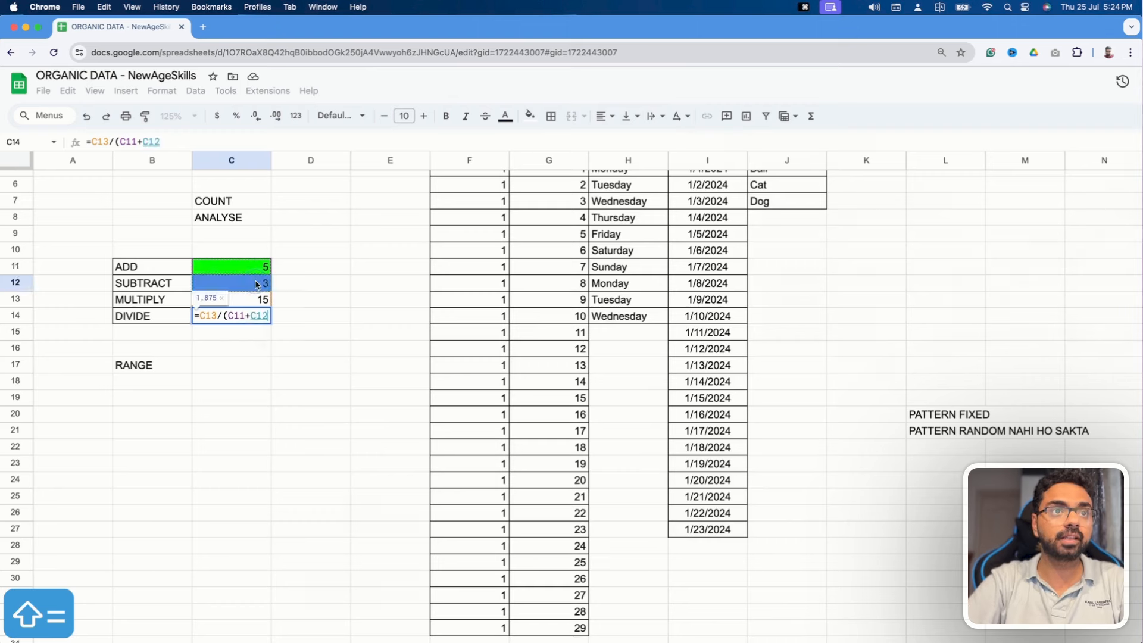
pyautogui.write(')')
pyautogui.press('Return')
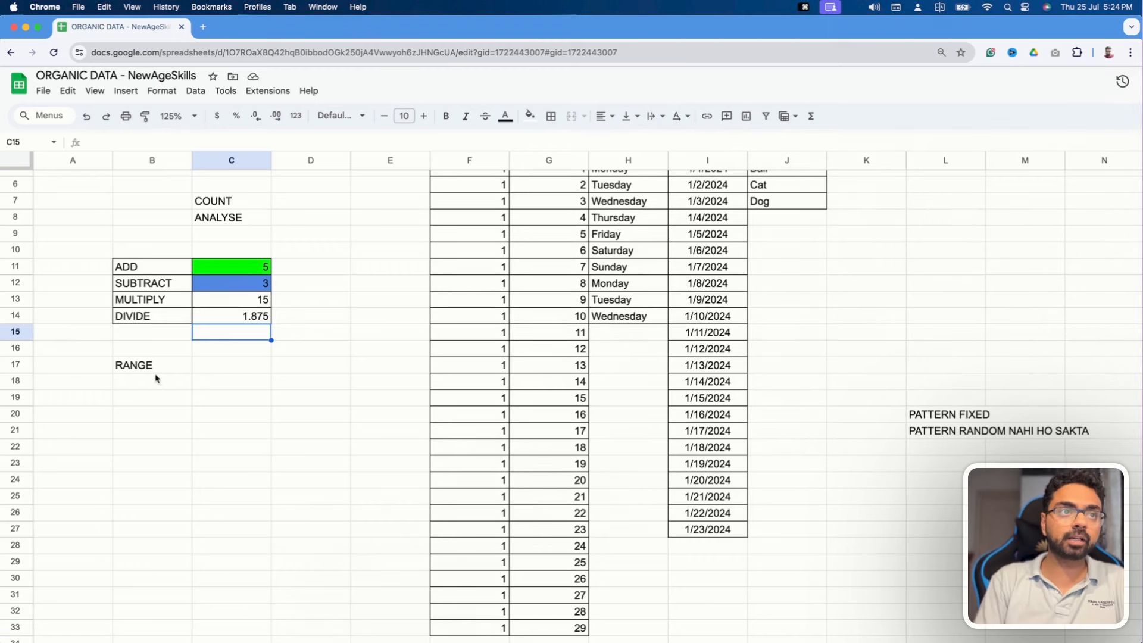
# Step: Enter the label BRACKET in C17 beside RANGE
pyautogui.click(206, 368)
pyautogui.write('BRACKET')
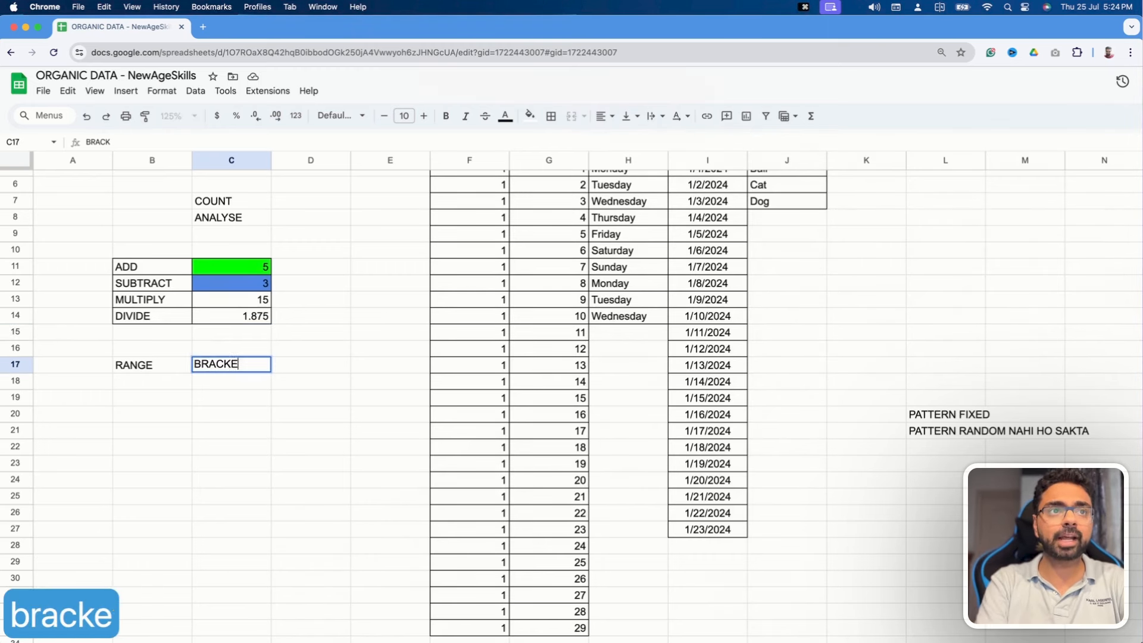
pyautogui.press('Return')
# Step: Enter the labels FORMULA in B18 and BRACKET in C18, below RANGE and BRACKET
pyautogui.press('Left')
pyautogui.write('FORMULA B')
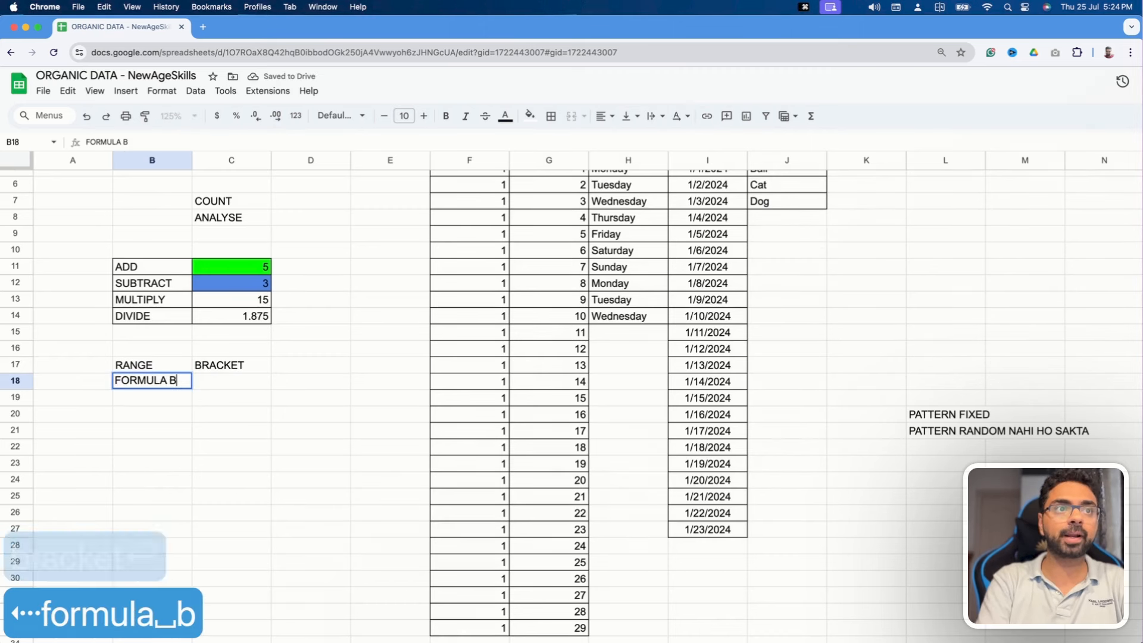
pyautogui.press('BackSpace')
pyautogui.press('Return')
pyautogui.write('B')
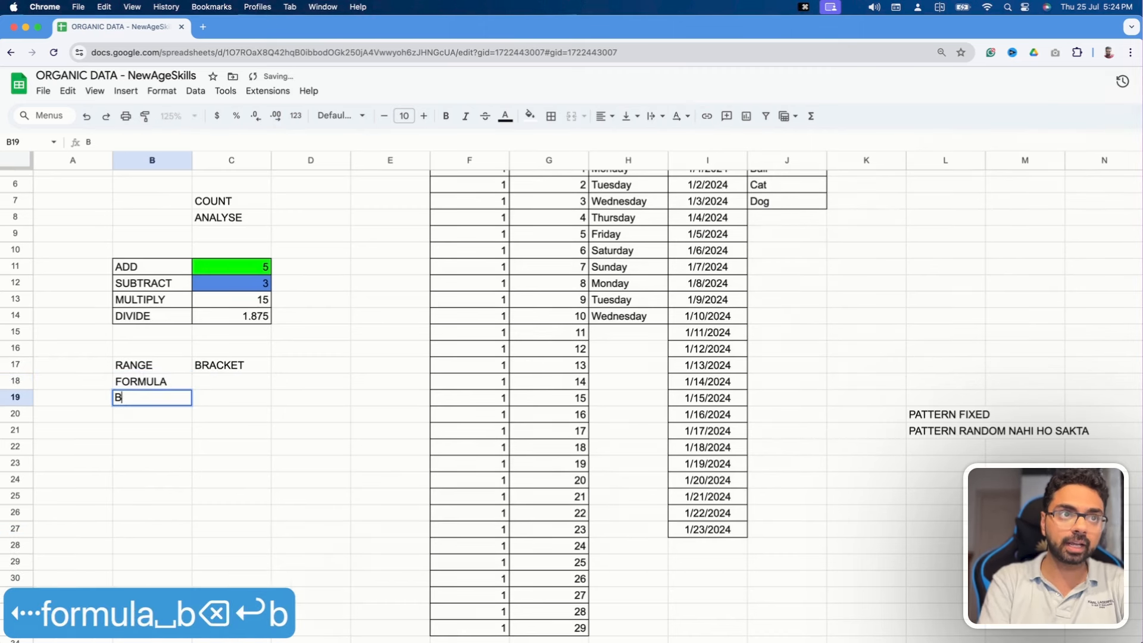
pyautogui.press('Up')
pyautogui.press('Right')
pyautogui.write('BRACKET')
pyautogui.press('Return')
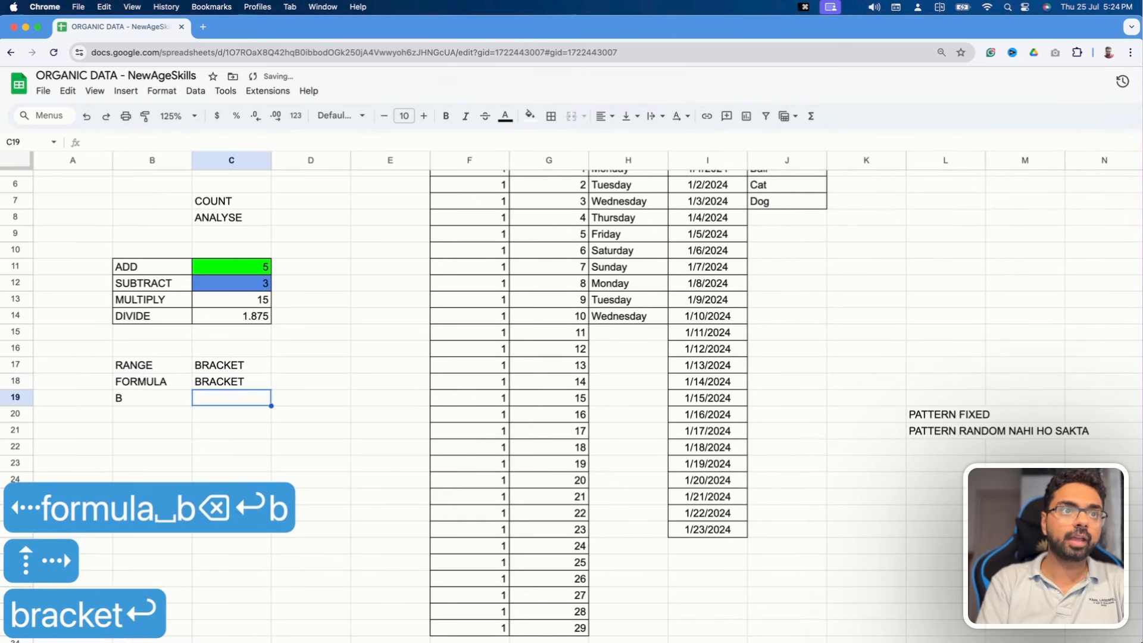
# Step: Enter the label DENOMINATOR in B19 below FORMULA
pyautogui.press('Left')
pyautogui.write('DENOMINATOR')
pyautogui.press('Right')
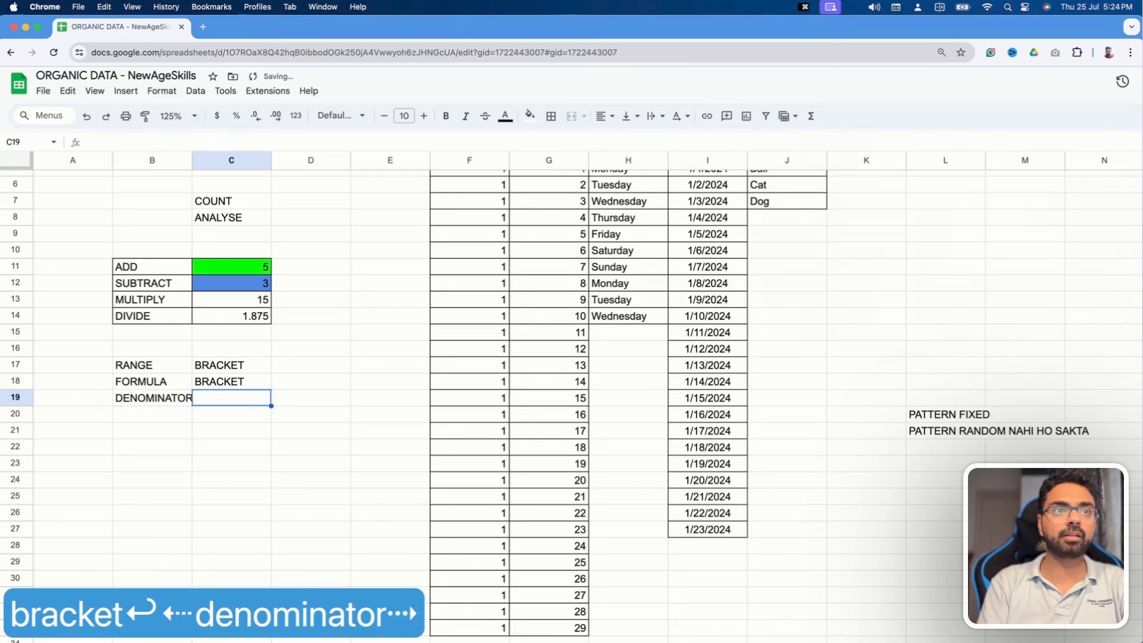
# Step: Inspect the bracketed denominator in the DIVIDE formula in C14
pyautogui.doubleClick(258, 316)
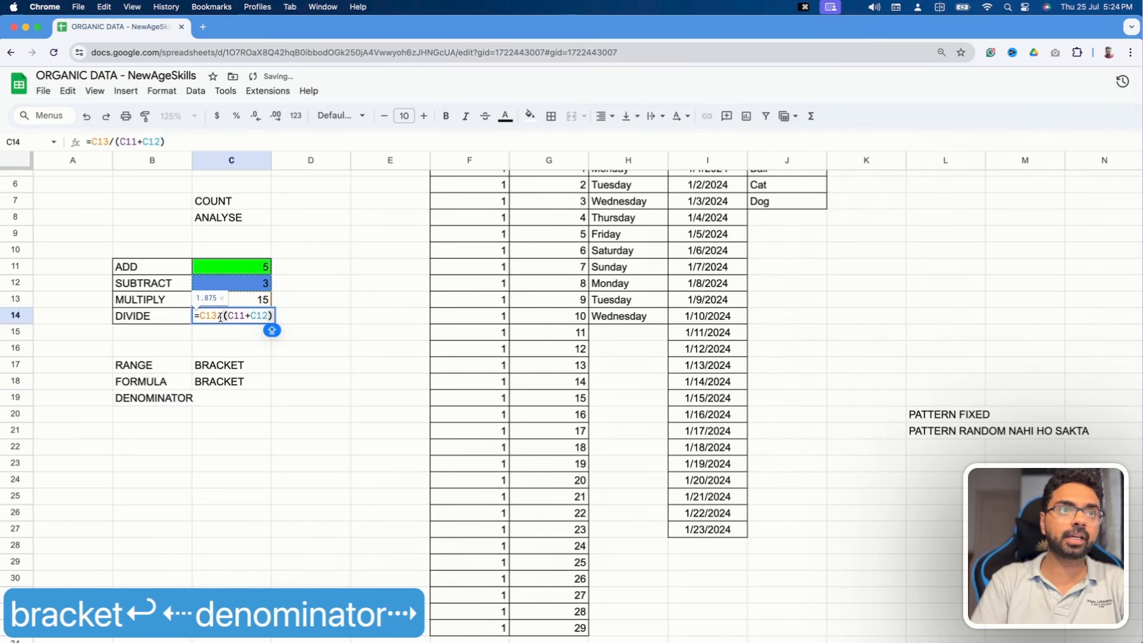
pyautogui.moveTo(221, 318); pyautogui.dragTo(262, 316)
pyautogui.click(264, 315)
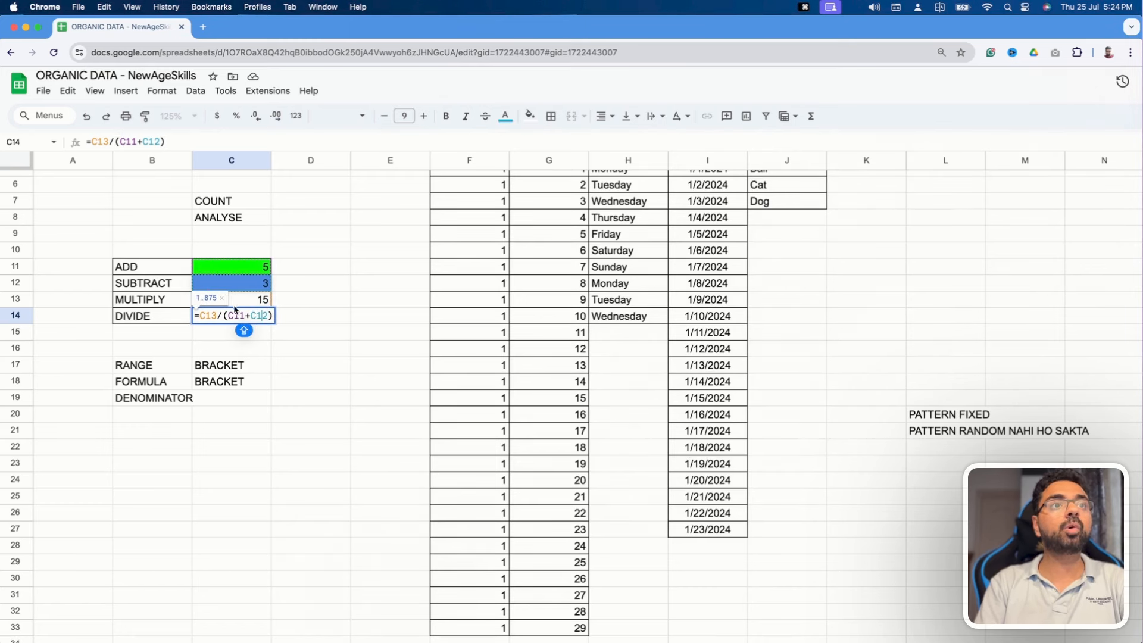
# Step: Enter the label BRACKET in C19 beside DENOMINATOR
pyautogui.click(226, 396)
pyautogui.write('BRACK')
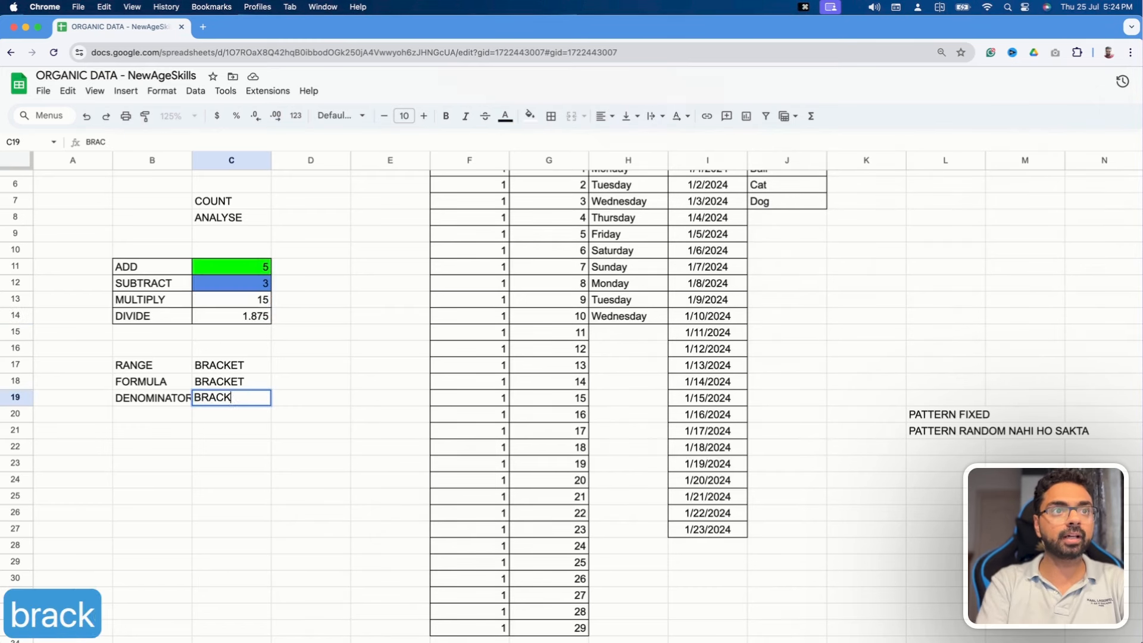
pyautogui.write('ET')
pyautogui.press('Return')
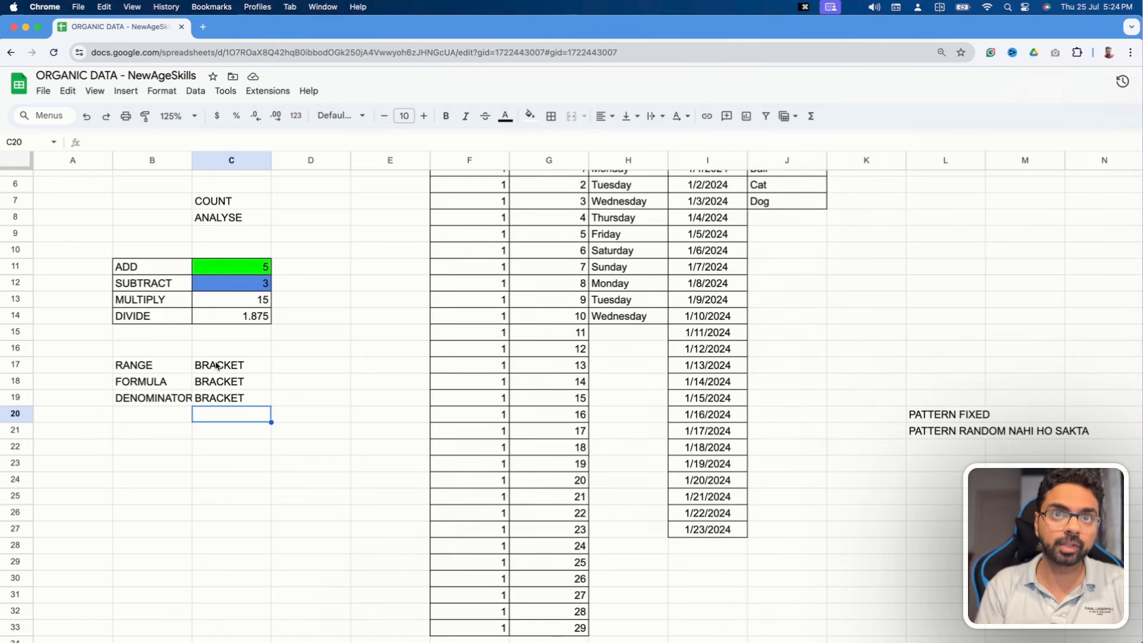
# Step: Compare the ADD formula in C11 with the SUBTRACT formula in C12, including the cells each one references
pyautogui.scroll(2, 226, 326)
pyautogui.doubleClick(236, 306)
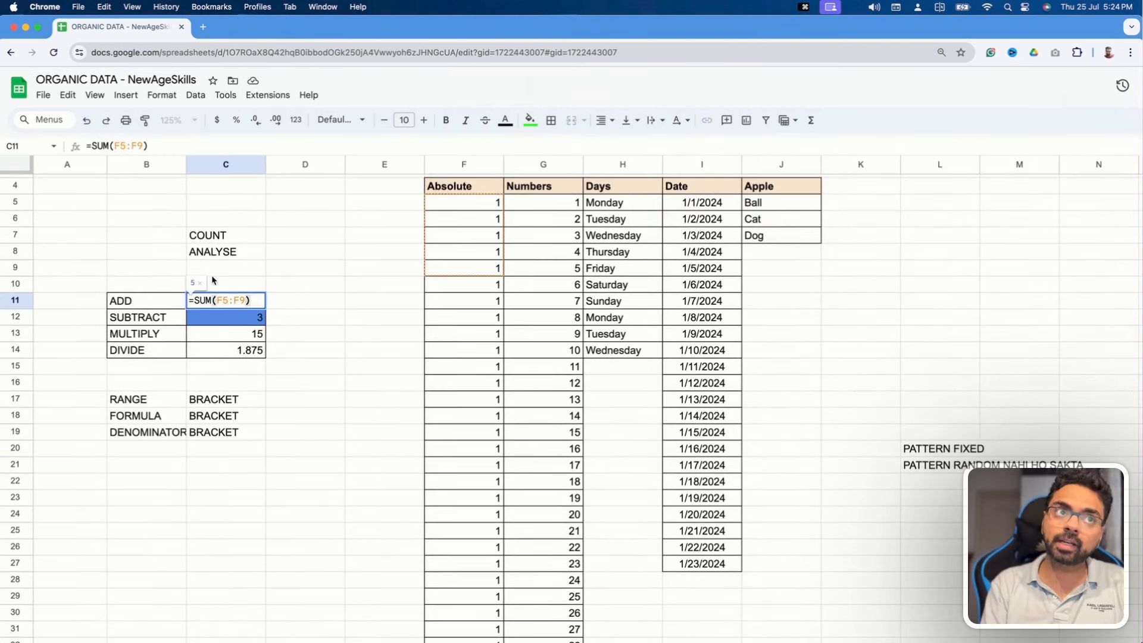
pyautogui.doubleClick(227, 319)
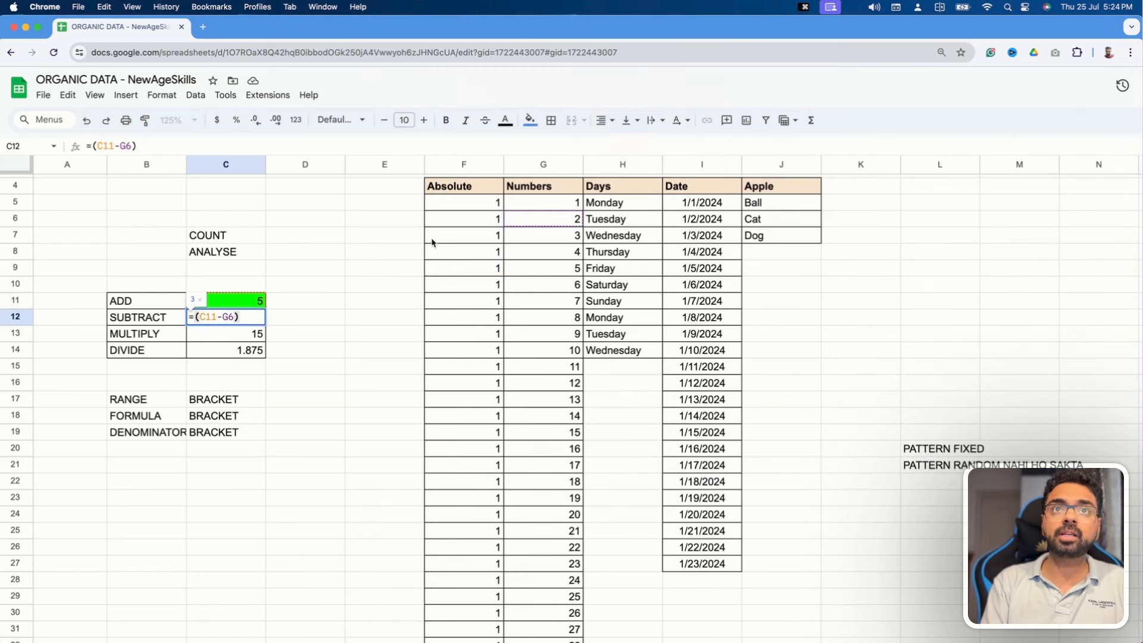
pyautogui.click(204, 319)
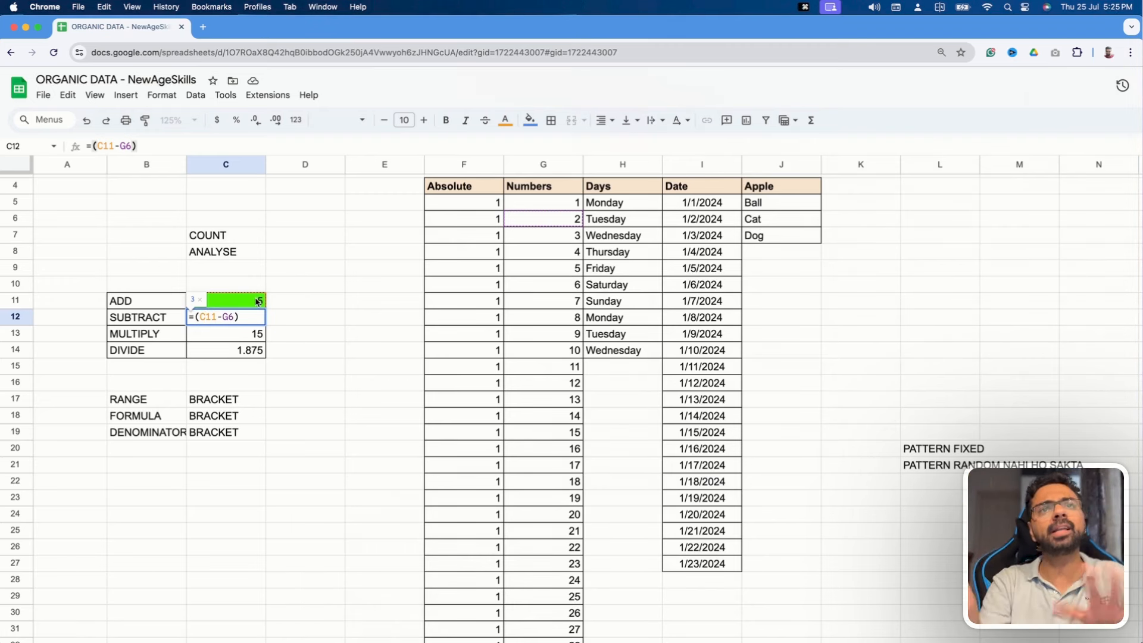
pyautogui.click(566, 224)
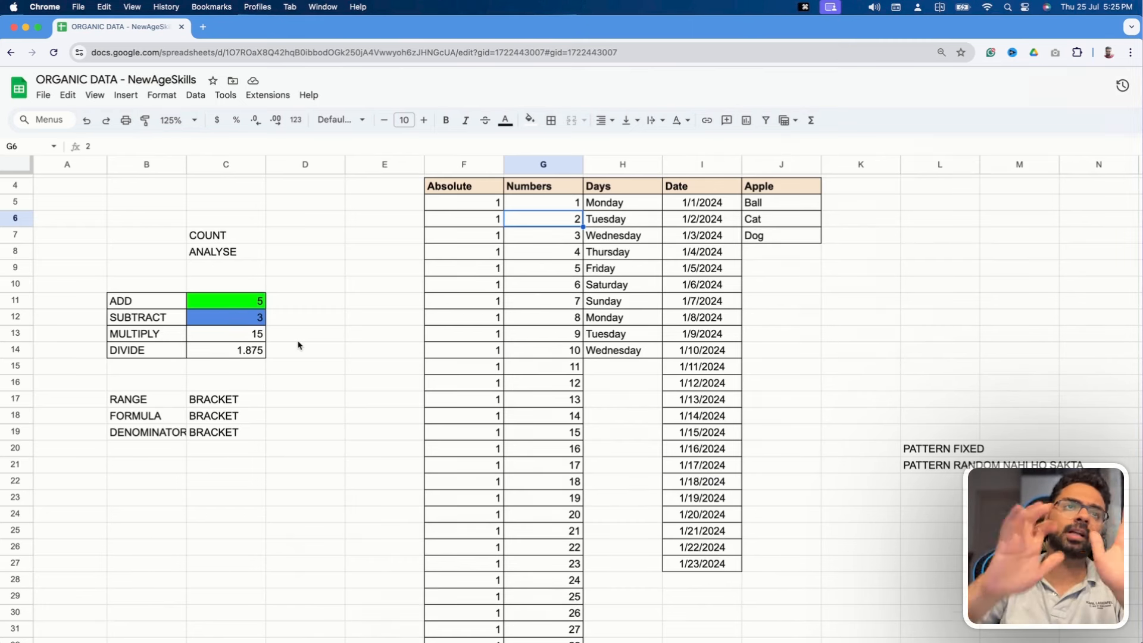
pyautogui.doubleClick(234, 310)
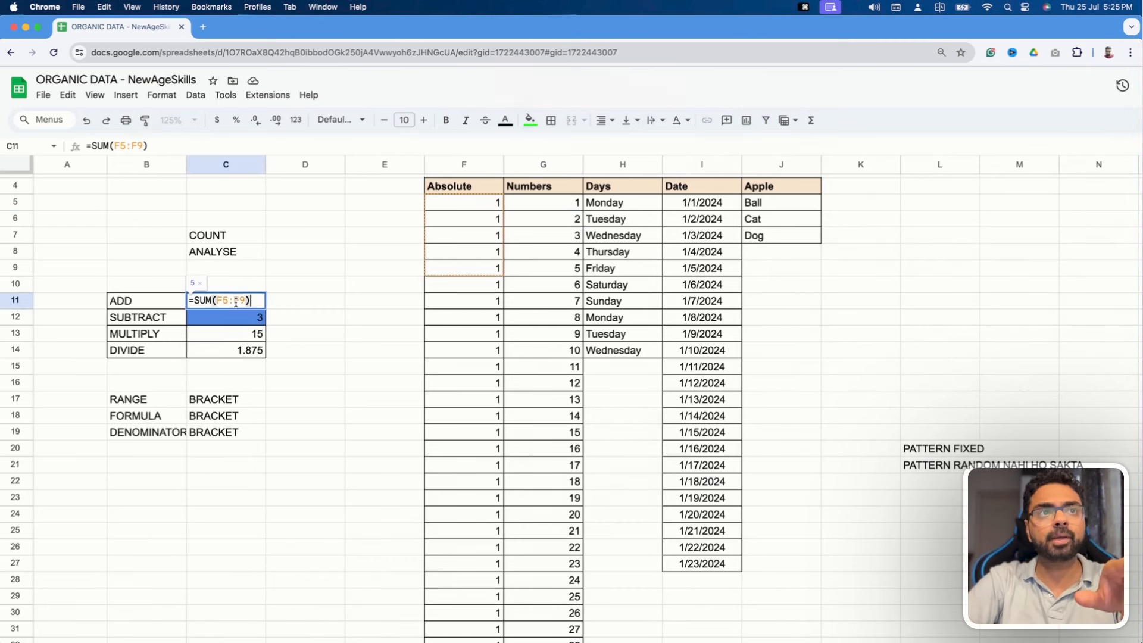
pyautogui.doubleClick(242, 319)
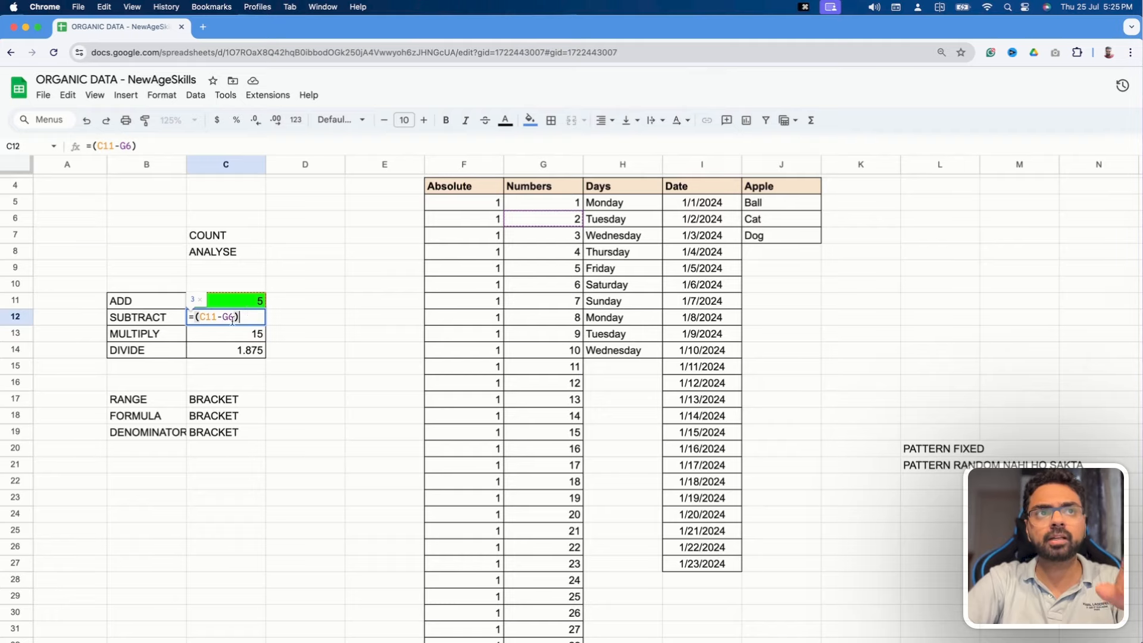
pyautogui.doubleClick(250, 303)
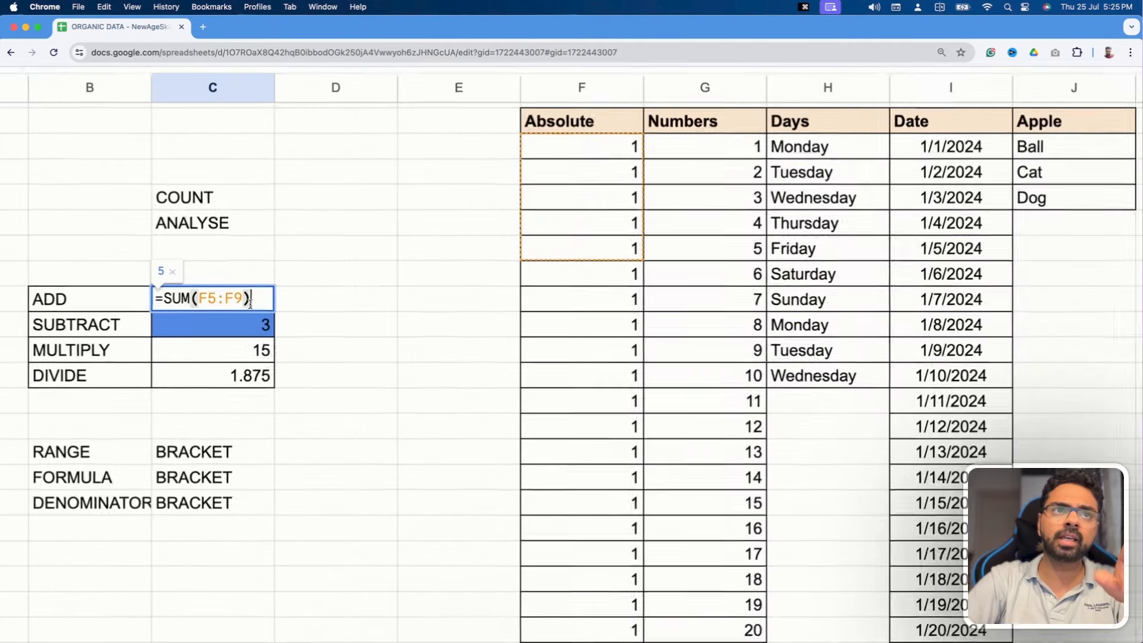
pyautogui.doubleClick(241, 316)
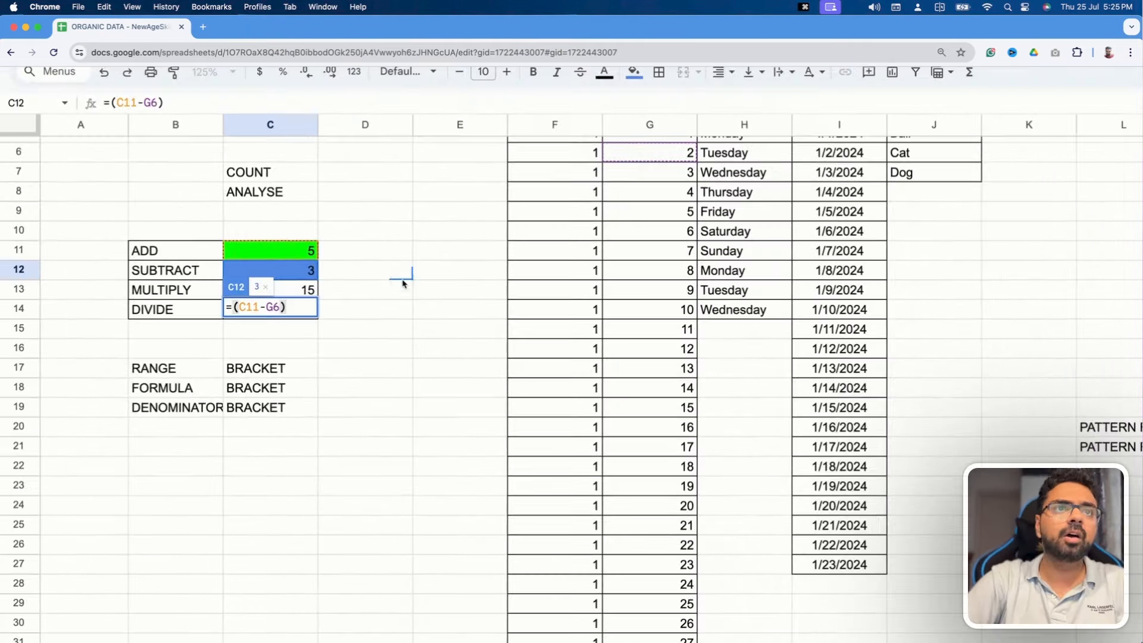
pyautogui.click(403, 278)
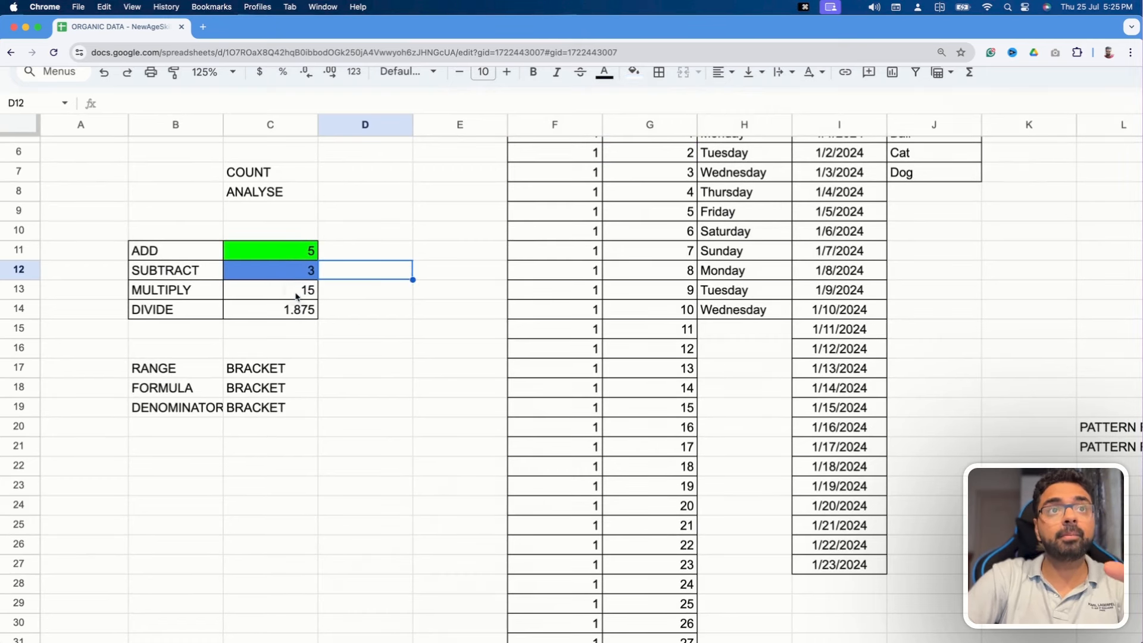
# Step: Check the MULTIPLY formula in C13 against the ADD and SUBTRACT cells it uses
pyautogui.click(298, 297)
pyautogui.click(308, 256)
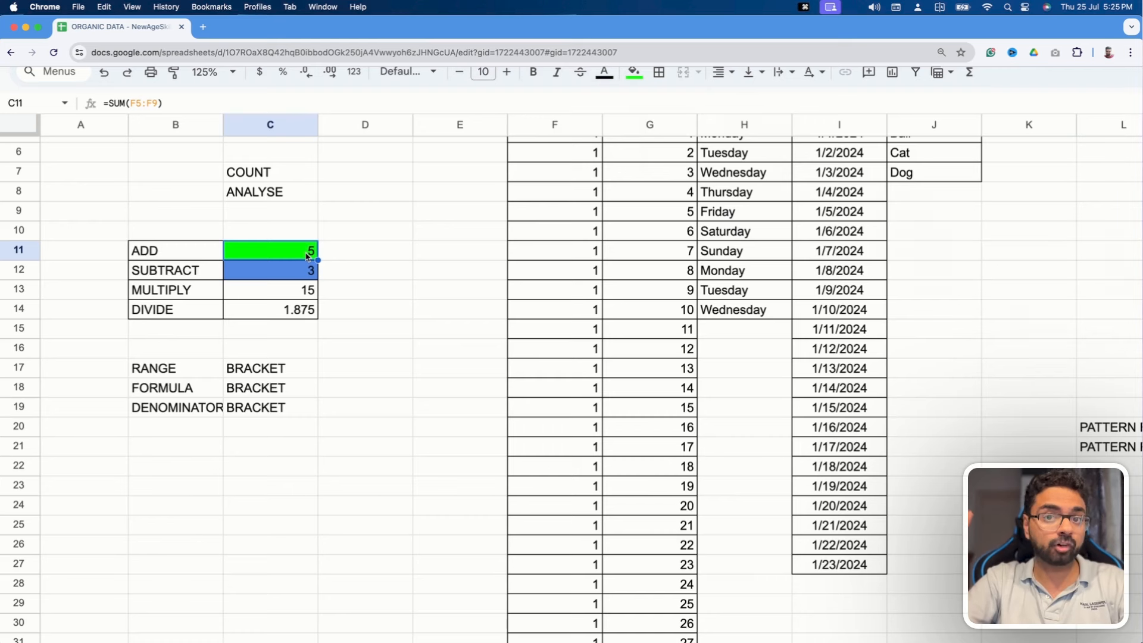
pyautogui.click(294, 276)
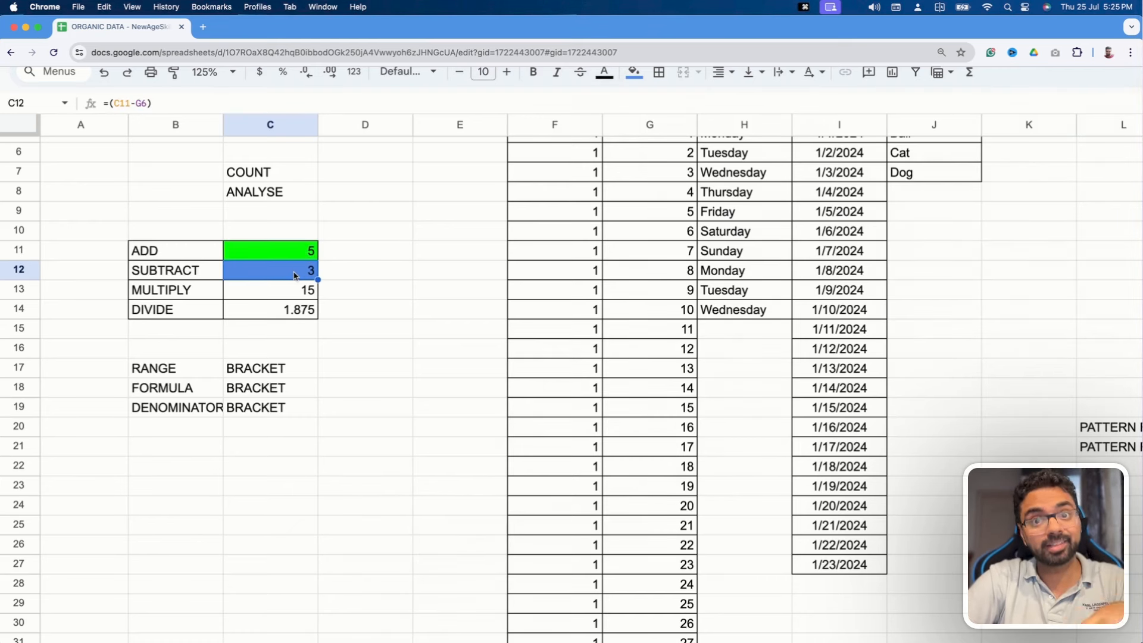
pyautogui.doubleClick(296, 290)
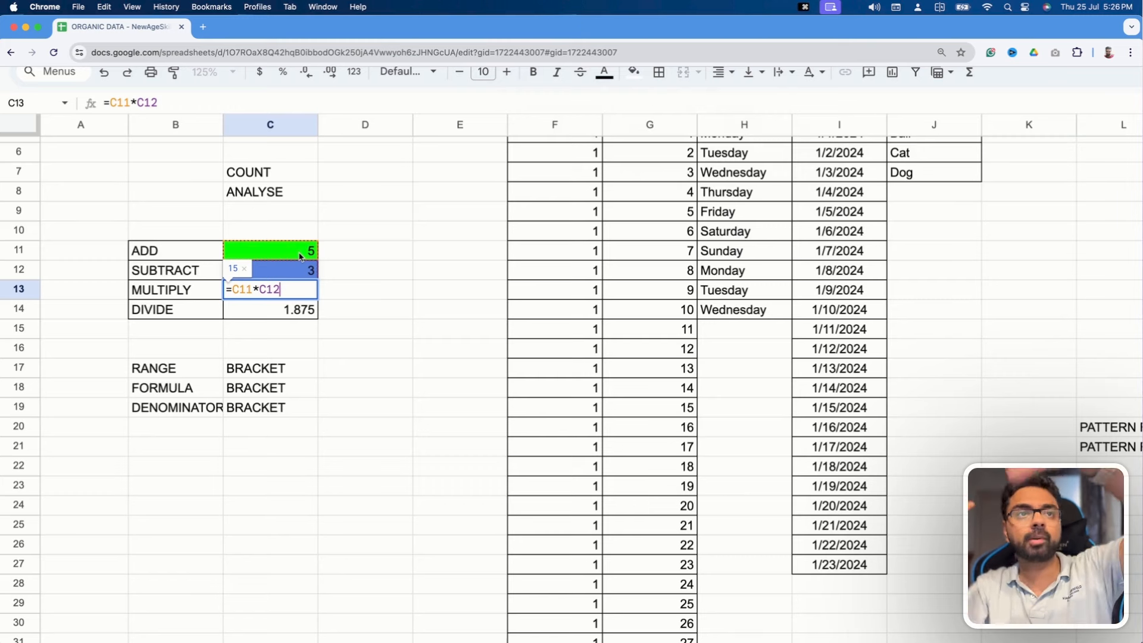
pyautogui.press('Escape')
# Step: Examine the individual references to C11 and G6 inside the SUBTRACT formula in C12
pyautogui.click(293, 270)
pyautogui.doubleClick(293, 272)
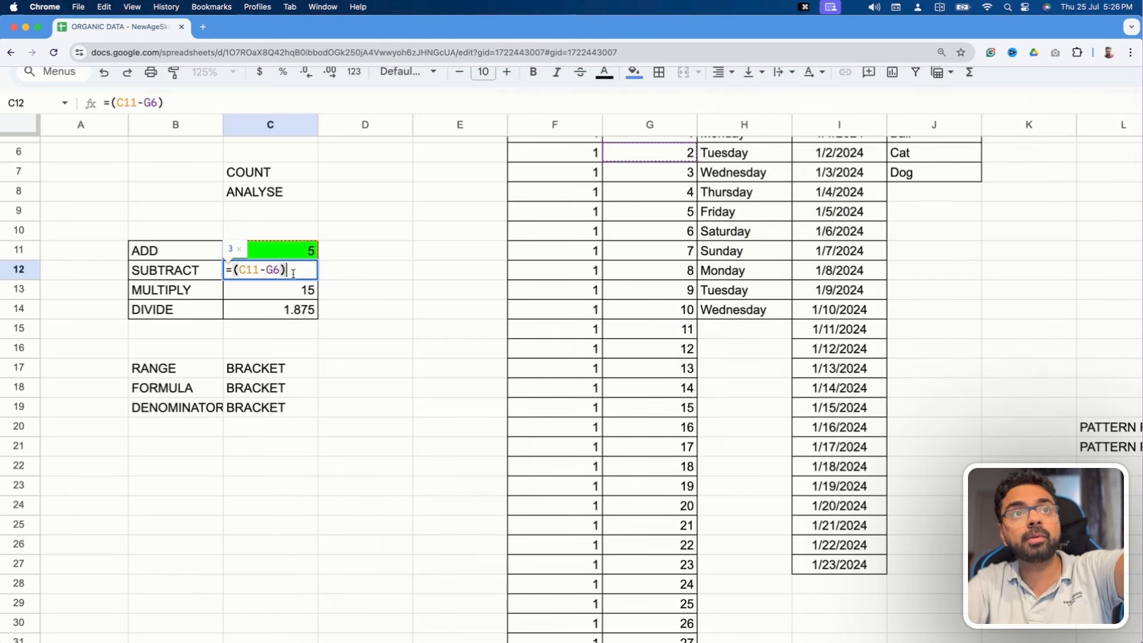
pyautogui.click(233, 270)
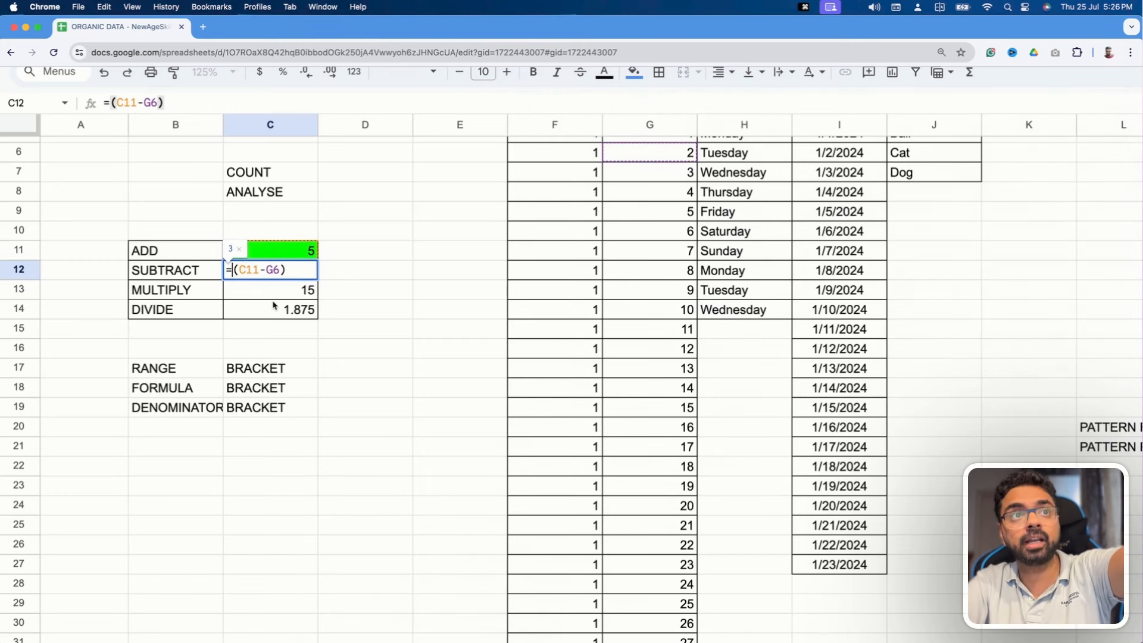
pyautogui.click(251, 271)
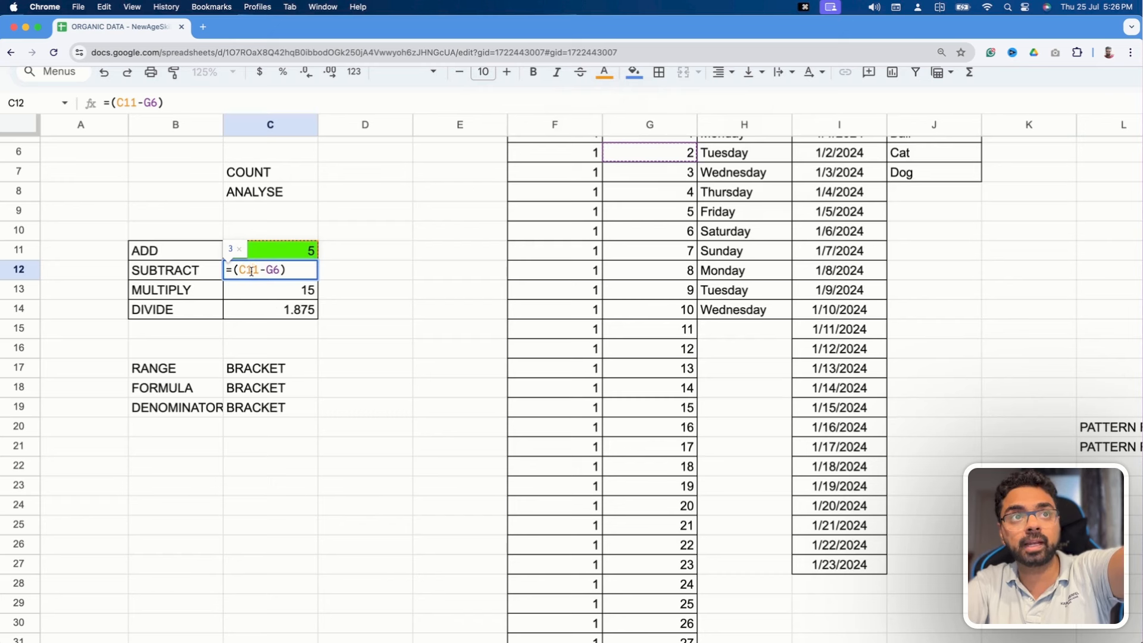
pyautogui.click(271, 270)
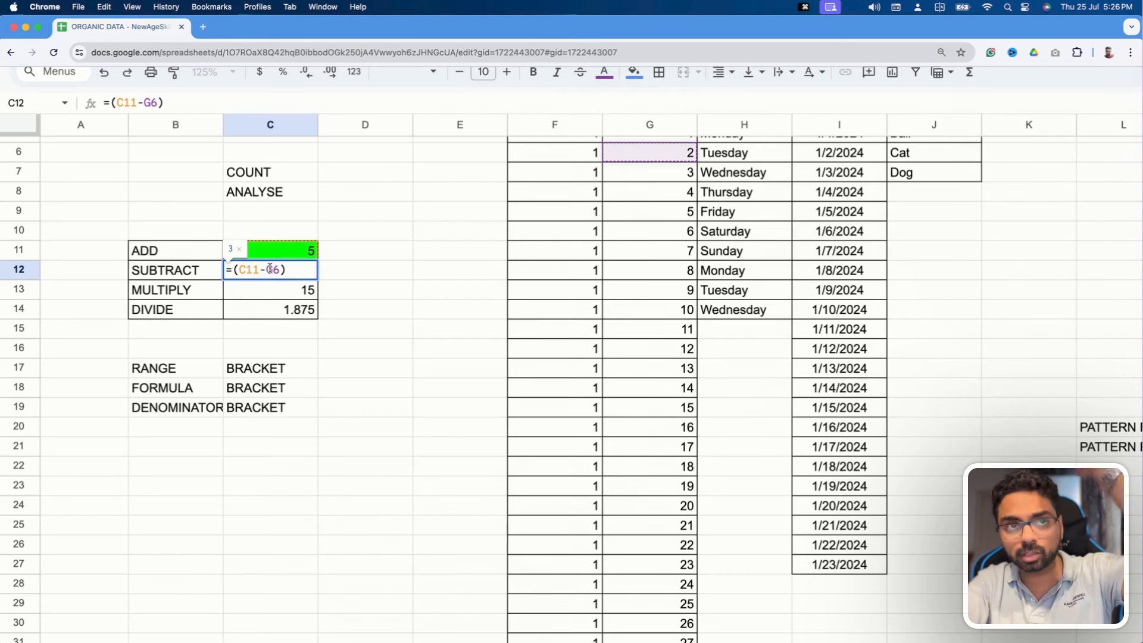
pyautogui.press('Return')
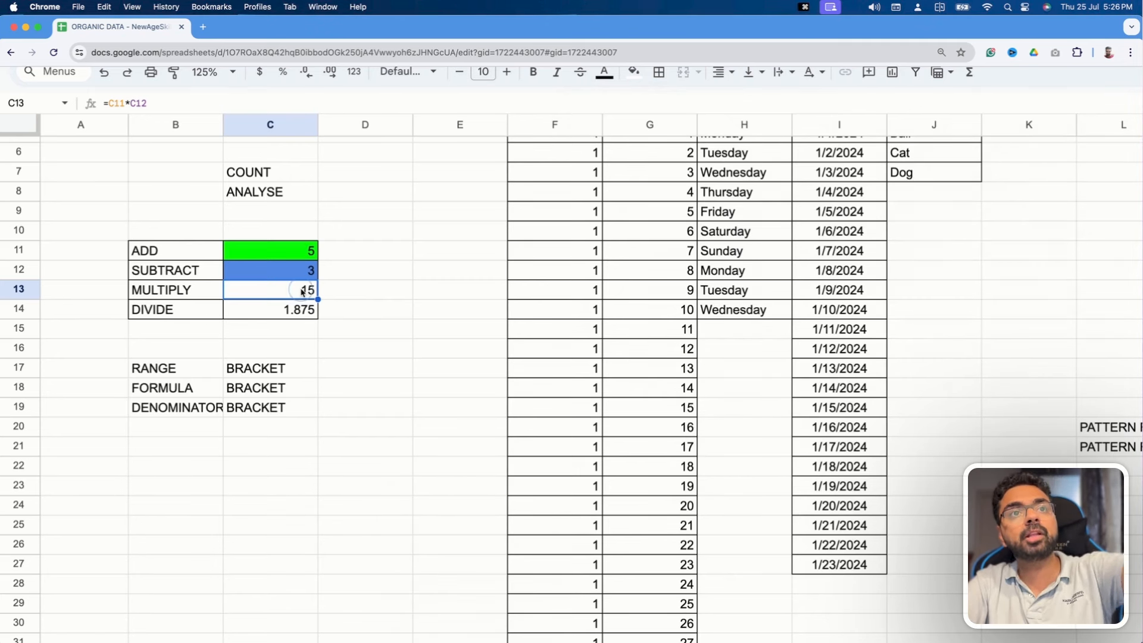
# Step: Review the MULTIPLY formula in C13 and the DIVIDE formula in C14
pyautogui.doubleClick(301, 290)
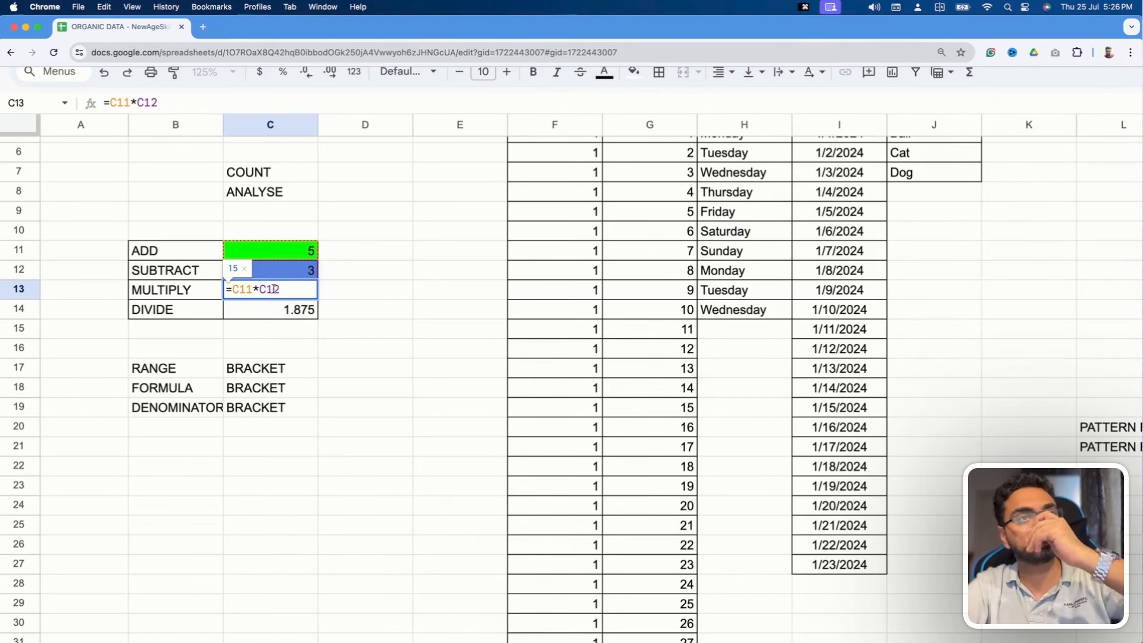
pyautogui.click(349, 310)
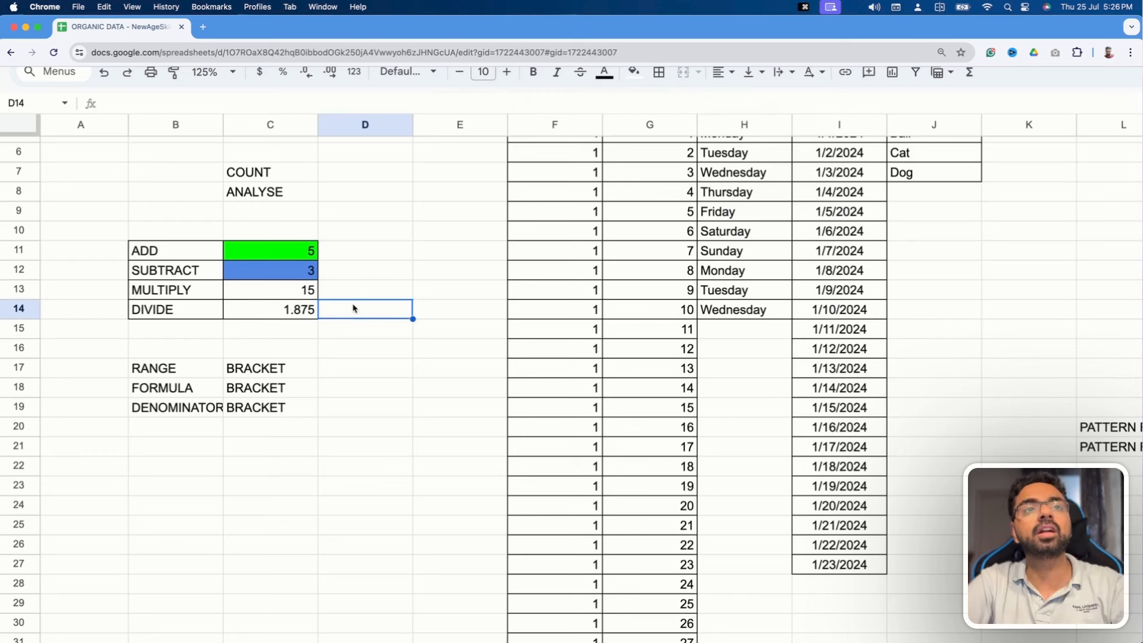
pyautogui.doubleClick(305, 308)
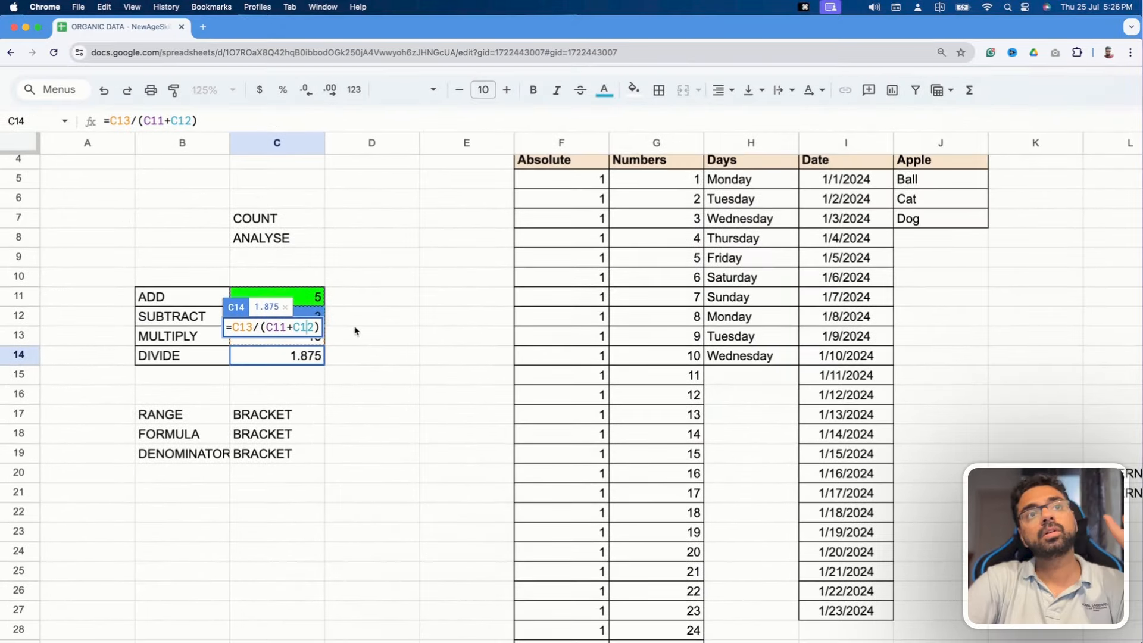
pyautogui.click(388, 349)
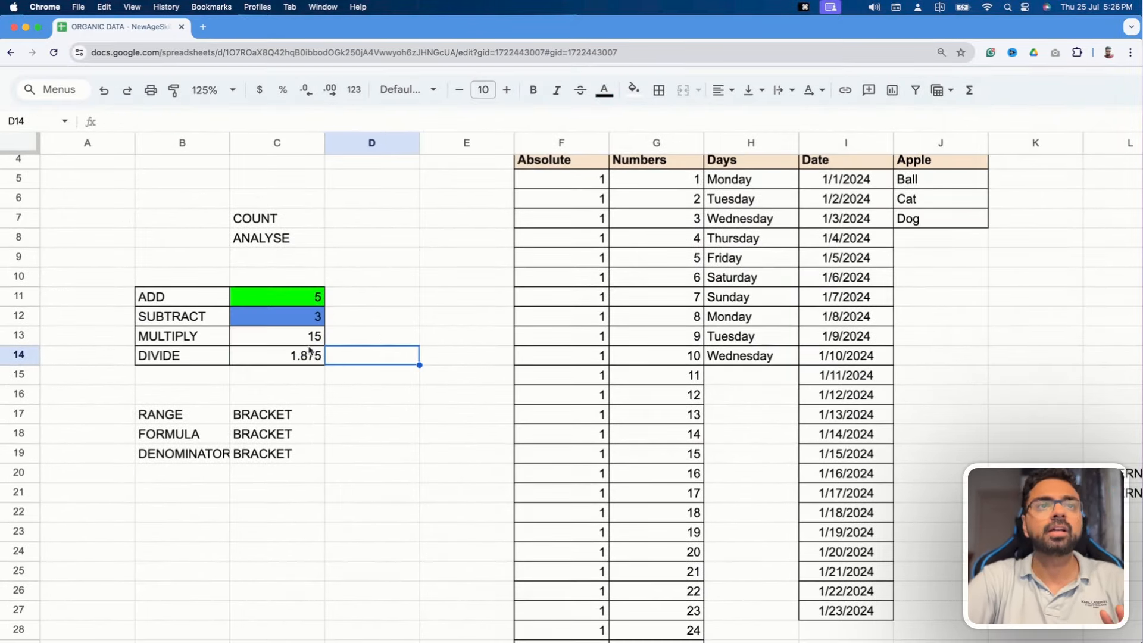
# Step: Set the text colour of the DIVIDE row (B14:C14) and the MULTIPLY row (B13:C13) to red
pyautogui.moveTo(171, 357); pyautogui.dragTo(284, 368)
pyautogui.click(604, 90)
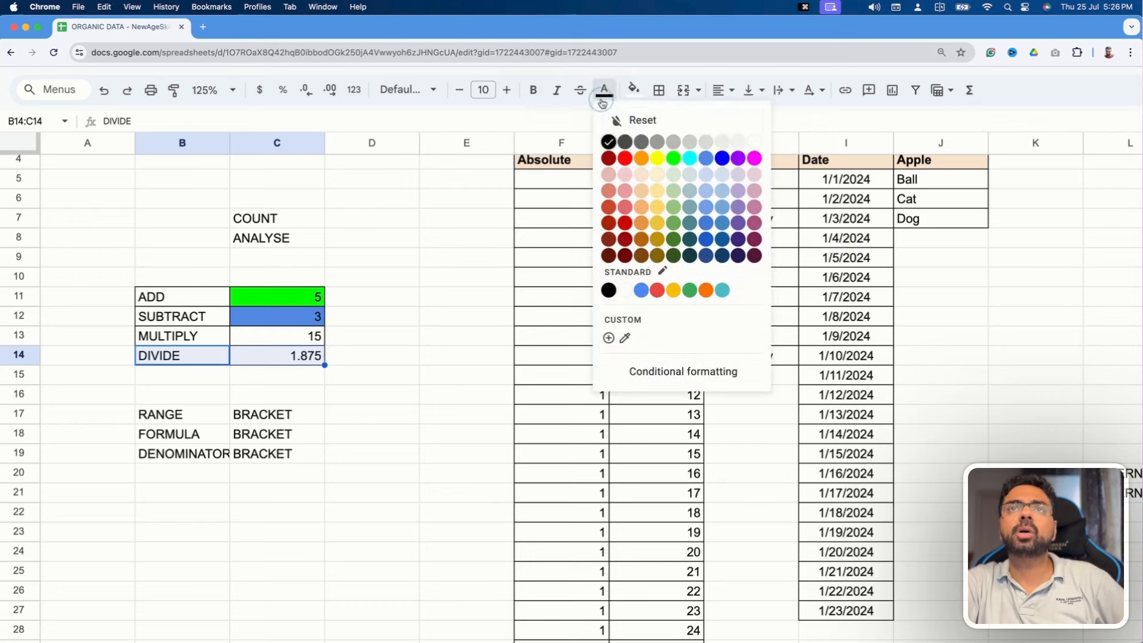
pyautogui.click(619, 158)
pyautogui.moveTo(186, 334); pyautogui.dragTo(301, 336)
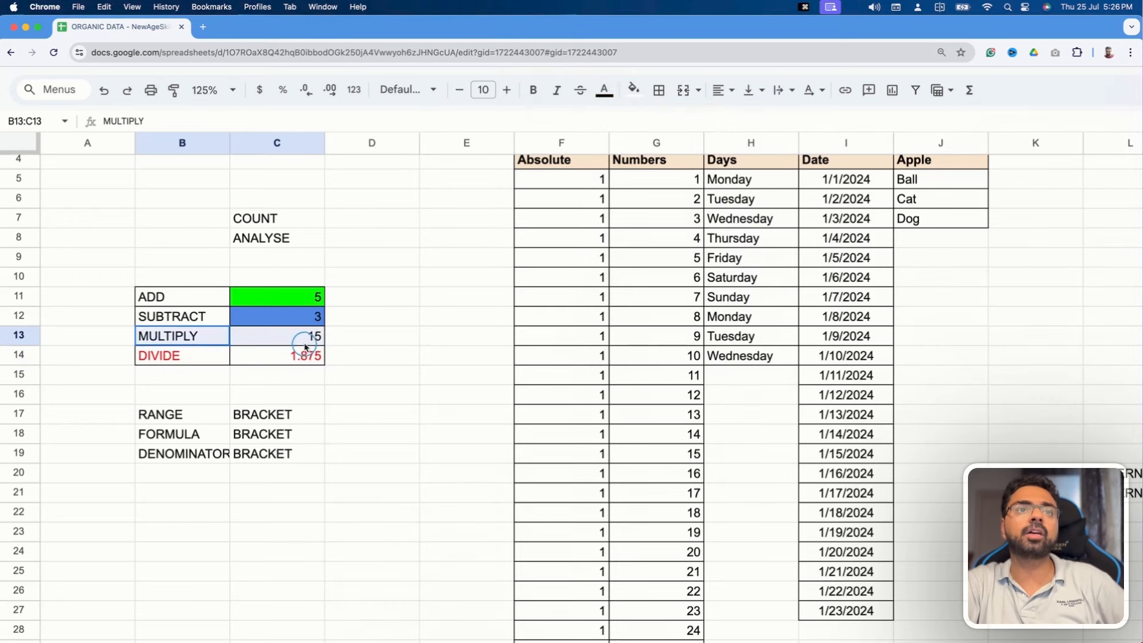
pyautogui.click(610, 90)
pyautogui.click(625, 157)
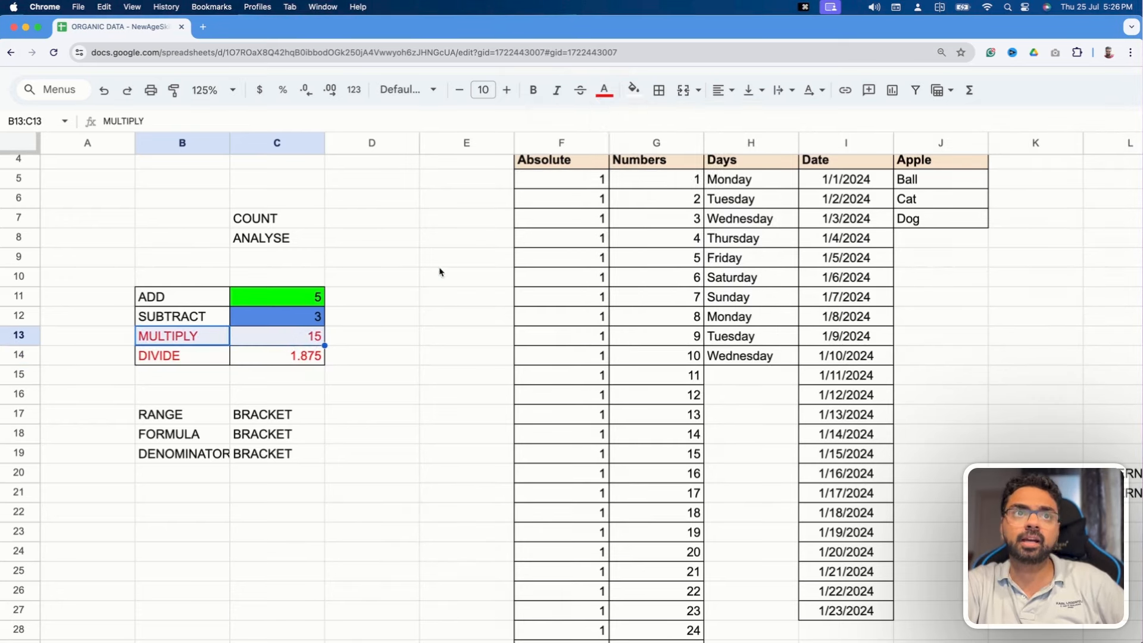
pyautogui.click(390, 297)
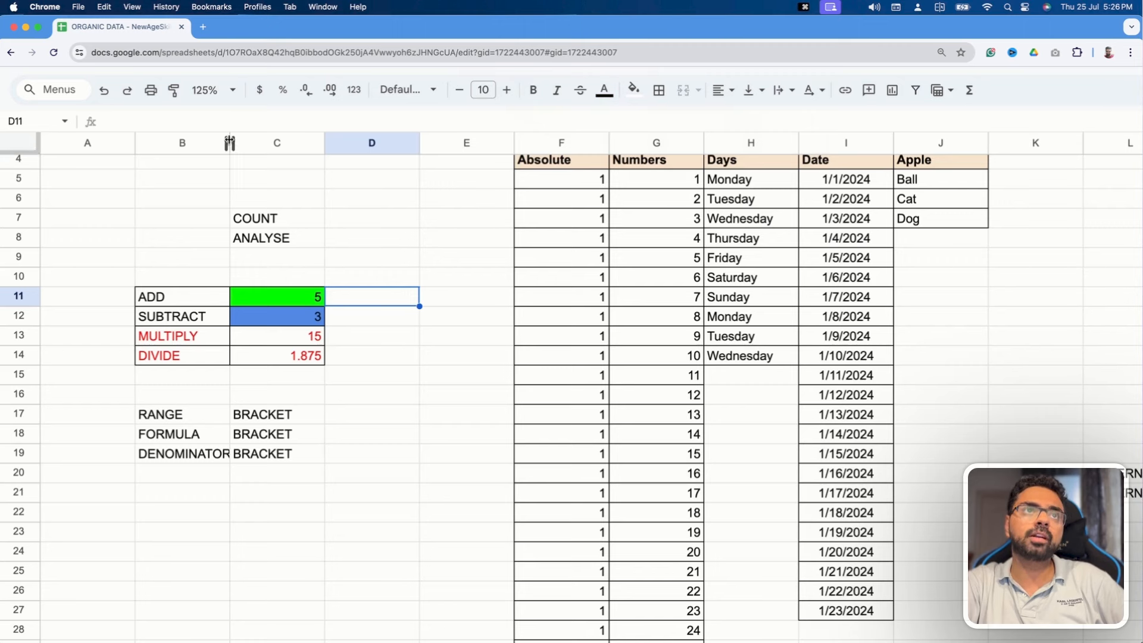
# Step: Widen column B slightly so that the DENOMINATOR label fits inside its cell
pyautogui.moveTo(229, 143); pyautogui.dragTo(242, 143)
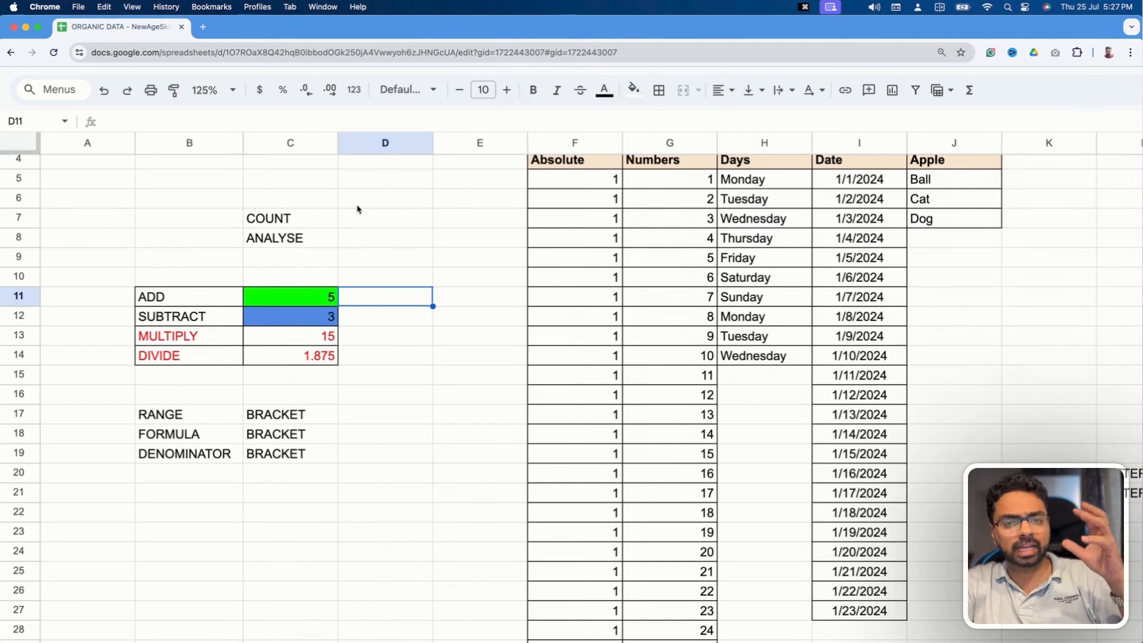
pyautogui.scroll(-4, 660, 281)
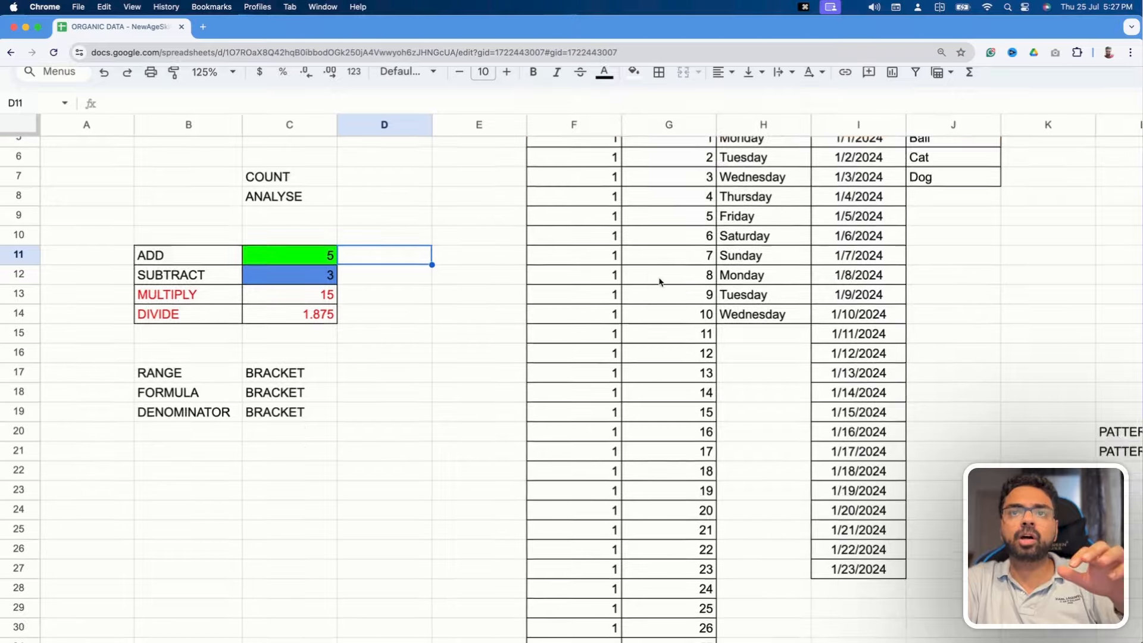
# Step: Extend the Numbers series in column G beyond 29 by autofilling from the values starting at 23
pyautogui.hscroll(2, 659, 281)
pyautogui.scroll(-4, 597, 492)
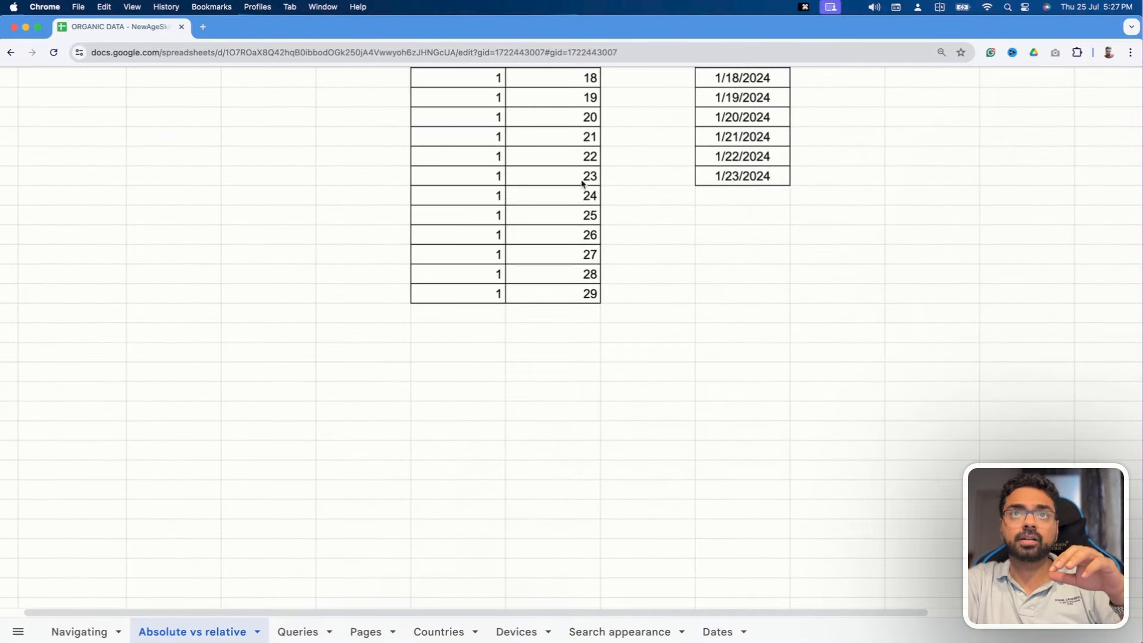
pyautogui.moveTo(580, 178); pyautogui.dragTo(587, 541)
pyautogui.scroll(5, 337, 365)
pyautogui.hscroll(-1, 336, 365)
pyautogui.scroll(-1, 337, 365)
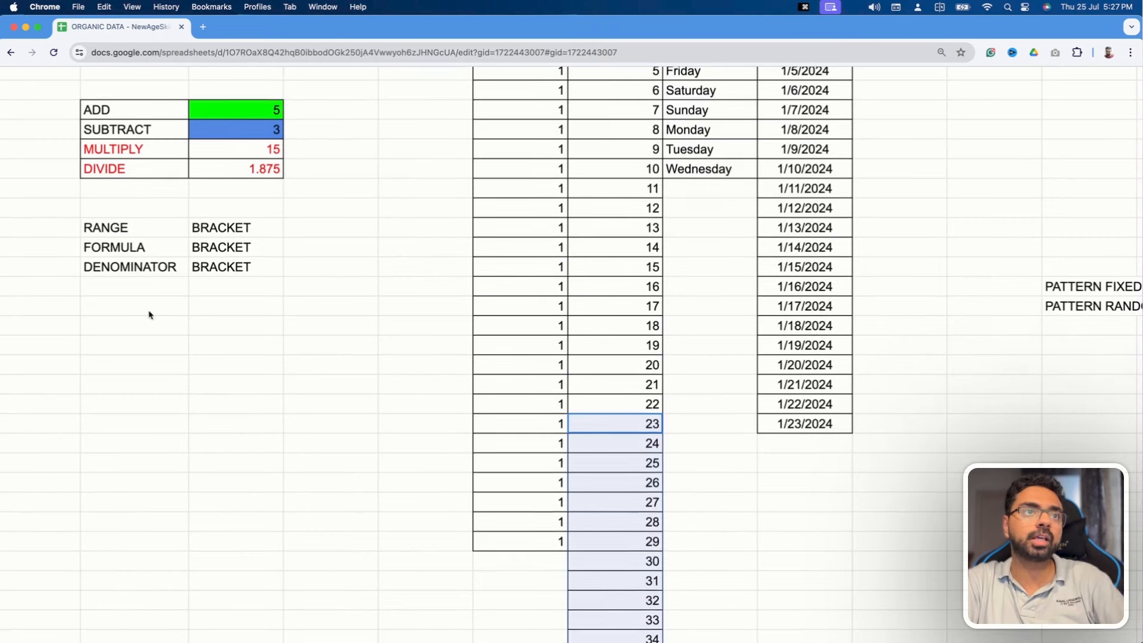
# Step: Add the label AUTOFILL in cell B20, directly below DENOMINATOR in the notes list
pyautogui.click(143, 289)
pyautogui.write('AUTOFUL')
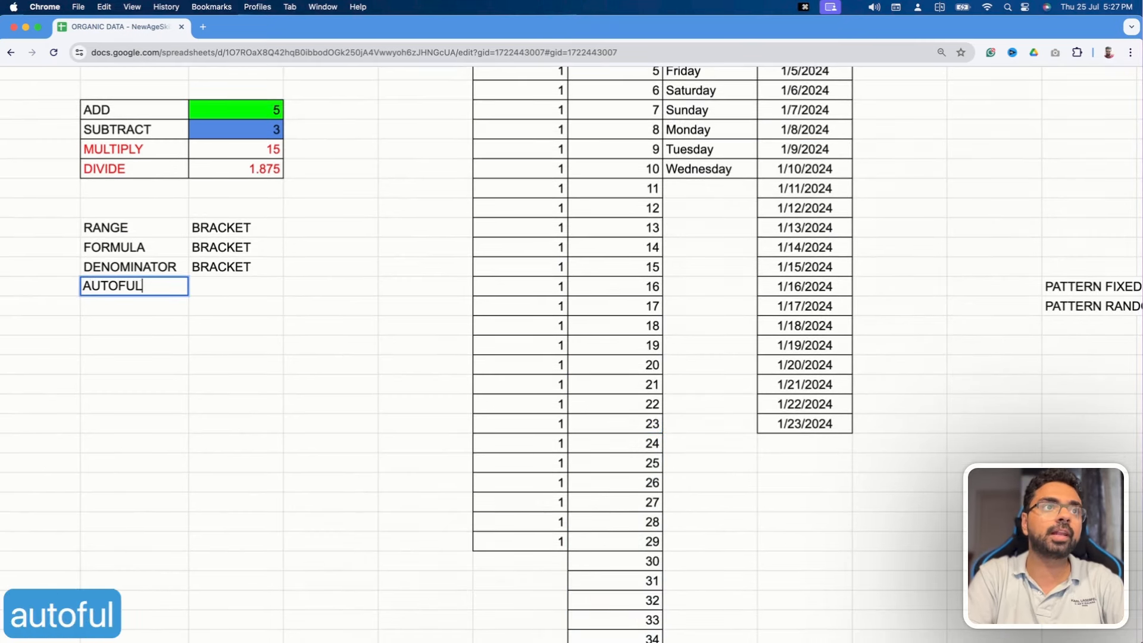
pyautogui.press('BackSpace')
pyautogui.press('BackSpace')
pyautogui.write('ILL')
pyautogui.press('Return')
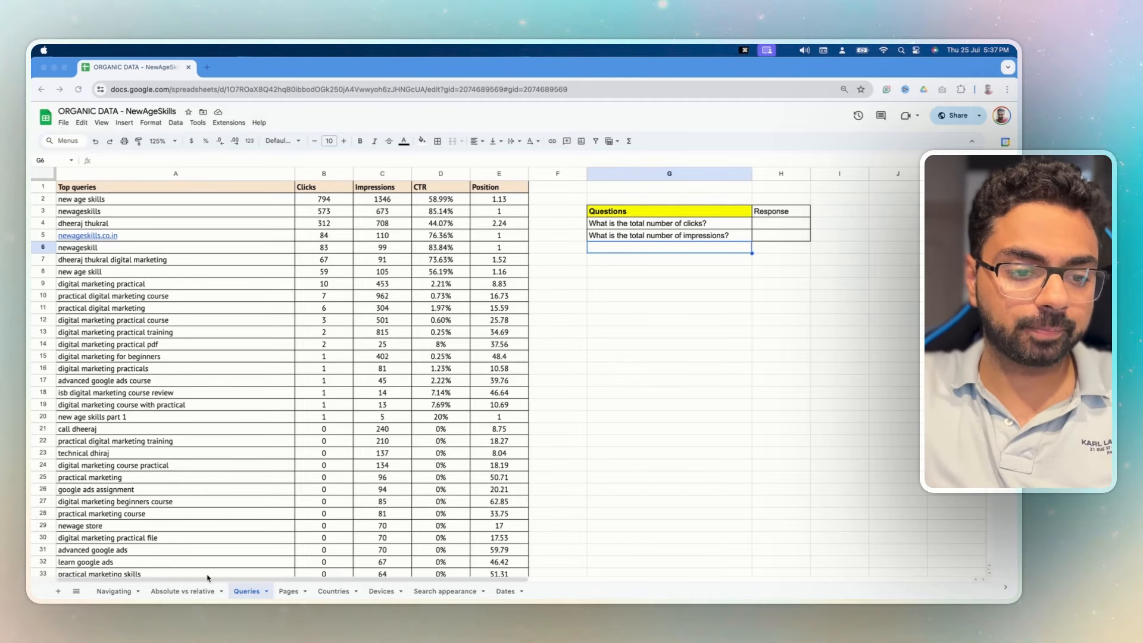
# Step: Look over the Navigating and Absolute vs relative sheets, and return to the questions table on the Queries sheet
pyautogui.click(127, 592)
pyautogui.click(126, 593)
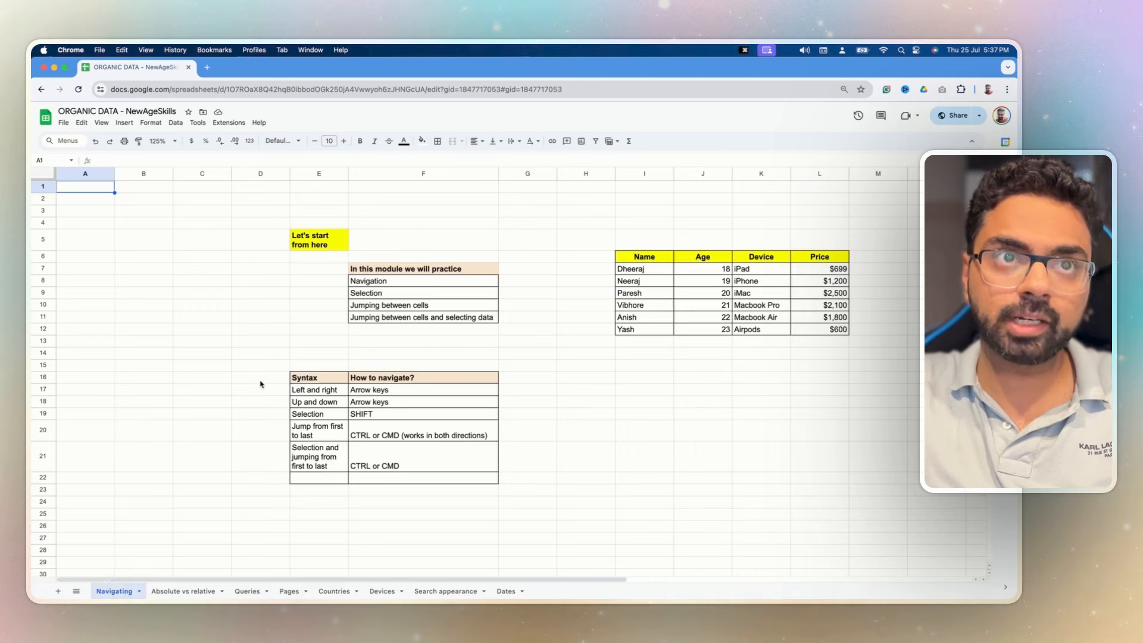
pyautogui.click(218, 591)
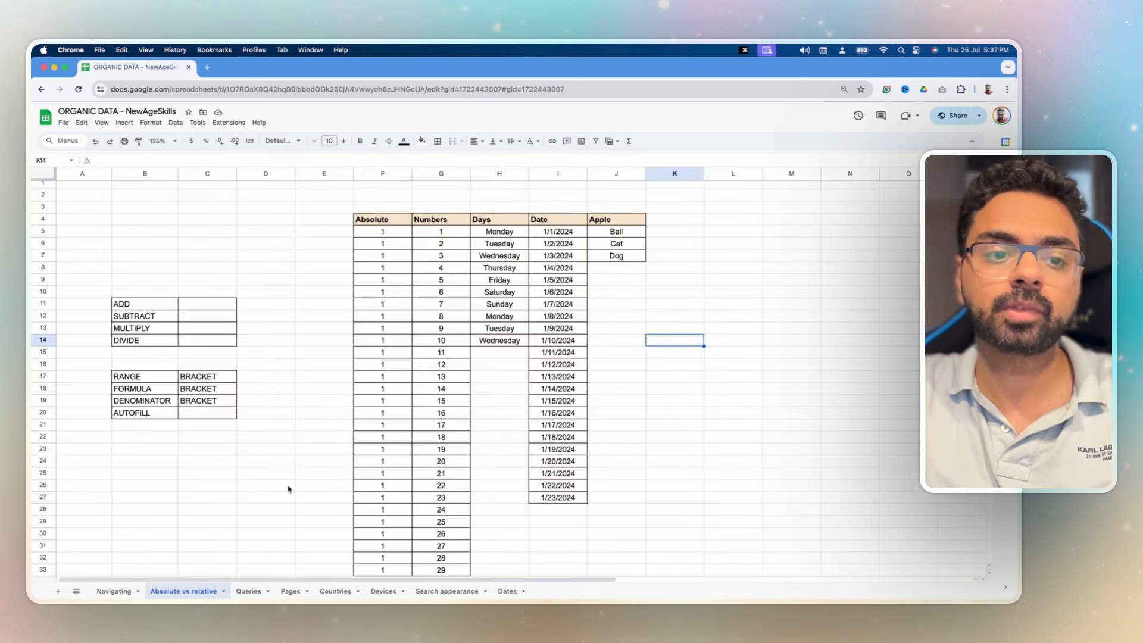
pyautogui.click(253, 592)
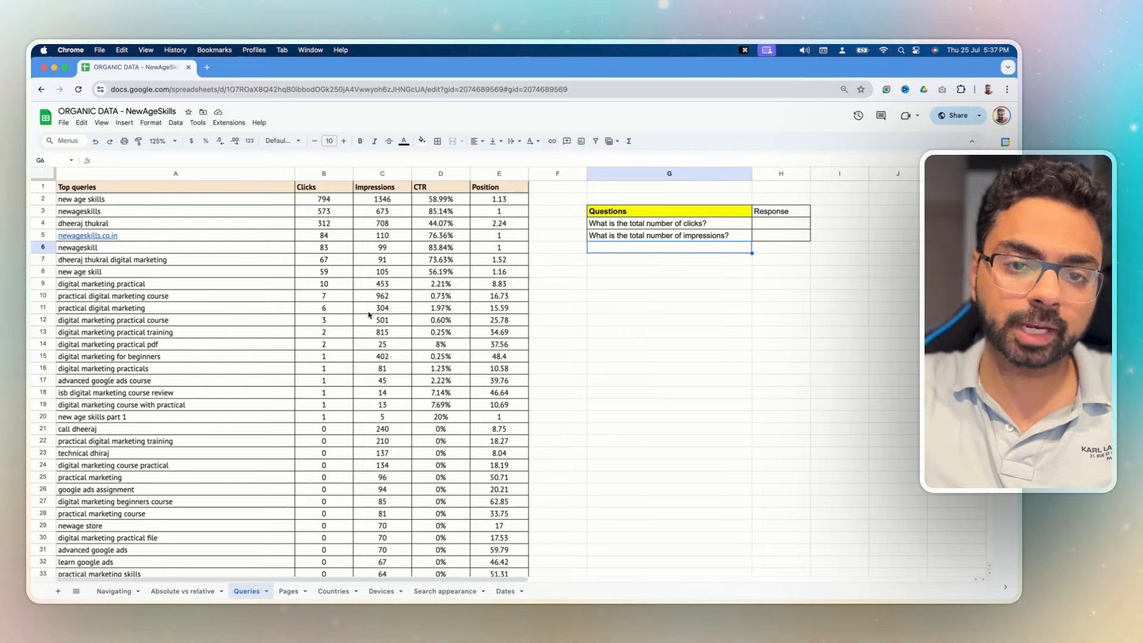
pyautogui.hscroll(3, 515, 304)
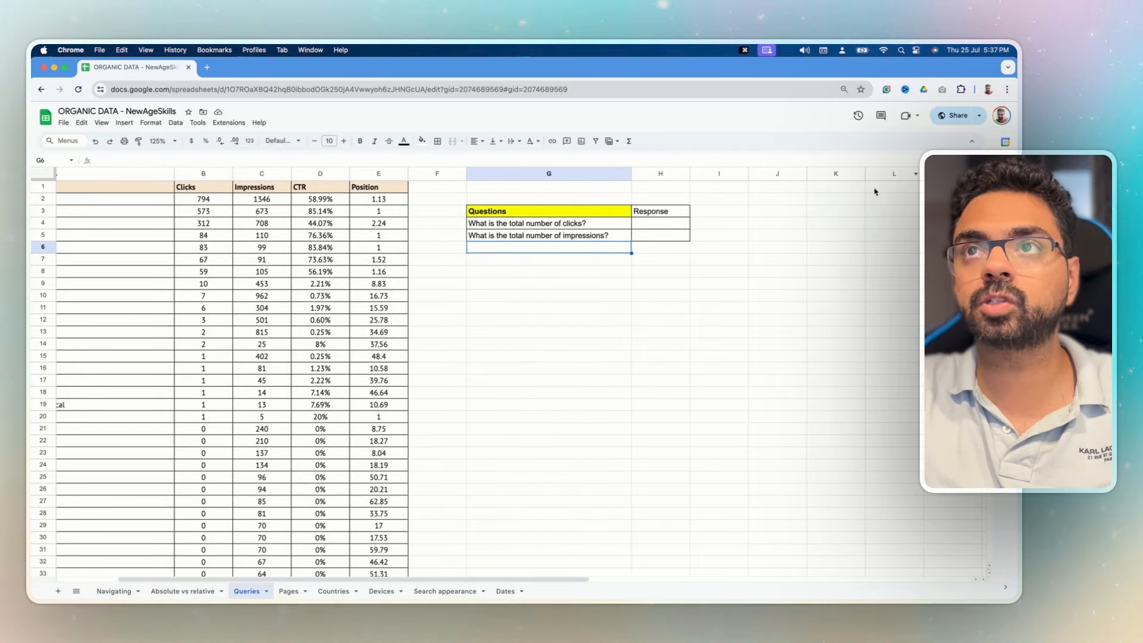
pyautogui.press('super+Tab')
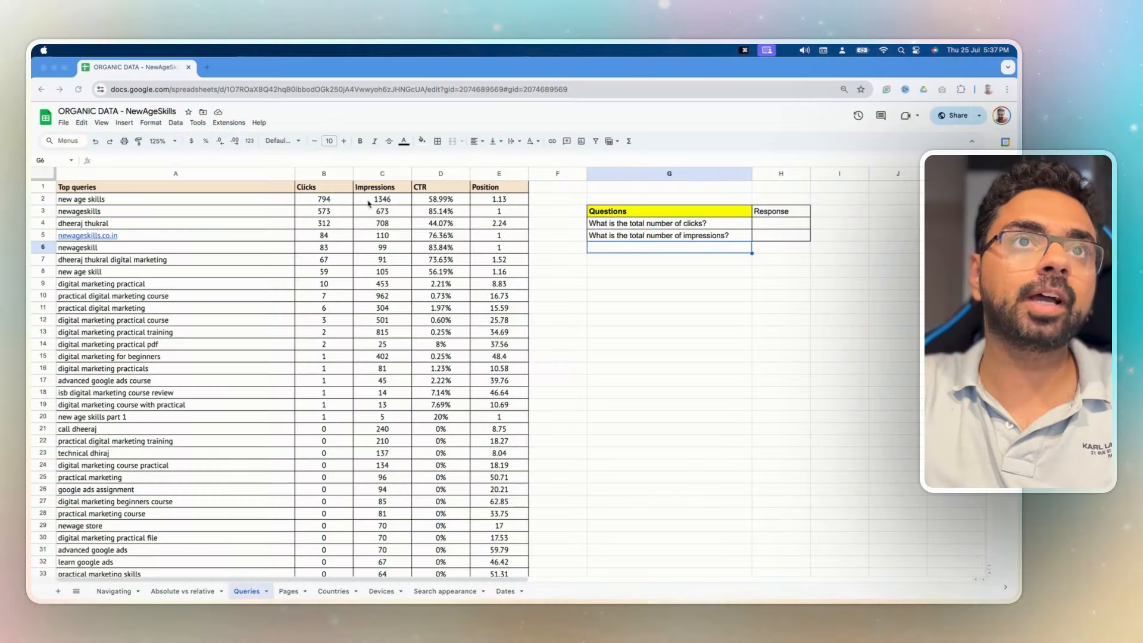
# Step: Select all the values in the Clicks column from B2 to B359 and check how far the range extends
pyautogui.click(320, 201)
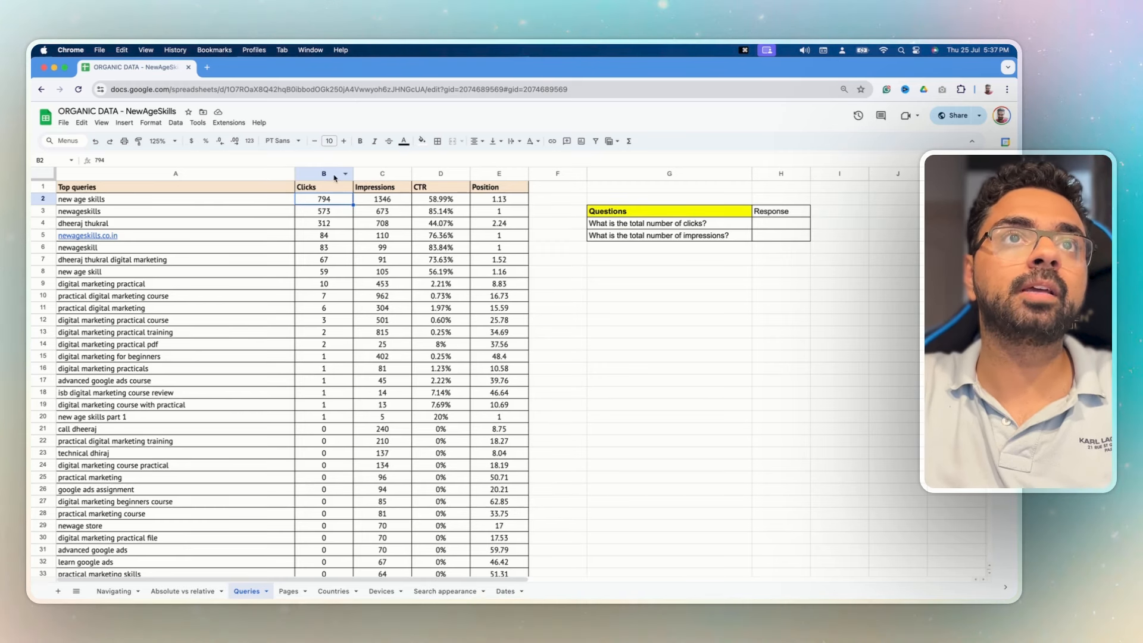
pyautogui.click(325, 213)
pyautogui.click(325, 198)
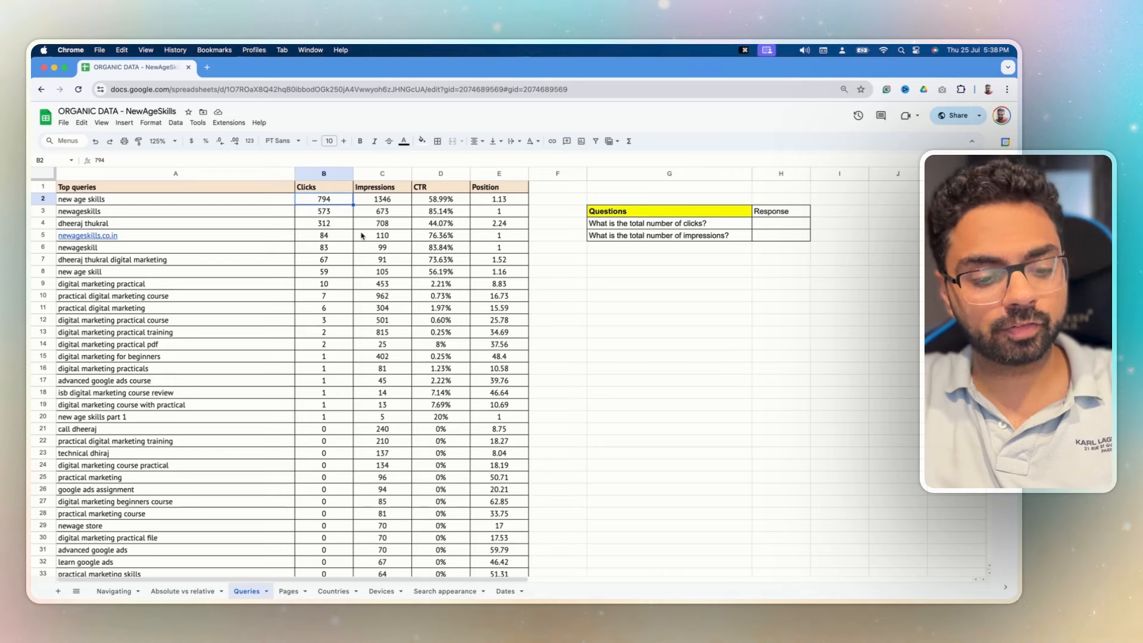
pyautogui.press('super+shift+Down')
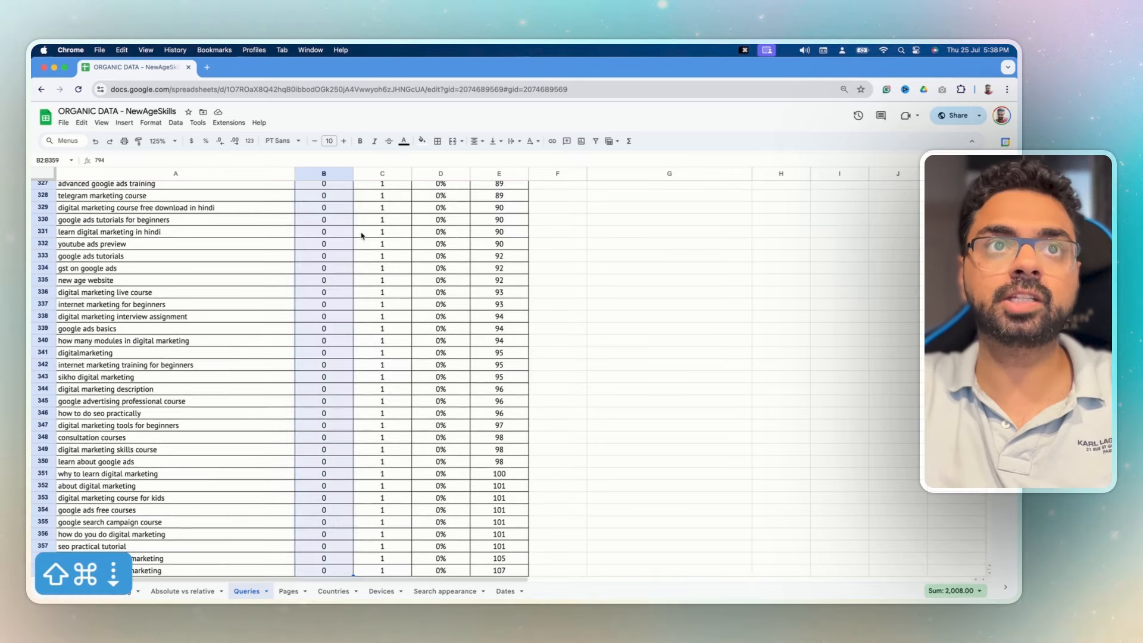
pyautogui.scroll(-4, 290, 379)
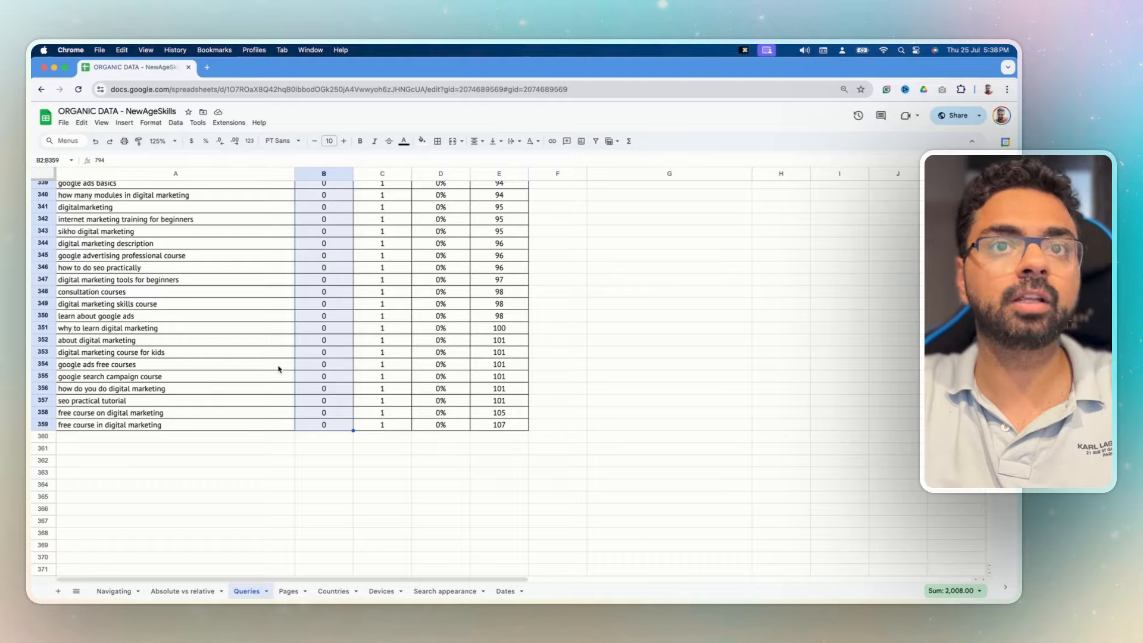
pyautogui.scroll(20, 278, 369)
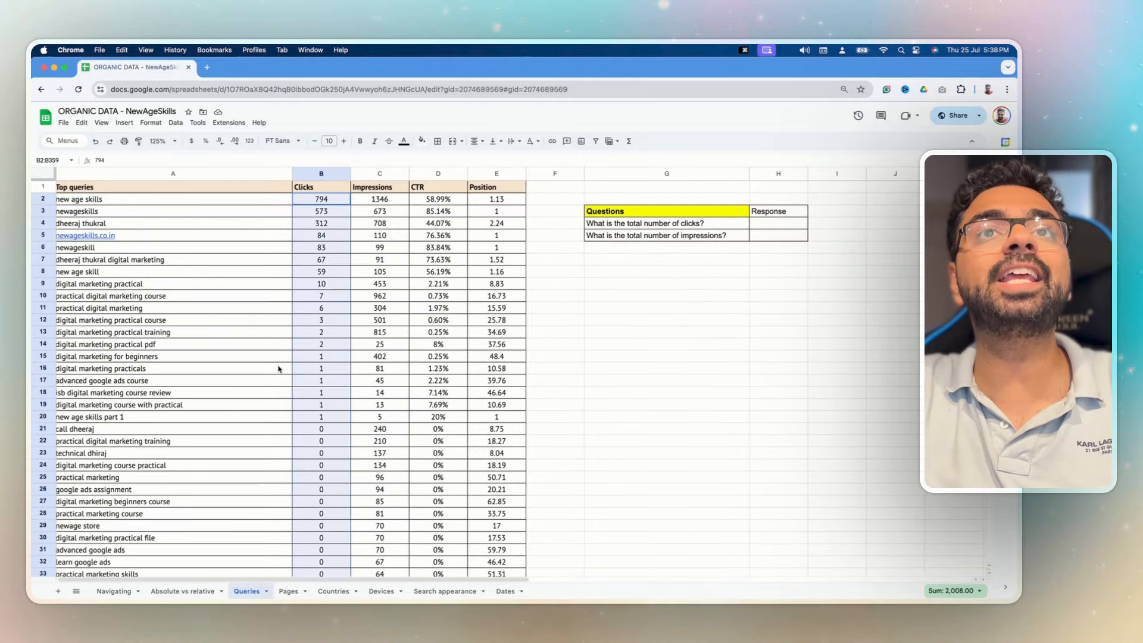
# Step: Check the first and last data rows of the Clicks column and return to its header
pyautogui.click(329, 187)
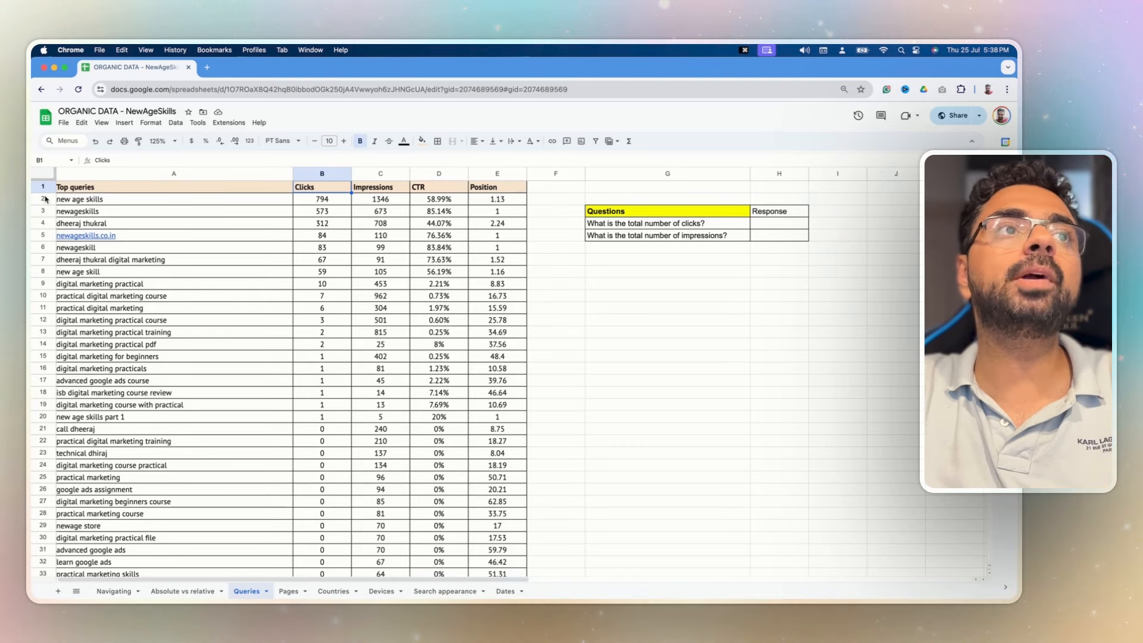
pyautogui.click(311, 199)
pyautogui.press('super+Down')
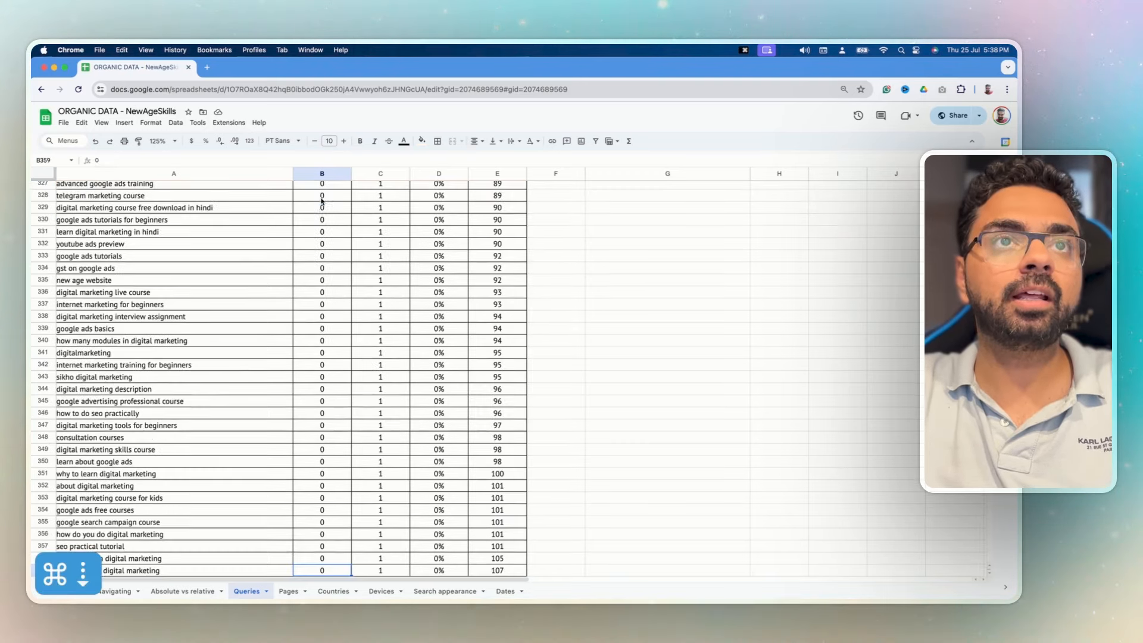
pyautogui.scroll(-5, 192, 461)
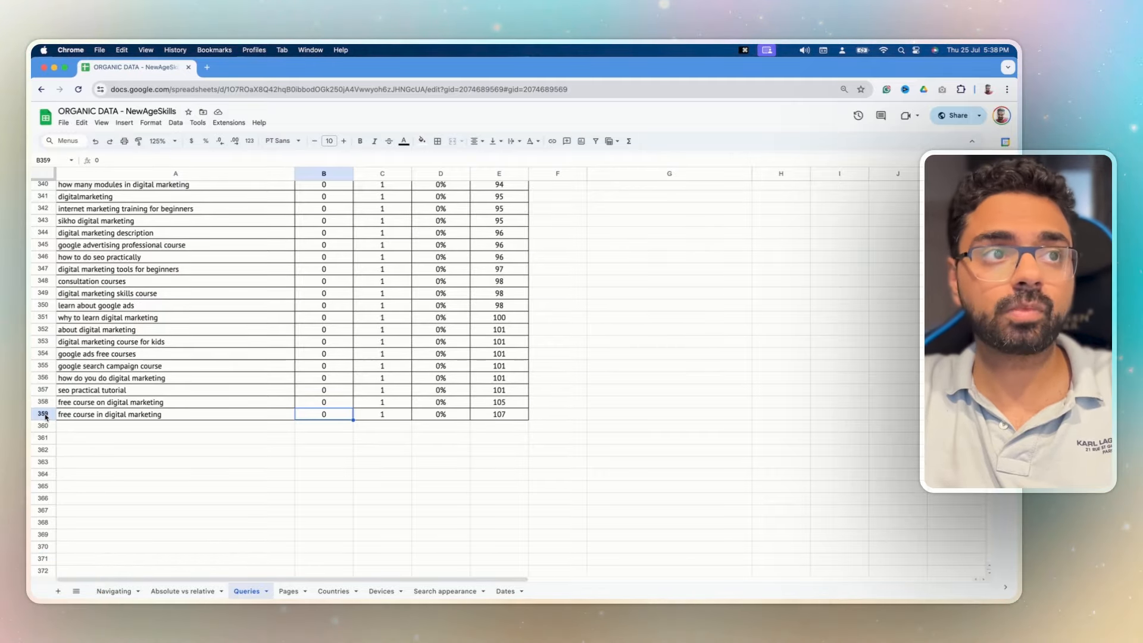
pyautogui.scroll(20, 316, 363)
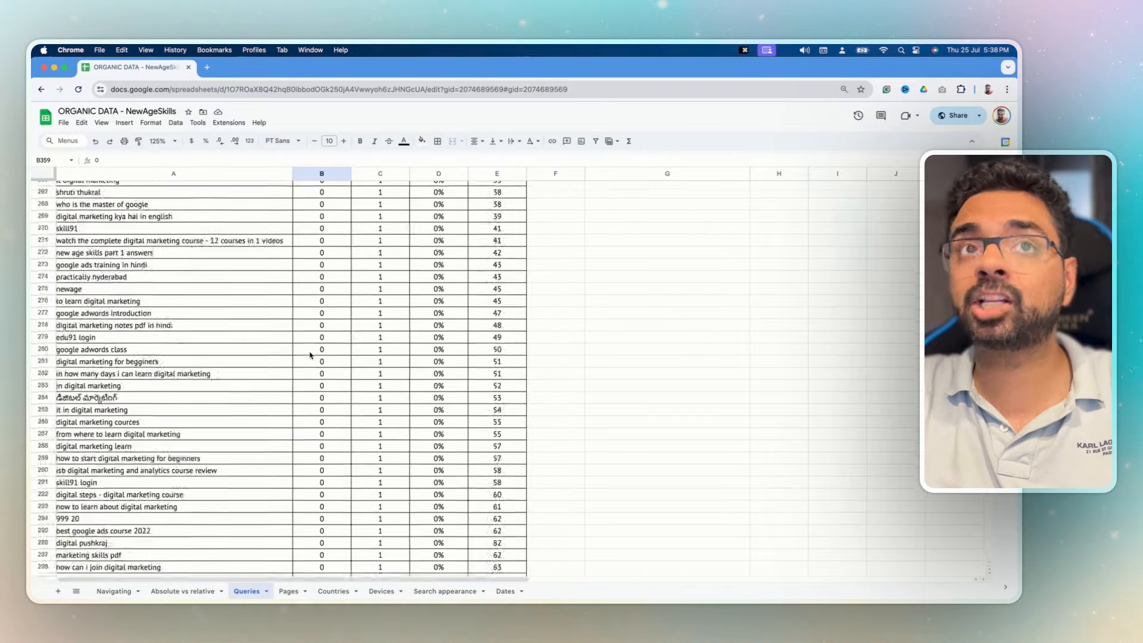
pyautogui.scroll(10, 323, 341)
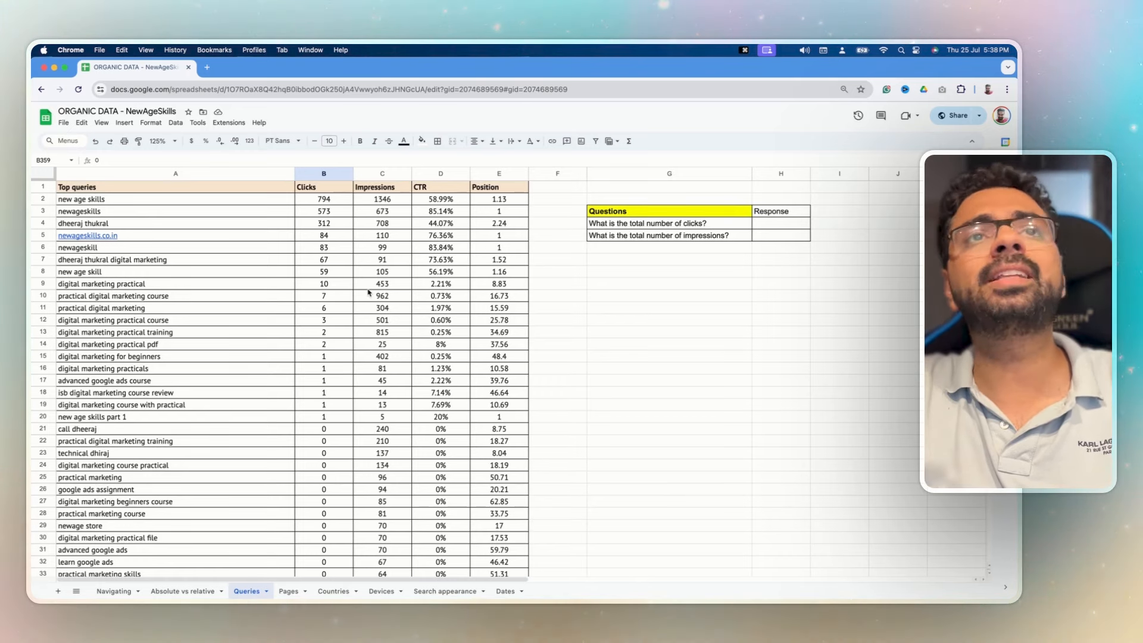
pyautogui.click(323, 189)
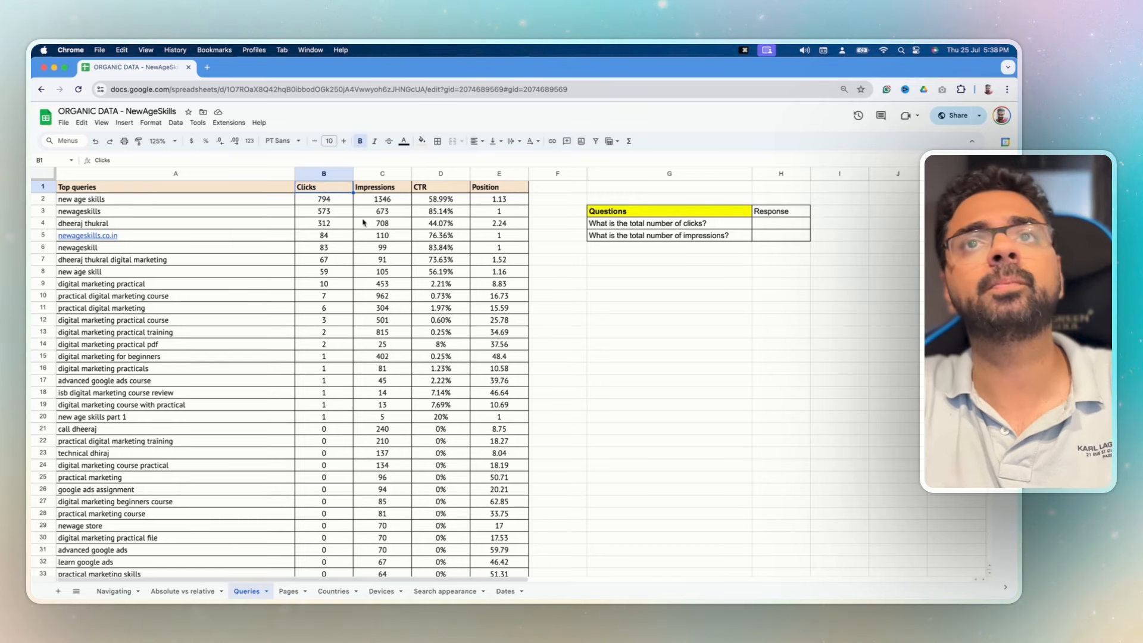
# Step: Enter =SUM(B2:B359) in H4 as the response for total clicks, and dismiss the suggested autofill for H5
pyautogui.click(644, 227)
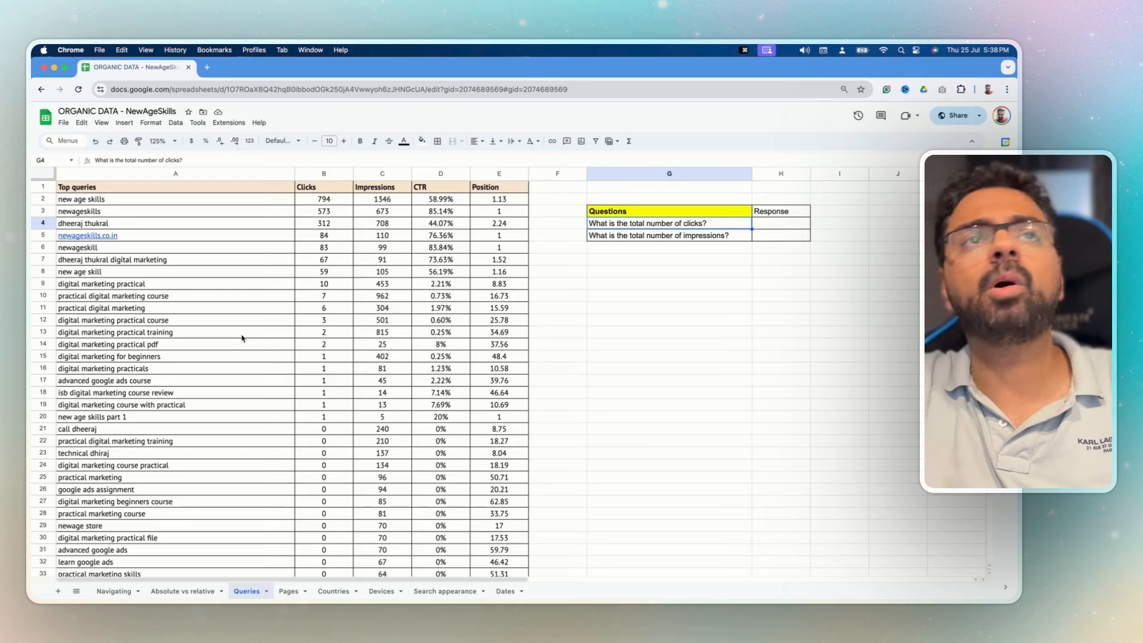
pyautogui.press('Right')
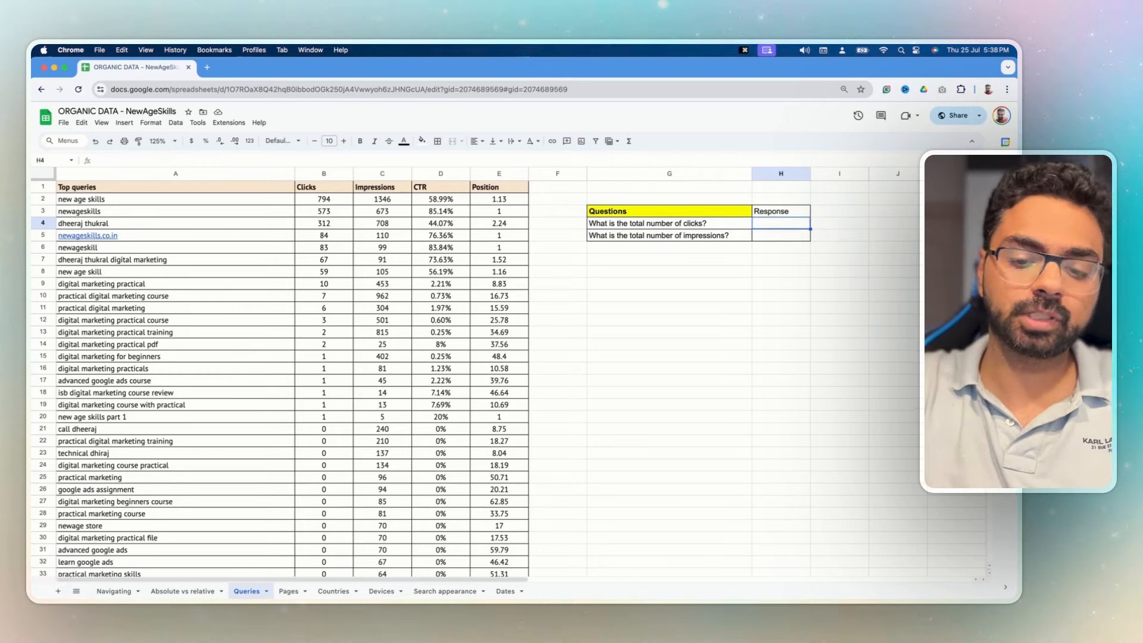
pyautogui.write('=')
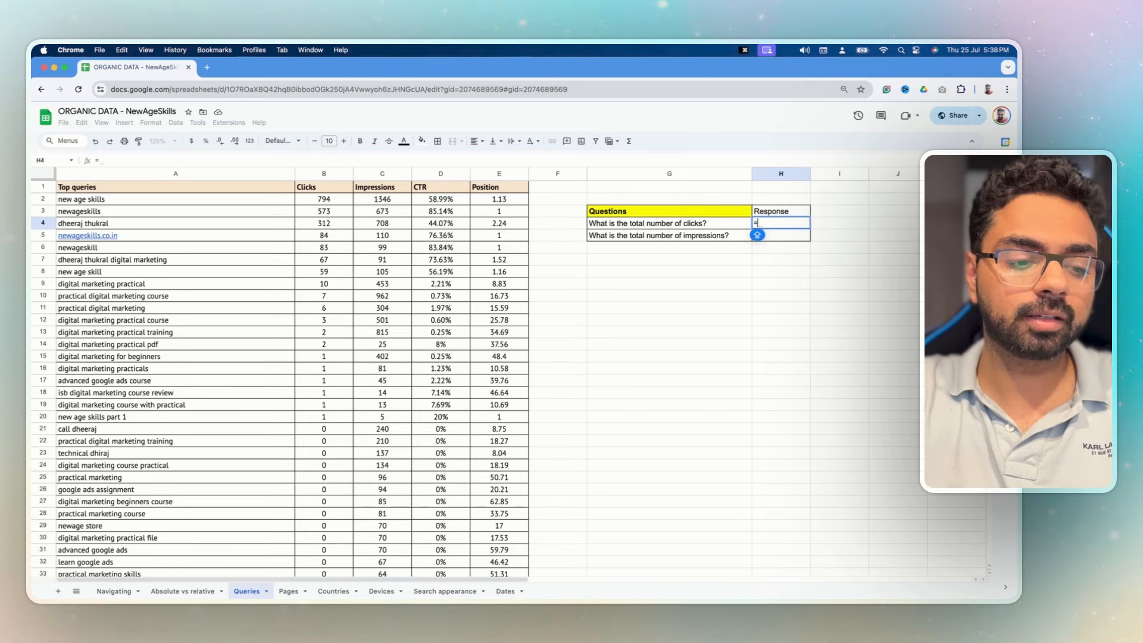
pyautogui.write('SUM')
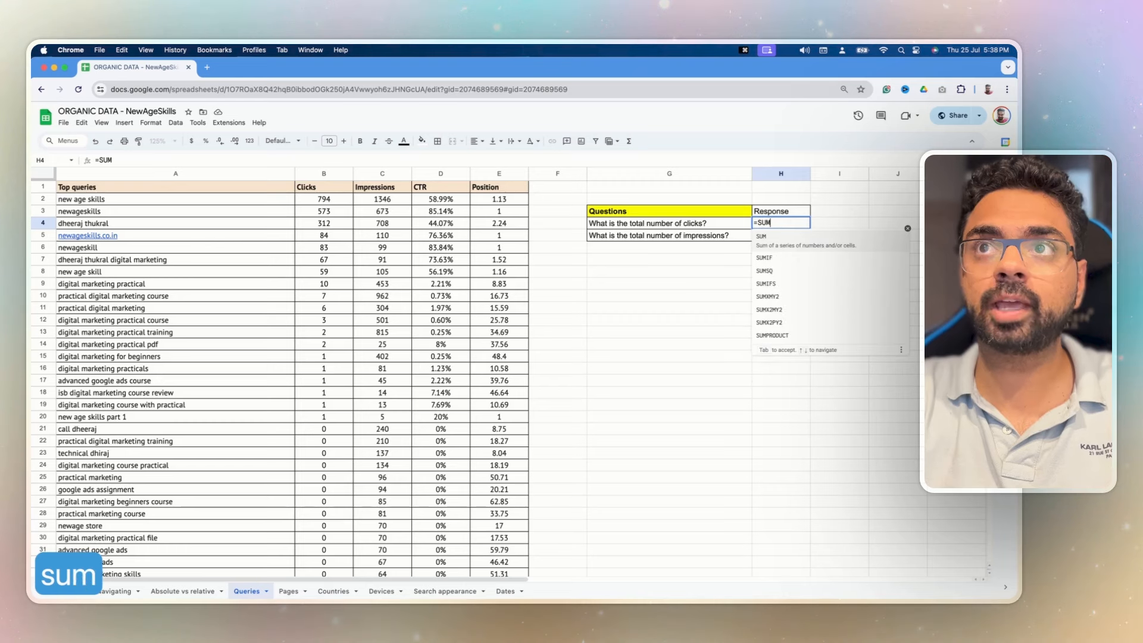
pyautogui.write('(')
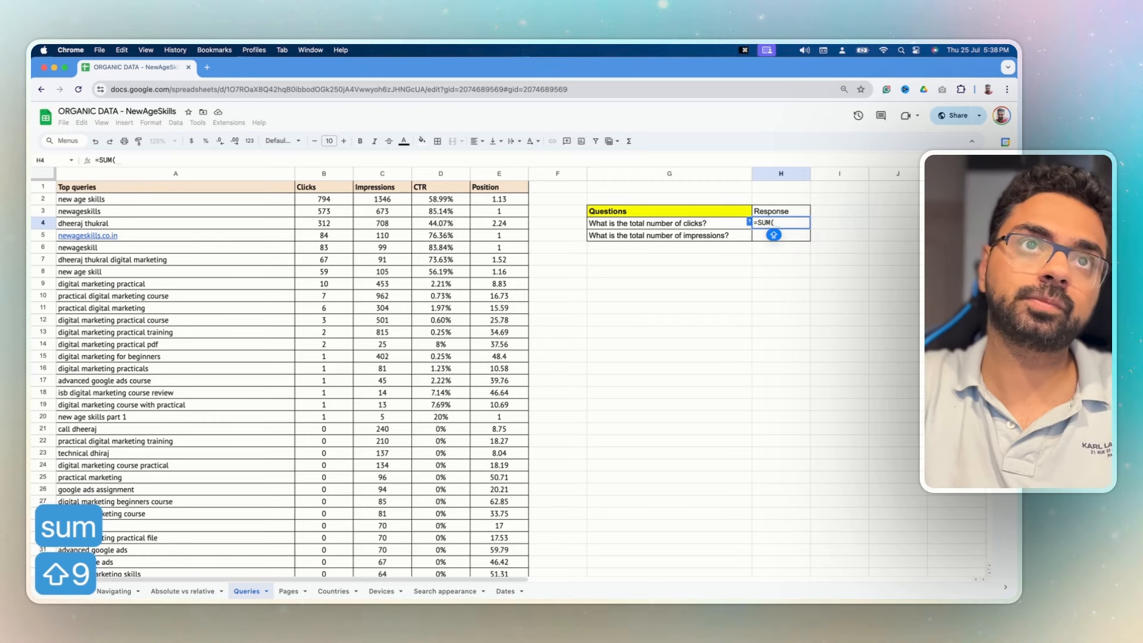
pyautogui.click(324, 198)
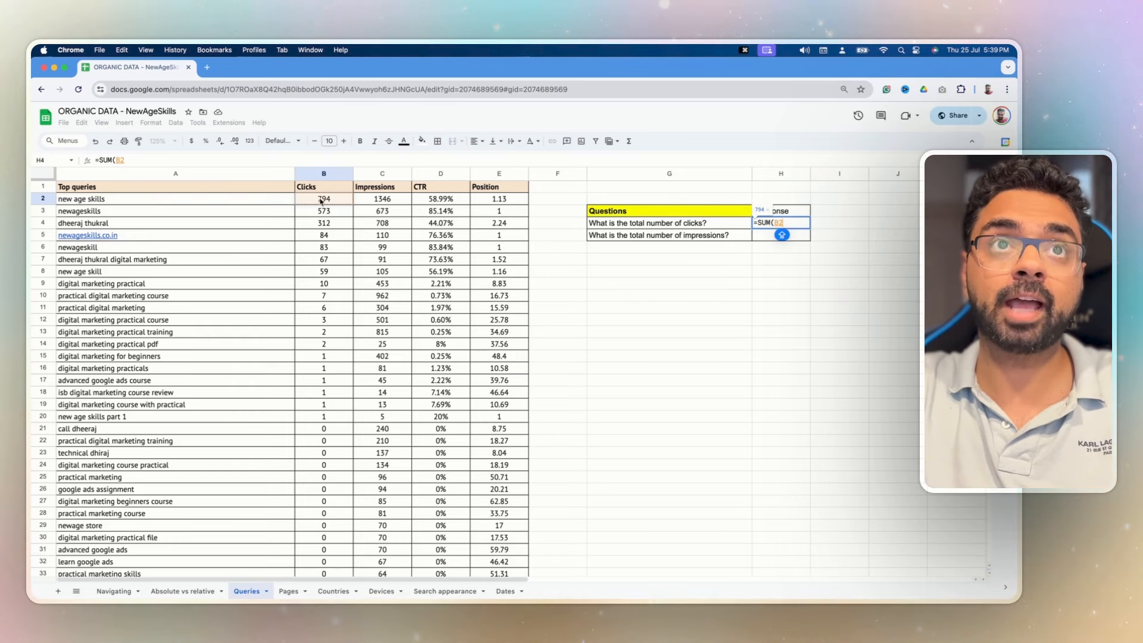
pyautogui.press('shift+super+Down')
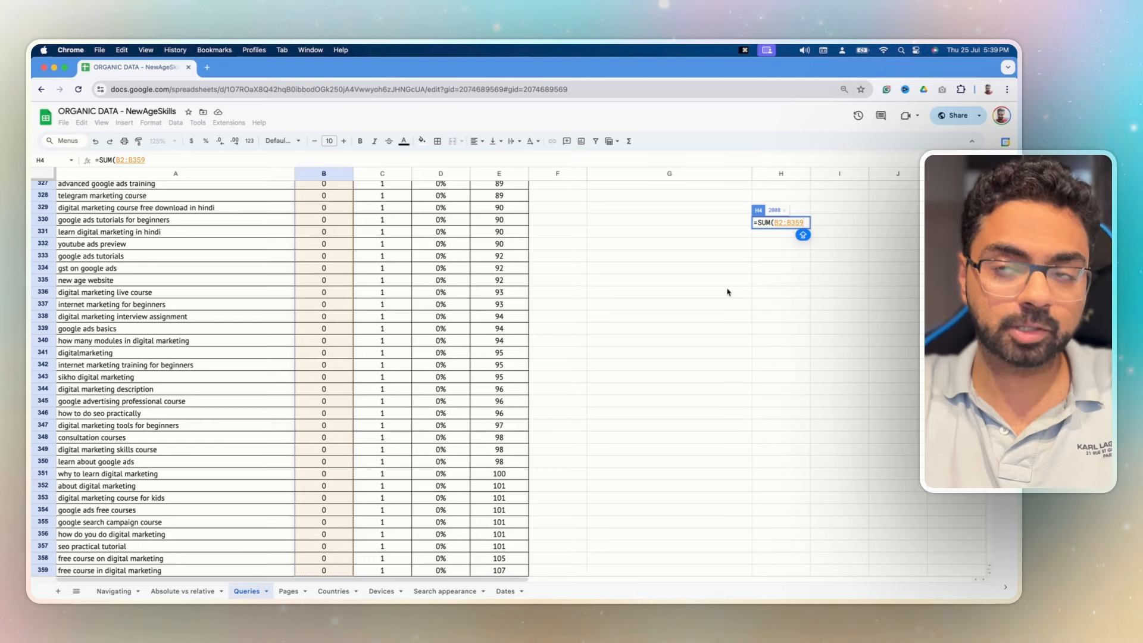
pyautogui.write(')')
pyautogui.press('Return')
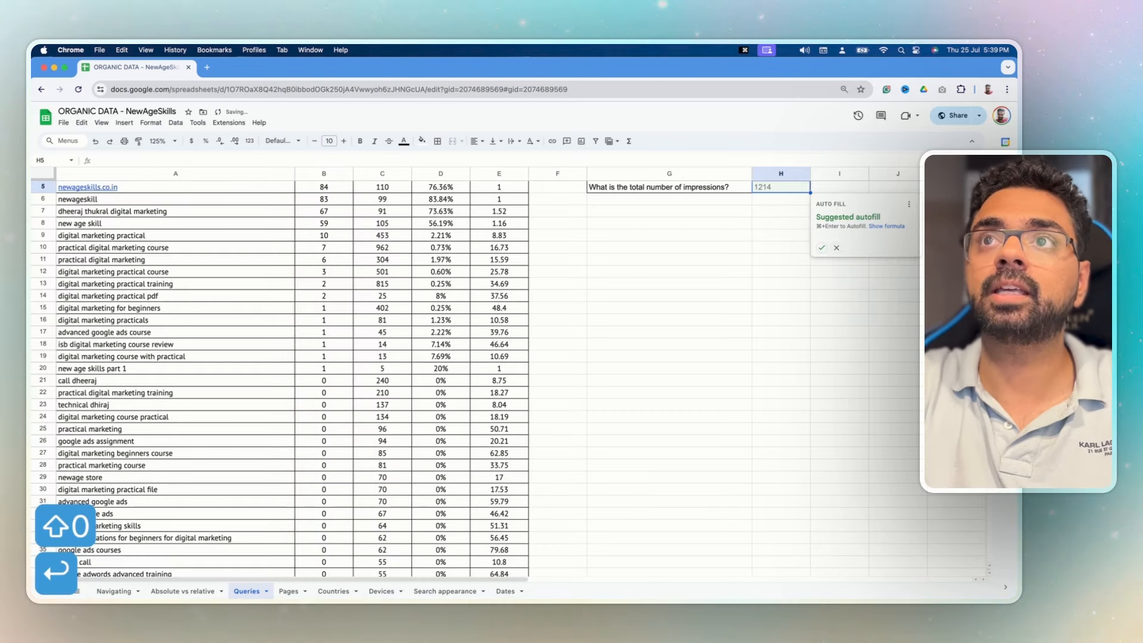
pyautogui.scroll(1, 801, 301)
pyautogui.click(824, 297)
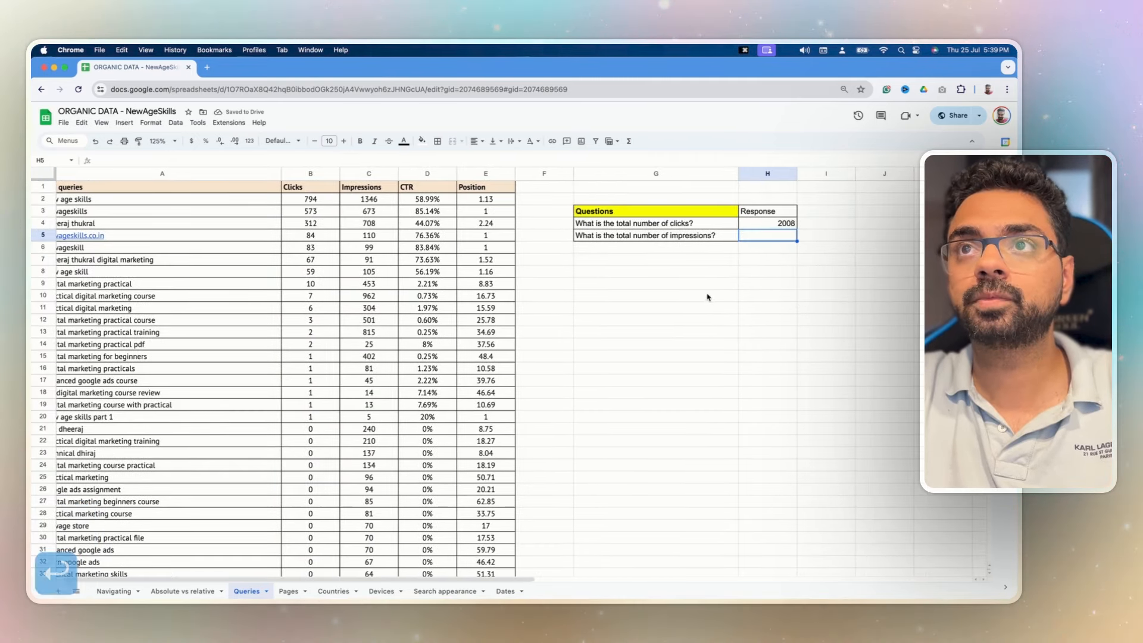
# Step: Inspect the SUM formula in H4 and leave it as it is
pyautogui.click(777, 223)
pyautogui.doubleClick(771, 223)
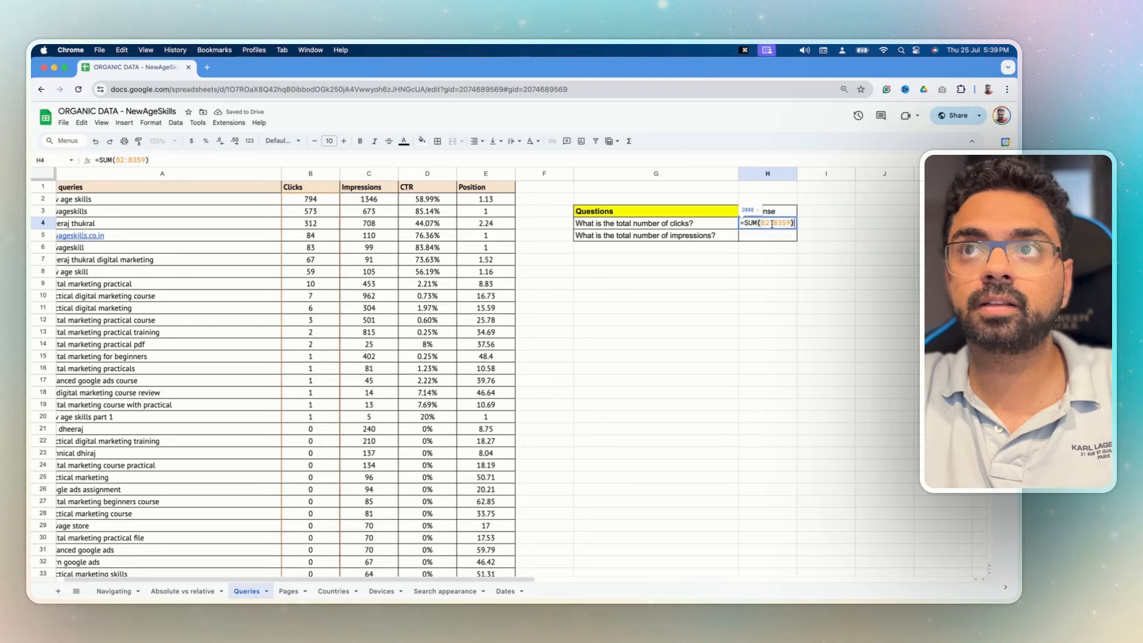
pyautogui.press('Return')
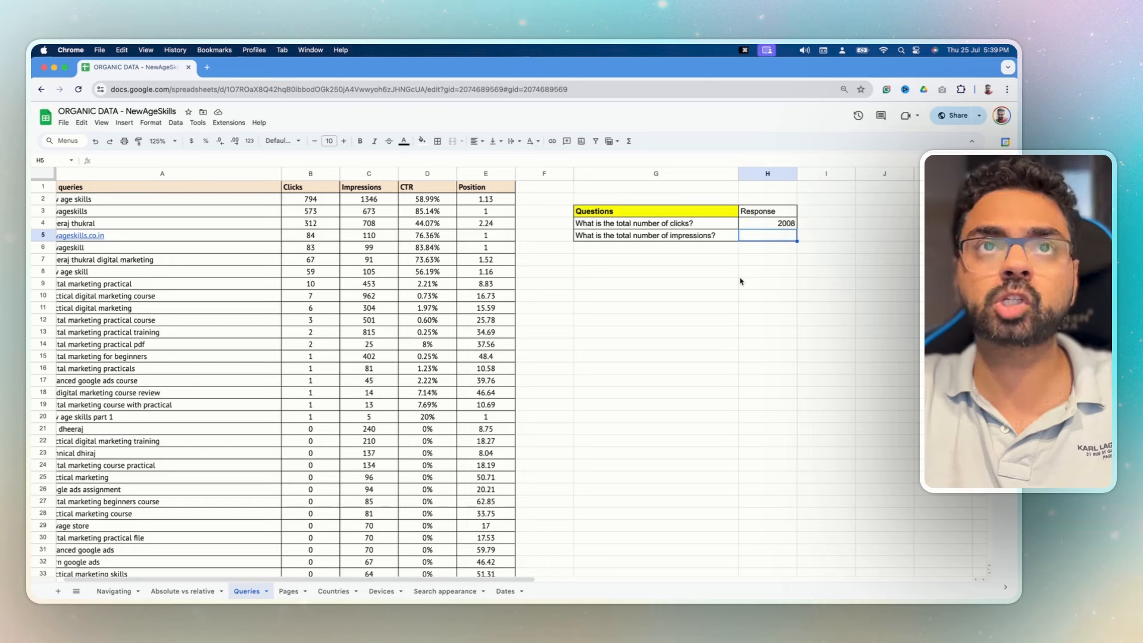
# Step: Enter =SUM(C2:C359) in H5 as the response for total impressions
pyautogui.write('=')
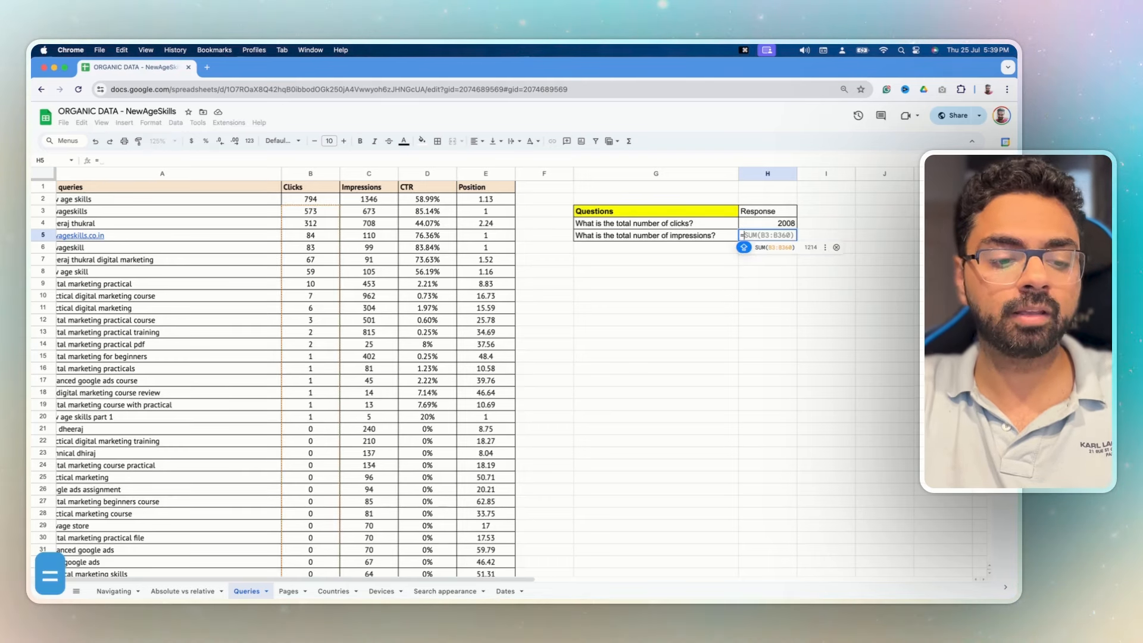
pyautogui.write('sum(')
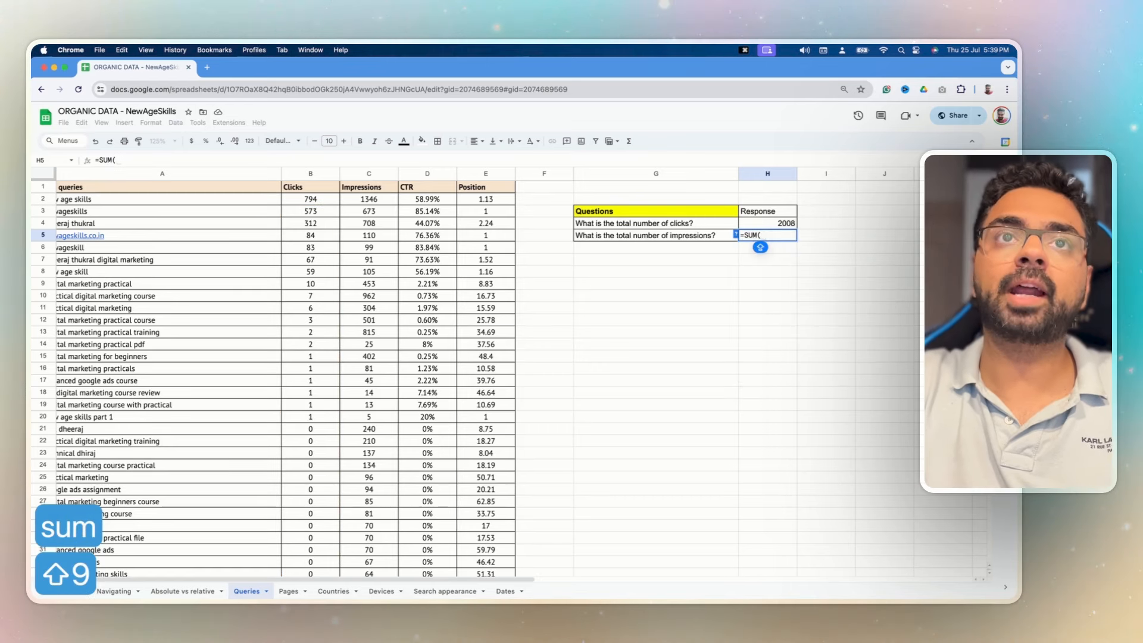
pyautogui.click(375, 201)
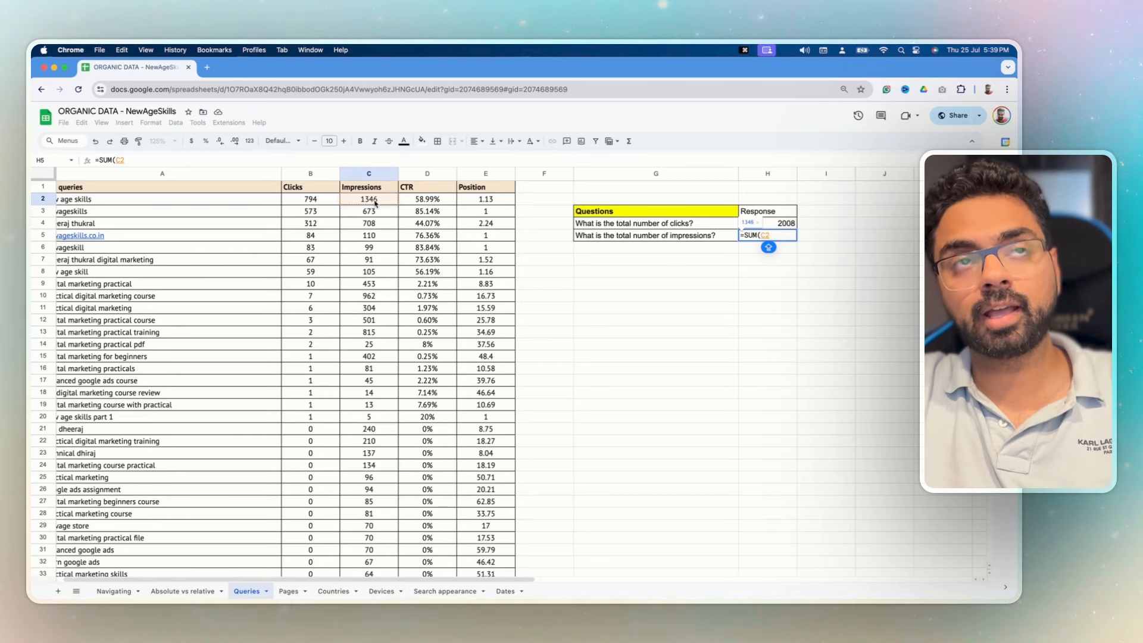
pyautogui.press('shift+super+Down')
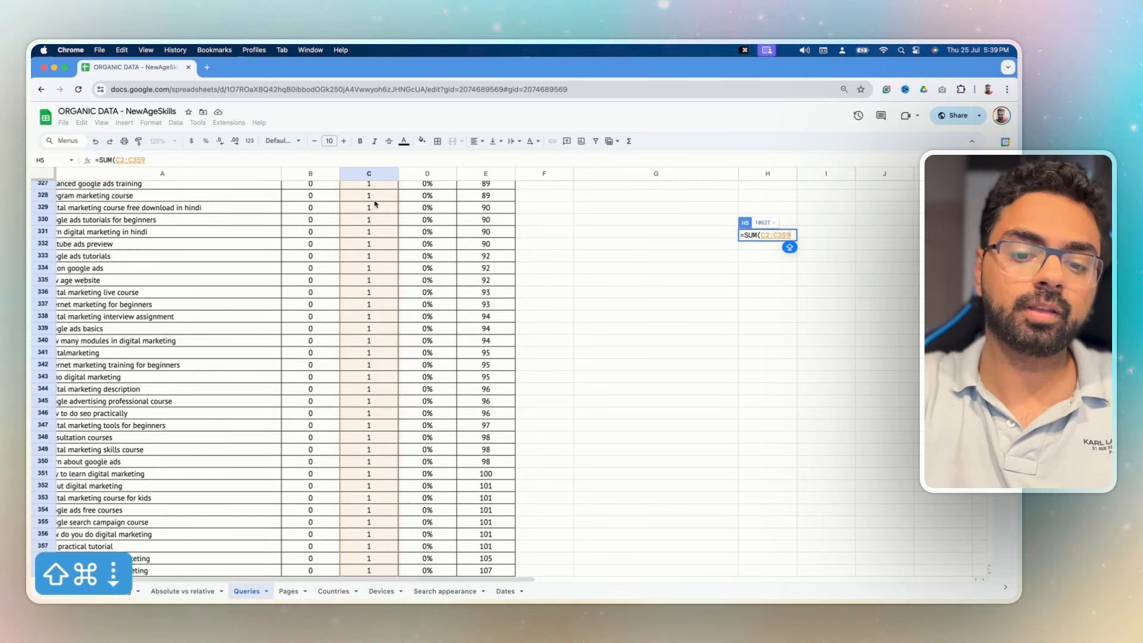
pyautogui.write(')')
pyautogui.press('Return')
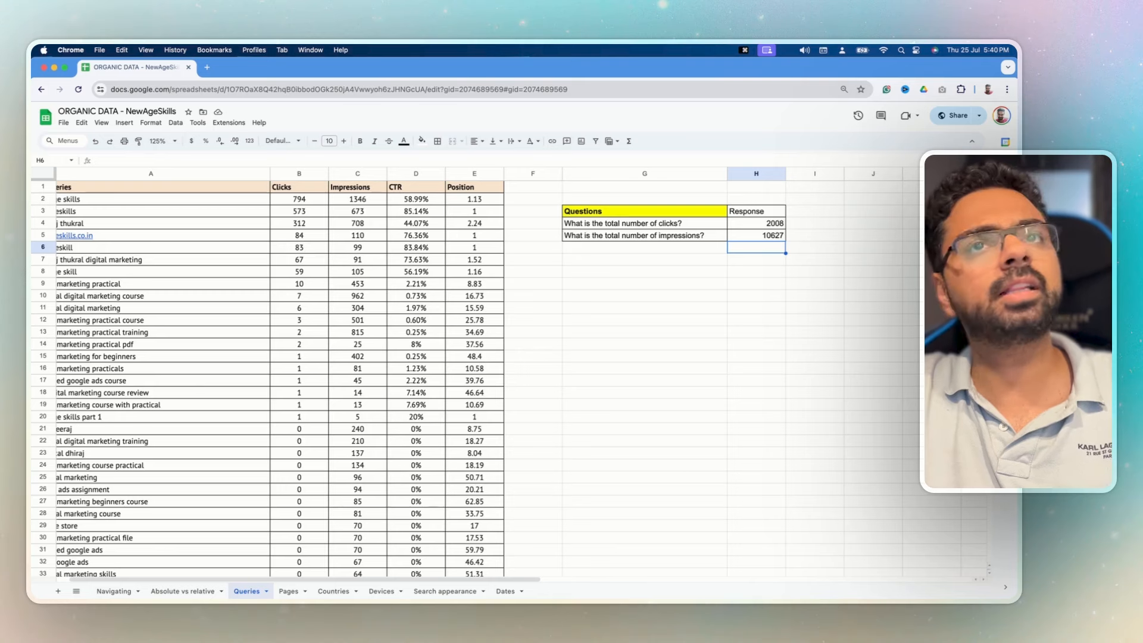
# Step: Add the question "What is our average position?" in G6, below the total impressions question
pyautogui.hscroll(2, 443, 192)
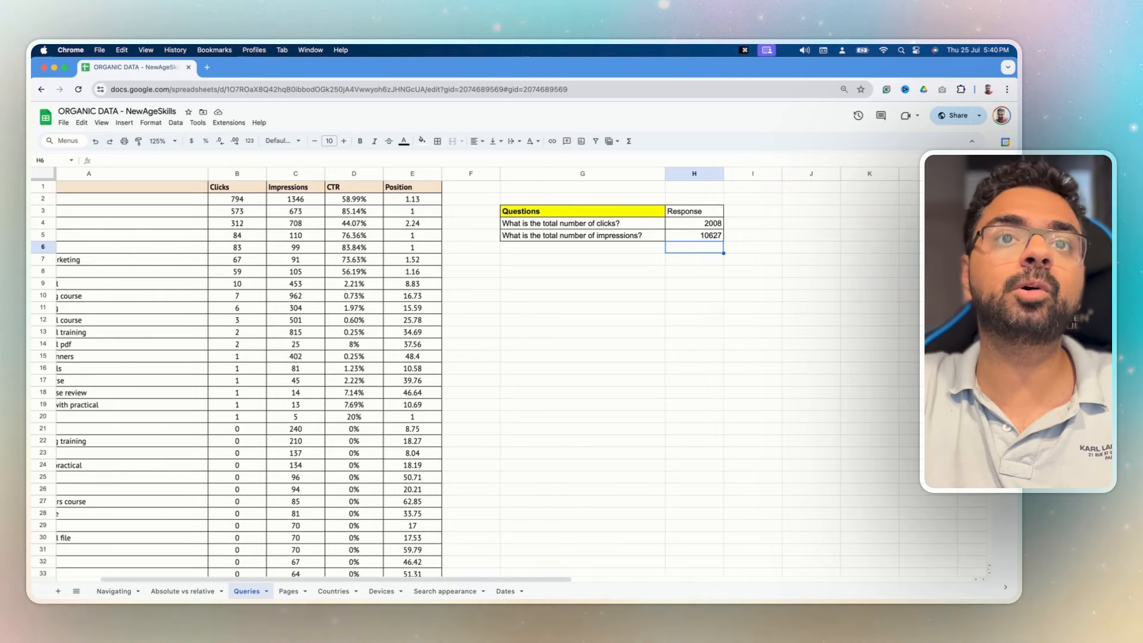
pyautogui.click(579, 244)
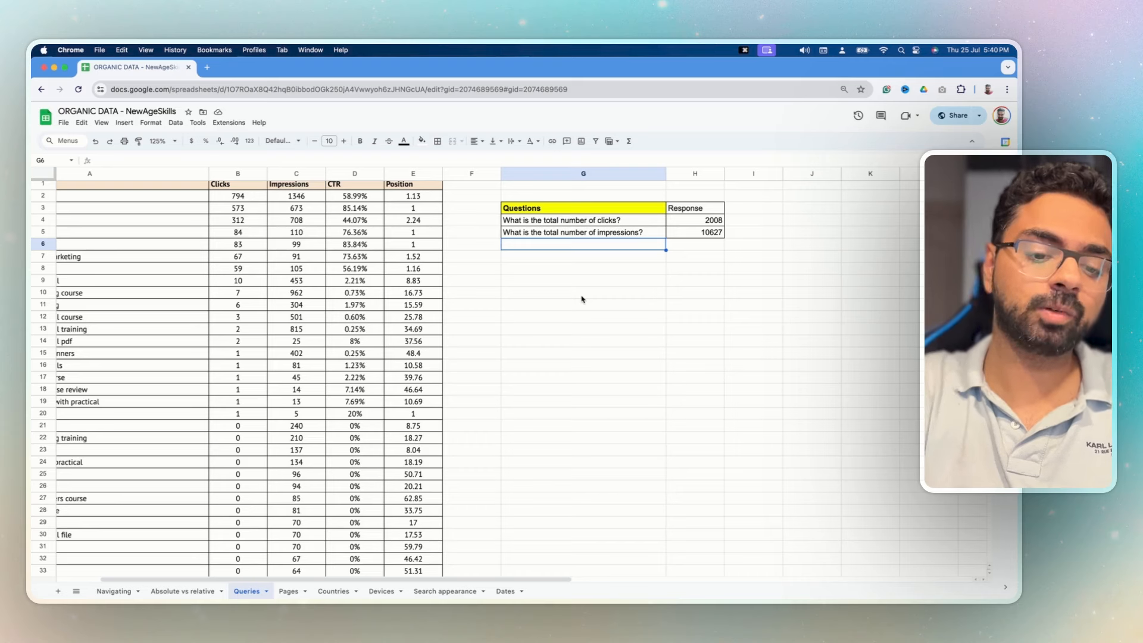
pyautogui.write('What')
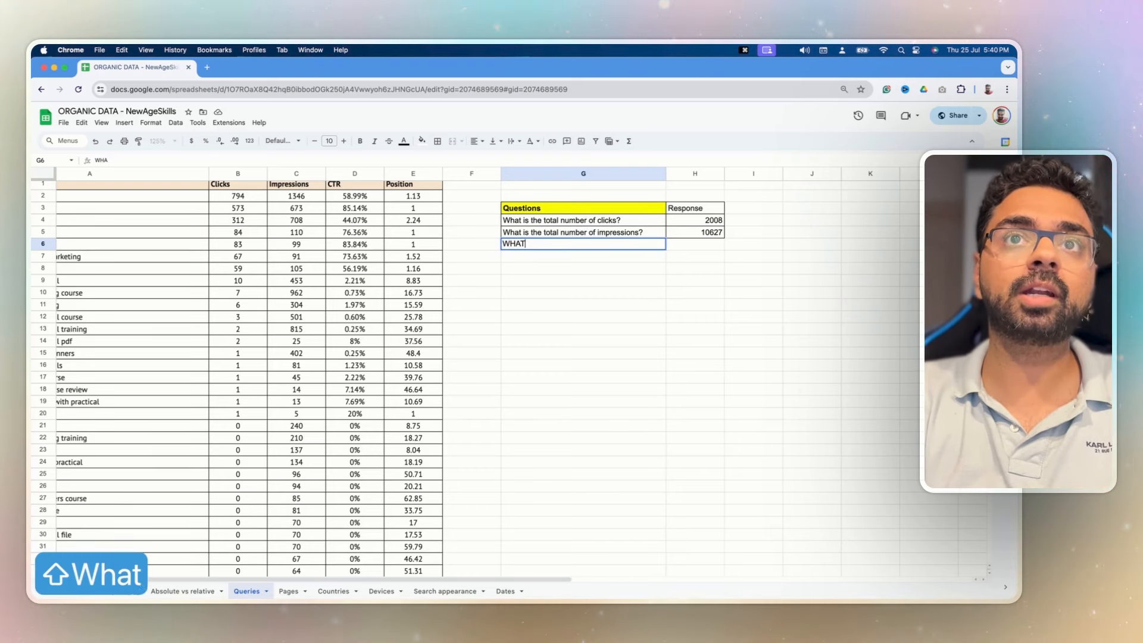
pyautogui.press('BackSpace')
pyautogui.press('BackSpace')
pyautogui.press('BackSpace')
pyautogui.press('BackSpace')
pyautogui.write('hat is our ')
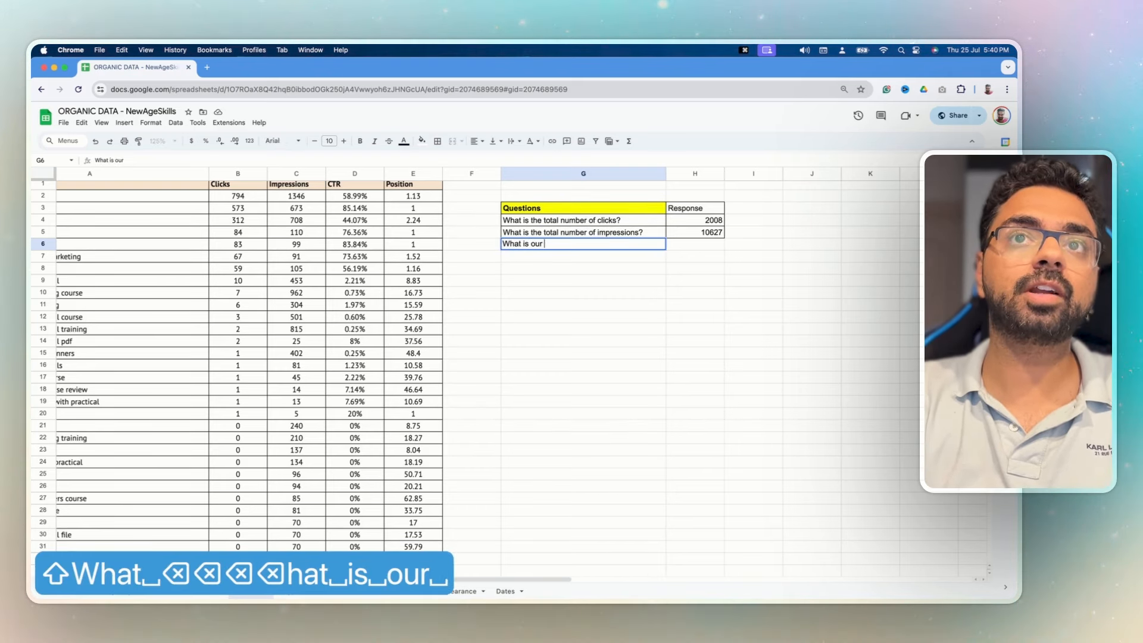
pyautogui.write('average position?')
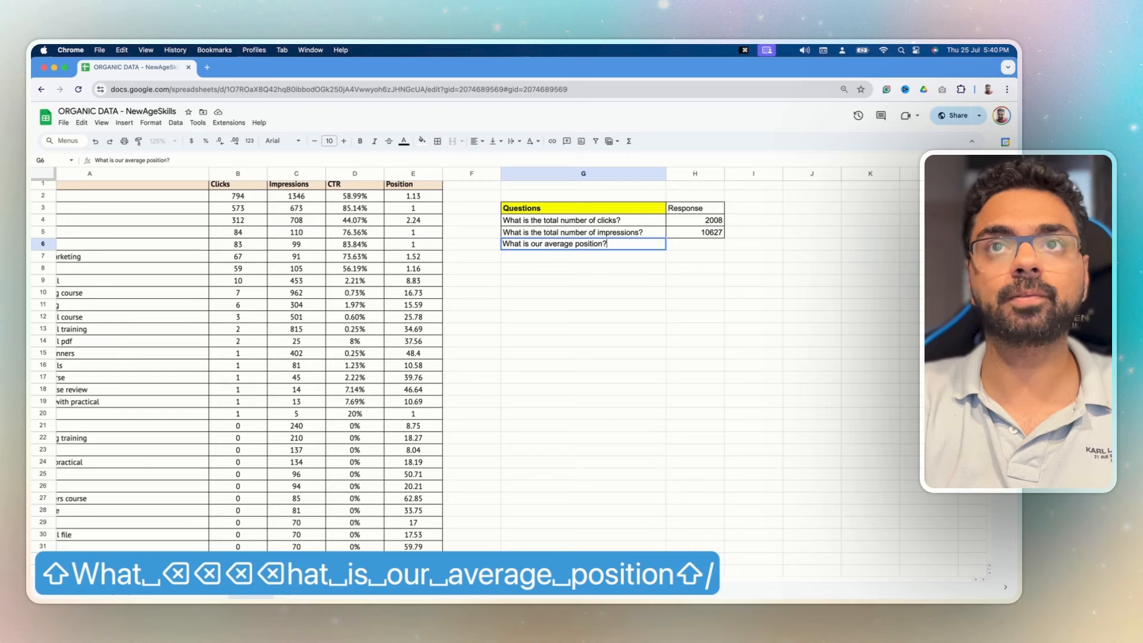
pyautogui.press('Return')
# Step: Apply all borders to the new question row, G6:H6
pyautogui.press('Up')
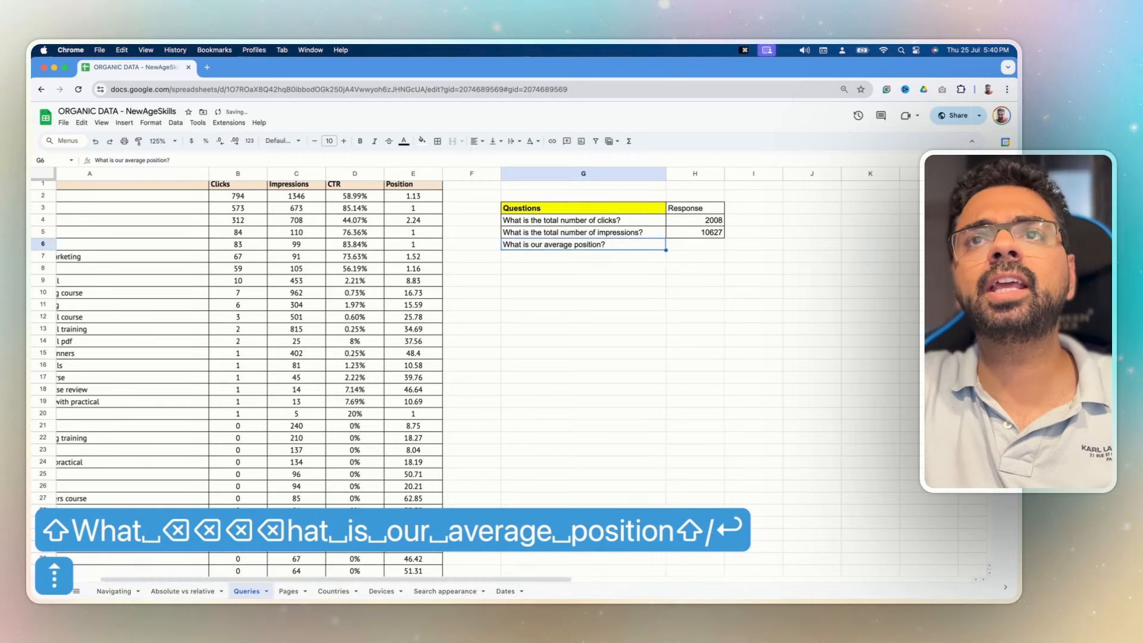
pyautogui.hotkey('shift', 'Right')
pyautogui.click(438, 141)
pyautogui.click(441, 160)
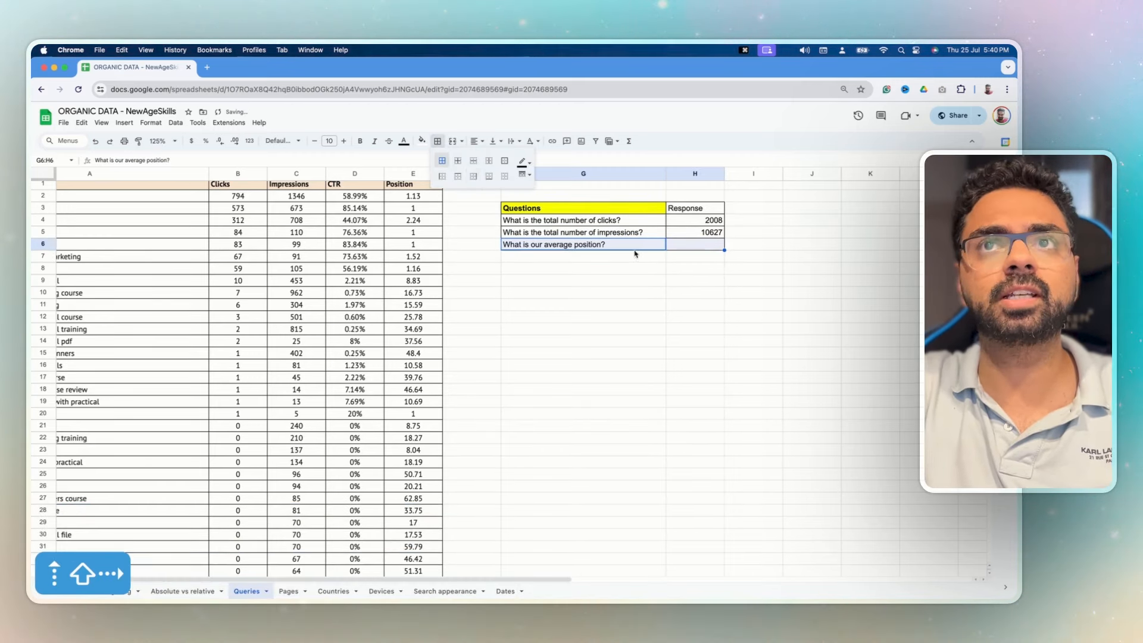
# Step: Centre-align the total clicks and total impressions responses in H4:H5
pyautogui.click(707, 247)
pyautogui.moveTo(706, 222); pyautogui.dragTo(707, 235)
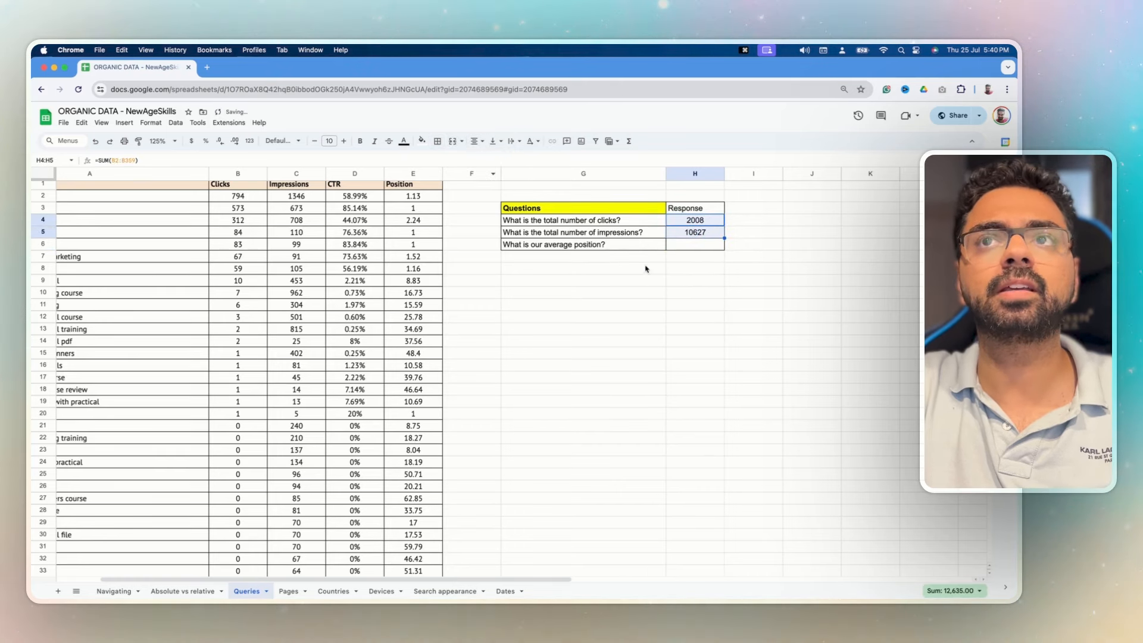
pyautogui.click(714, 245)
pyautogui.click(476, 141)
pyautogui.click(492, 160)
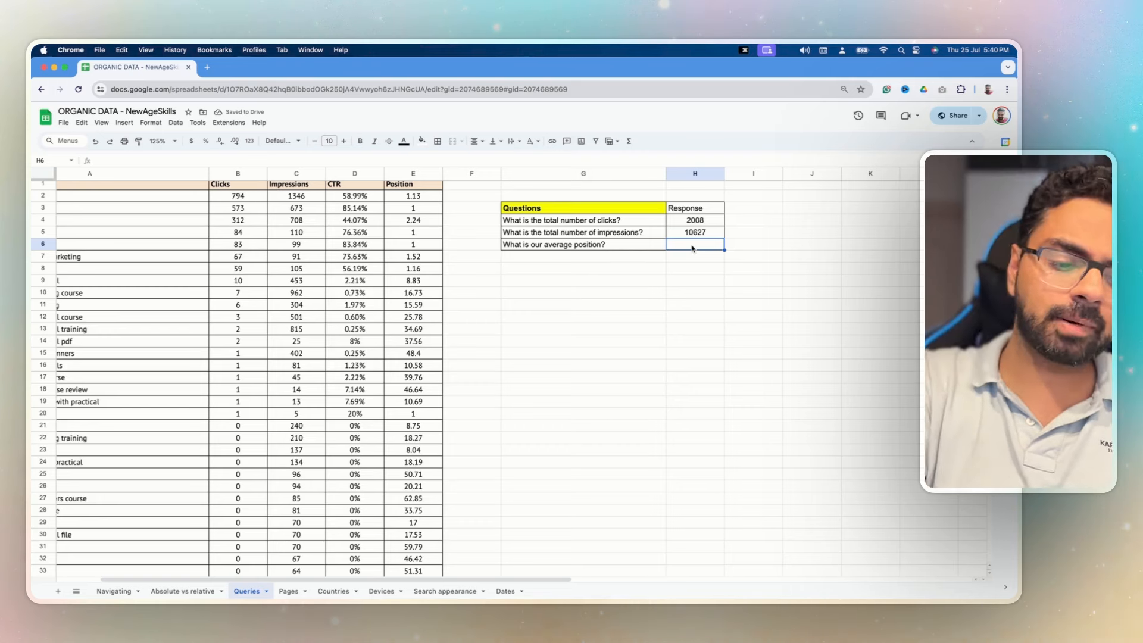
# Step: Begin an AVERAGE formula in H6 for the average position, with its range starting at E2
pyautogui.write('=')
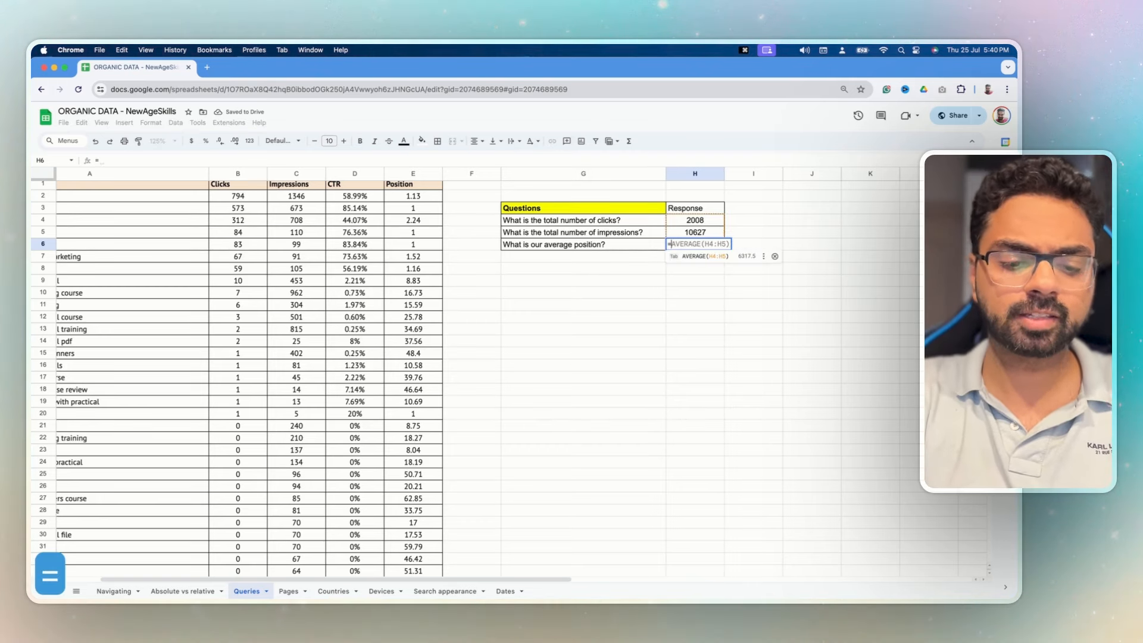
pyautogui.write('averag')
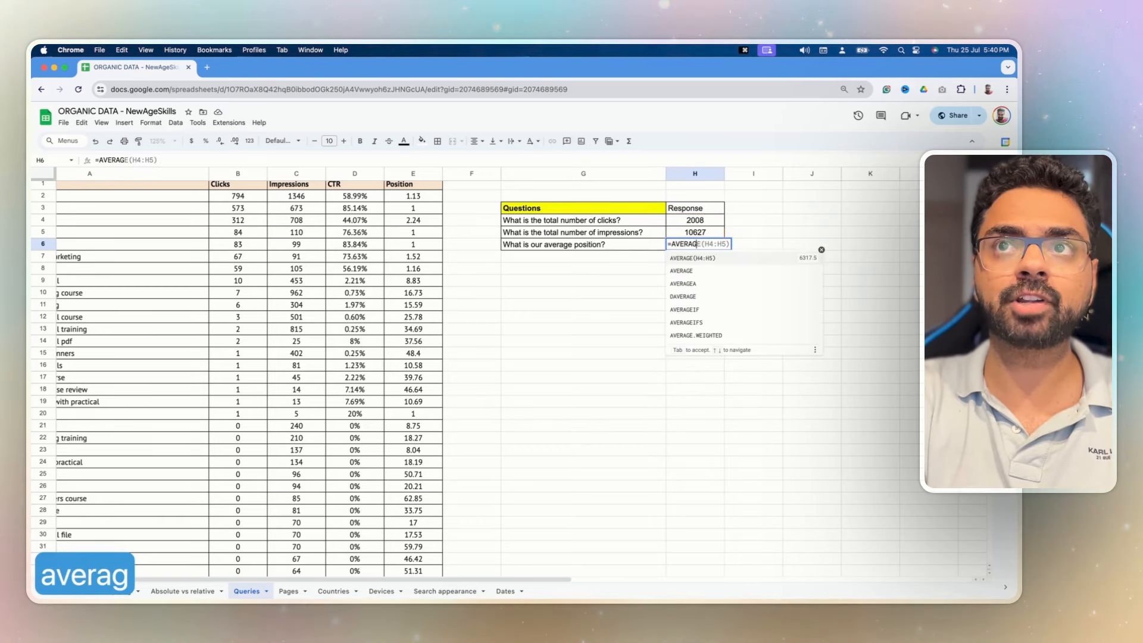
pyautogui.write('e(')
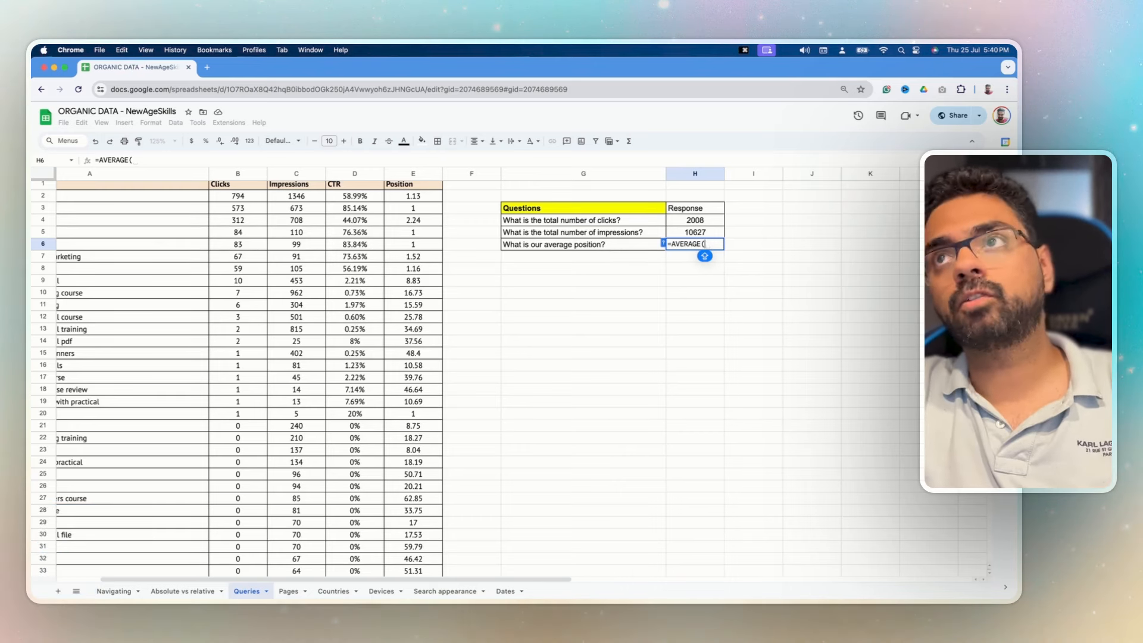
pyautogui.click(424, 201)
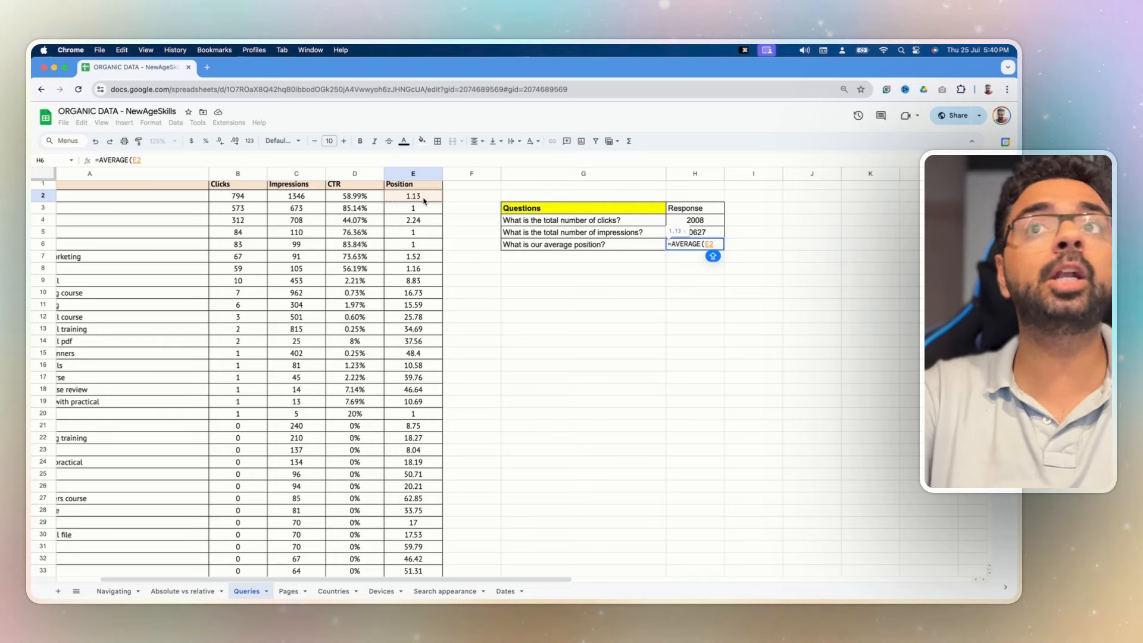
# Step: Try to extend the AVERAGE range from E2 down to the end of the Position column
pyautogui.write(':')
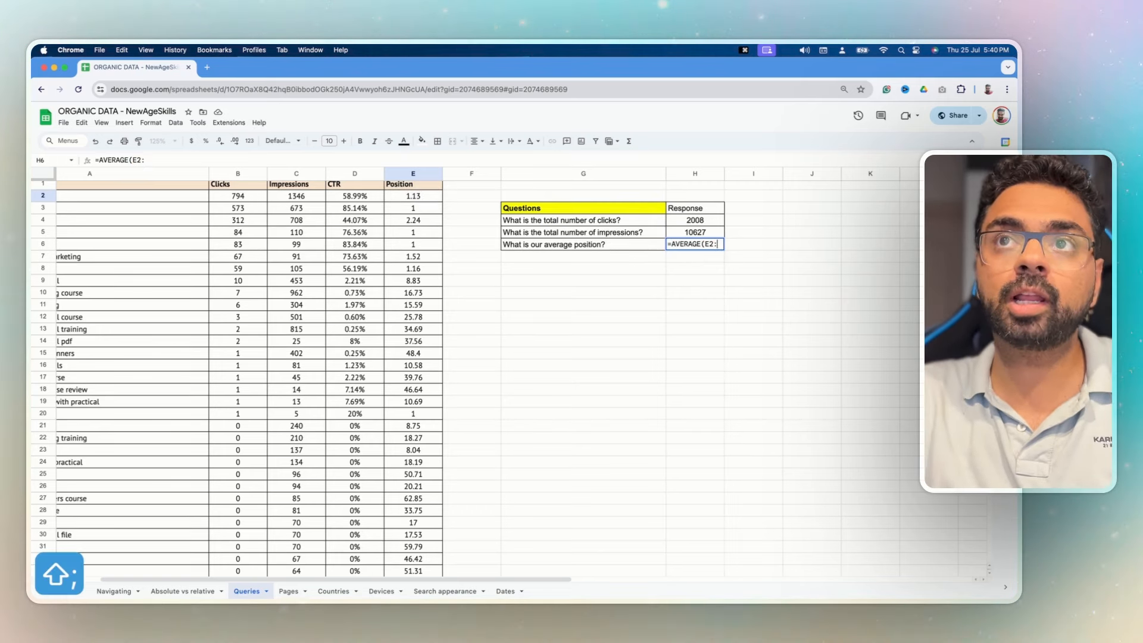
pyautogui.press('BackSpace')
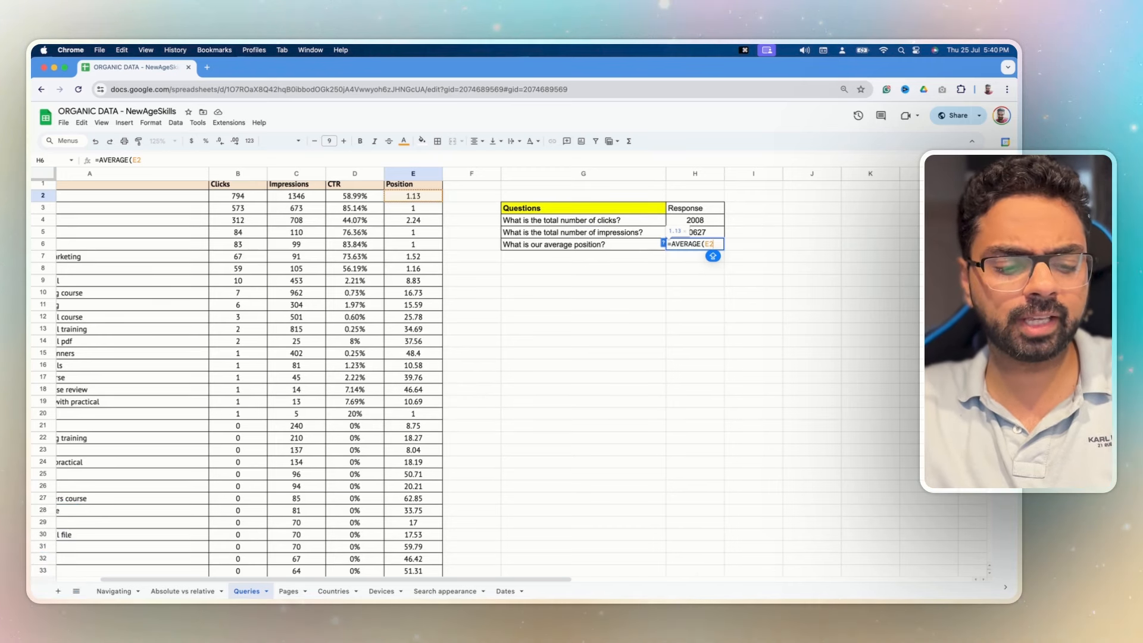
pyautogui.press('shift+super+Down')
pyautogui.press('shift+super+Down')
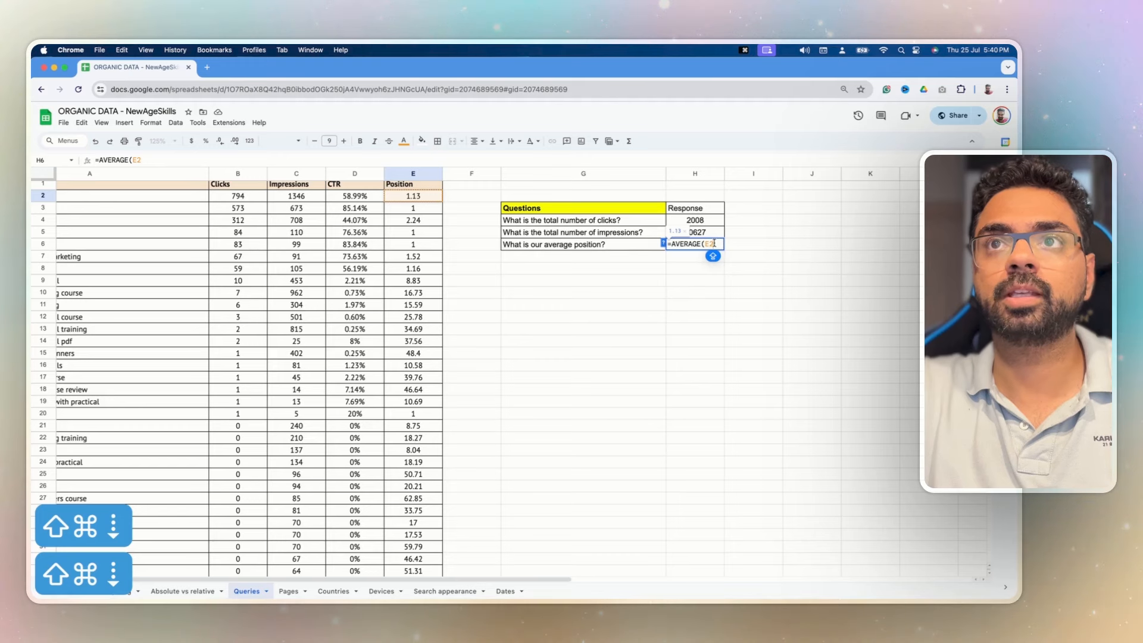
pyautogui.press('BackSpace')
pyautogui.press('BackSpace')
pyautogui.write('e')
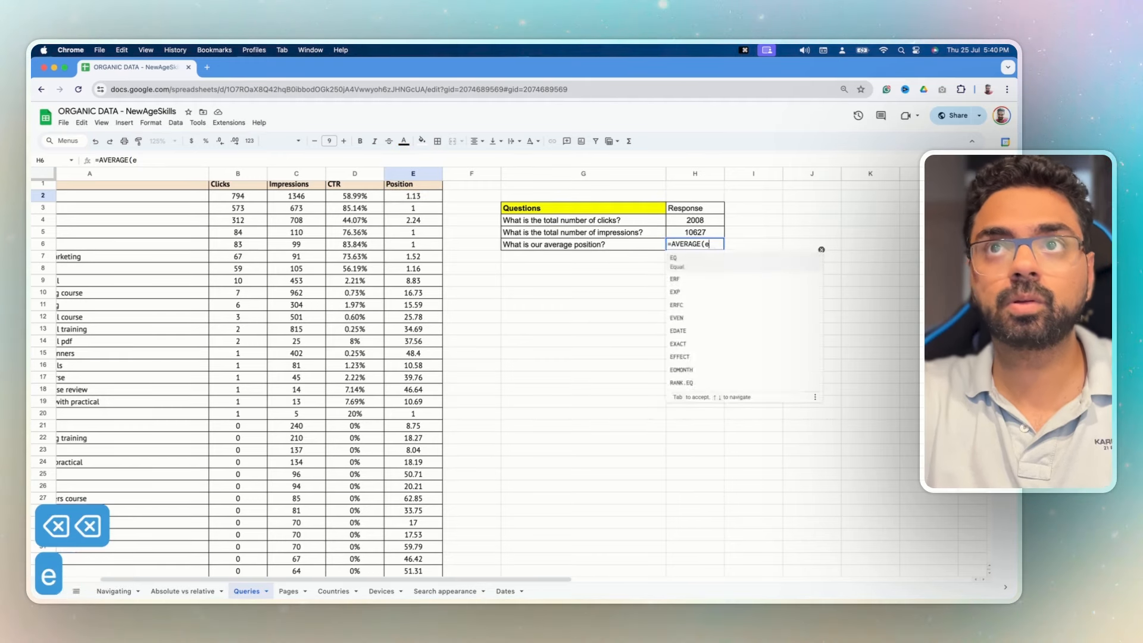
pyautogui.write('2')
pyautogui.press('BackSpace')
pyautogui.press('BackSpace')
pyautogui.write('e2')
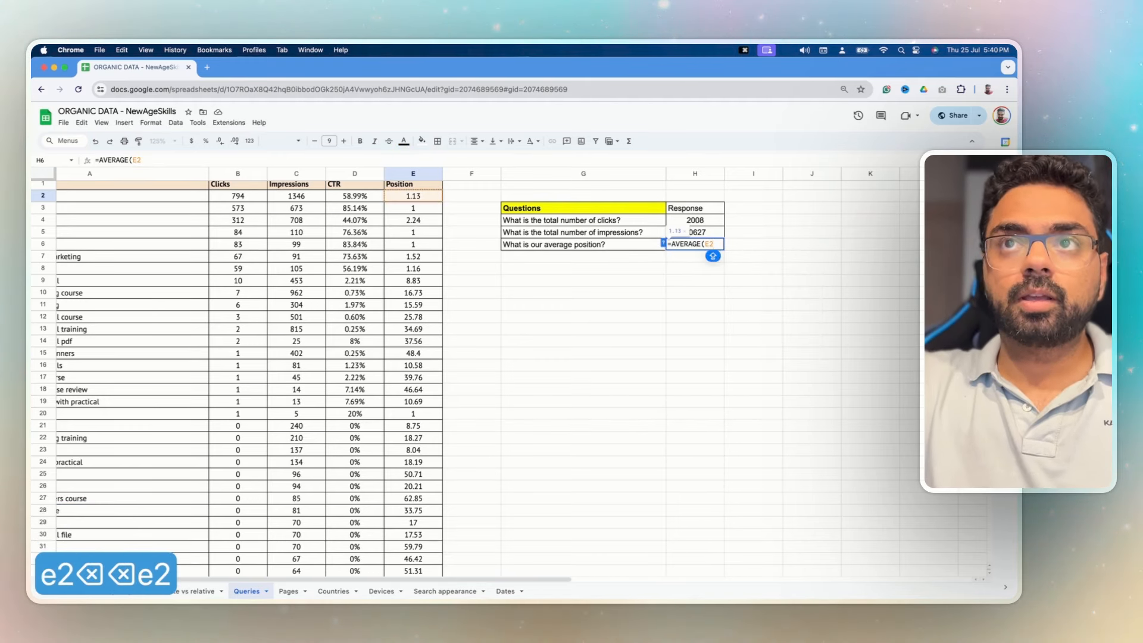
pyautogui.press('shift+super+Down')
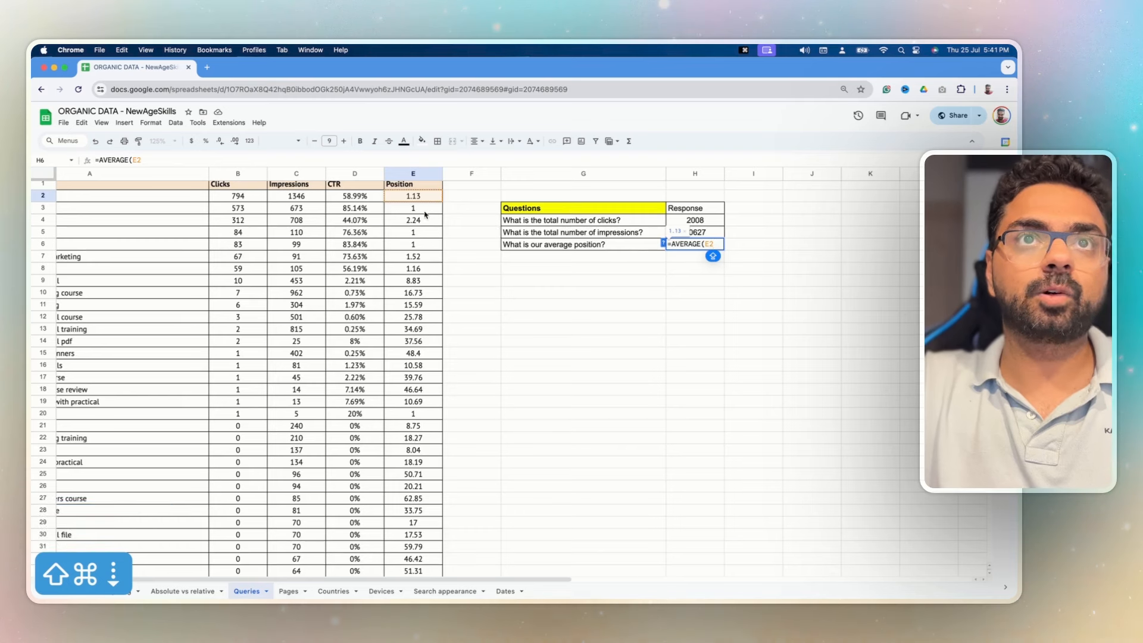
# Step: Complete the H6 formula as =AVERAGE(E2:E358) and reselect the cell
pyautogui.write(':')
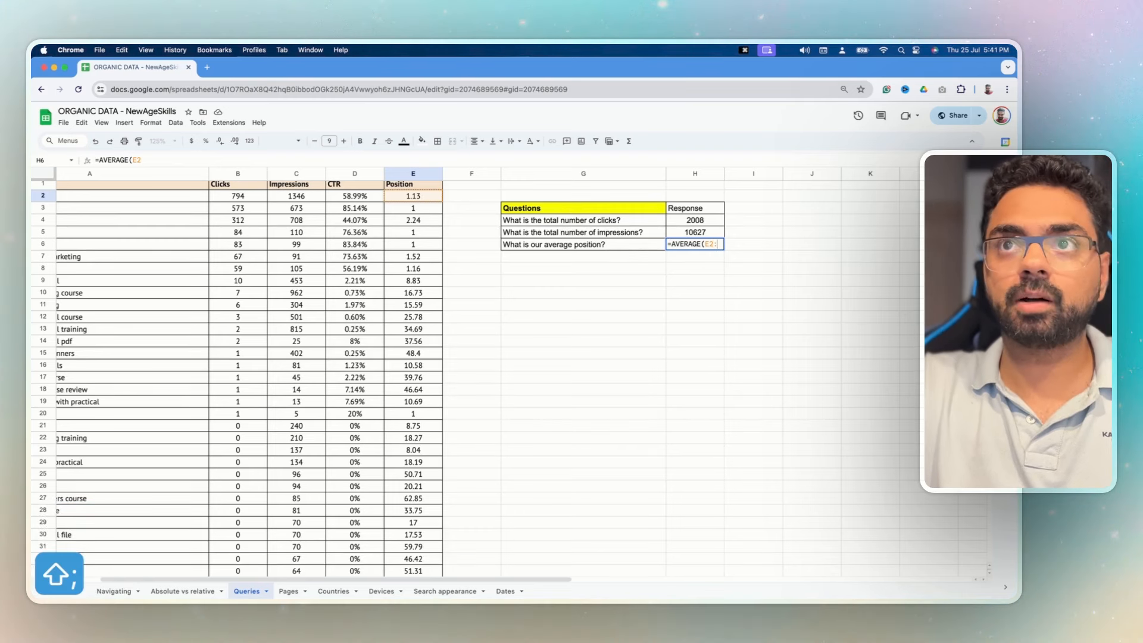
pyautogui.write('e3')
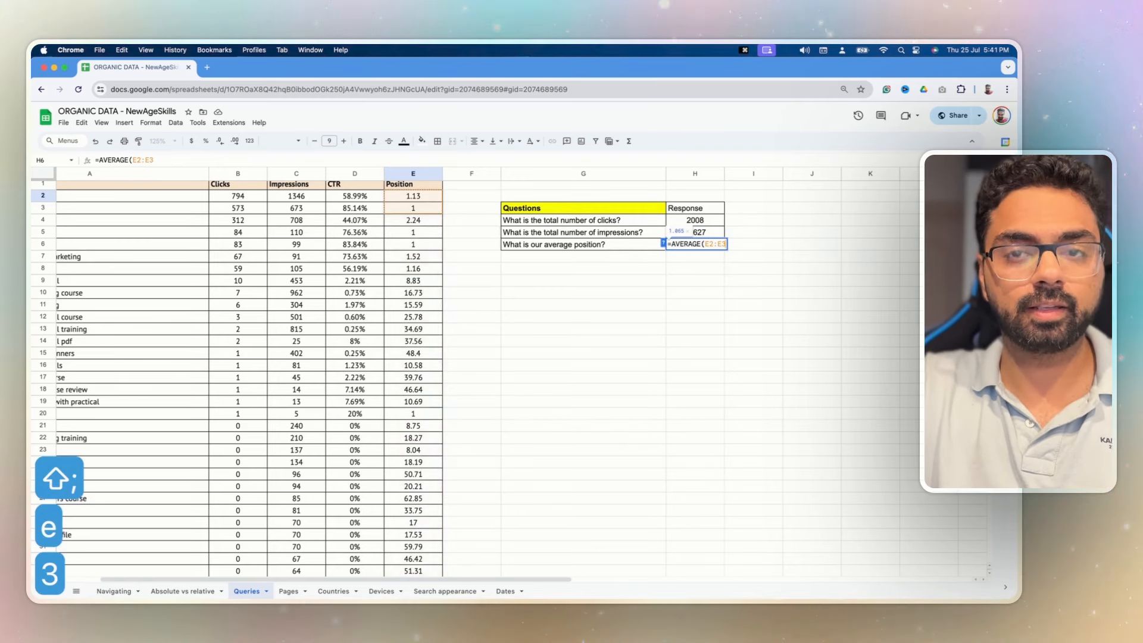
pyautogui.write('58')
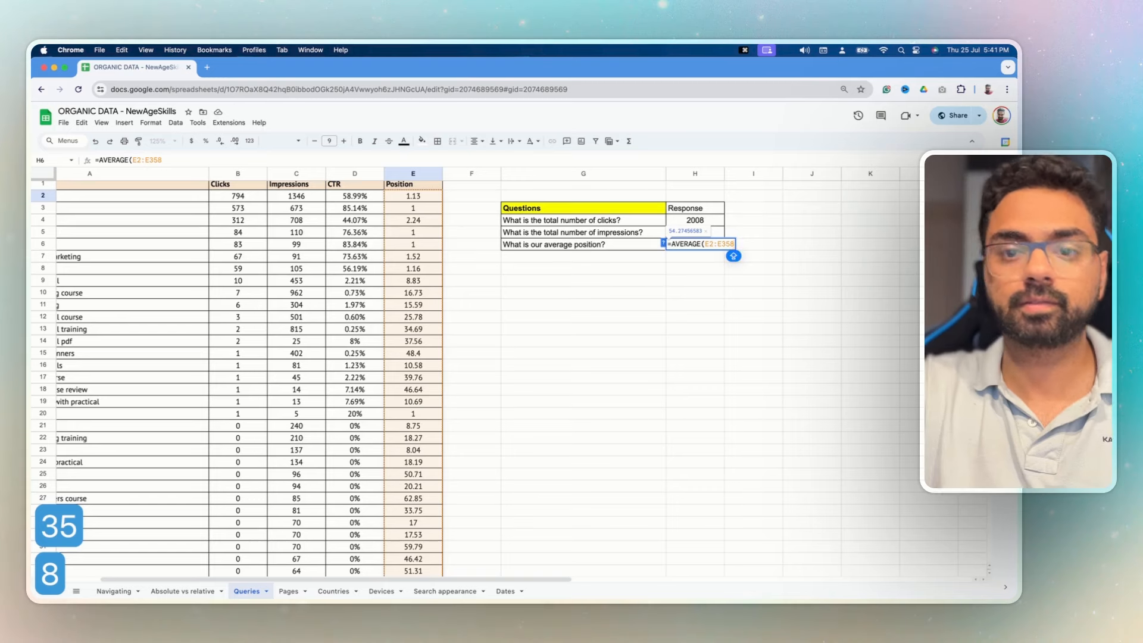
pyautogui.write(')')
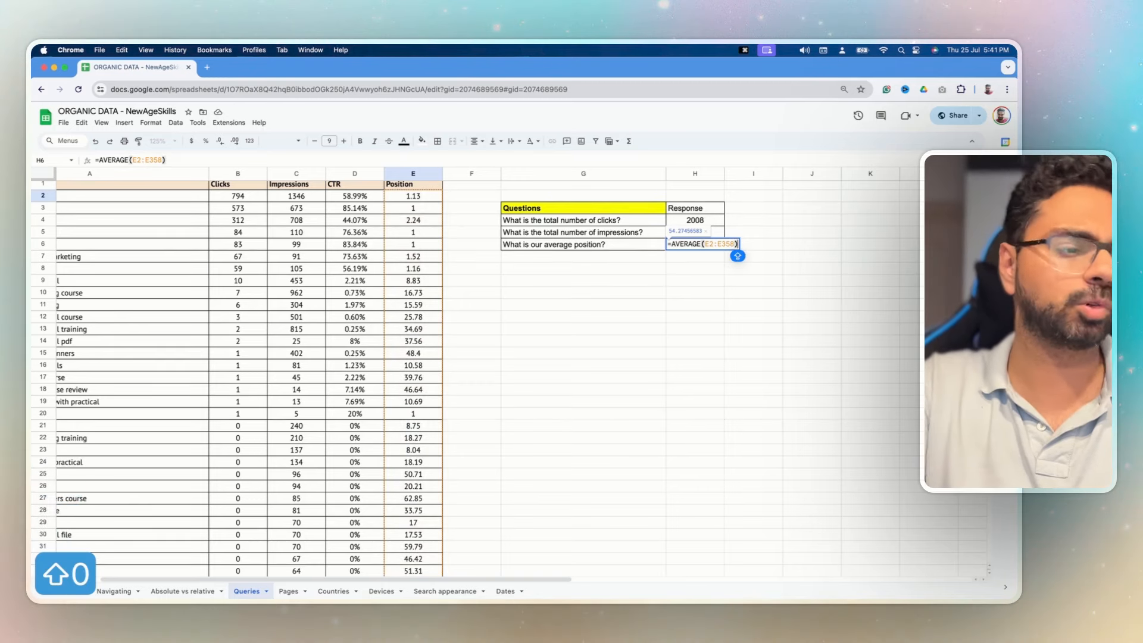
pyautogui.press('Return')
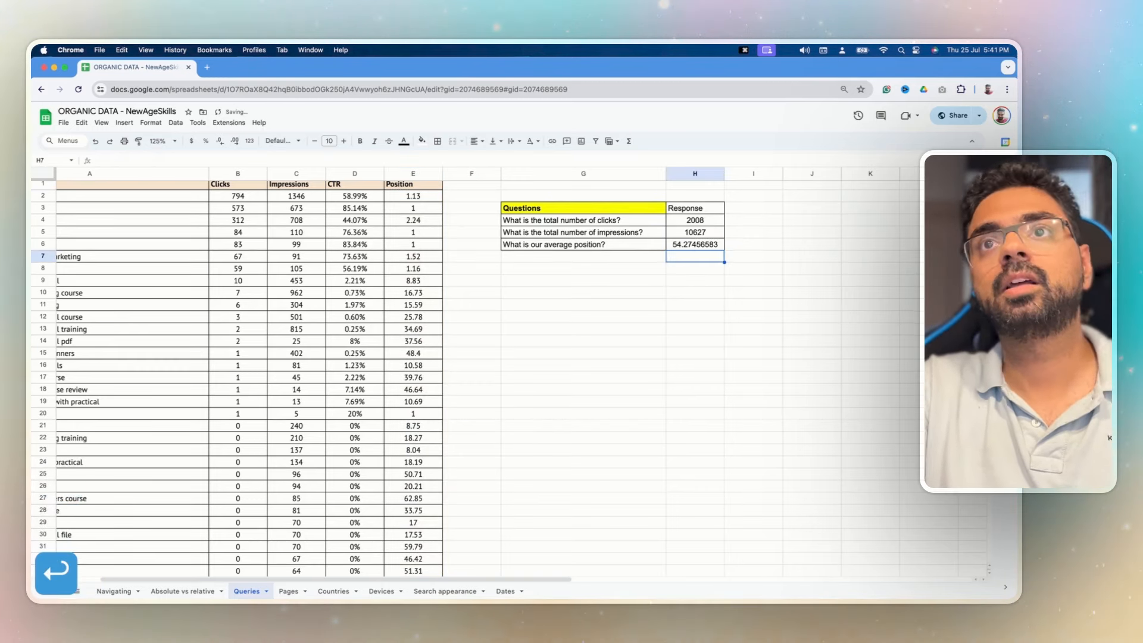
pyautogui.press('Up')
# Step: Clear all three responses in H4:H6, keeping the questions
pyautogui.hscroll(-3, 464, 372)
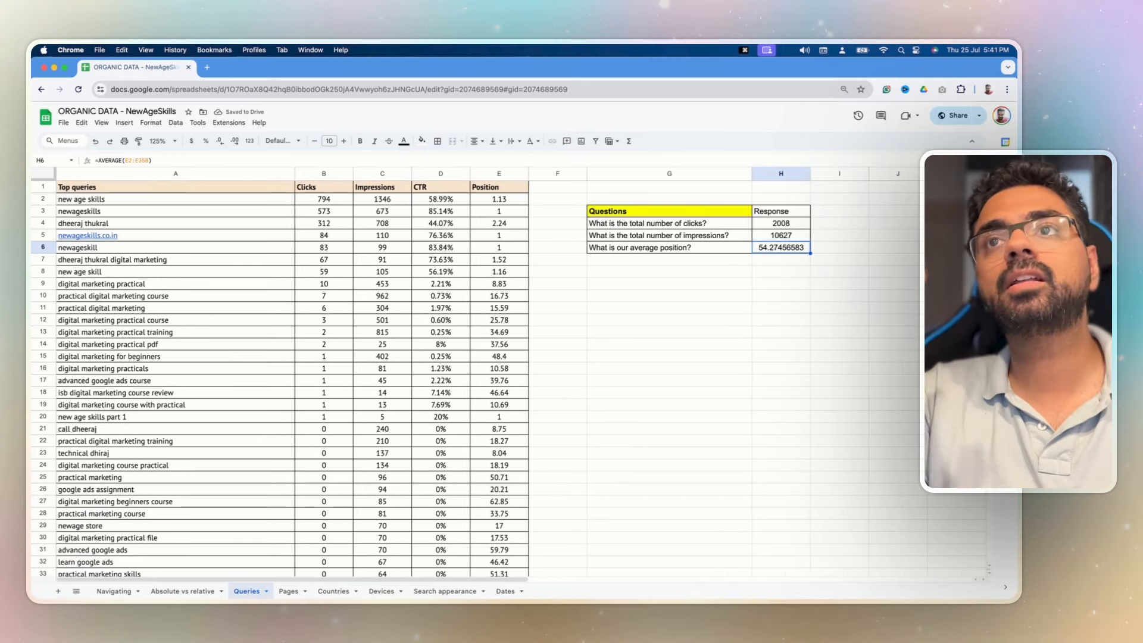
pyautogui.moveTo(787, 225); pyautogui.dragTo(792, 246)
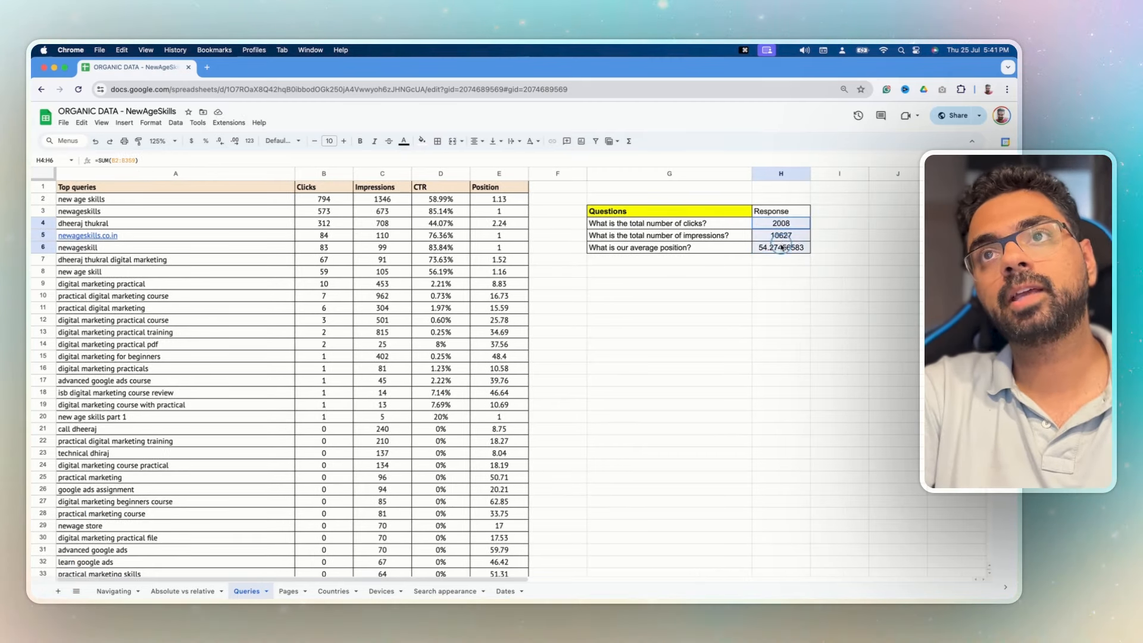
pyautogui.press('BackSpace')
# Step: Make the Response header in H3 bold and fill it with green
pyautogui.click(784, 213)
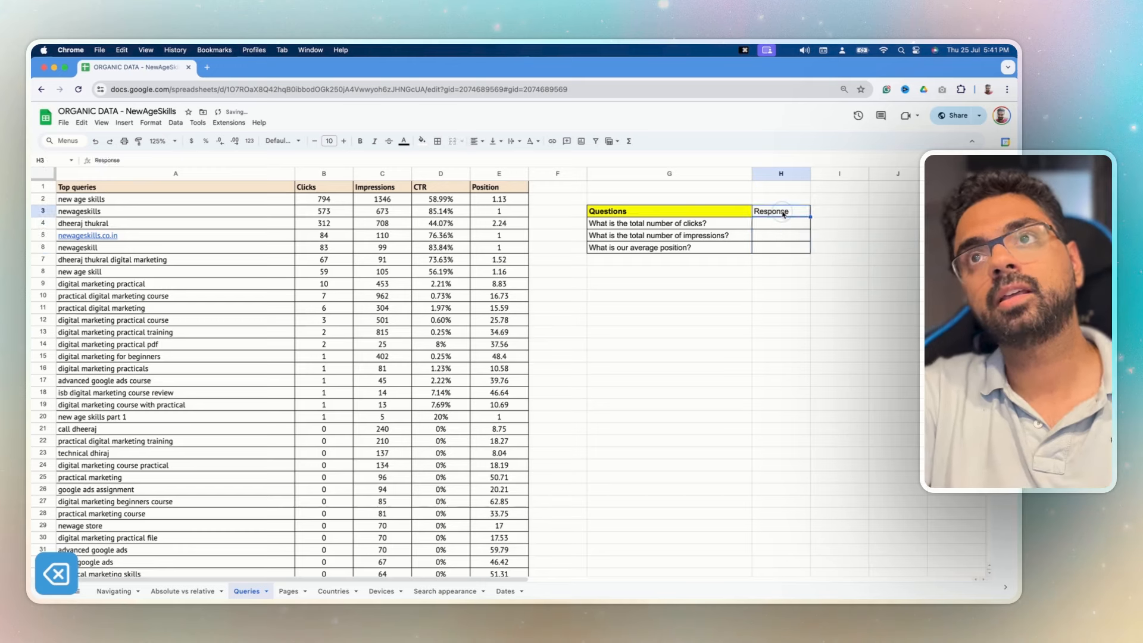
pyautogui.press('super+b')
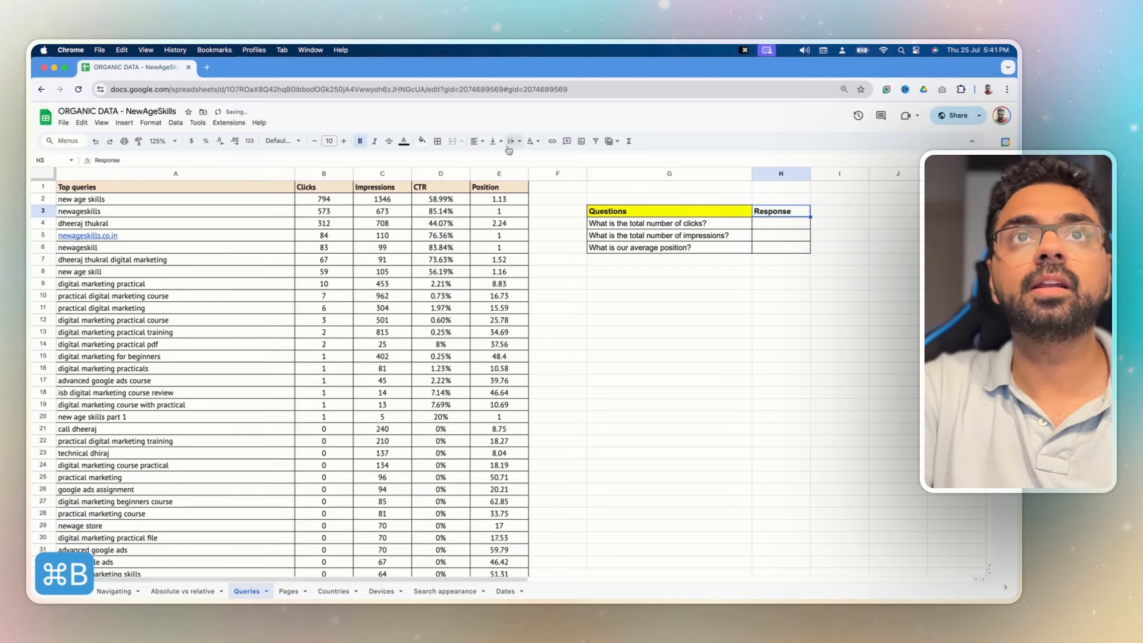
pyautogui.click(421, 141)
pyautogui.click(463, 183)
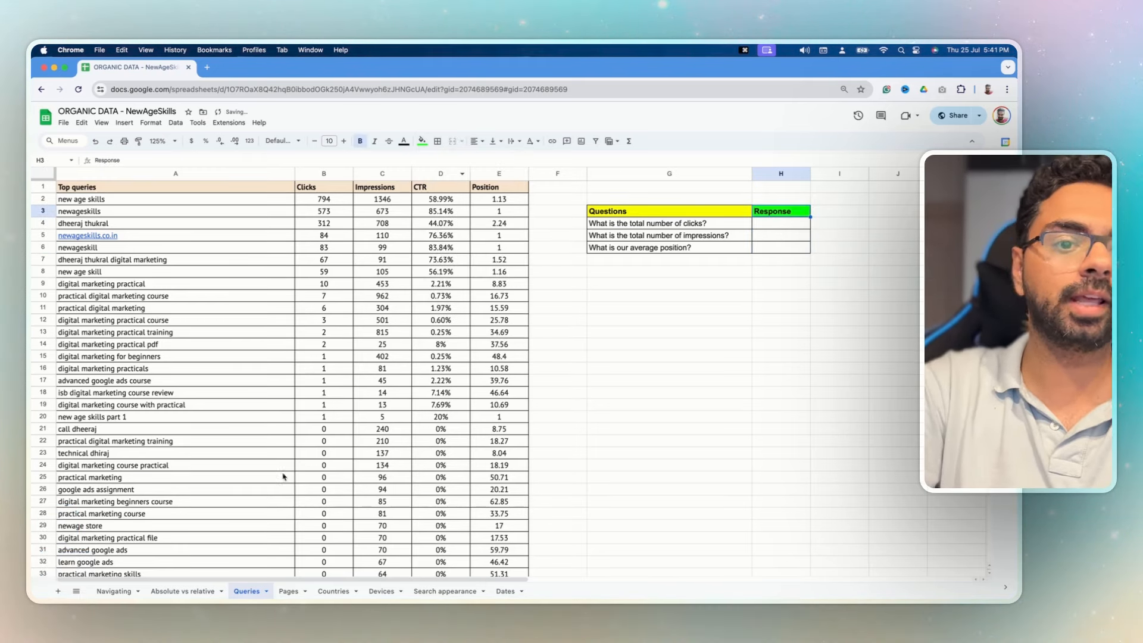
# Step: Open the Pages sheet
pyautogui.click(296, 591)
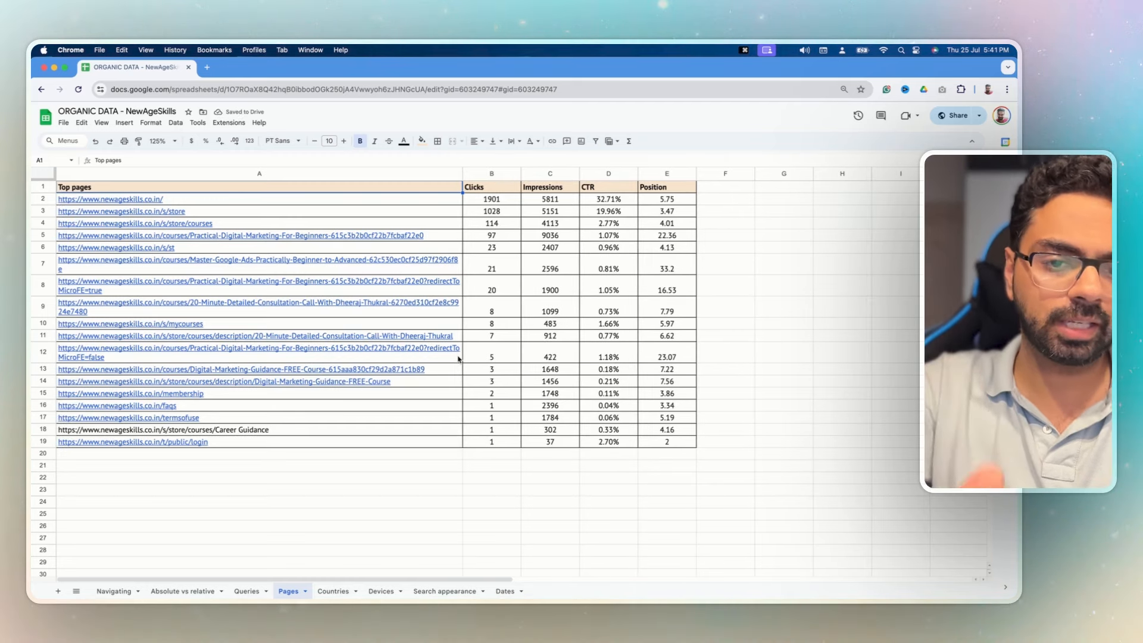
# Step: Open the Countries sheet and fill the response cell H6 with red
pyautogui.click(333, 591)
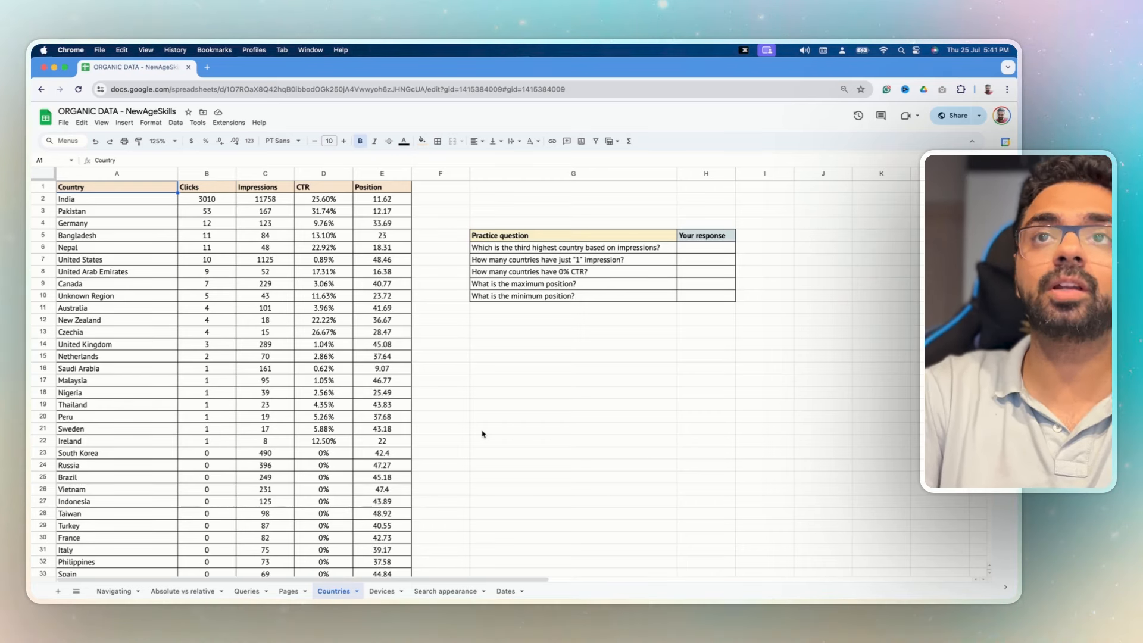
pyautogui.click(712, 252)
pyautogui.click(422, 141)
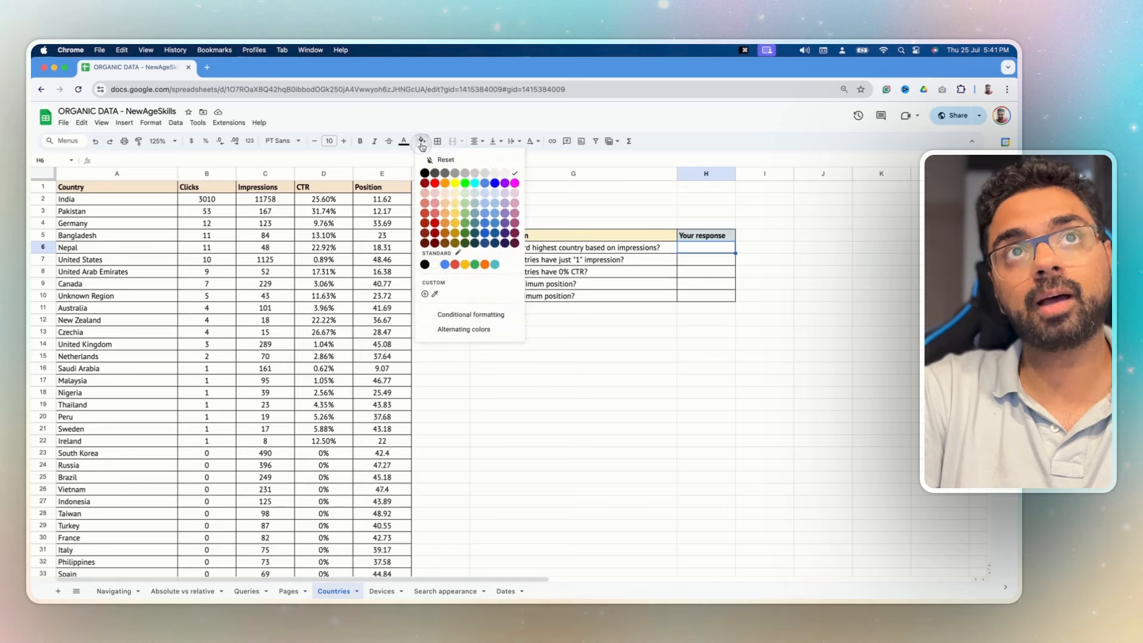
pyautogui.click(434, 189)
pyautogui.click(574, 337)
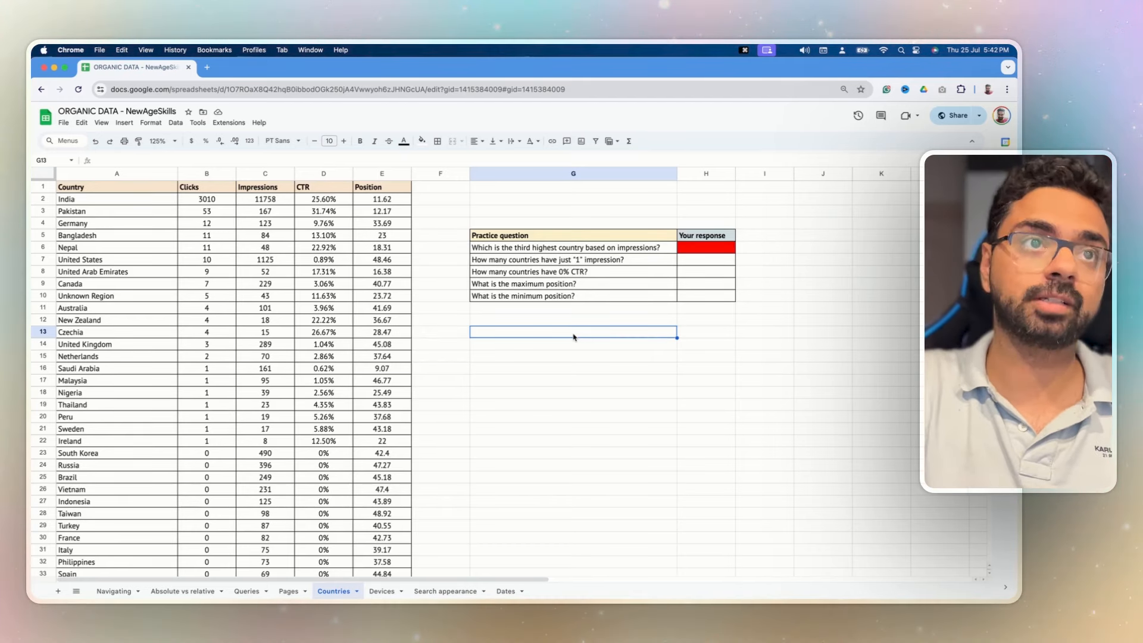
# Step: Examine the Clicks column from Saudi Arabia upwards and the Impressions values of the first countries
pyautogui.click(213, 373)
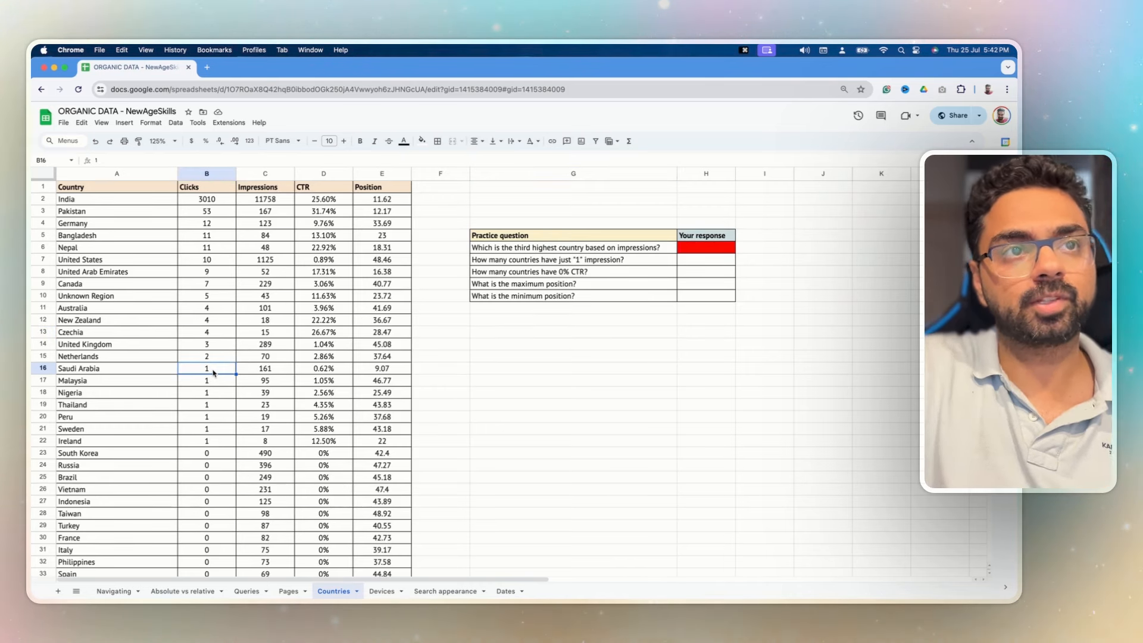
pyautogui.press('Up')
pyautogui.press('Up')
pyautogui.press('Up')
pyautogui.press('Up')
pyautogui.press('Up')
pyautogui.press('Up')
pyautogui.press('Up')
pyautogui.press('Up')
pyautogui.press('Up')
pyautogui.press('Up')
pyautogui.press('Up')
pyautogui.press('Up')
pyautogui.press('Up')
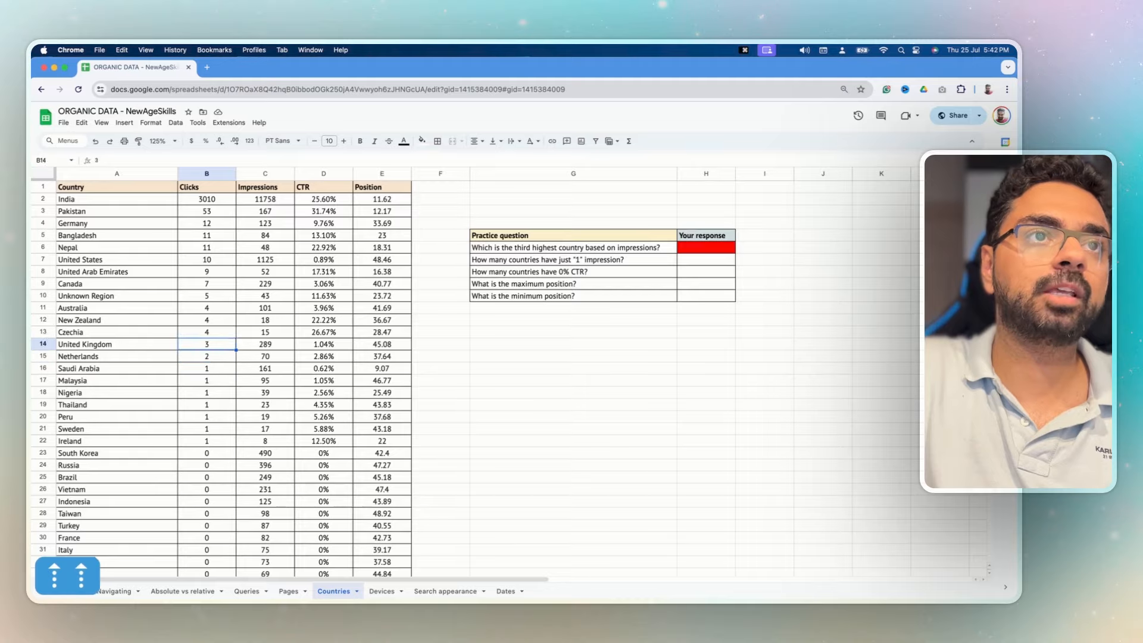
pyautogui.press('Right')
pyautogui.press('Down')
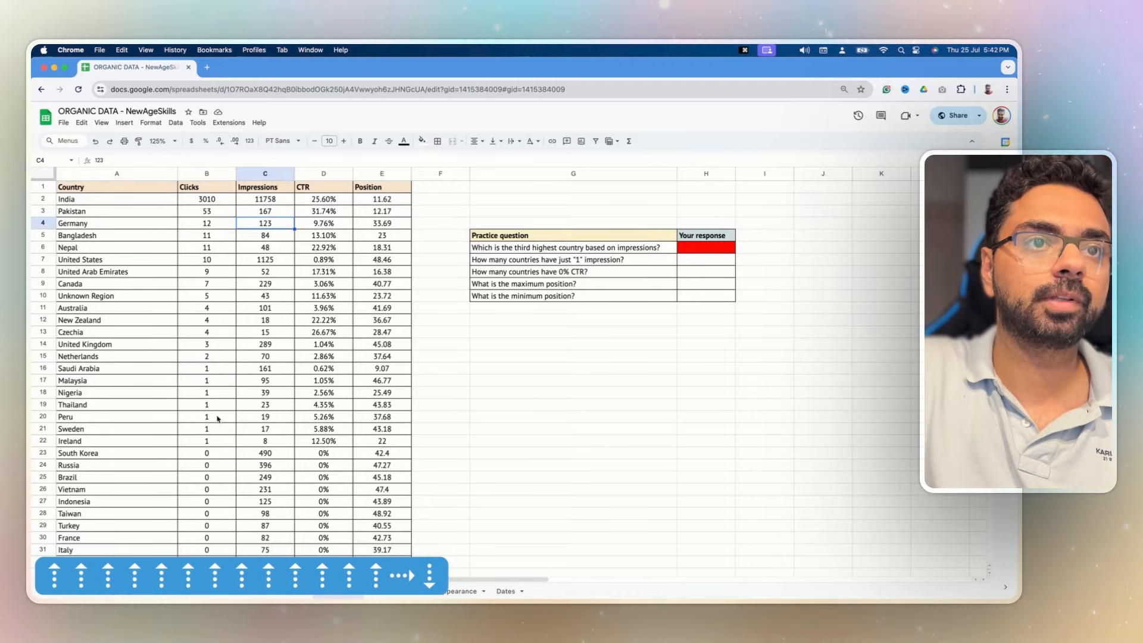
# Step: Select the impressions of 1 from Fiji to Curaçao, C118:C138, and check their sum
pyautogui.scroll(-10, 217, 467)
pyautogui.scroll(-20, 218, 468)
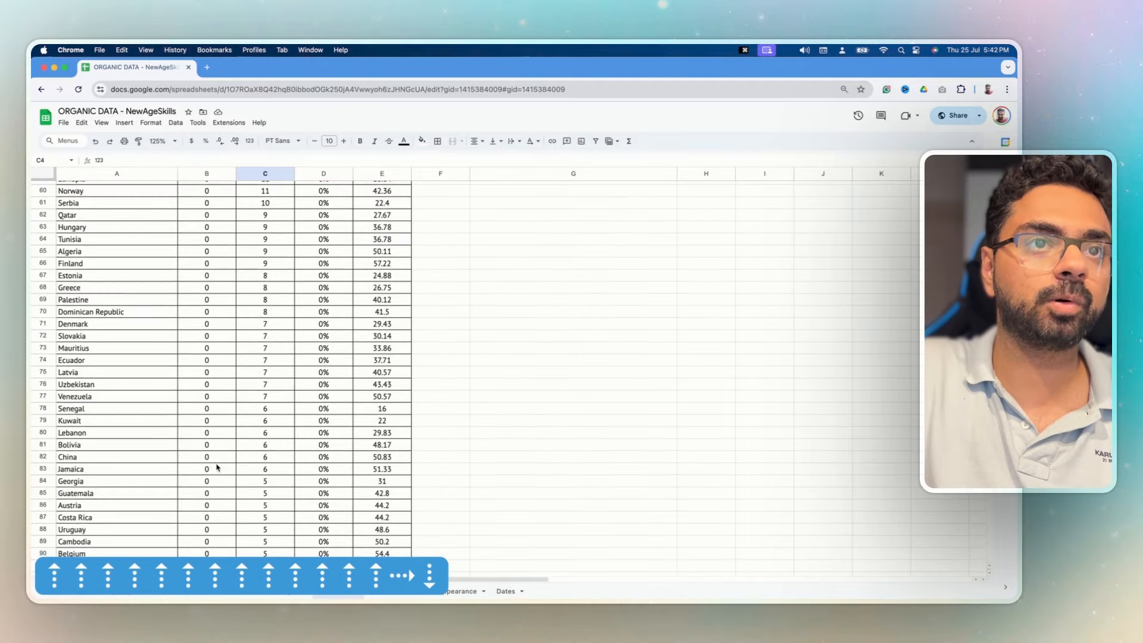
pyautogui.scroll(-5, 218, 468)
pyautogui.scroll(4, 218, 467)
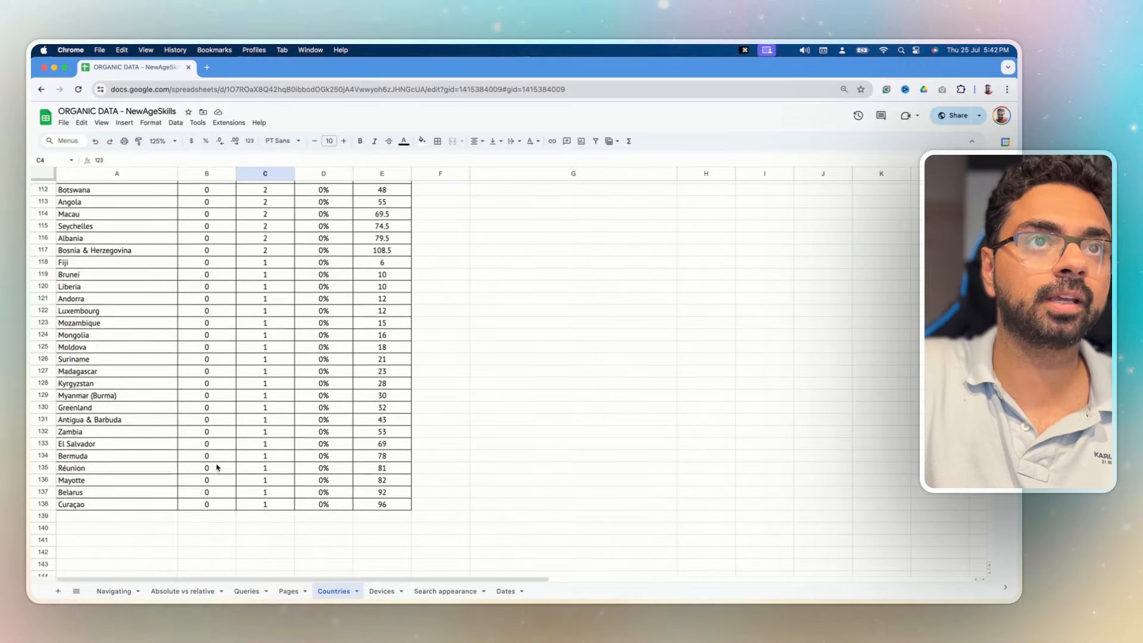
pyautogui.click(268, 263)
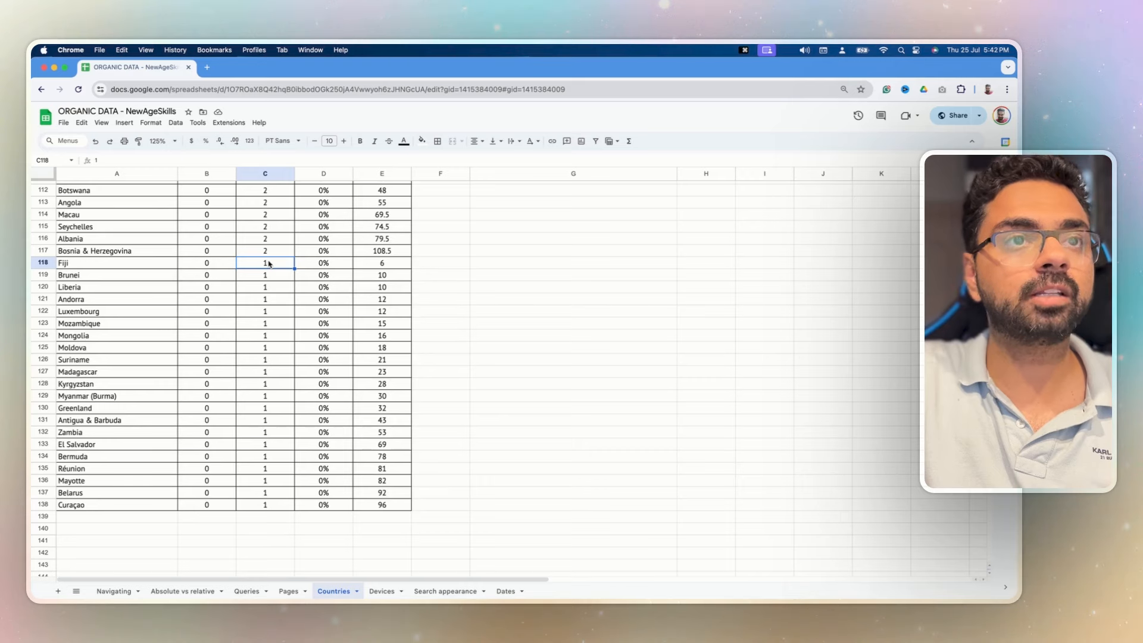
pyautogui.press('shift+super+Down')
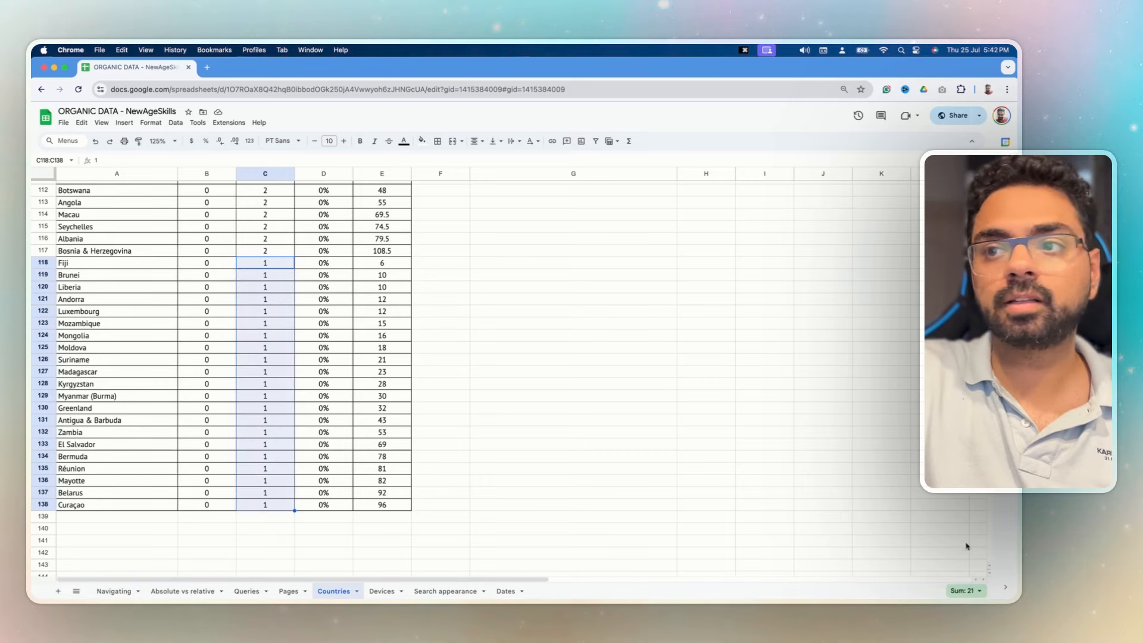
pyautogui.scroll(5, 960, 588)
pyautogui.hscroll(1, 992, 591)
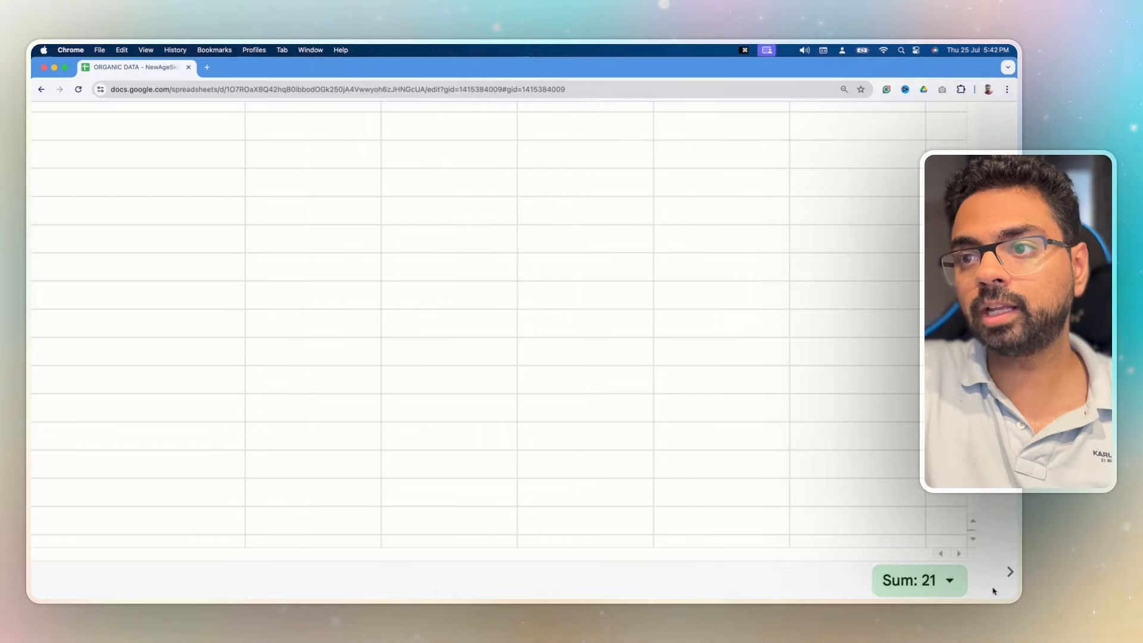
pyautogui.scroll(-5, 952, 578)
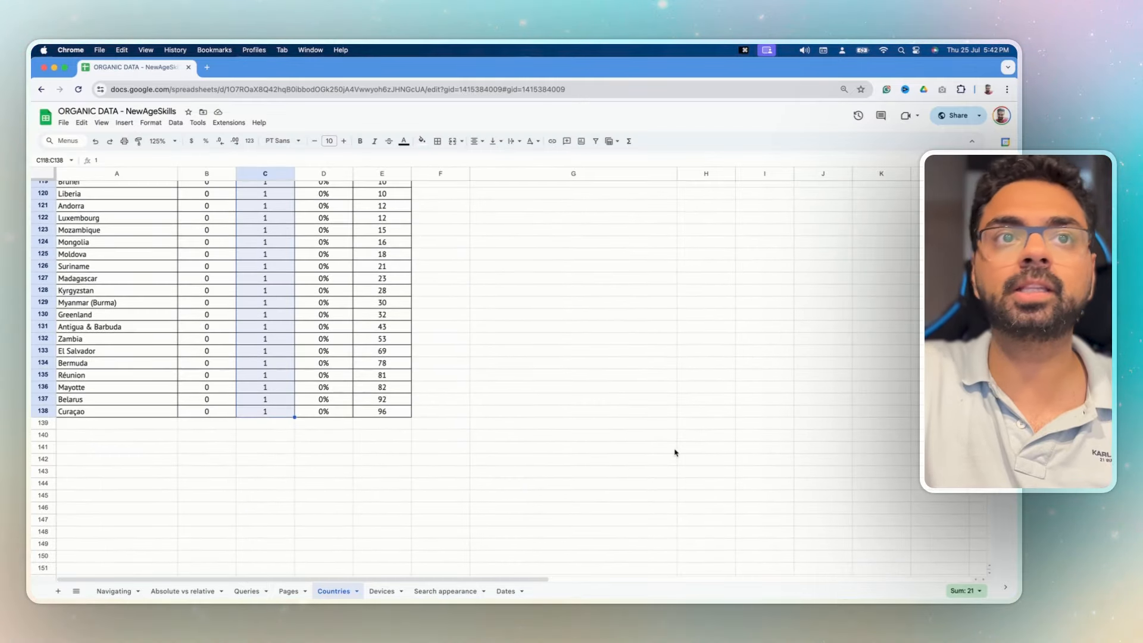
# Step: Enter 21 in H7 as the number of countries with just one impression
pyautogui.scroll(20, 675, 452)
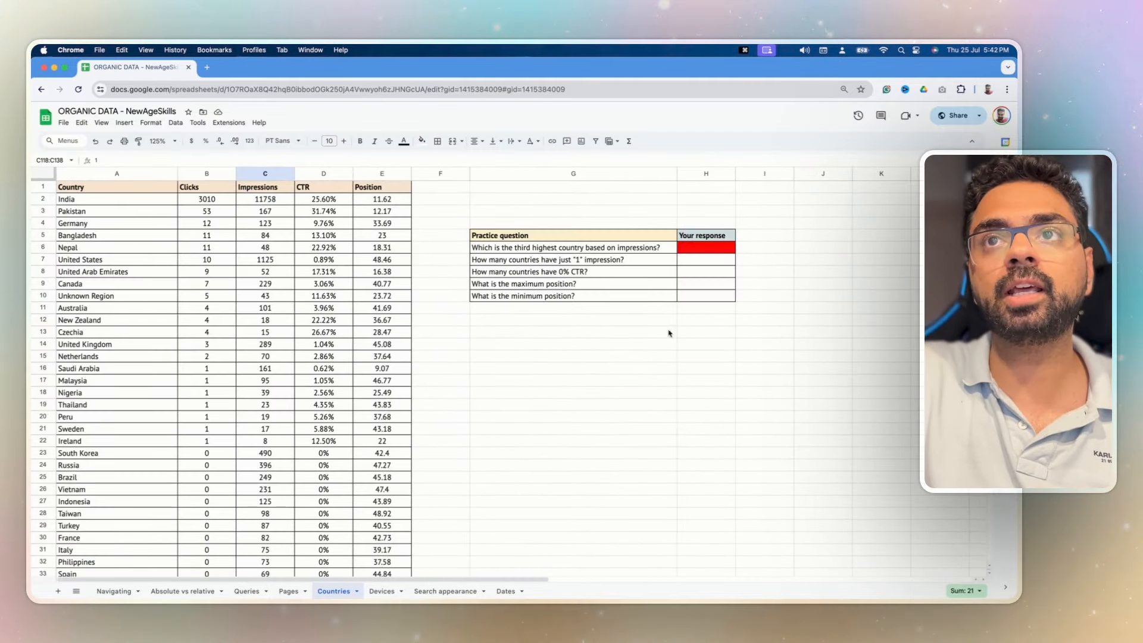
pyautogui.click(707, 260)
pyautogui.write('21')
pyautogui.press('Return')
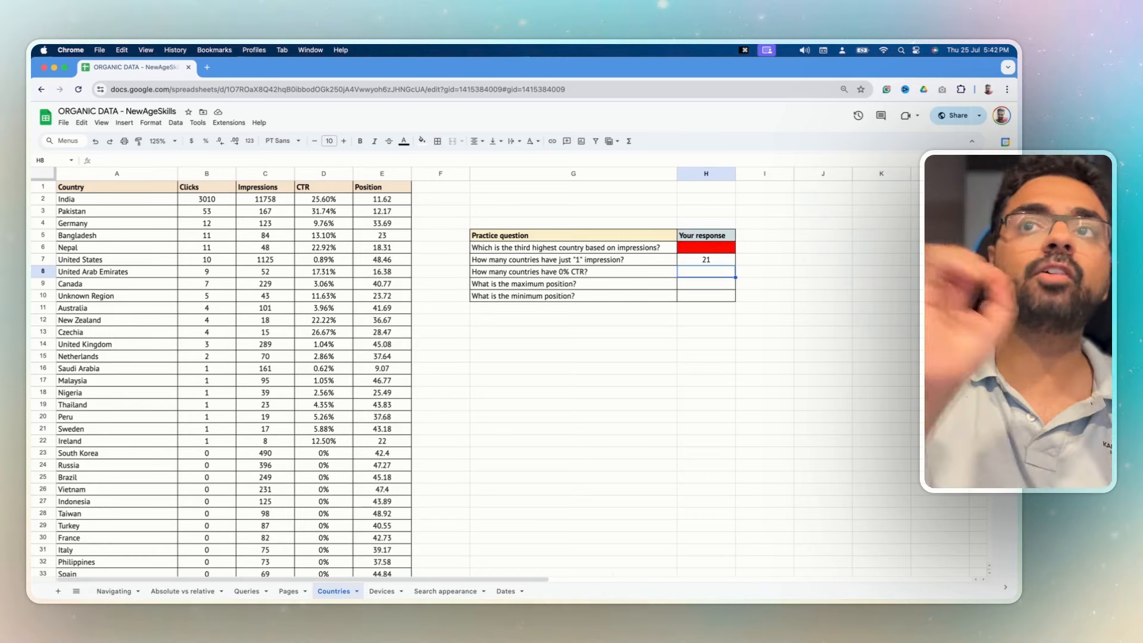
# Step: Write the function name COUNTIF as a note in I8, beside the 0% CTR response
pyautogui.press('Right')
pyautogui.write('cou')
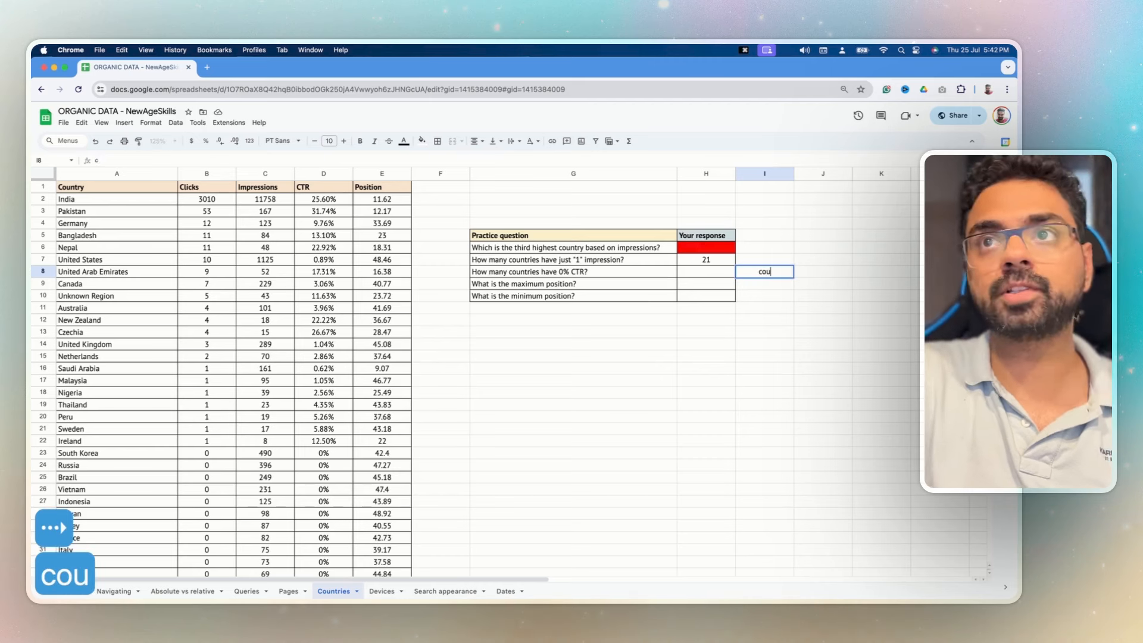
pyautogui.press('BackSpace')
pyautogui.press('BackSpace')
pyautogui.press('BackSpace')
pyautogui.write('coun')
pyautogui.press('BackSpace')
pyautogui.press('BackSpace')
pyautogui.press('BackSpace')
pyautogui.press('BackSpace')
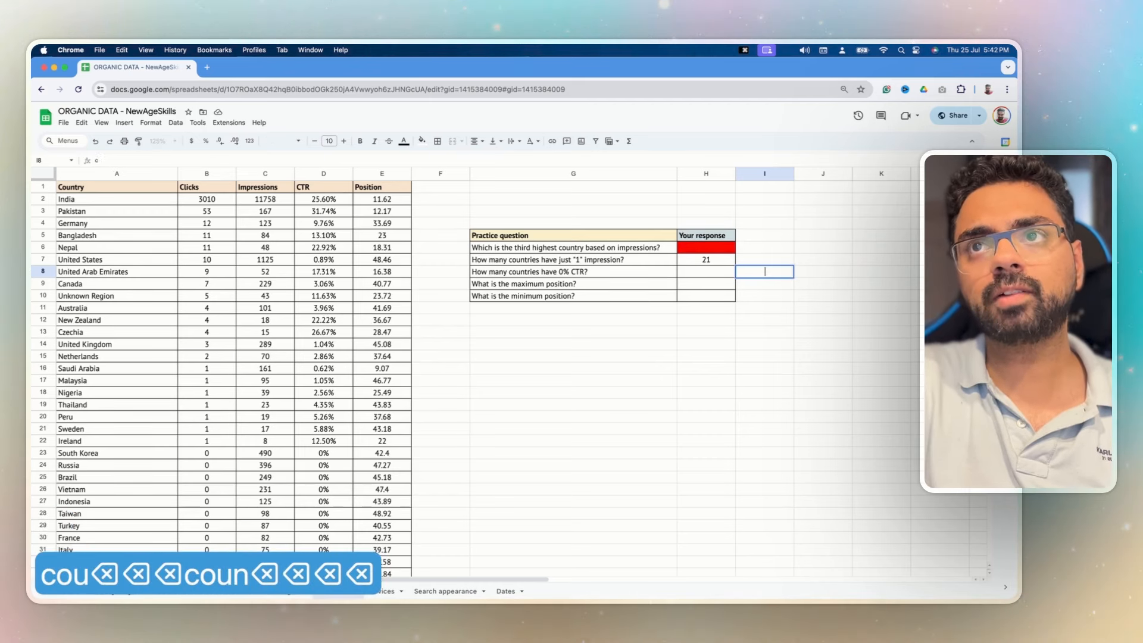
pyautogui.write('countif')
pyautogui.press('Return')
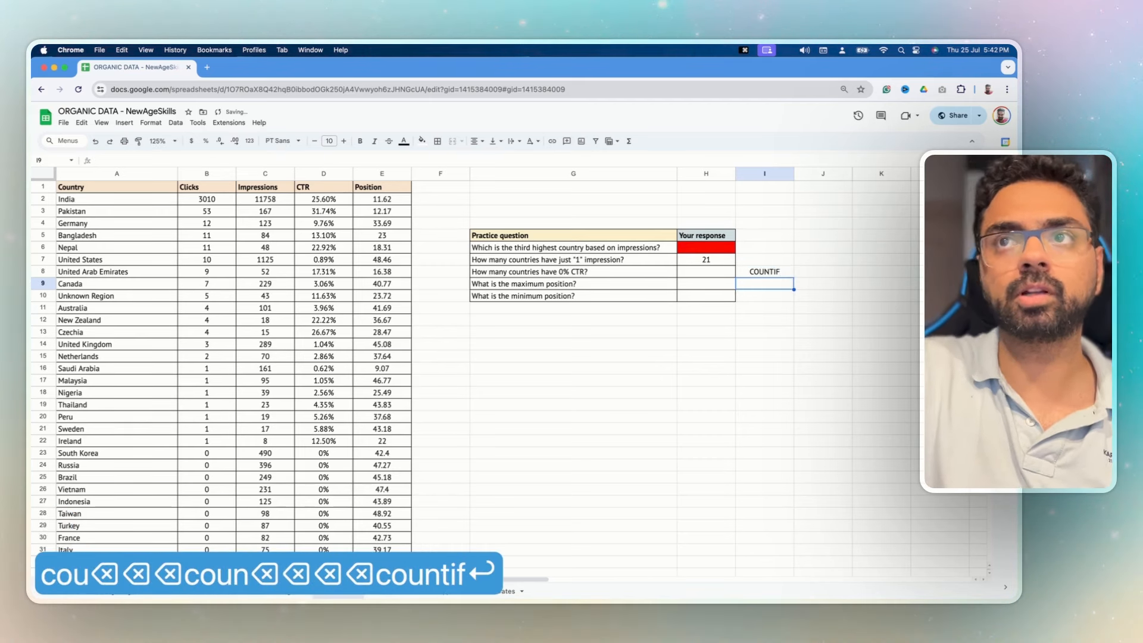
# Step: Enter =COUNTIF(D2:D138,0%) in H8 to count the countries with 0% CTR
pyautogui.press('Left')
pyautogui.press('Up')
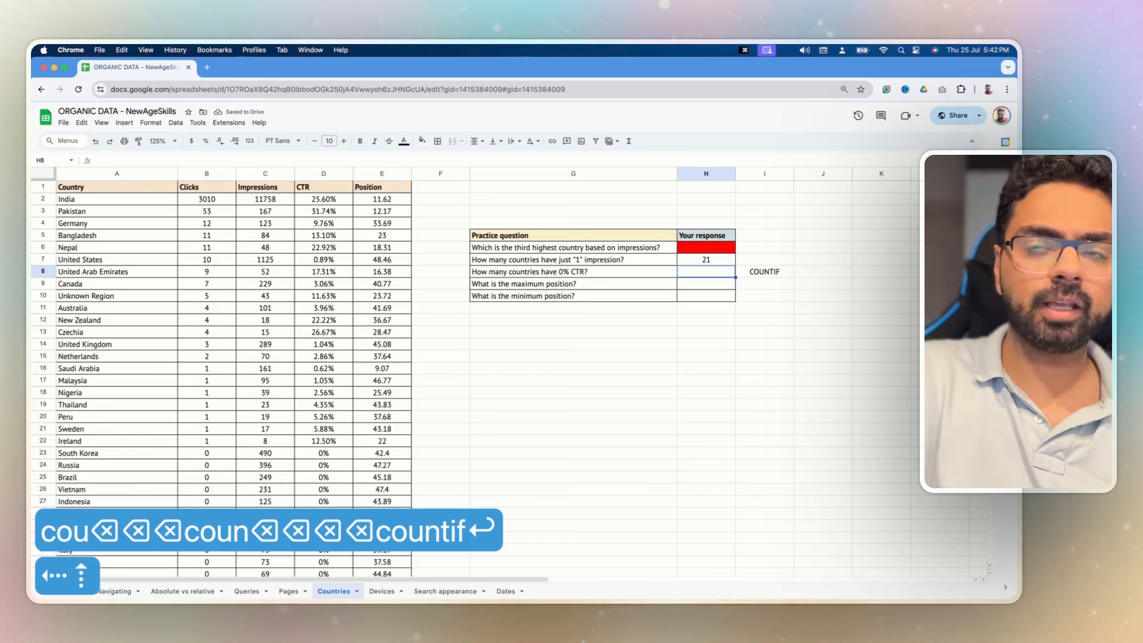
pyautogui.write('=')
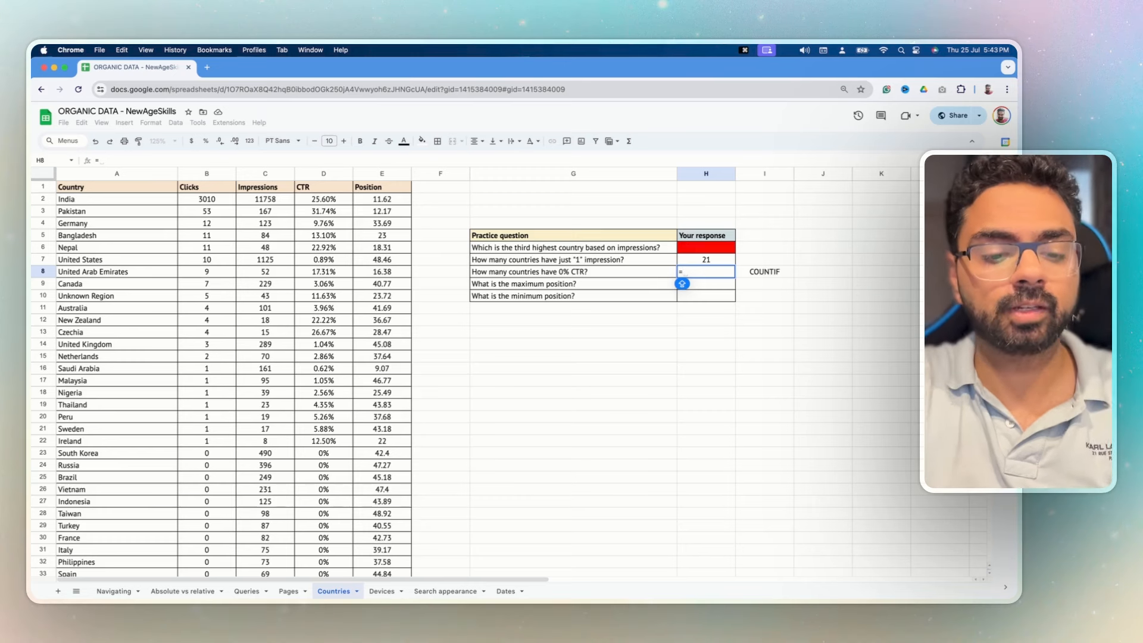
pyautogui.write('COUNTIF')
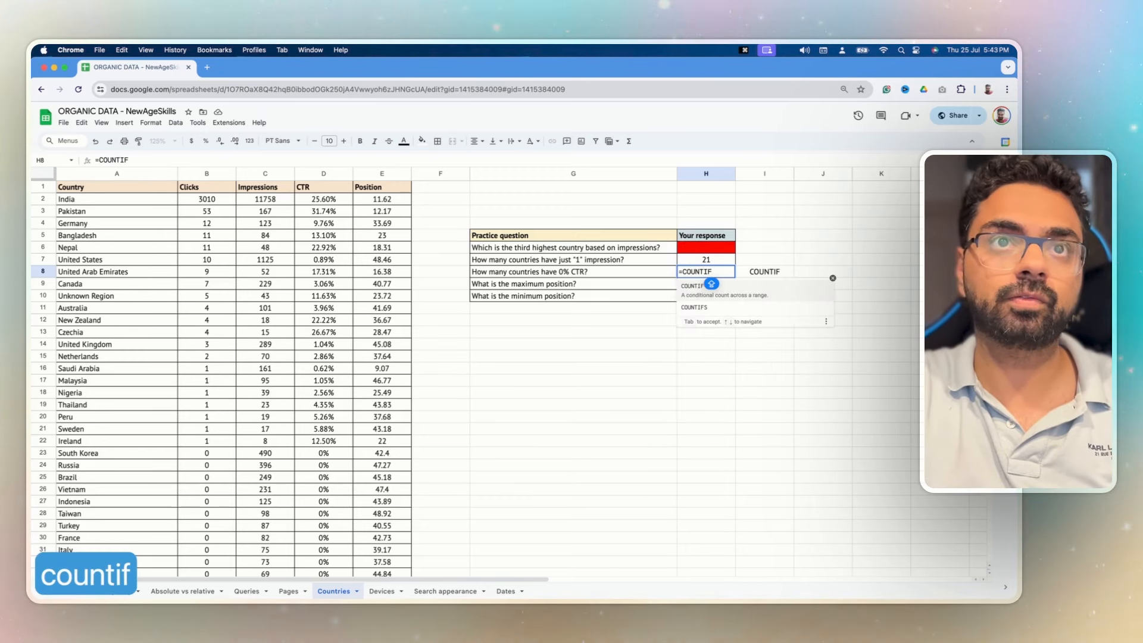
pyautogui.write('(')
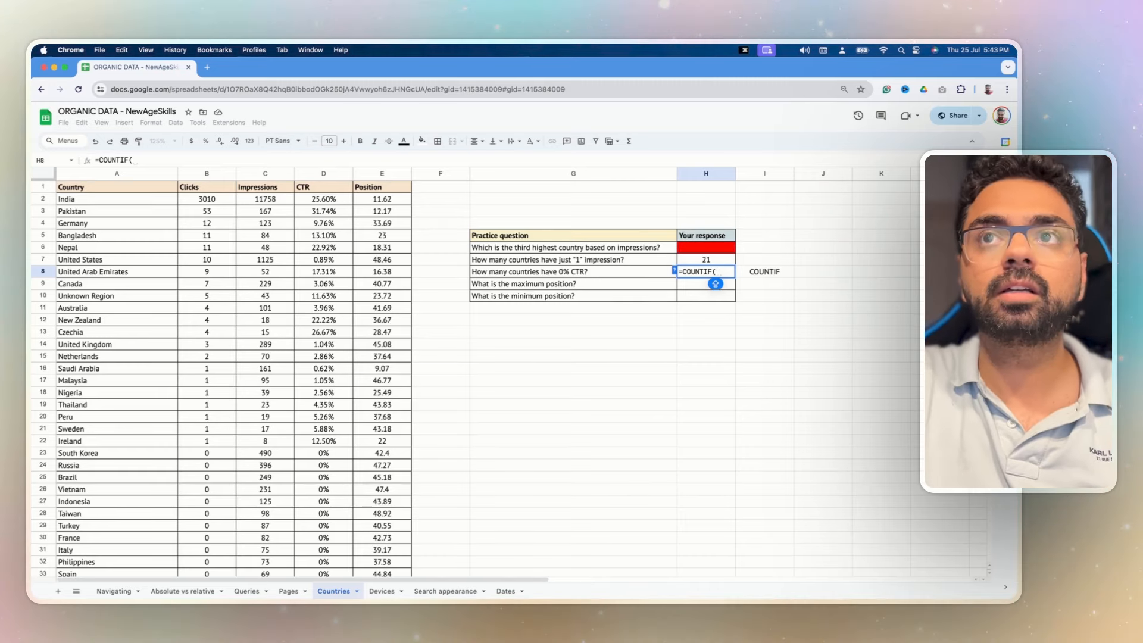
pyautogui.click(325, 201)
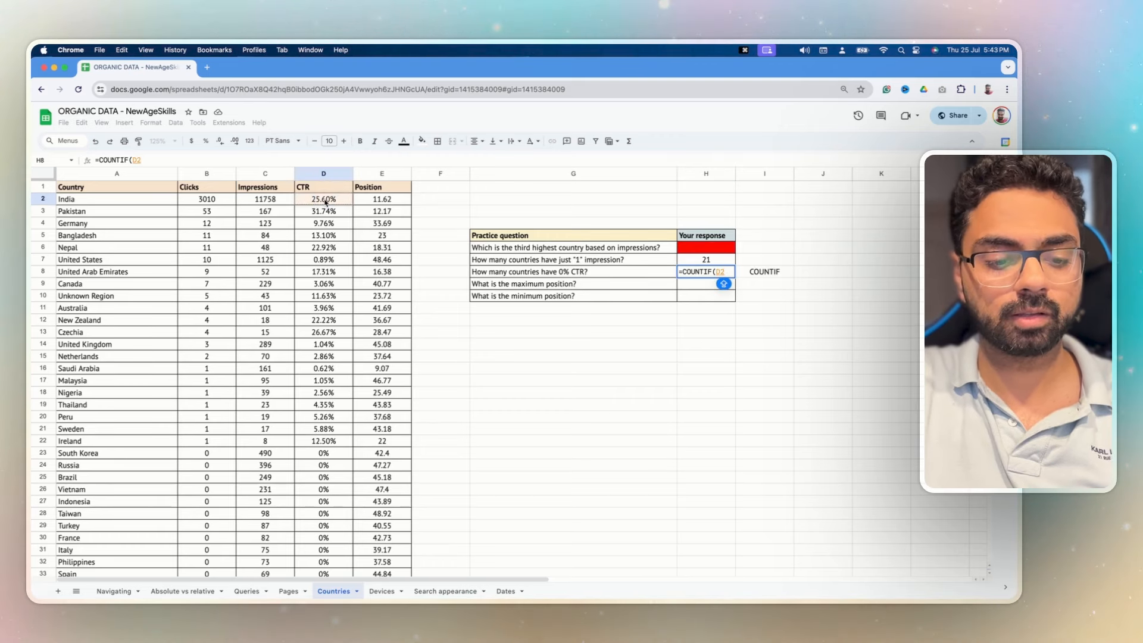
pyautogui.press('super+shift+Down')
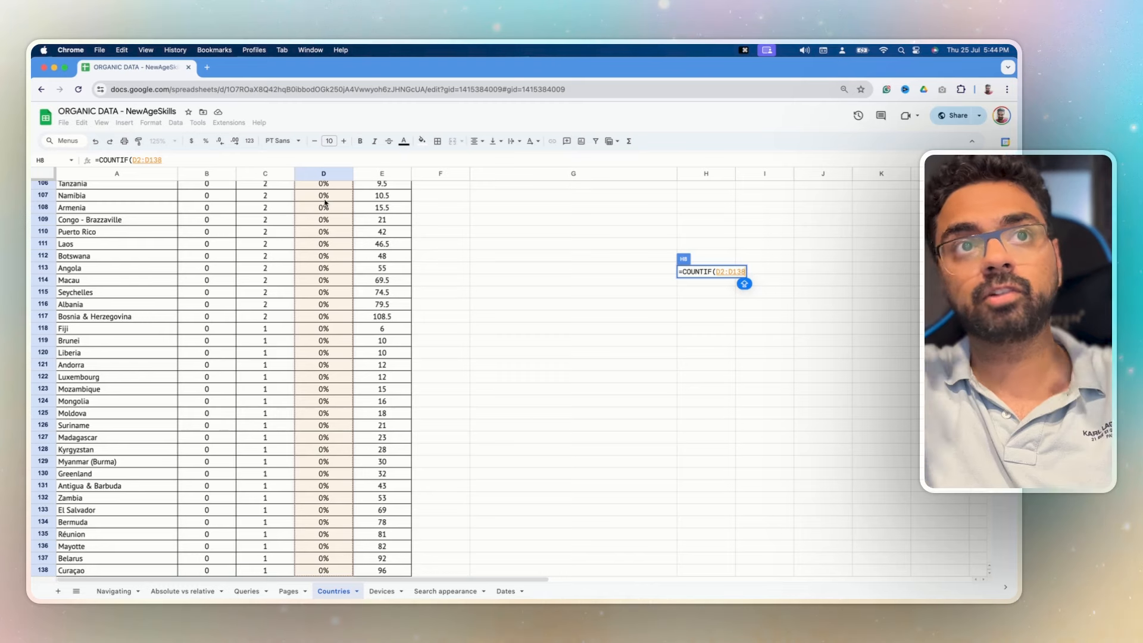
pyautogui.write(',')
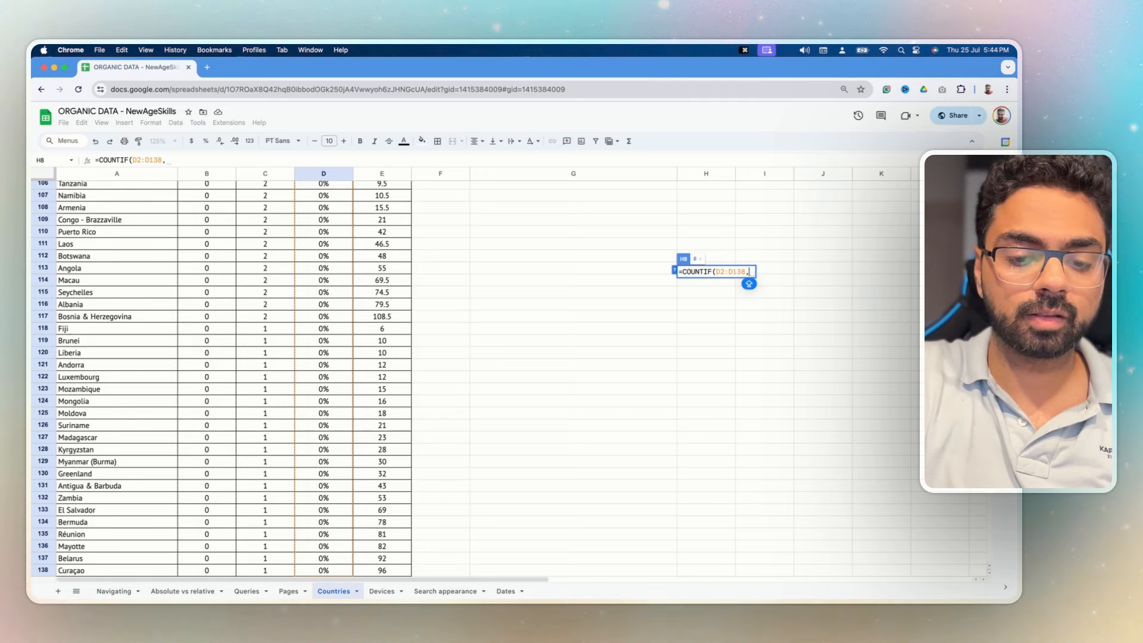
pyautogui.write('0%')
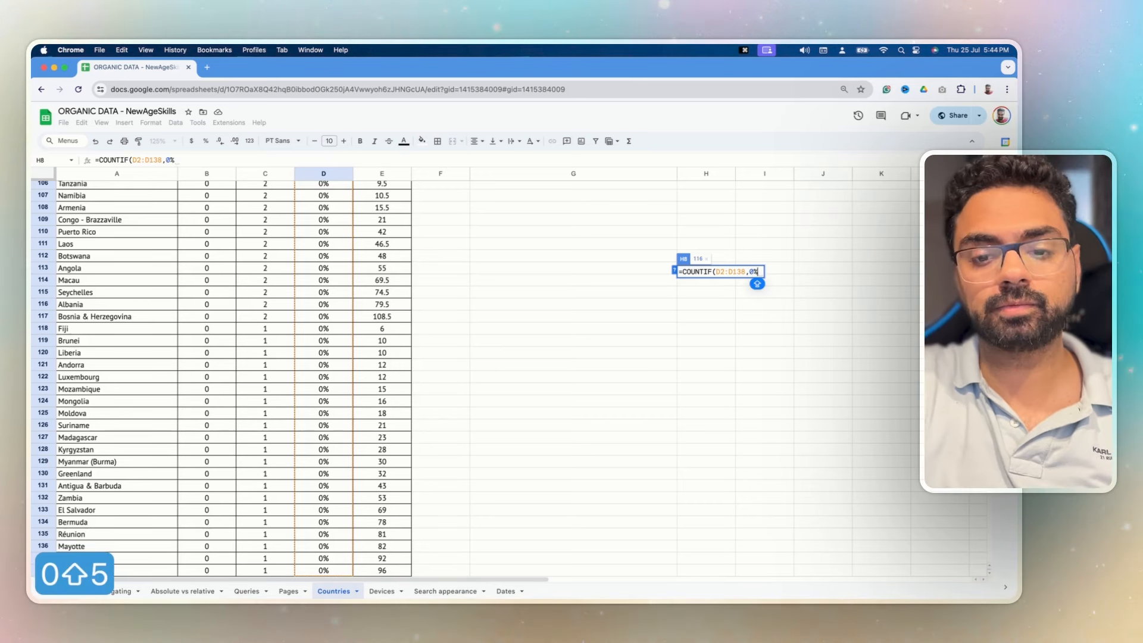
pyautogui.write(')')
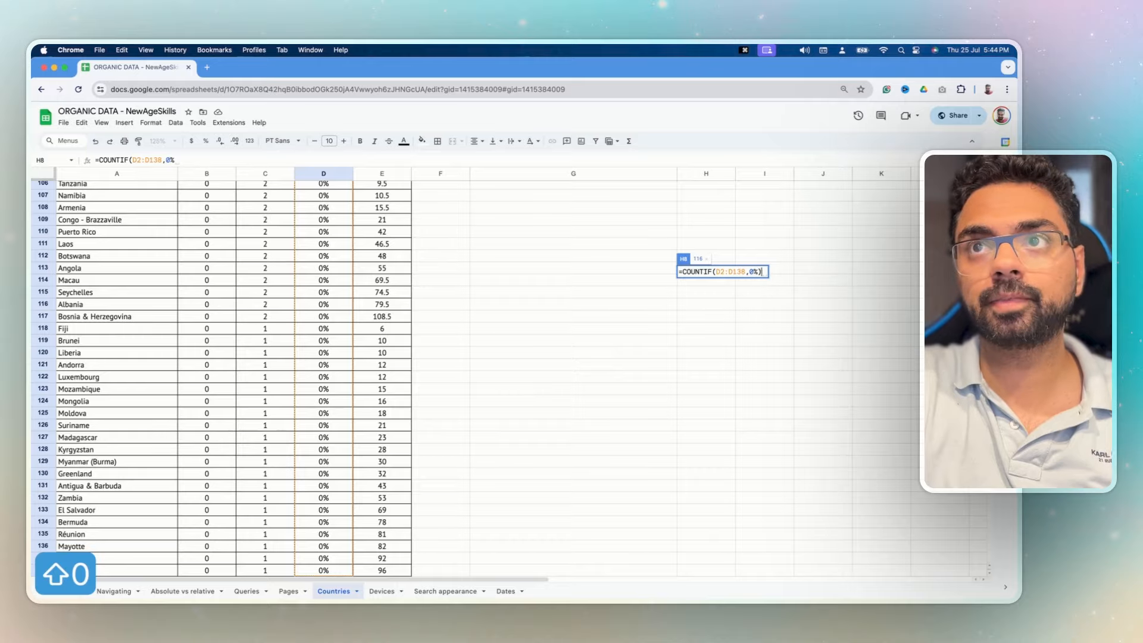
pyautogui.press('Return')
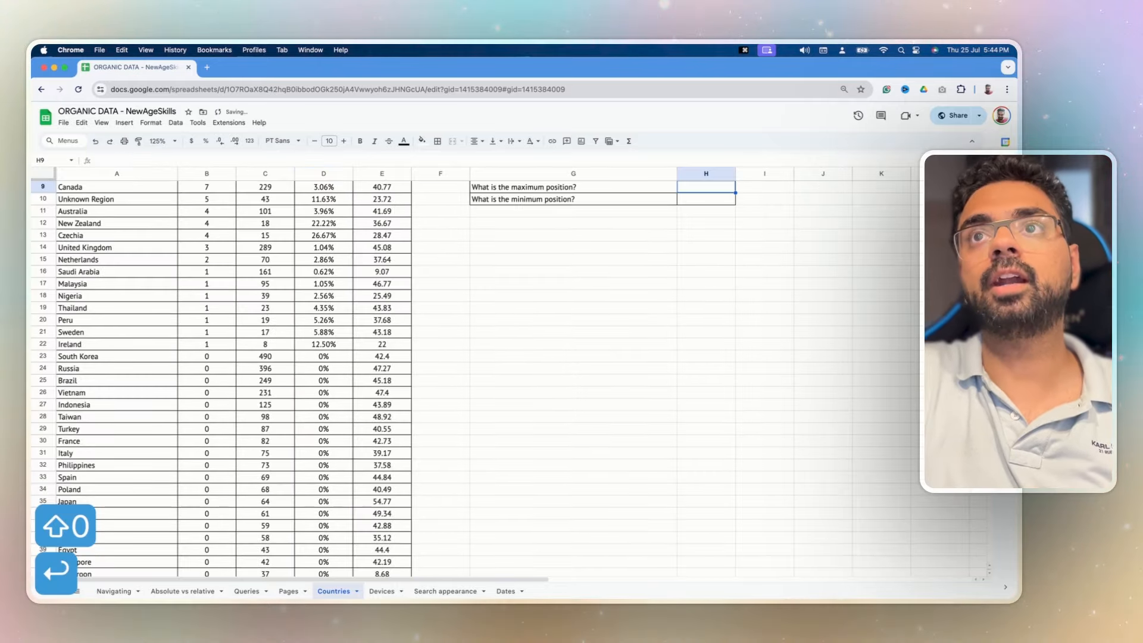
# Step: Check the CTR column and put the criterion in H8 in quotes, making the formula =COUNTIF(D2:D138,"0%")
pyautogui.scroll(-10, 325, 286)
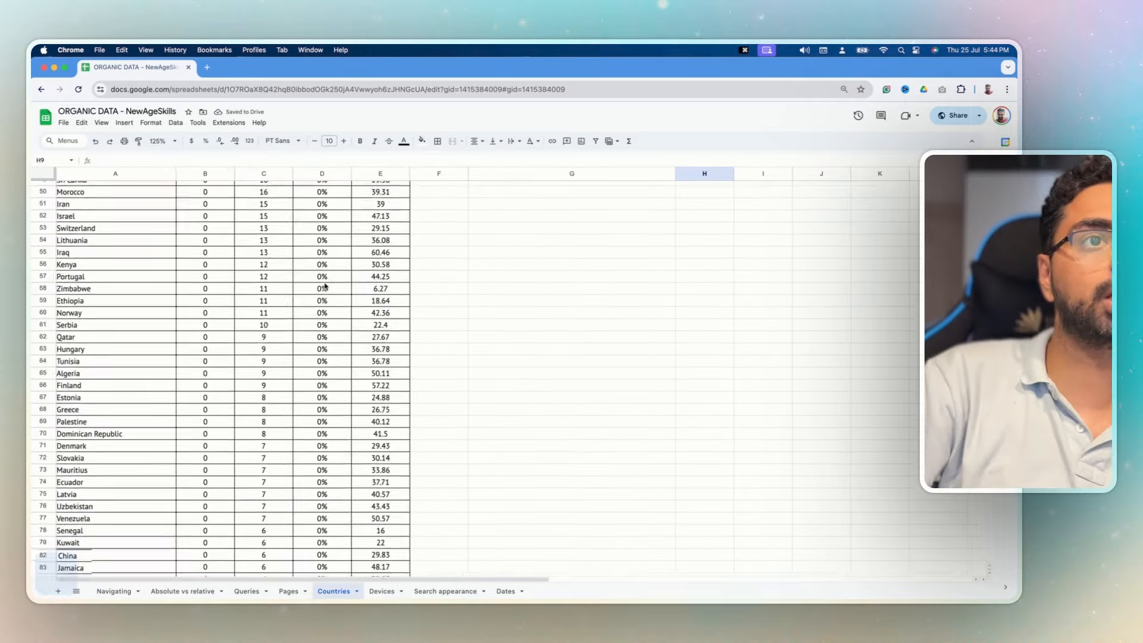
pyautogui.scroll(-15, 325, 286)
pyautogui.scroll(20, 325, 287)
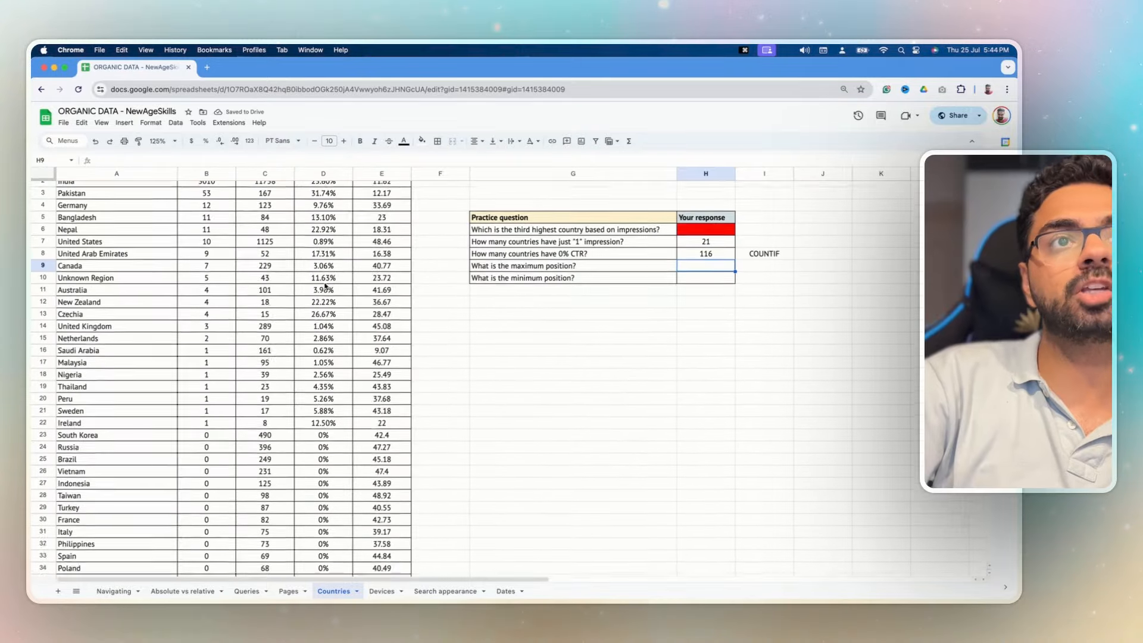
pyautogui.click(708, 268)
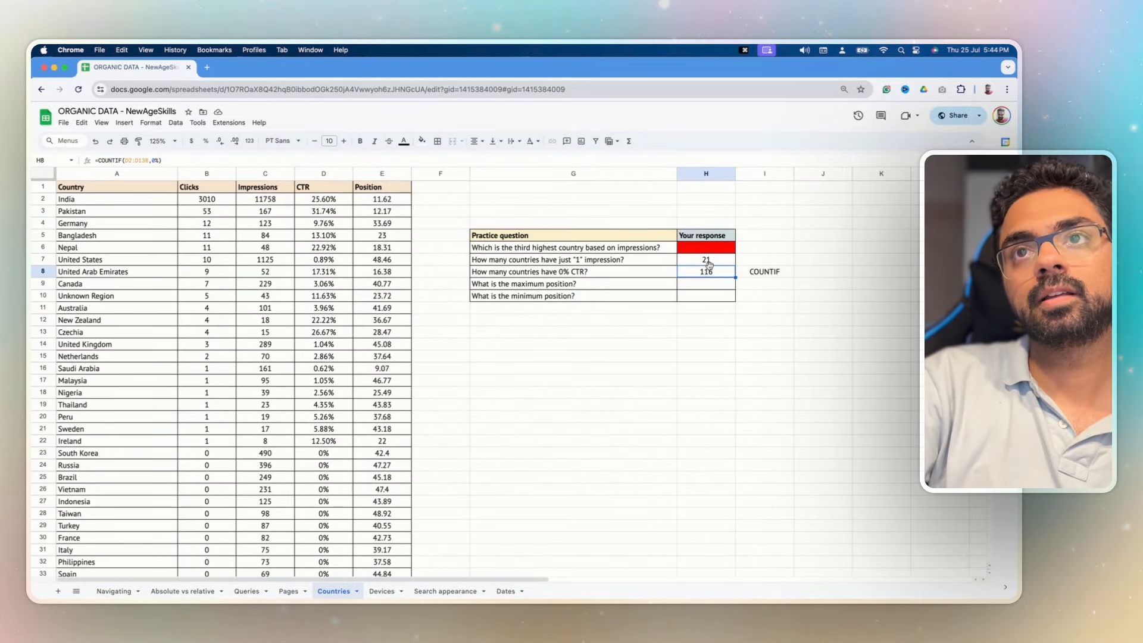
pyautogui.doubleClick(708, 271)
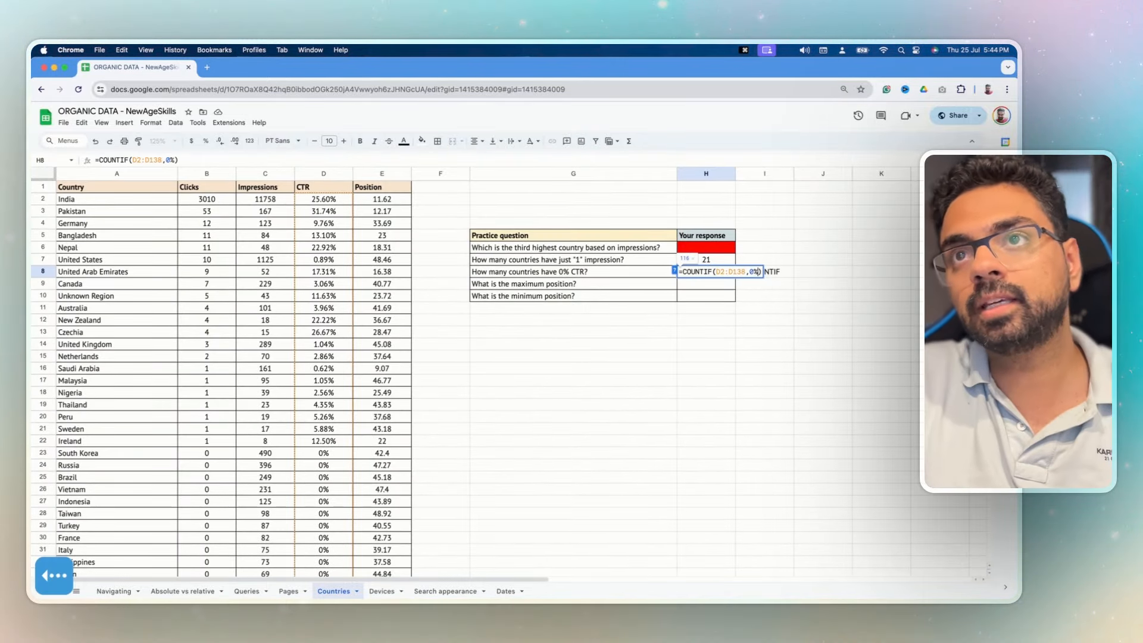
pyautogui.press('BackSpace')
pyautogui.press('BackSpace')
pyautogui.write('"0')
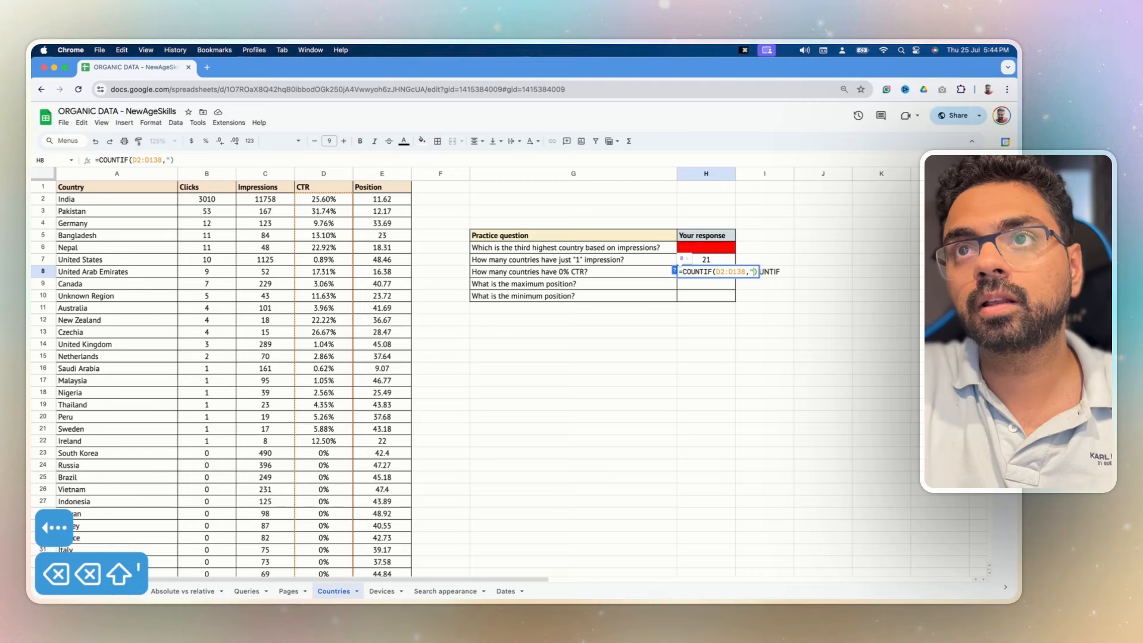
pyautogui.write('%"')
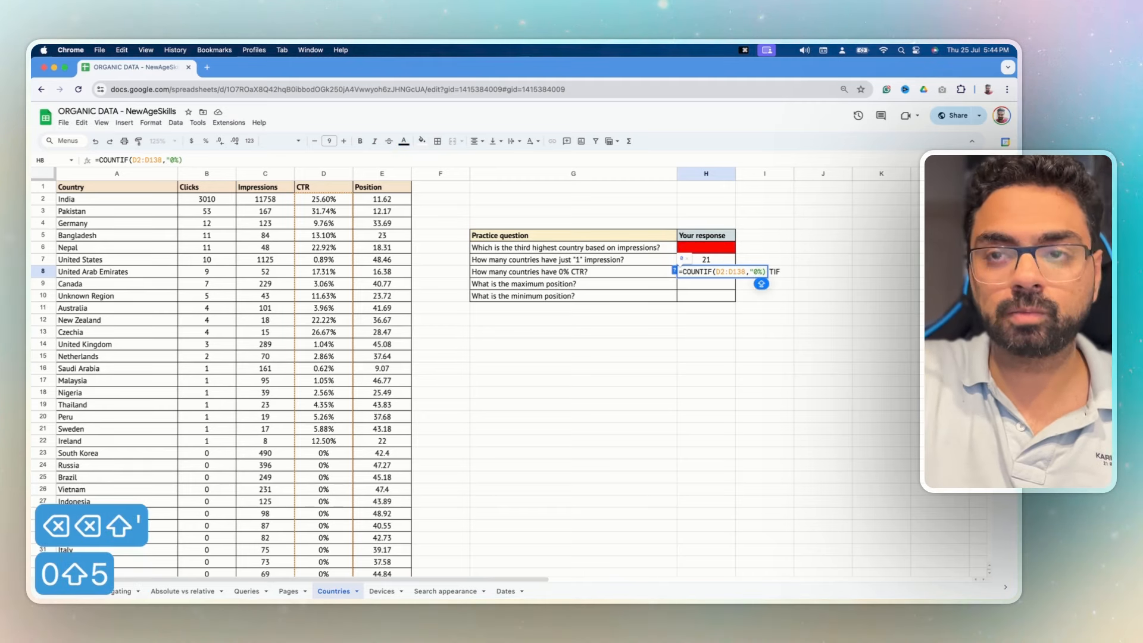
pyautogui.press('Return')
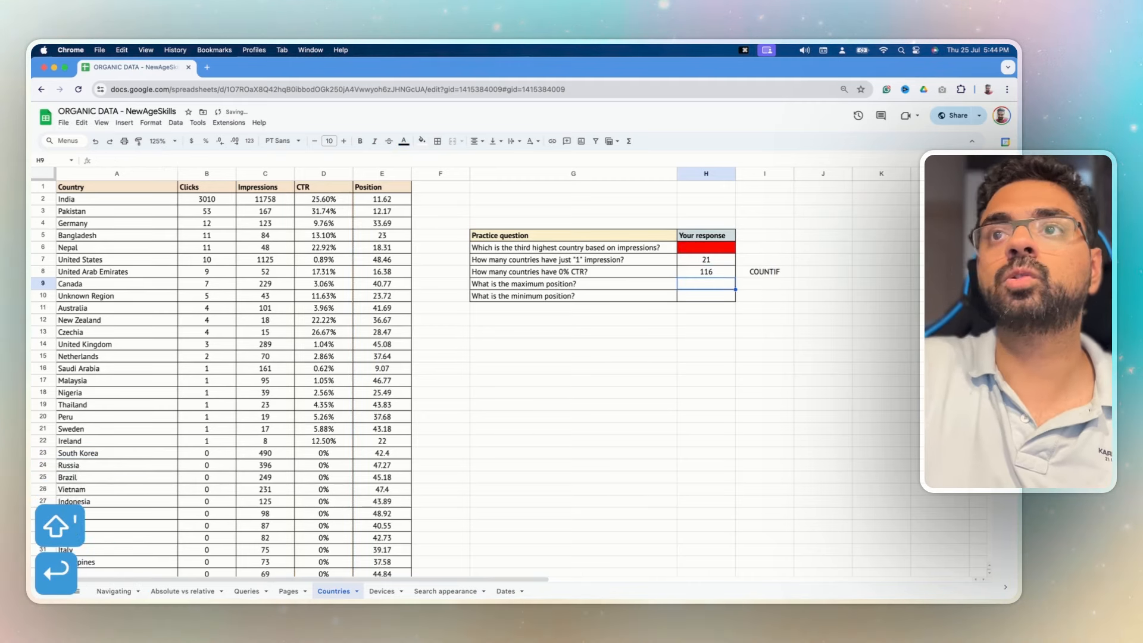
# Step: Clear the COUNTIF note from I8 and open the H8 formula for editing
pyautogui.press('Up')
pyautogui.press('Right')
pyautogui.press('BackSpace')
pyautogui.press('Left')
pyautogui.press('Return')
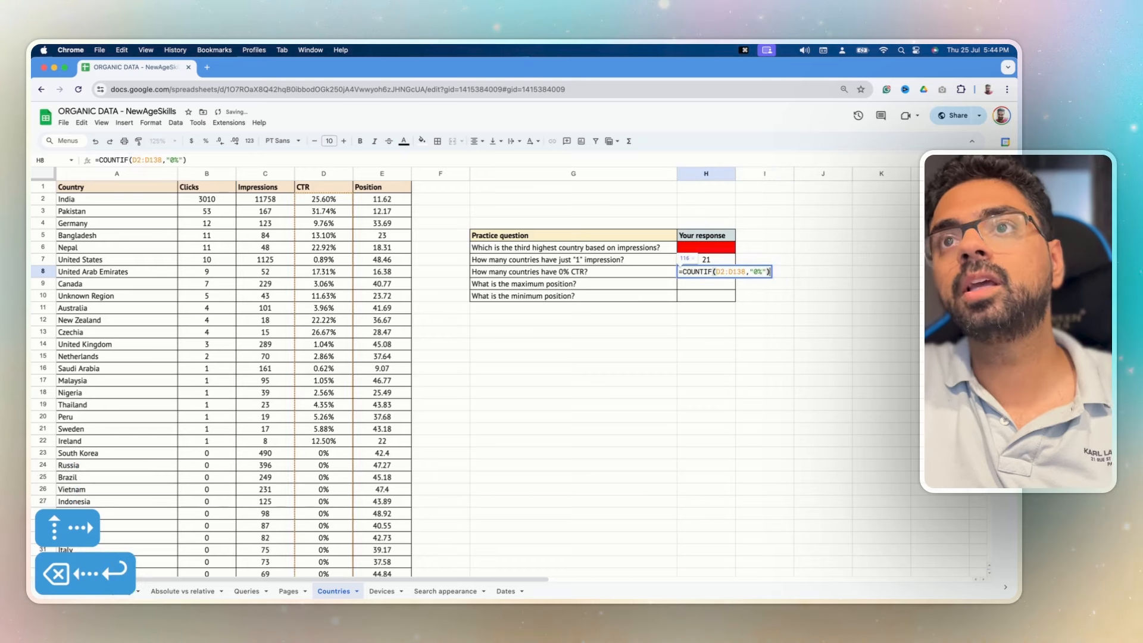
# Step: Compare the quoted "0%" criterion in the H8 formula with the CTR column's values, leaving the formula as it is
pyautogui.moveTo(762, 272); pyautogui.dragTo(753, 272)
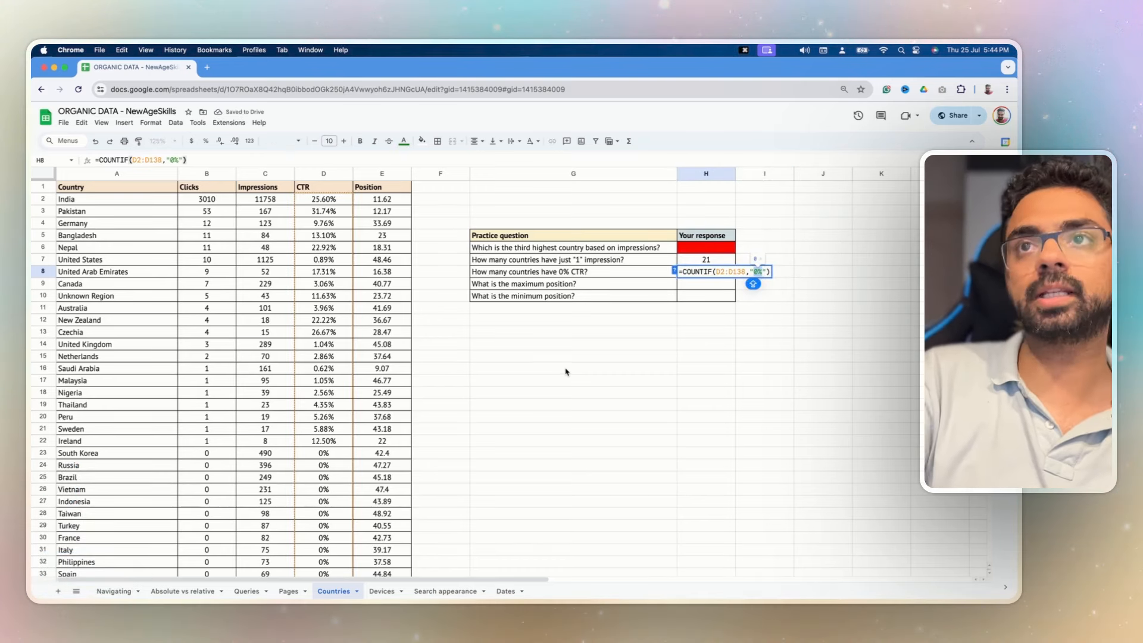
pyautogui.scroll(-5, 281, 497)
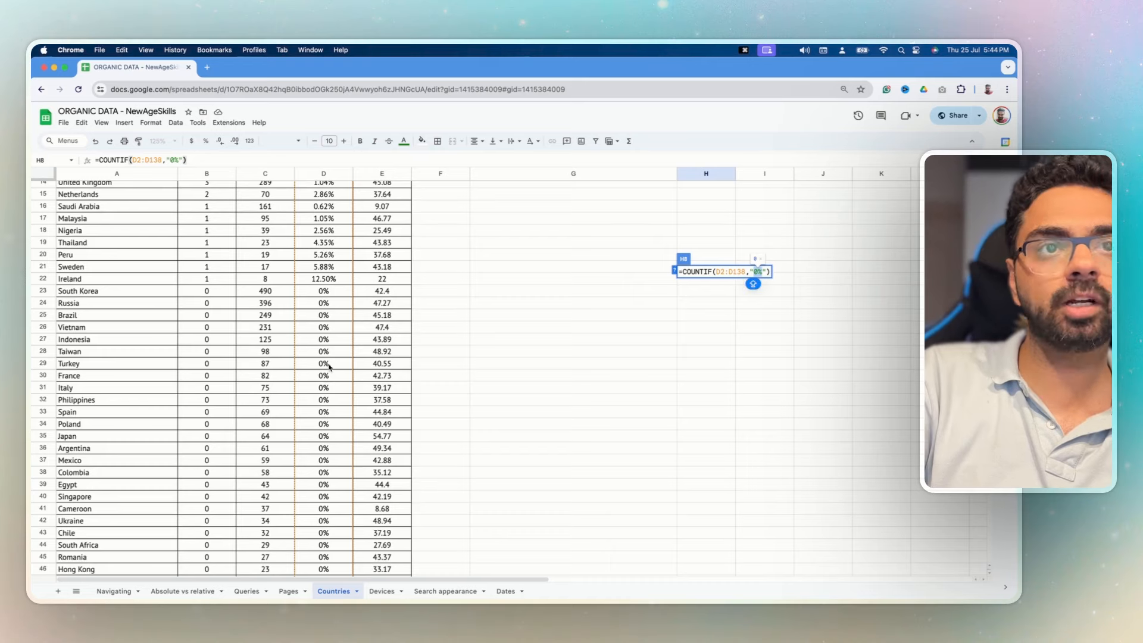
pyautogui.scroll(5, 750, 361)
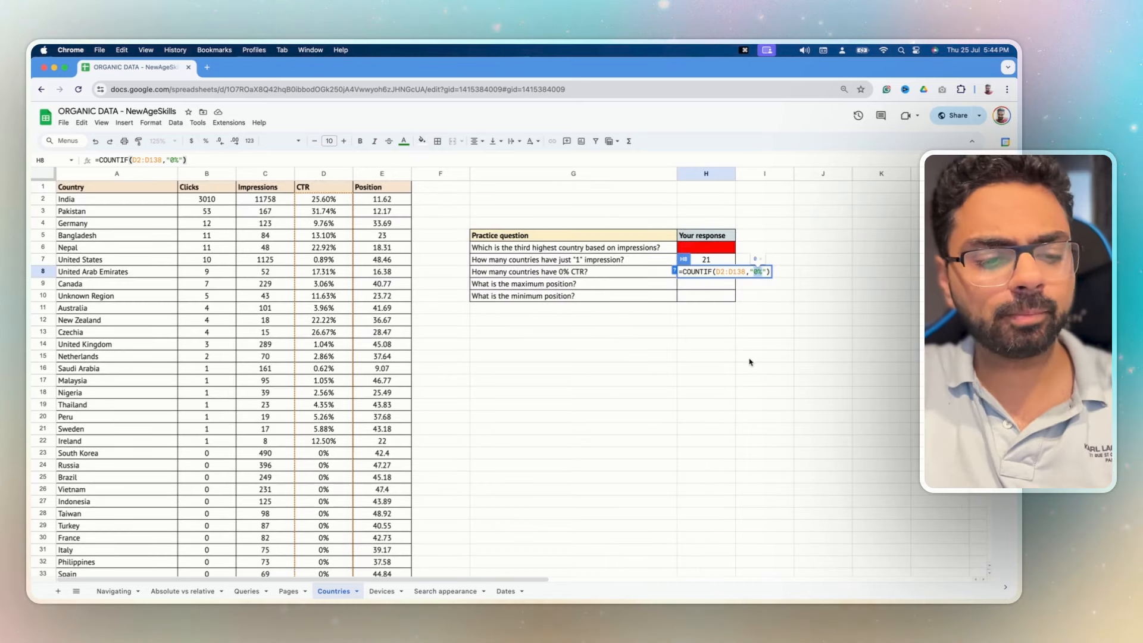
pyautogui.press('Escape')
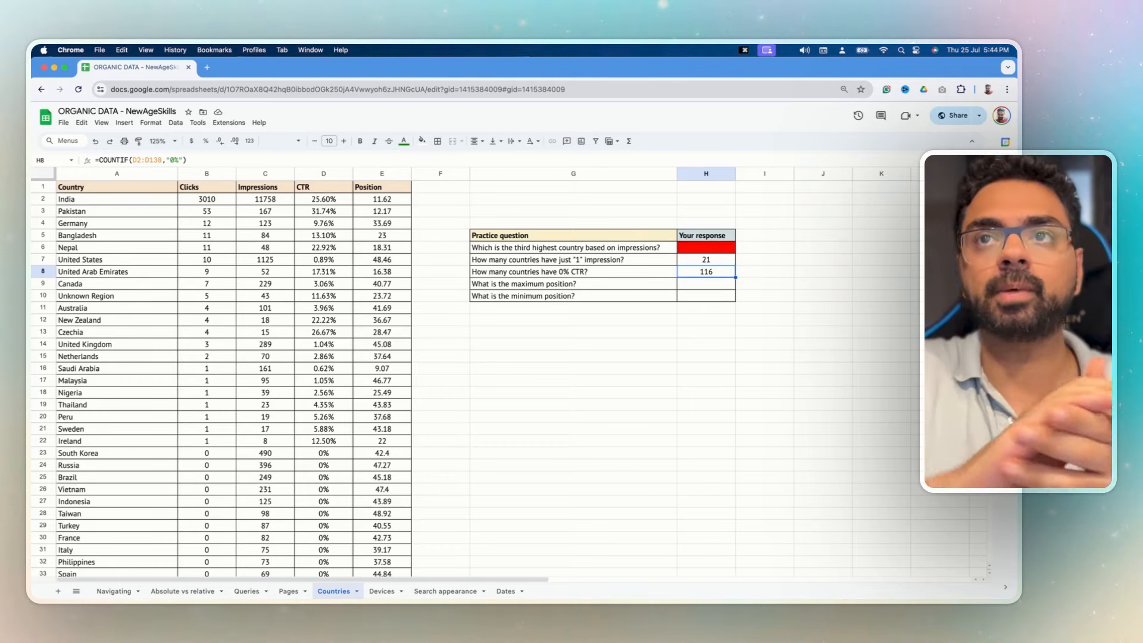
# Step: Enter =MAX(E2:E138) in H9 to answer the maximum position question
pyautogui.press('Down')
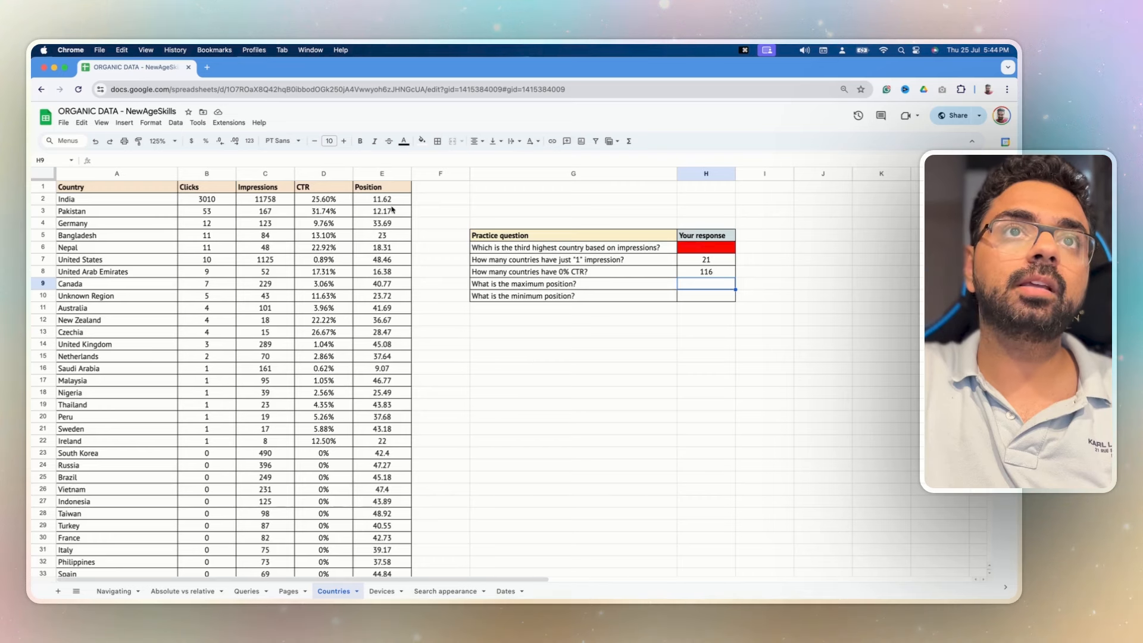
pyautogui.moveTo(386, 200); pyautogui.dragTo(401, 334)
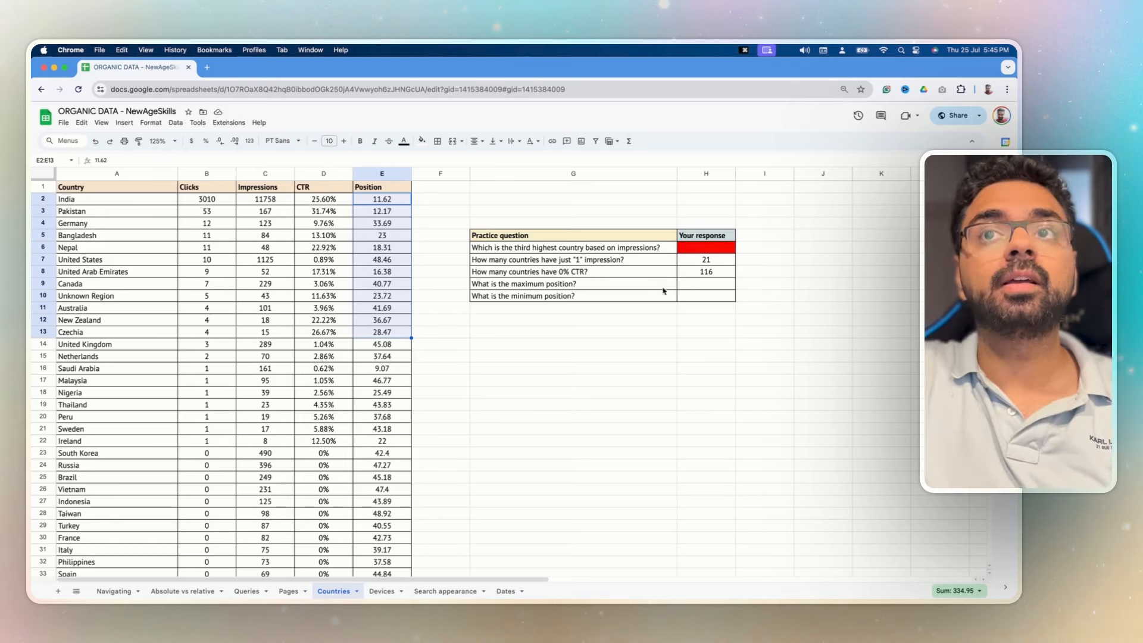
pyautogui.click(692, 286)
pyautogui.write('=')
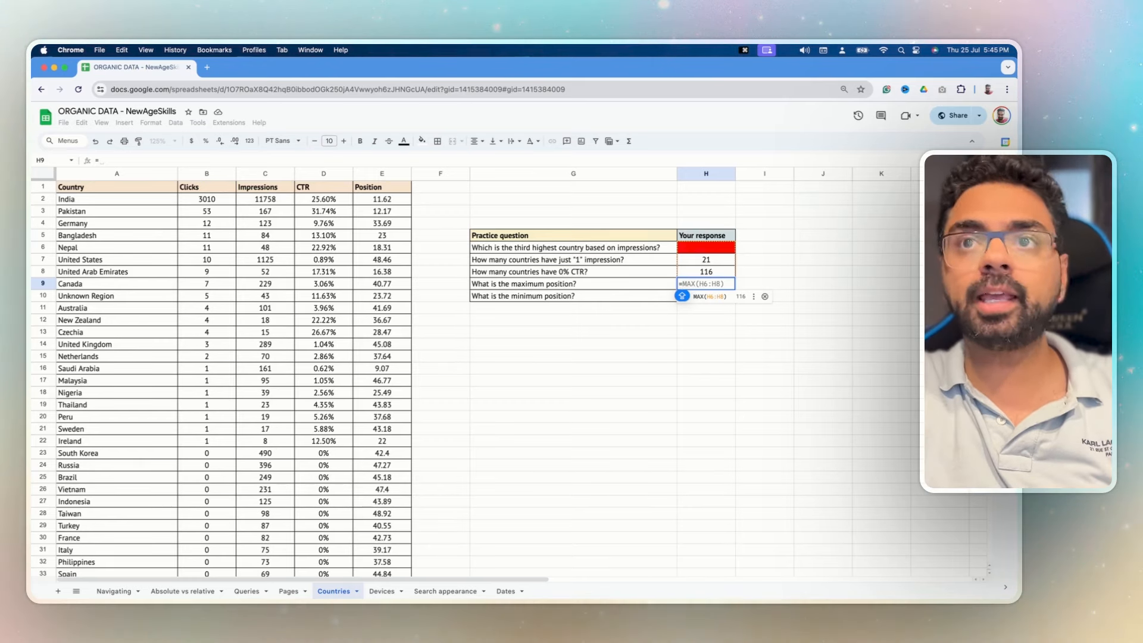
pyautogui.write('max')
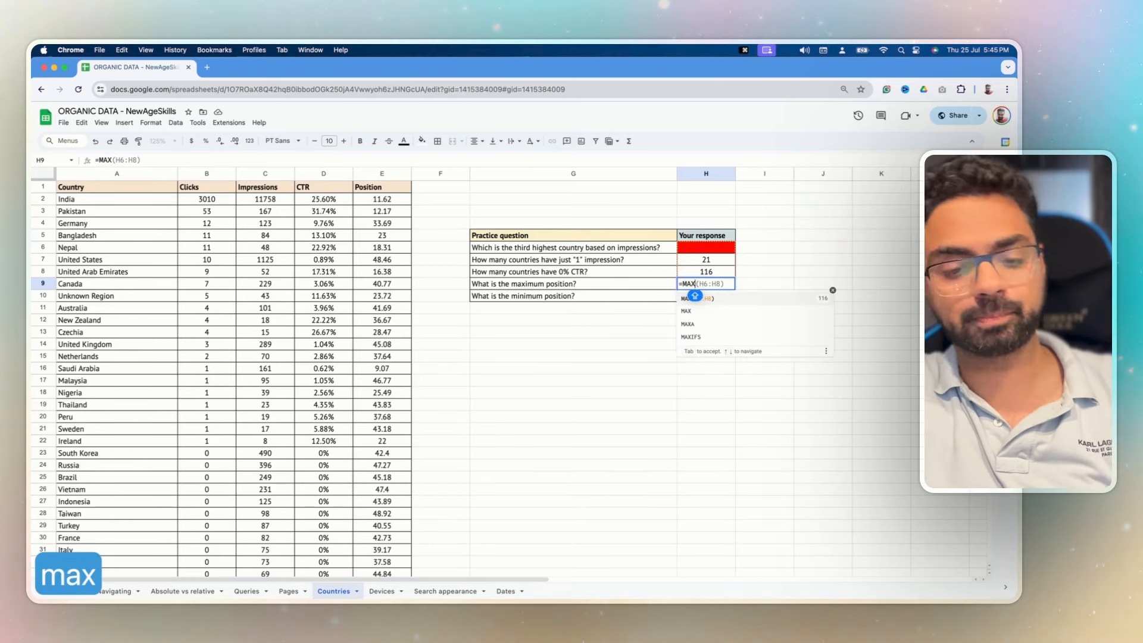
pyautogui.write('(')
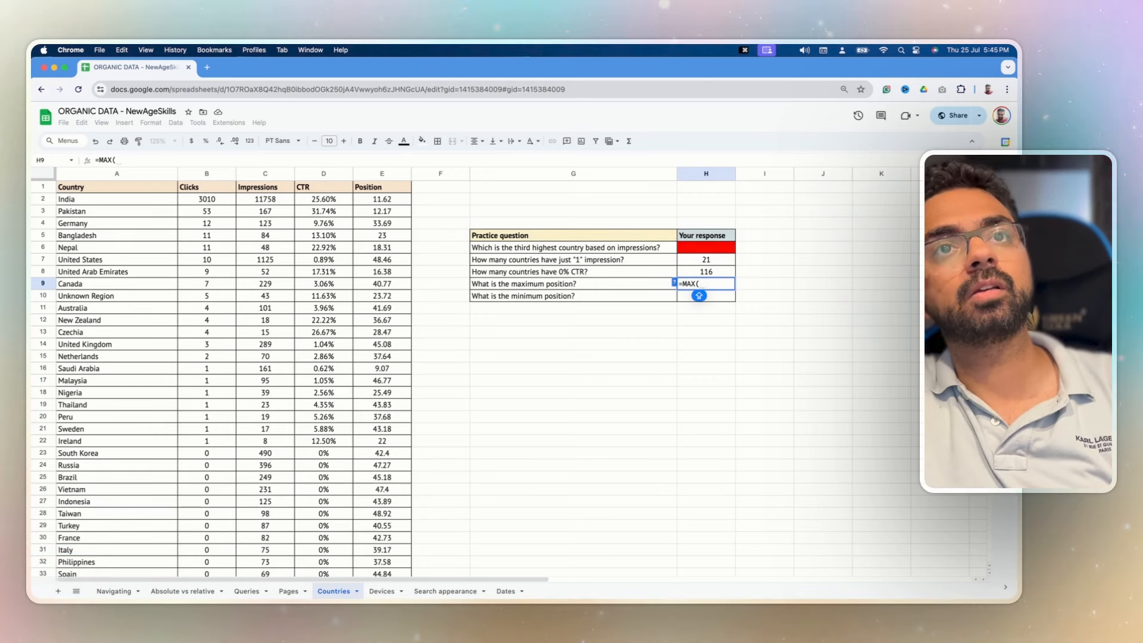
pyautogui.click(382, 202)
pyautogui.press('shift')
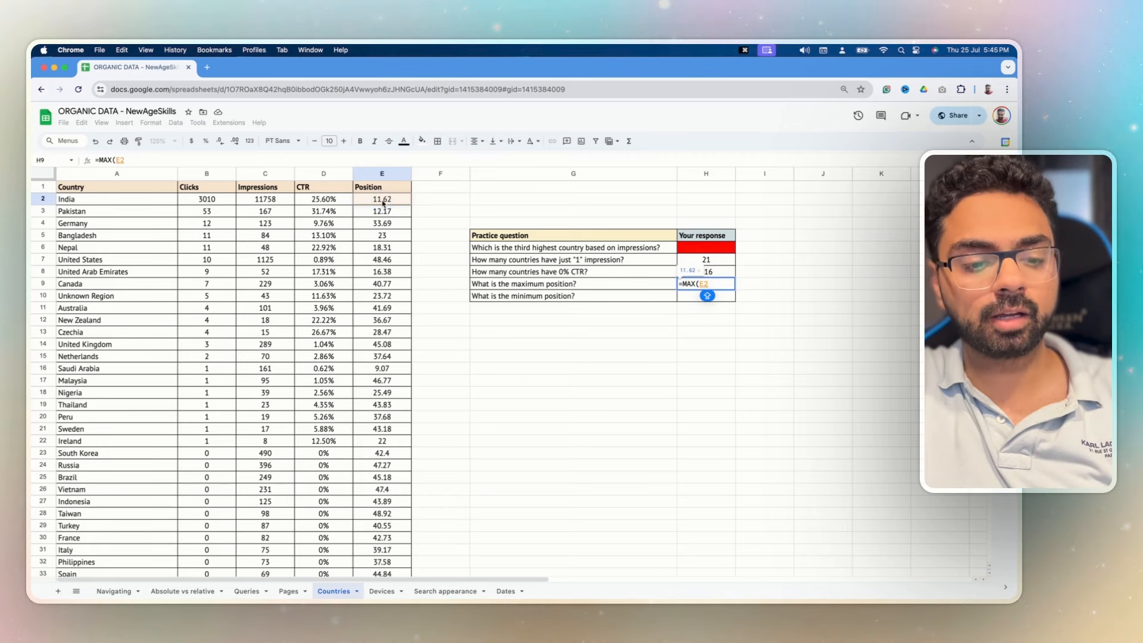
pyautogui.press('shift+super+Down')
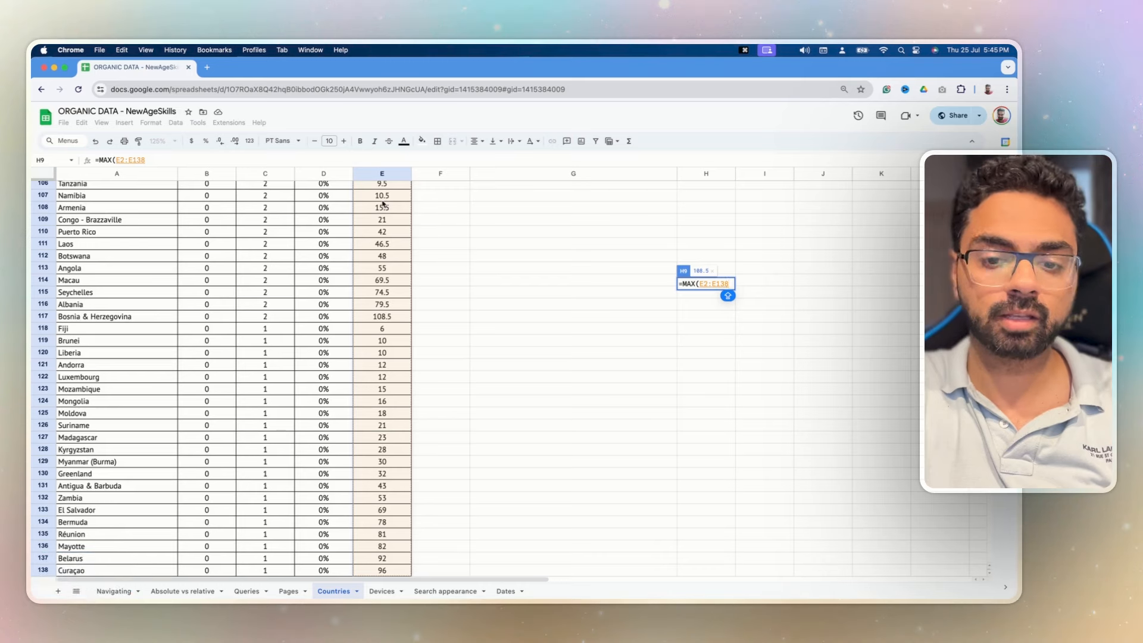
pyautogui.write(')')
pyautogui.press('Return')
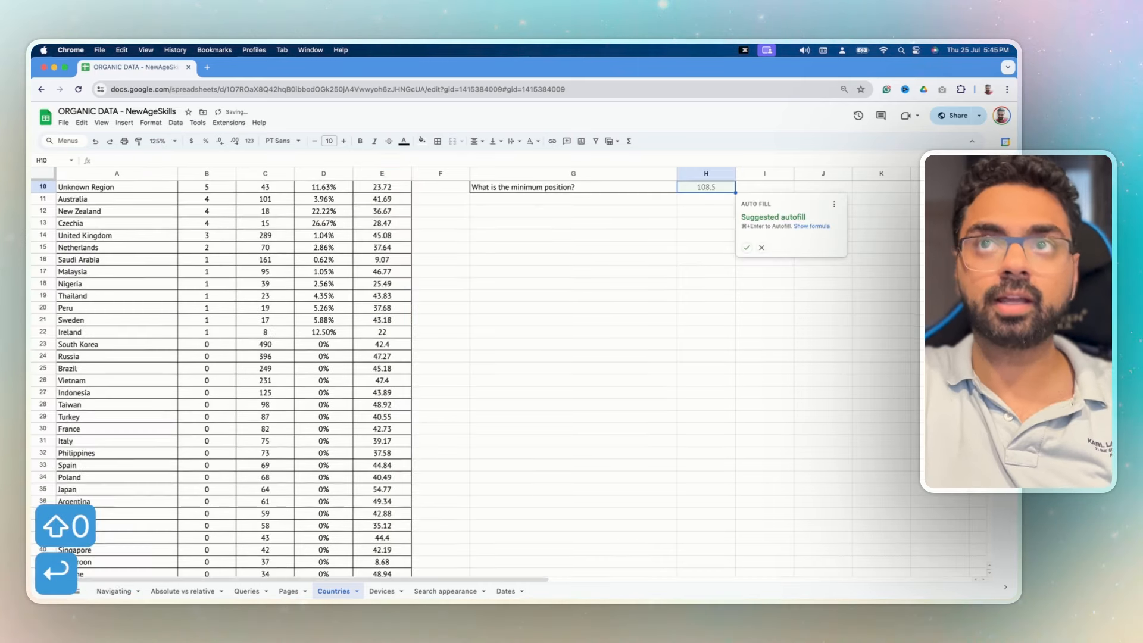
# Step: Reopen the MAX formula in H9 to examine its range, and leave it as it is
pyautogui.scroll(3, 571, 357)
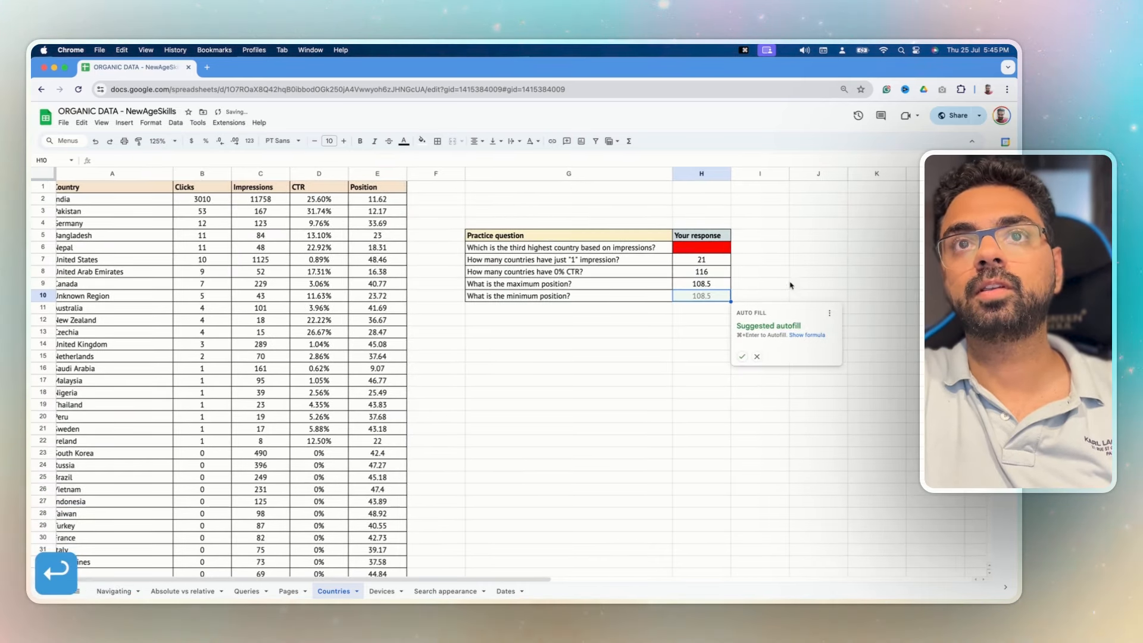
pyautogui.click(785, 284)
pyautogui.click(703, 285)
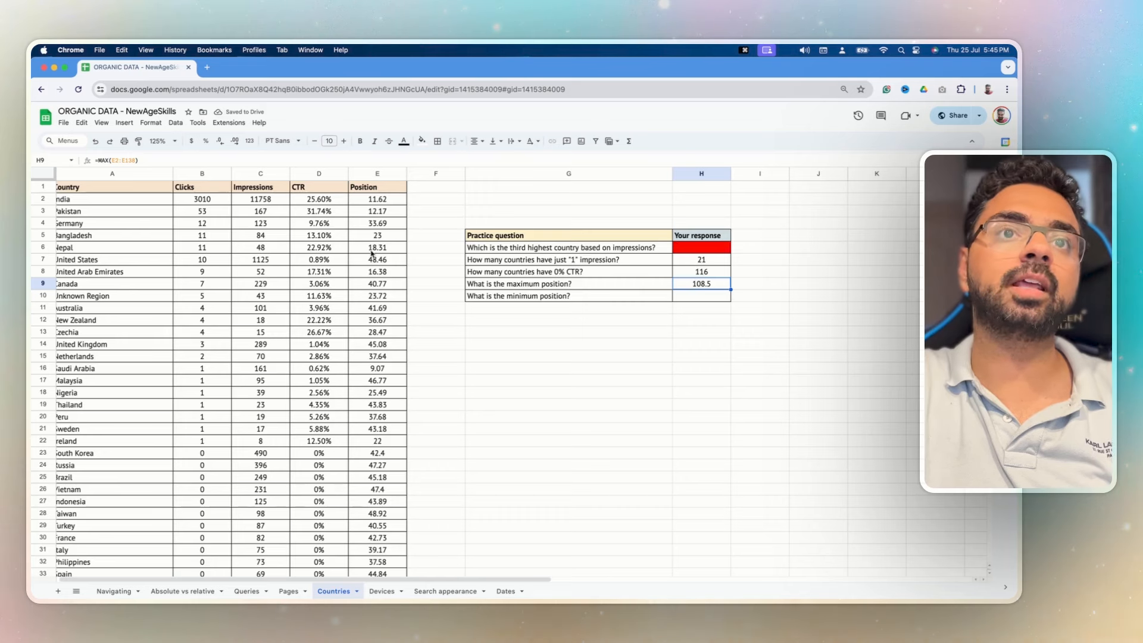
pyautogui.doubleClick(698, 286)
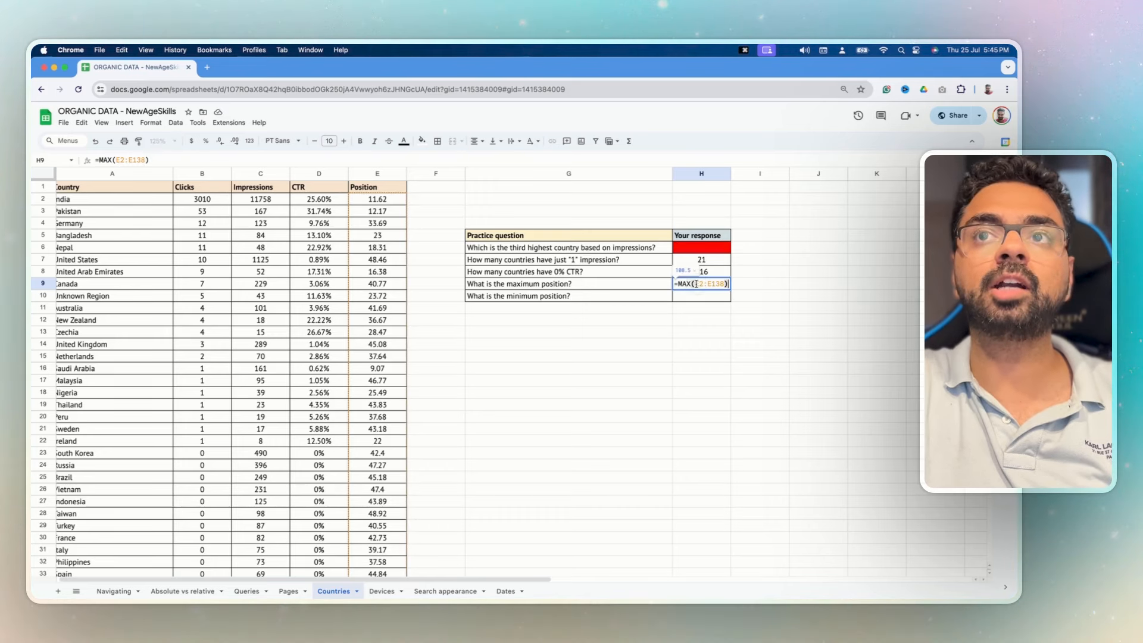
pyautogui.click(726, 322)
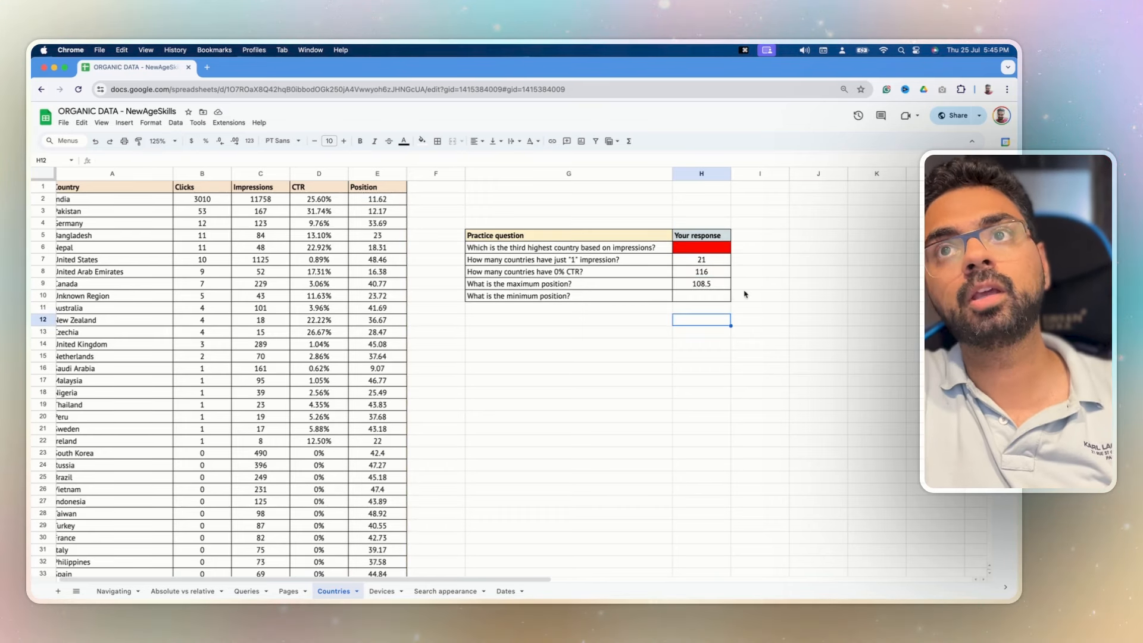
# Step: Enter =MIN(E2:E138) in H10 to answer the minimum position question
pyautogui.click(702, 297)
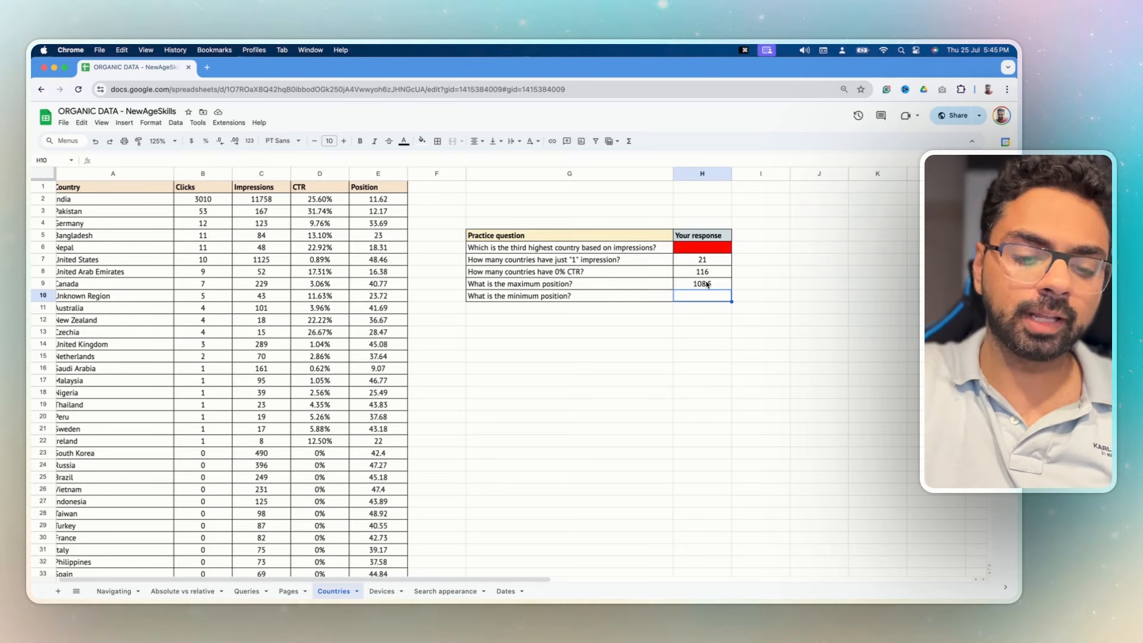
pyautogui.write('=min(')
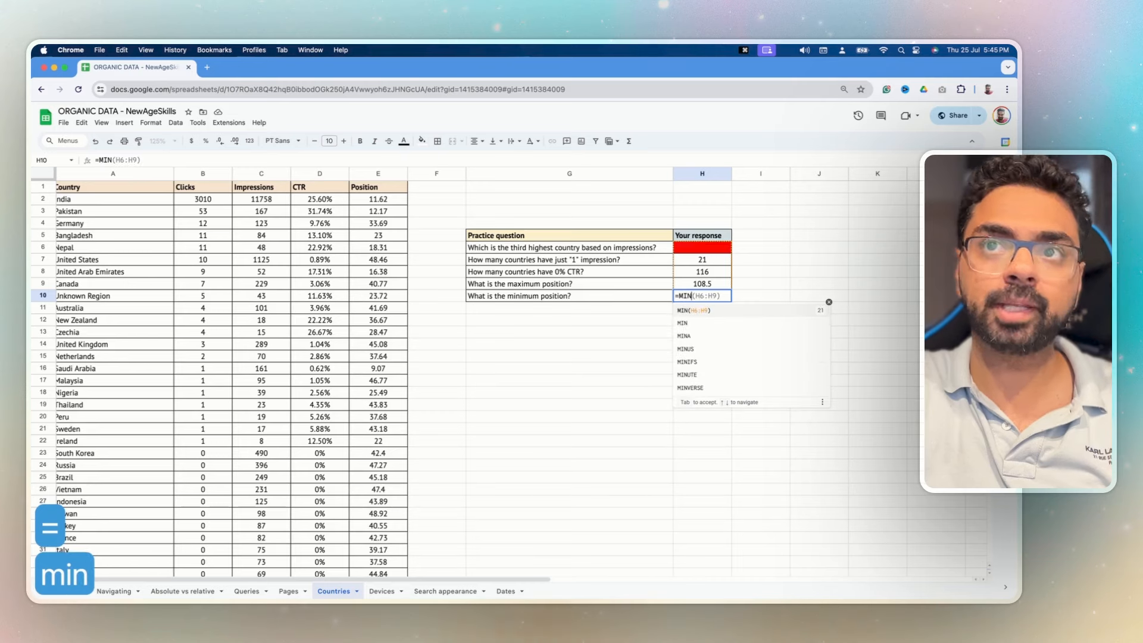
pyautogui.click(390, 200)
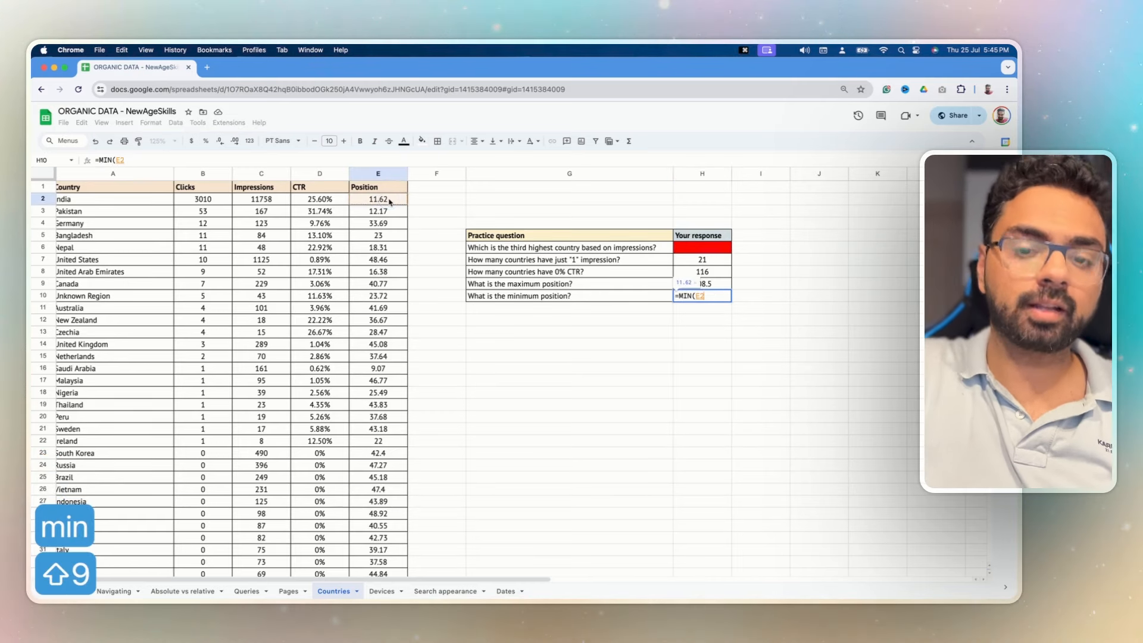
pyautogui.press('shift+super+Down')
pyautogui.write(')')
pyautogui.press('Return')
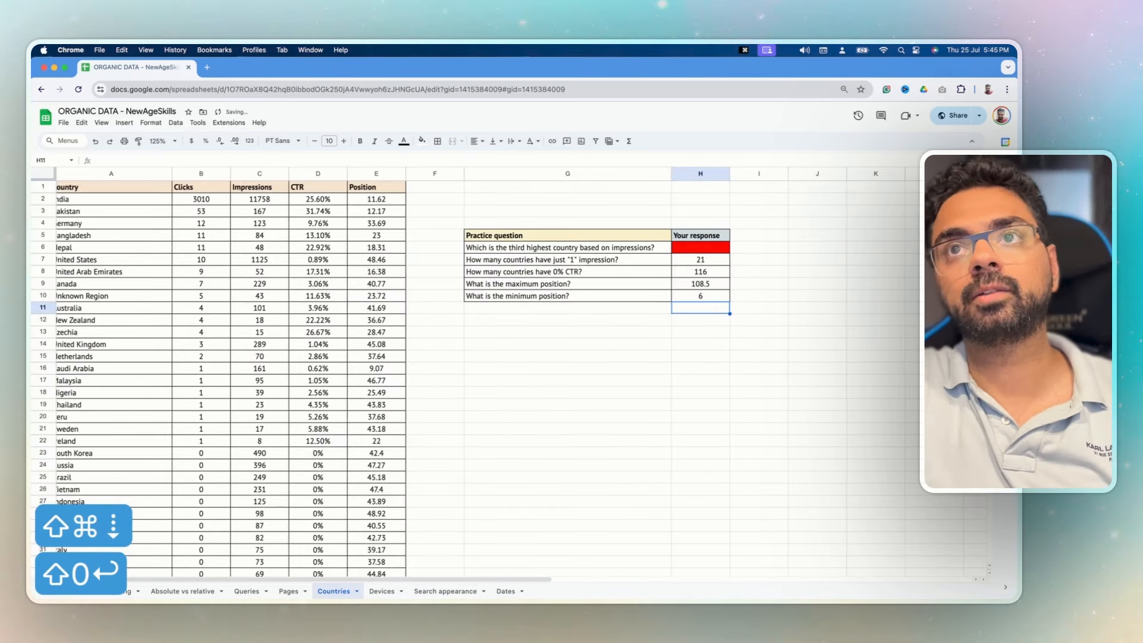
pyautogui.click(717, 300)
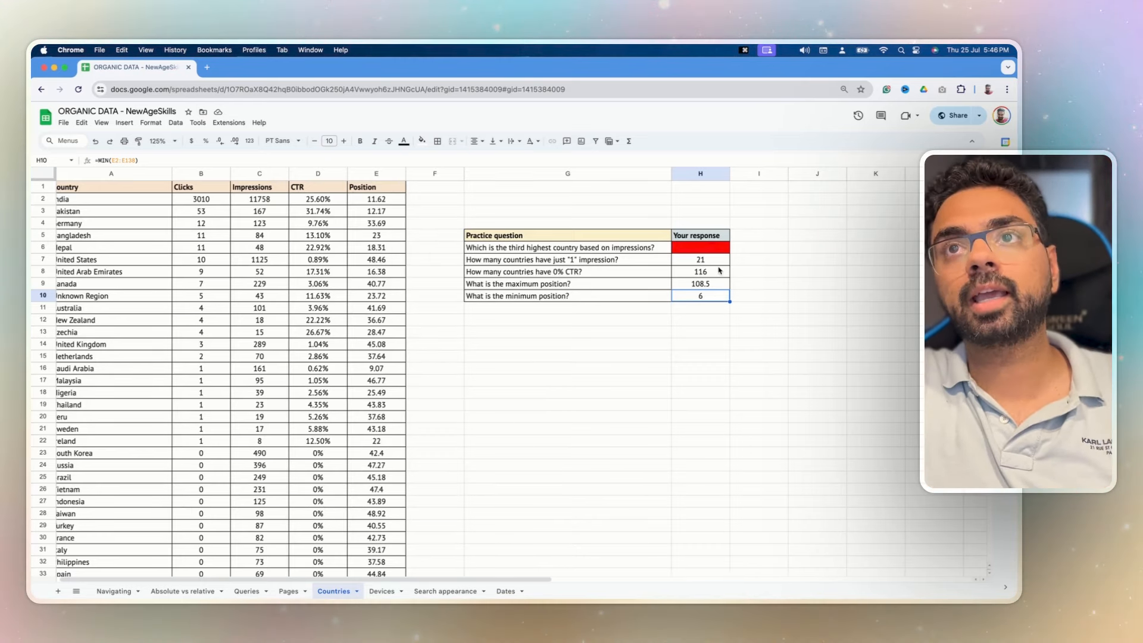
# Step: Clear the responses in H7:H10 and remove the red fill from H6 by applying H7's formatting to it
pyautogui.moveTo(714, 260); pyautogui.dragTo(711, 298)
pyautogui.press('BackSpace')
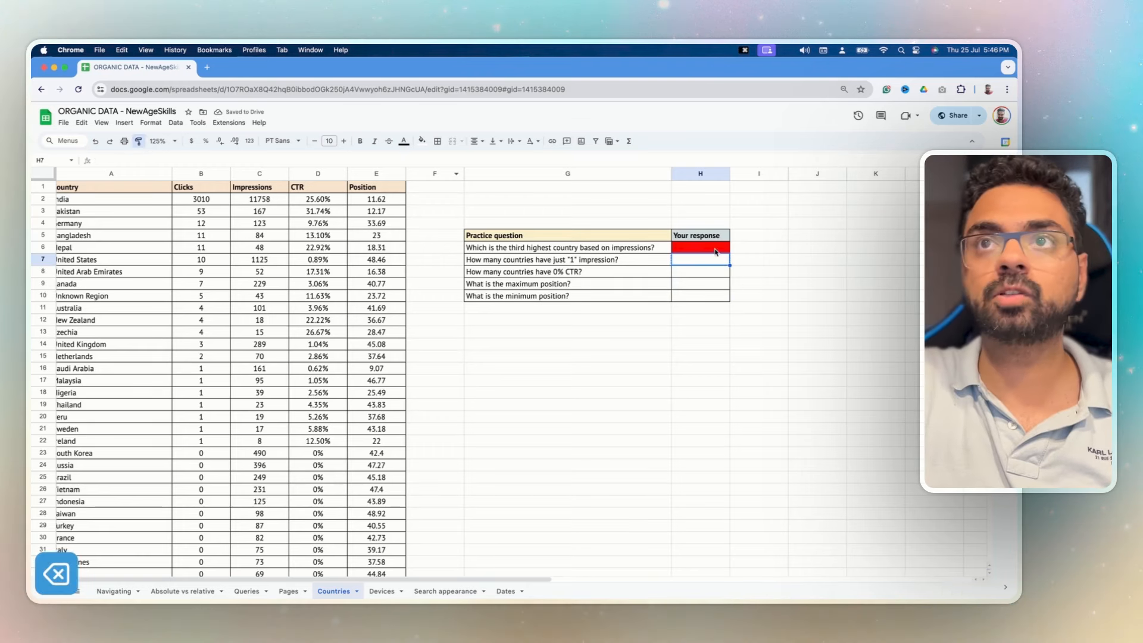
pyautogui.click(698, 321)
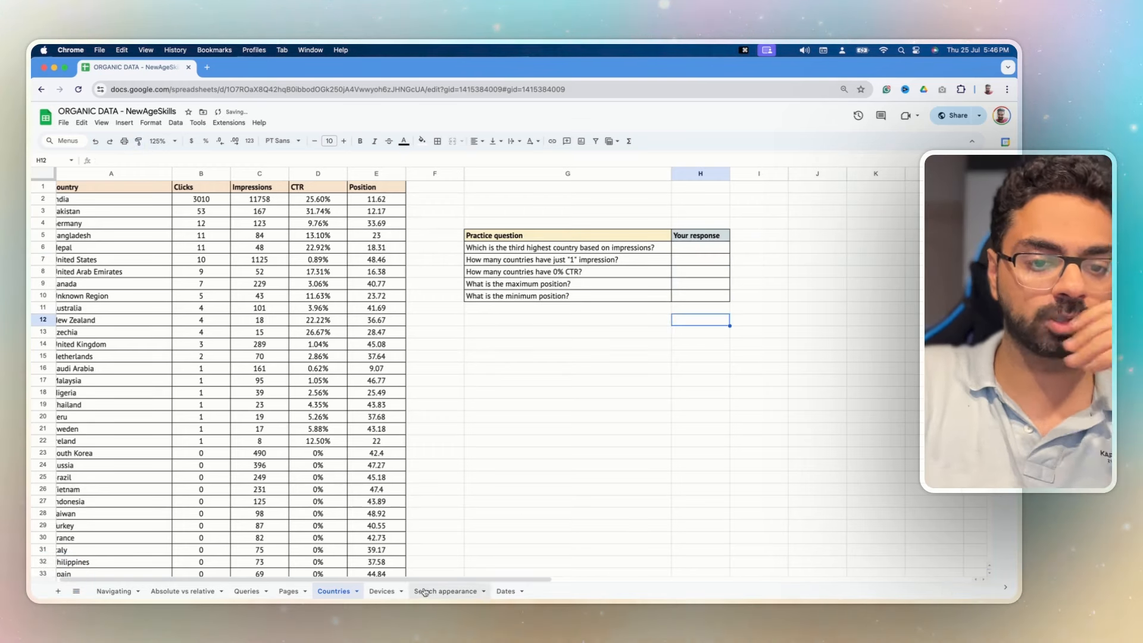
# Step: Look at the Devices sheet's questions and center-align the snippet names in A2:A3 on the Search appearance sheet
pyautogui.click(382, 591)
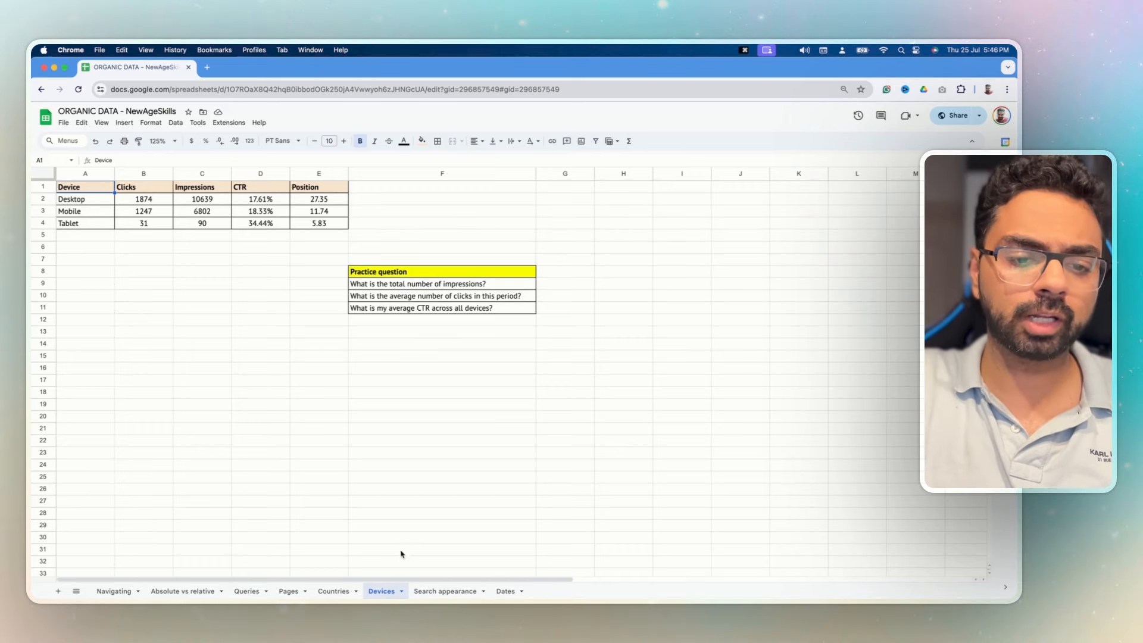
pyautogui.click(422, 591)
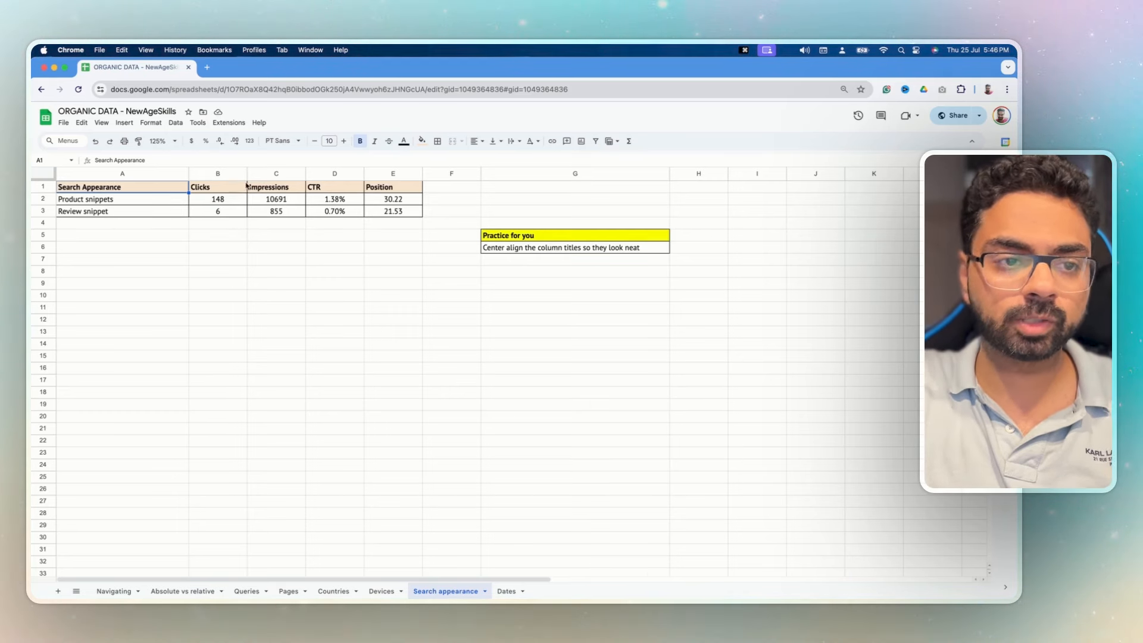
pyautogui.moveTo(94, 201); pyautogui.dragTo(93, 213)
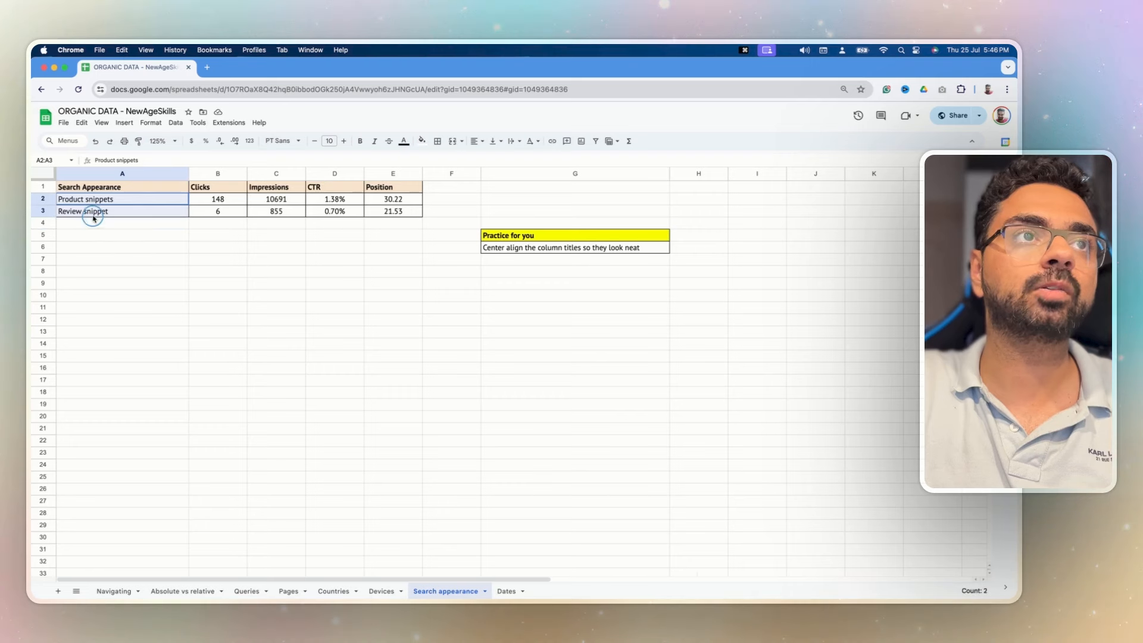
pyautogui.click(477, 141)
pyautogui.click(492, 159)
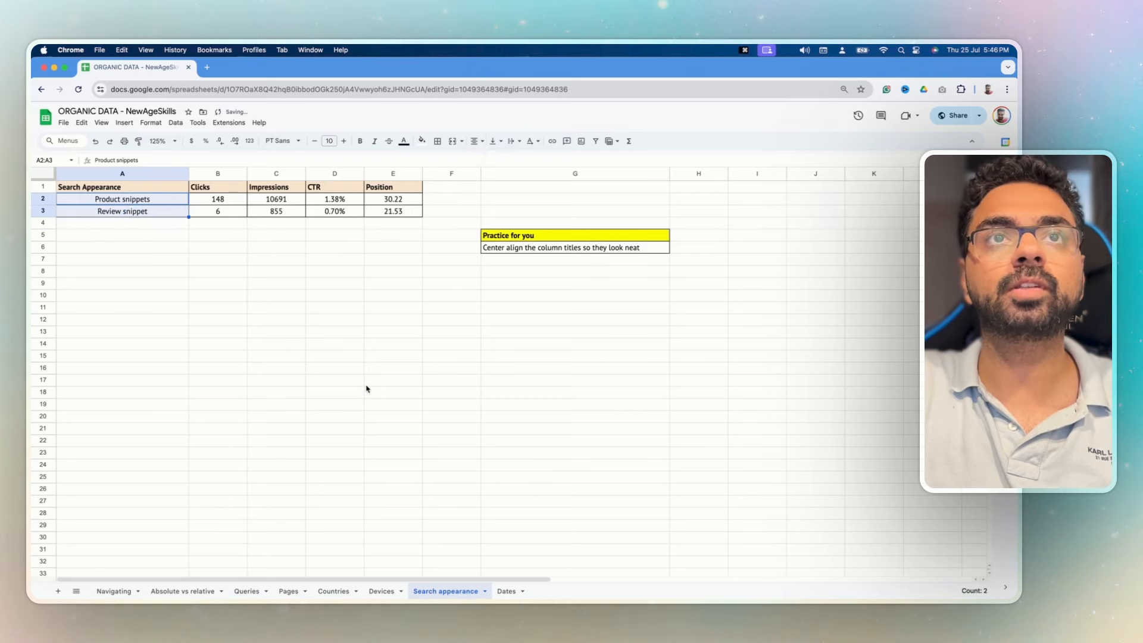
pyautogui.click(366, 384)
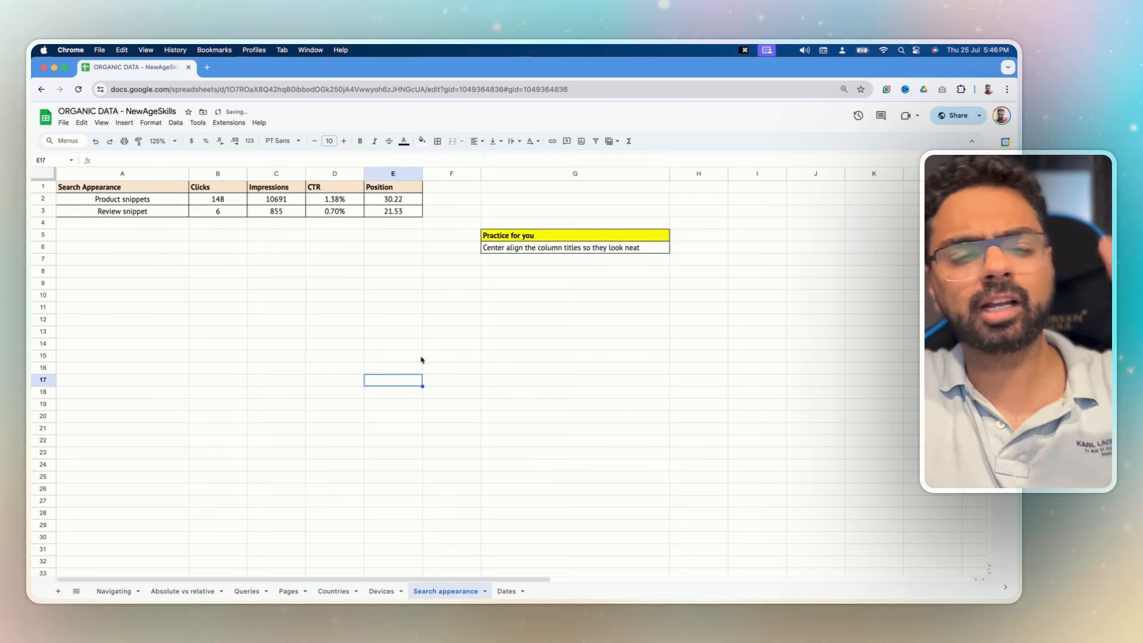
# Step: On the Dates sheet, enter a MAX formula in H11 covering the Position column's values from E2 down to the last row
pyautogui.click(507, 590)
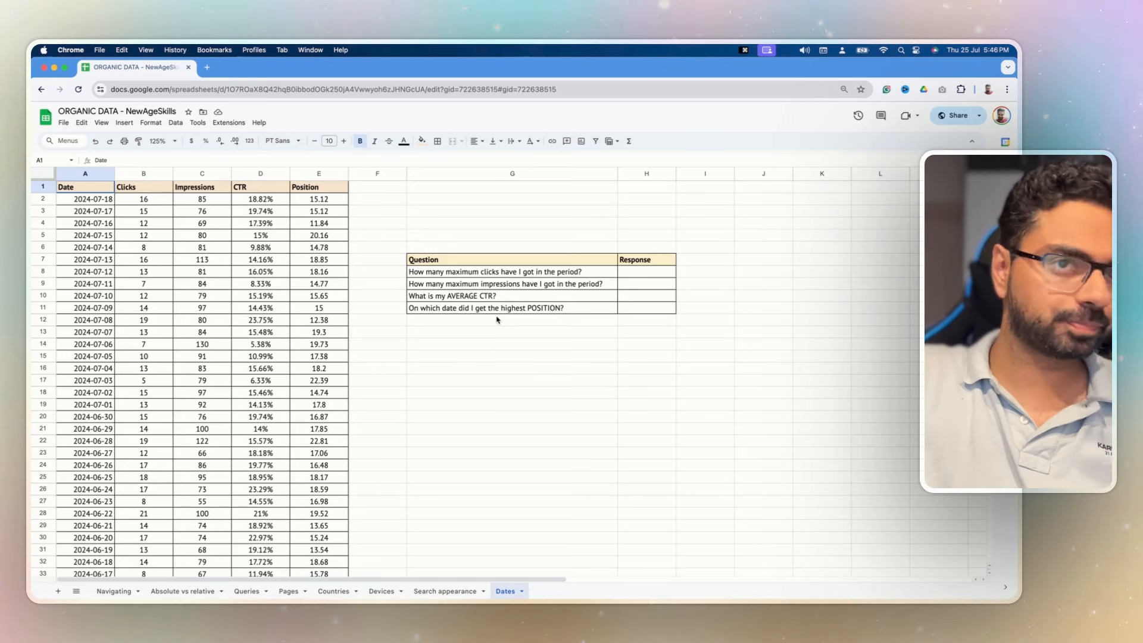
pyautogui.click(532, 309)
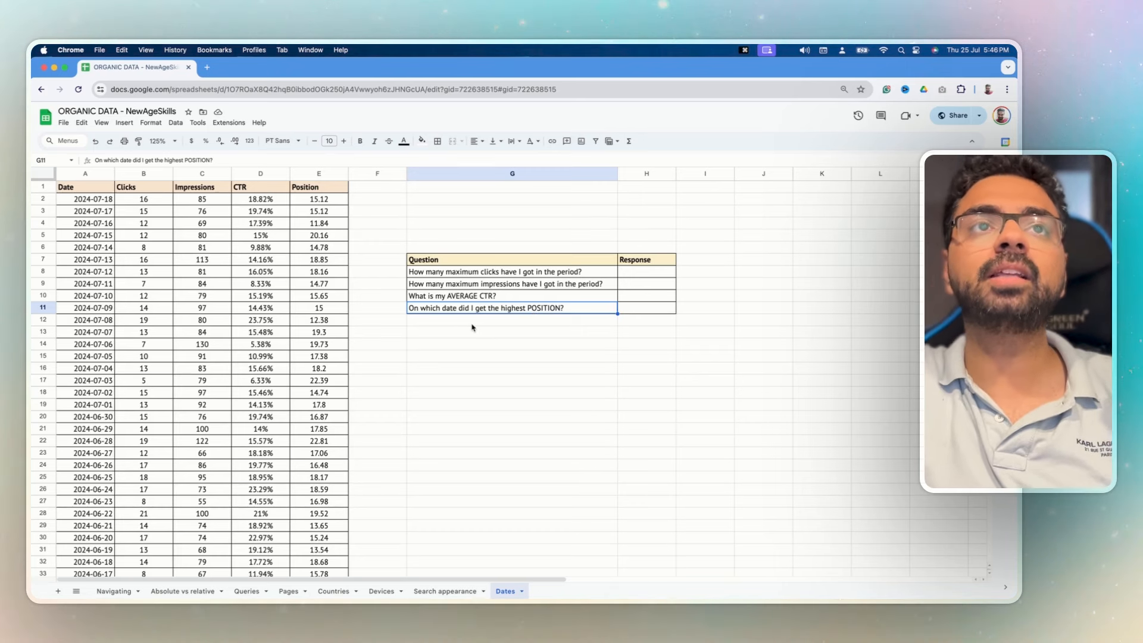
pyautogui.click(650, 307)
pyautogui.write('=')
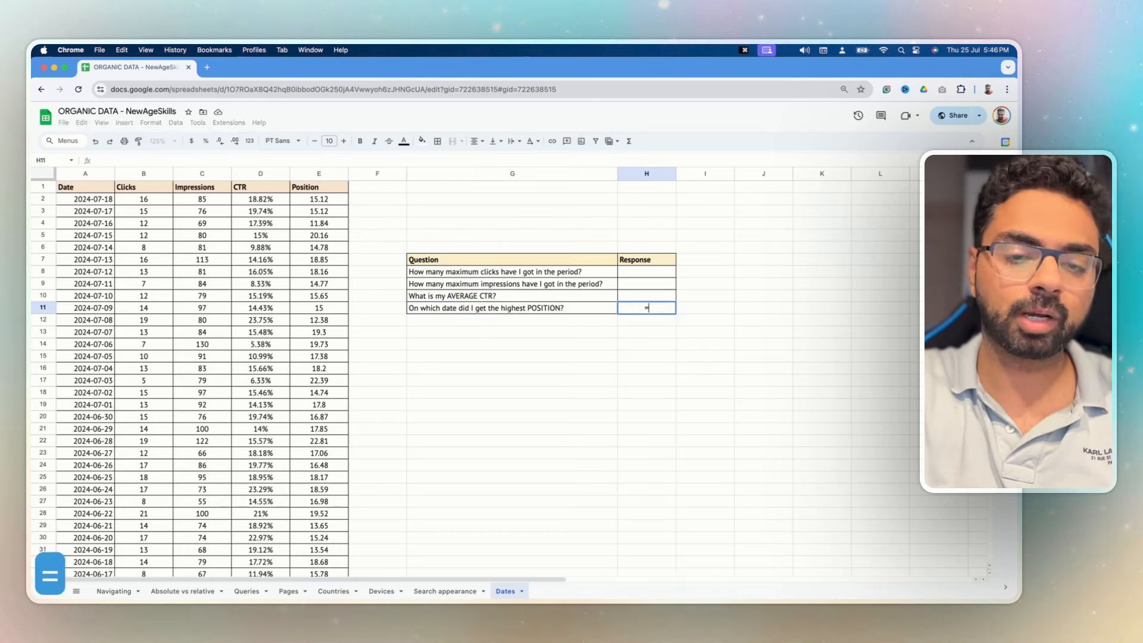
pyautogui.write('max(')
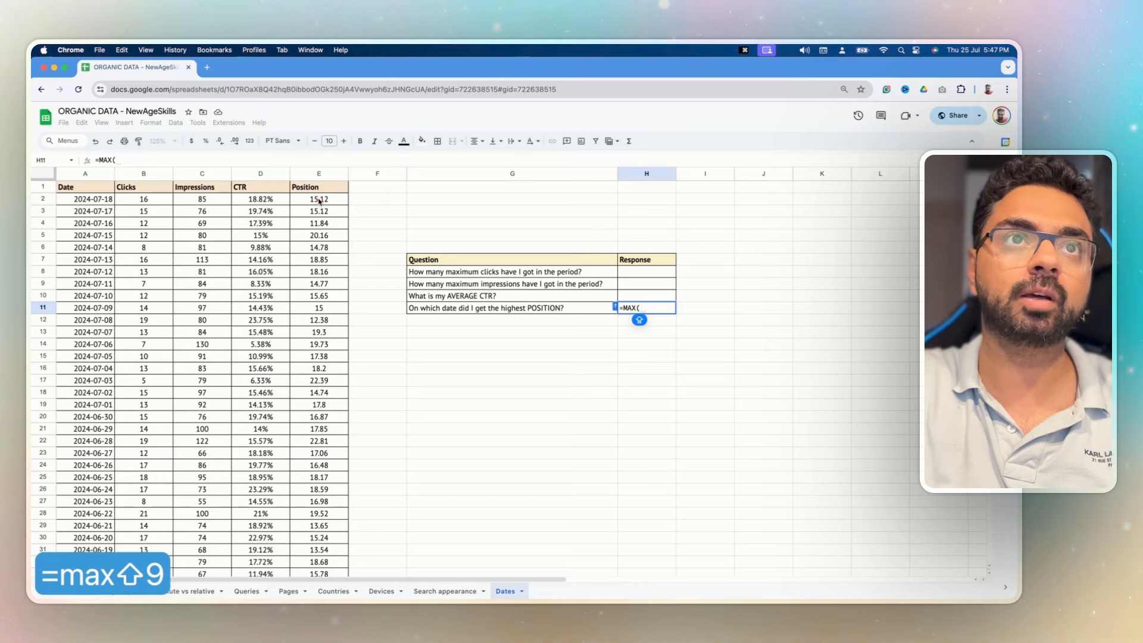
pyautogui.click(319, 201)
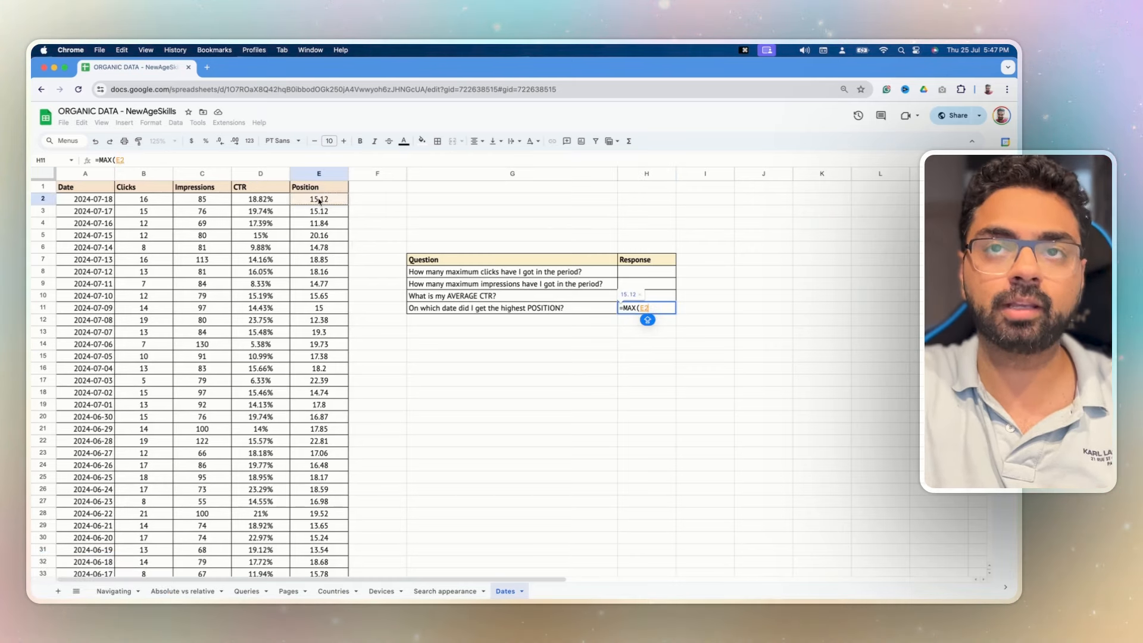
pyautogui.press('shift+super+Down')
pyautogui.write(')')
pyautogui.press('Return')
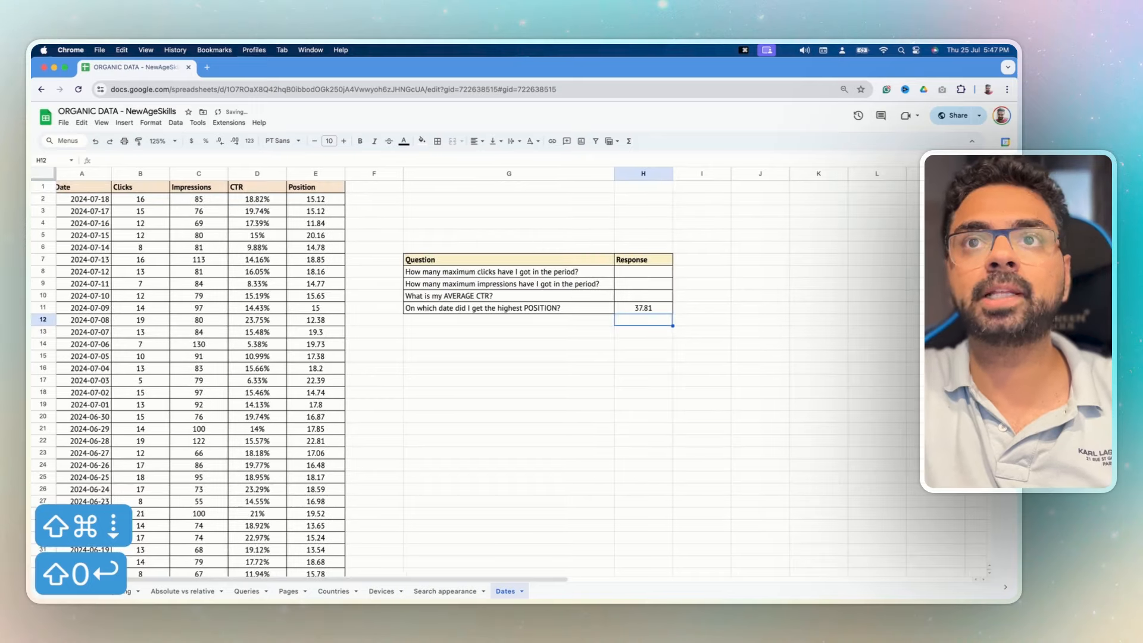
pyautogui.click(658, 307)
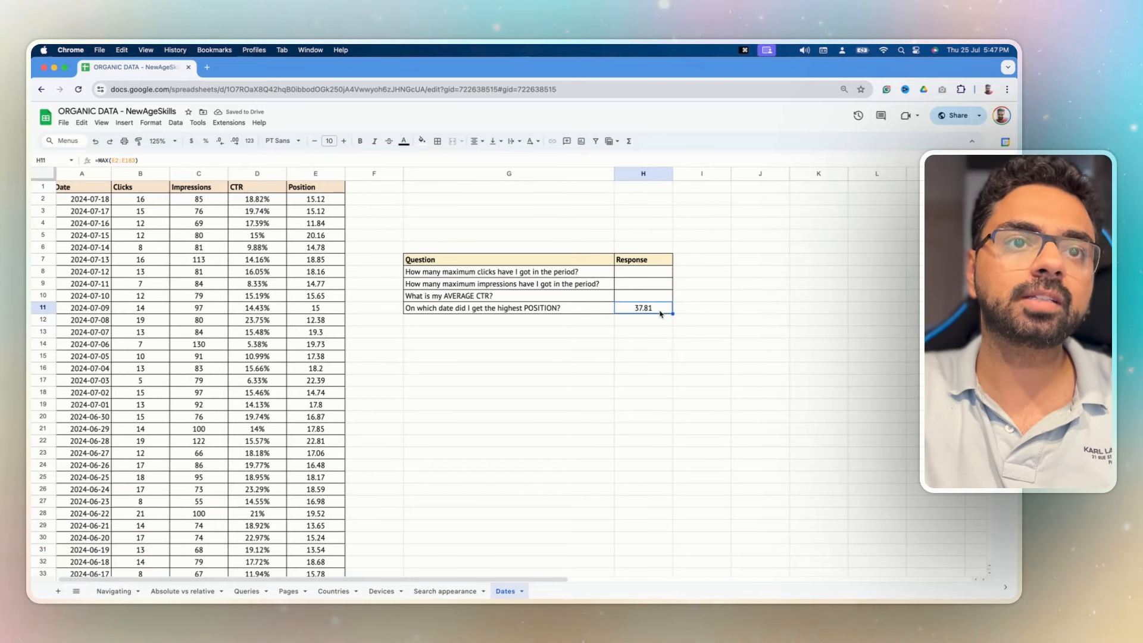
# Step: Clear the formula result in H11 and search the Dates sheet for the position value 37.81
pyautogui.press('BackSpace')
pyautogui.press('super+f')
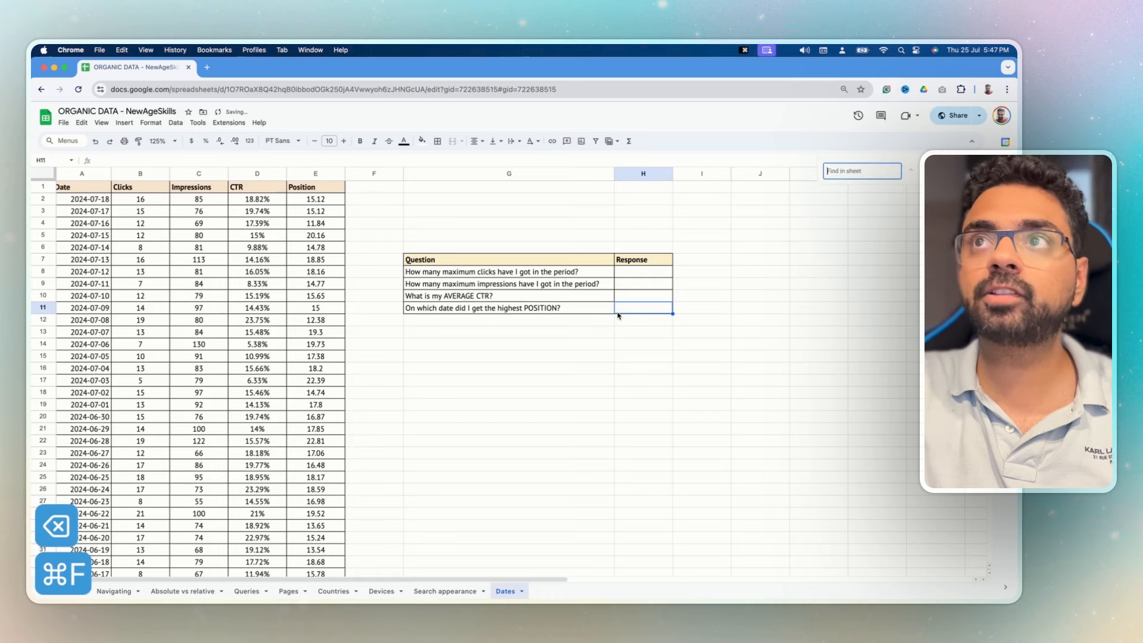
pyautogui.moveTo(834, 161); pyautogui.dragTo(647, 242)
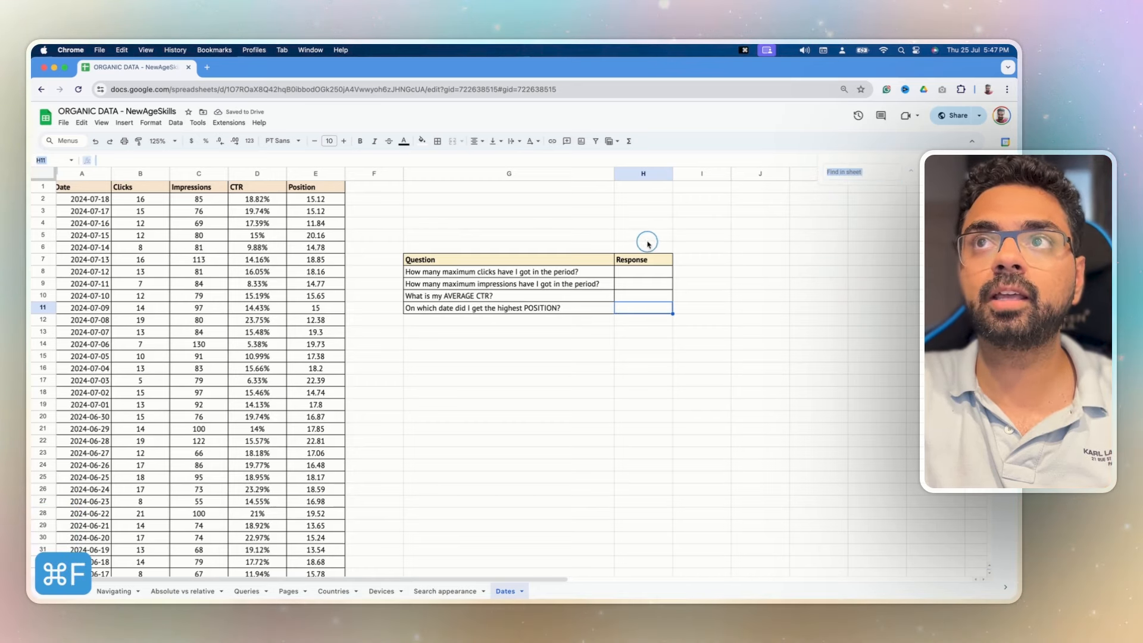
pyautogui.write('3')
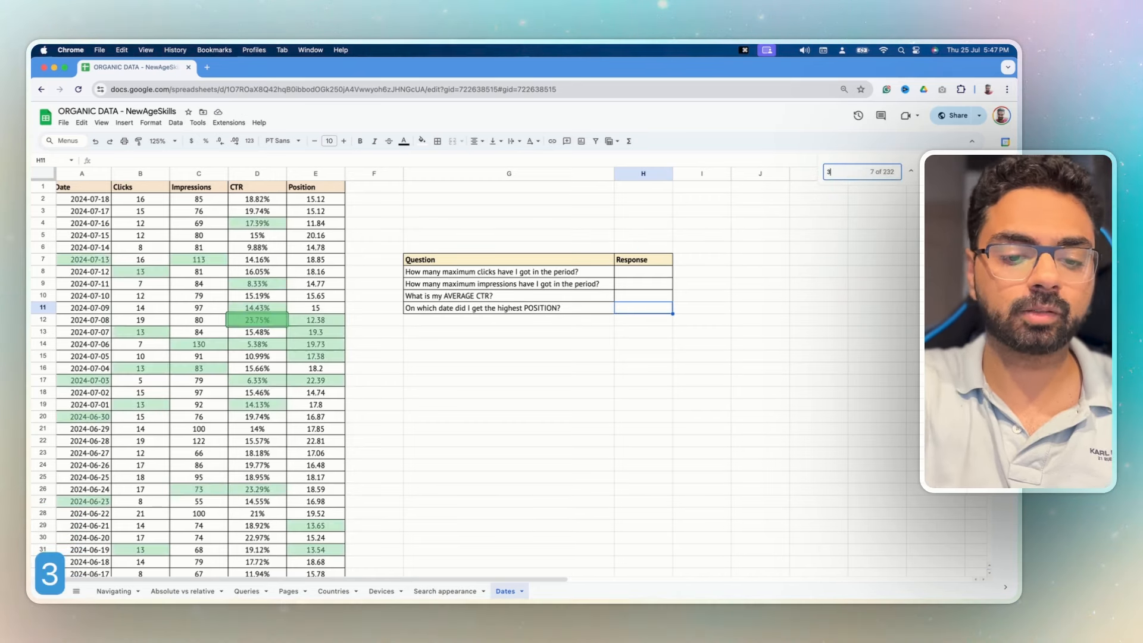
pyautogui.write('7.81')
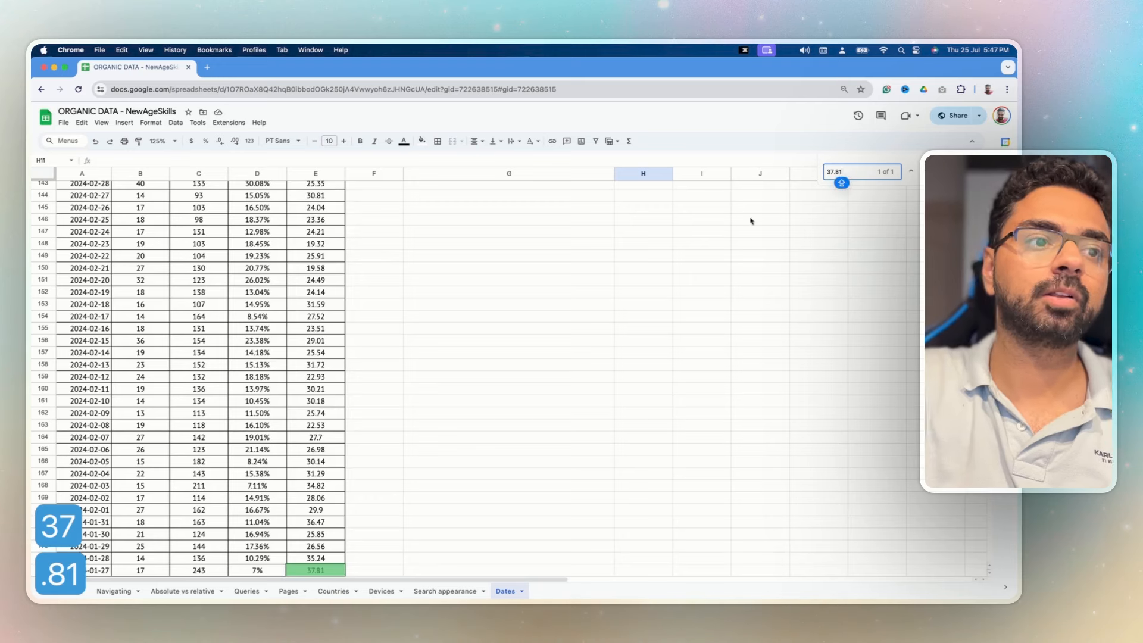
pyautogui.scroll(-5, 515, 312)
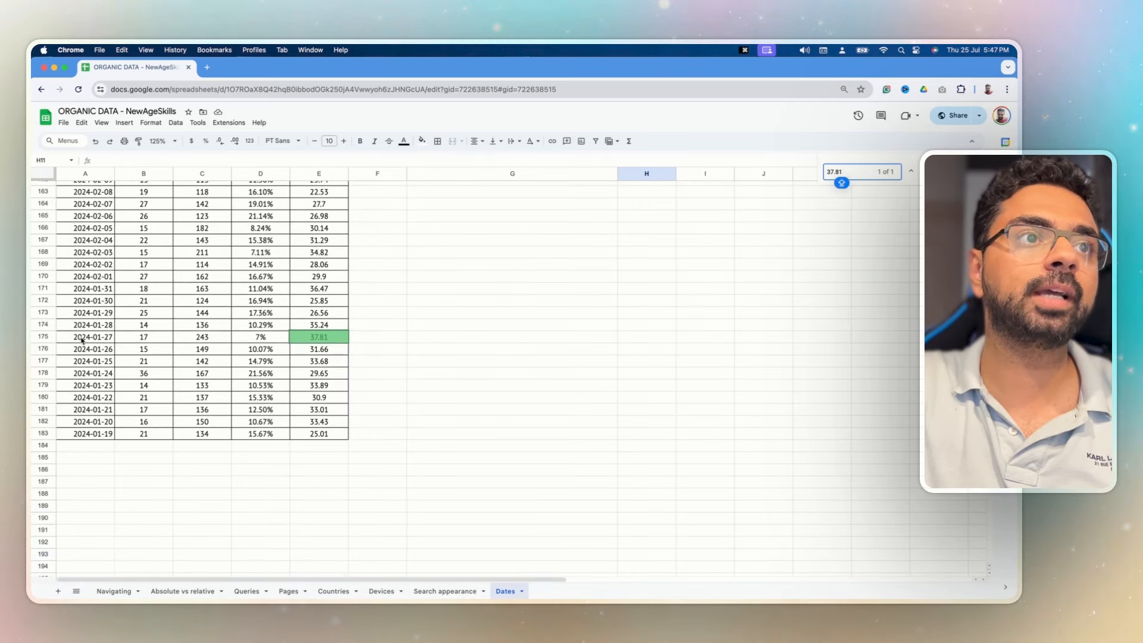
# Step: Highlight the matching record in A175:E175 with a yellow fill
pyautogui.moveTo(82, 340); pyautogui.dragTo(332, 339)
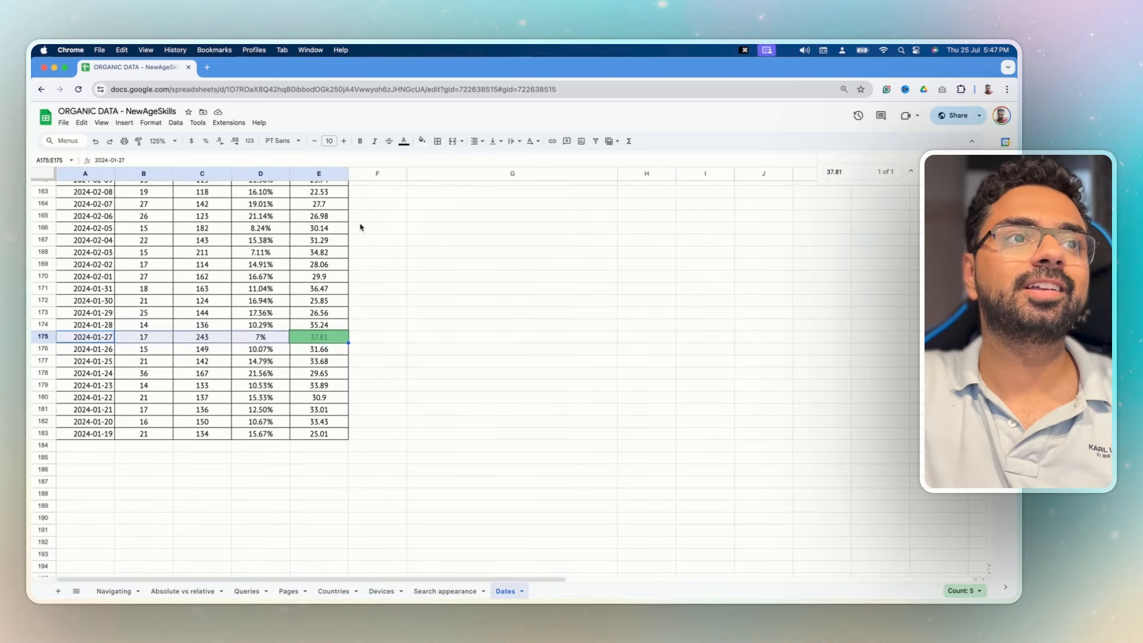
pyautogui.click(422, 141)
pyautogui.click(456, 184)
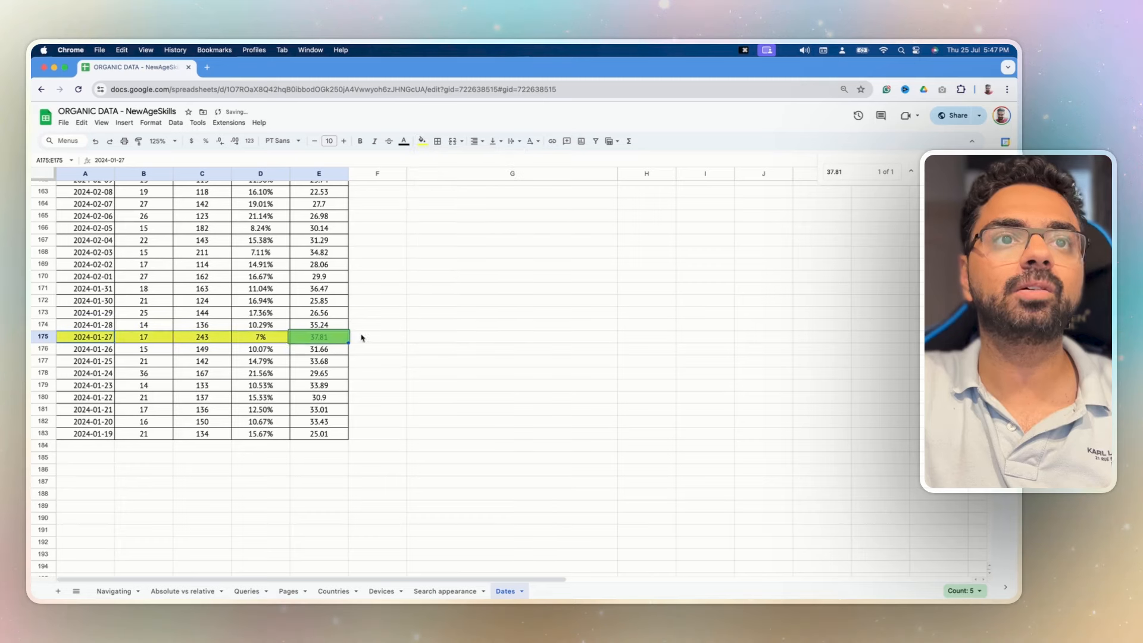
pyautogui.click(344, 365)
pyautogui.press('Escape')
pyautogui.press('Escape')
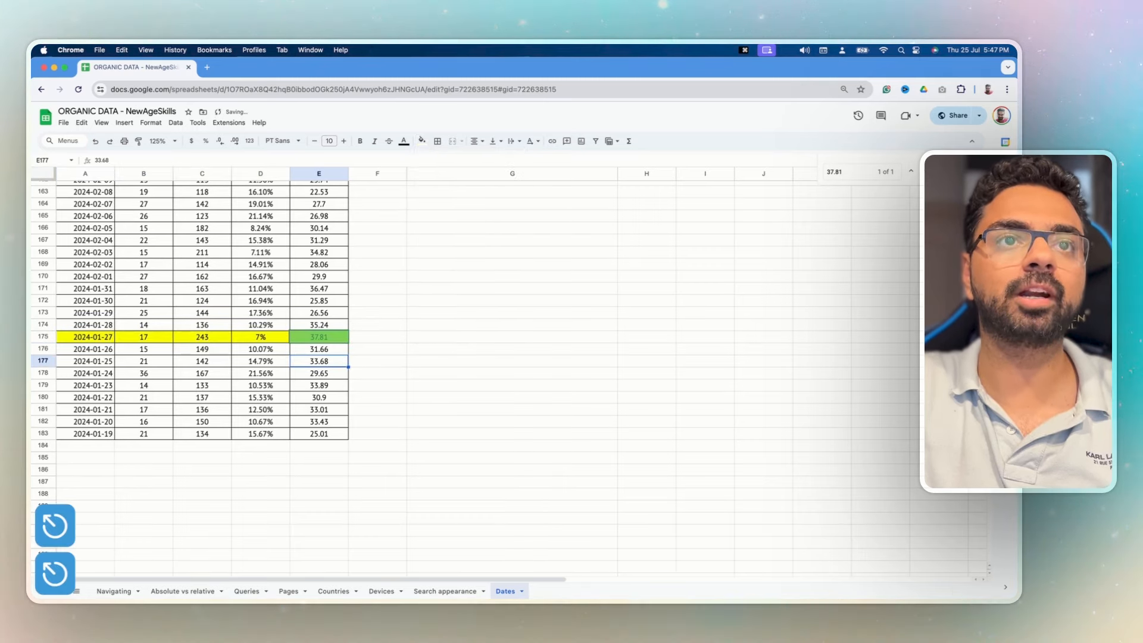
pyautogui.scroll(20, 202, 375)
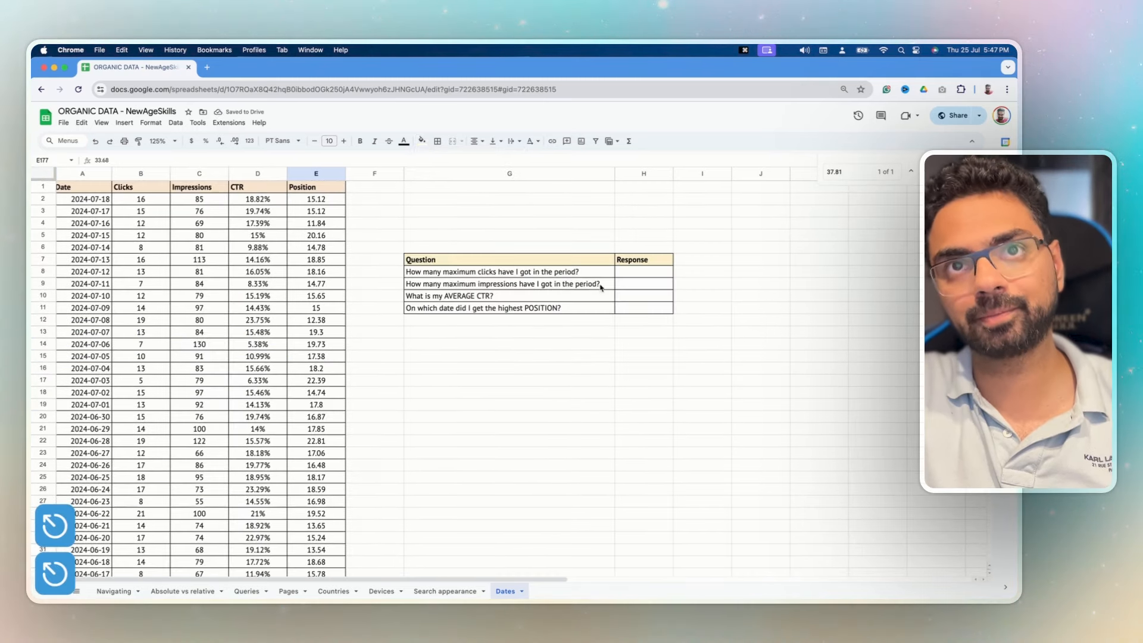
# Step: Remove the fill color from row 175 and close the sheet search
pyautogui.click(649, 309)
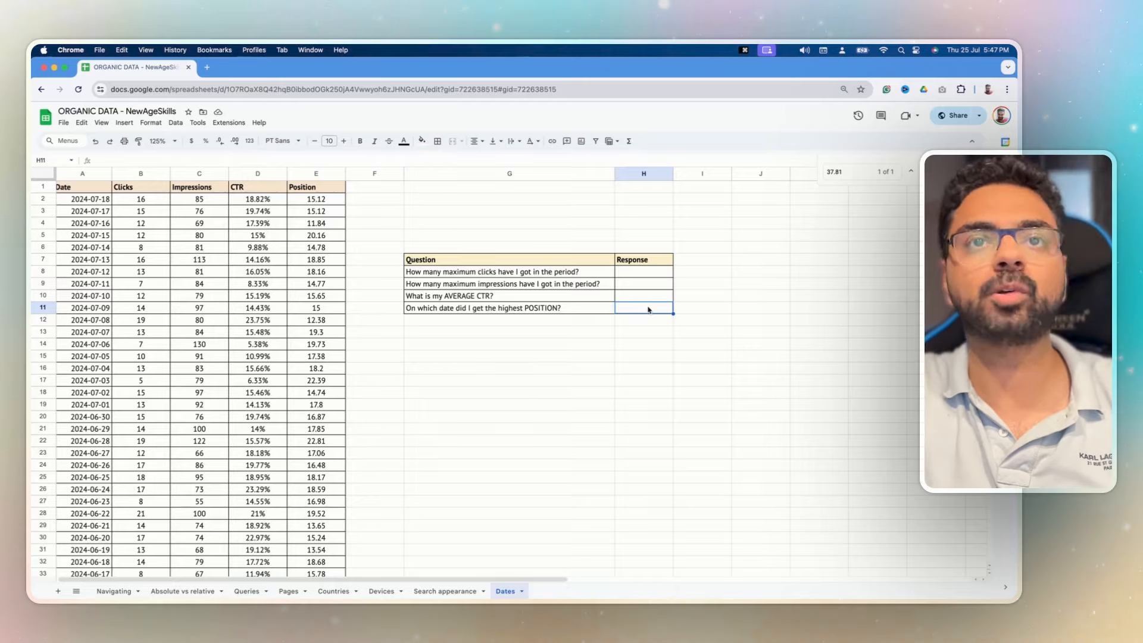
pyautogui.scroll(-20, 516, 348)
pyautogui.scroll(-18, 516, 348)
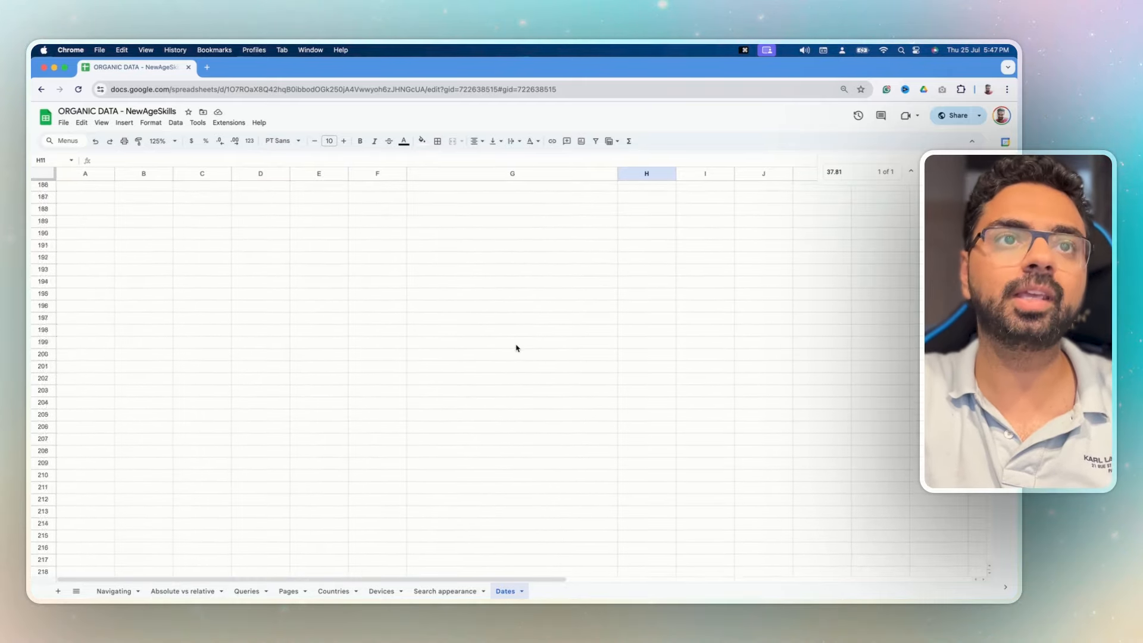
pyautogui.scroll(5, 517, 348)
pyautogui.click(41, 260)
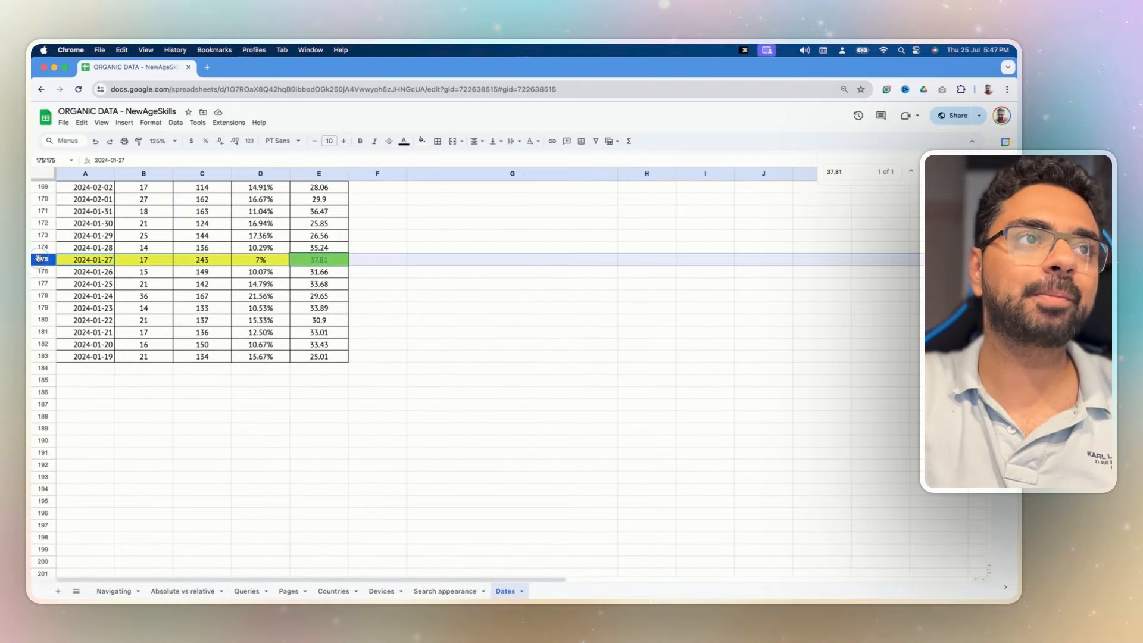
pyautogui.click(421, 140)
pyautogui.click(445, 160)
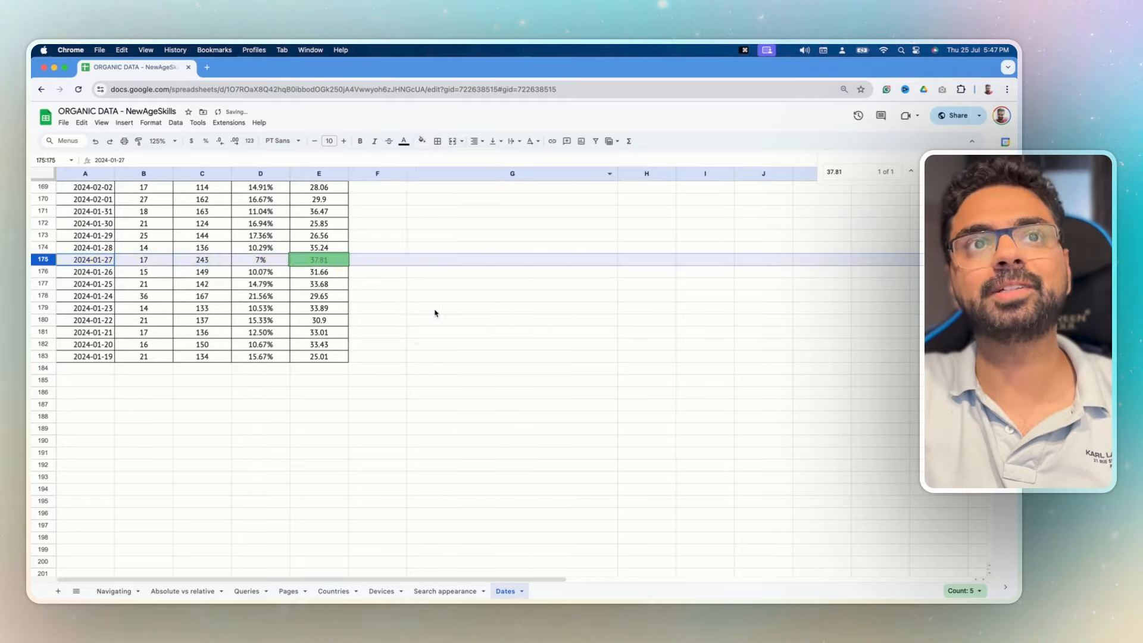
pyautogui.click(434, 310)
pyautogui.scroll(20, 434, 310)
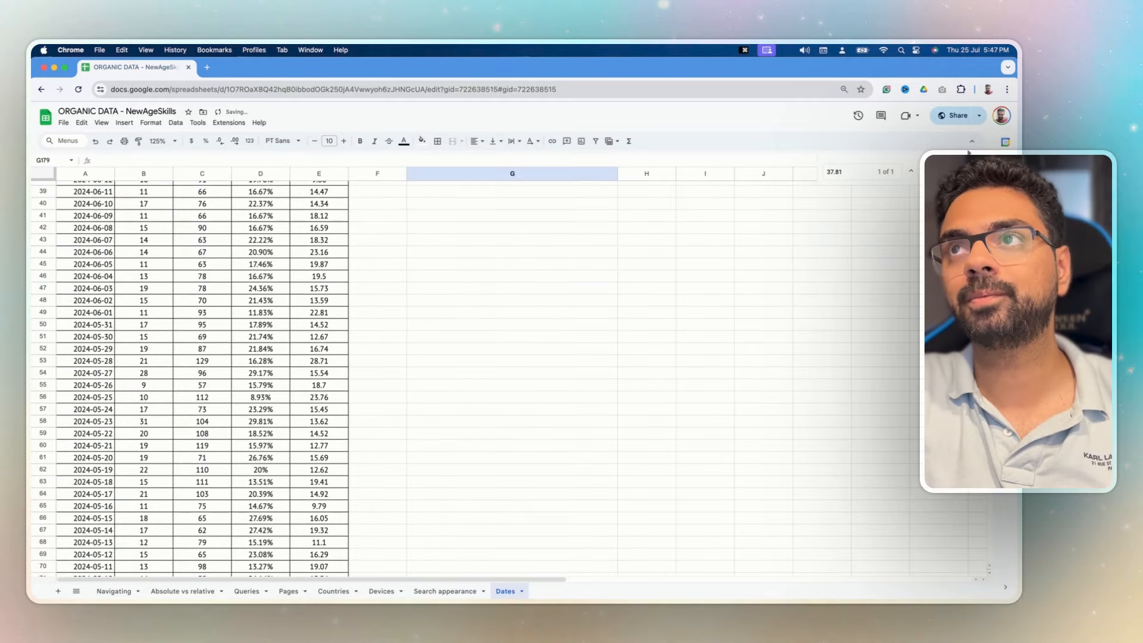
pyautogui.scroll(12, 558, 432)
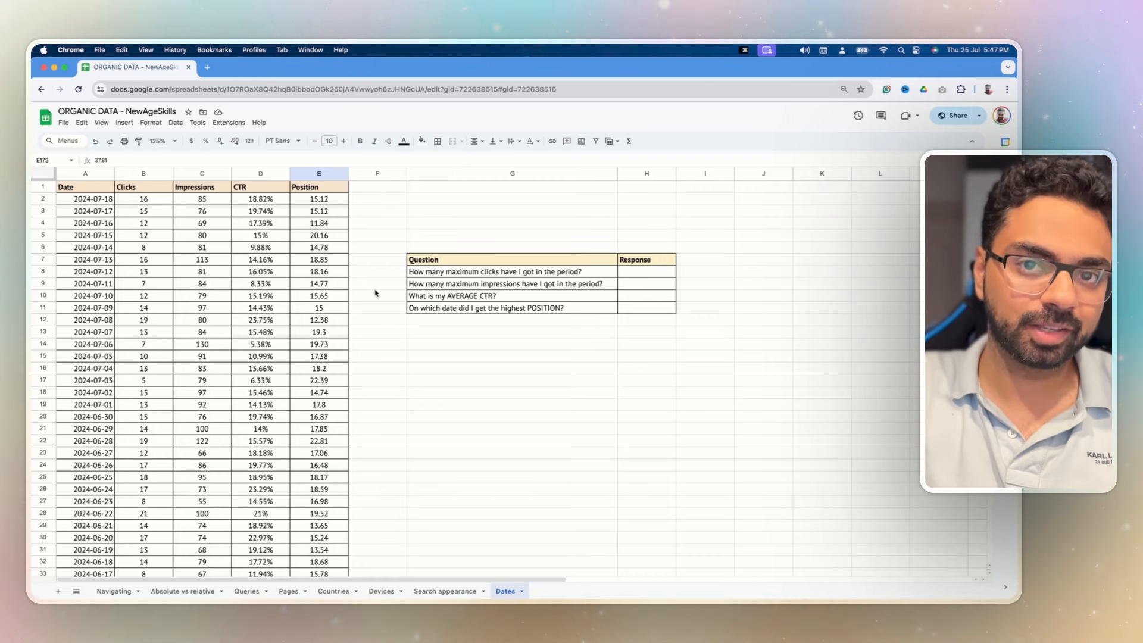
pyautogui.click(441, 299)
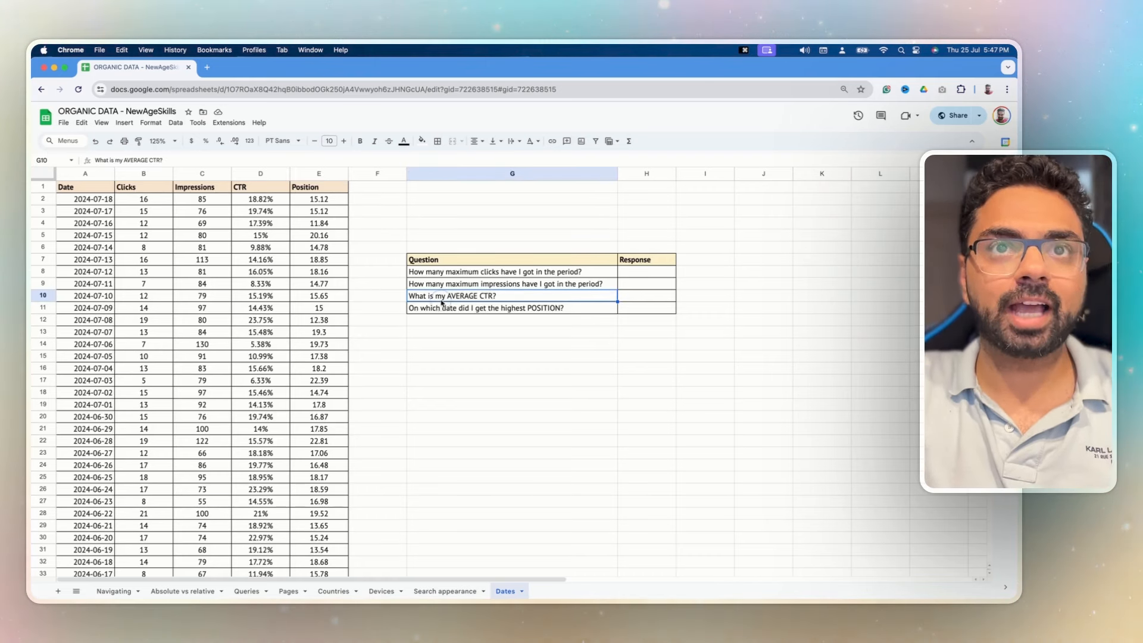
pyautogui.click(468, 285)
pyautogui.click(467, 310)
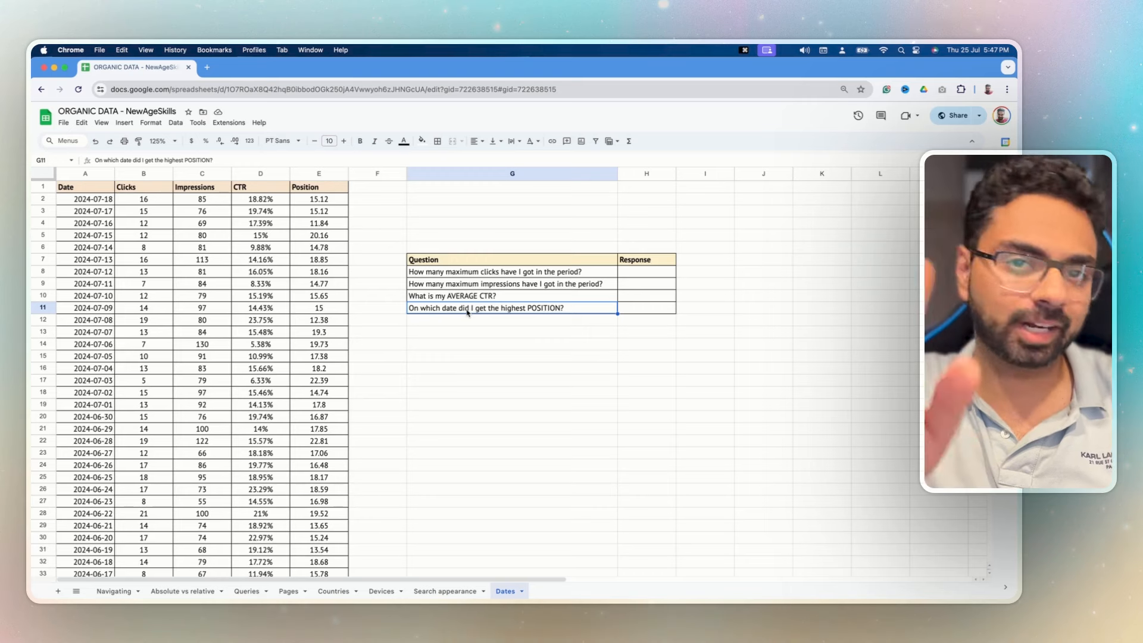